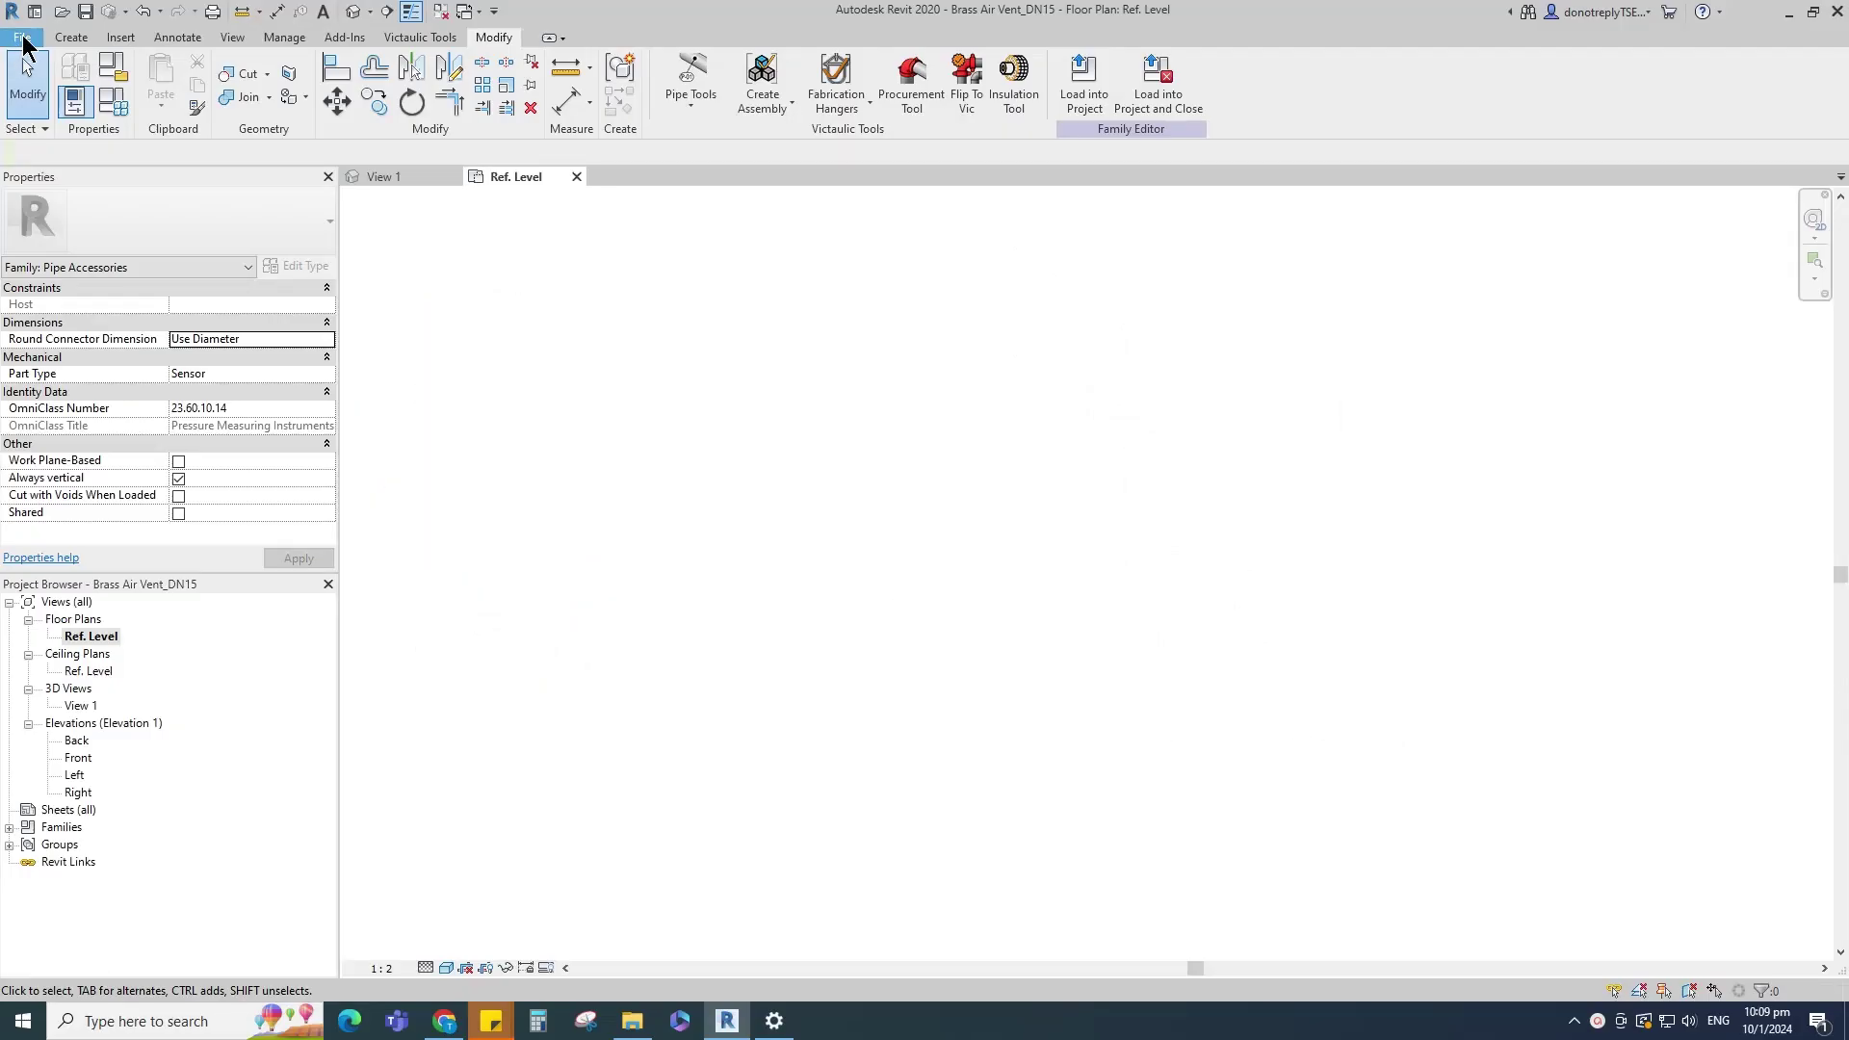
Step: Create a new family from the Metric Generic Model template
left_click(22, 37)
mouse_move(43, 101)
left_click(183, 164)
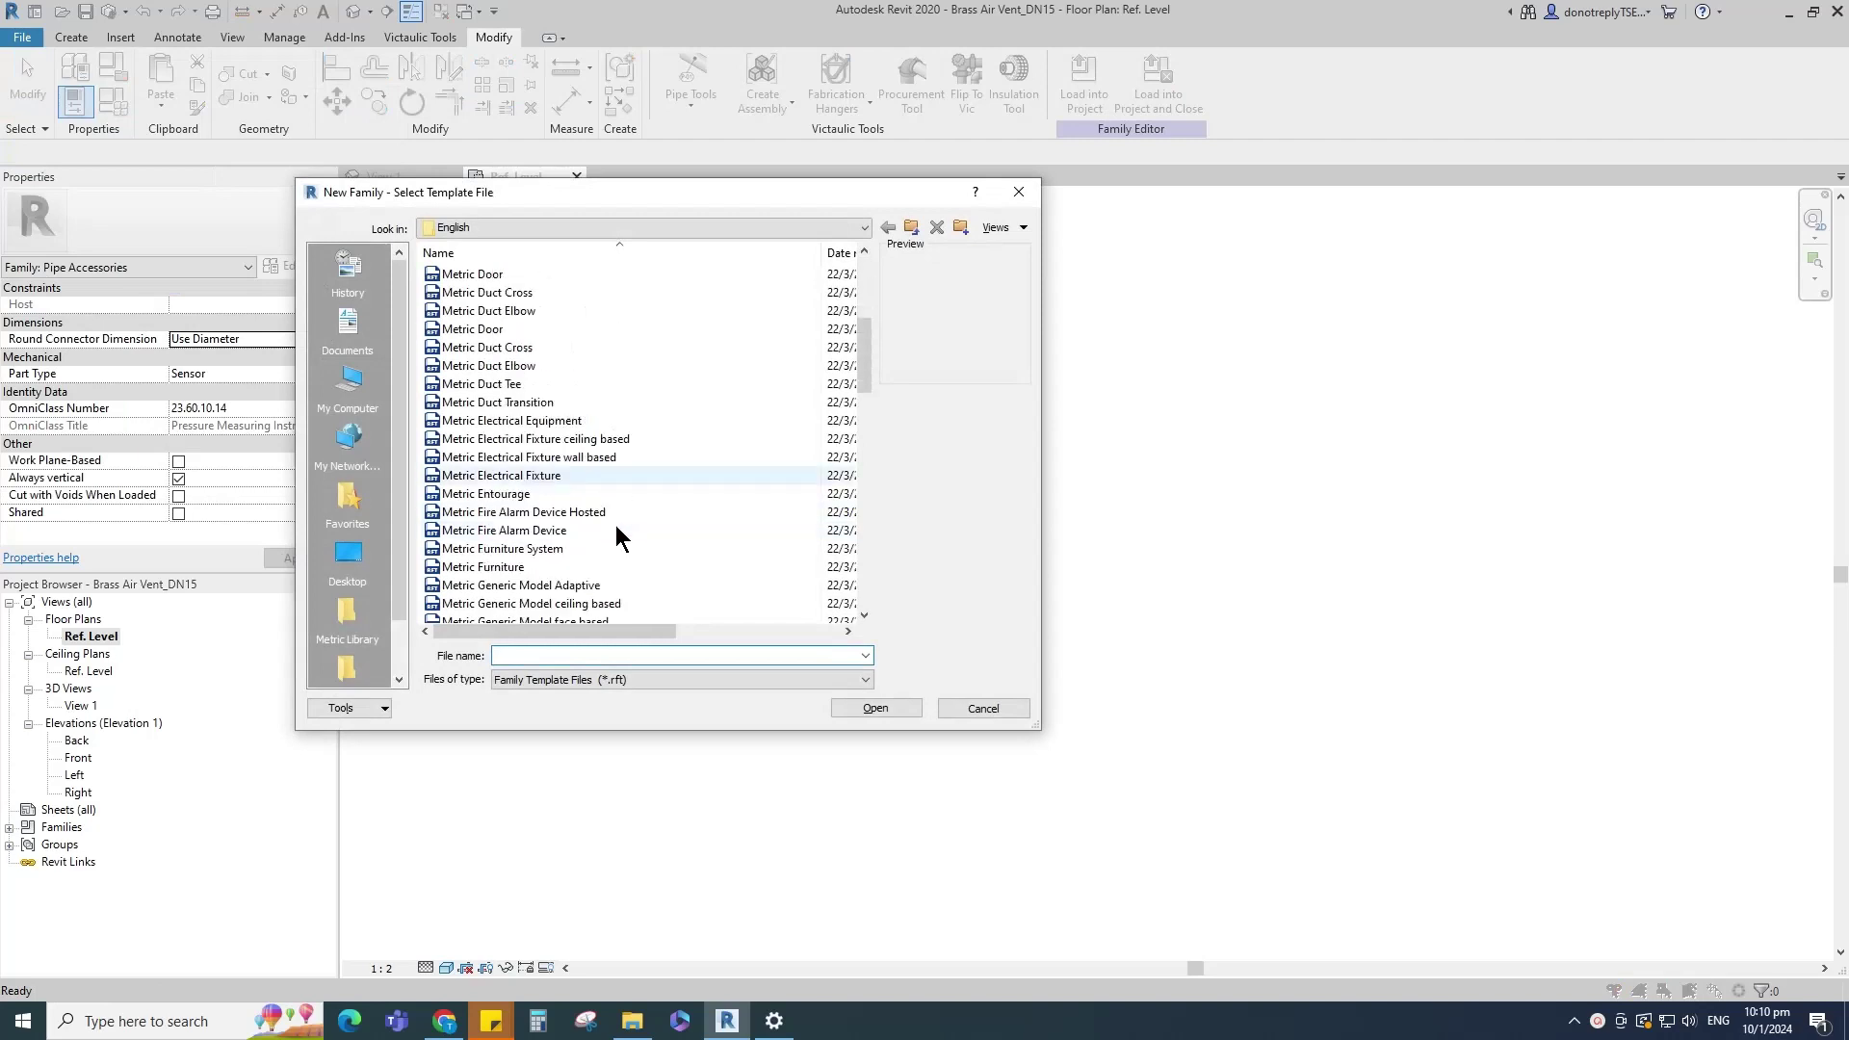
scroll(604, 525, "down", 4)
left_click(591, 530)
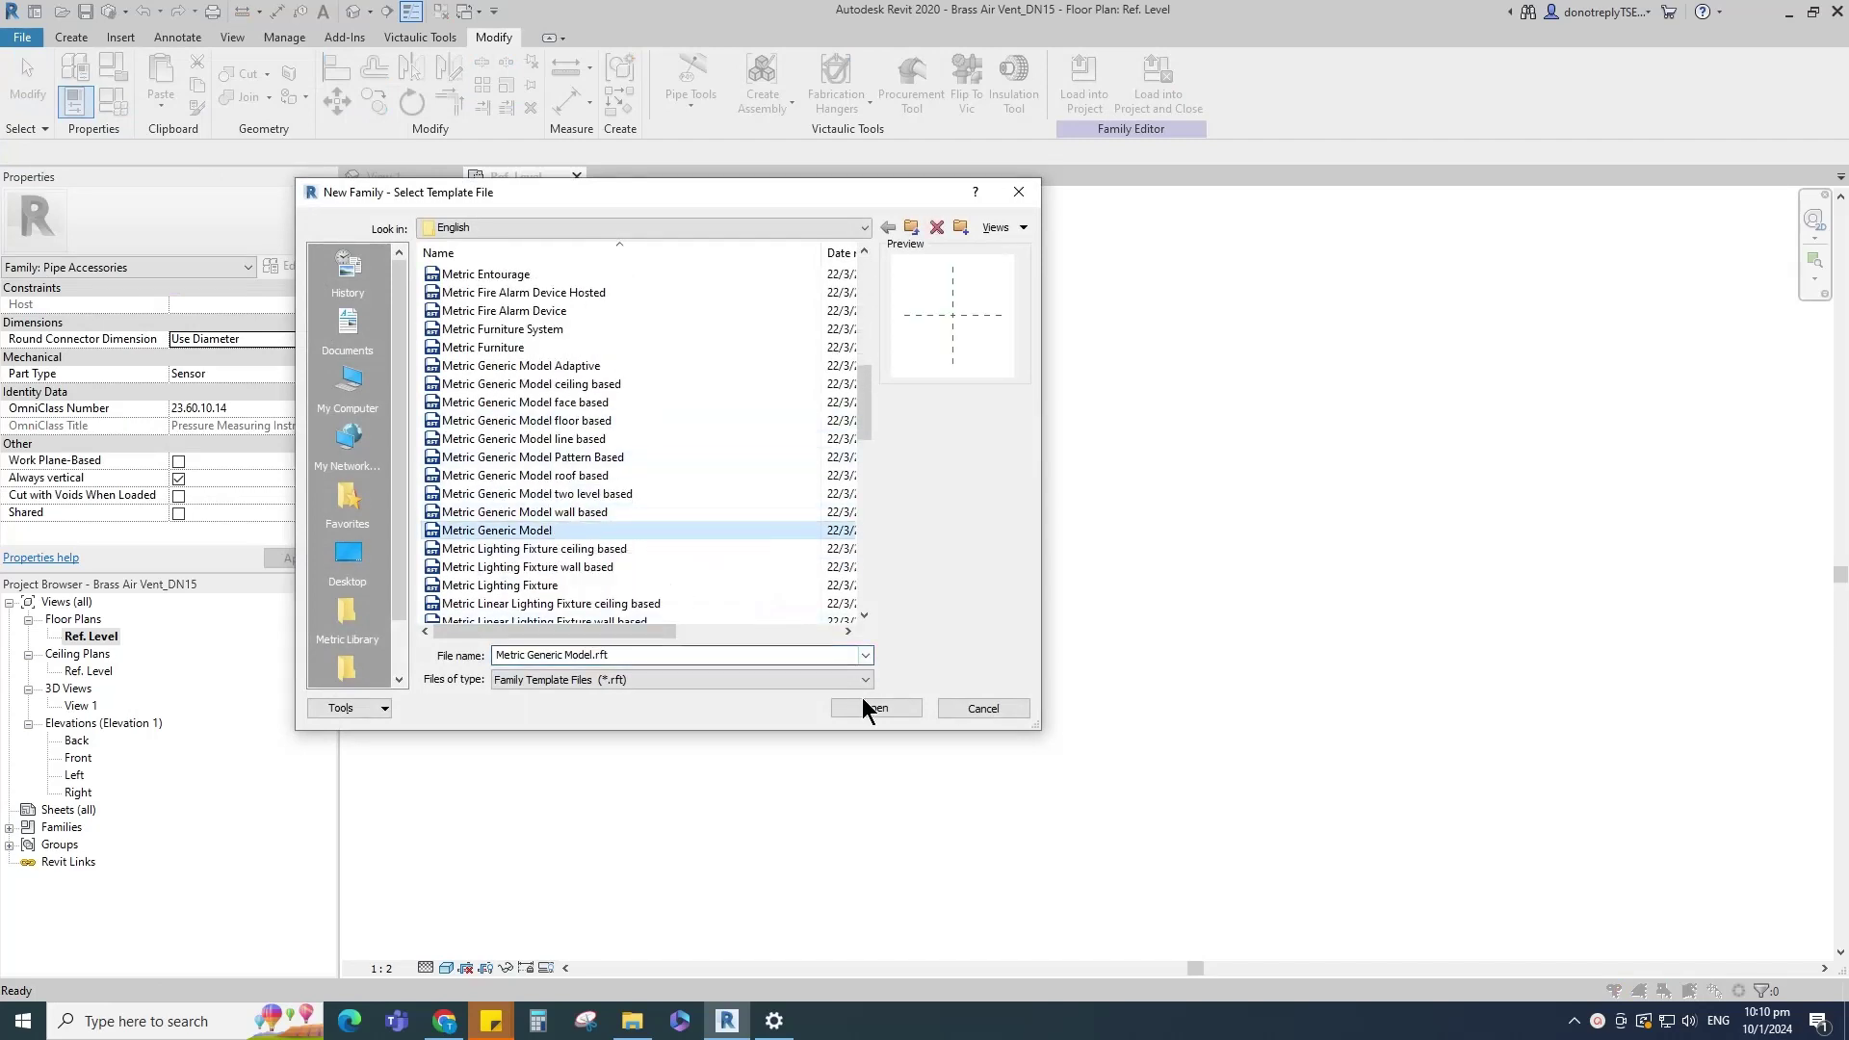
left_click(864, 704)
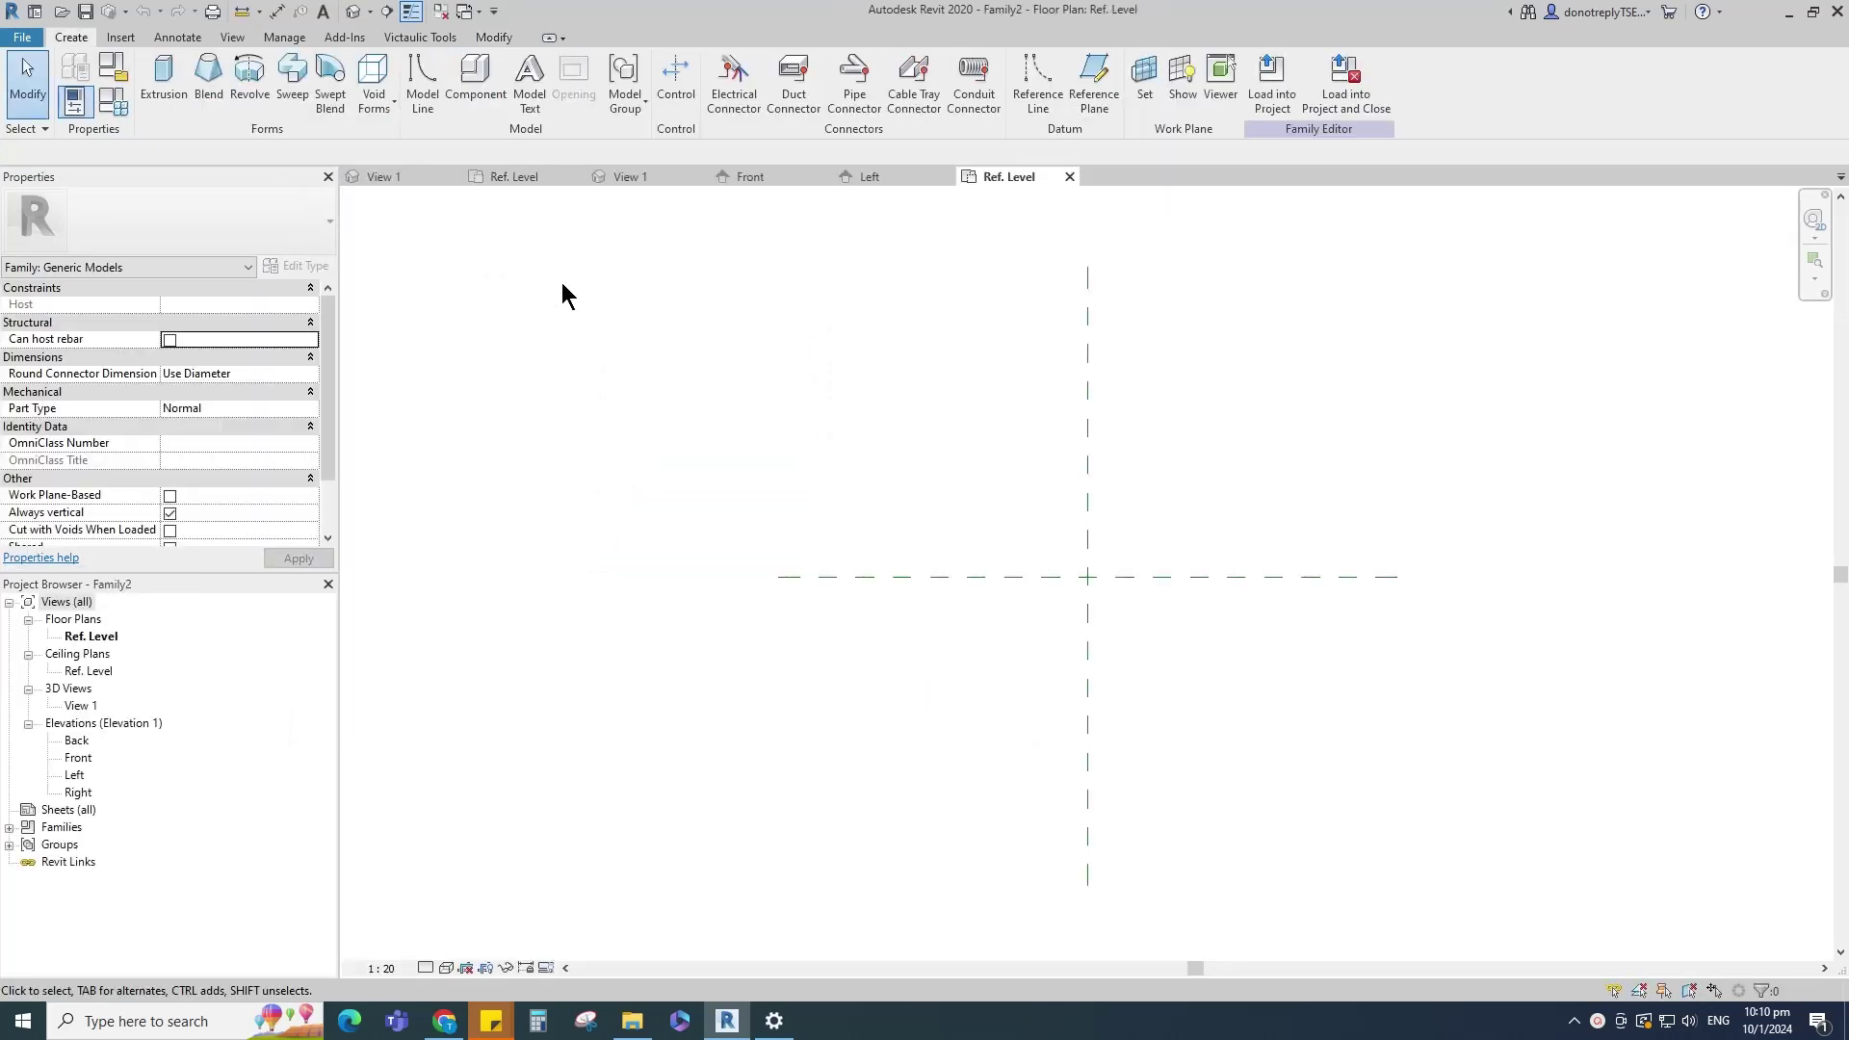
Step: Set the family category to Pipe Accessories and its part type to Sensor
left_click(121, 83)
scroll(672, 507, "down", 4)
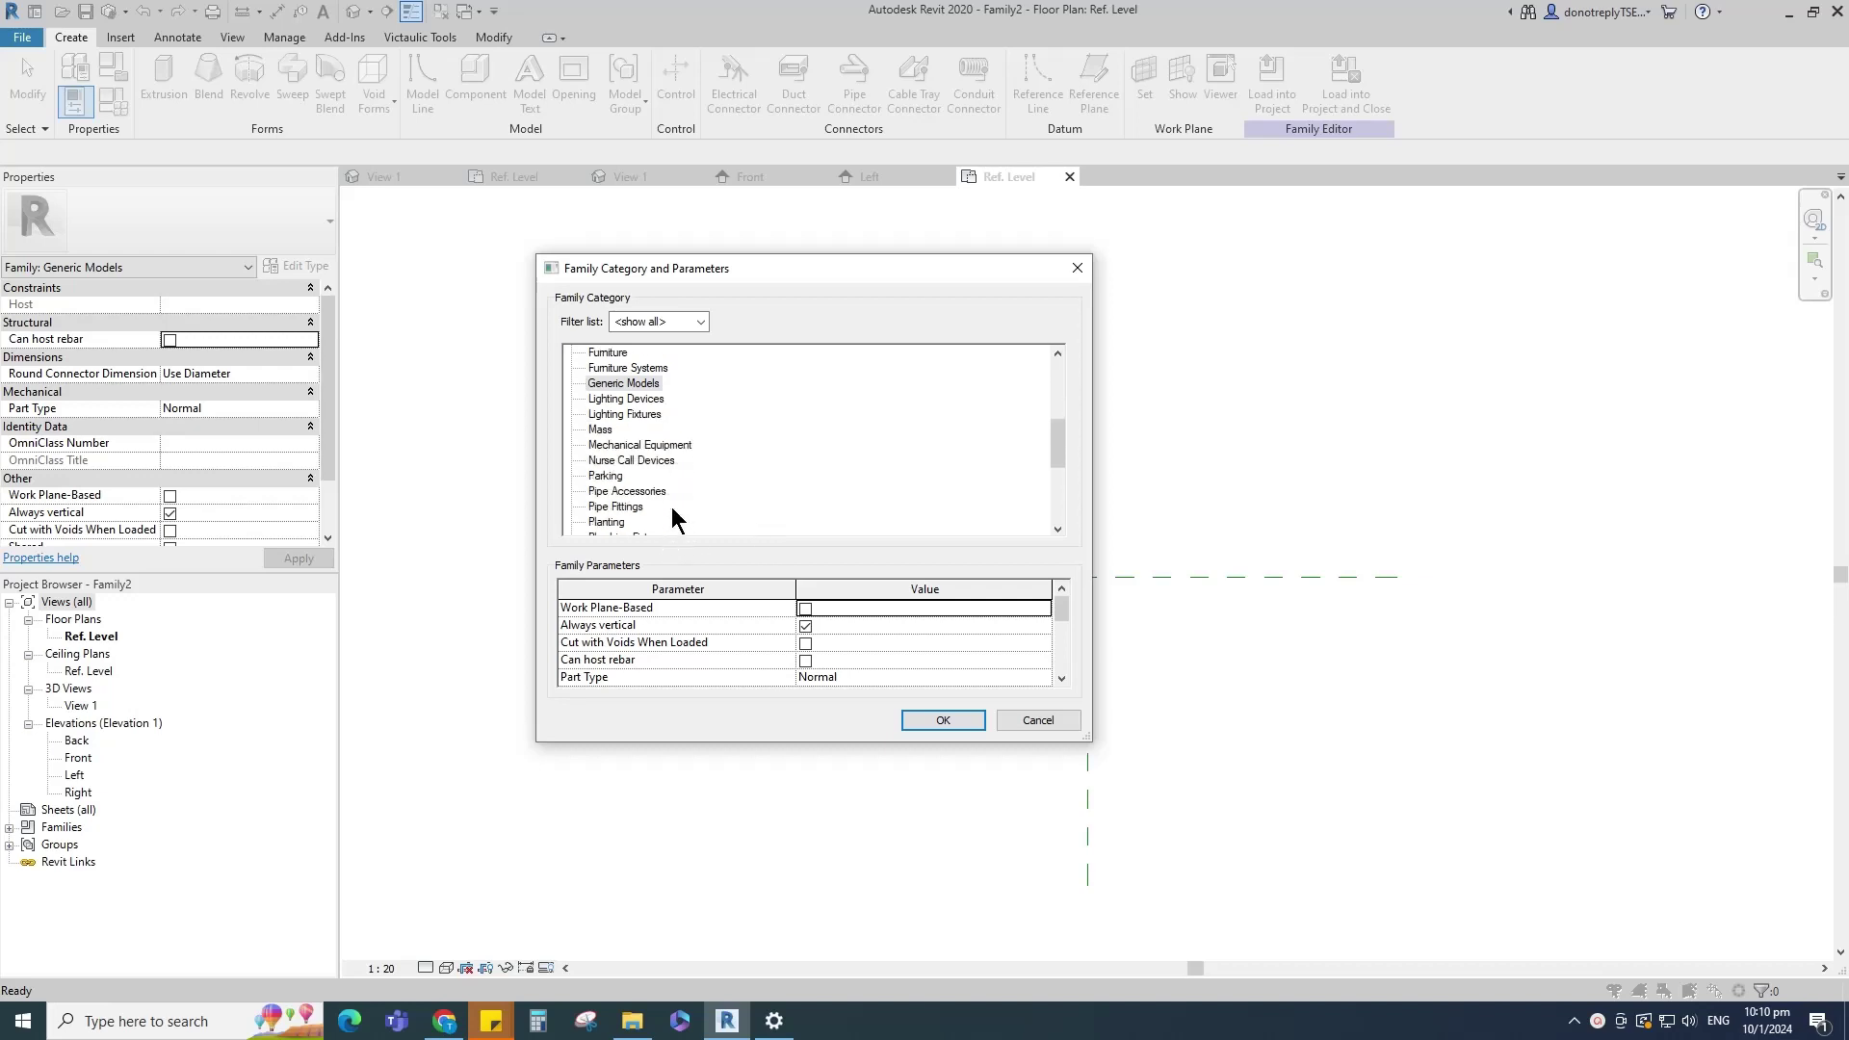
left_click(631, 491)
scroll(902, 664, "down", 1)
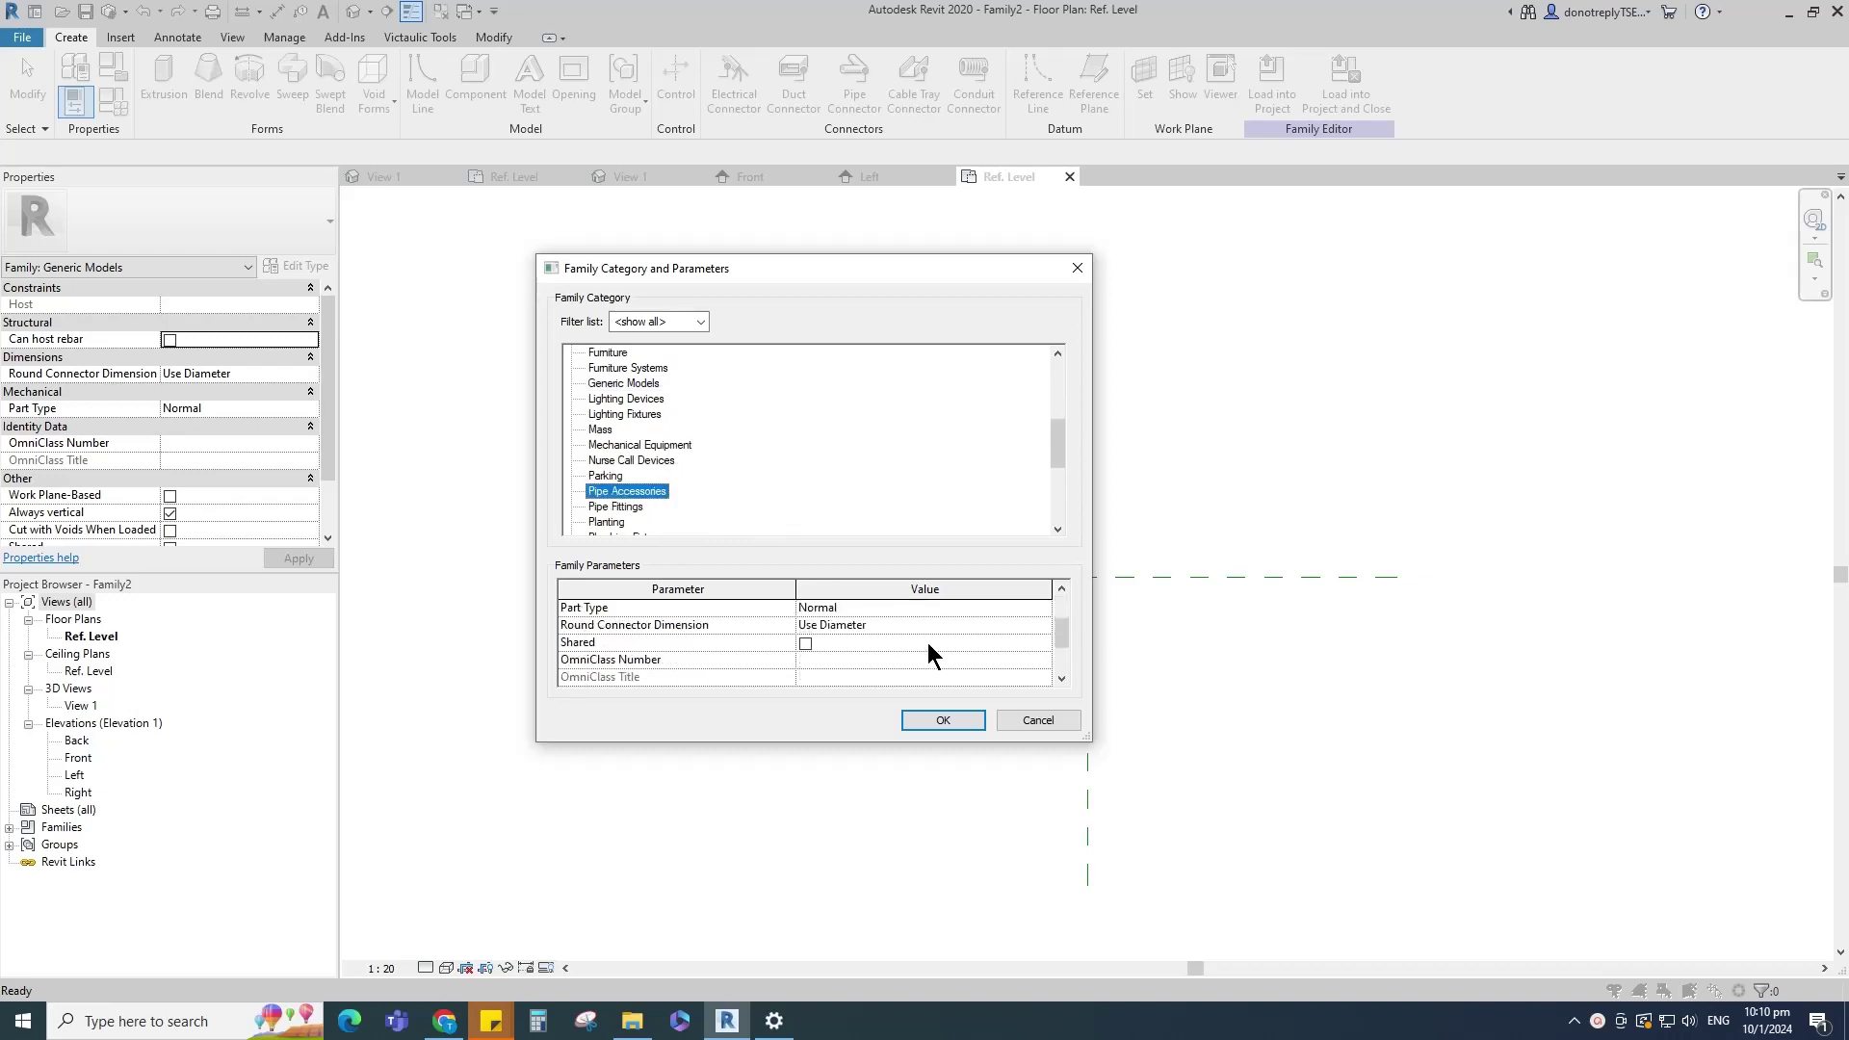
left_click(1043, 608)
left_click(827, 669)
Step: Assign OmniClass number 23.60.10.14, Pressure Measuring Instruments, to the family and accept the category settings
scroll(824, 653, "down", 1)
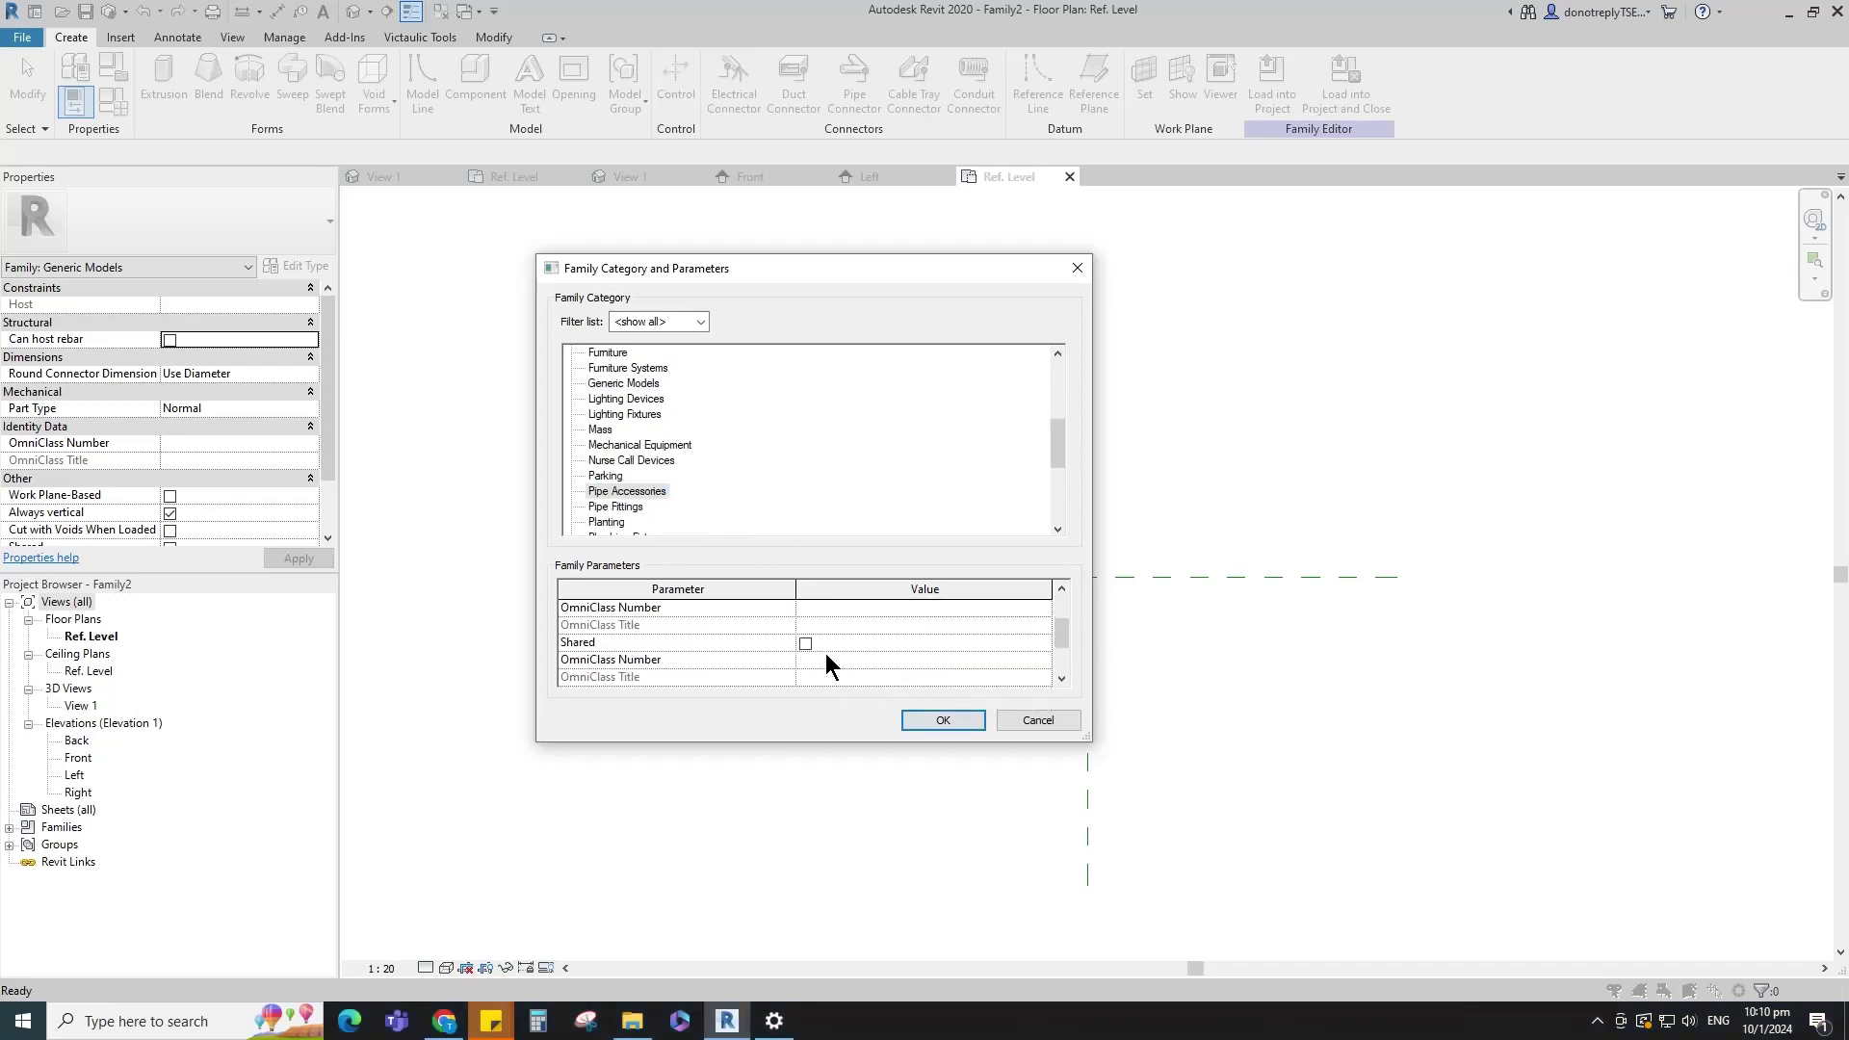
scroll(824, 653, "up", 1)
left_click(1044, 661)
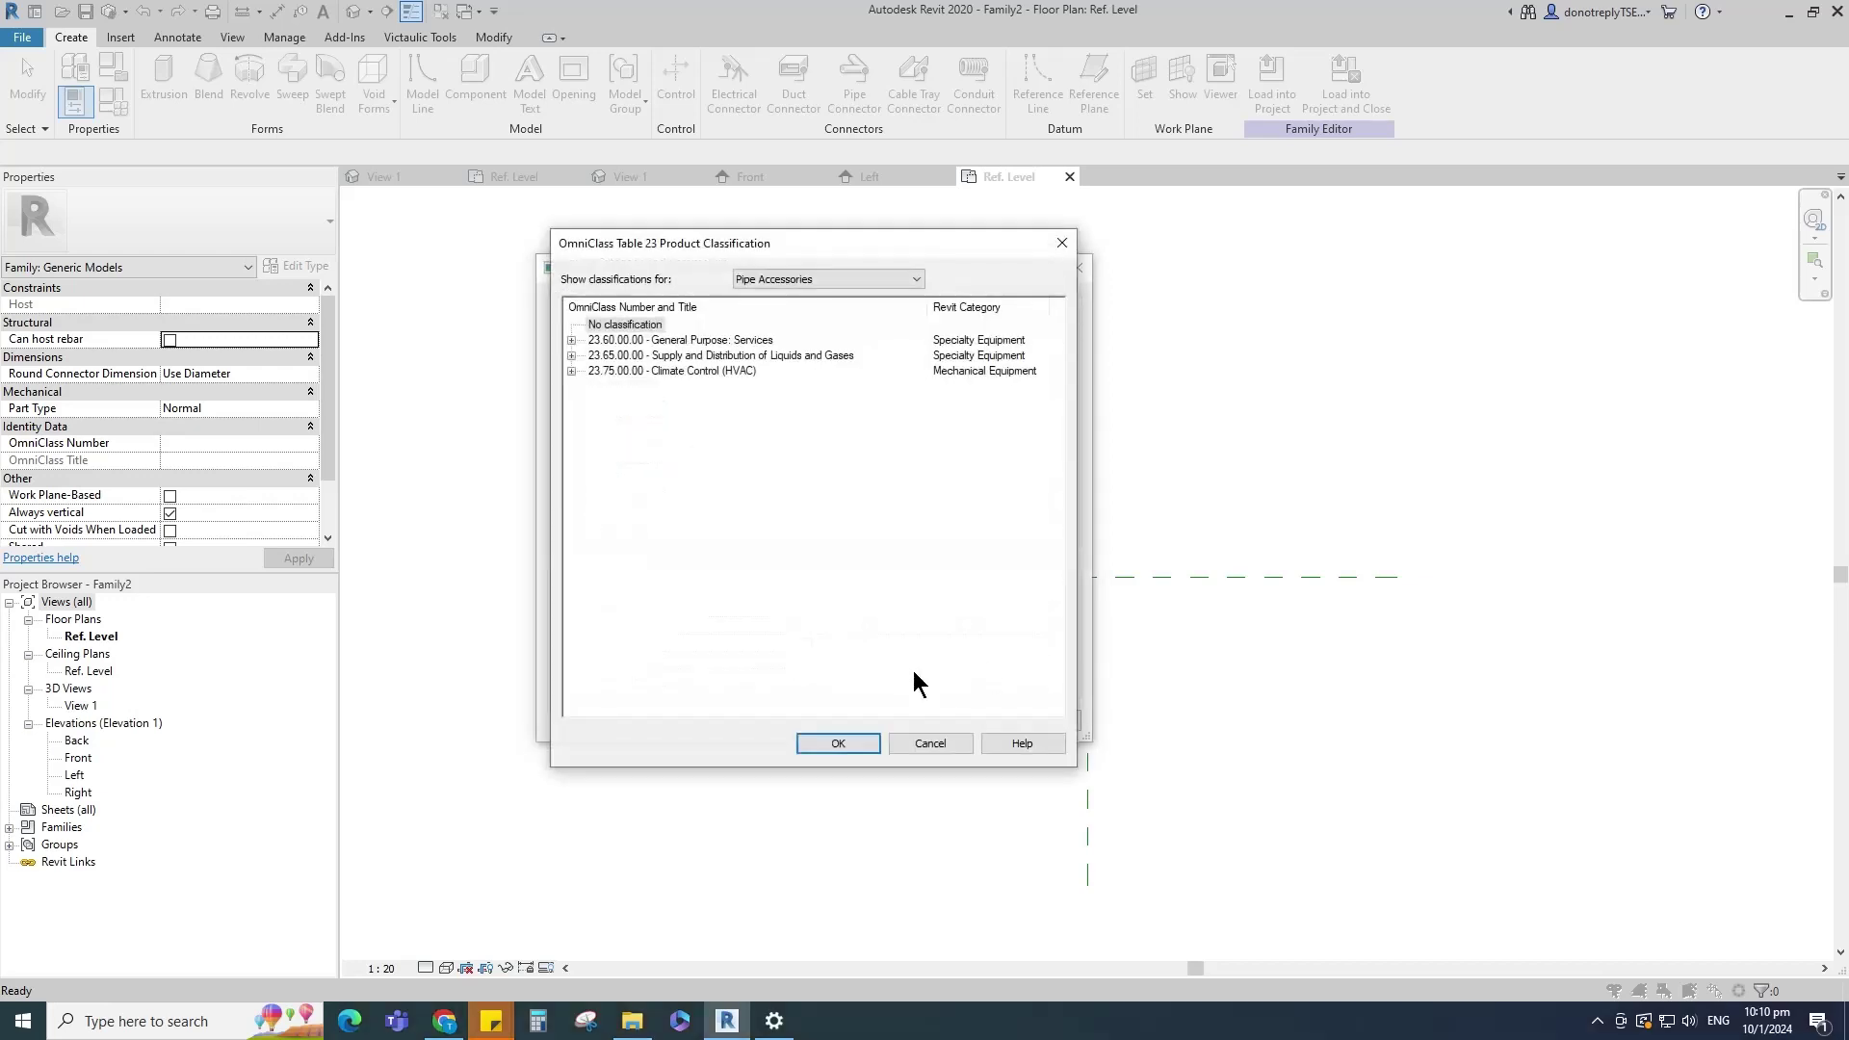
left_click(572, 341)
left_click(591, 357)
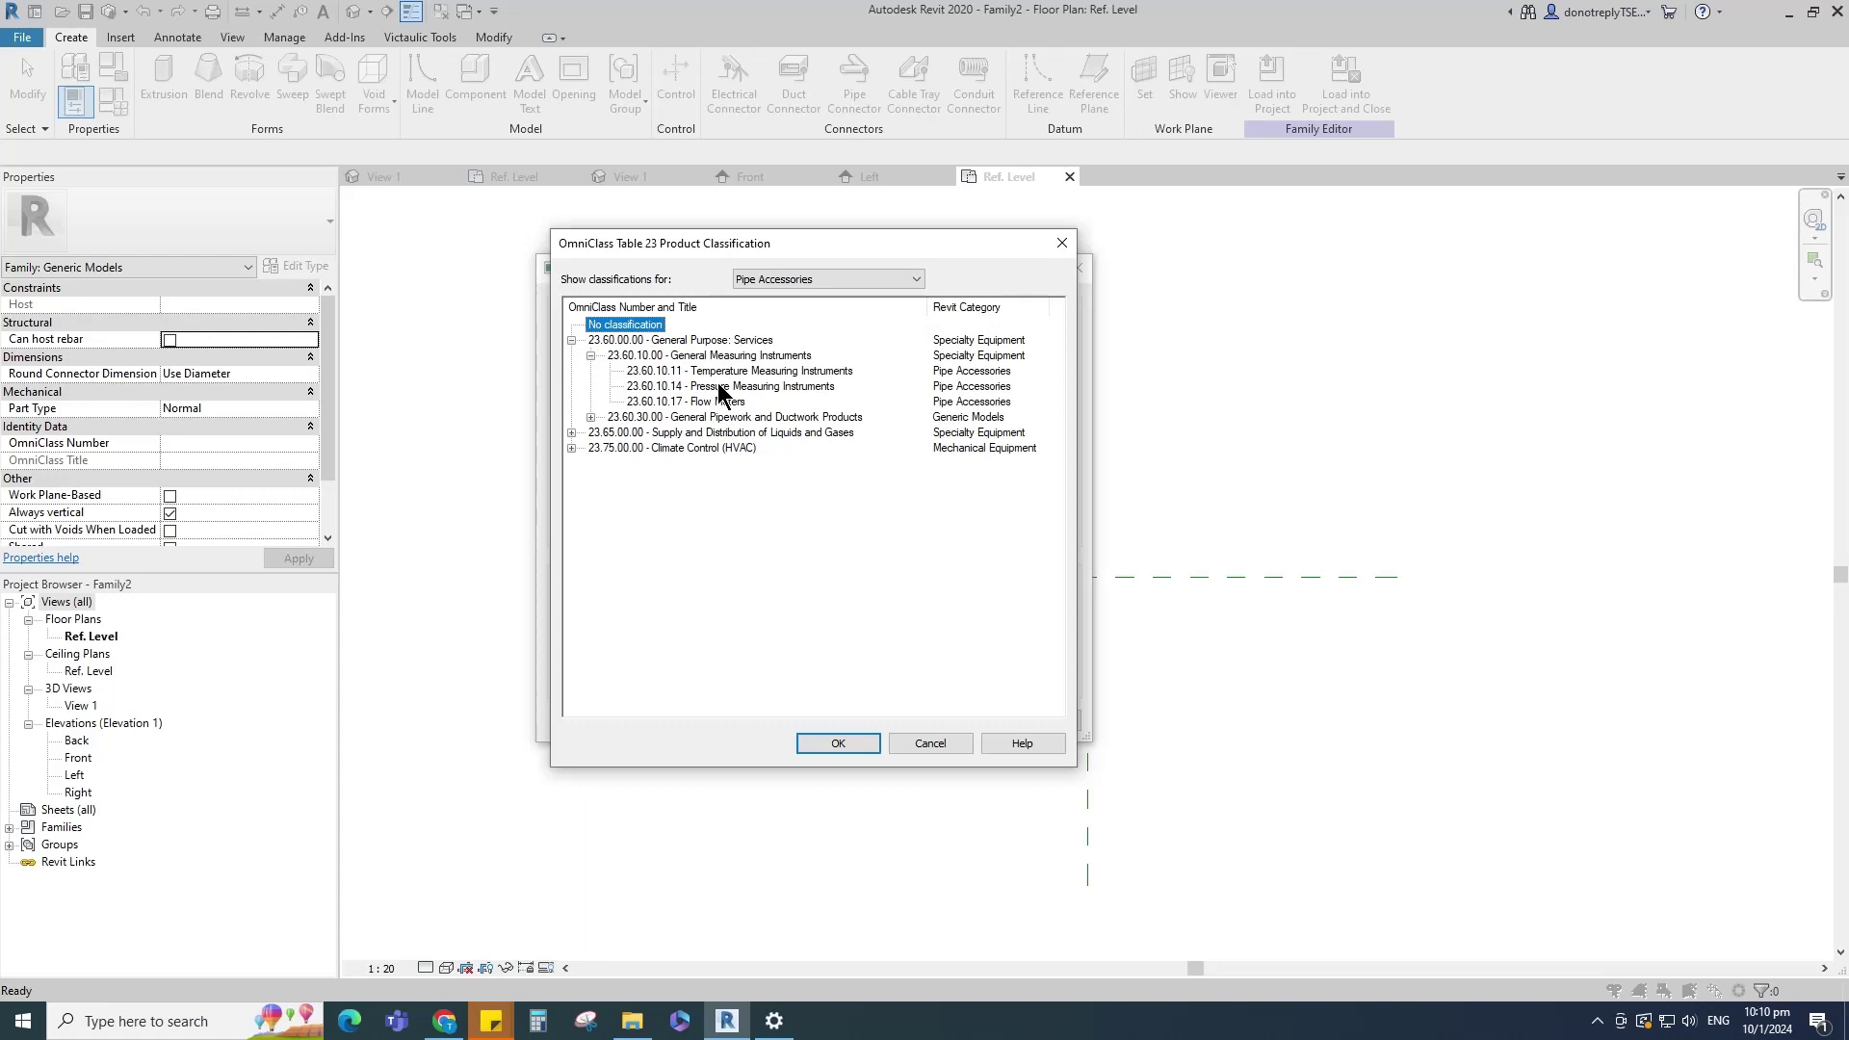
left_click(720, 387)
left_click(838, 743)
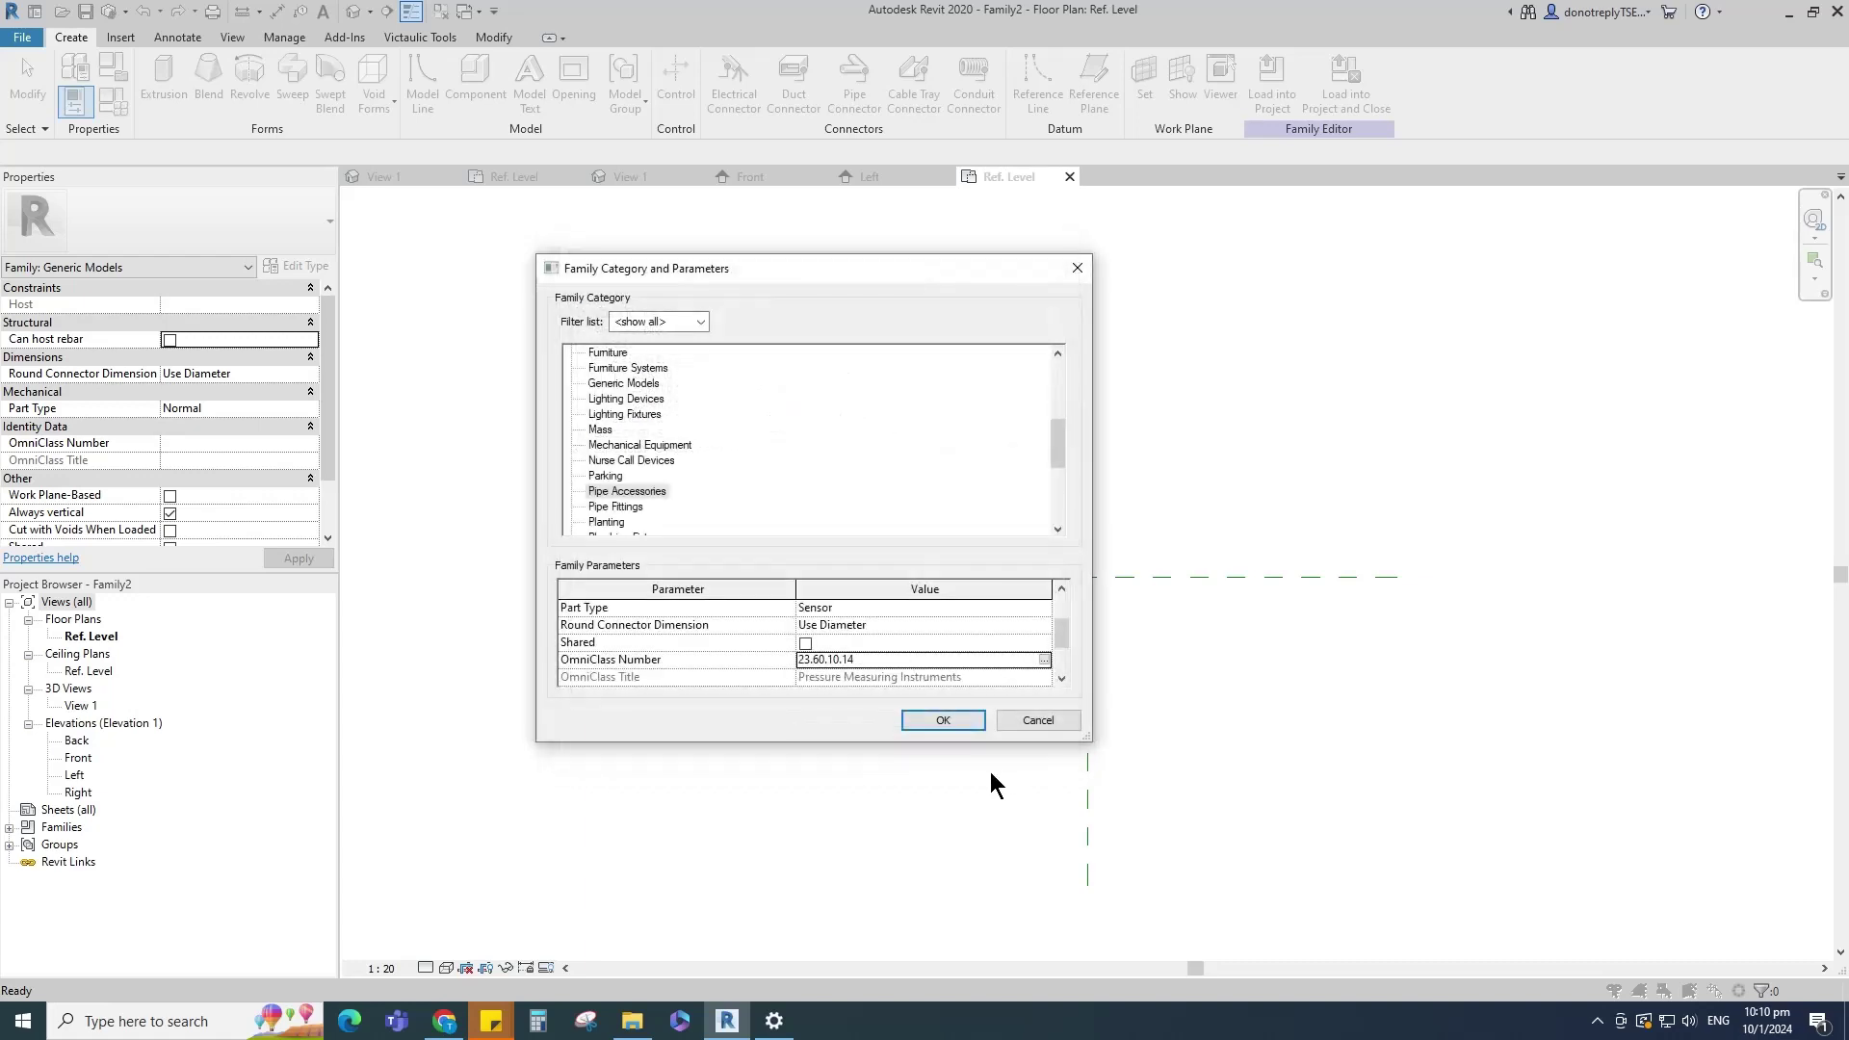
left_click(943, 721)
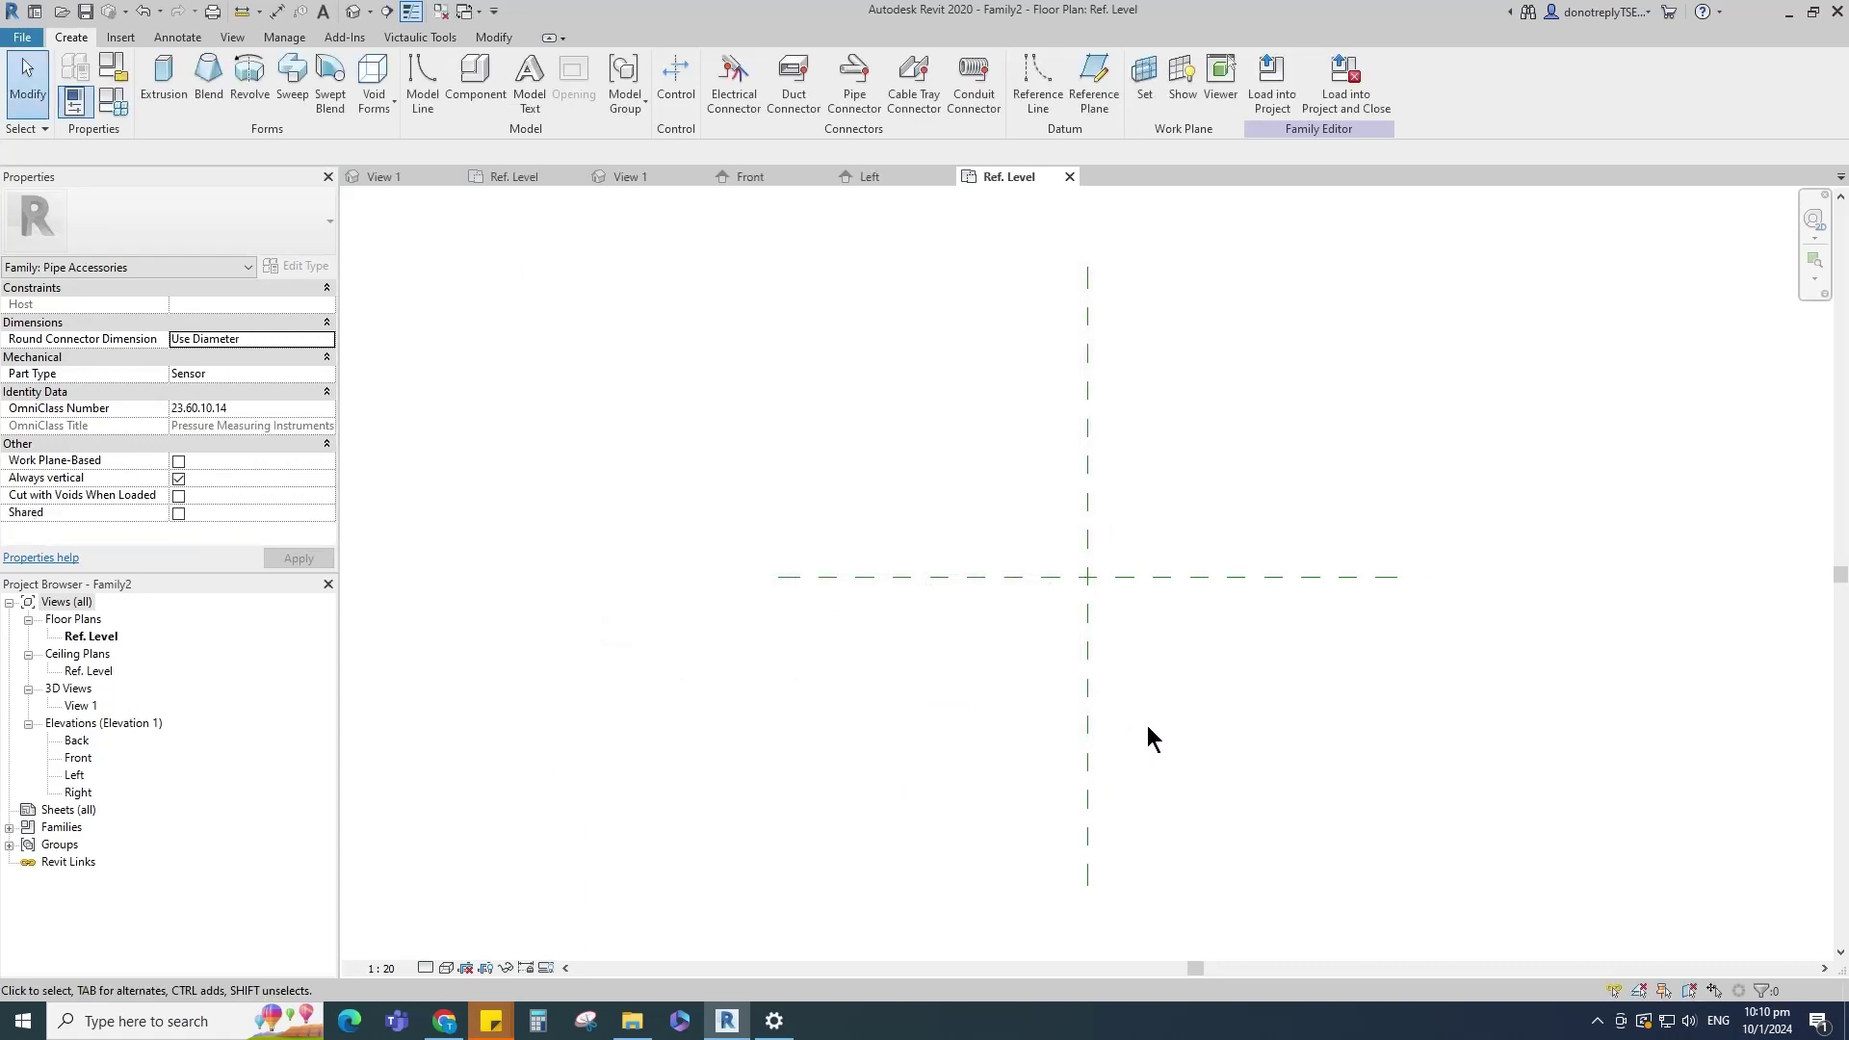
Step: Set the view scale to 1:2 and draw vertical reference planes offset 20 mm on both sides of the vertical centre plane
left_click(376, 968)
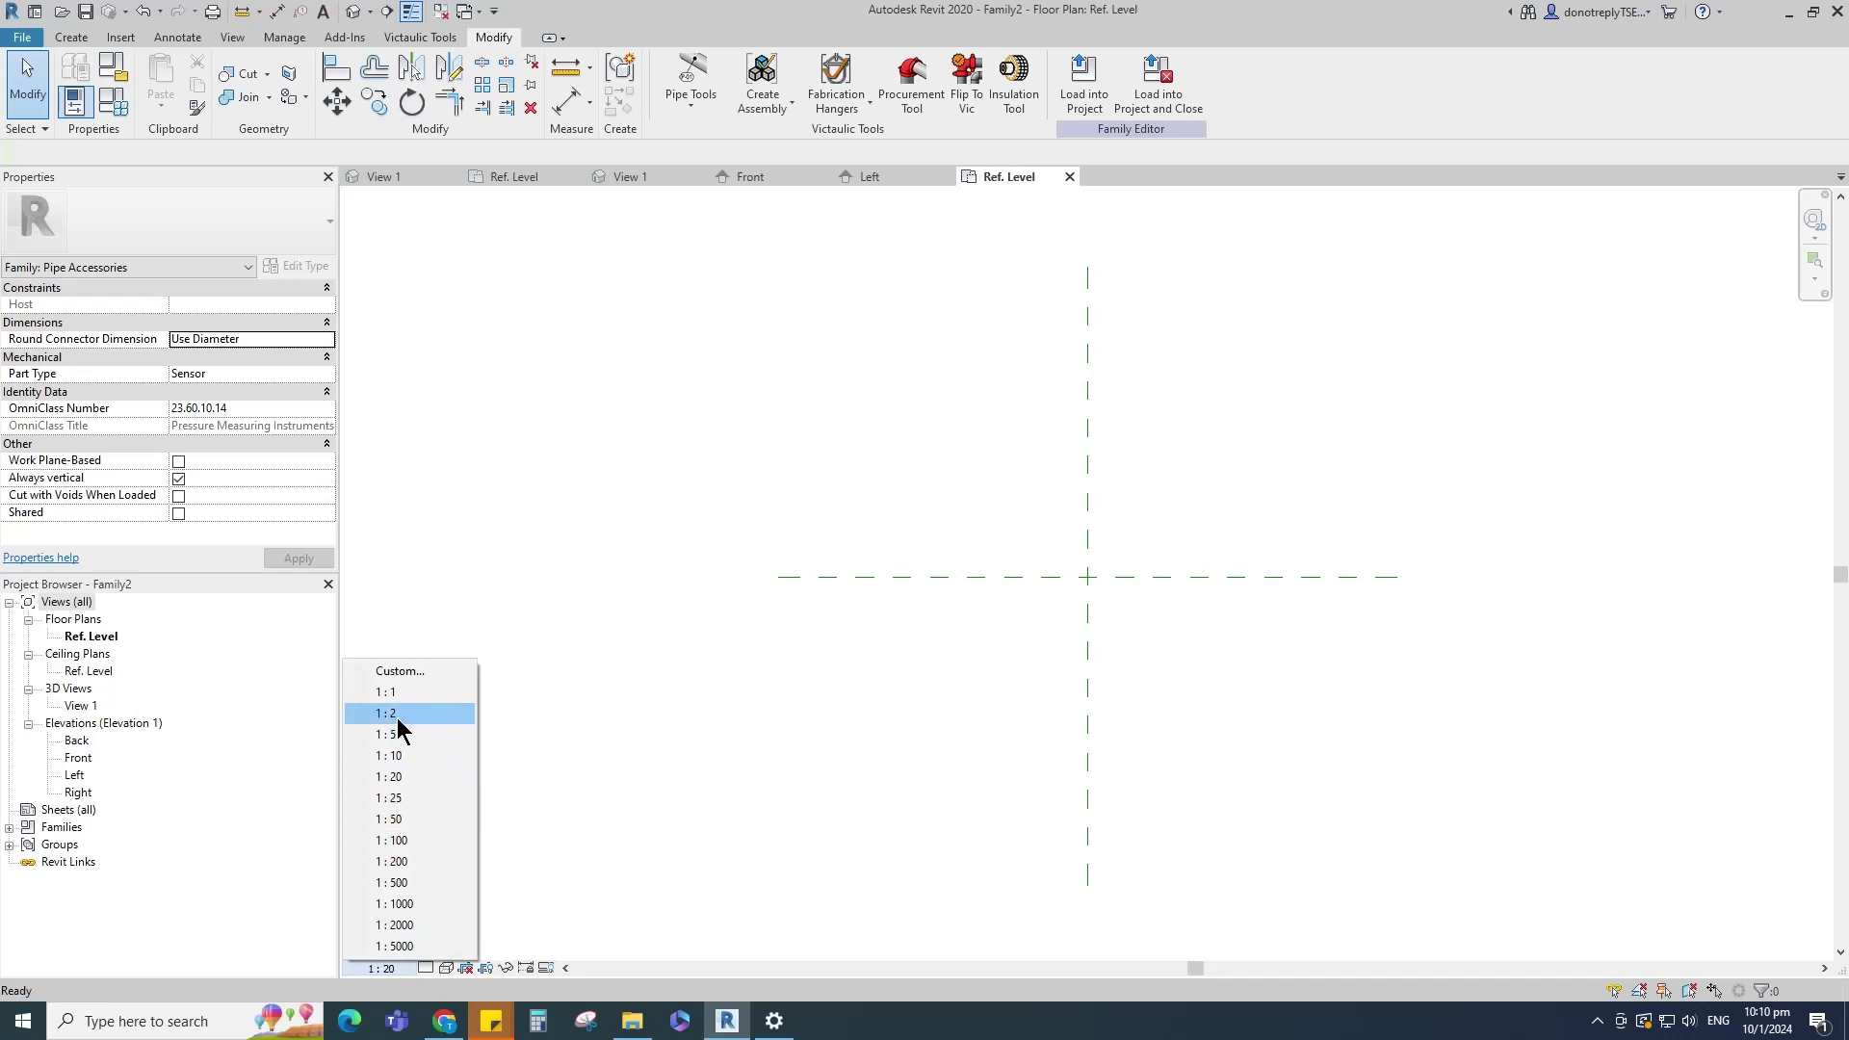
left_click(397, 717)
key("r")
key("p")
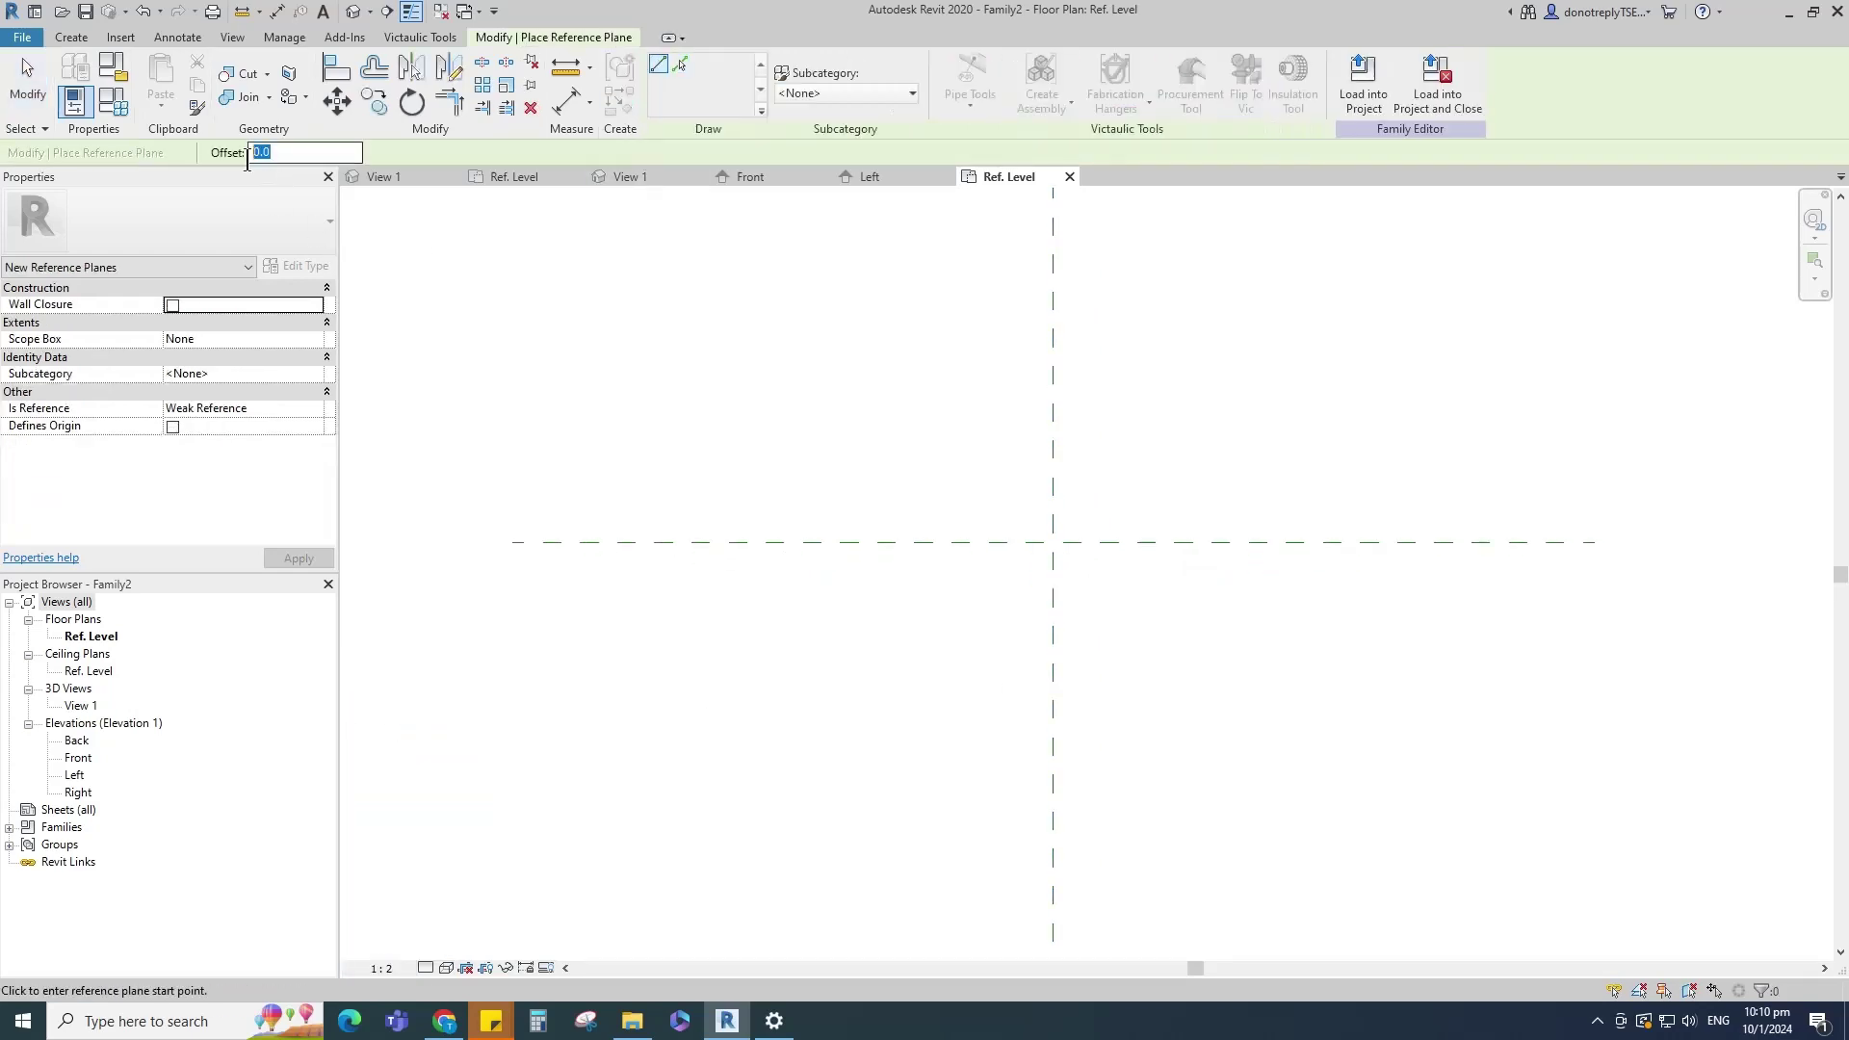
scroll(1102, 498, "up", 2)
left_click(1037, 407)
scroll(1040, 616, "up", 2)
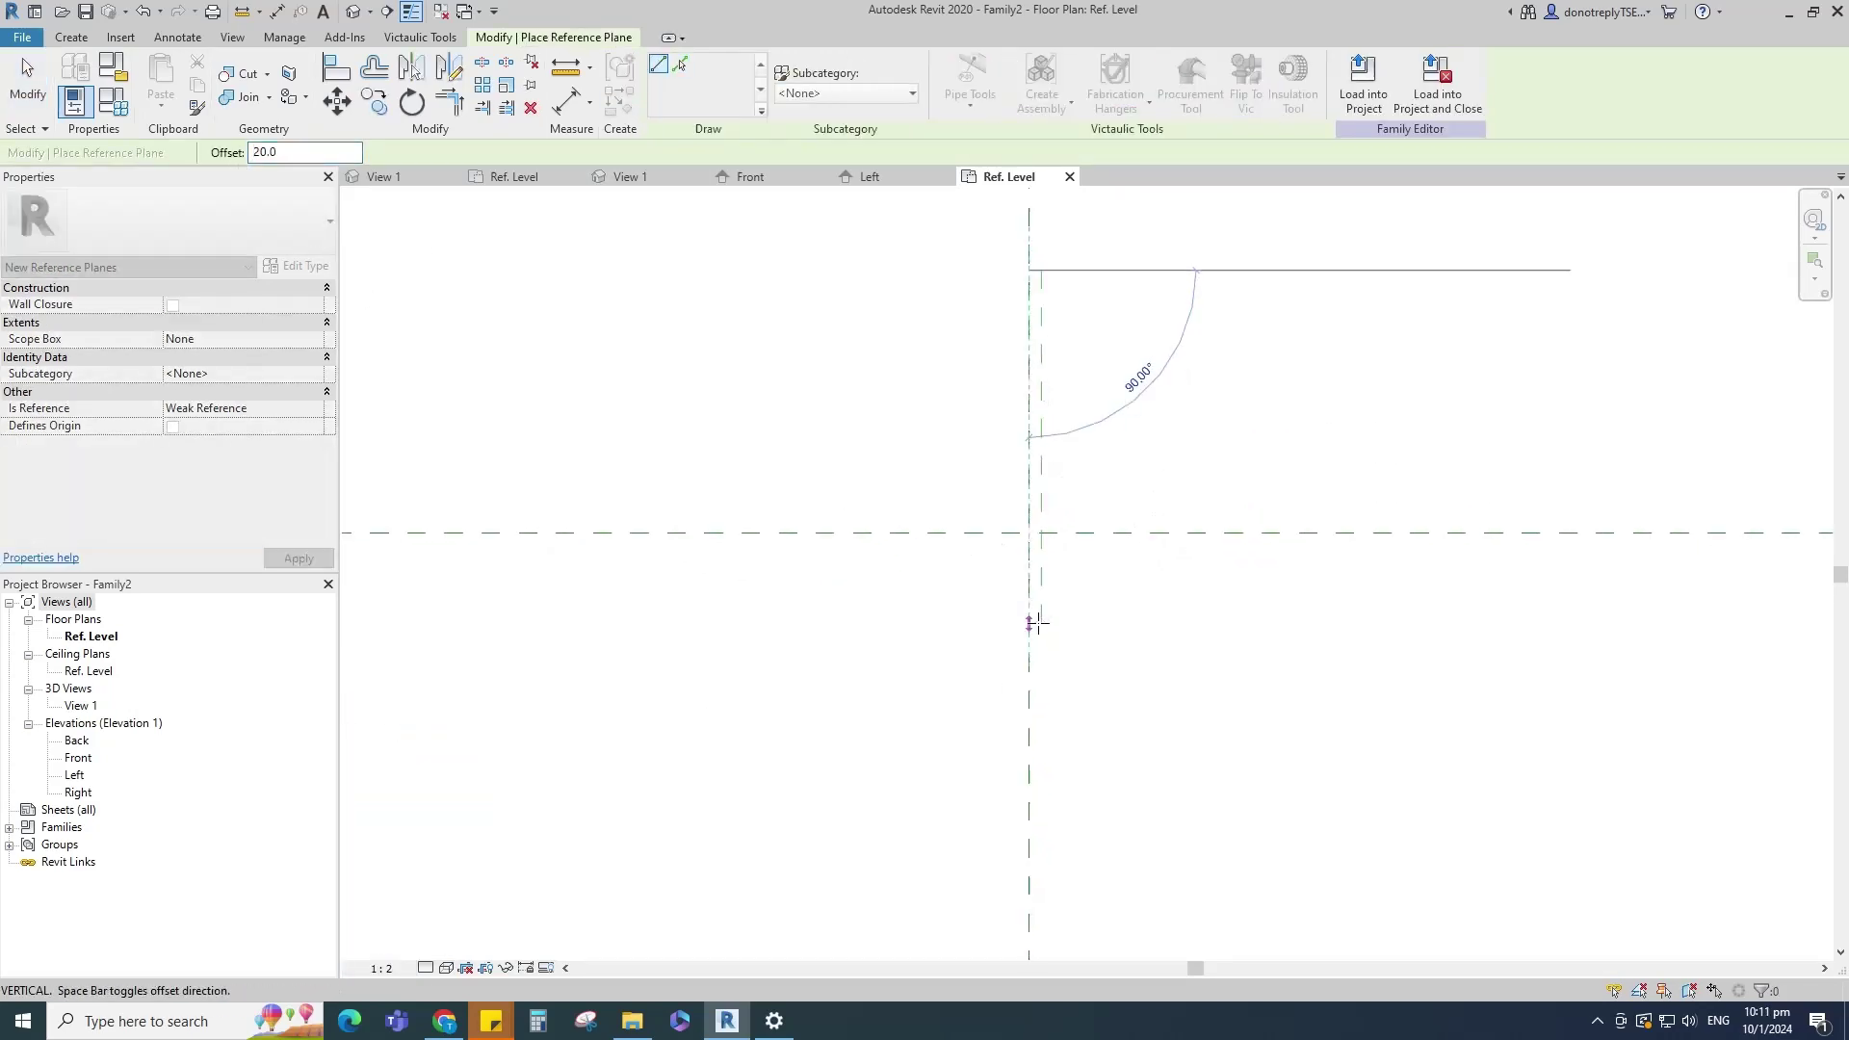
left_click(1028, 625)
scroll(1028, 625, "up", 2)
scroll(1028, 625, "up", 3)
left_click(1027, 625)
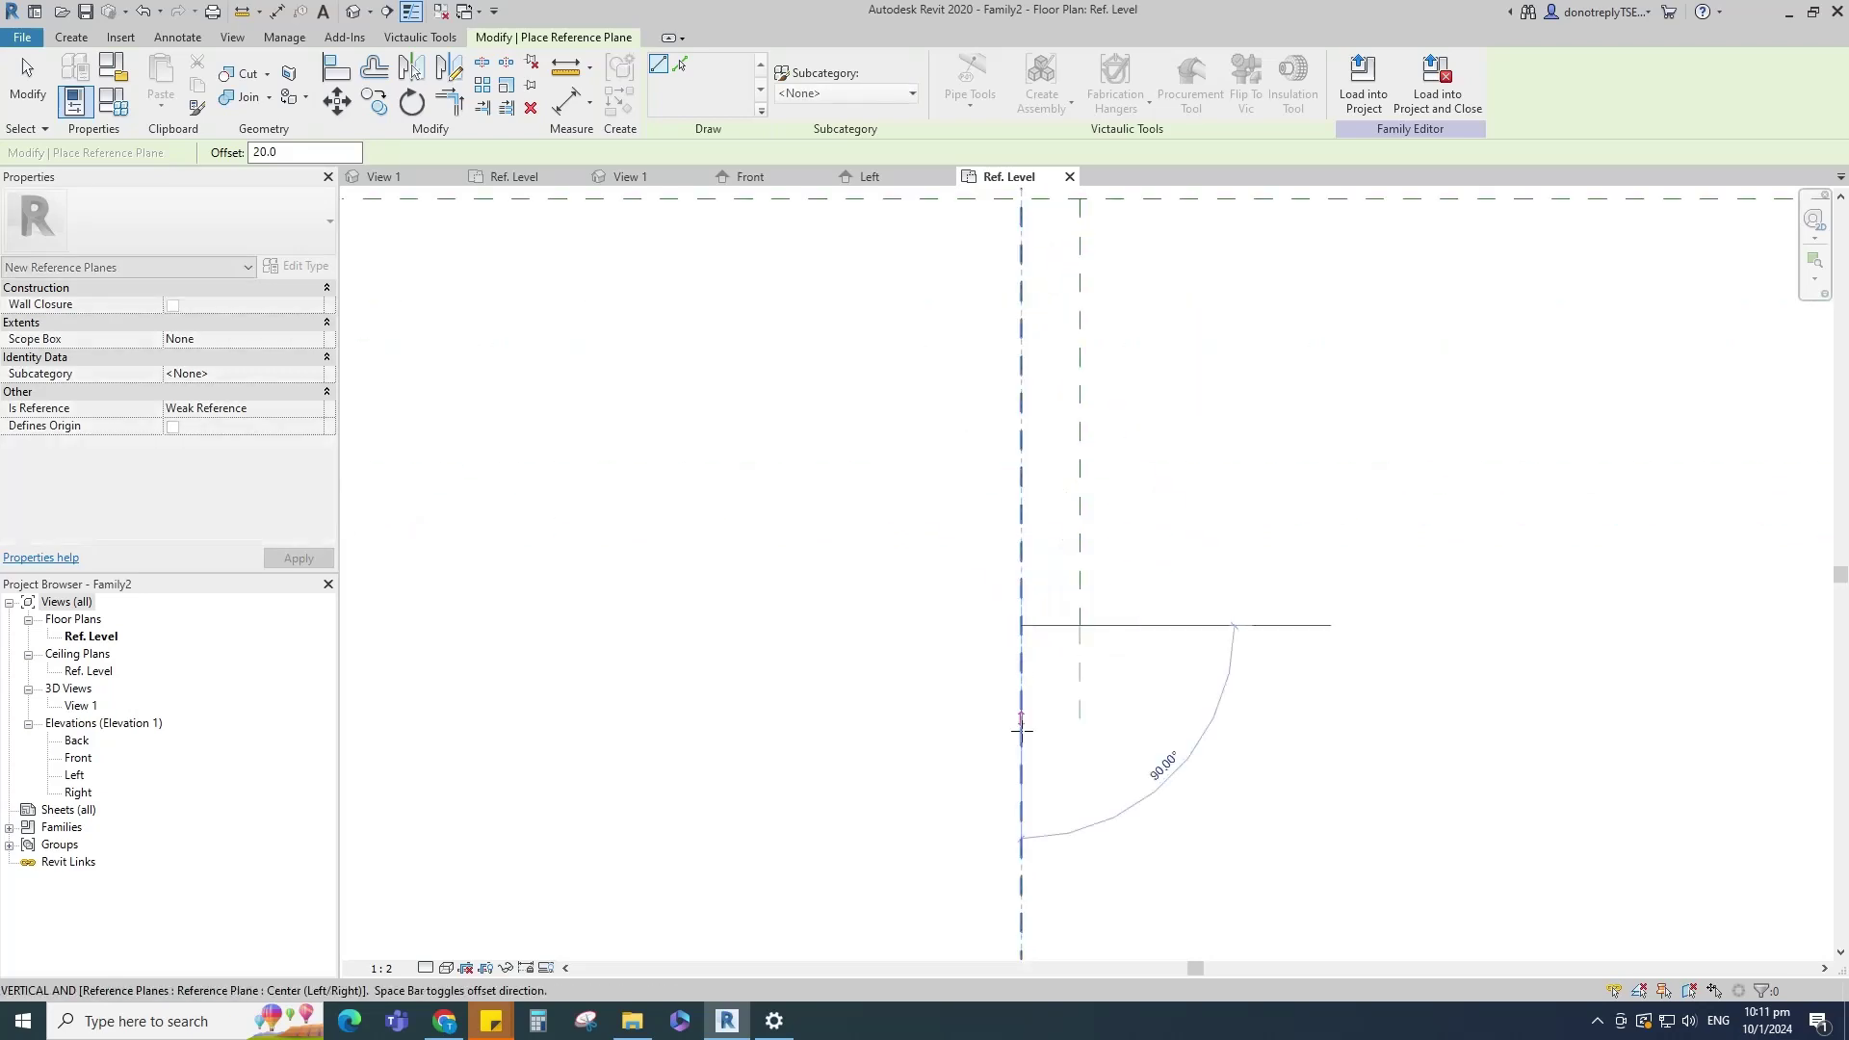
scroll(1010, 722, "down", 5)
left_click(1023, 442)
Step: Dimension the three vertical planes with equal spacing and add an overall dimension between the two outer planes
left_click(566, 101)
scroll(974, 467, "up", 3)
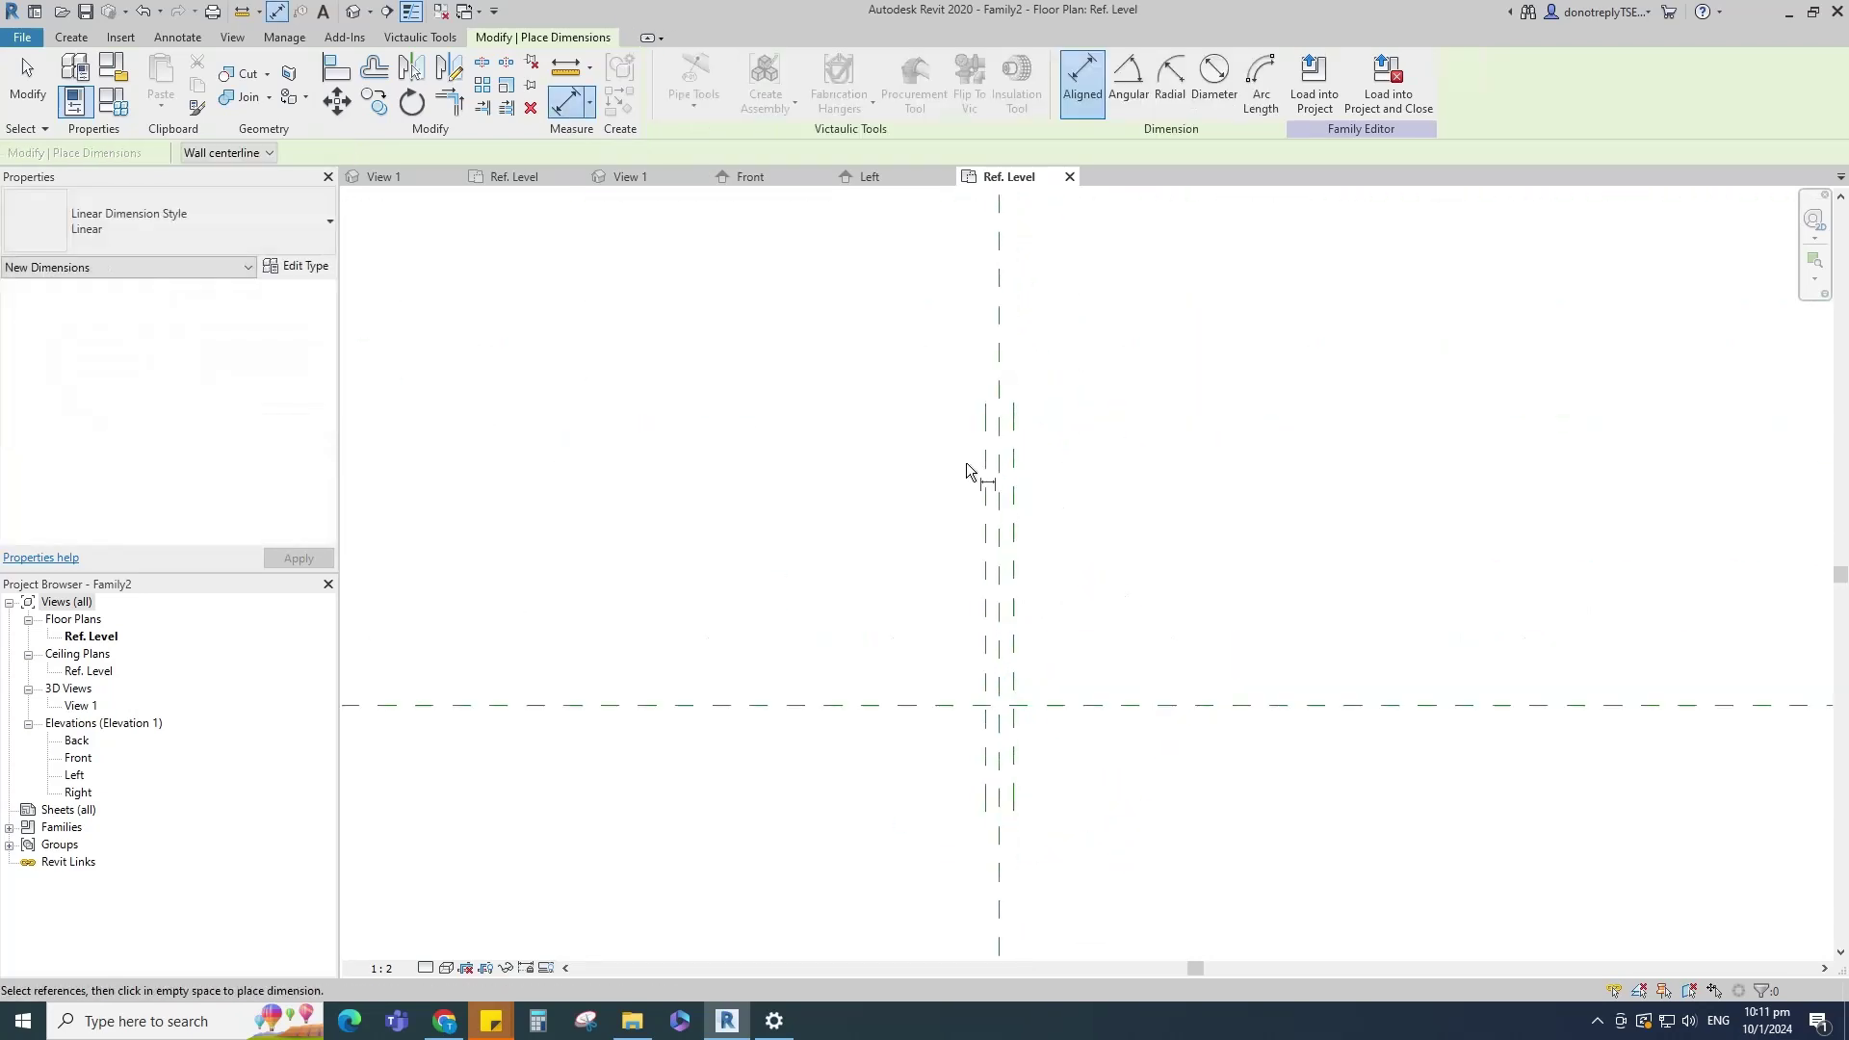
left_click(992, 433)
left_click(1013, 432)
left_click(1040, 430)
left_click(1085, 414)
scroll(1085, 421, "up", 1)
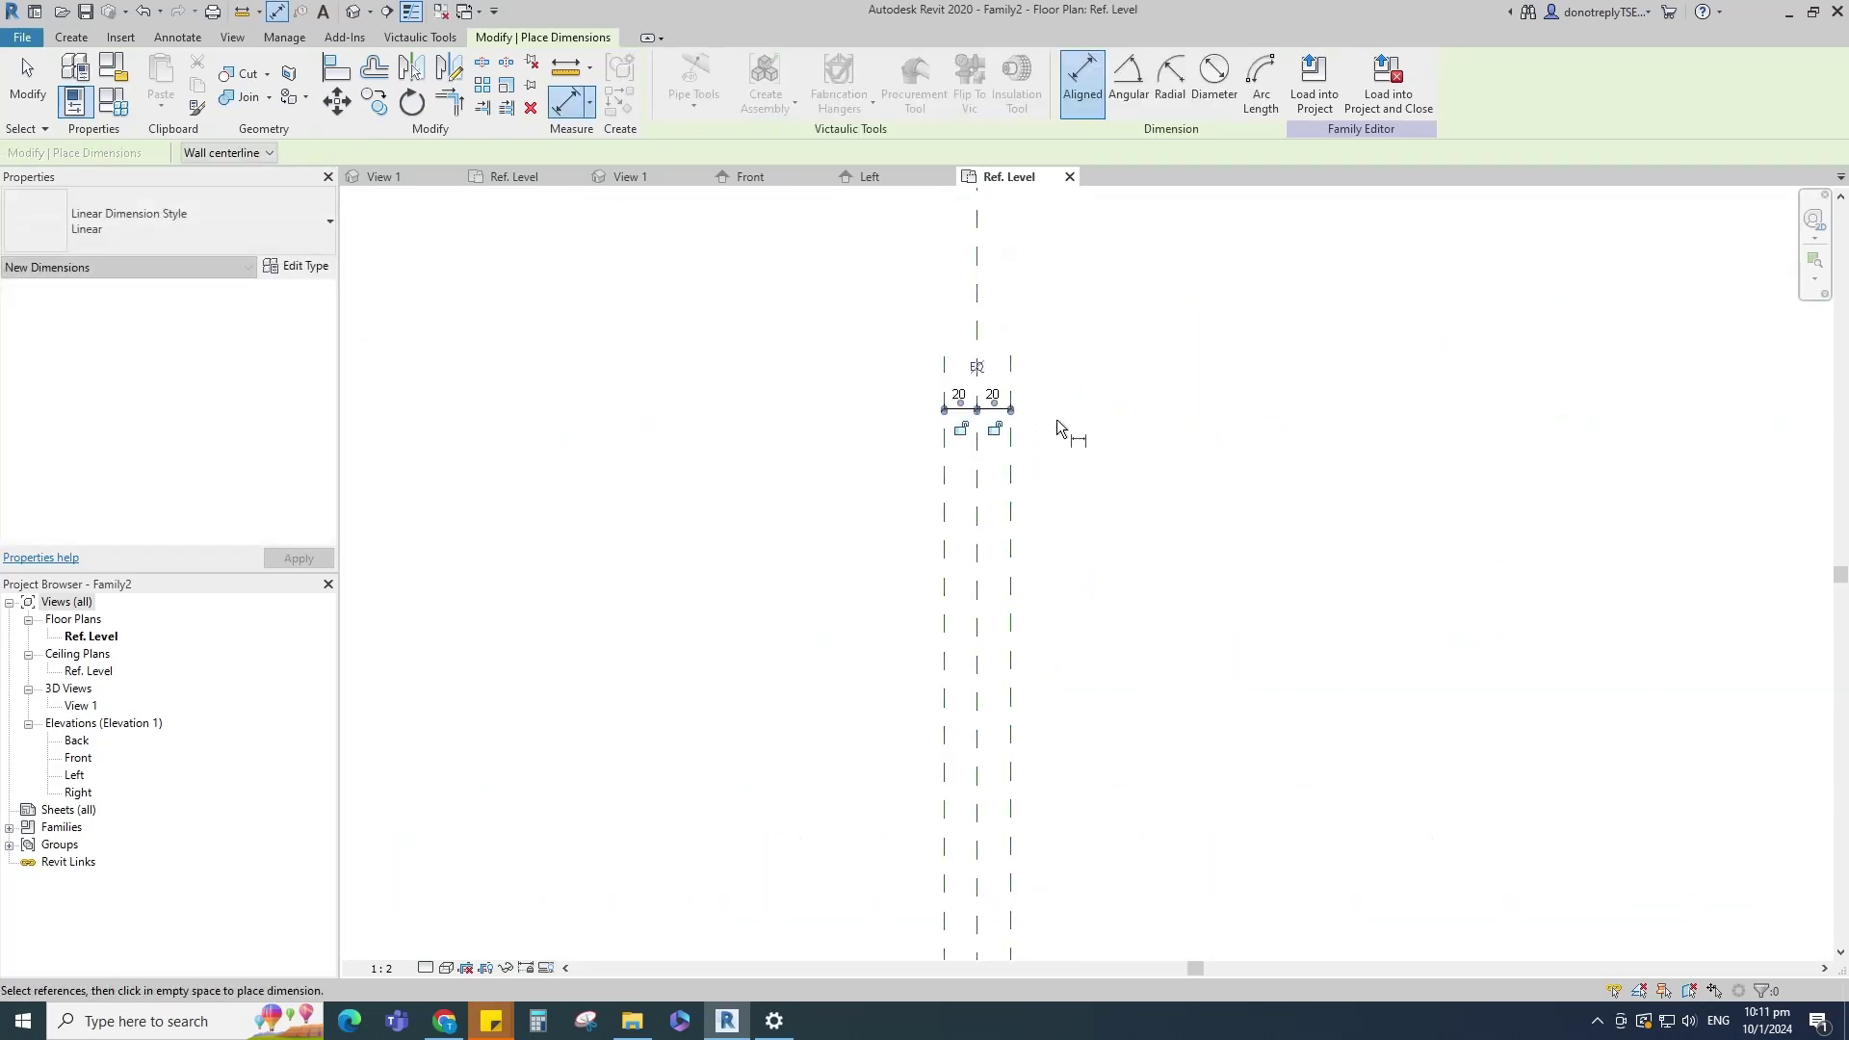
left_click(978, 369)
left_click(942, 379)
scroll(1076, 482, "down", 3)
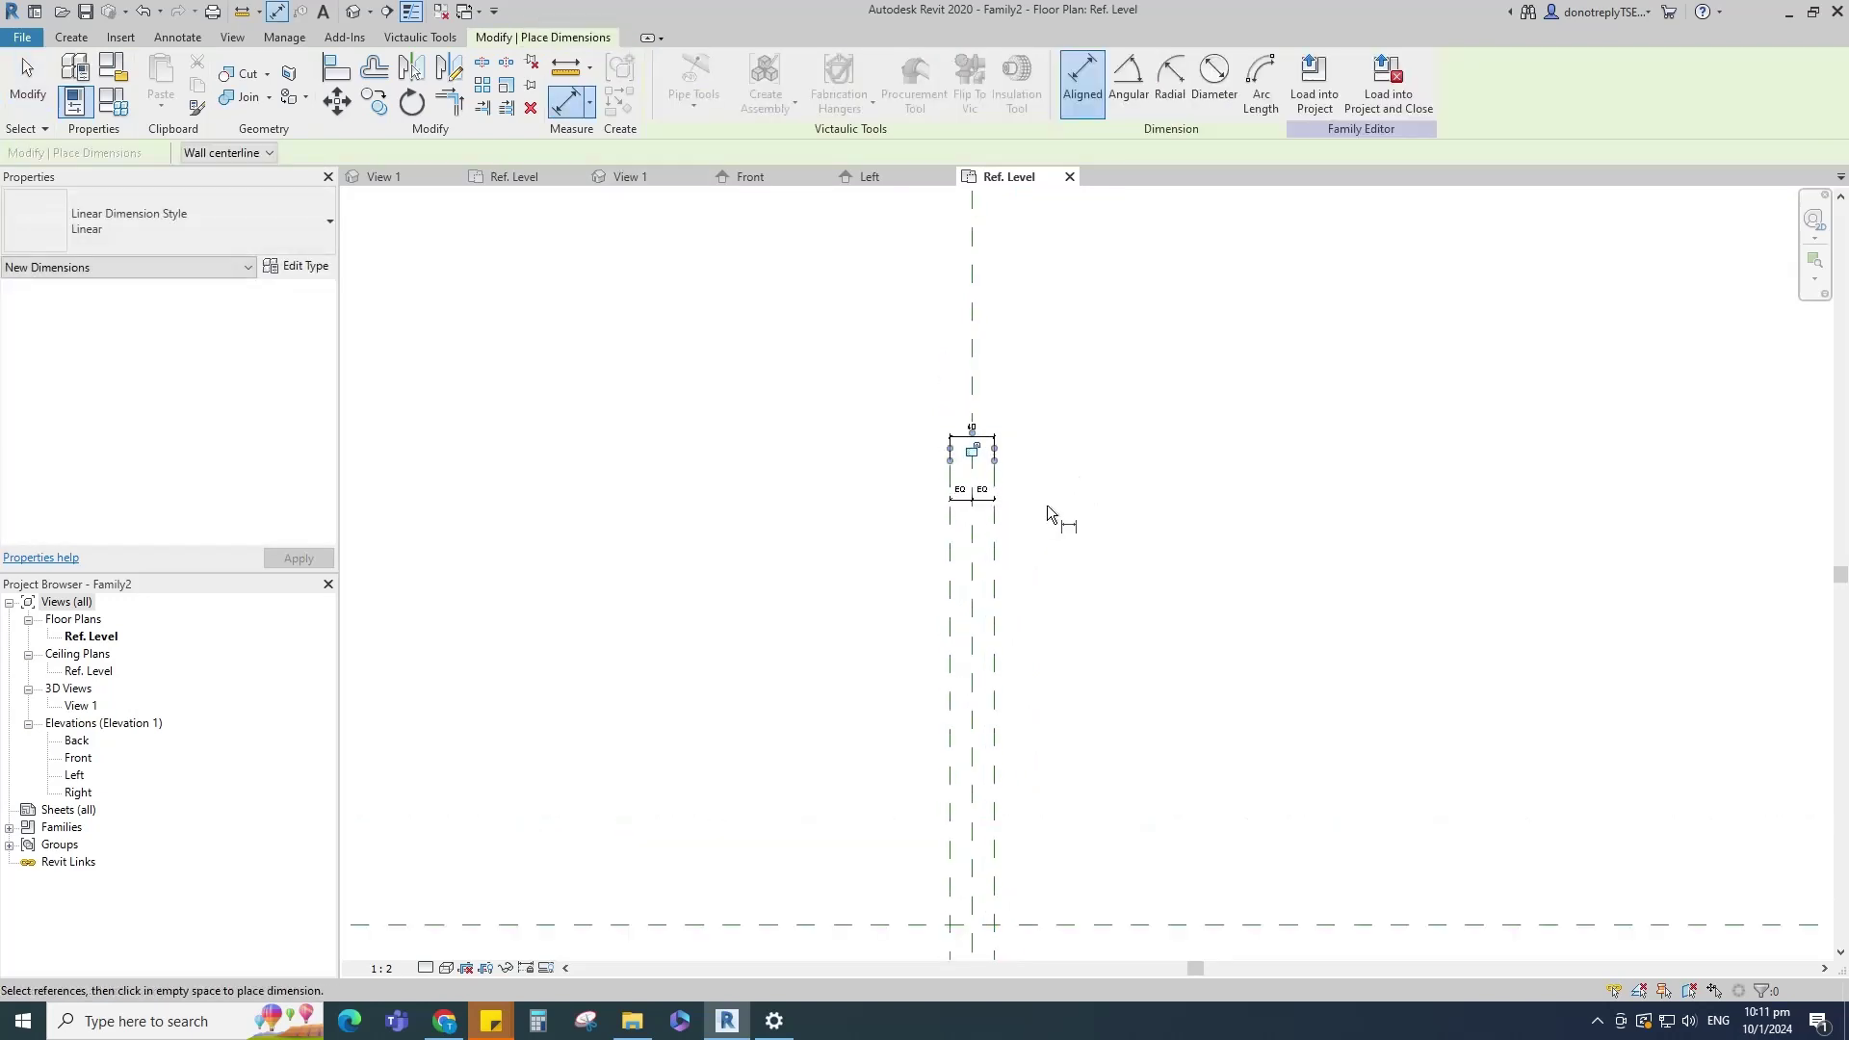
key("Escape")
key("Escape")
Step: Label the overall dimension between the outer vertical planes with a new instance parameter L1
left_click(963, 436)
left_click(852, 81)
type("L")
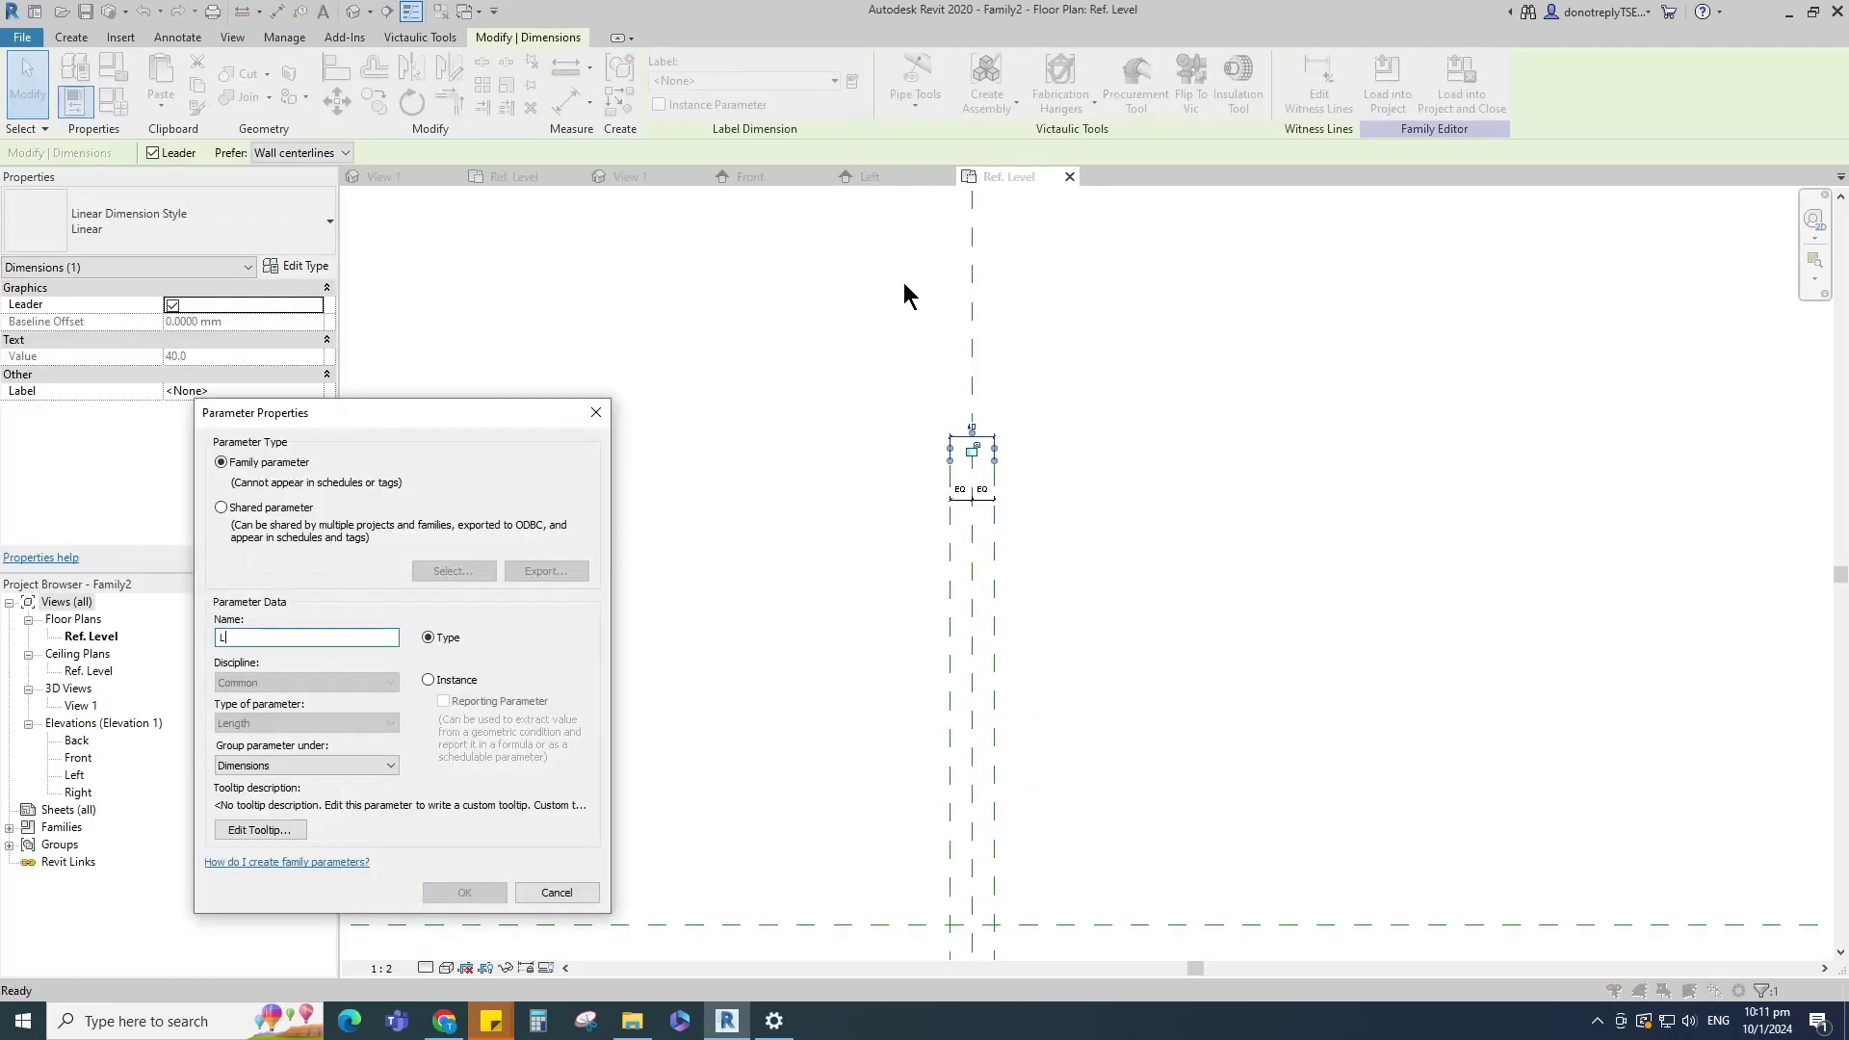
type("1")
left_click(429, 679)
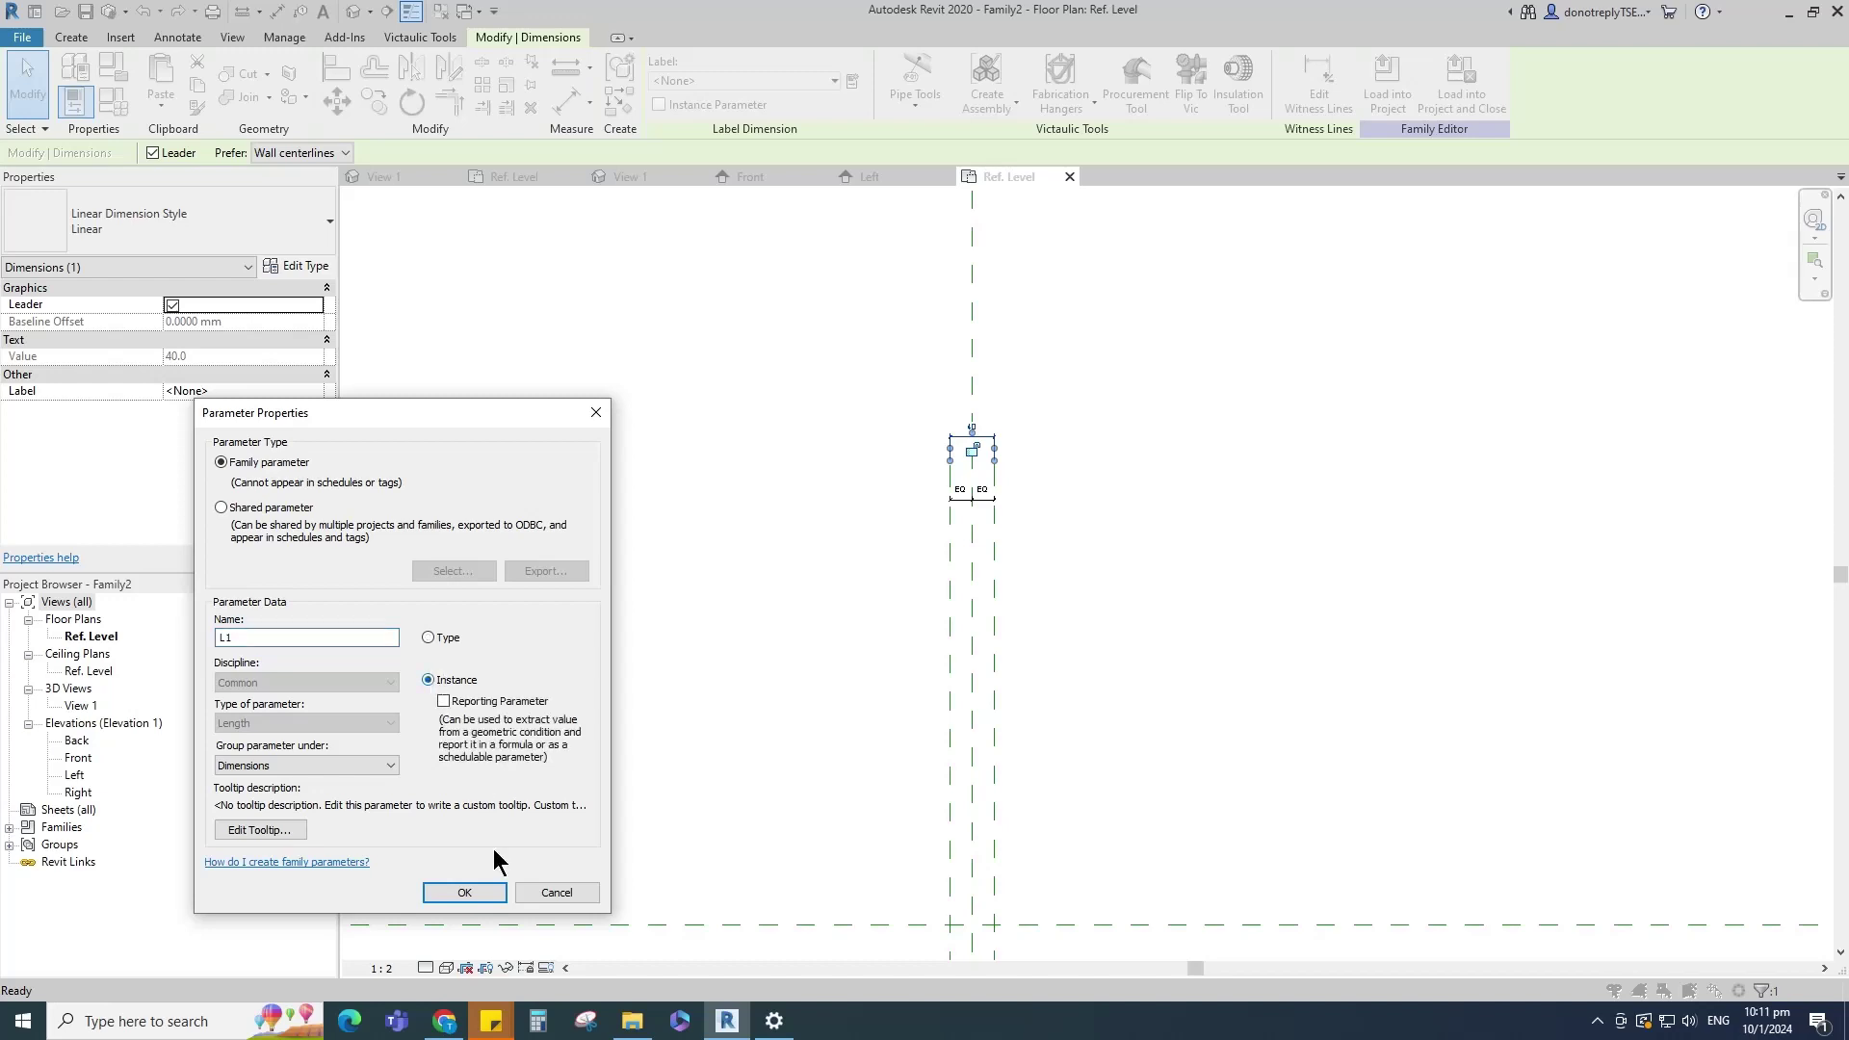
key("Return")
left_click(938, 737)
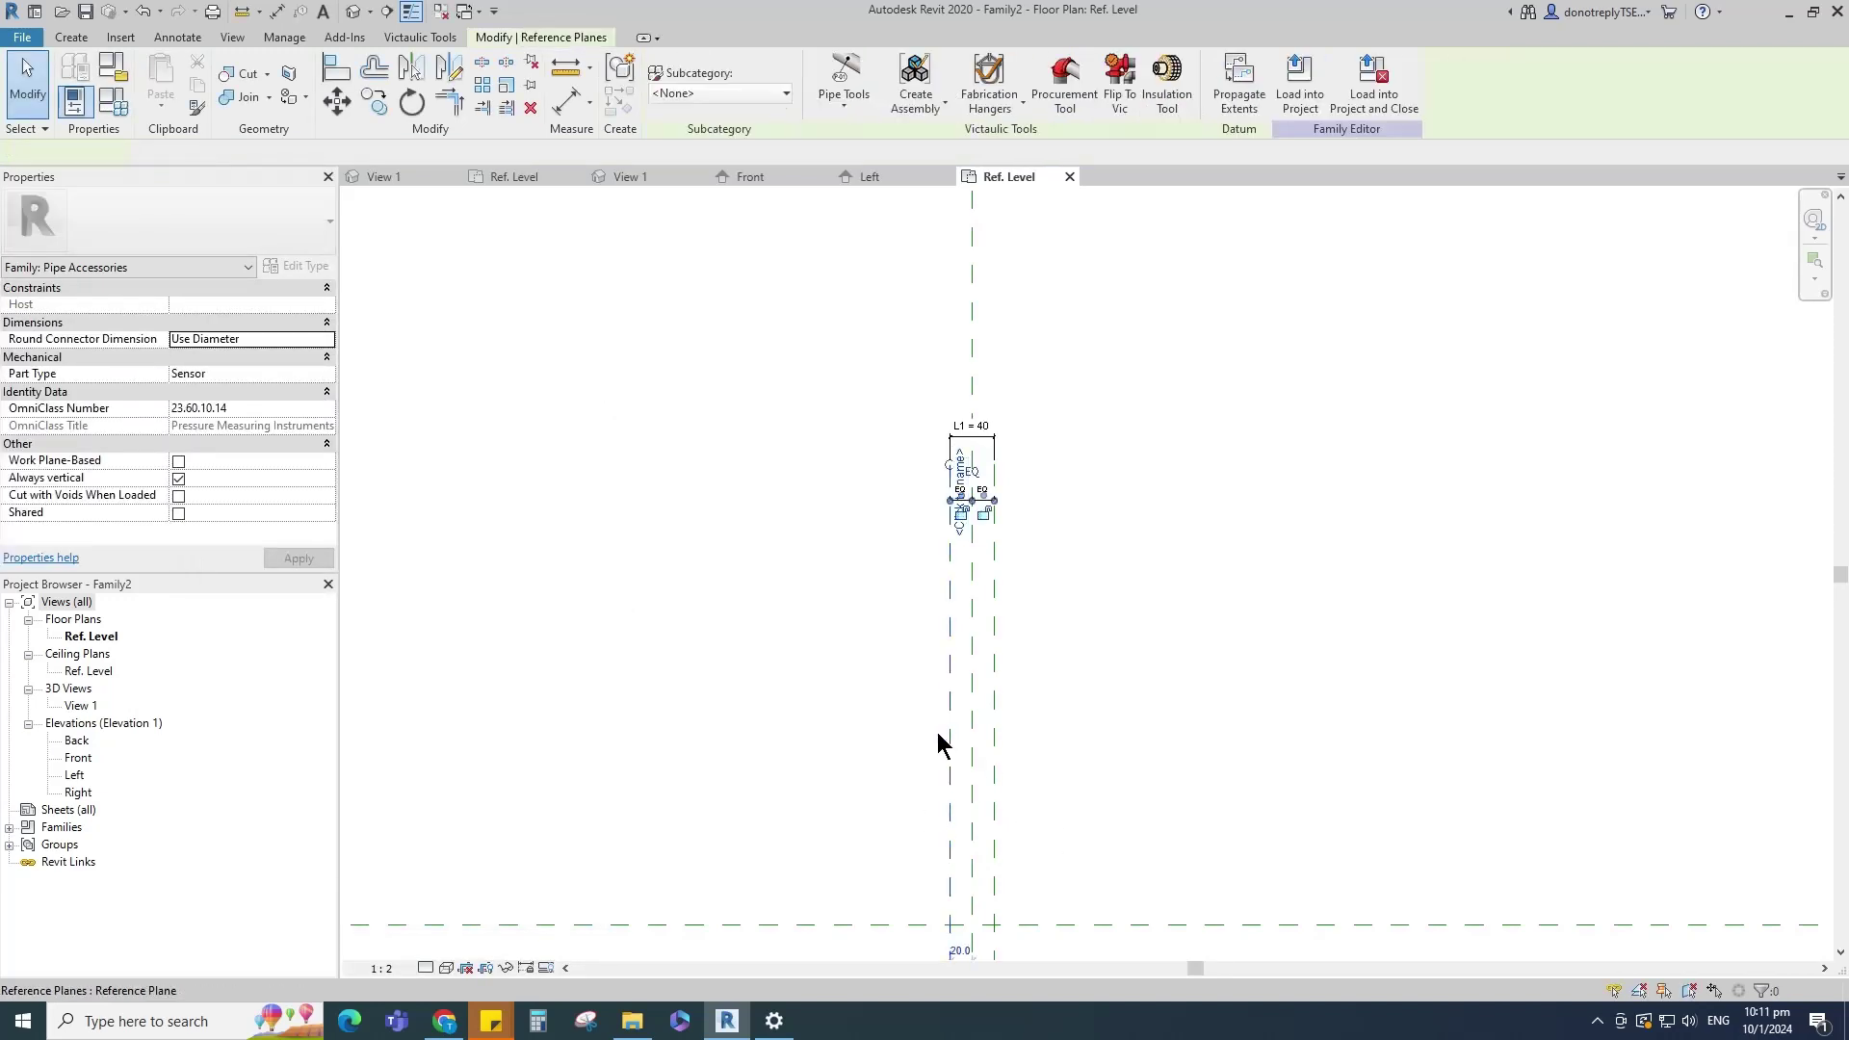
Step: Create a vertical reference plane offset 50 mm to the right of the leftmost plane by picking that plane
left_click(620, 106)
type("50")
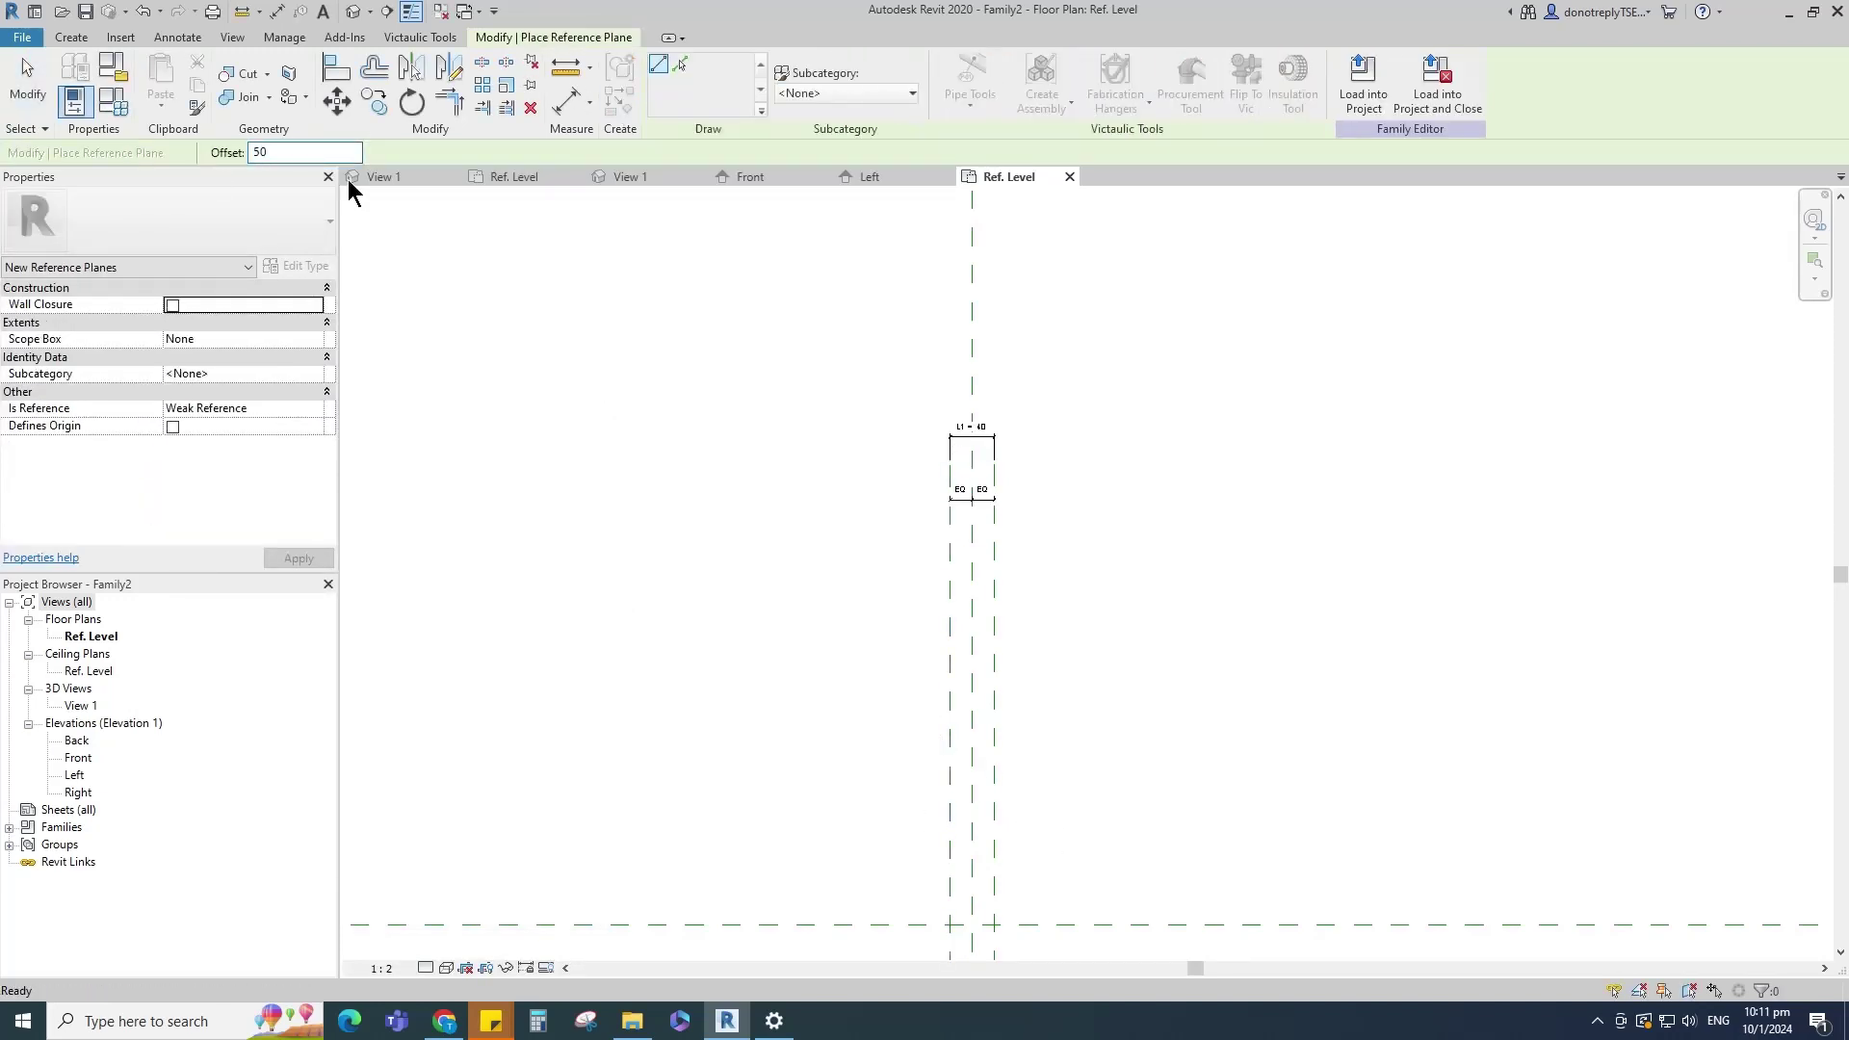
left_click(680, 64)
scroll(974, 586, "up", 1)
left_click(944, 565)
Step: Dimension the distance between the leftmost and rightmost vertical planes, placing it above the L1 dimension
left_click(570, 104)
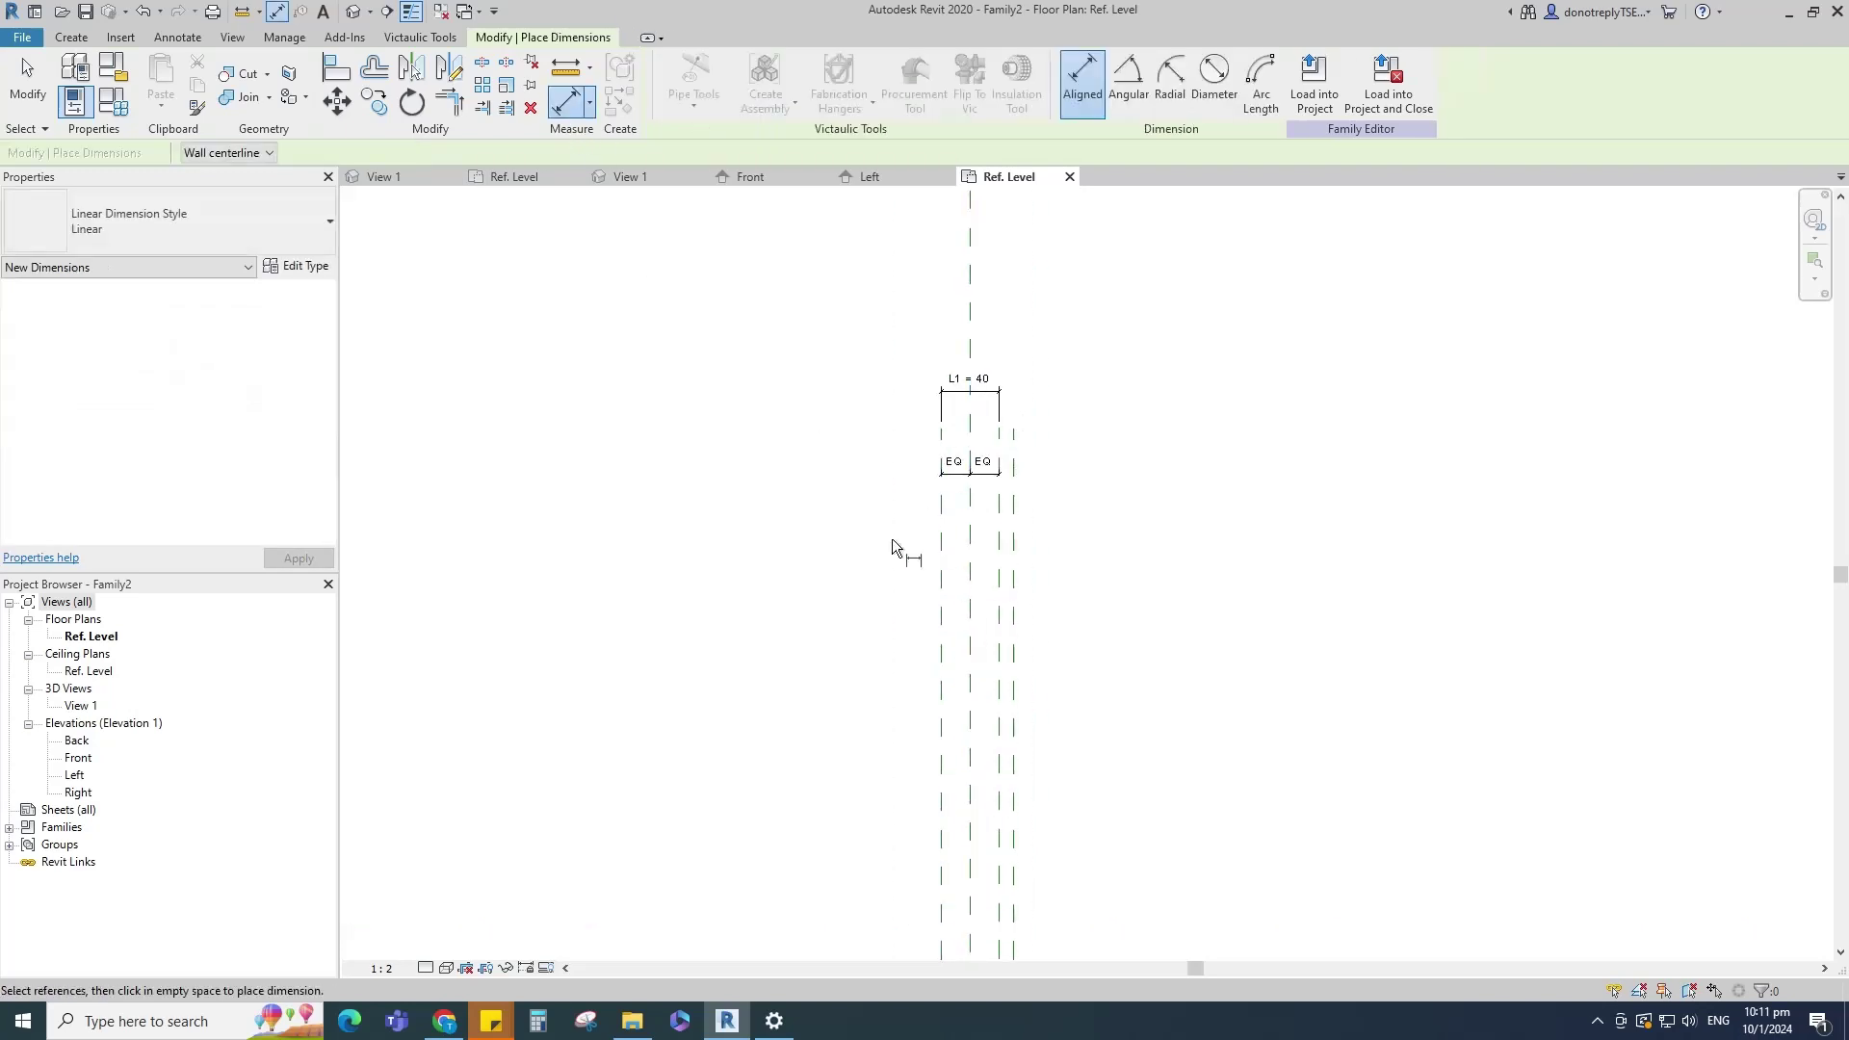
left_click(941, 540)
left_click(1014, 539)
middle_click_drag(1061, 382, 1053, 425)
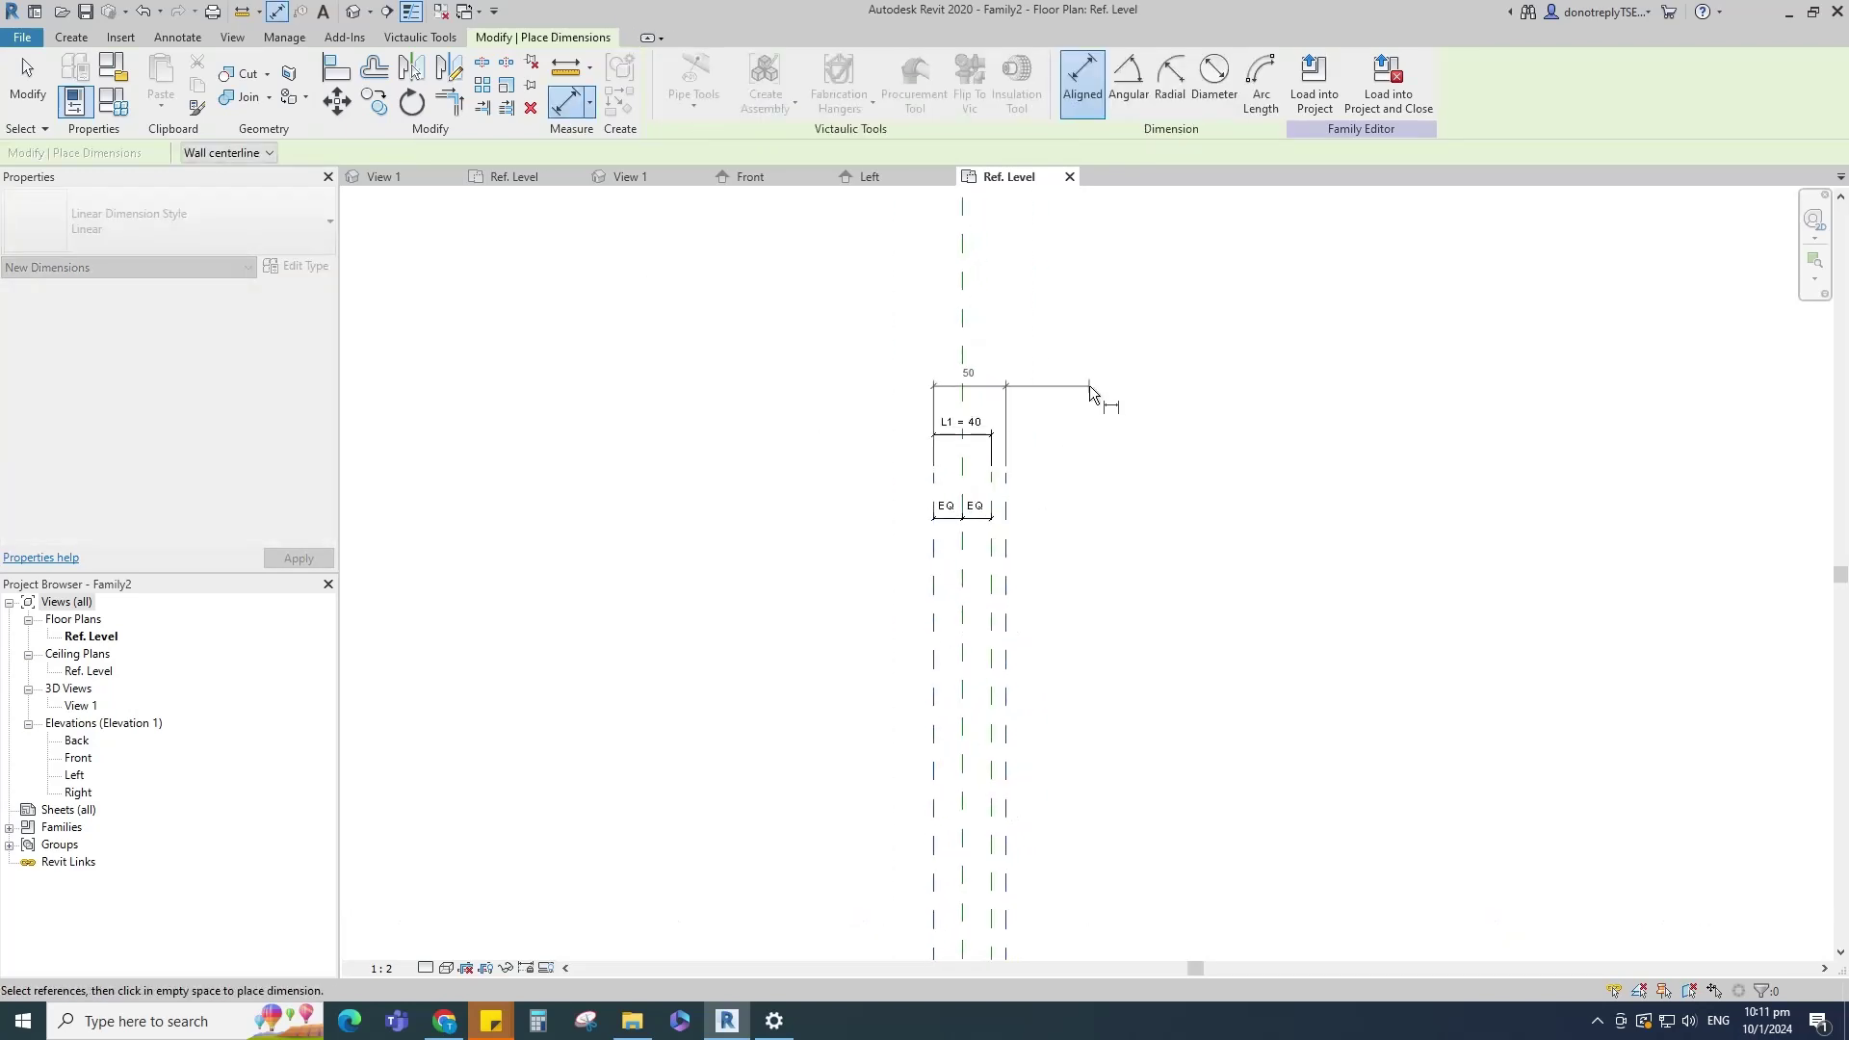
left_click(1089, 385)
scroll(1117, 462, "down", 1)
key("Escape")
Step: Label the dimension above L1 with a new instance parameter L
left_click(1034, 443)
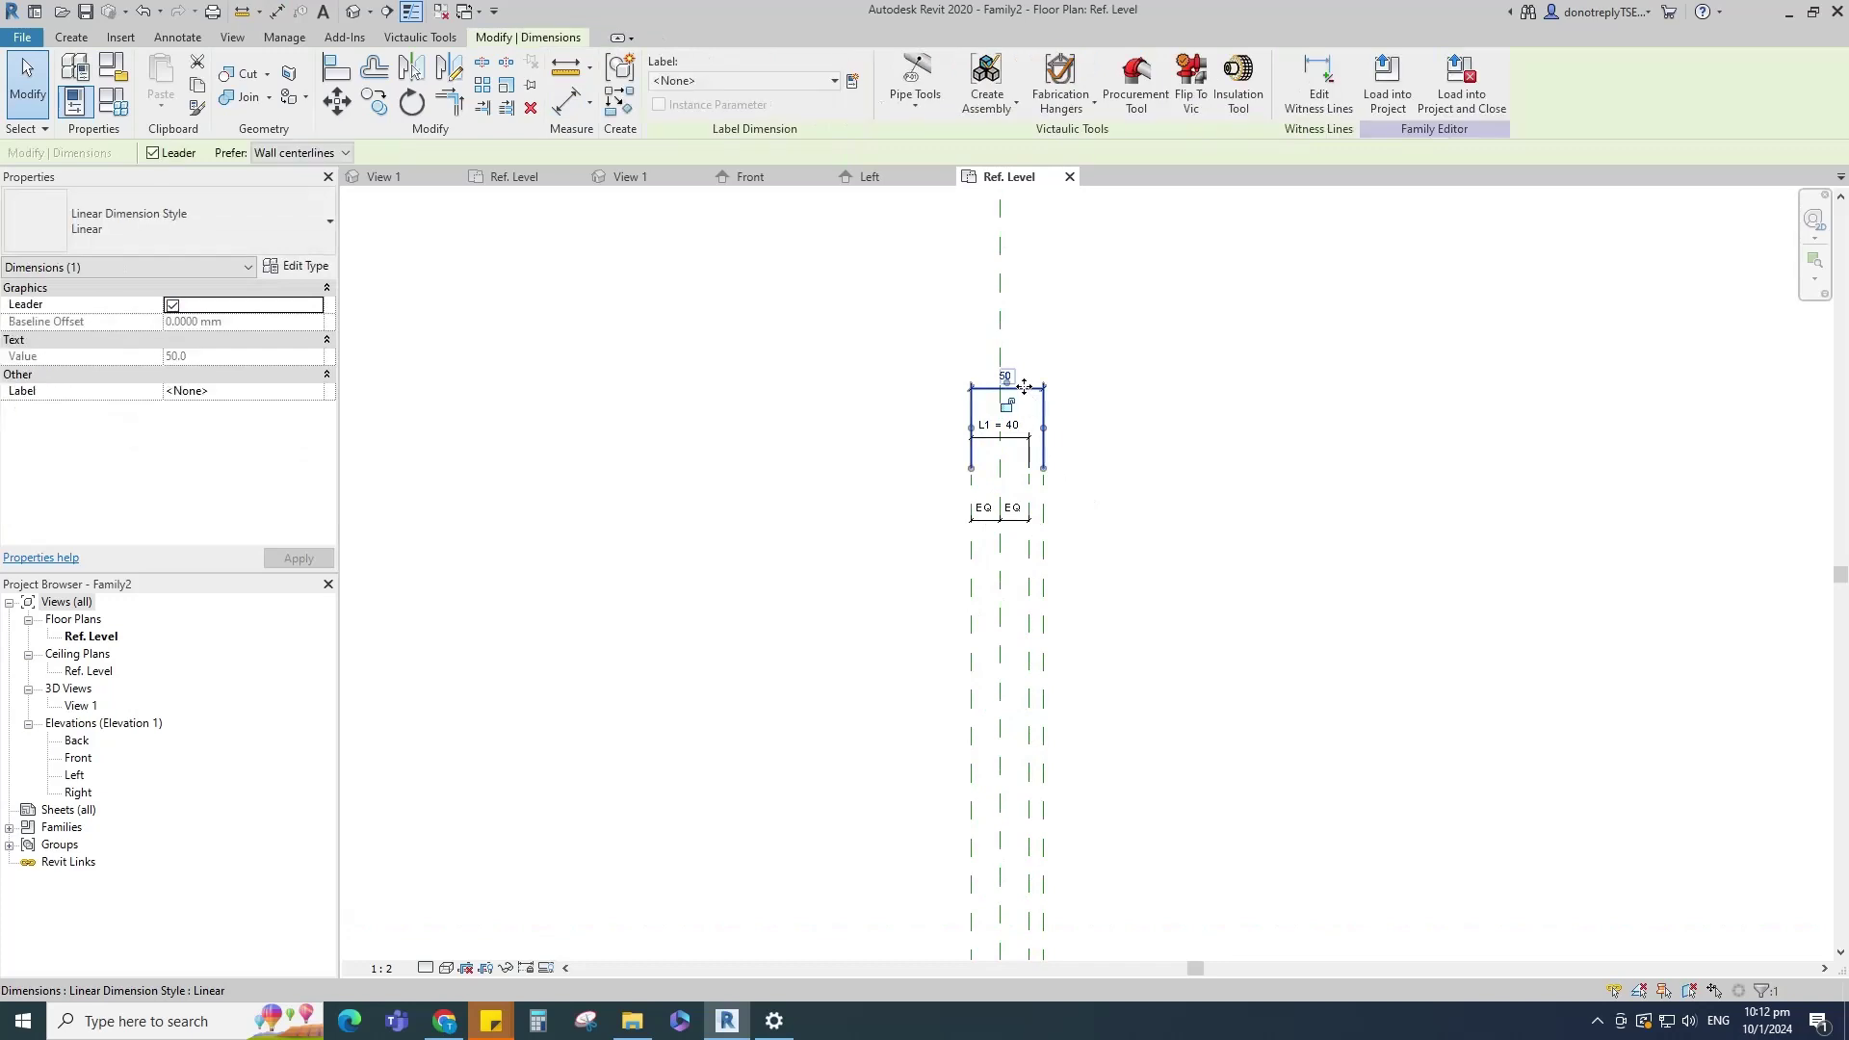
left_click(852, 81)
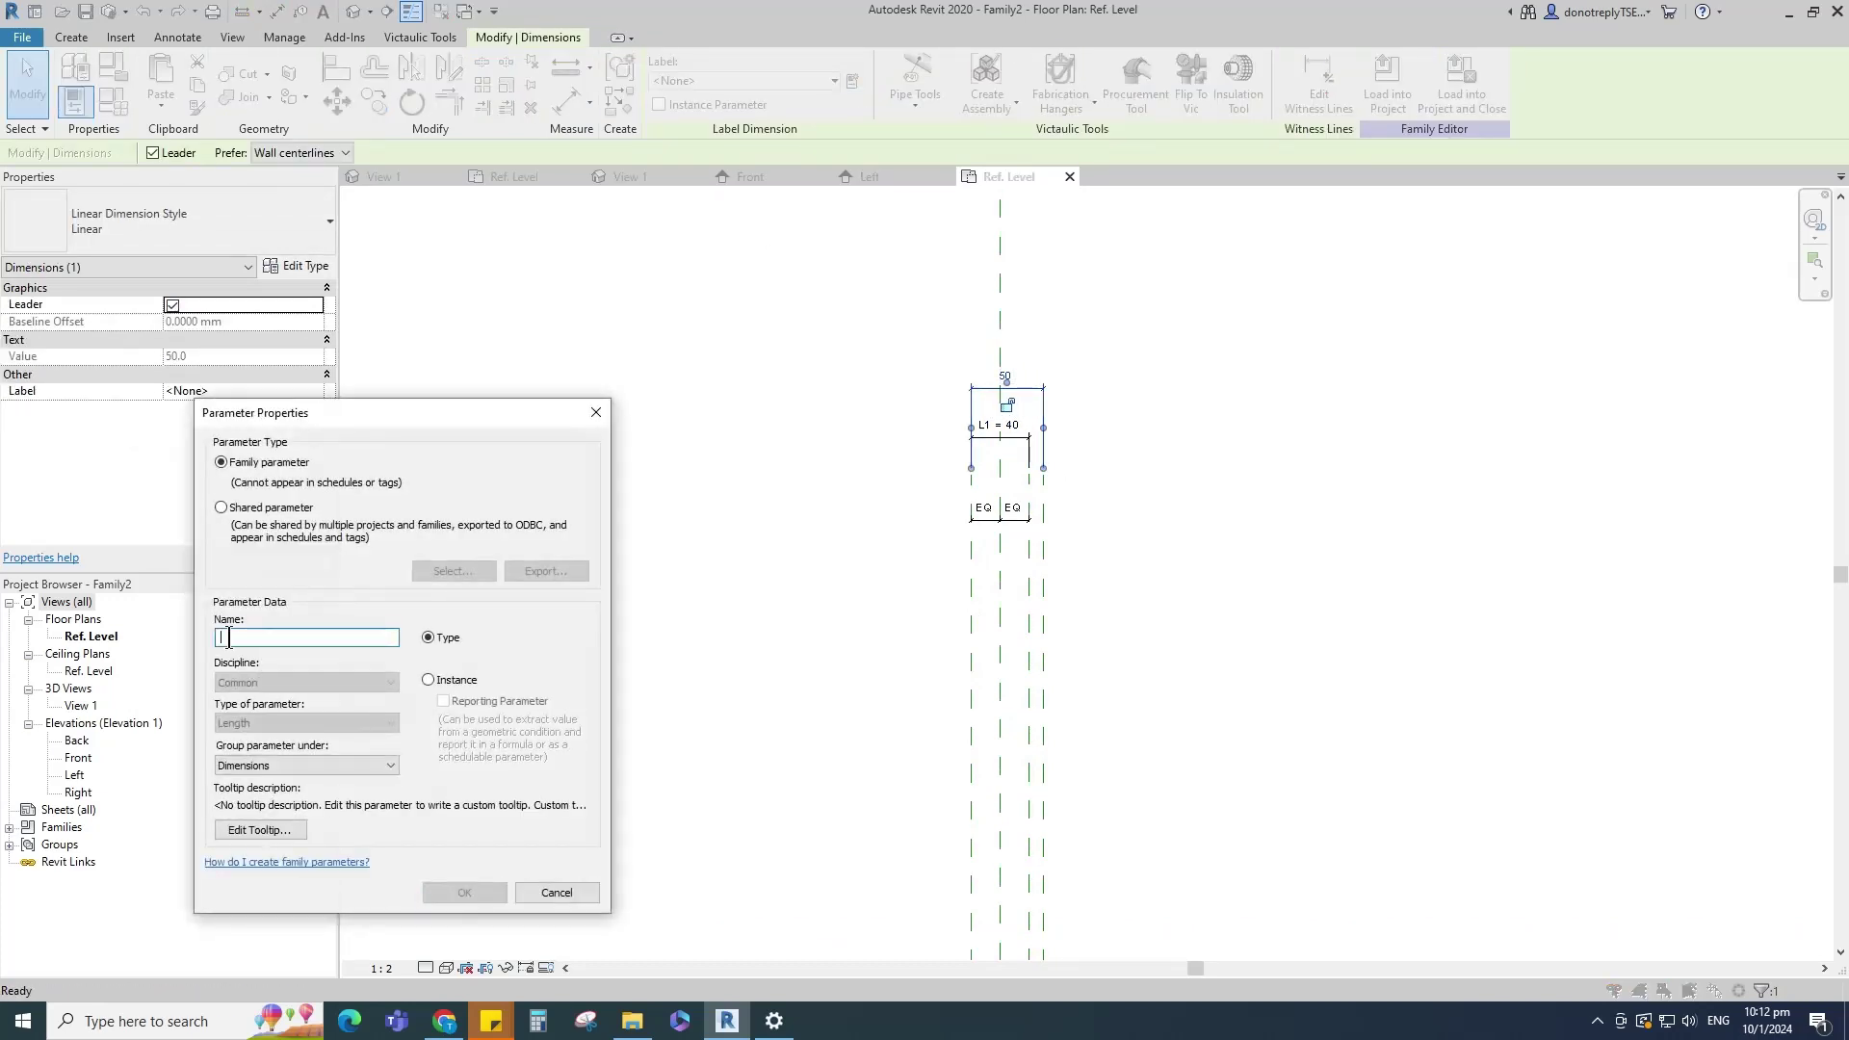
left_click(430, 680)
left_click(492, 888)
left_click(818, 725)
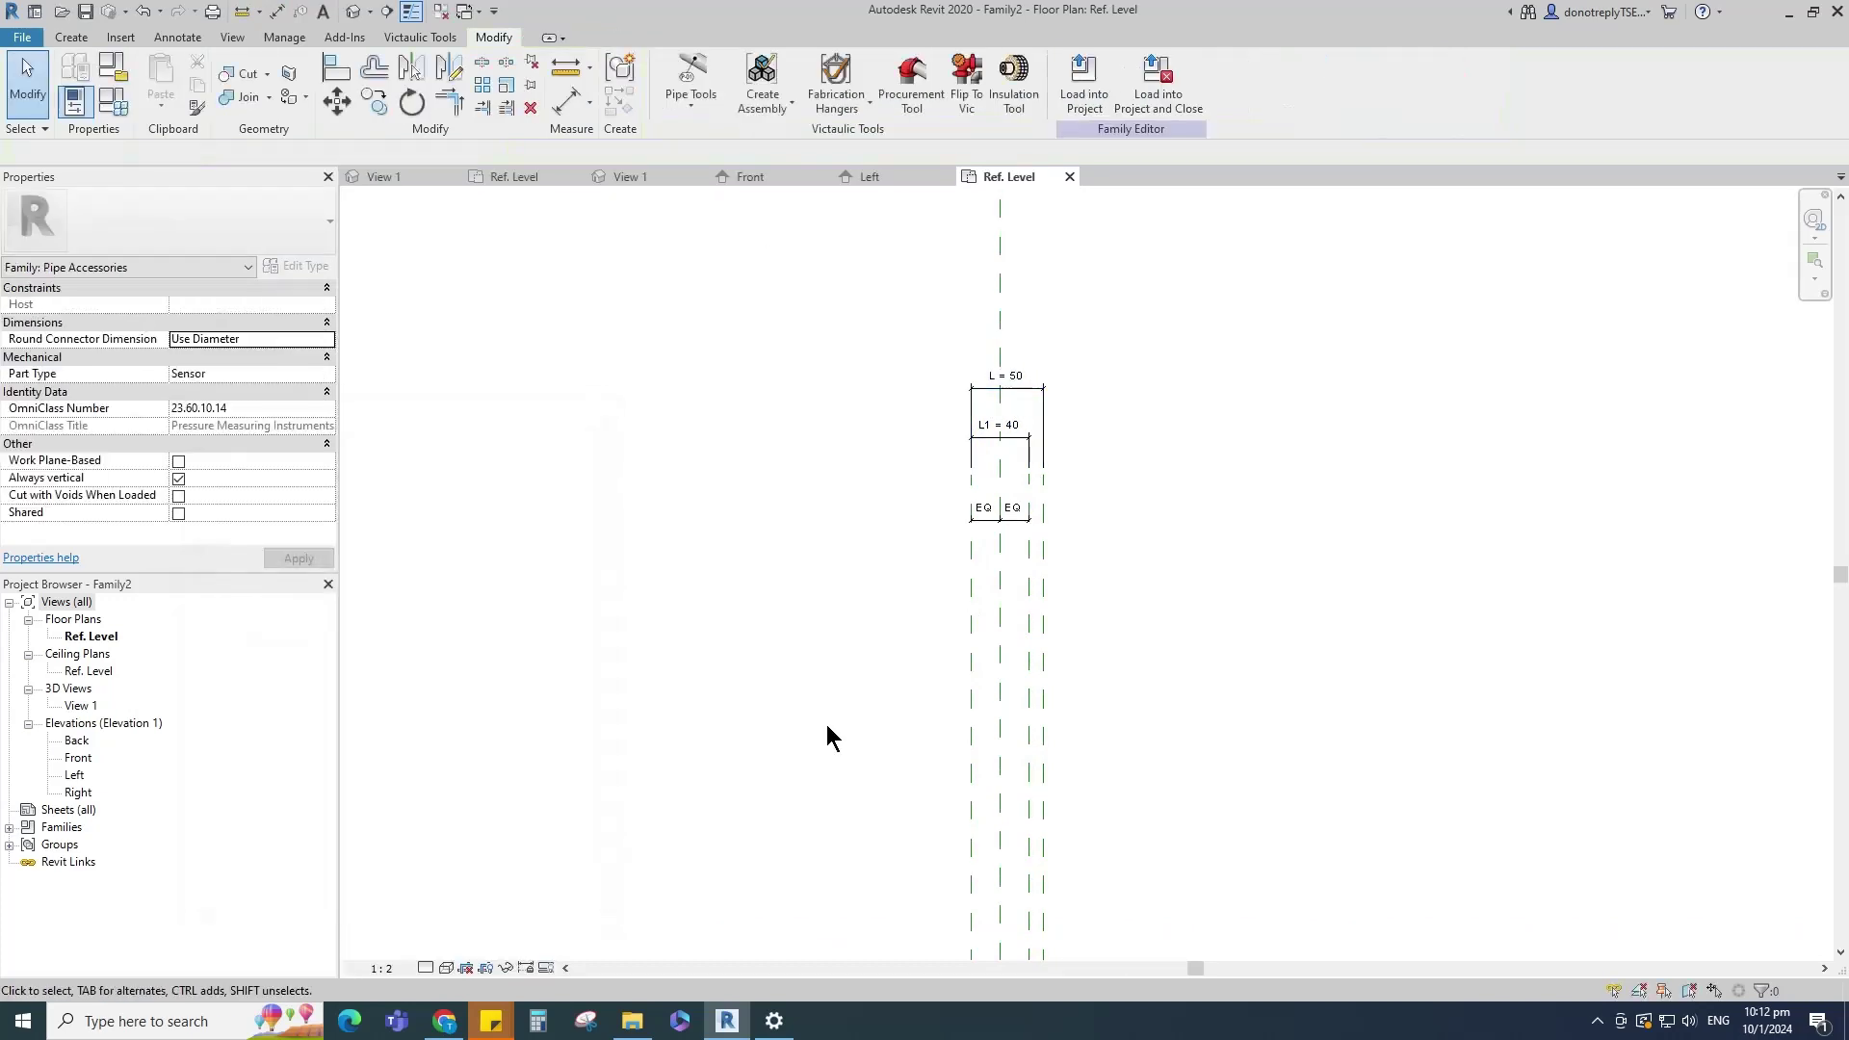
Step: Draw a horizontal reference plane offset 68 mm above the horizontal centre plane
scroll(826, 725, "down", 1)
middle_click_drag(826, 725, 870, 489)
left_click(885, 756)
key("r")
key("p")
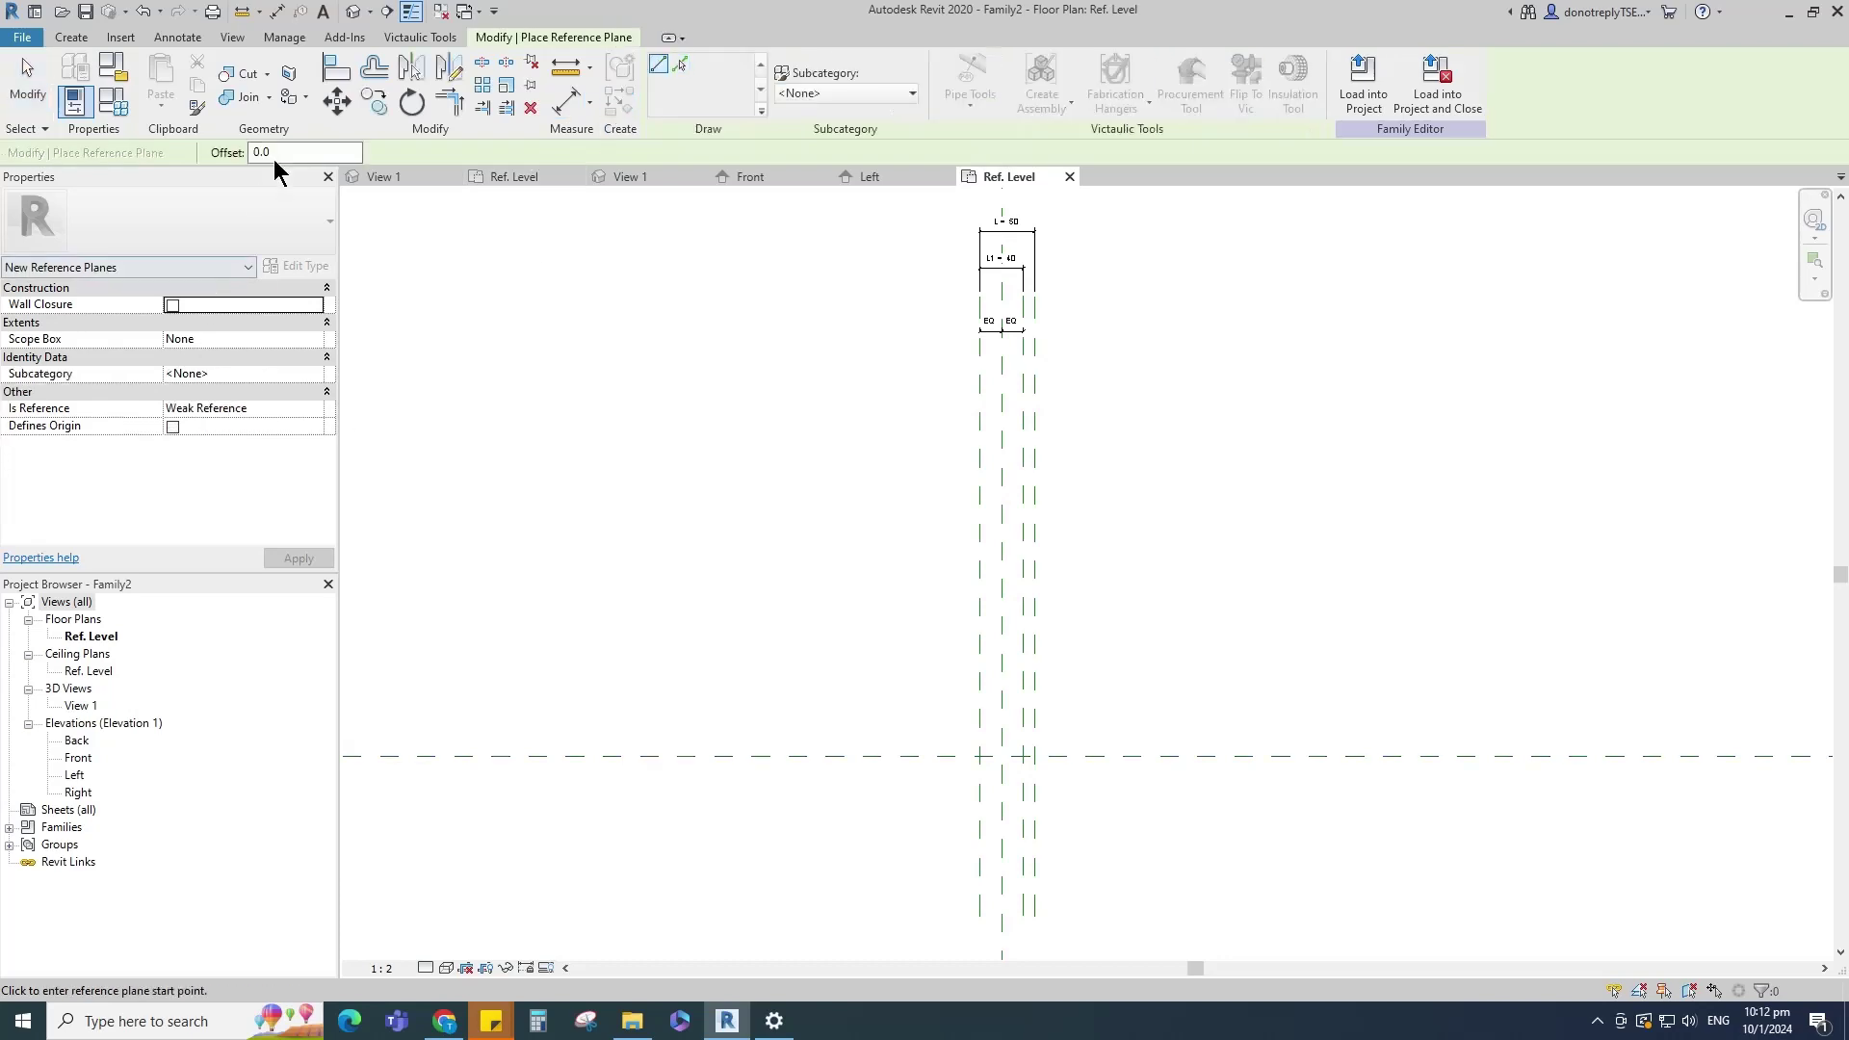
left_click(827, 757)
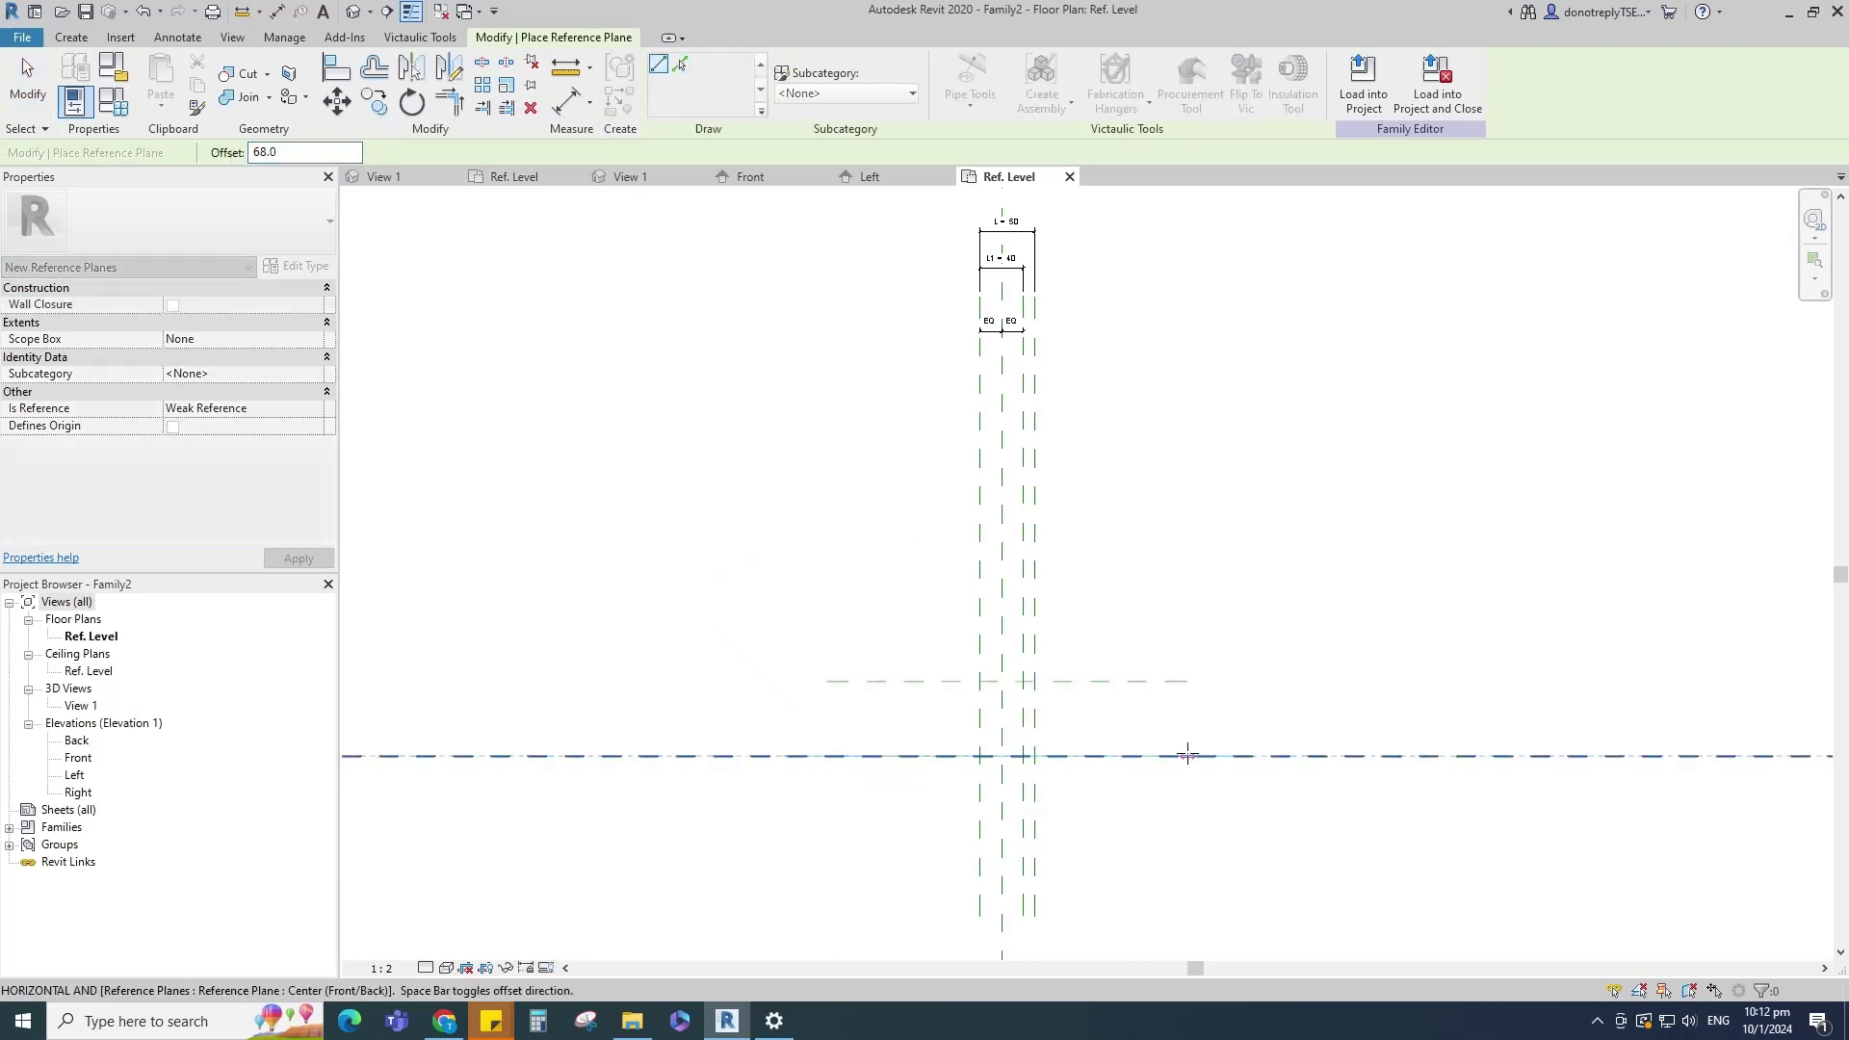
left_click(1188, 756)
Step: Dimension the distance between the horizontal centre plane and the reference plane above it
left_click(568, 101)
left_click(1175, 757)
left_click(1212, 683)
left_click(1214, 732)
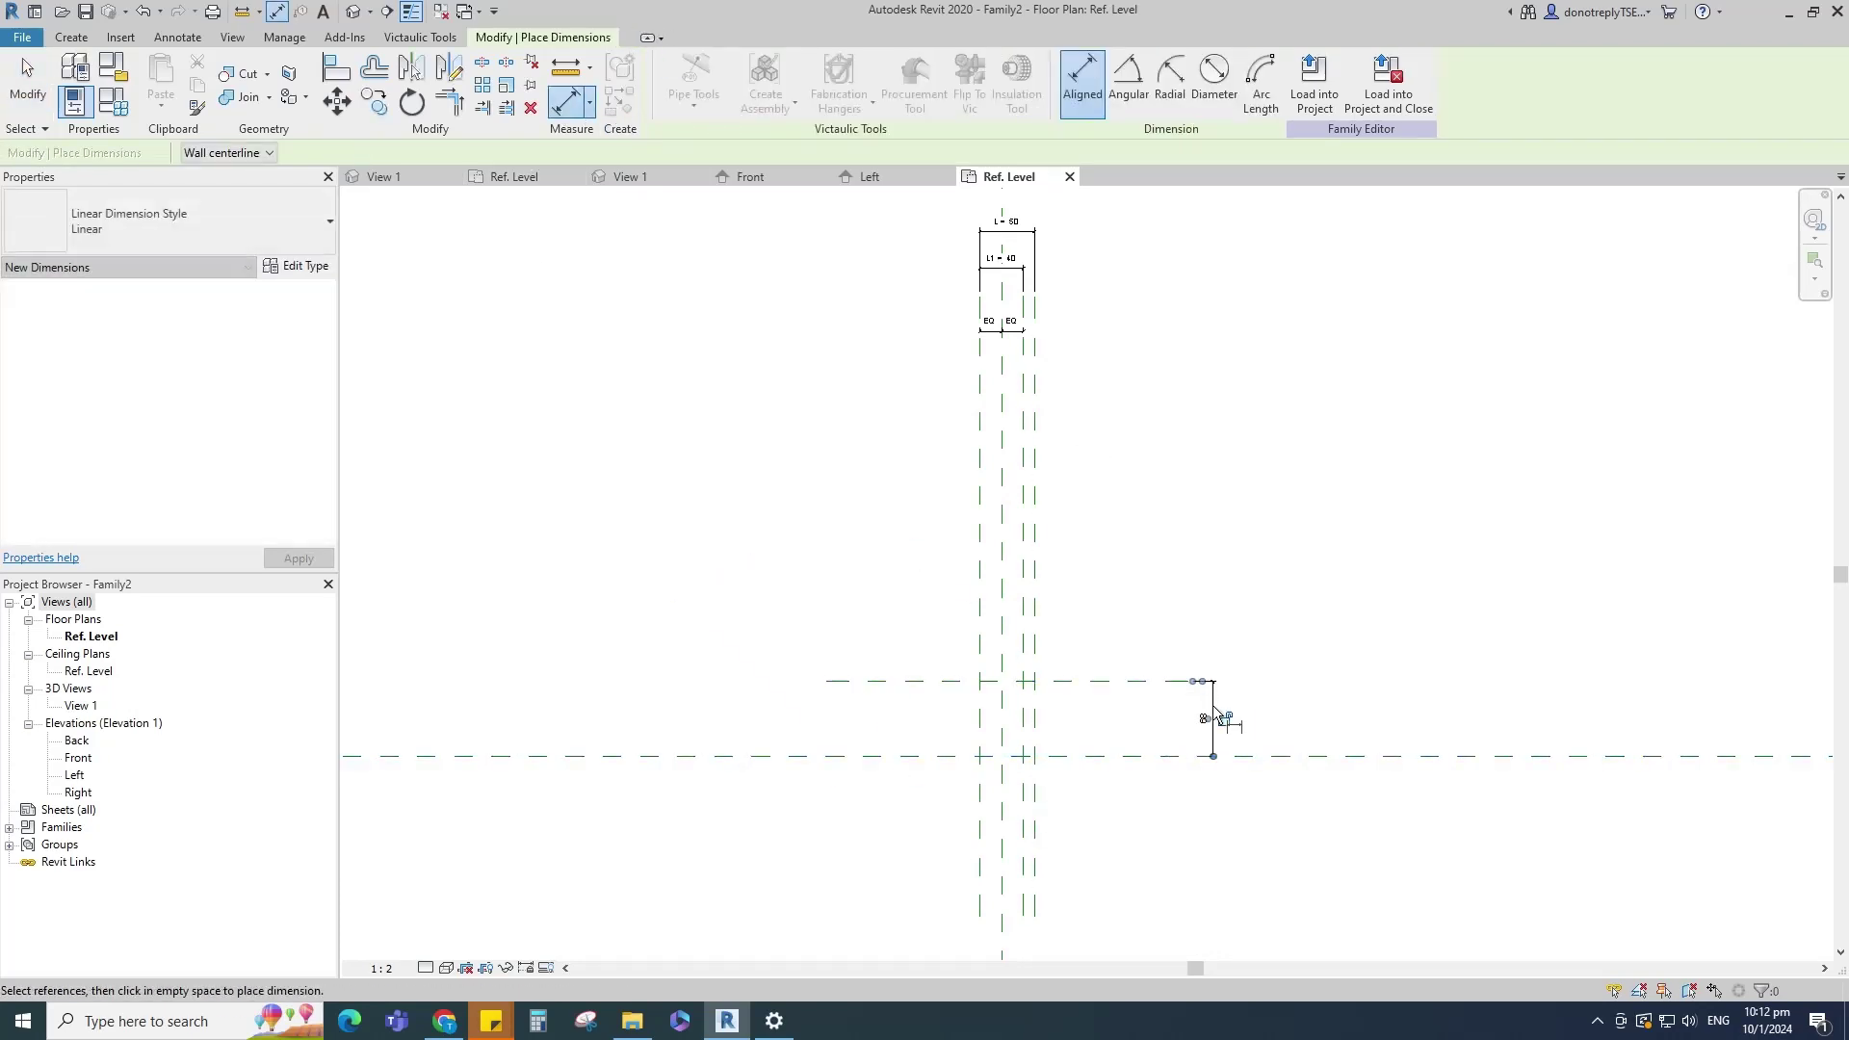
scroll(1223, 742, "up", 3)
key("Escape")
scroll(1161, 754, "down", 4)
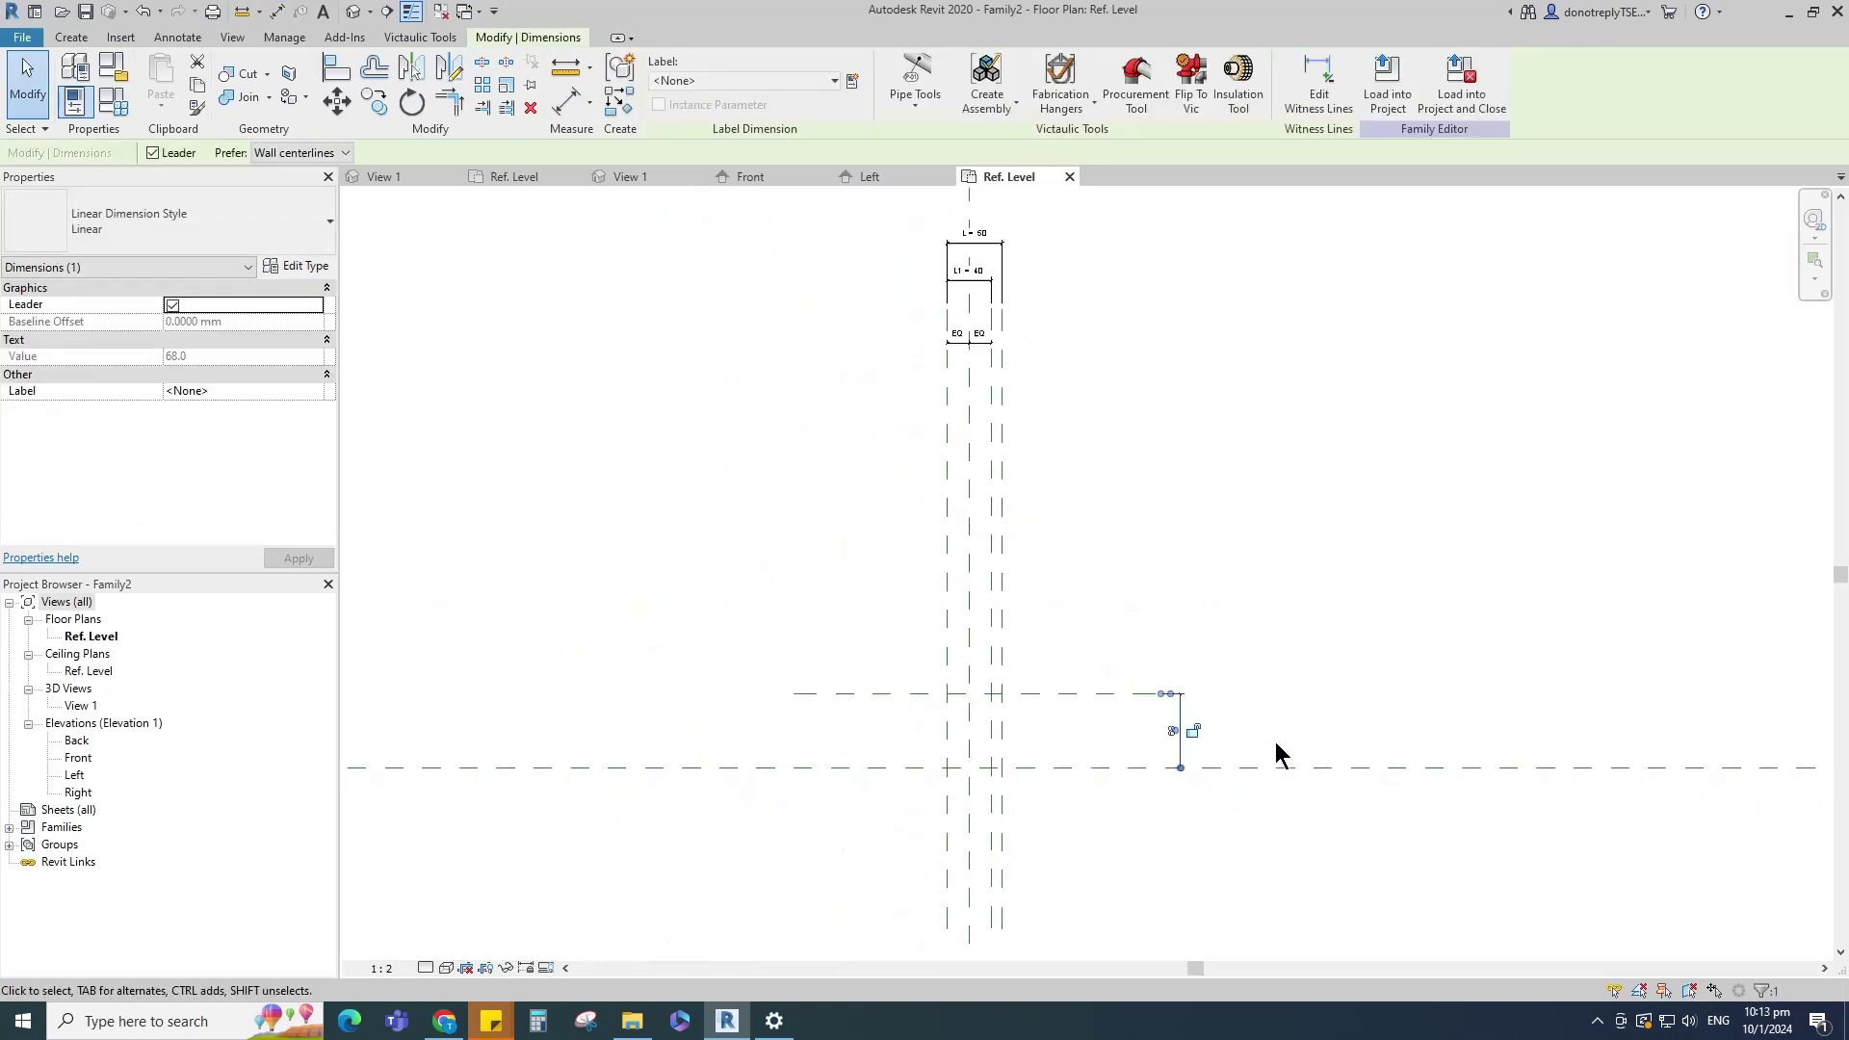
Step: Label the vertical dimension between the two horizontal planes with a new parameter H
left_click(853, 81)
type("H")
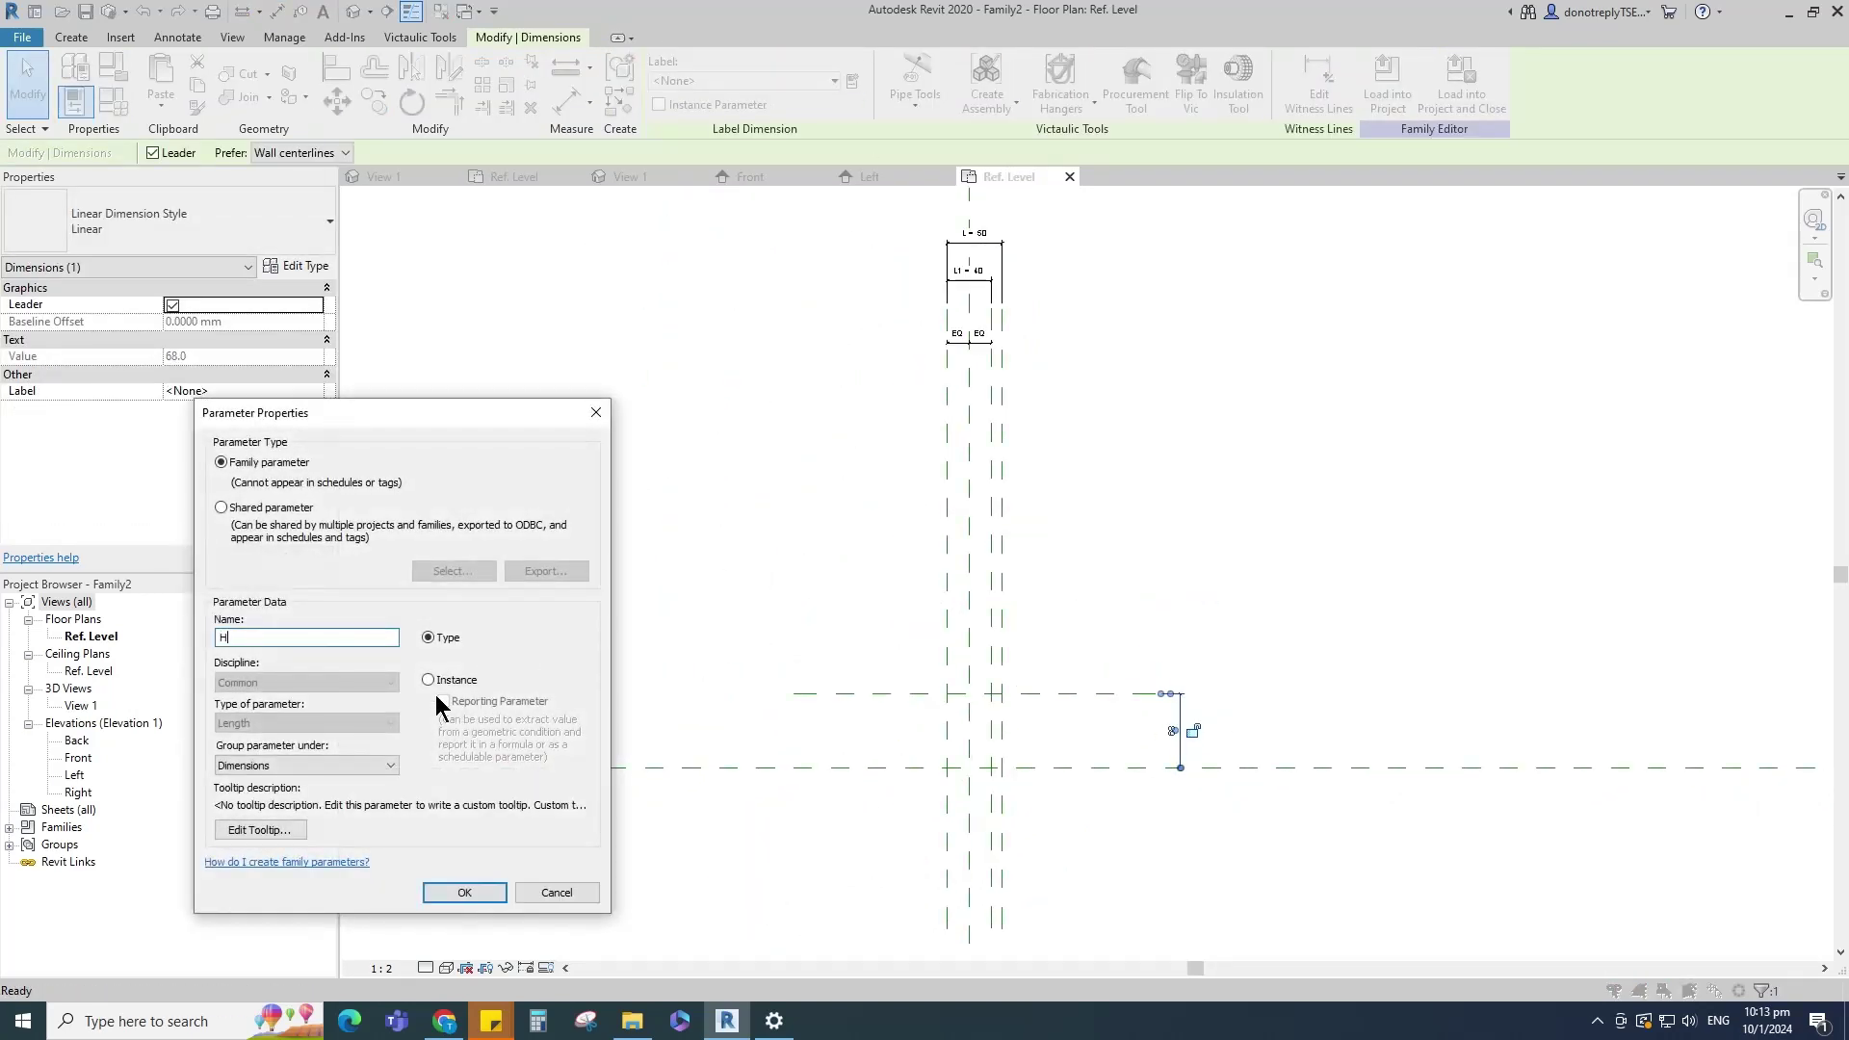
key("Return")
left_click(668, 603)
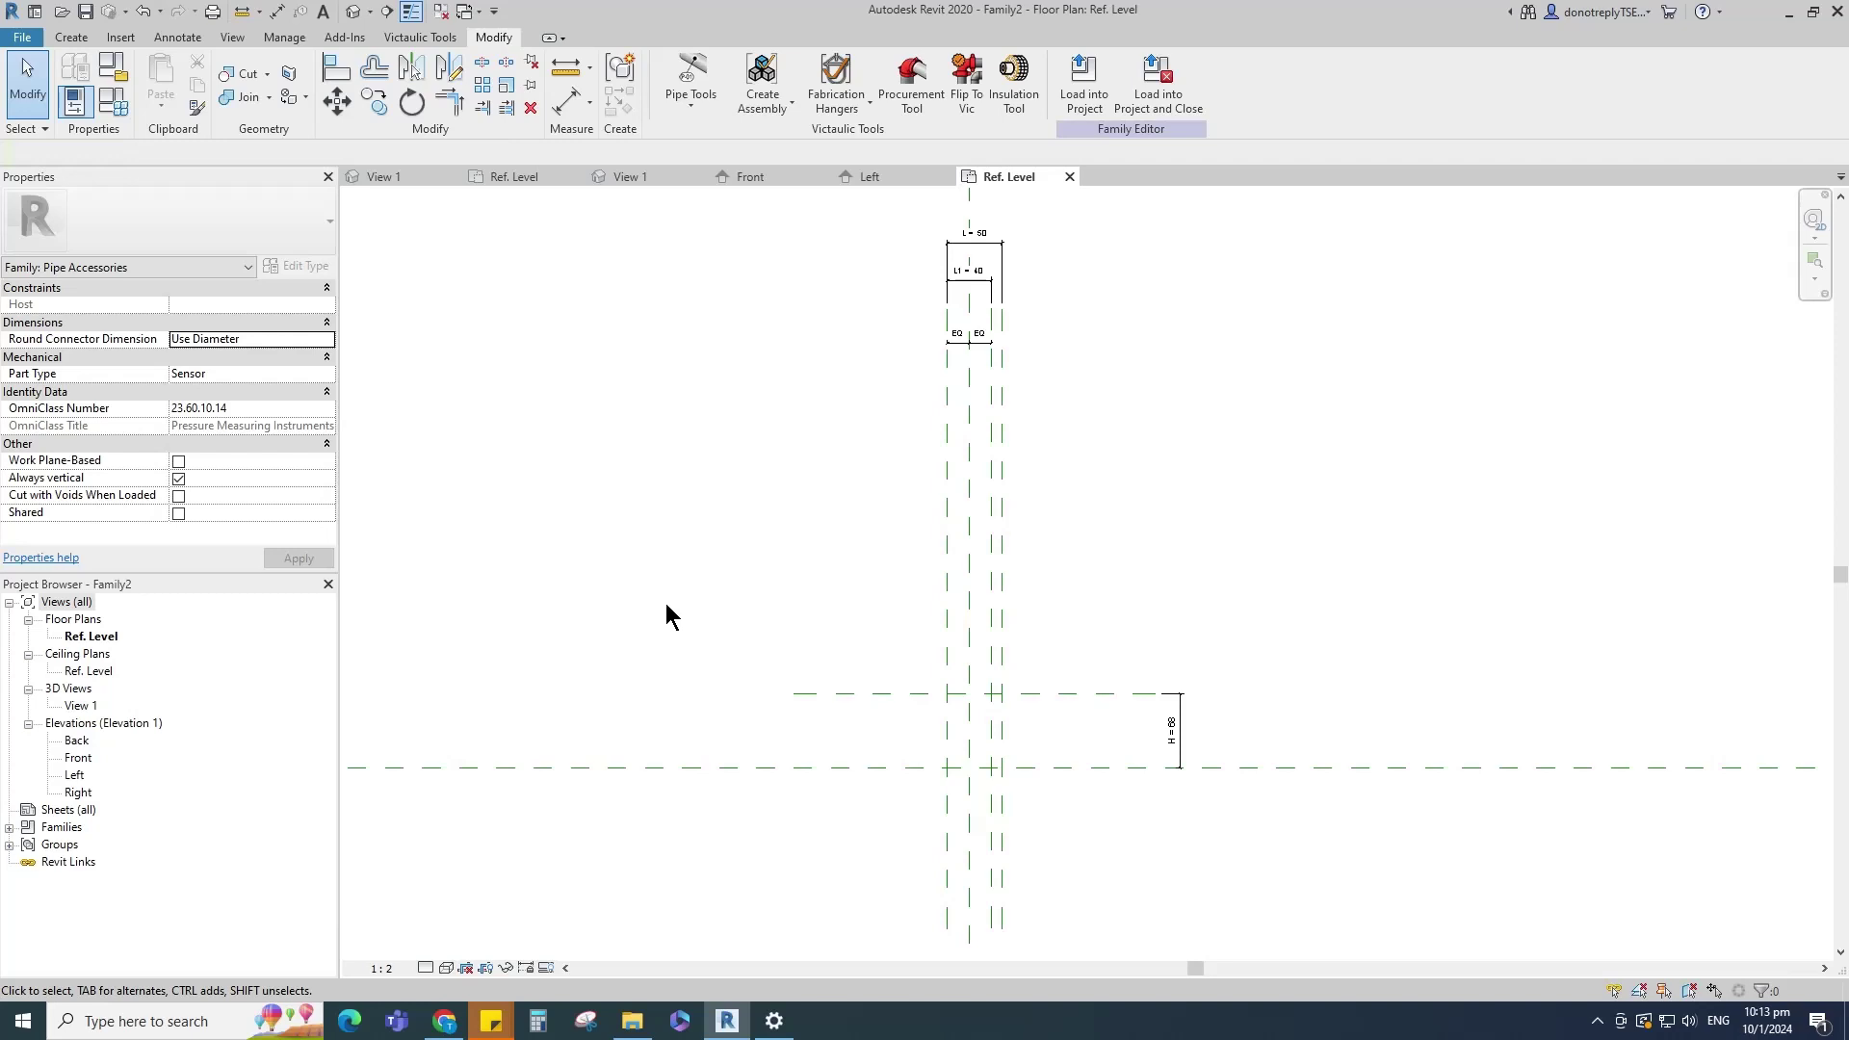
Step: Create a horizontal reference plane offset 34 mm between the two existing horizontal planes by picking an existing plane
key("r")
key("p")
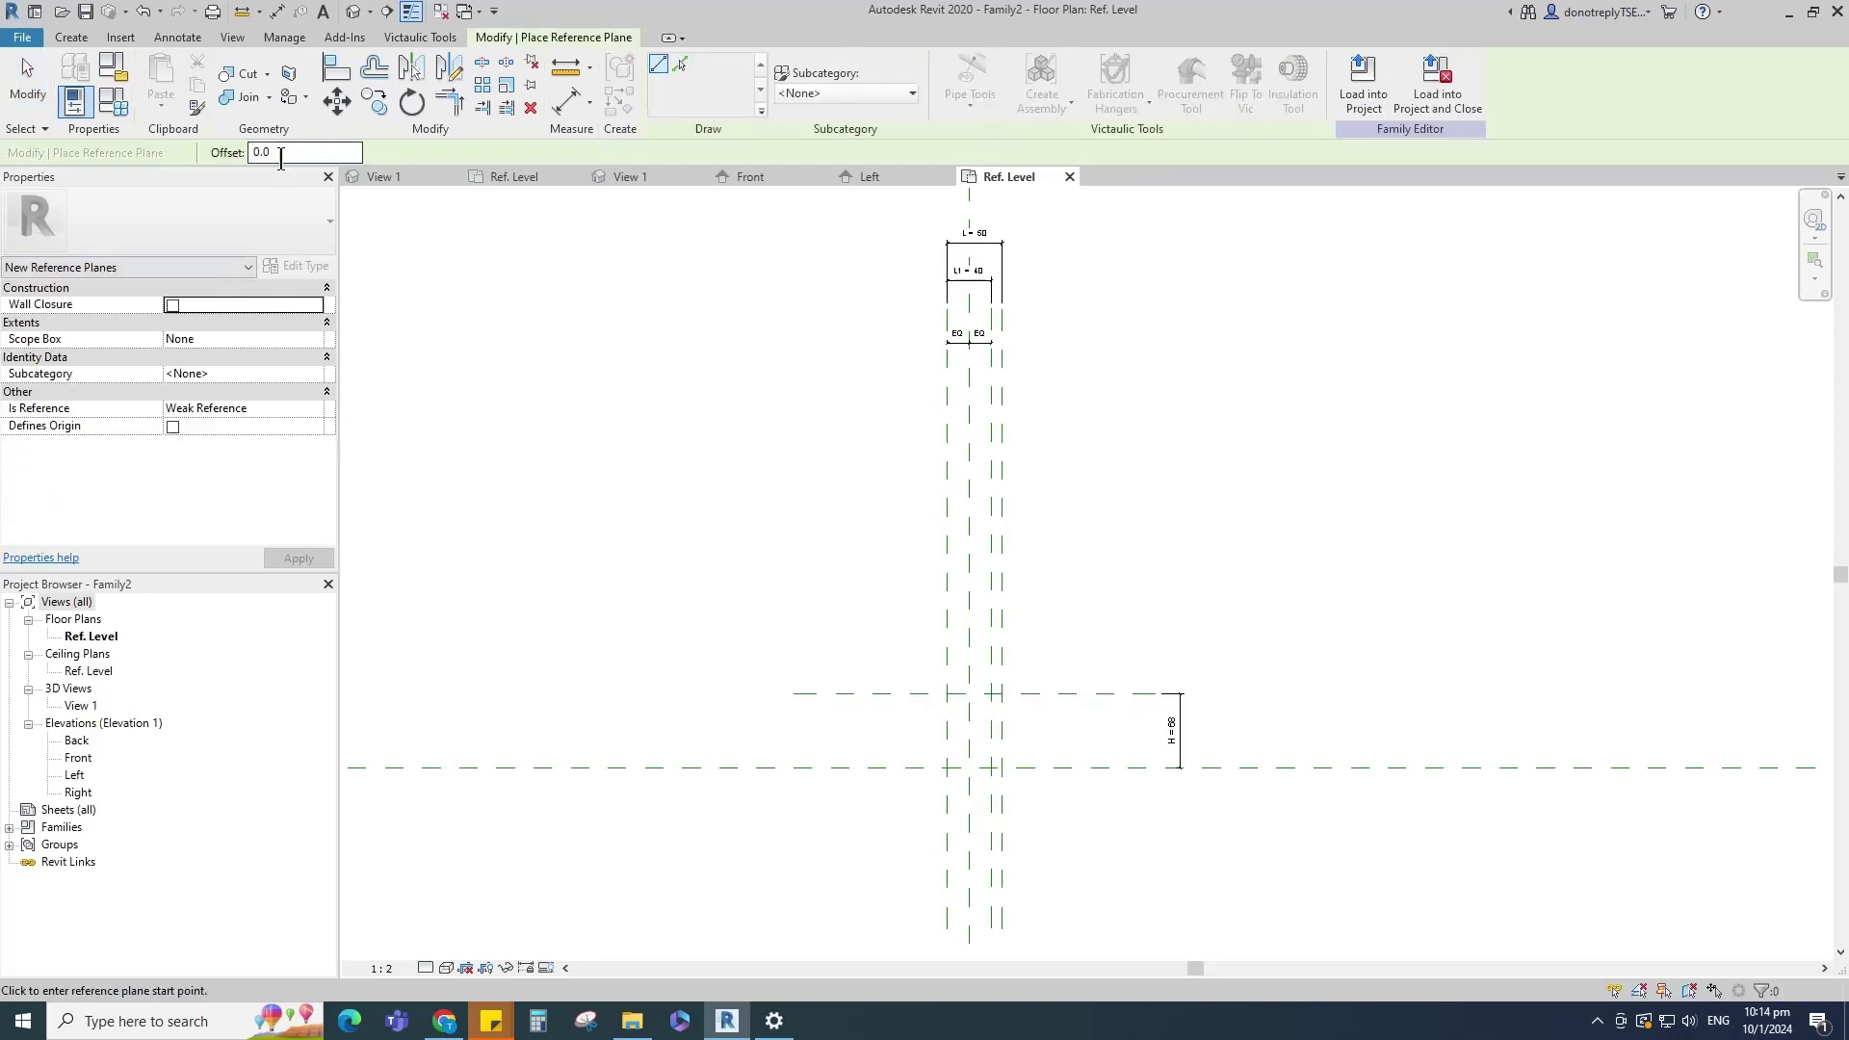
type("34")
left_click(680, 64)
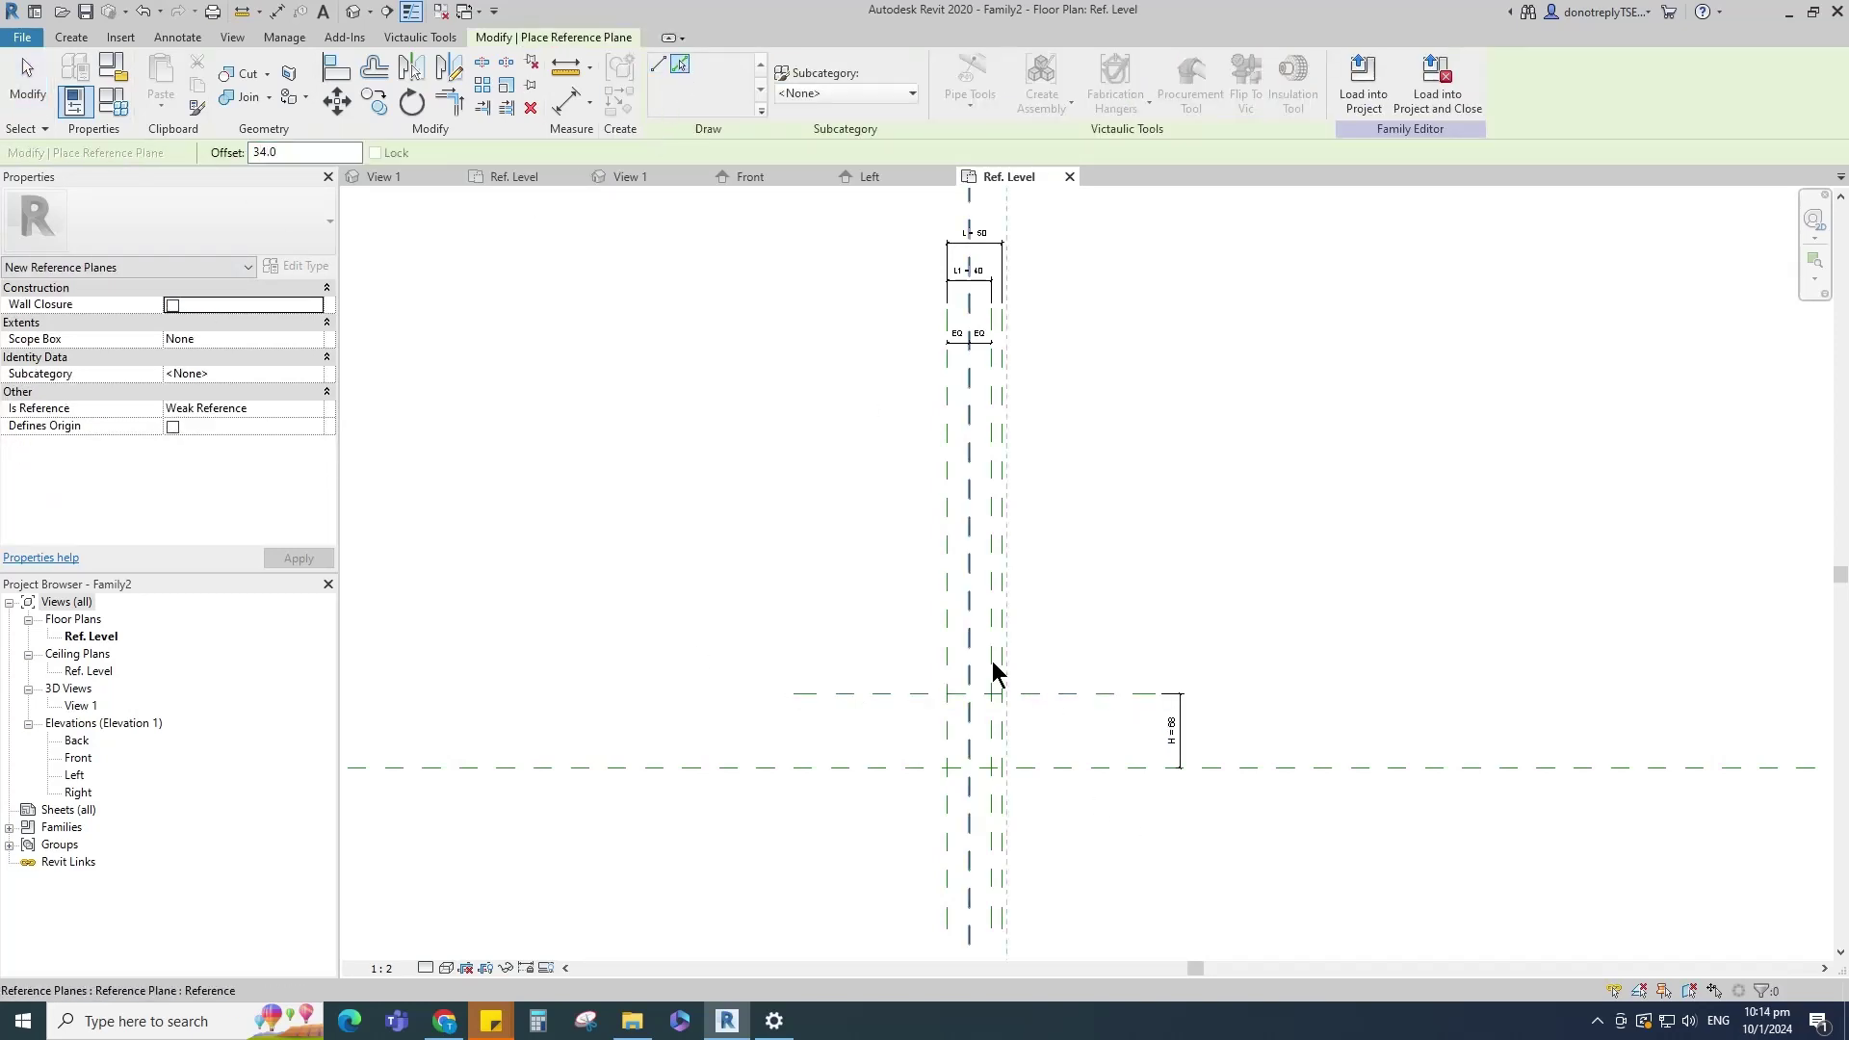
left_click(1050, 699)
Step: Dimension the three horizontal reference planes in one string and set their two spacings equal
key("d")
key("i")
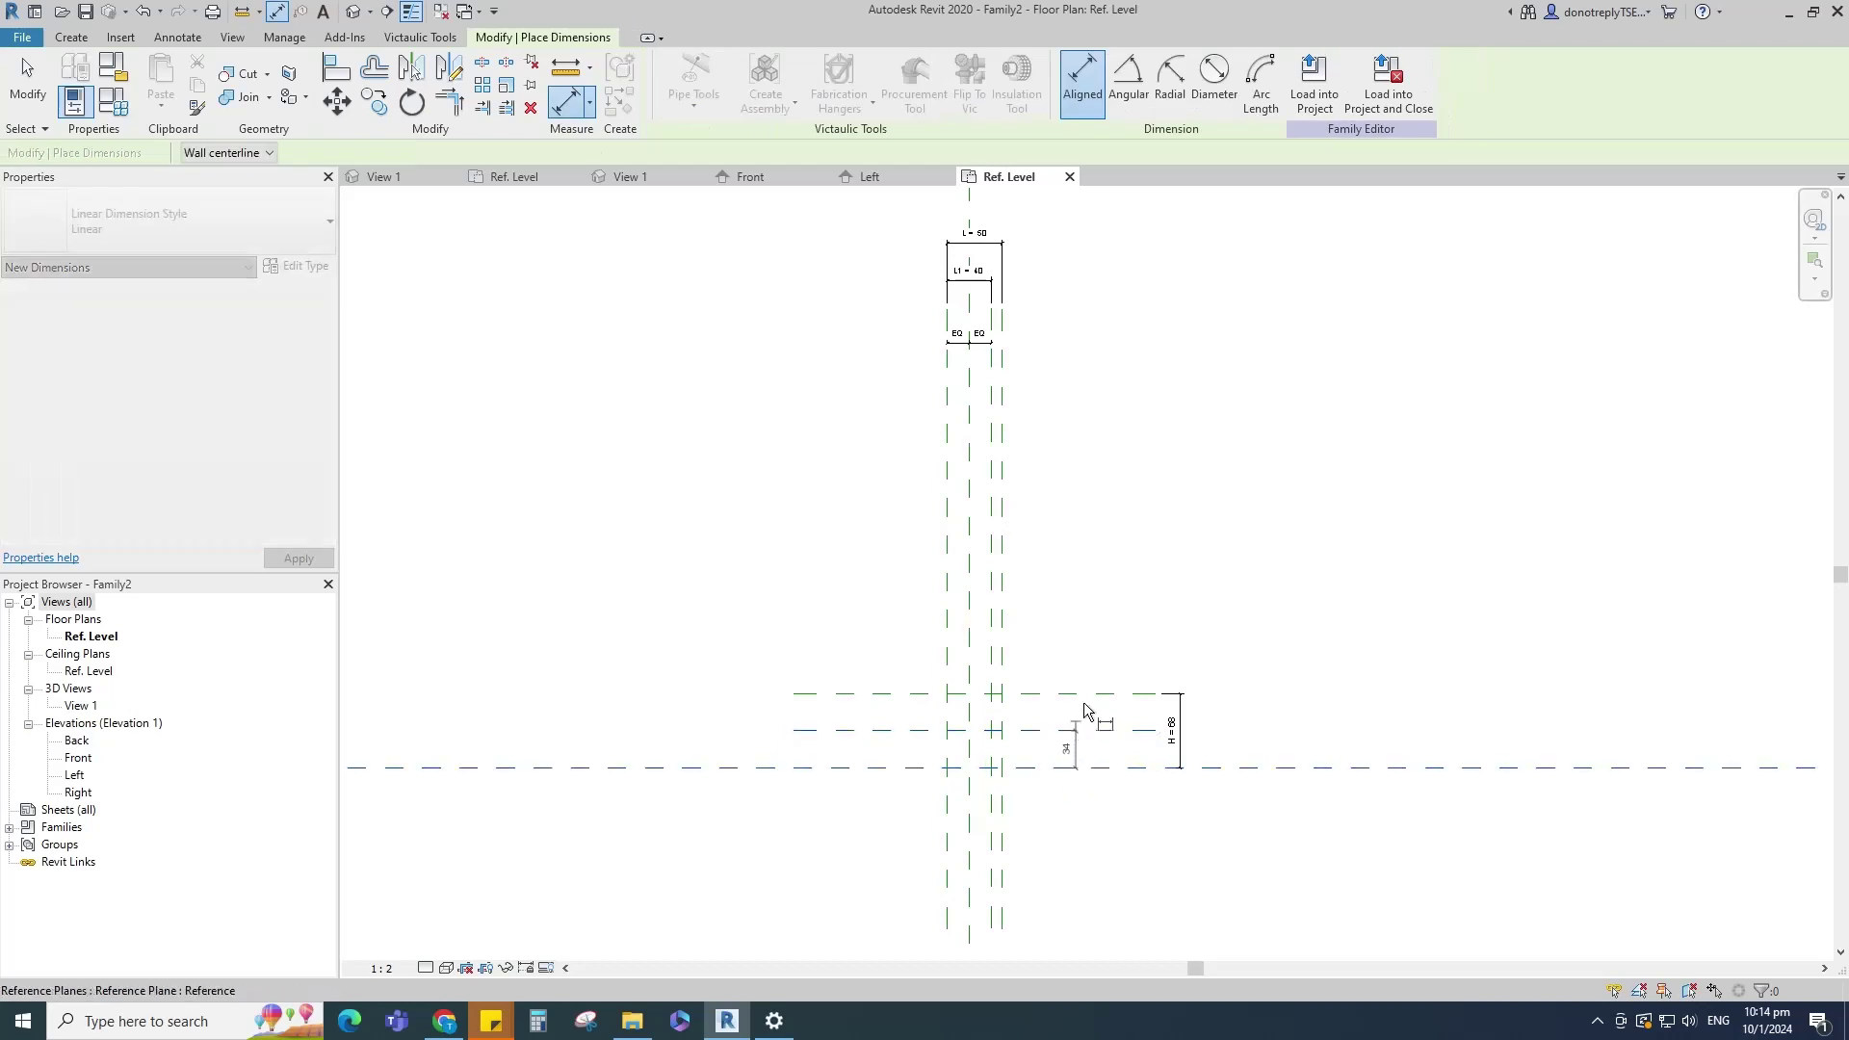
left_click(1083, 693)
left_click(1083, 730)
left_click(1083, 767)
left_click(1114, 637)
left_click(1096, 742)
scroll(905, 813, "up", 2)
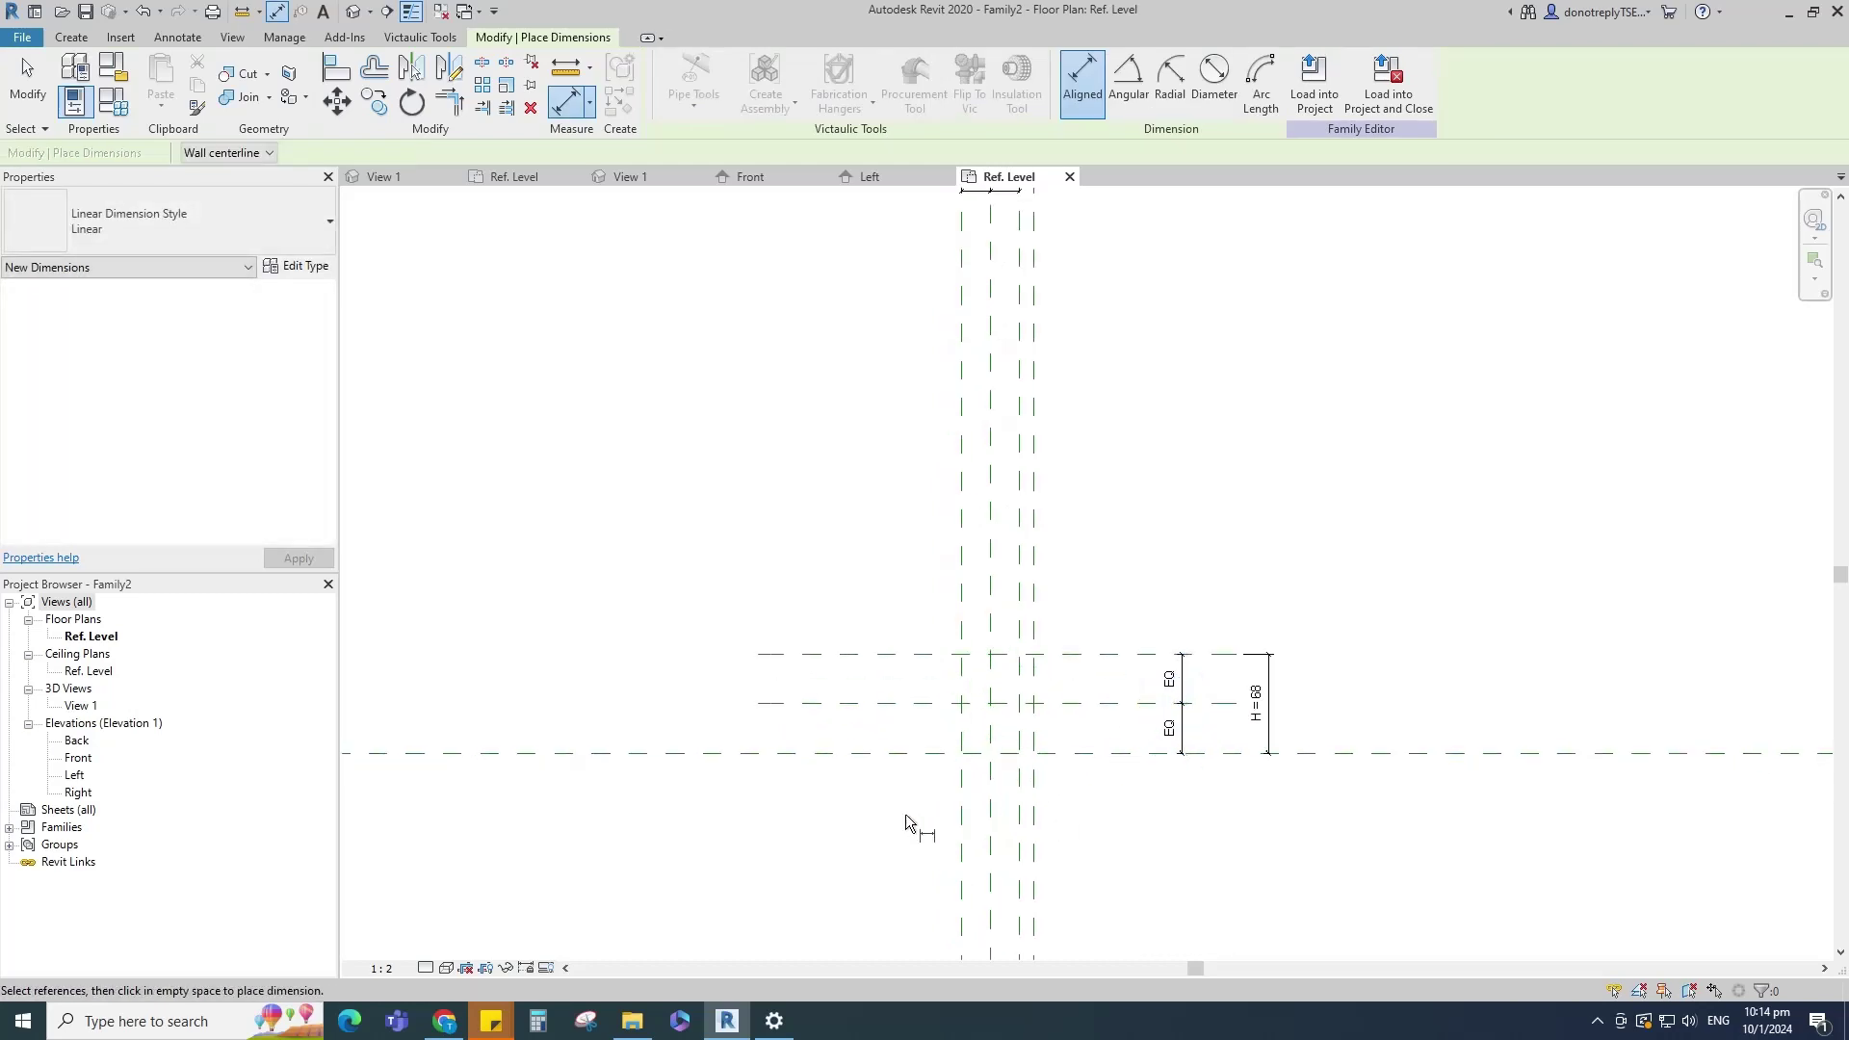
key("Escape")
Step: Create two horizontal reference planes offset 10 mm, one below the middle plane and one above the horizontal centre plane
left_click(786, 689)
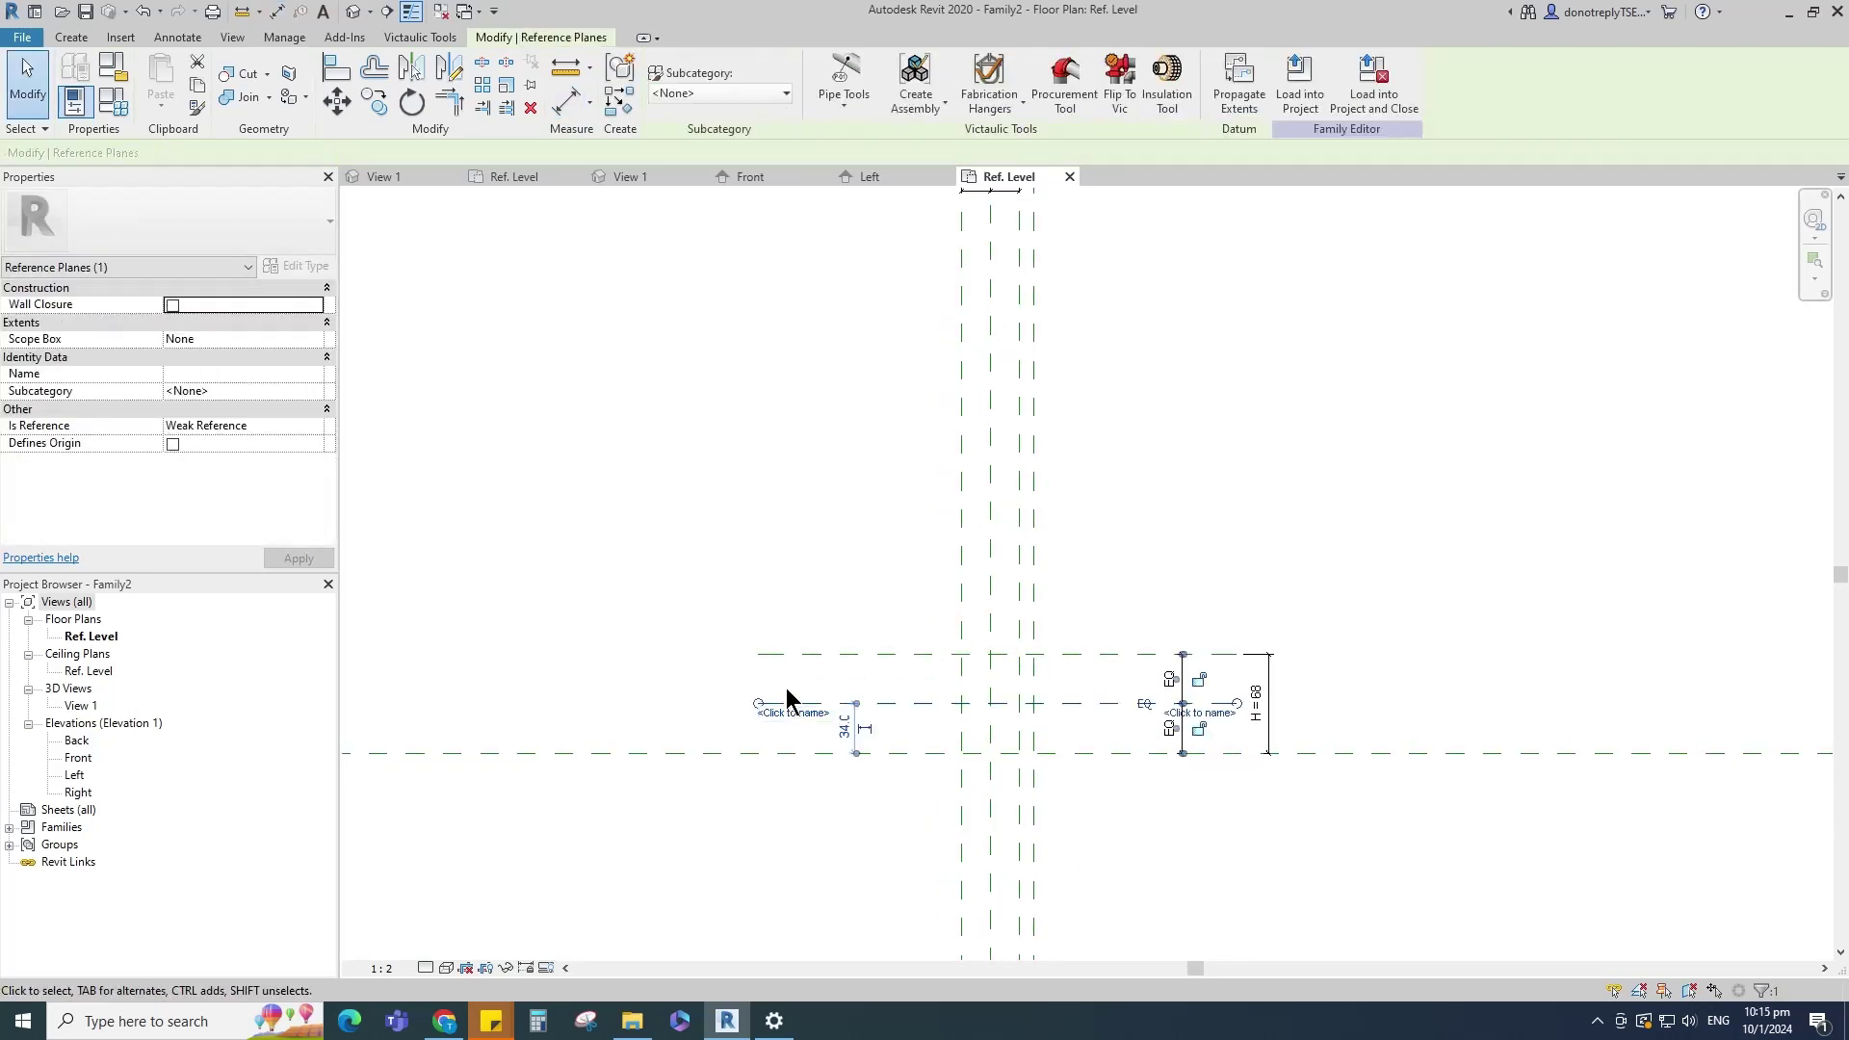
left_click(620, 70)
double_click(291, 154)
type("10")
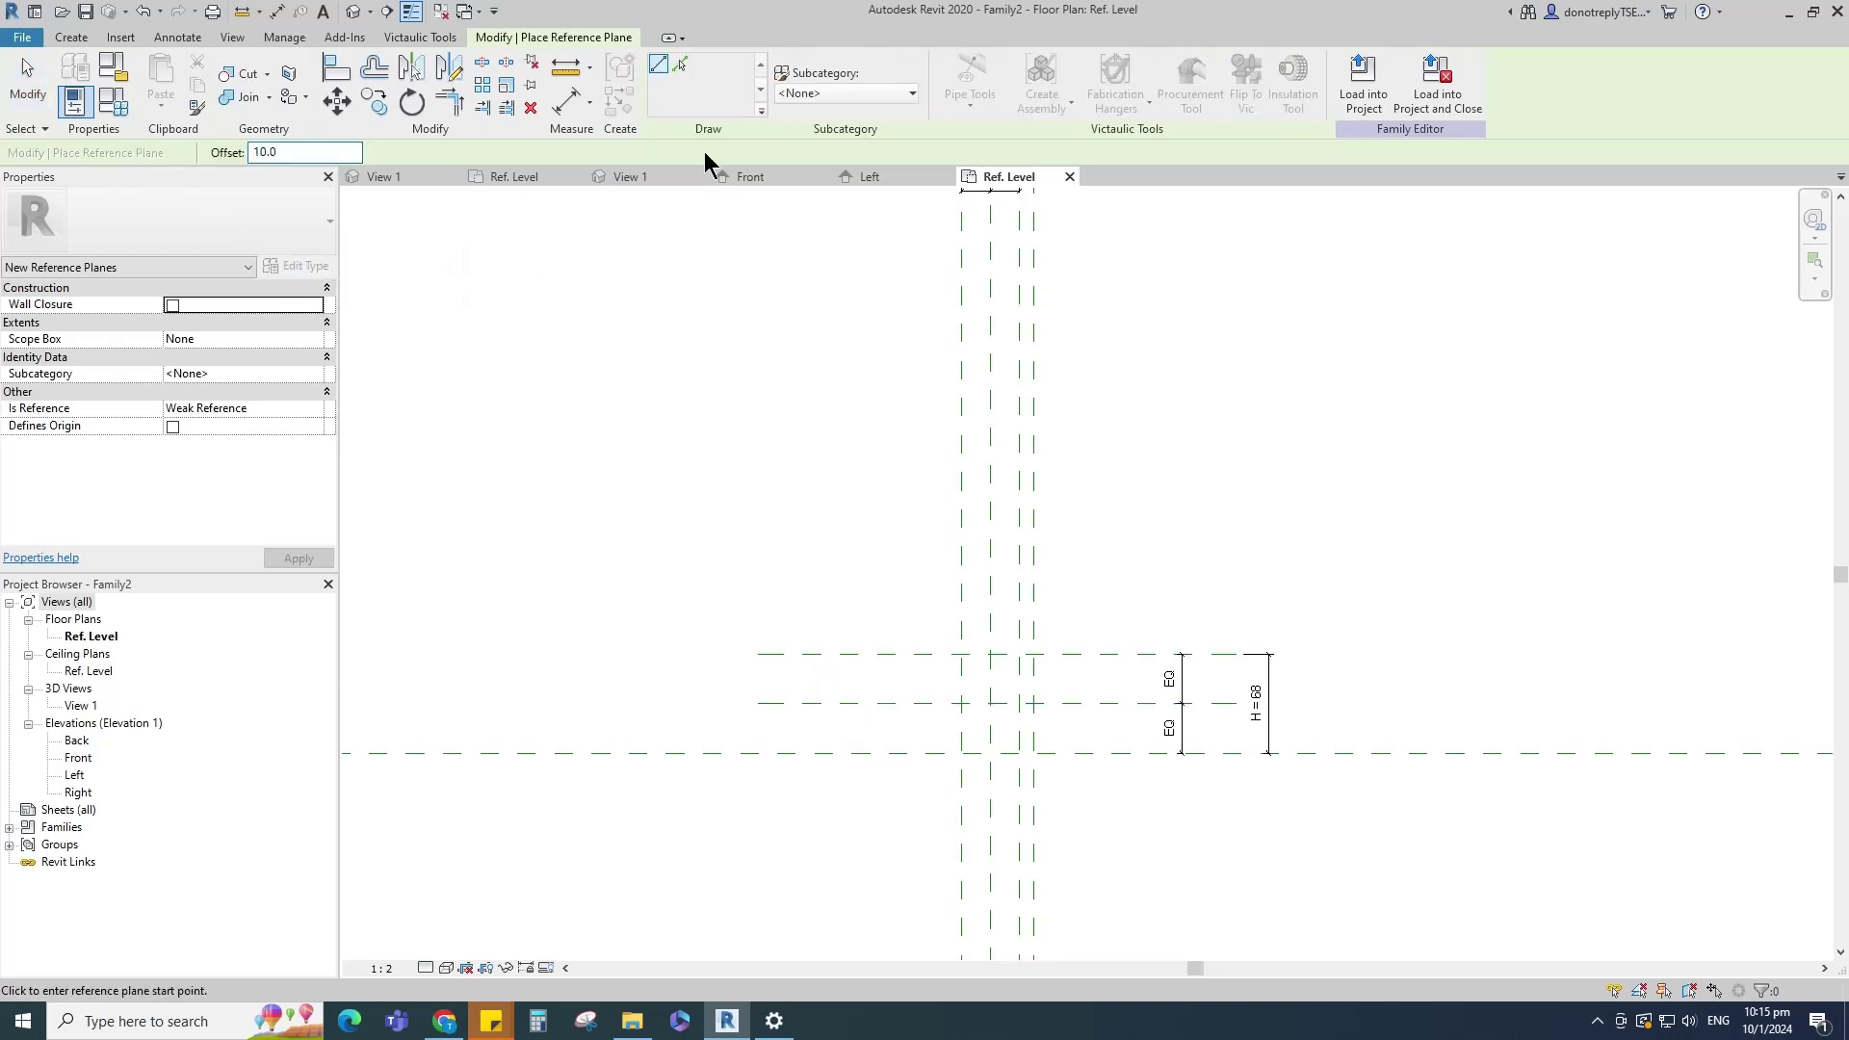
left_click(680, 63)
scroll(811, 750, "up", 2)
left_click(778, 669)
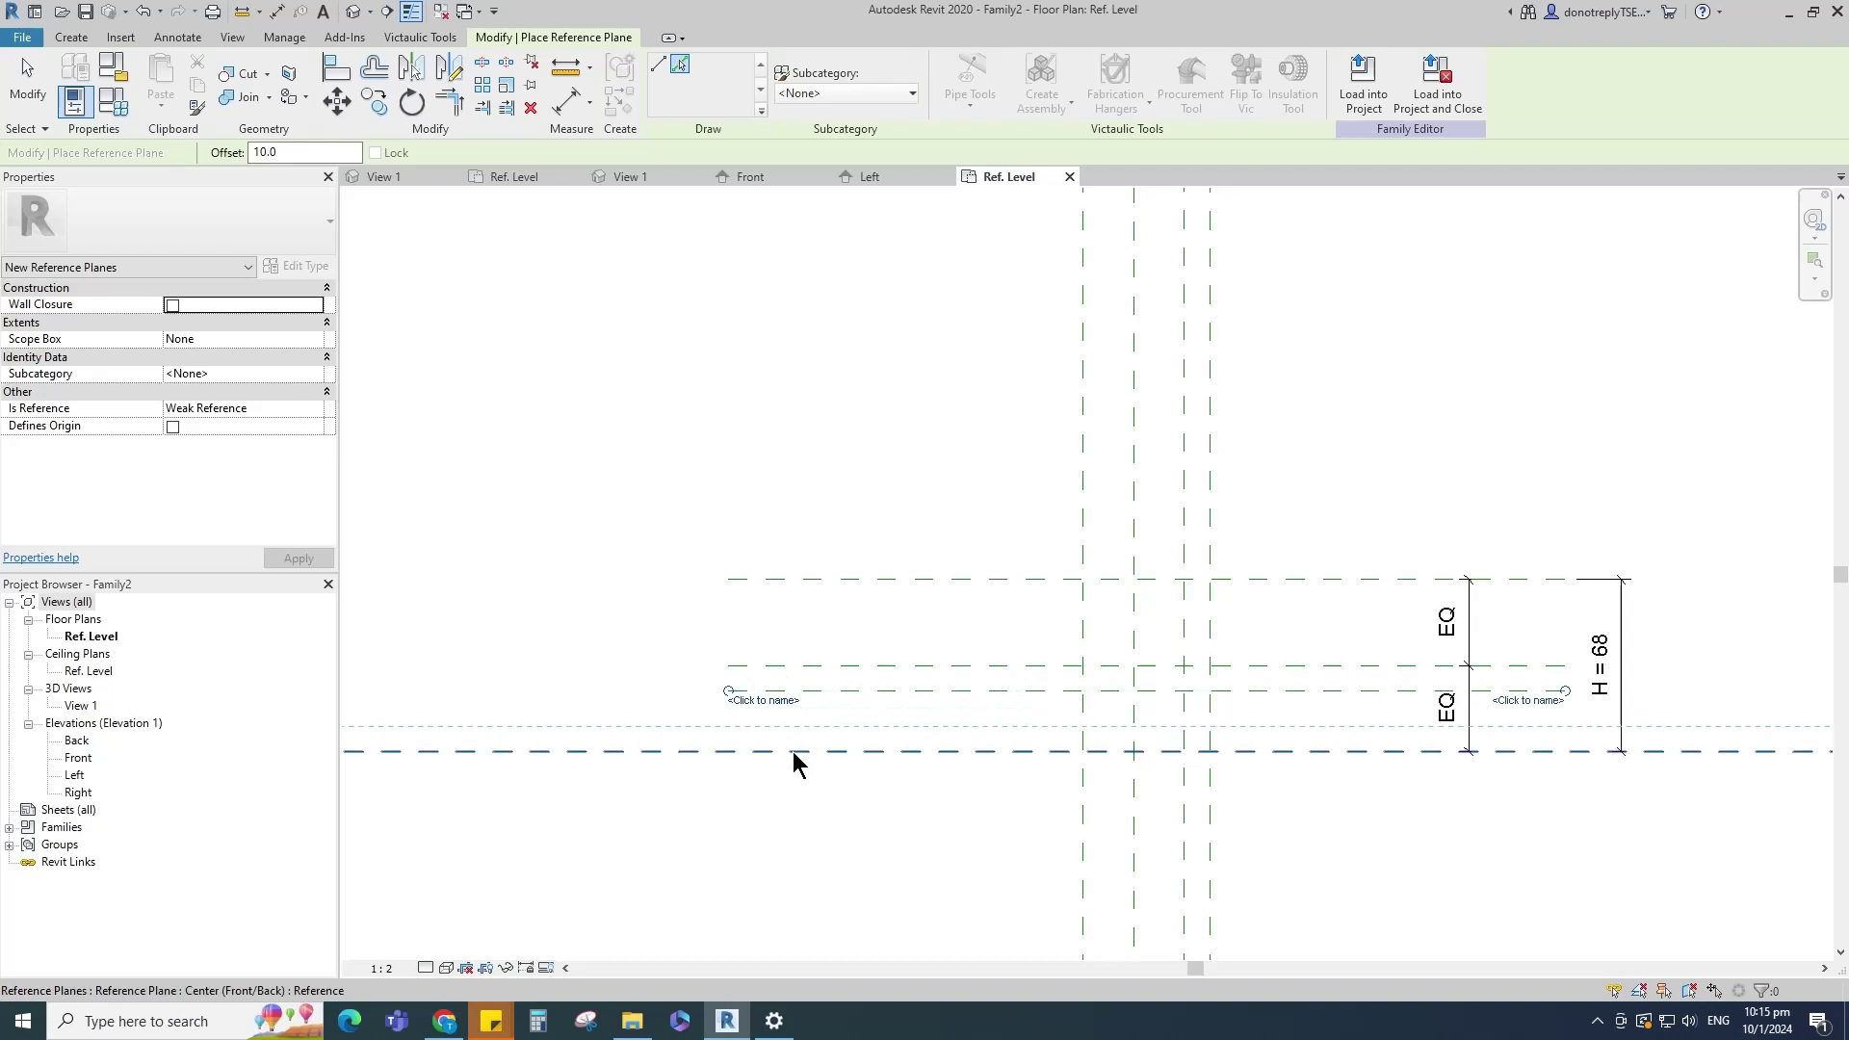
left_click(793, 749)
scroll(794, 693, "down", 1)
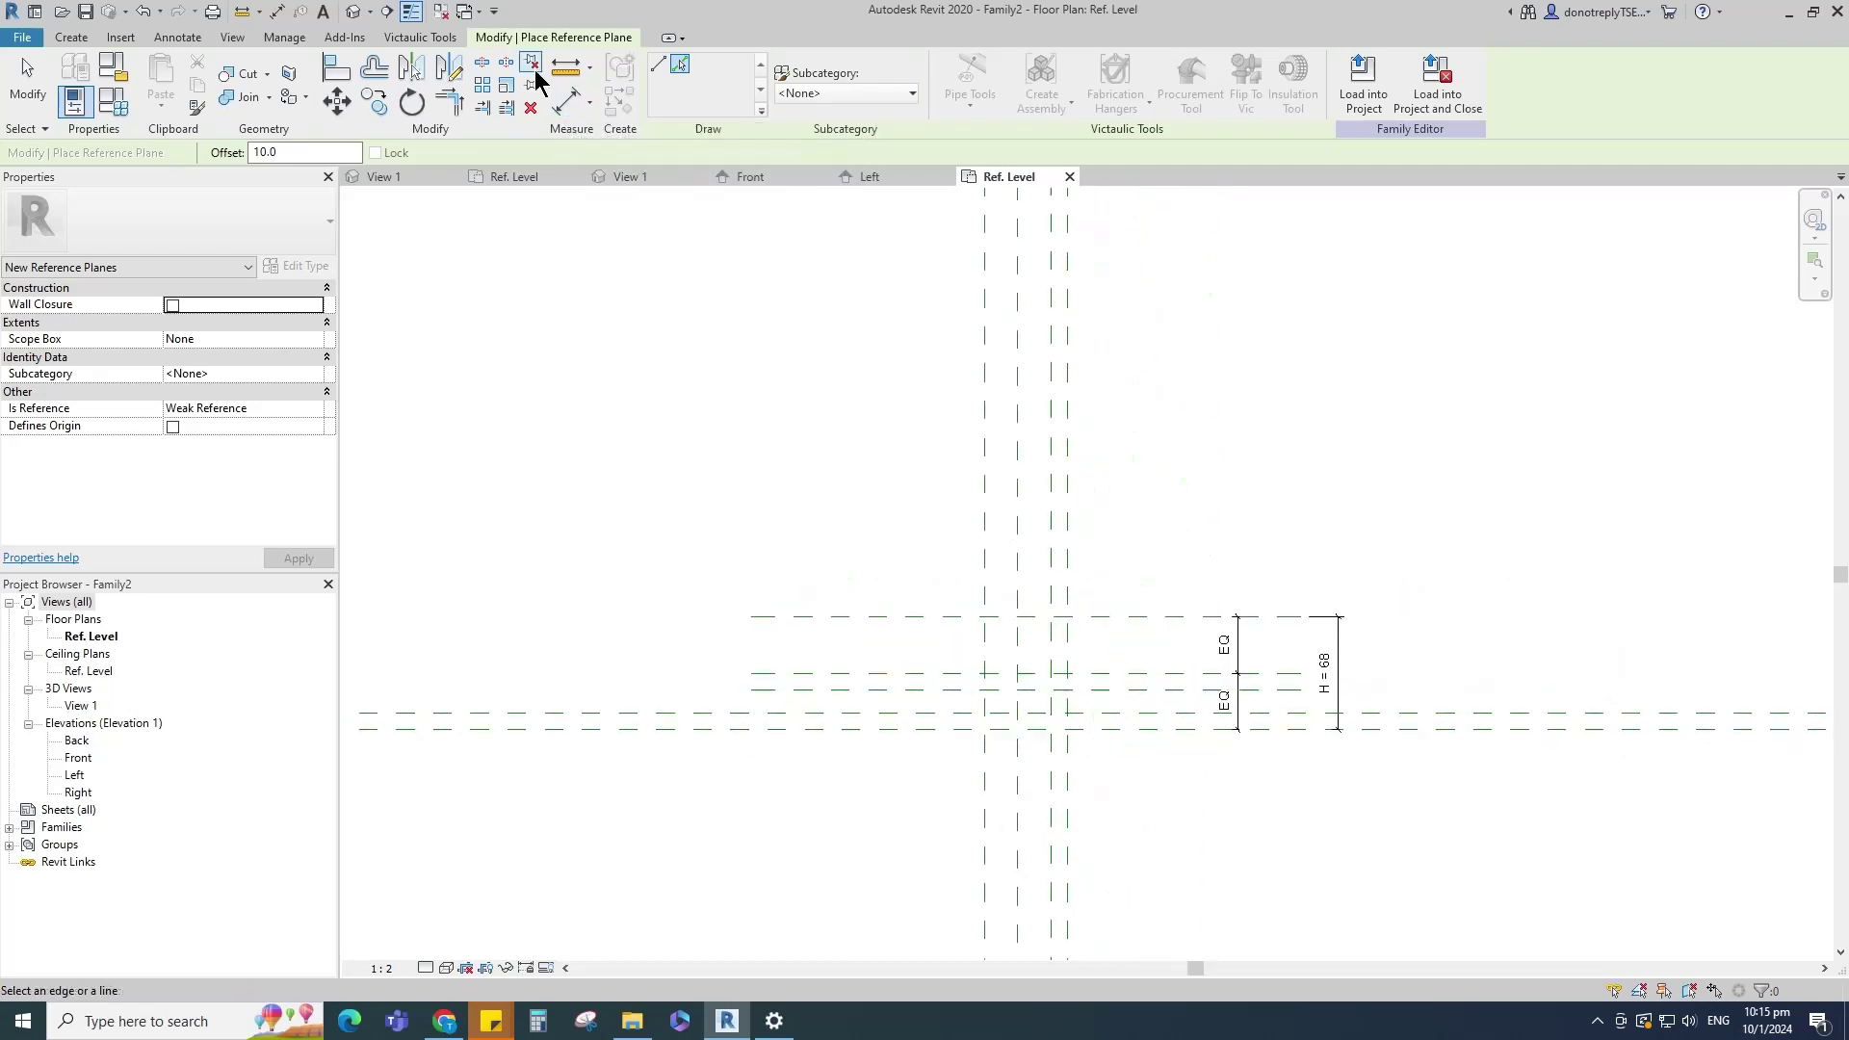
Step: Dimension both 10 mm offsets between the horizontal reference planes and lock them
left_click(566, 101)
left_click(711, 631)
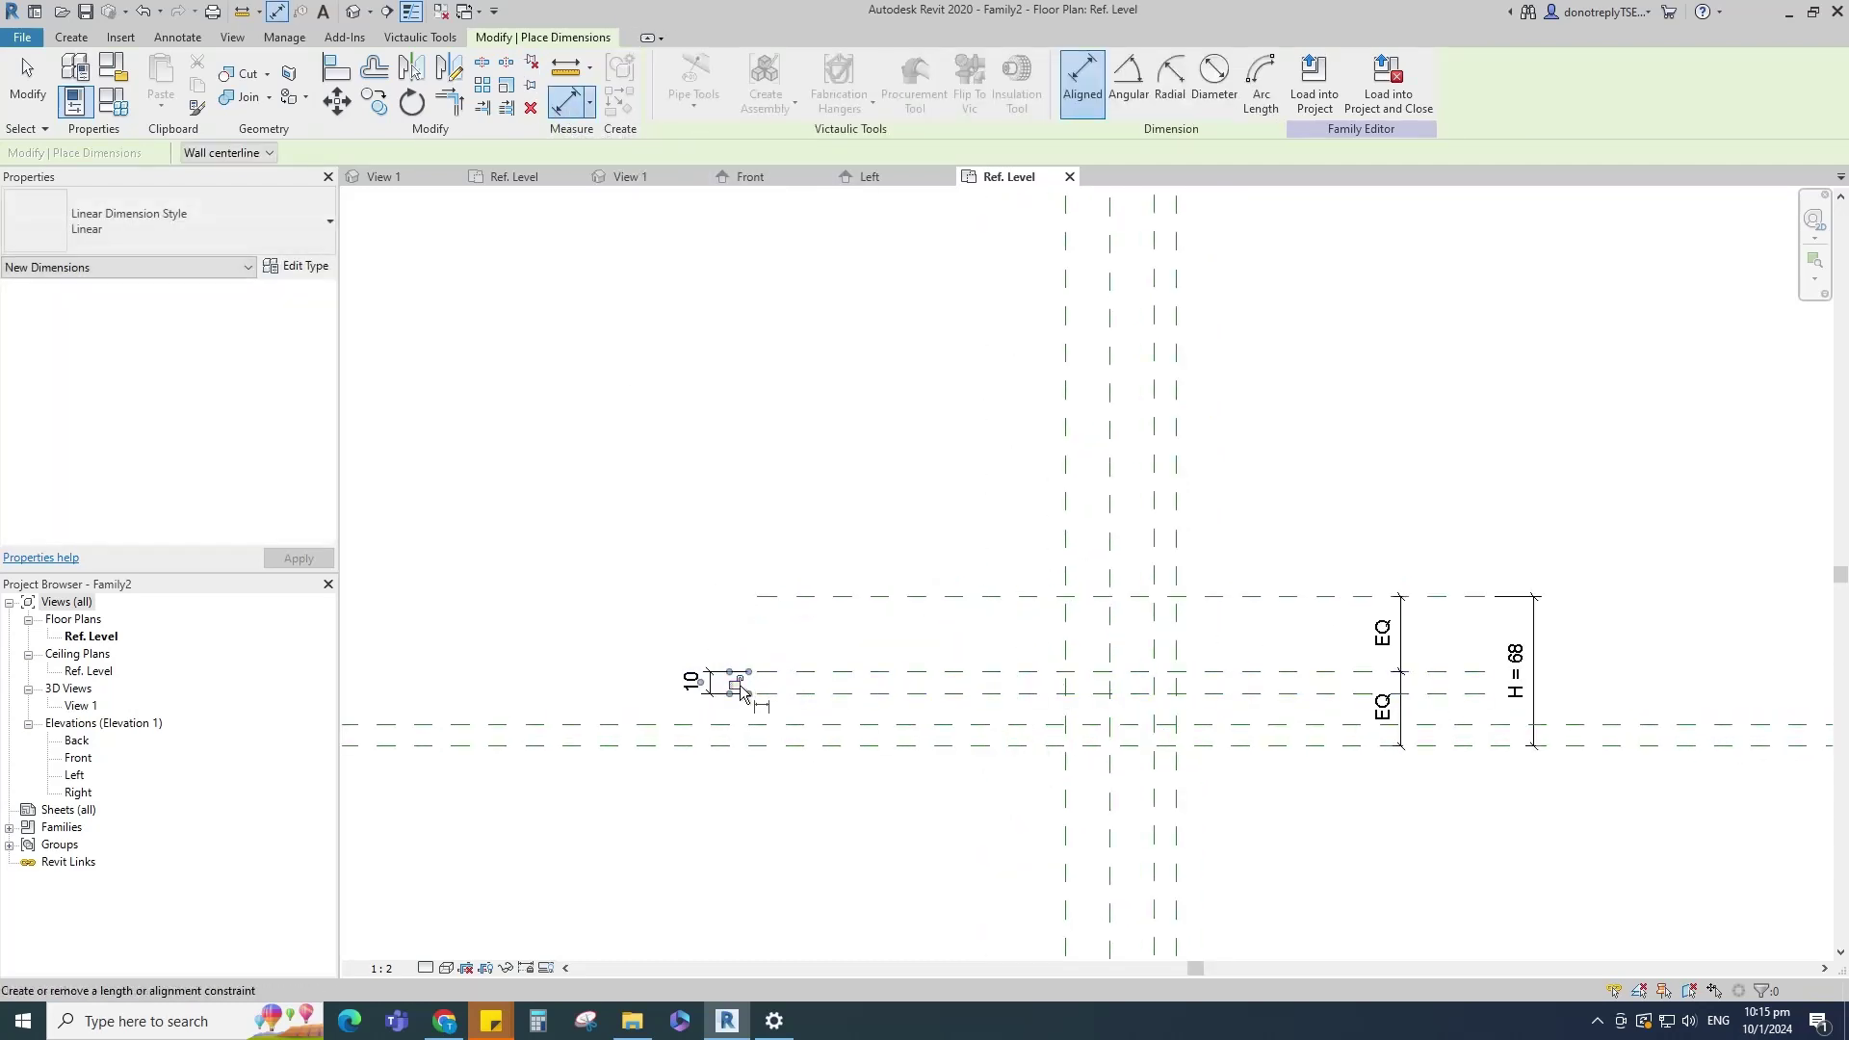
left_click(765, 725)
left_click(750, 746)
left_click(726, 782)
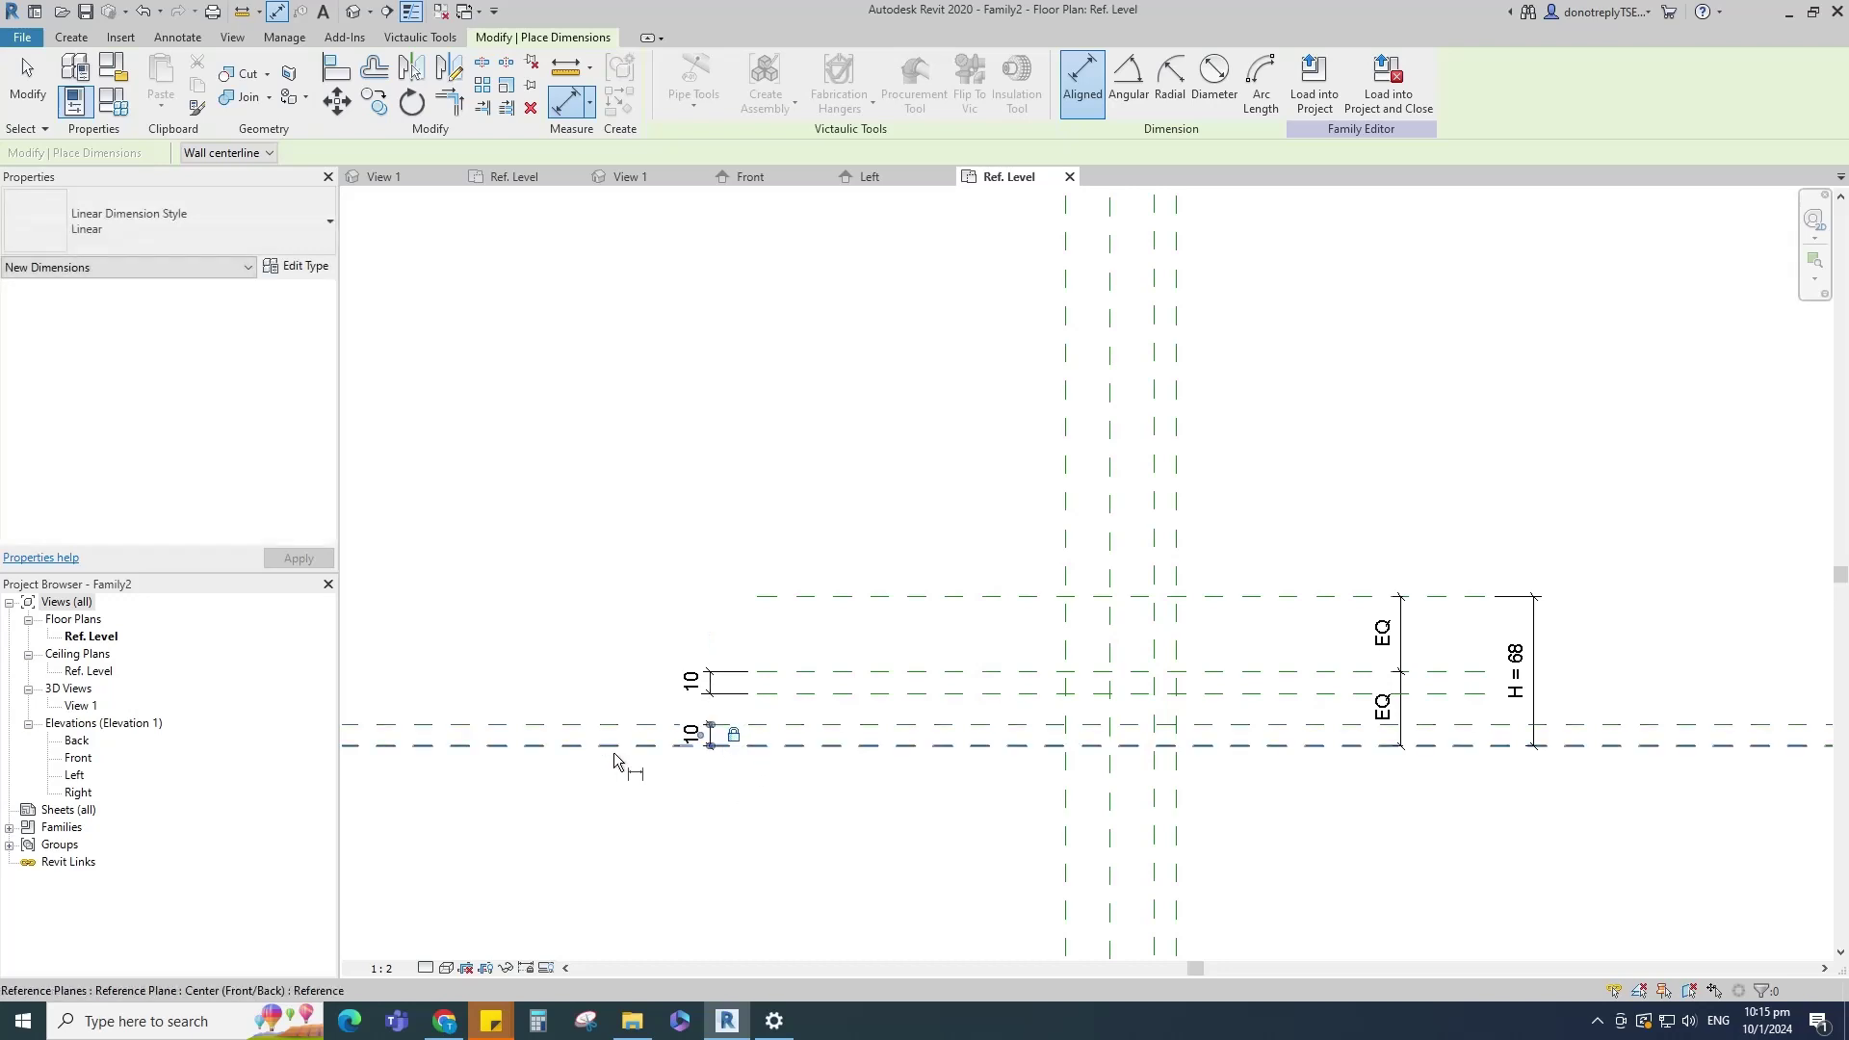
middle_click_drag(615, 753, 507, 755)
key("Escape")
key("Escape")
Step: Create a horizontal reference plane 7 mm below the plane that sits 10 mm under the middle plane
left_click(893, 693)
left_click(621, 104)
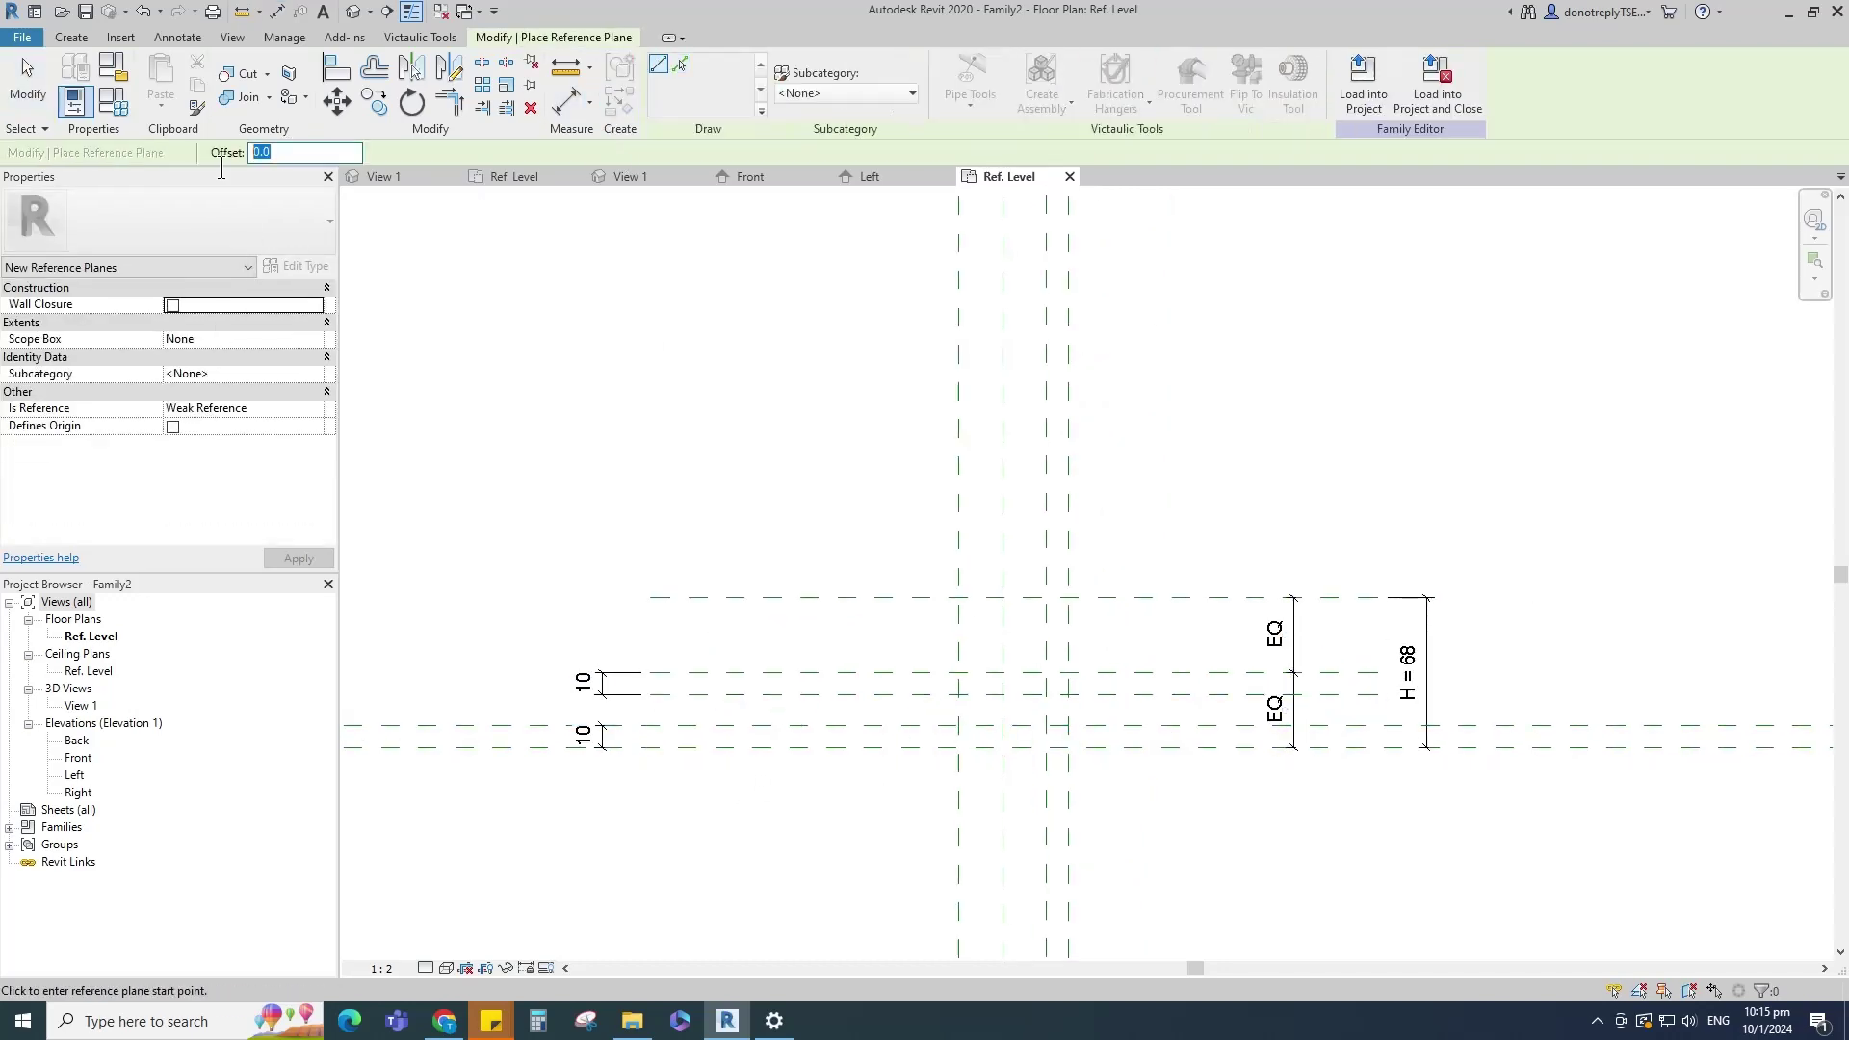
scroll(796, 697, "up", 2)
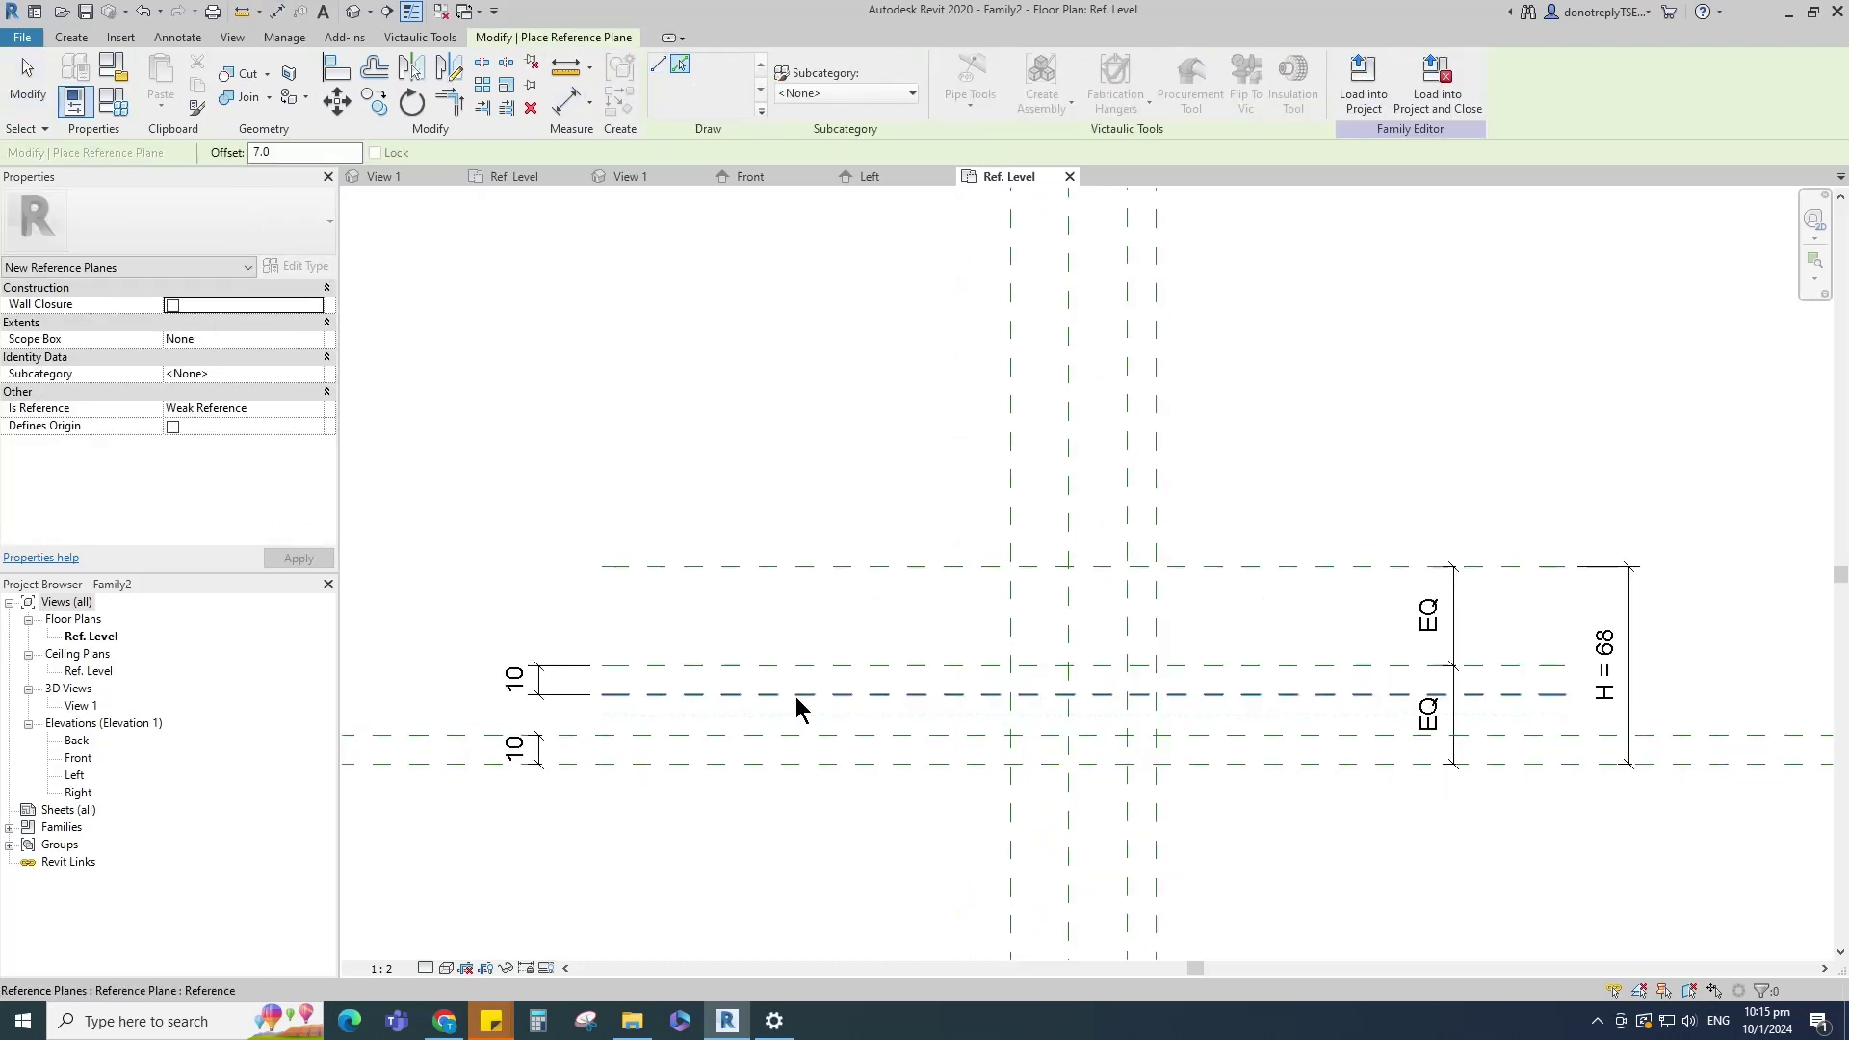
left_click(794, 695)
Step: Dimension the new 7 mm plane to its neighbours above and below and set the two spacings equal
left_click(567, 101)
left_click(736, 714)
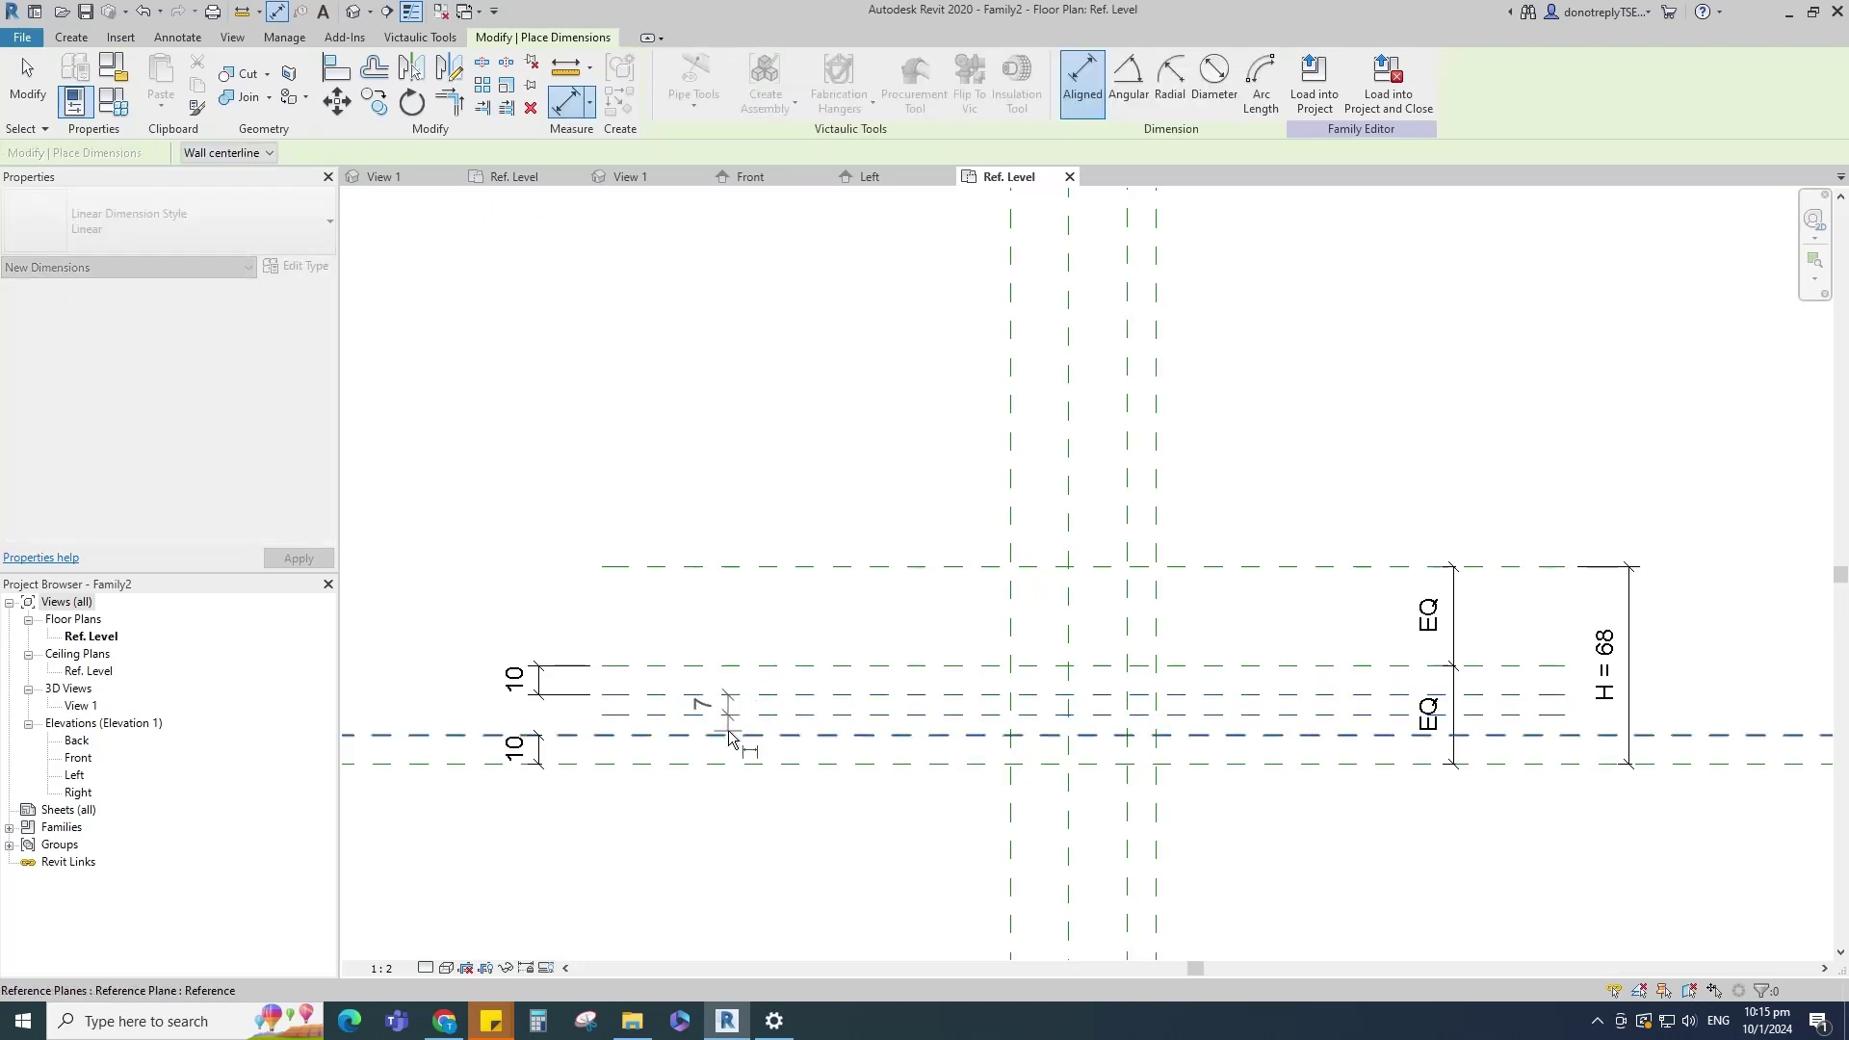
left_click(729, 732)
scroll(728, 730, "up", 2)
left_click(700, 721)
left_click(801, 710)
scroll(666, 689, "down", 1)
scroll(640, 702, "down", 2)
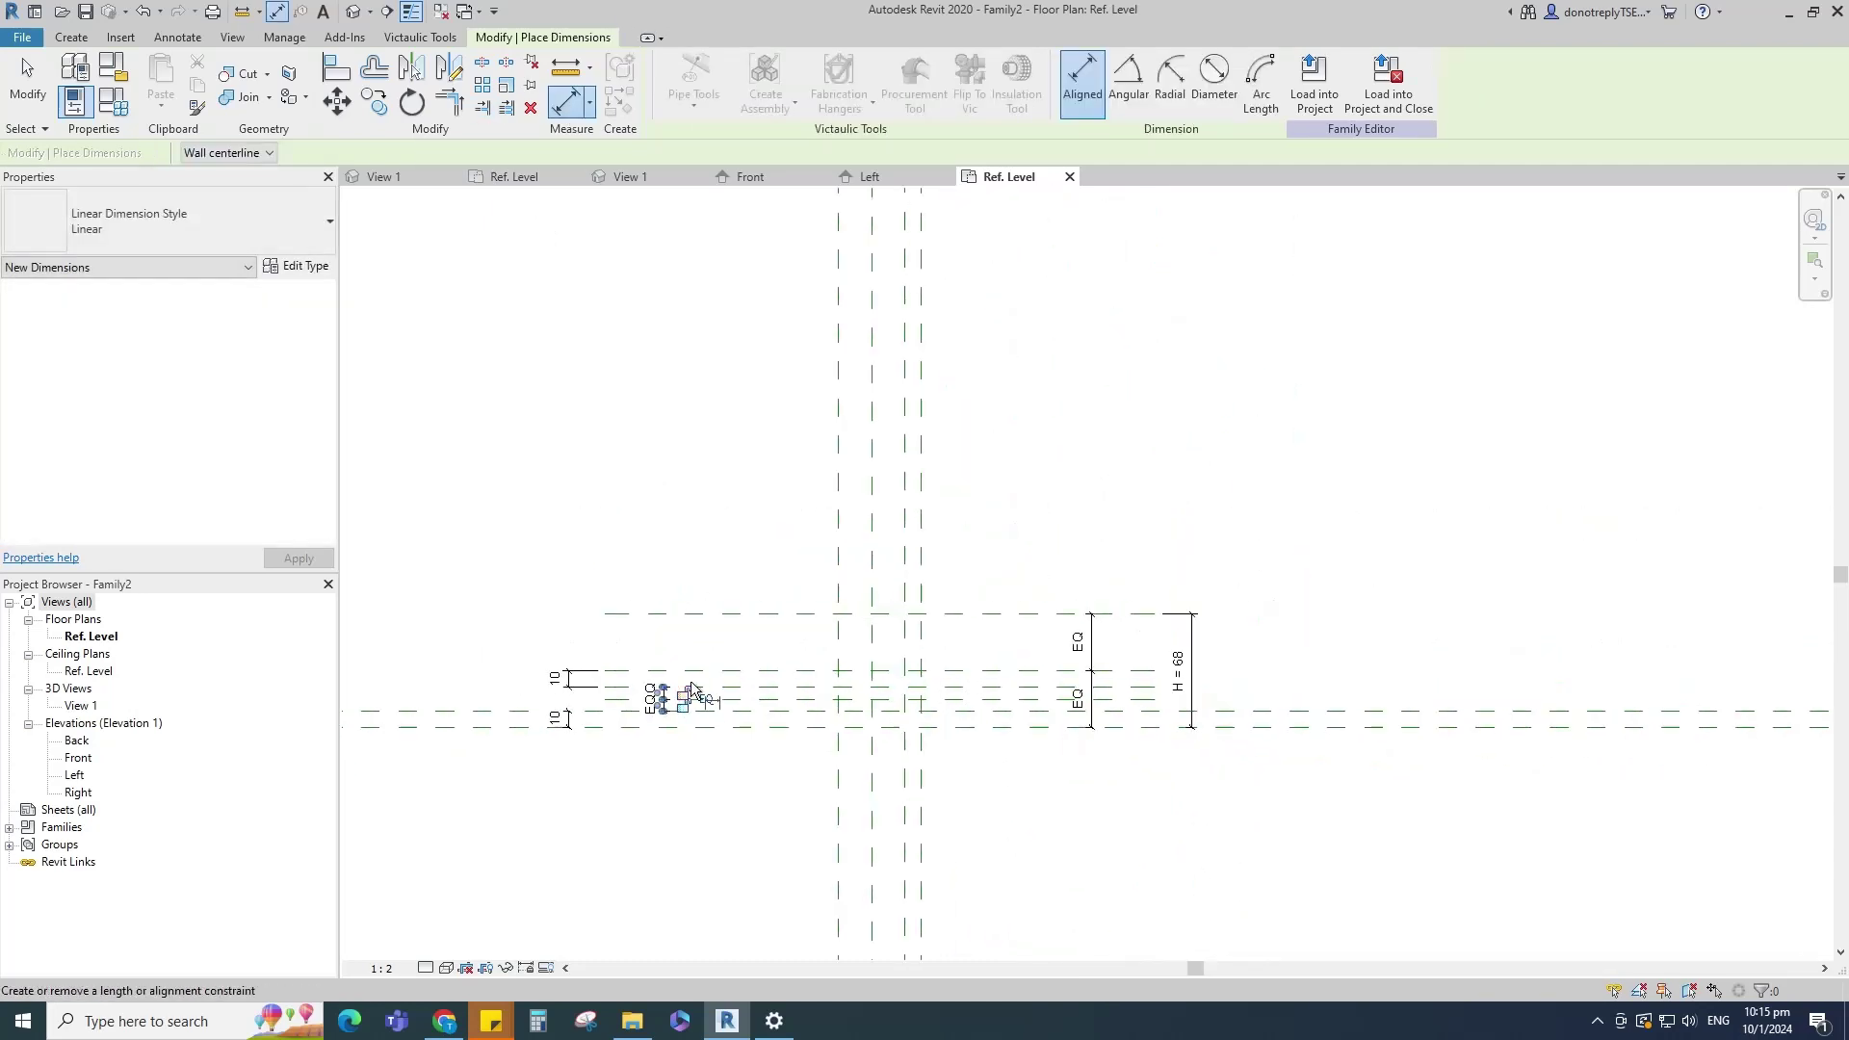
key("Escape")
key("Escape")
Step: Create a horizontal reference plane offset 17 mm below the topmost horizontal plane
left_click(971, 614)
left_click(621, 109)
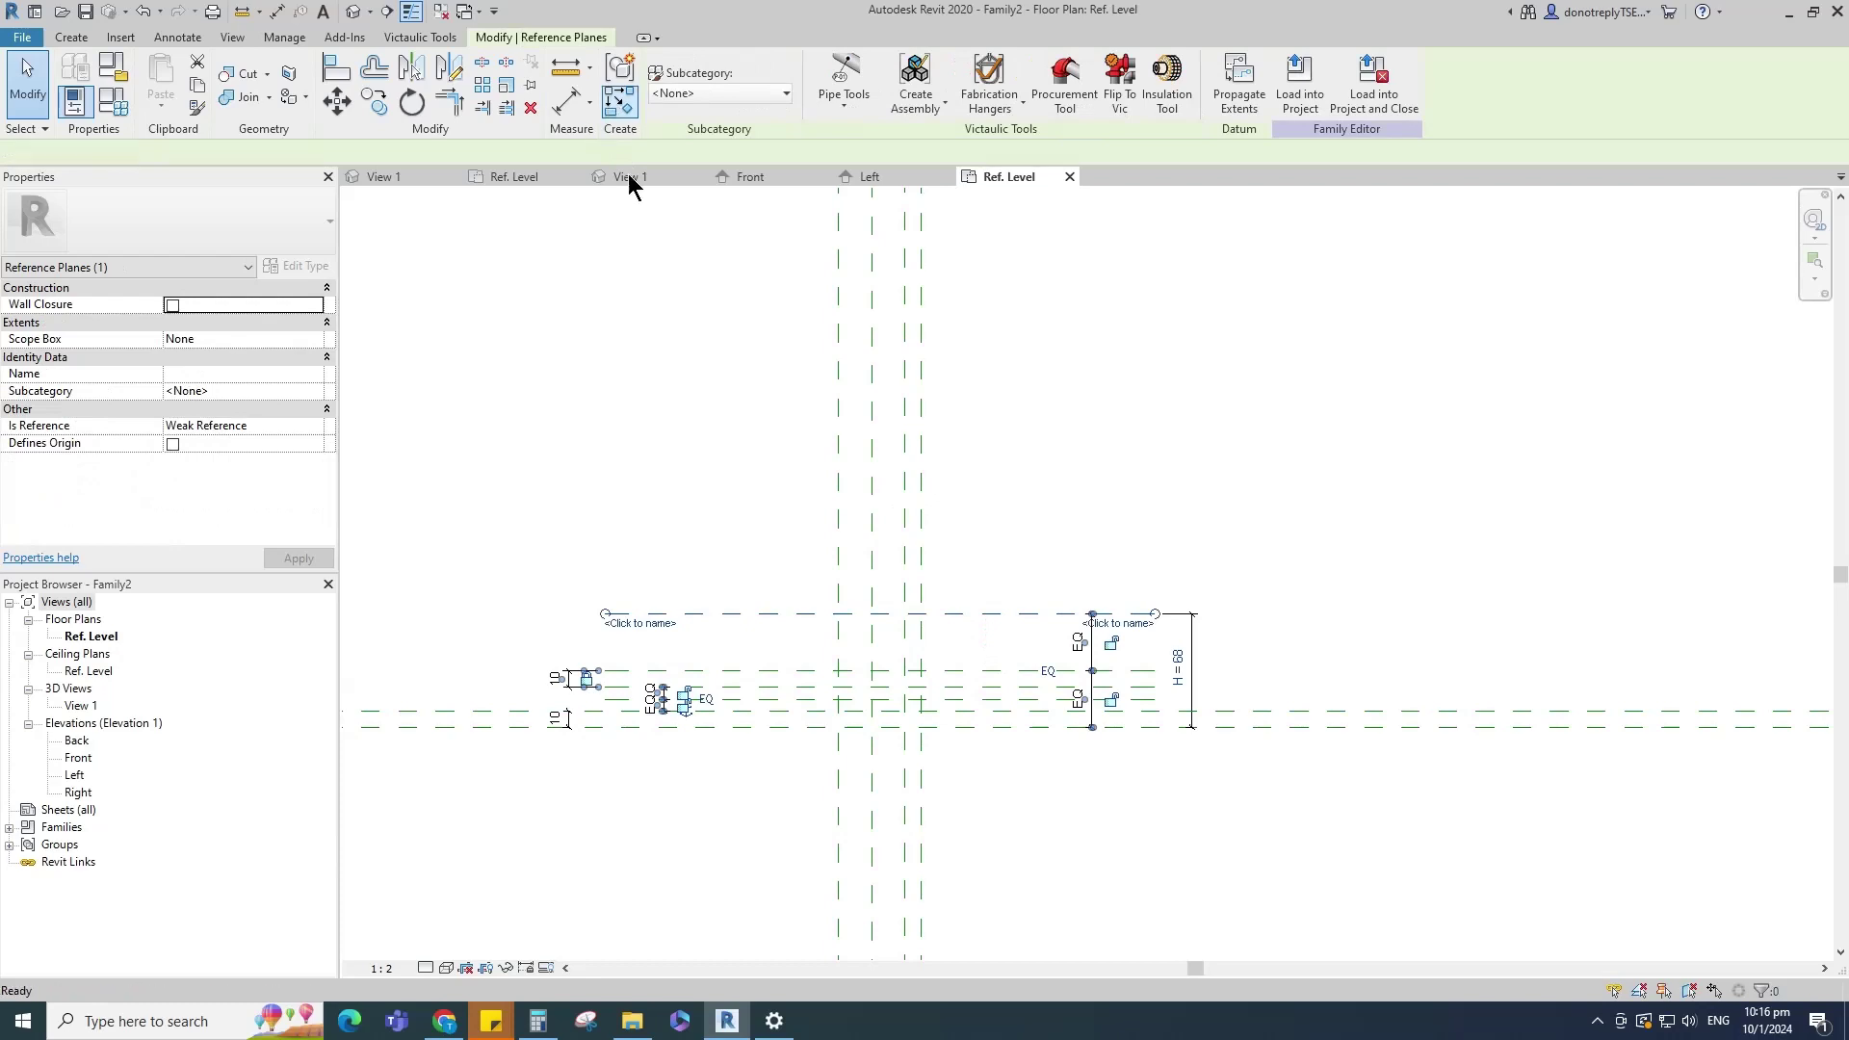
left_click_drag(285, 154, 201, 173)
type("17")
left_click(679, 66)
scroll(780, 621, "up", 2)
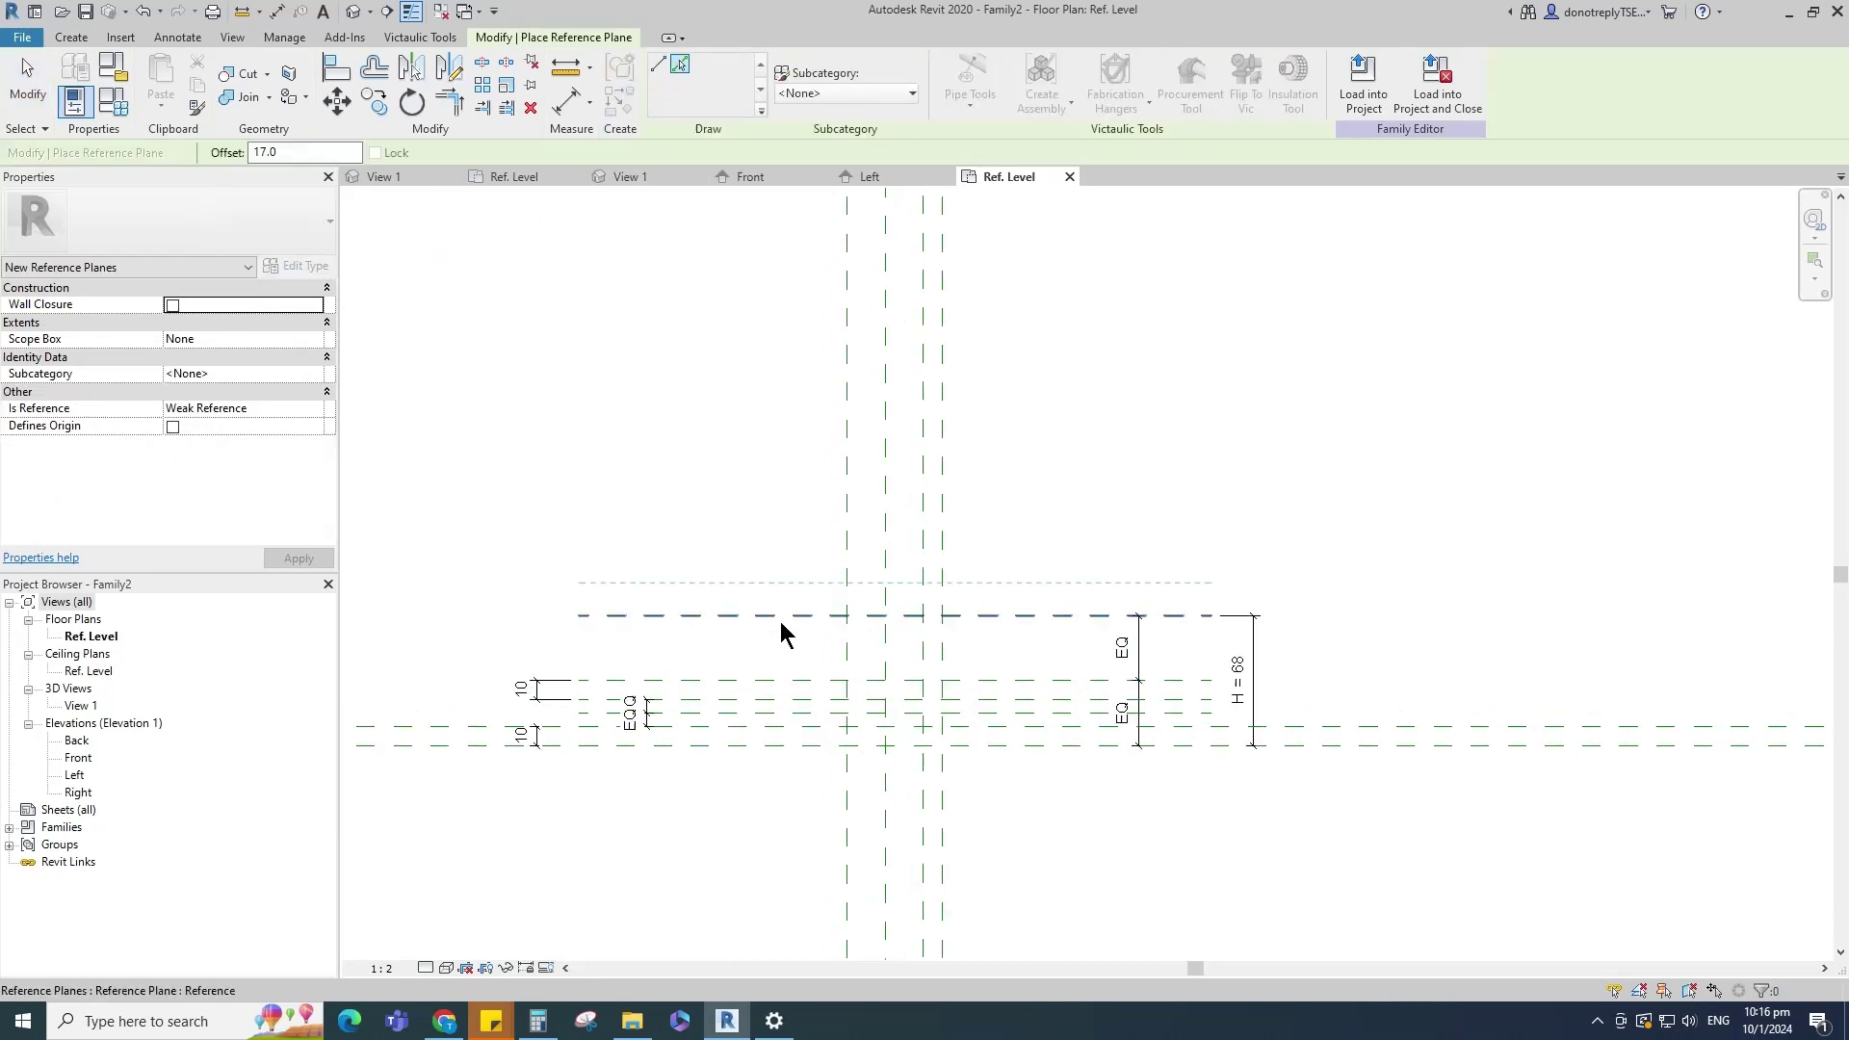
left_click(780, 621)
Step: Dimension the middle, 17 mm offset and topmost horizontal planes in one string and set the spacings equal
left_click(569, 104)
left_click(1120, 690)
left_click(1108, 652)
left_click(1103, 614)
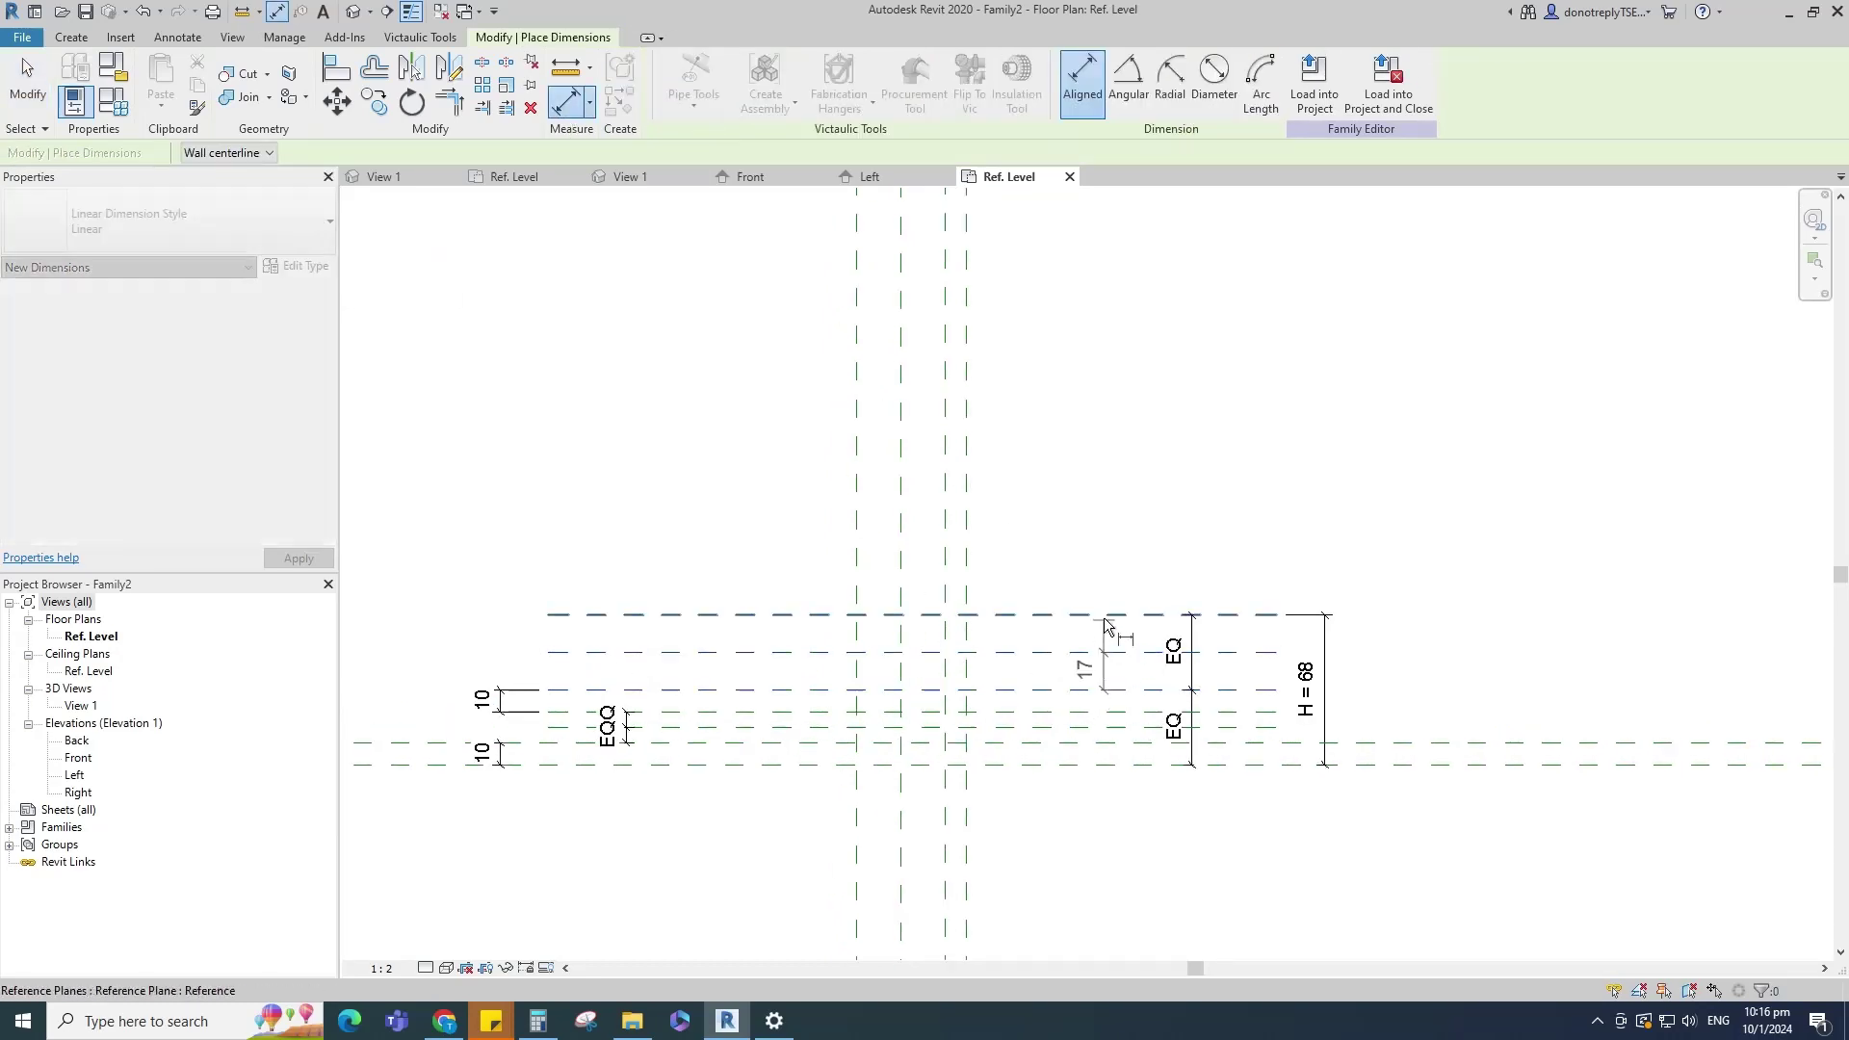
left_click(1135, 535)
left_click(1191, 655)
scroll(1217, 701, "up", 1)
key("Escape")
key("Escape")
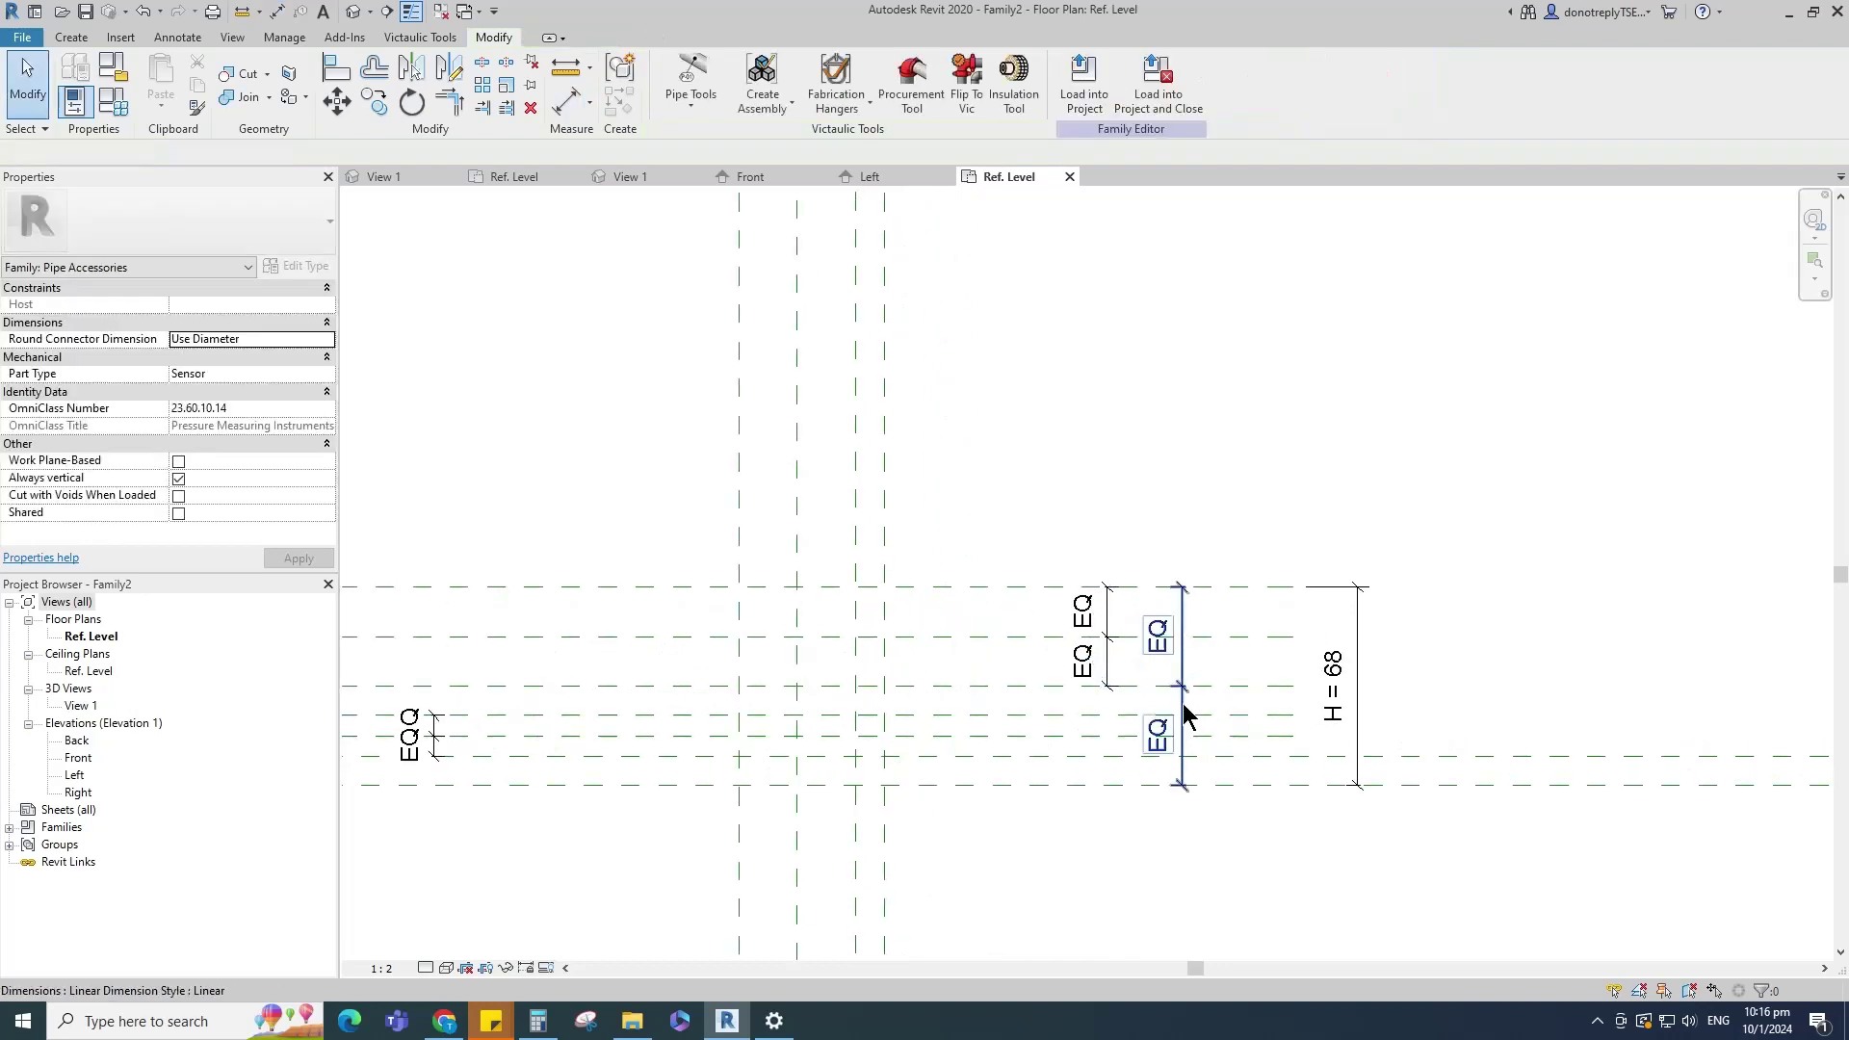
Step: Move the two equality dimension strings of the horizontal planes closer to the H dimension
left_click_drag(1184, 704, 1247, 700)
left_click(1107, 680)
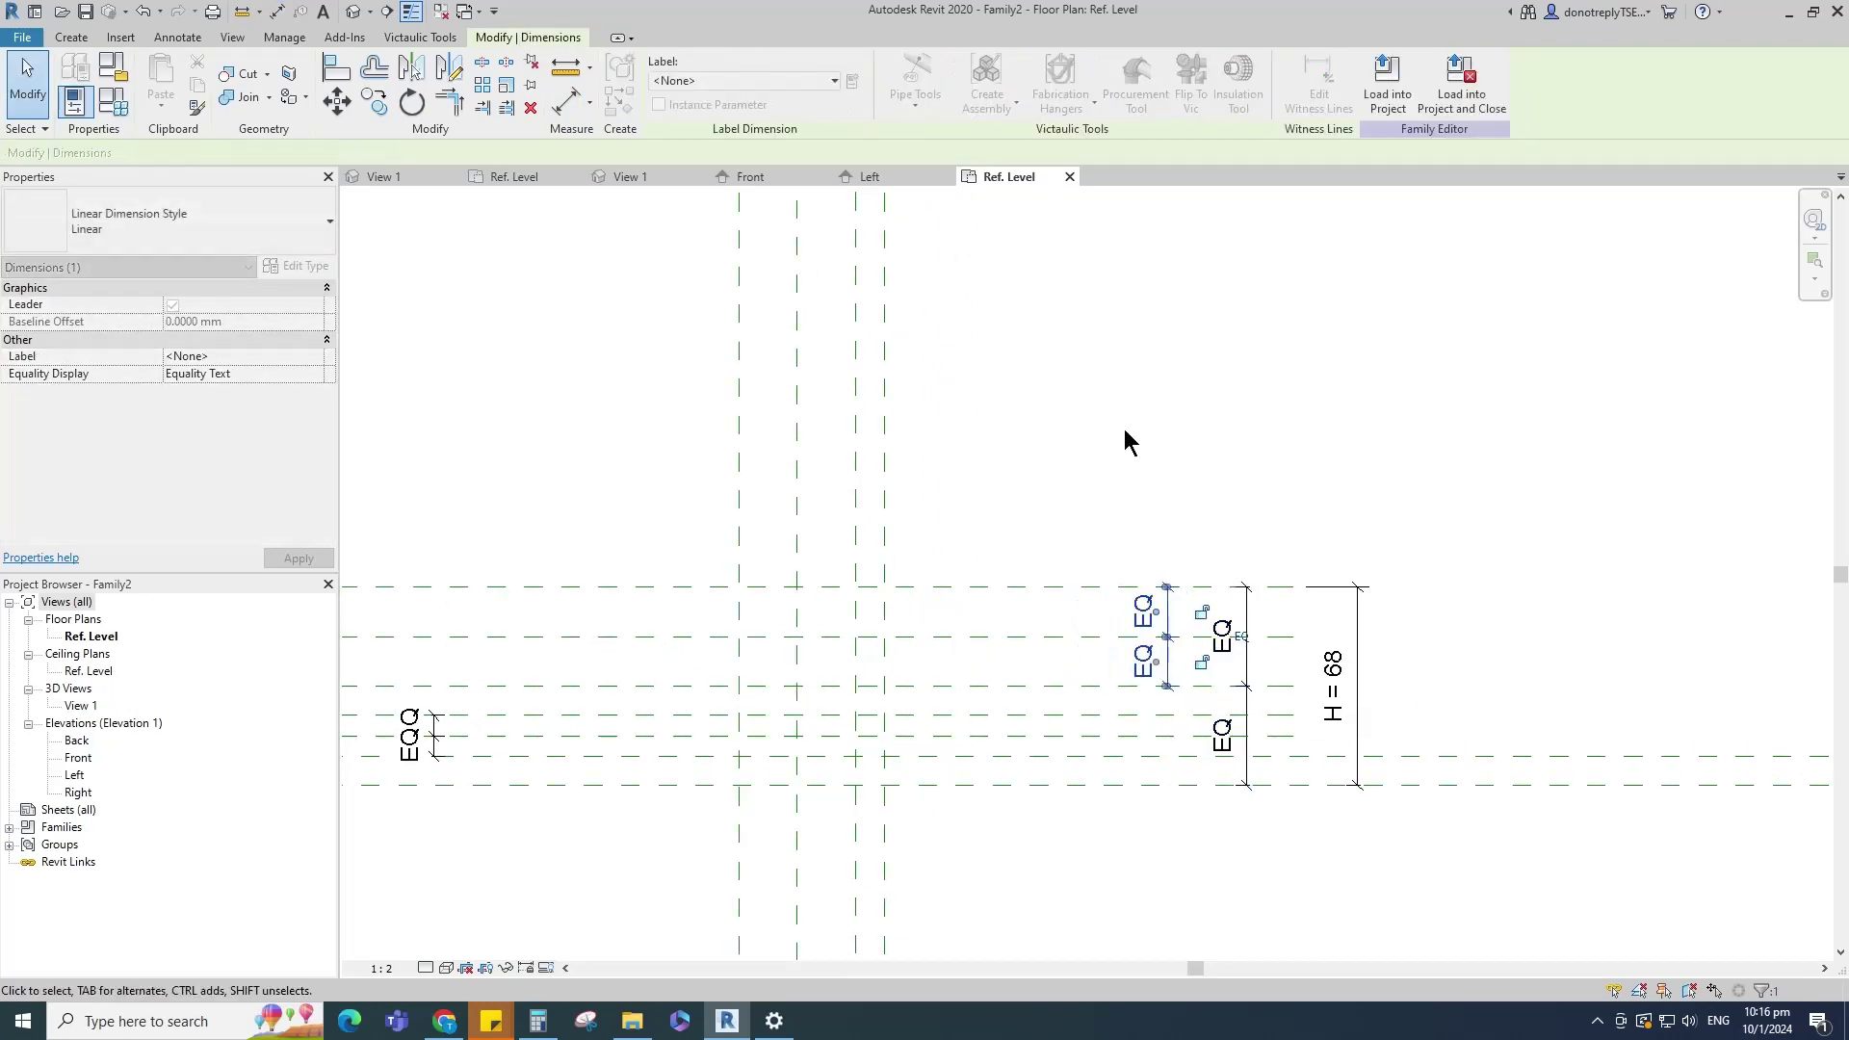
key("Escape")
Step: Draw two short vertical reference planes offset 5 mm on either side of the vertical centre plane
scroll(1098, 539, "down", 2)
left_click(941, 724)
left_click(620, 69)
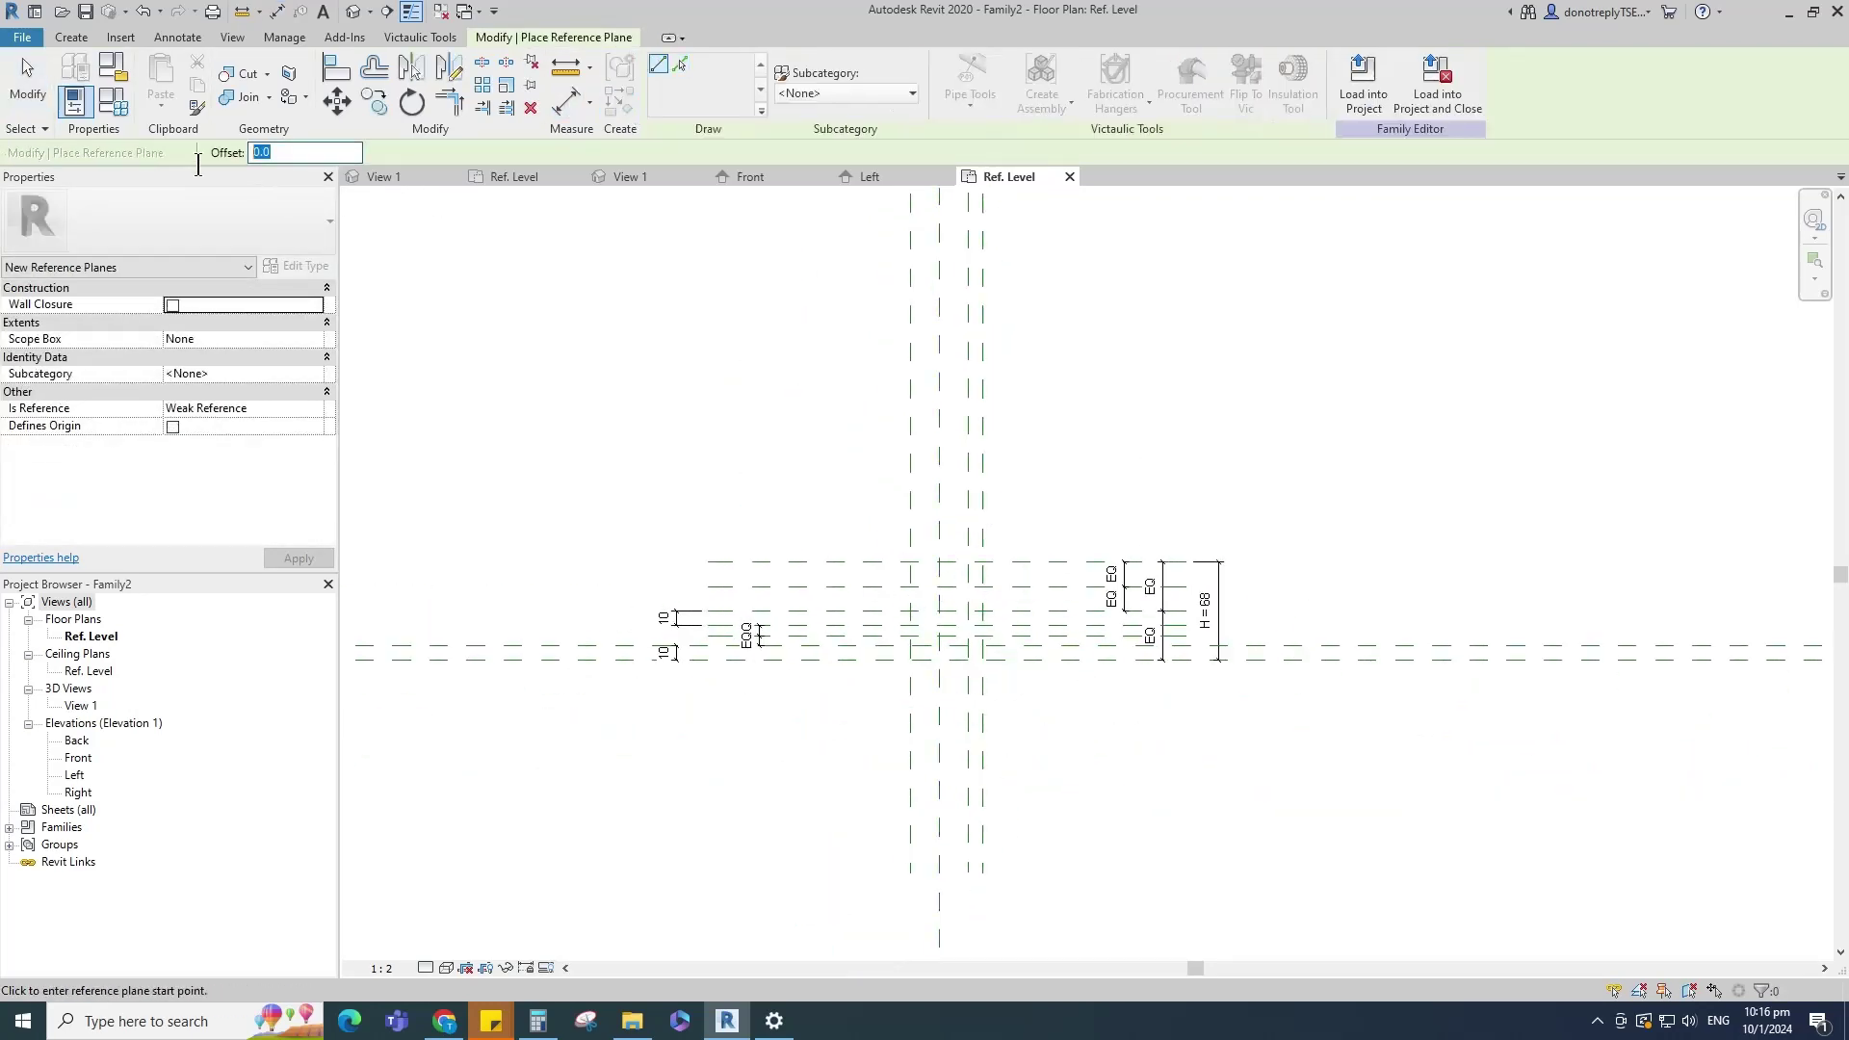
left_click(941, 521)
scroll(953, 722, "up", 4)
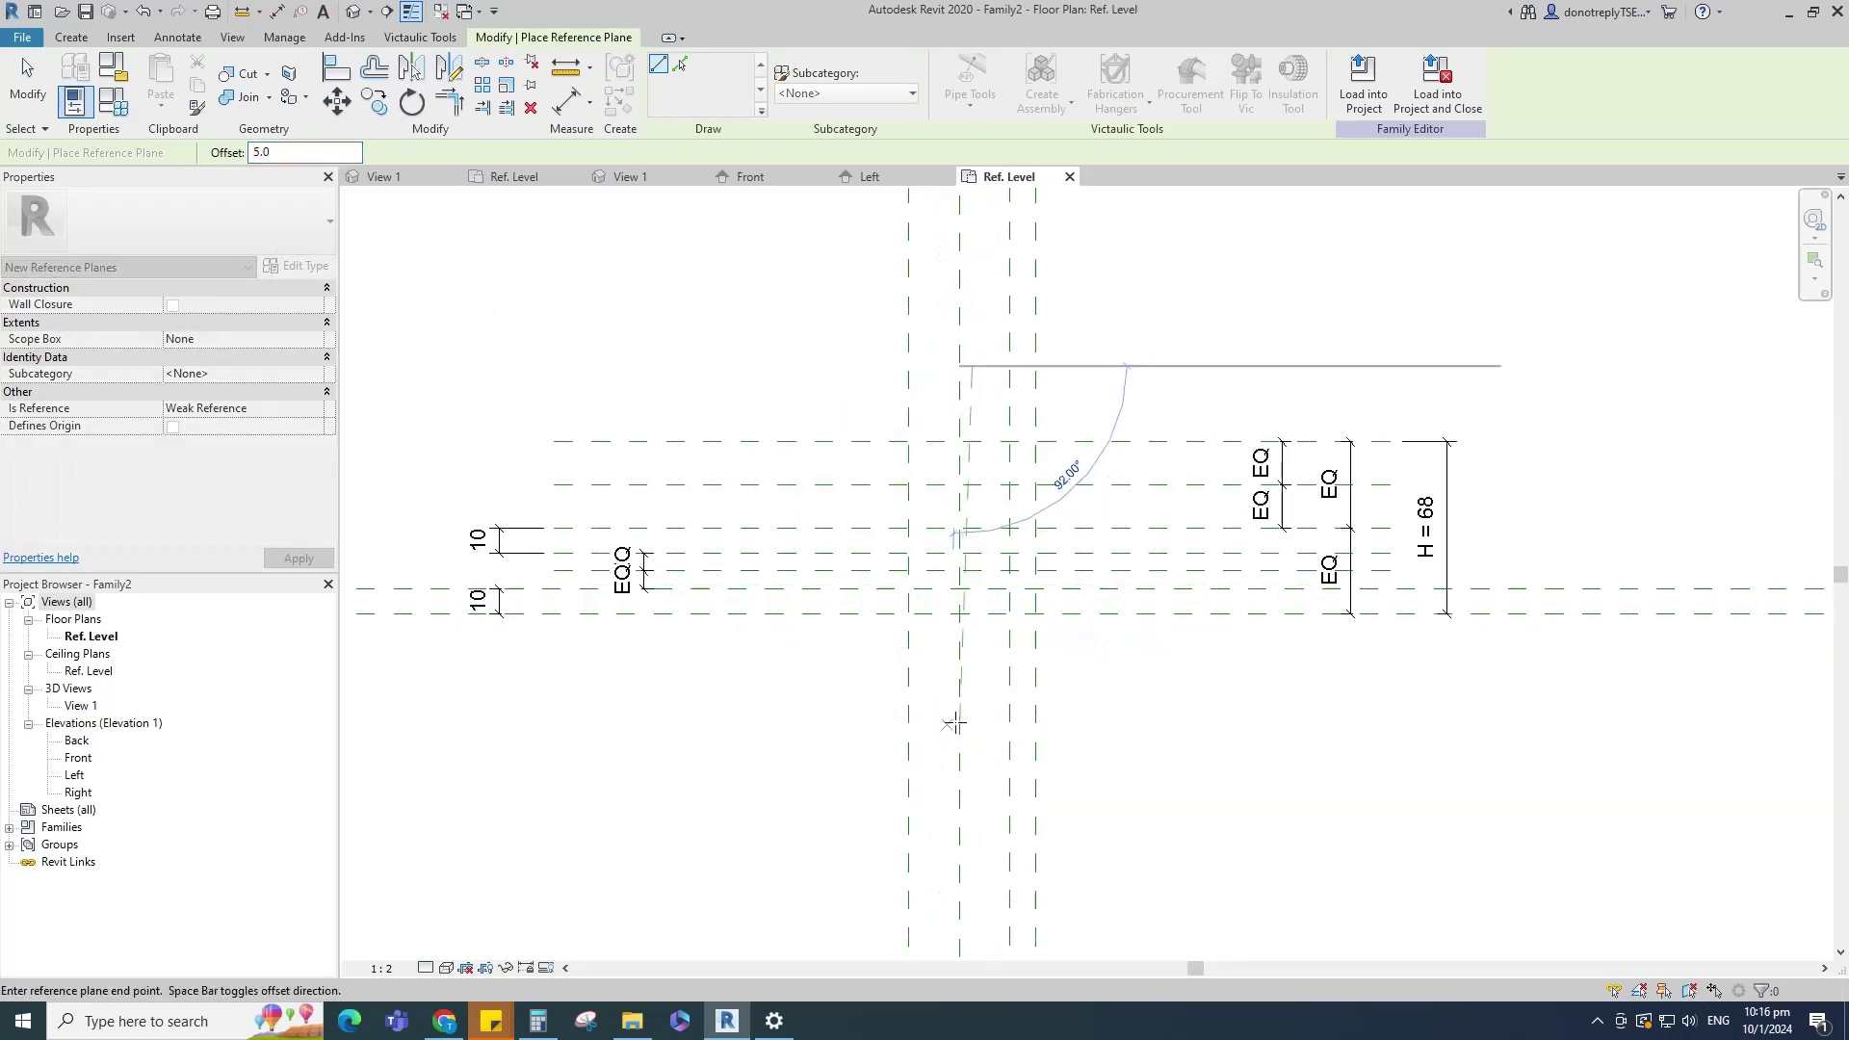
scroll(959, 697, "down", 2)
left_click(962, 401)
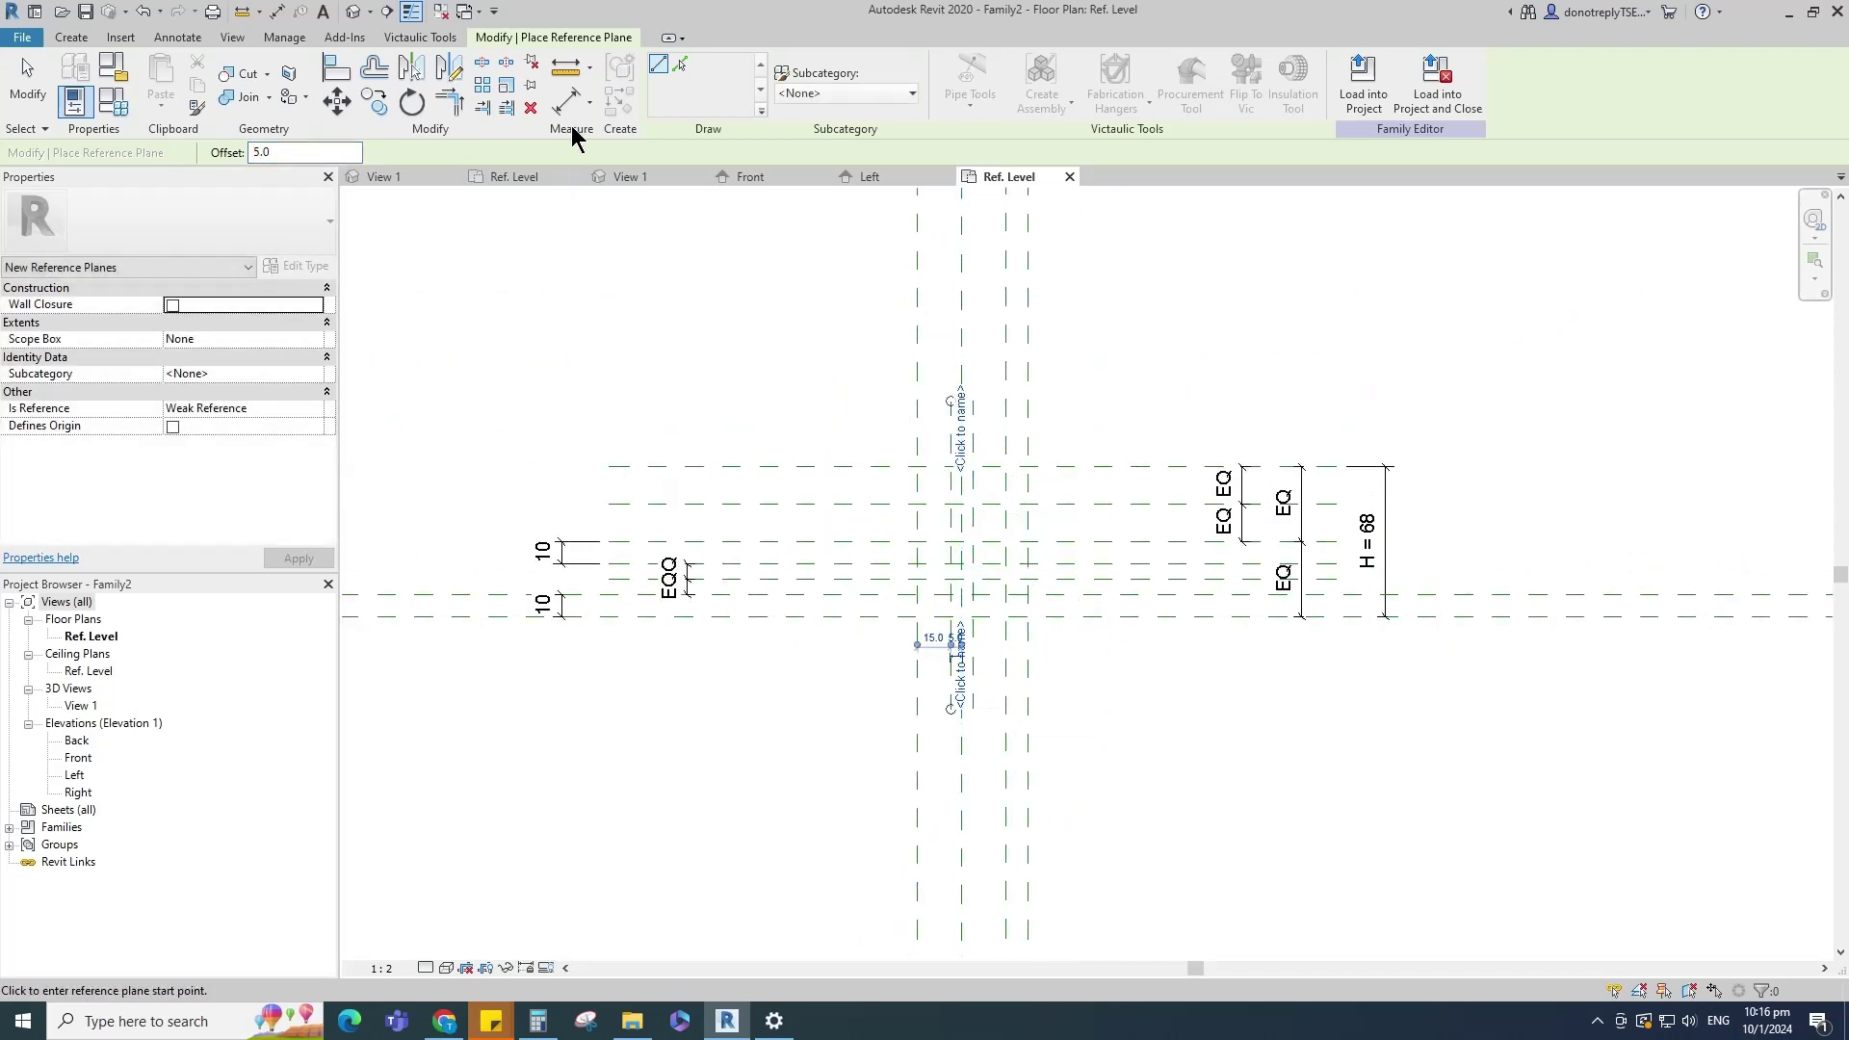
Step: Dimension the two inner vertical planes and the centre plane in one string and set the spacings equal
left_click(566, 102)
left_click(962, 390)
left_click(951, 417)
left_click(974, 421)
scroll(982, 400, "up", 2)
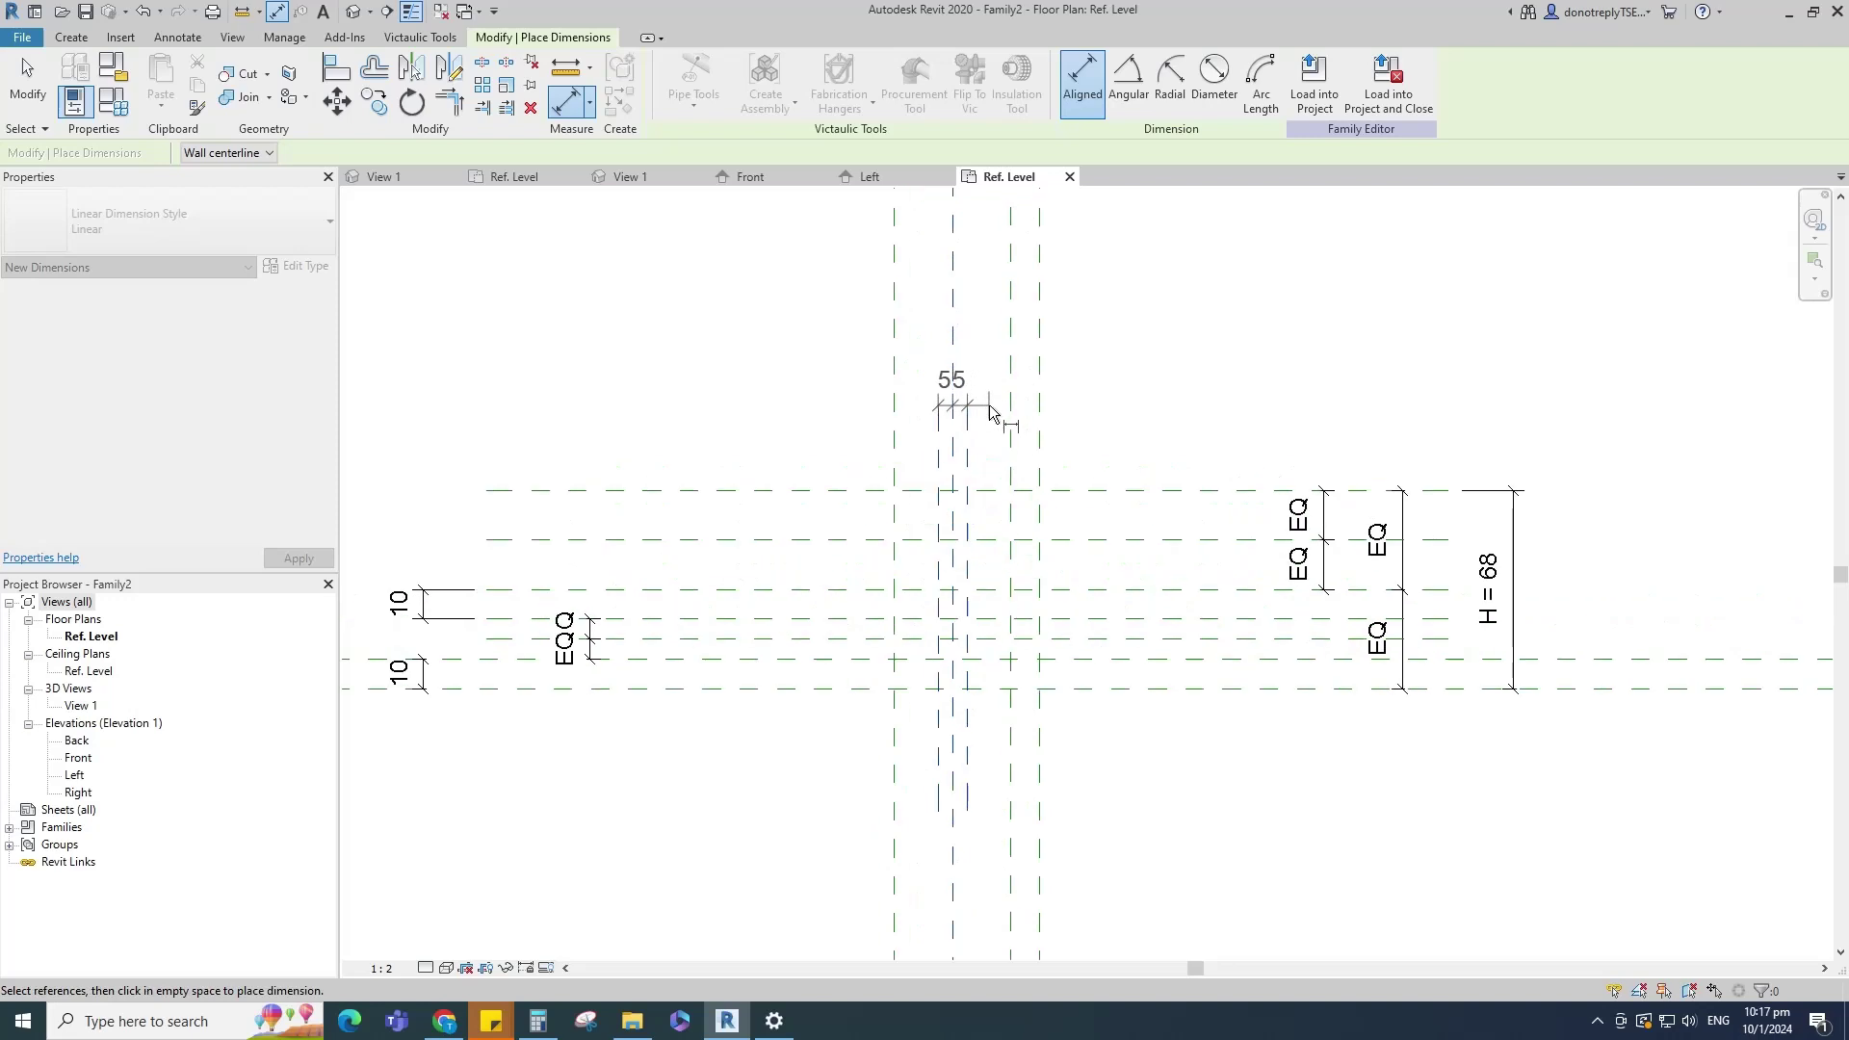
Step: Add an overall dimension between the two inner vertical planes and lock it at 10 mm
left_click(937, 492)
left_click(968, 485)
left_click(984, 363)
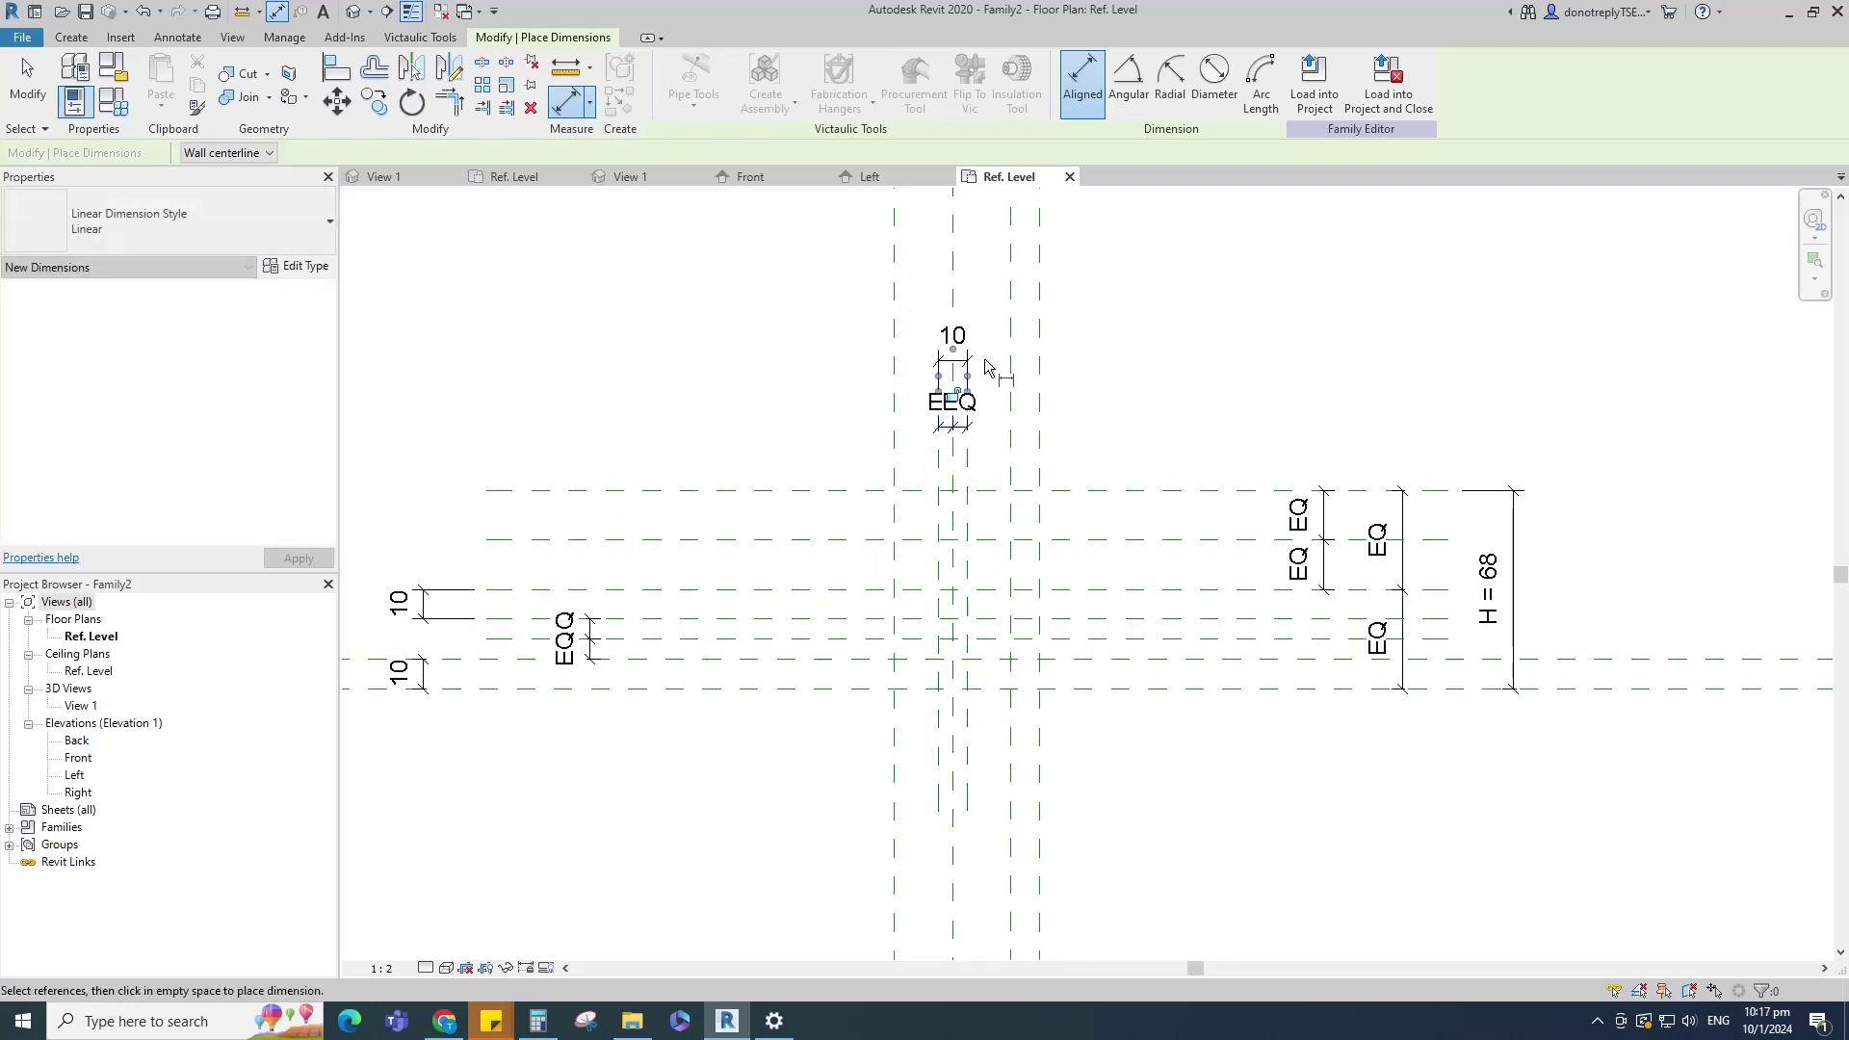
left_click(957, 394)
scroll(1043, 509, "down", 2)
key("Escape")
Step: Create a vertical reference plane offset 8 mm outward from the left inner plane and mirror it about the vertical centre plane
scroll(1080, 484, "up", 1)
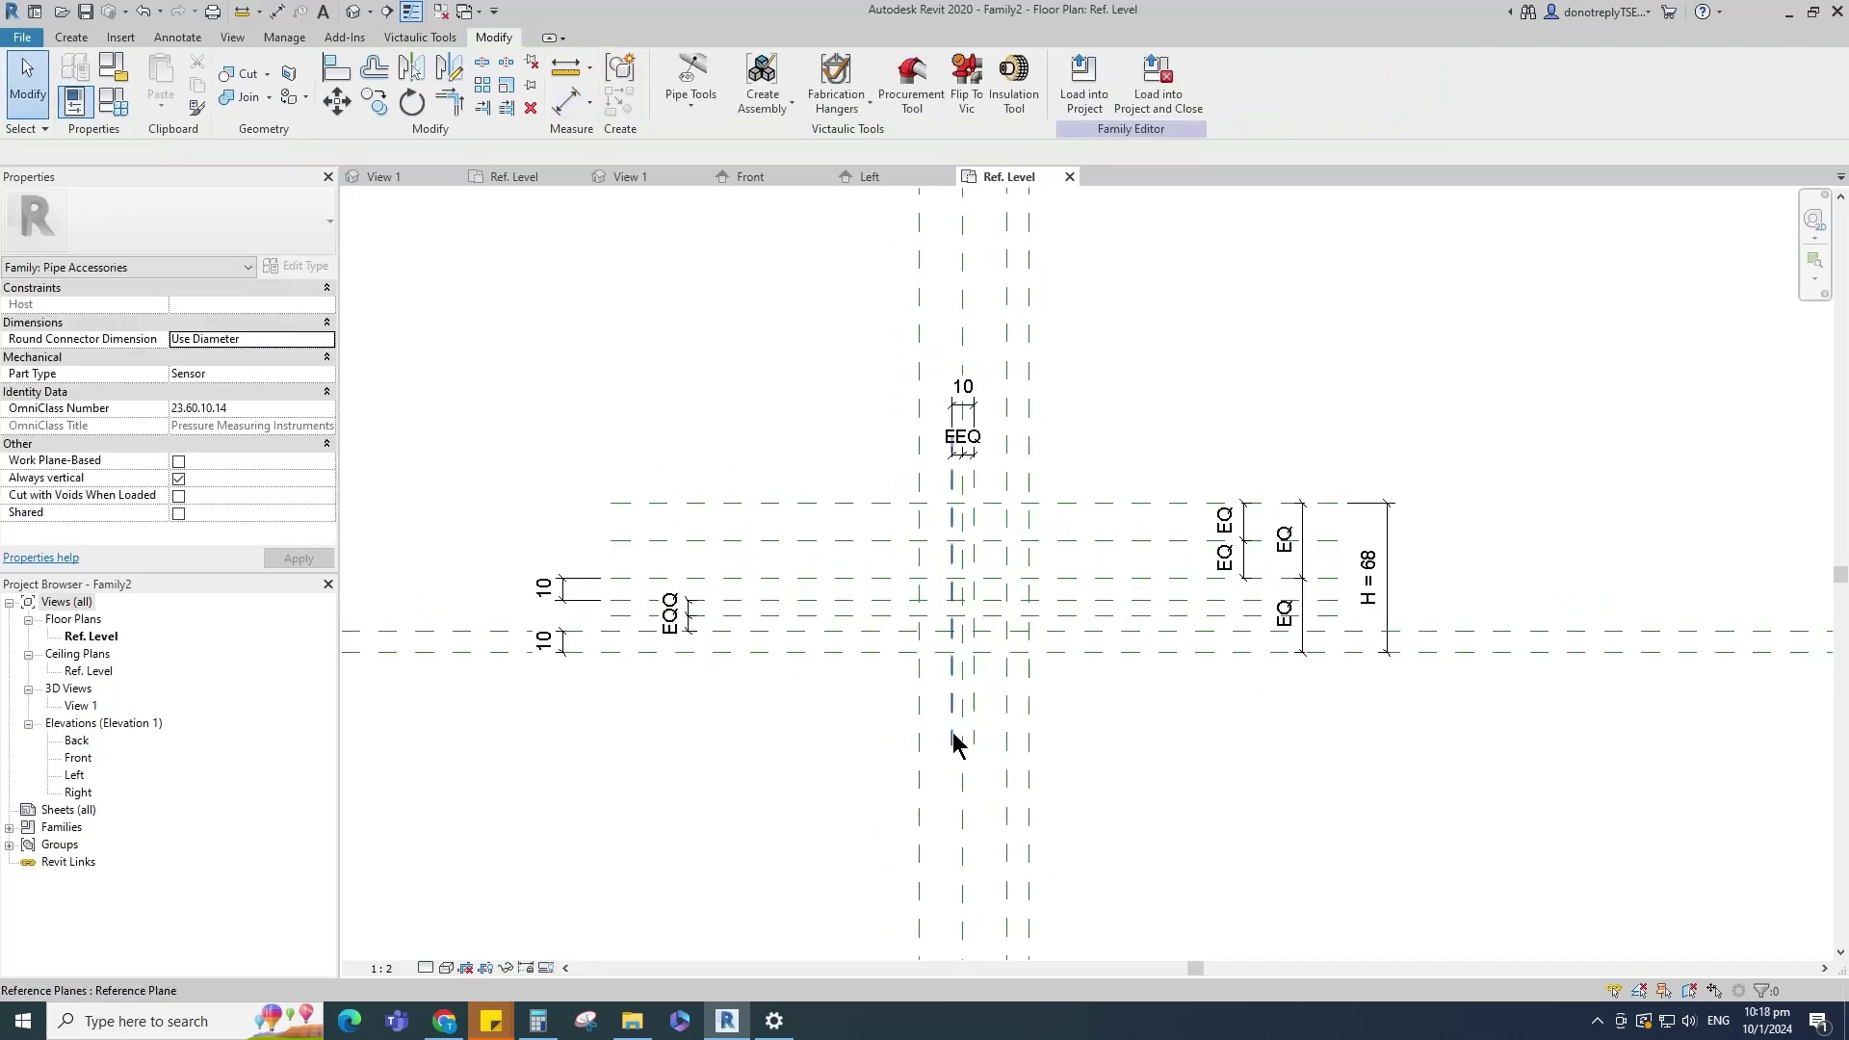
left_click(950, 748)
left_click(620, 100)
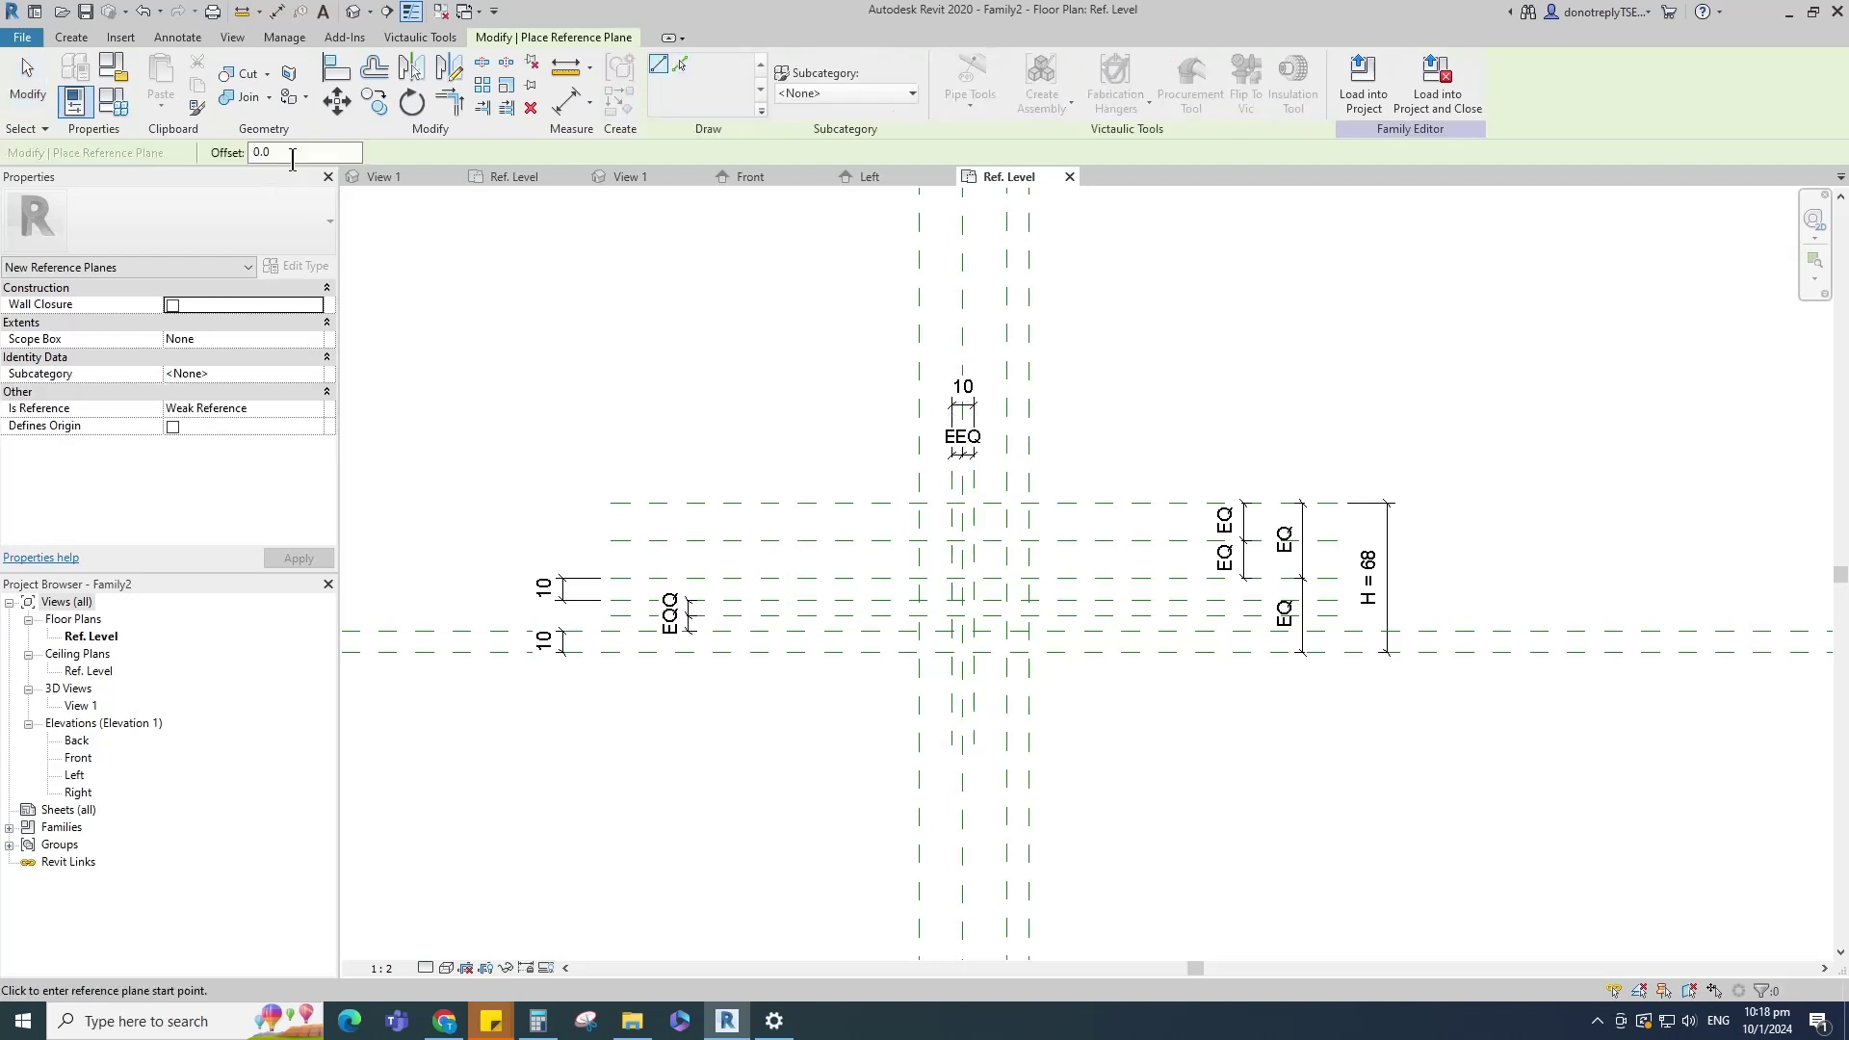
type("8")
left_click(680, 70)
scroll(907, 734, "up", 1)
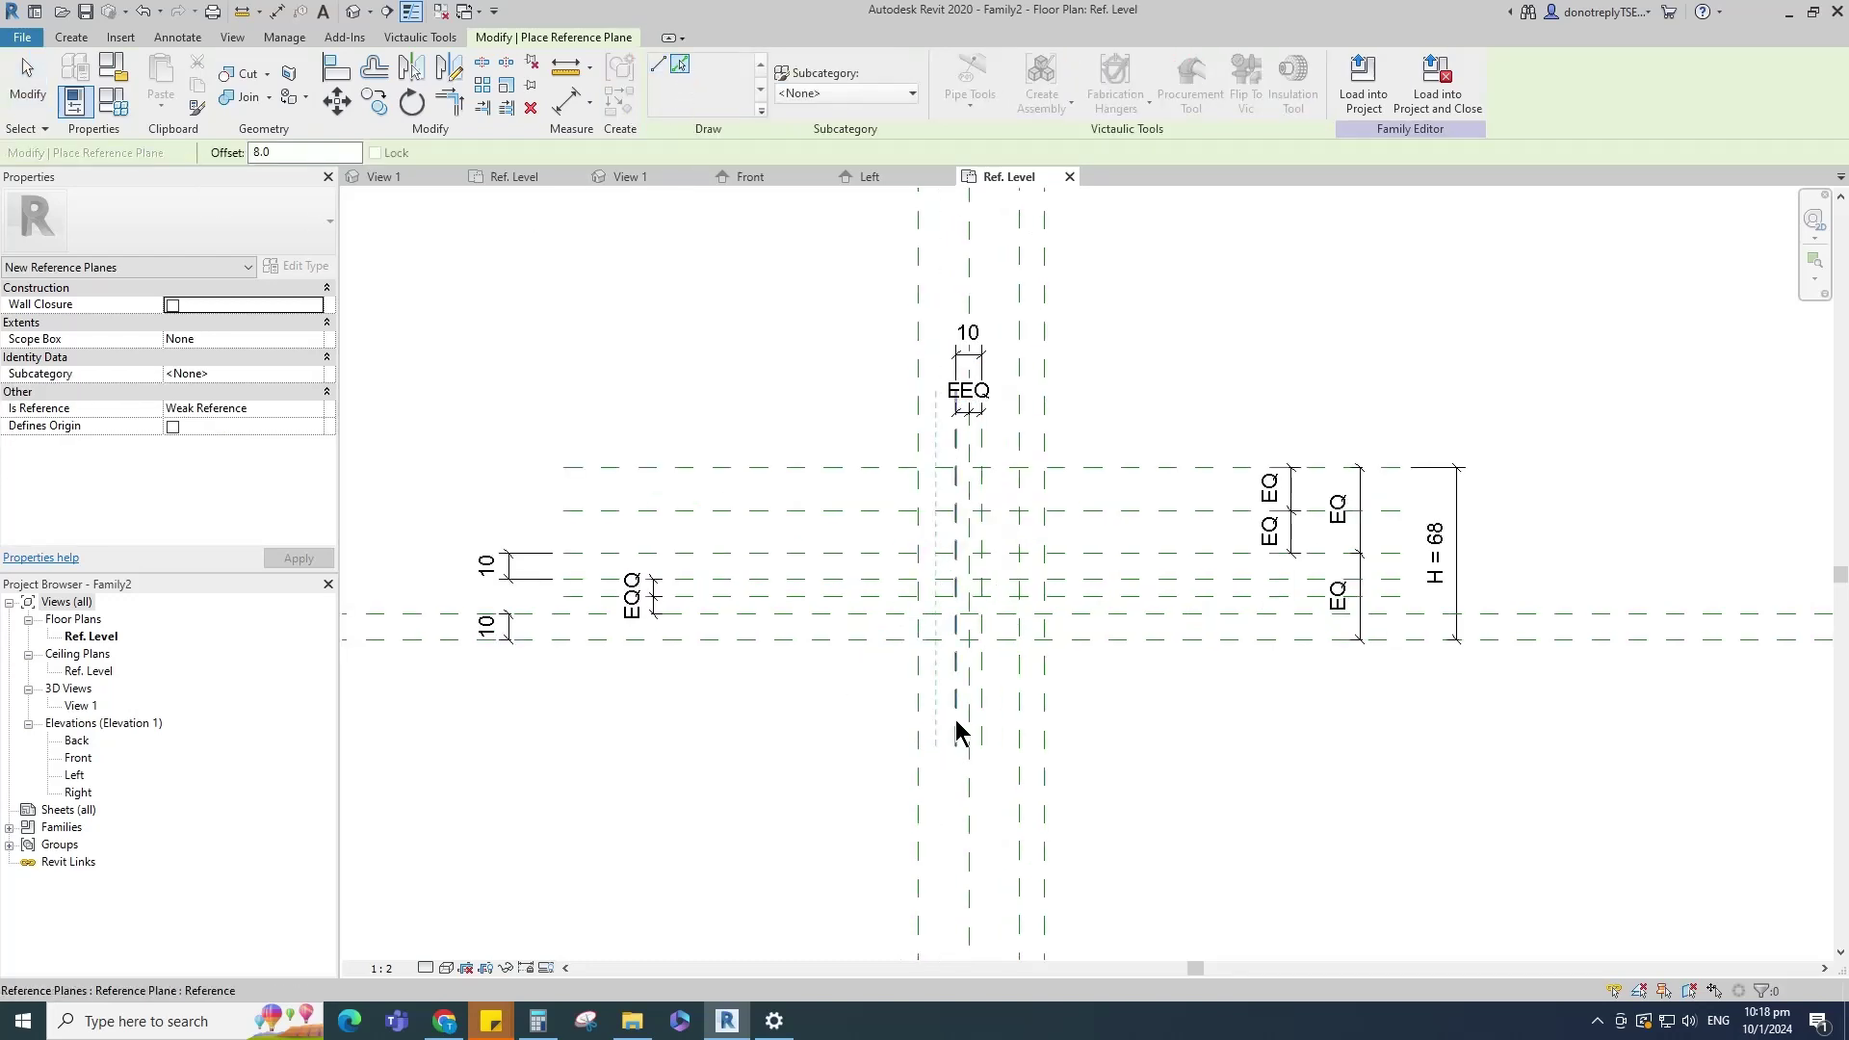
left_click(954, 721)
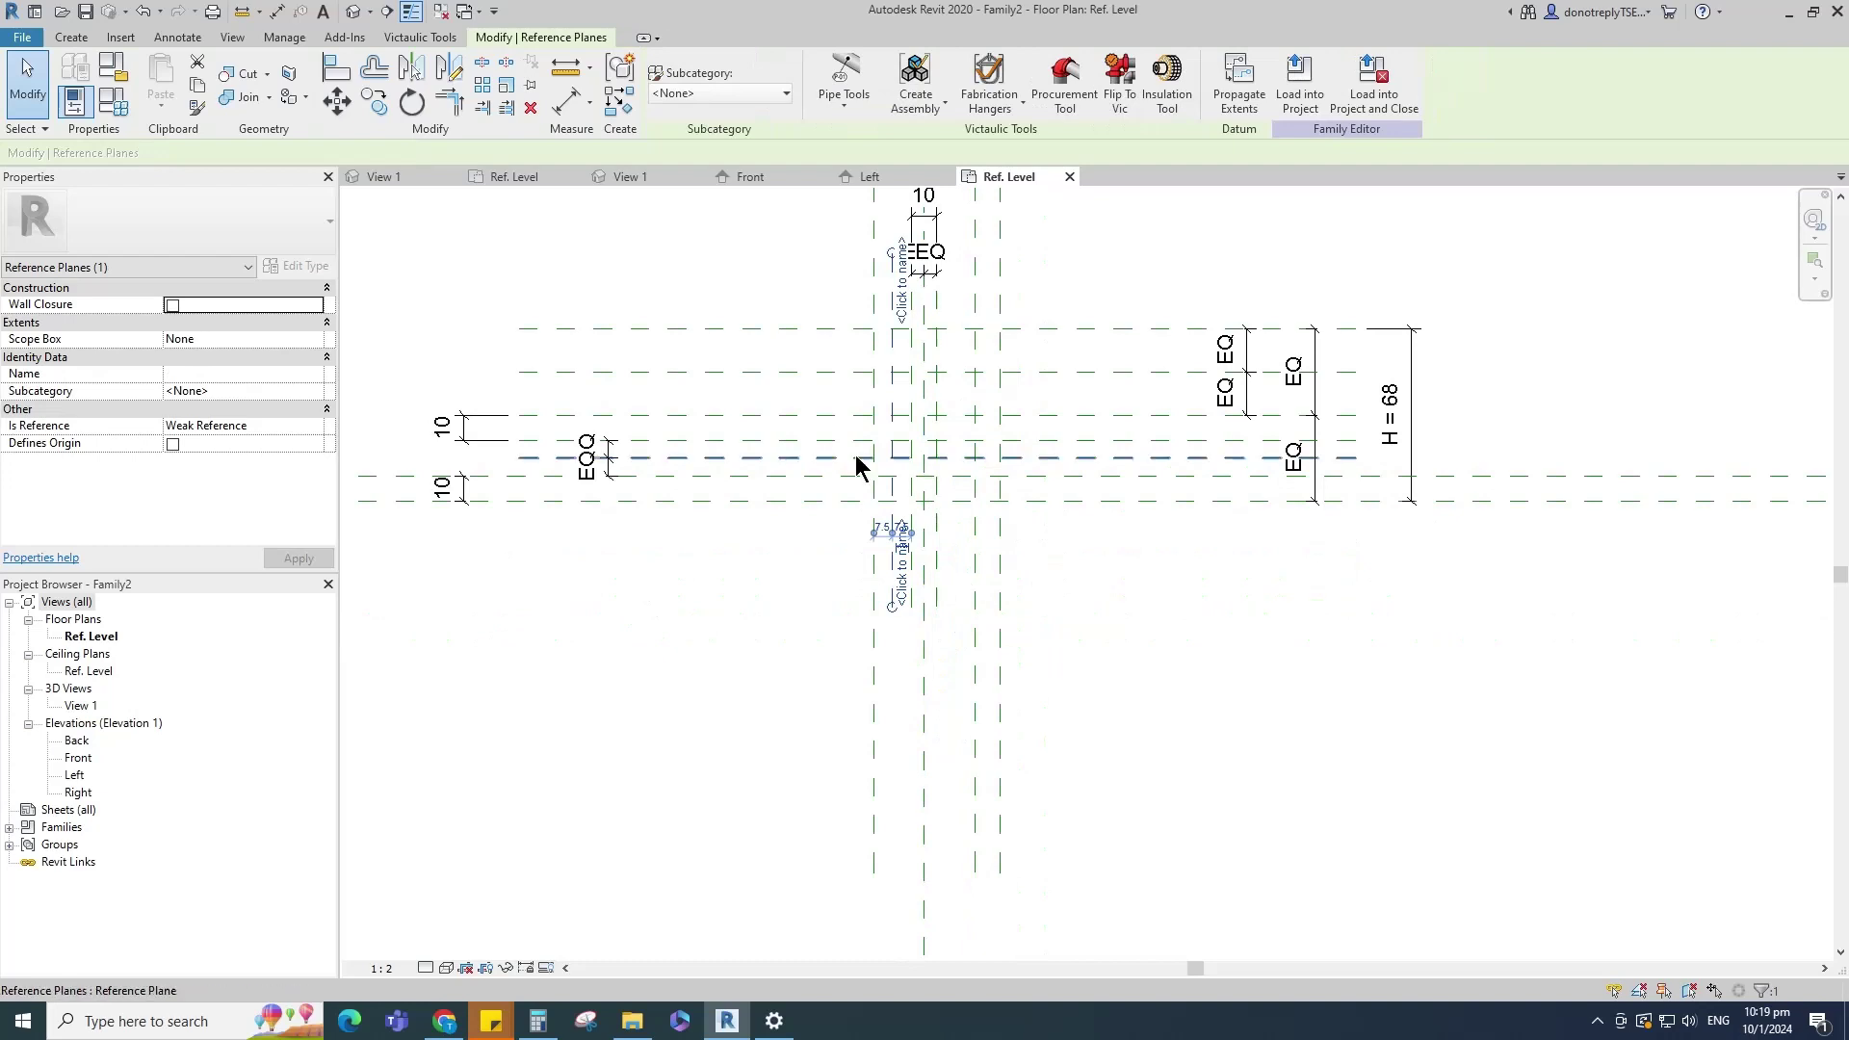
left_click(531, 107)
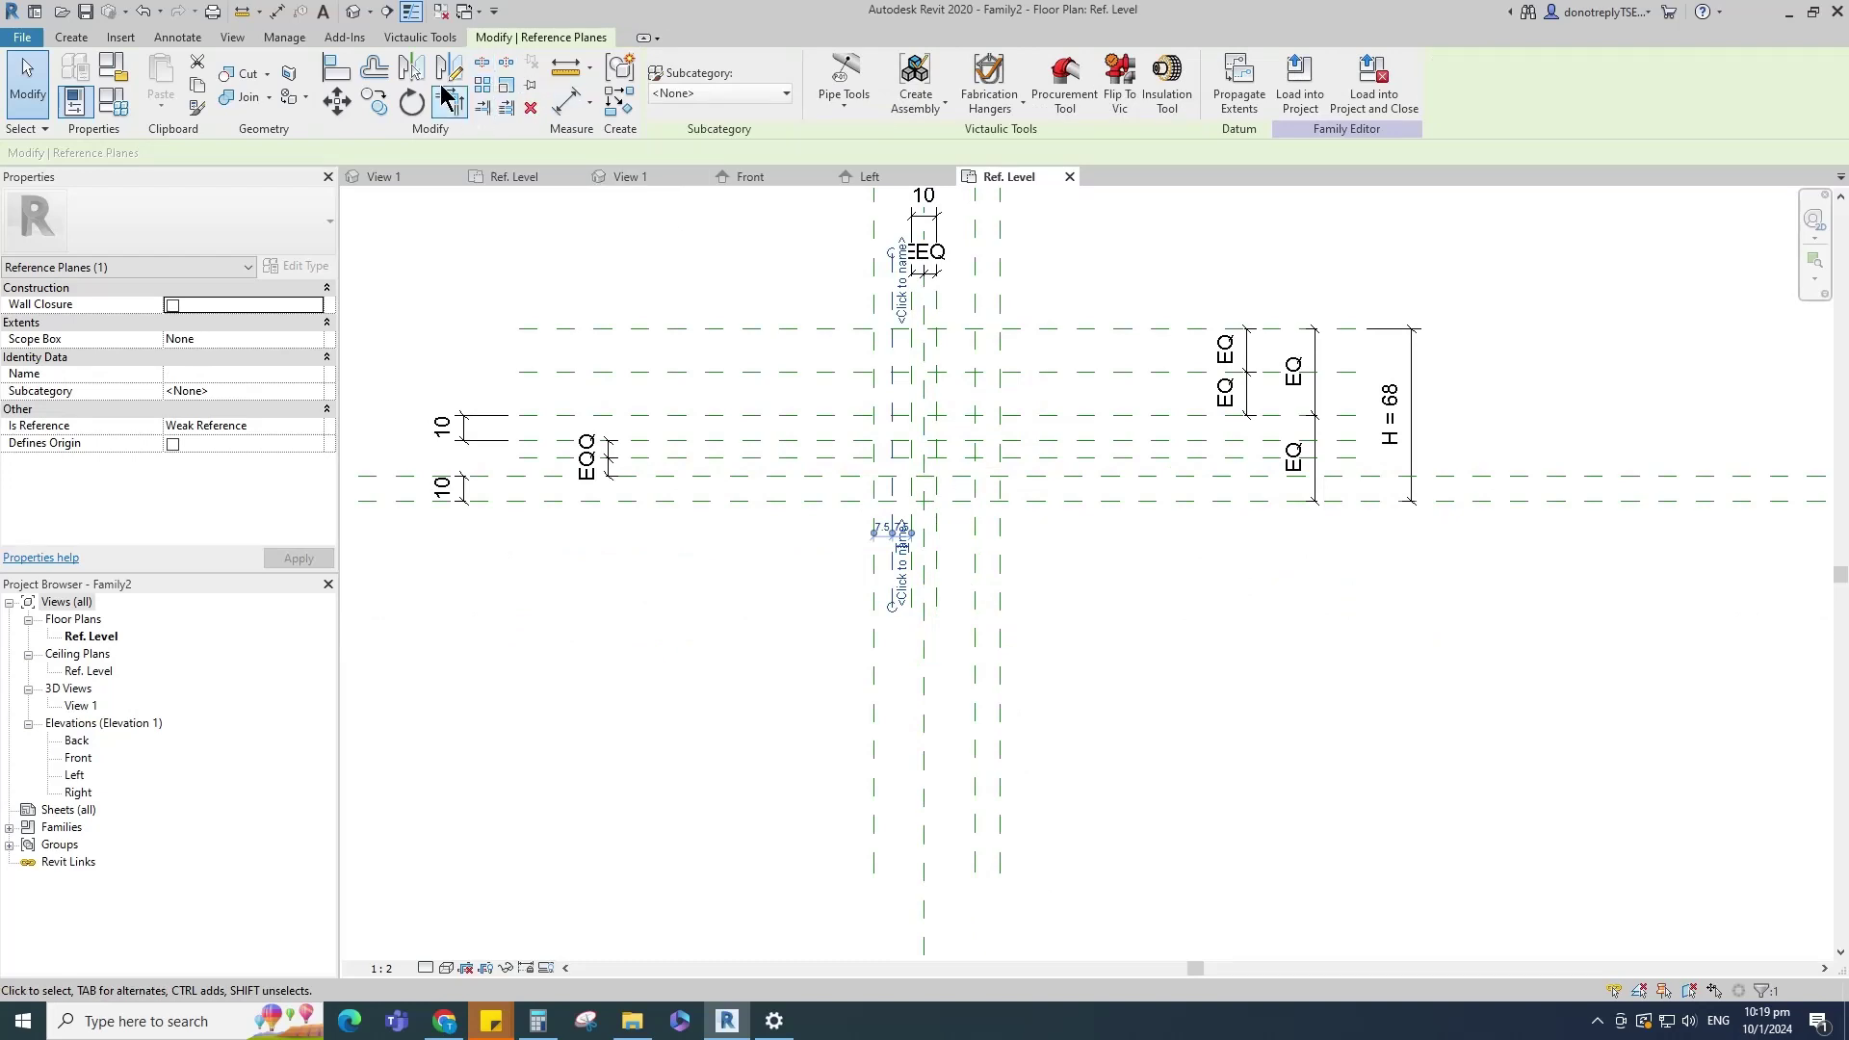
Step: Dimension the three vertical planes left of the centre plane in one string and set their spacings equal
left_click(567, 102)
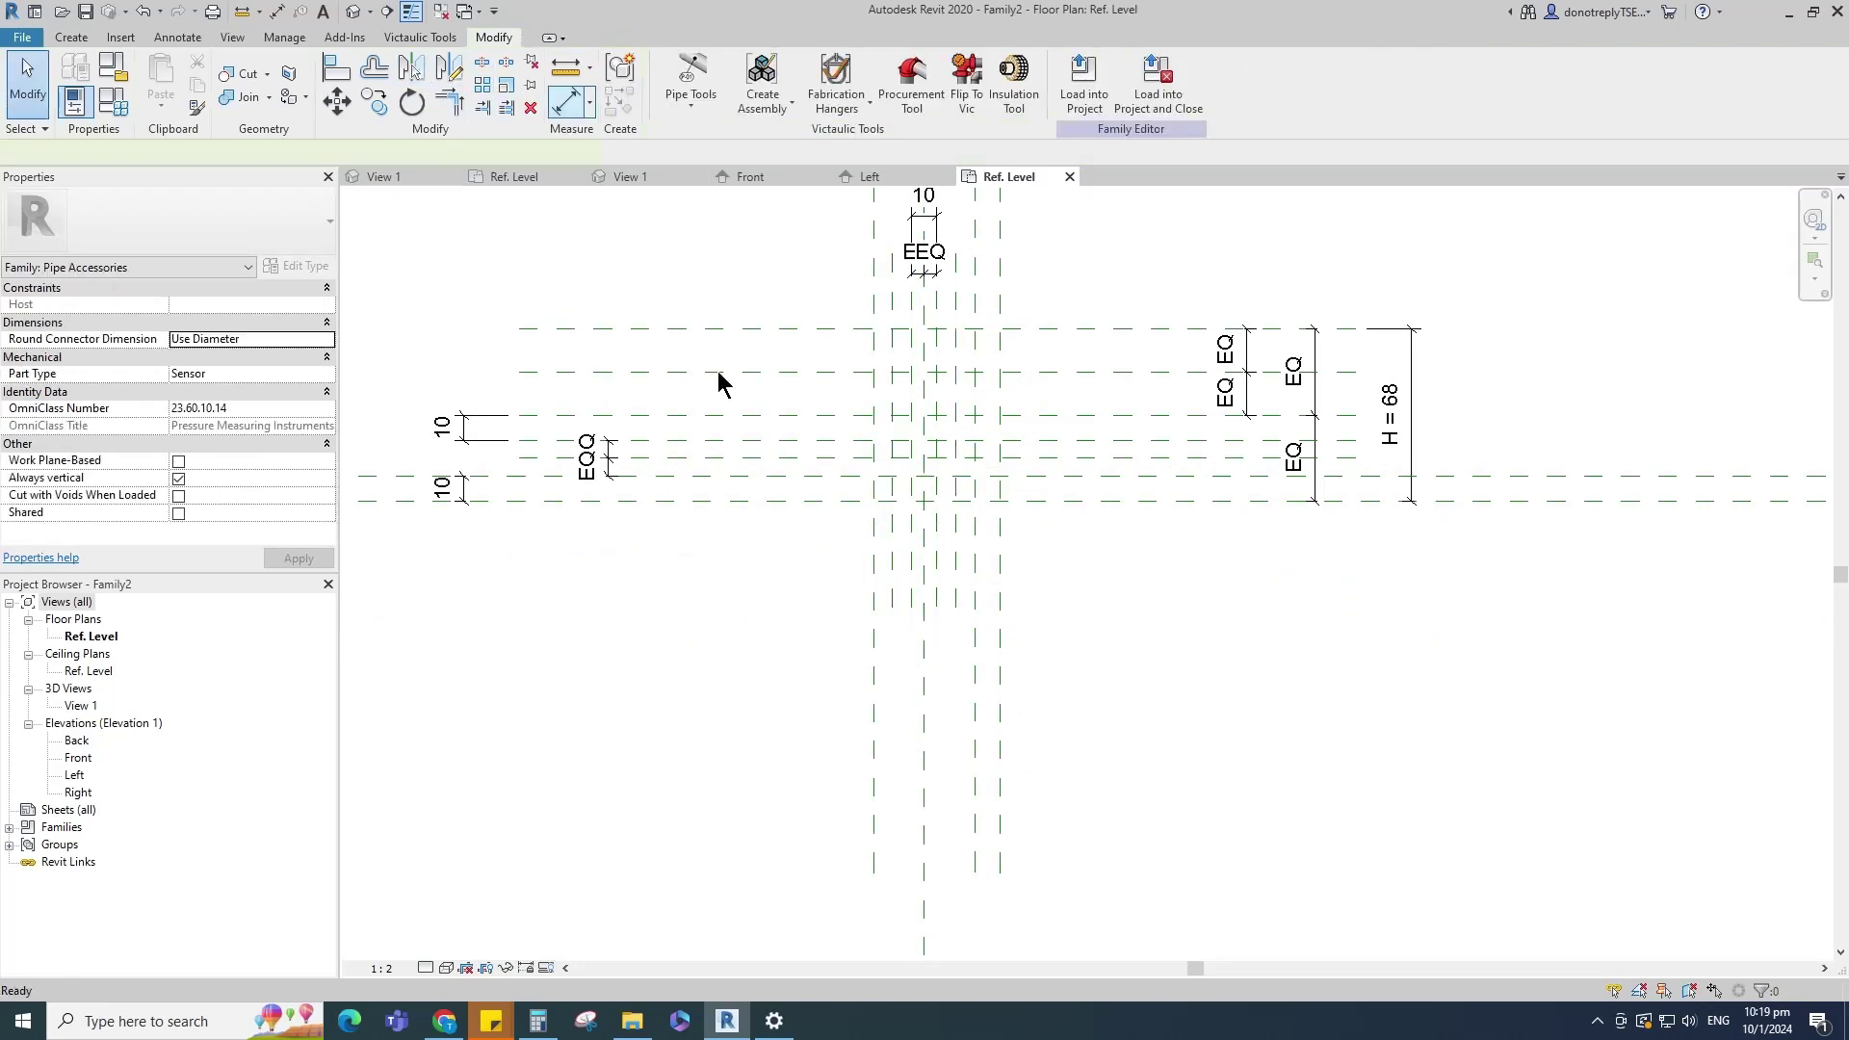
left_click(875, 584)
left_click(893, 583)
left_click(911, 584)
left_click(903, 670)
scroll(961, 631, "up", 2)
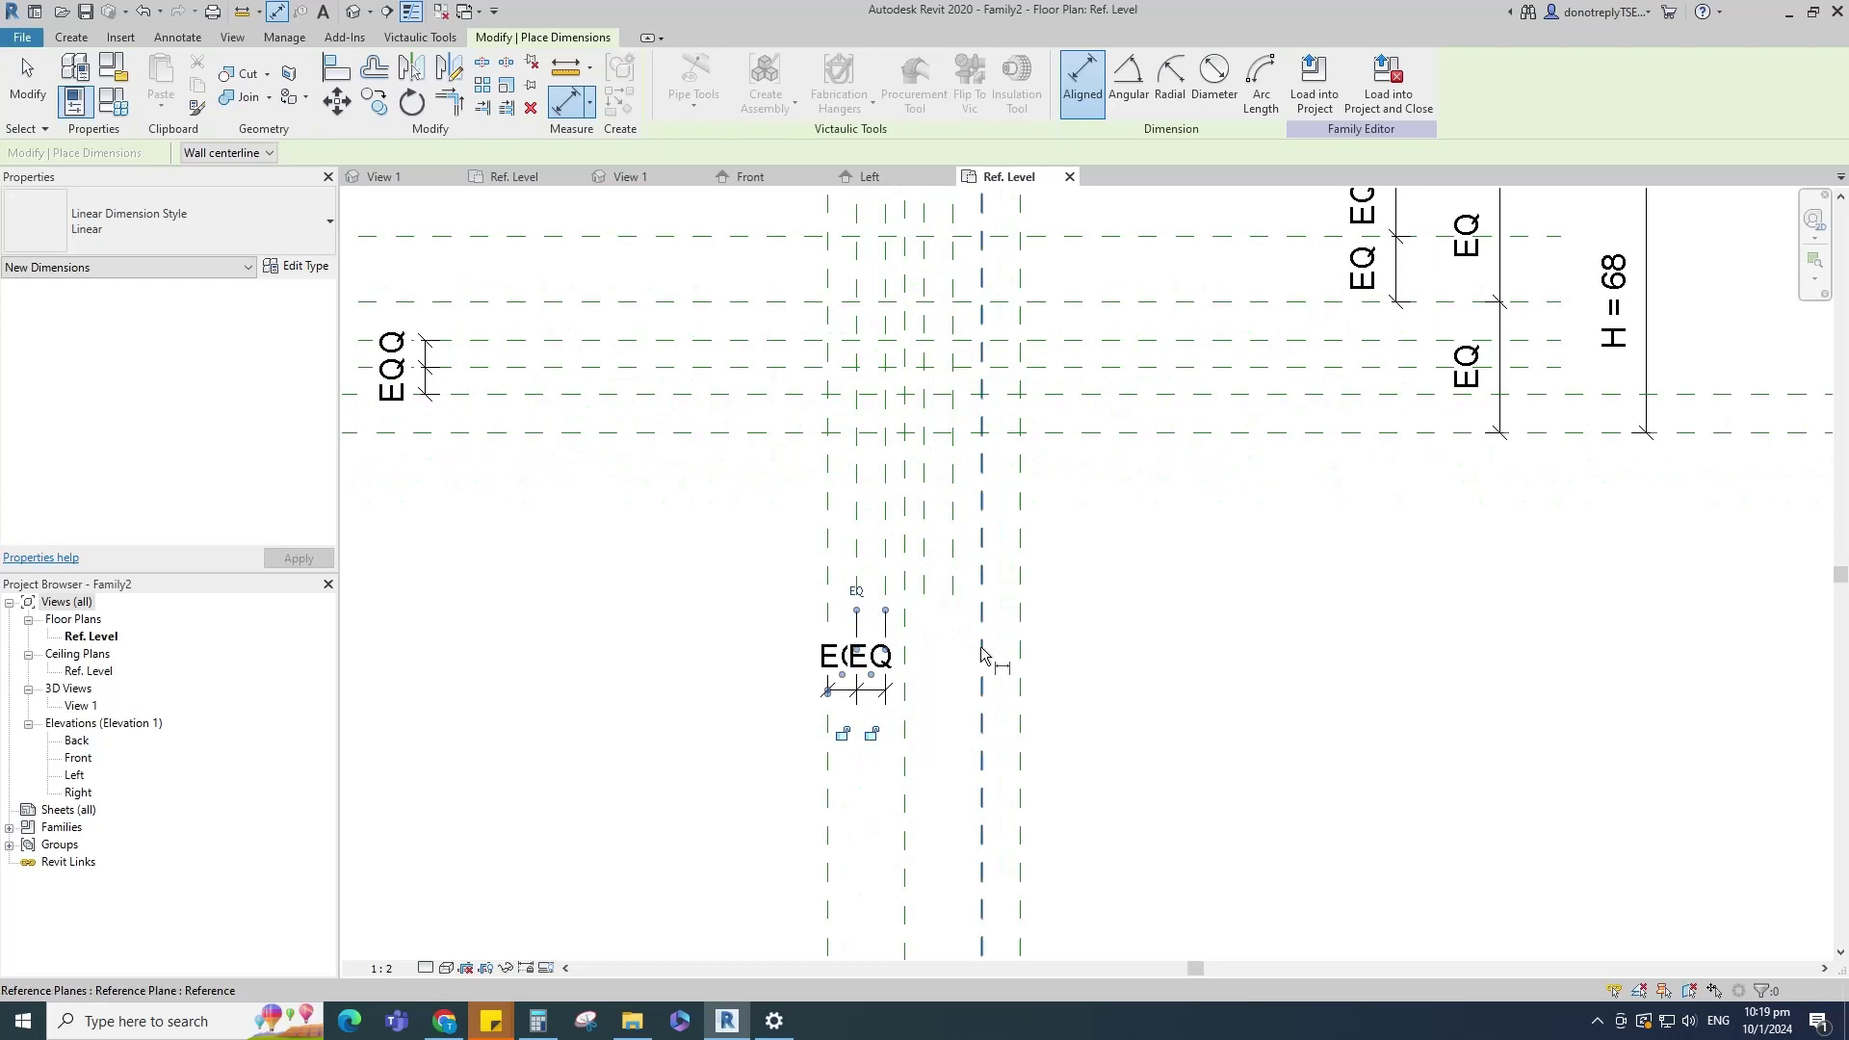
Step: Dimension the matching three vertical planes right of the centre plane in one string and set their spacings equal
left_click(981, 645)
left_click(953, 583)
left_click(924, 570)
left_click(937, 691)
left_click(954, 593)
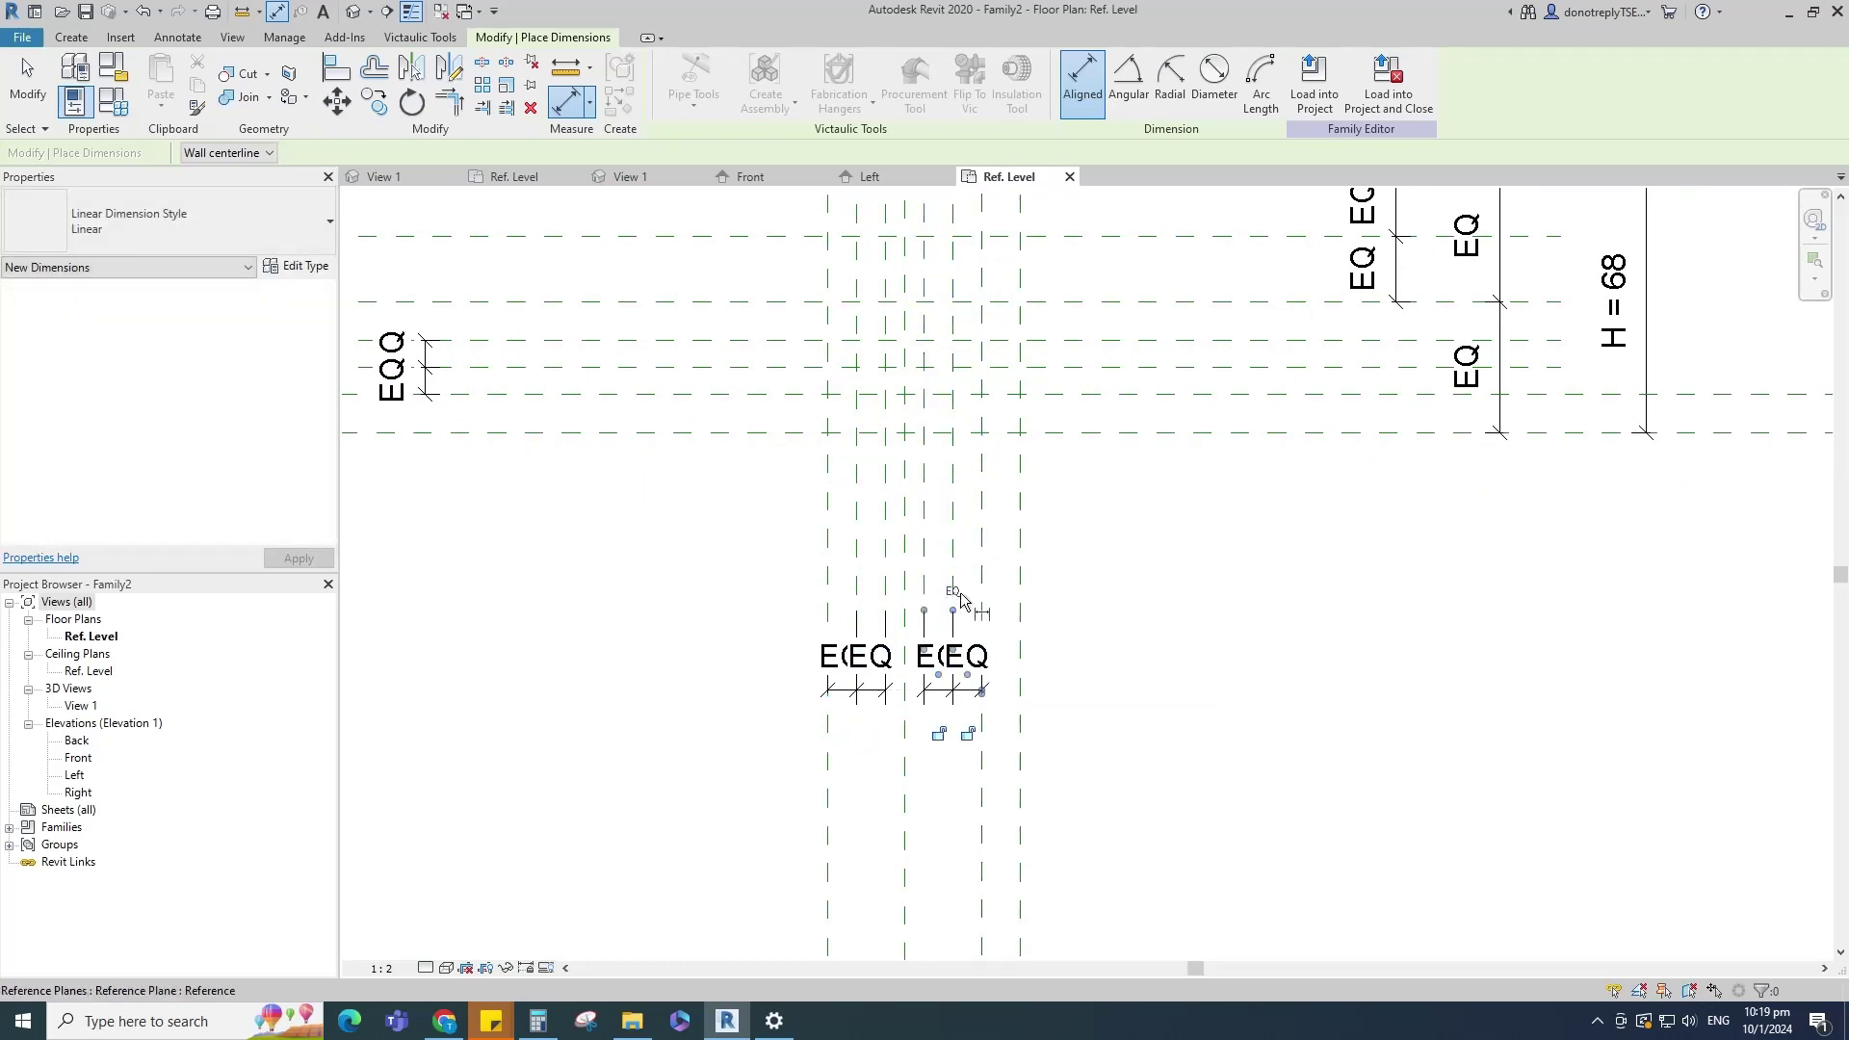
key("Escape")
key("Escape")
Step: Create vertical reference planes offset 4 mm within each equal spacing on both sides of the vertical centre plane
scroll(1099, 812, "down", 2)
scroll(953, 676, "up", 1)
key("r")
key("p")
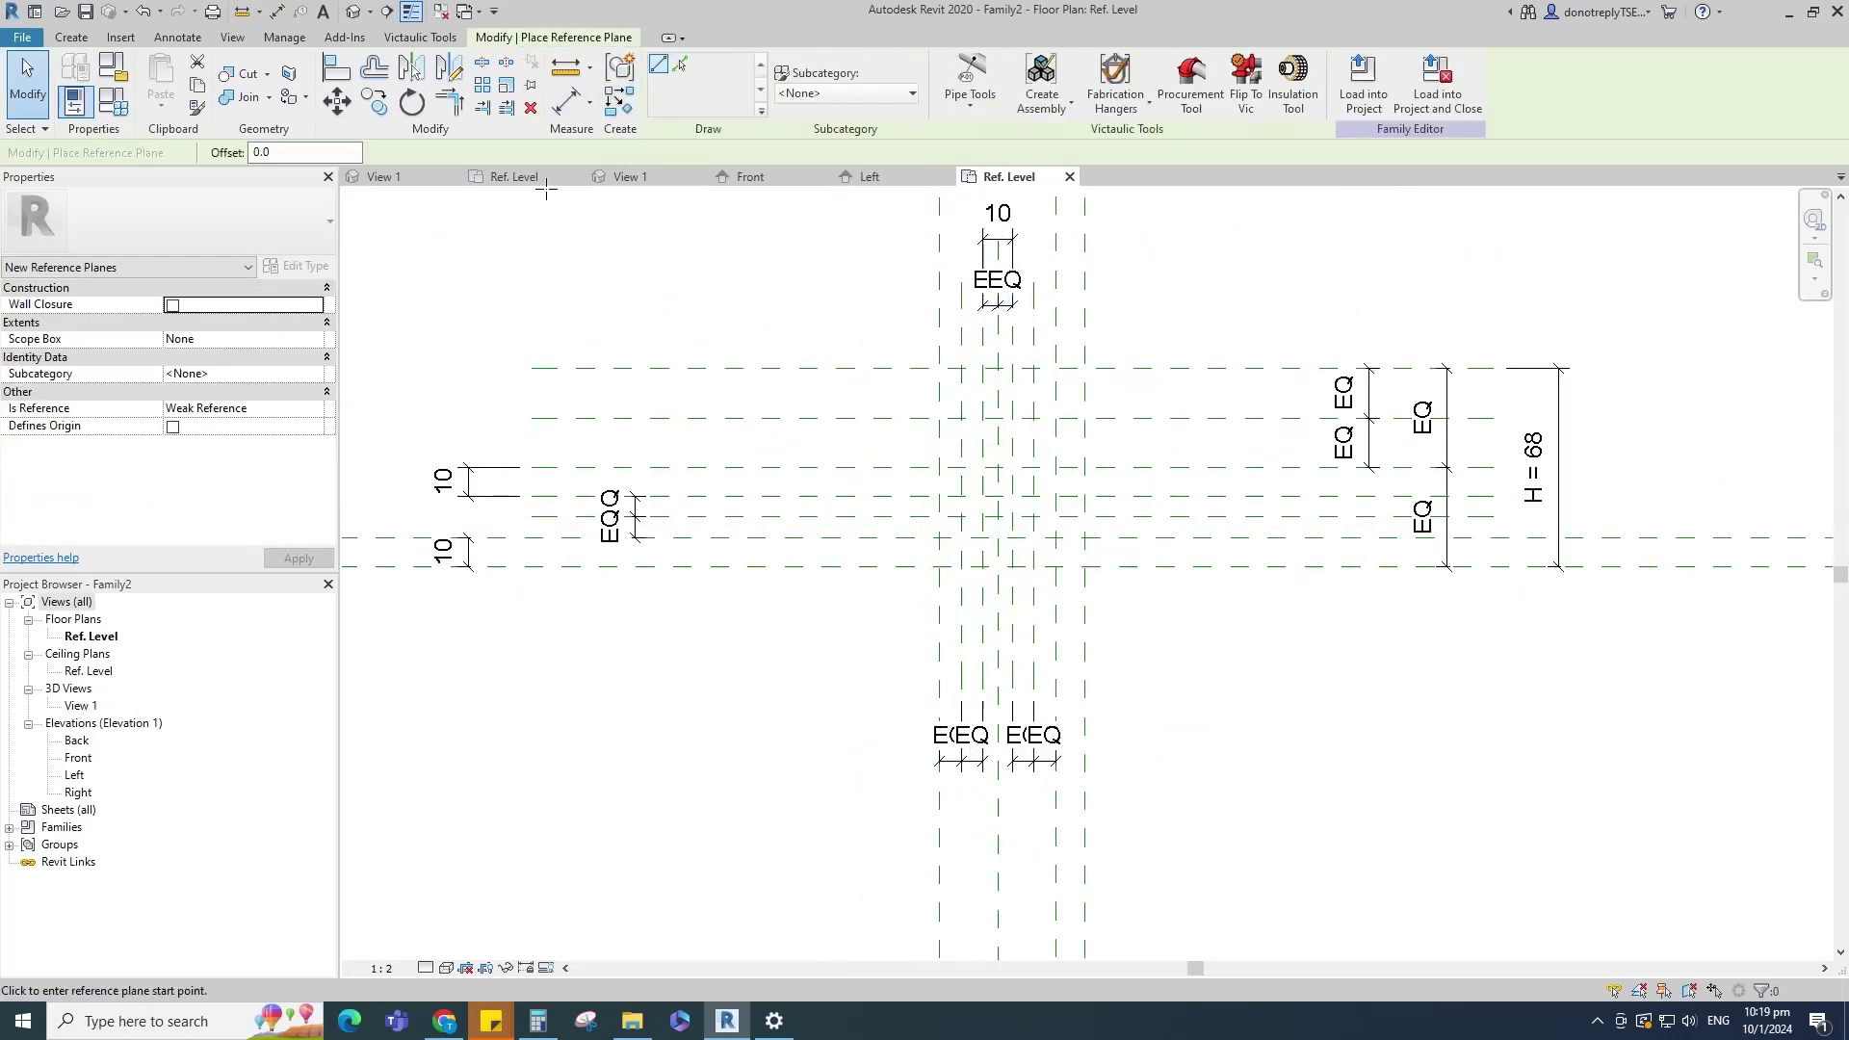
type("4")
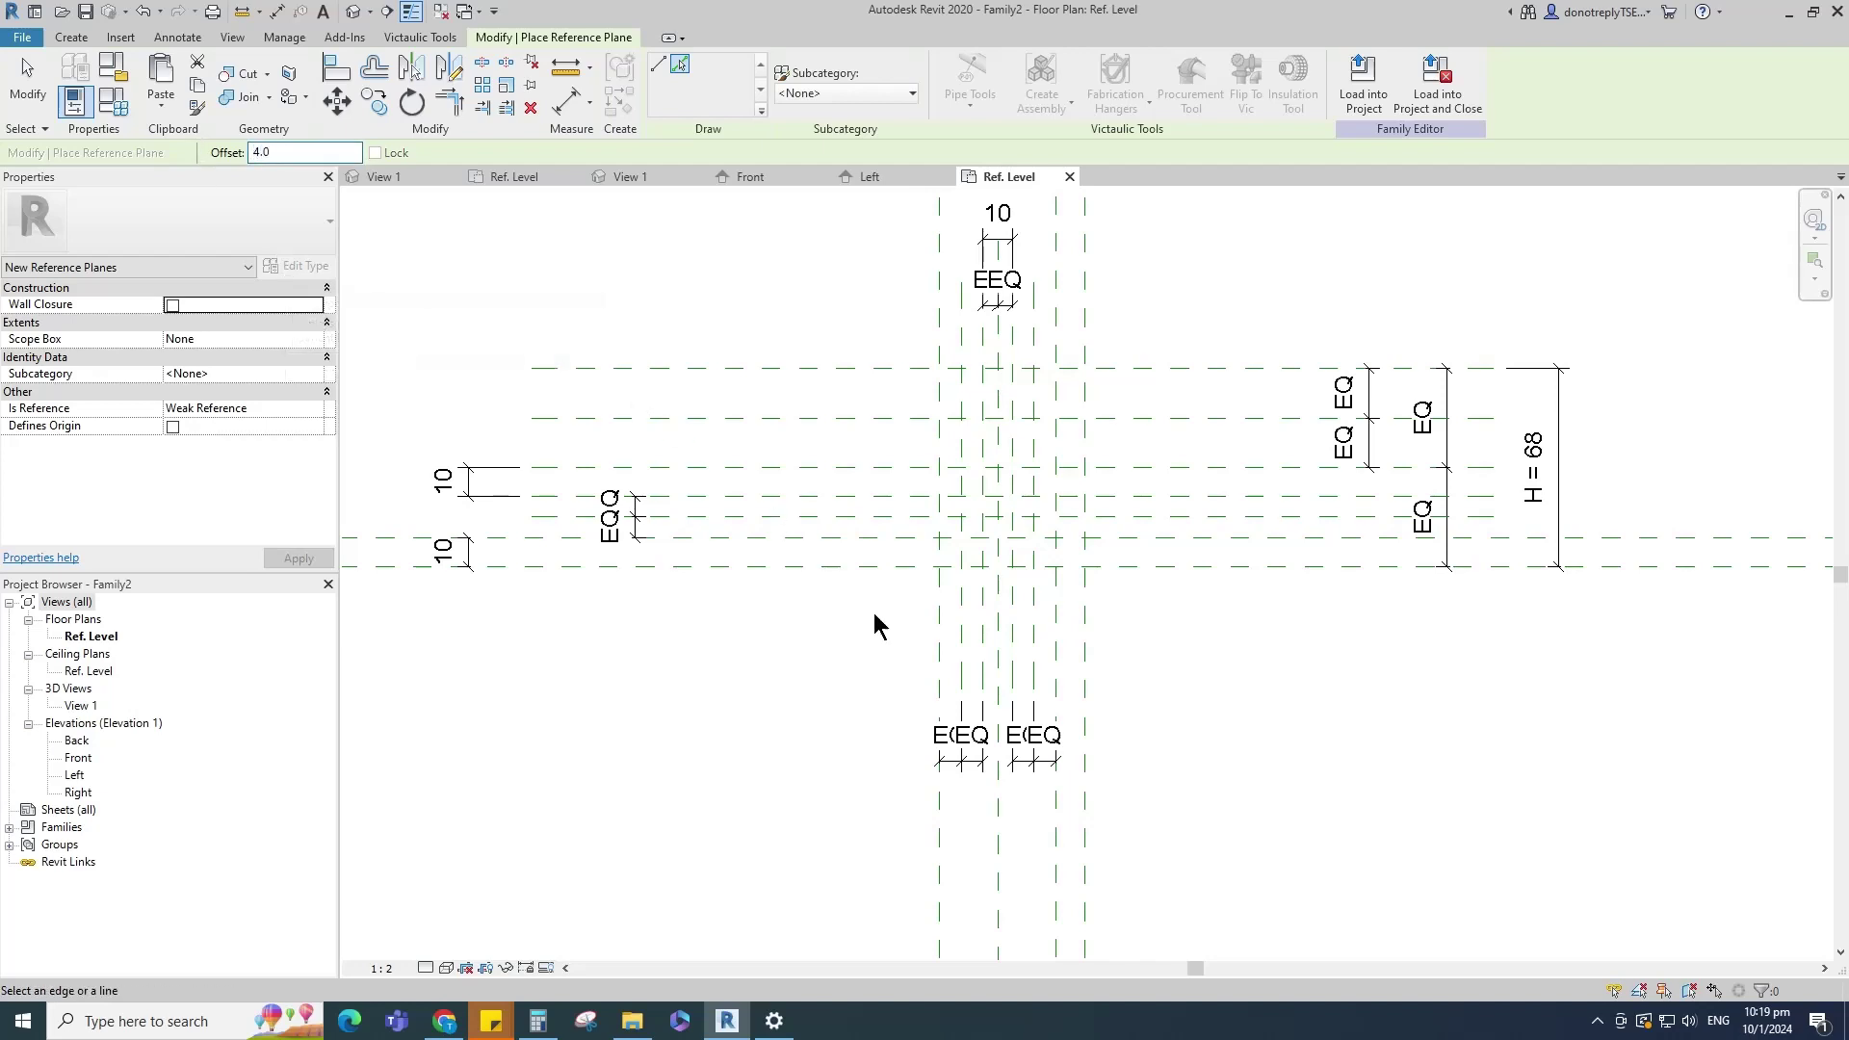
scroll(995, 636, "up", 2)
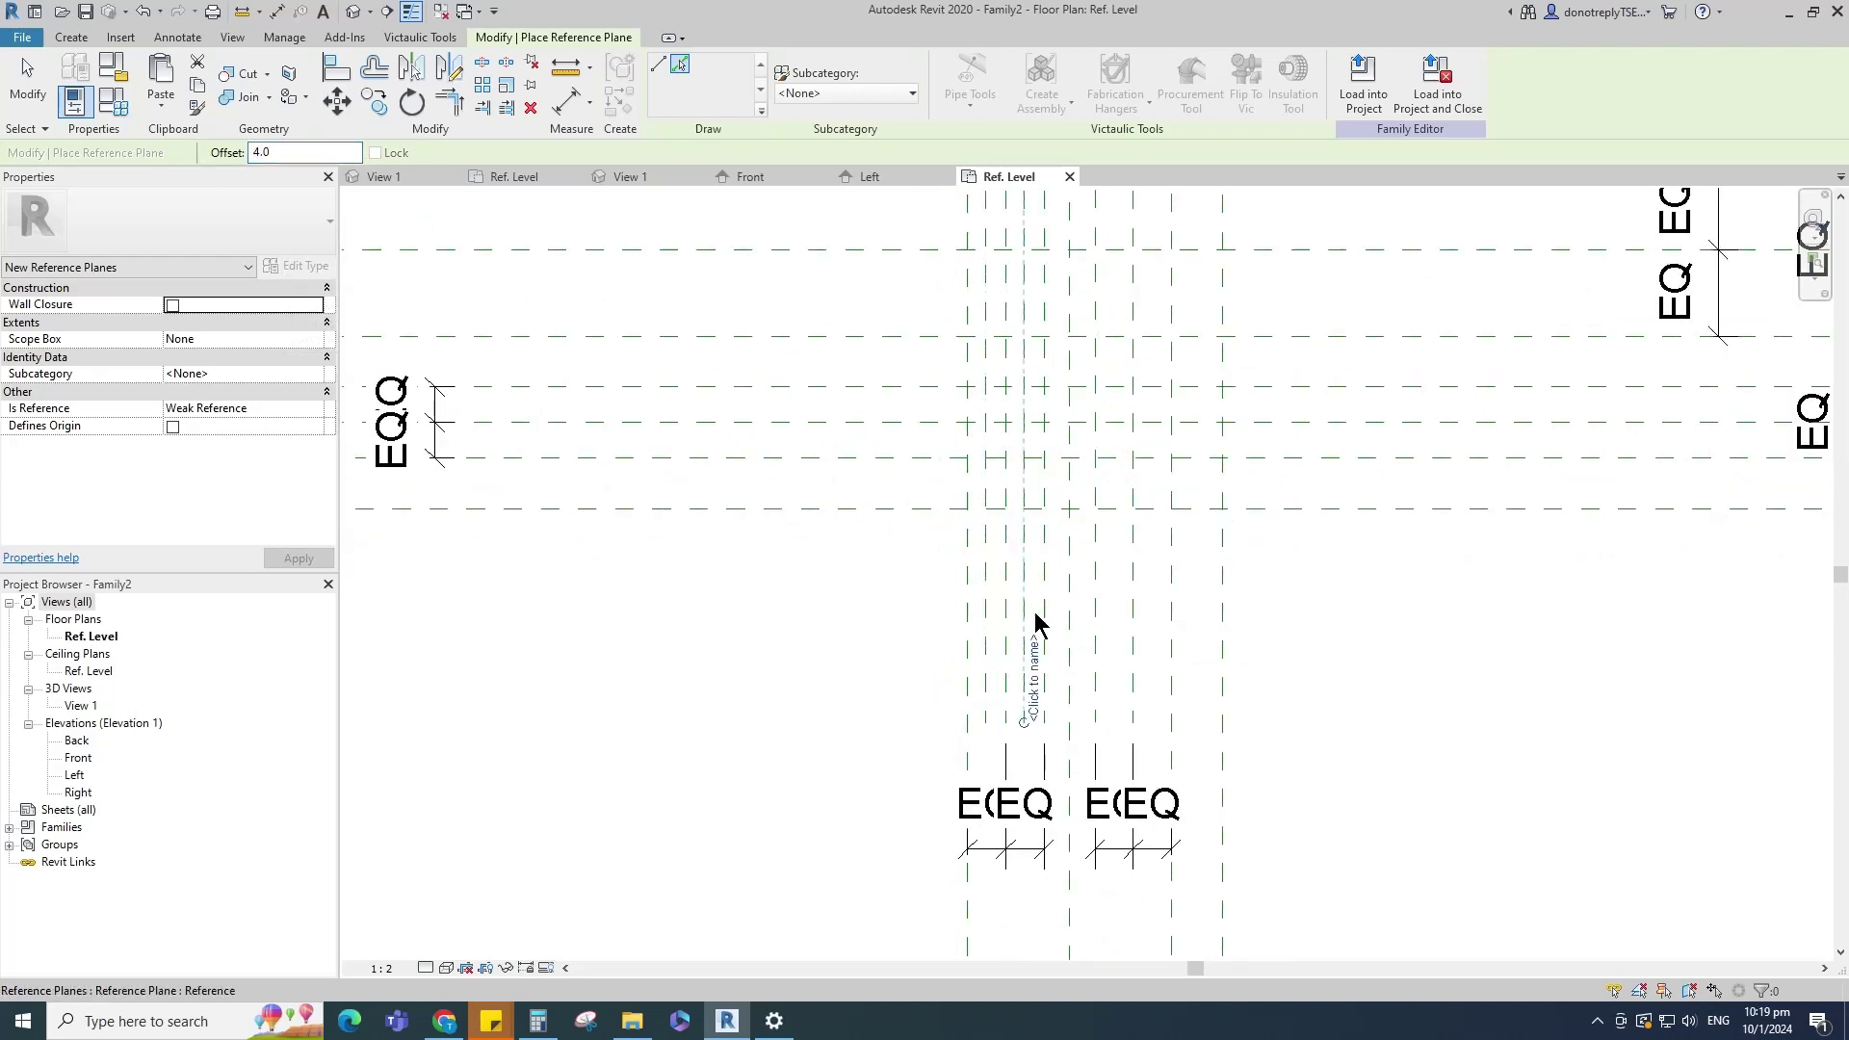
Step: Dimension the three outermost vertical planes left of the centre plane in one string and set their spacings equal
key("d")
key("i")
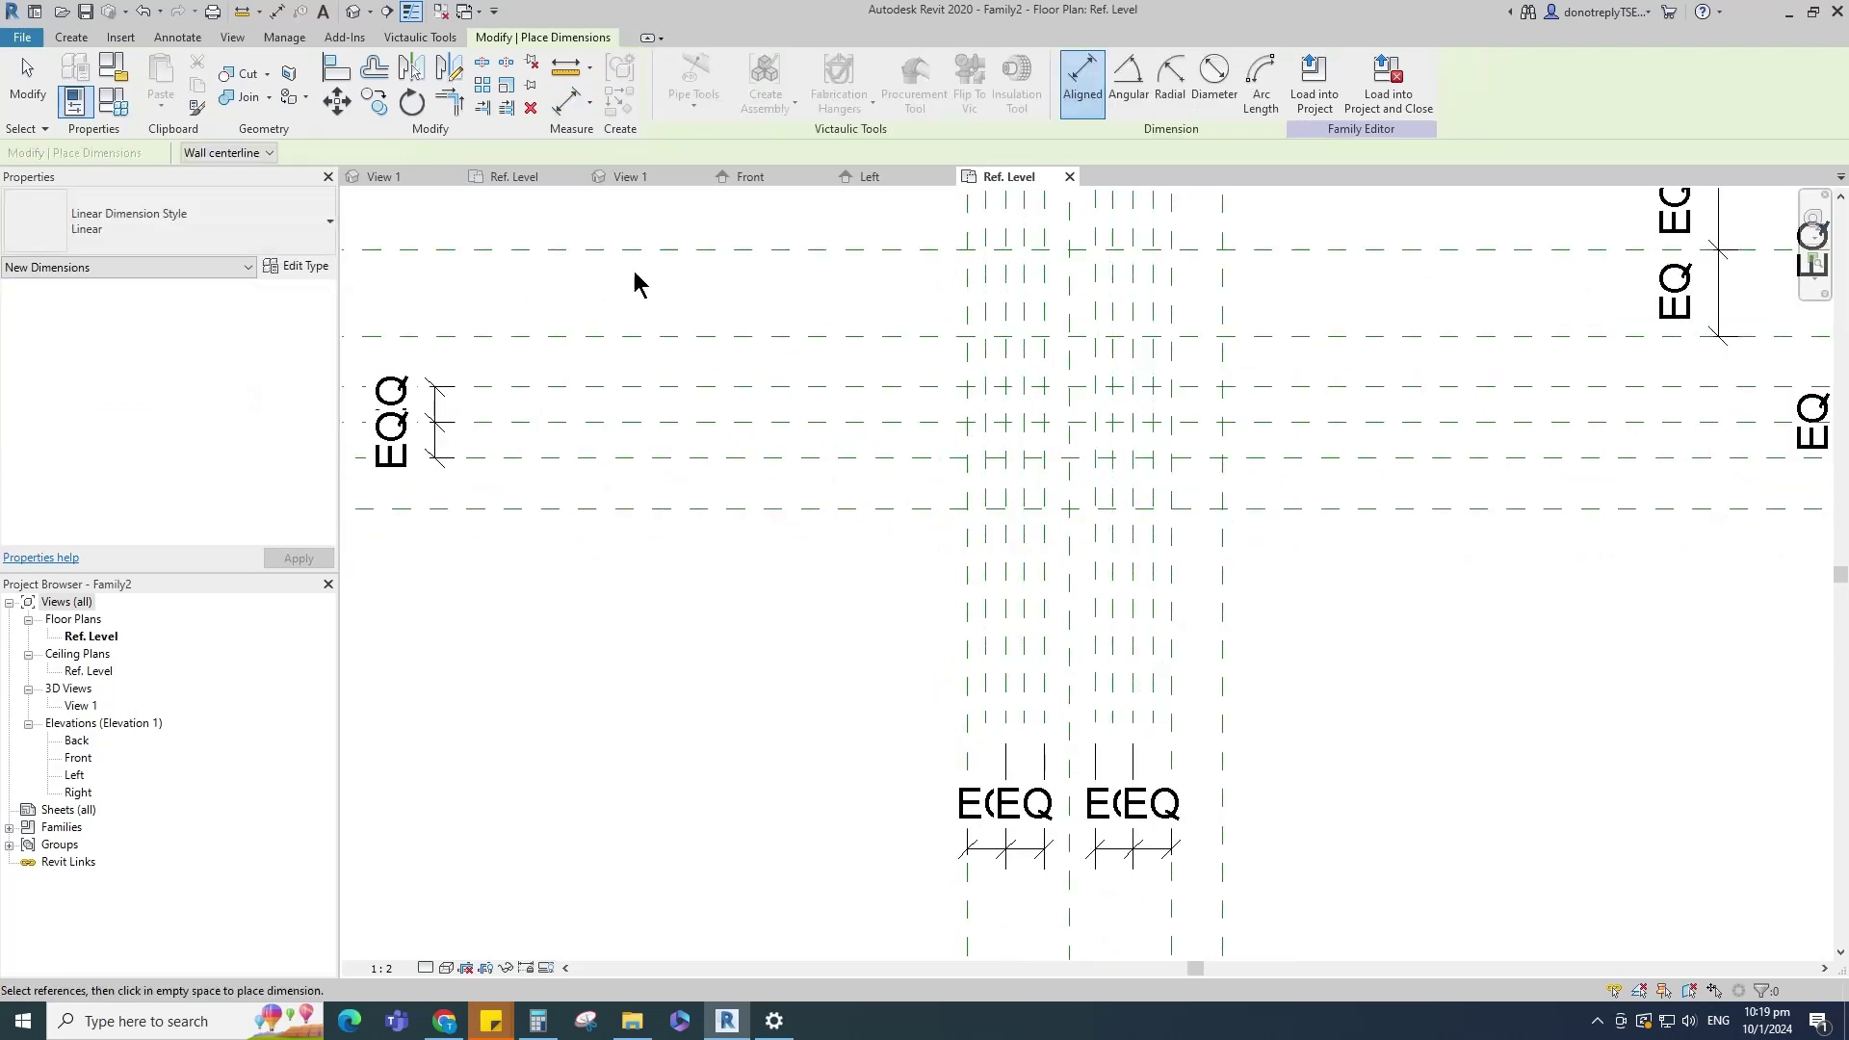
left_click(941, 686)
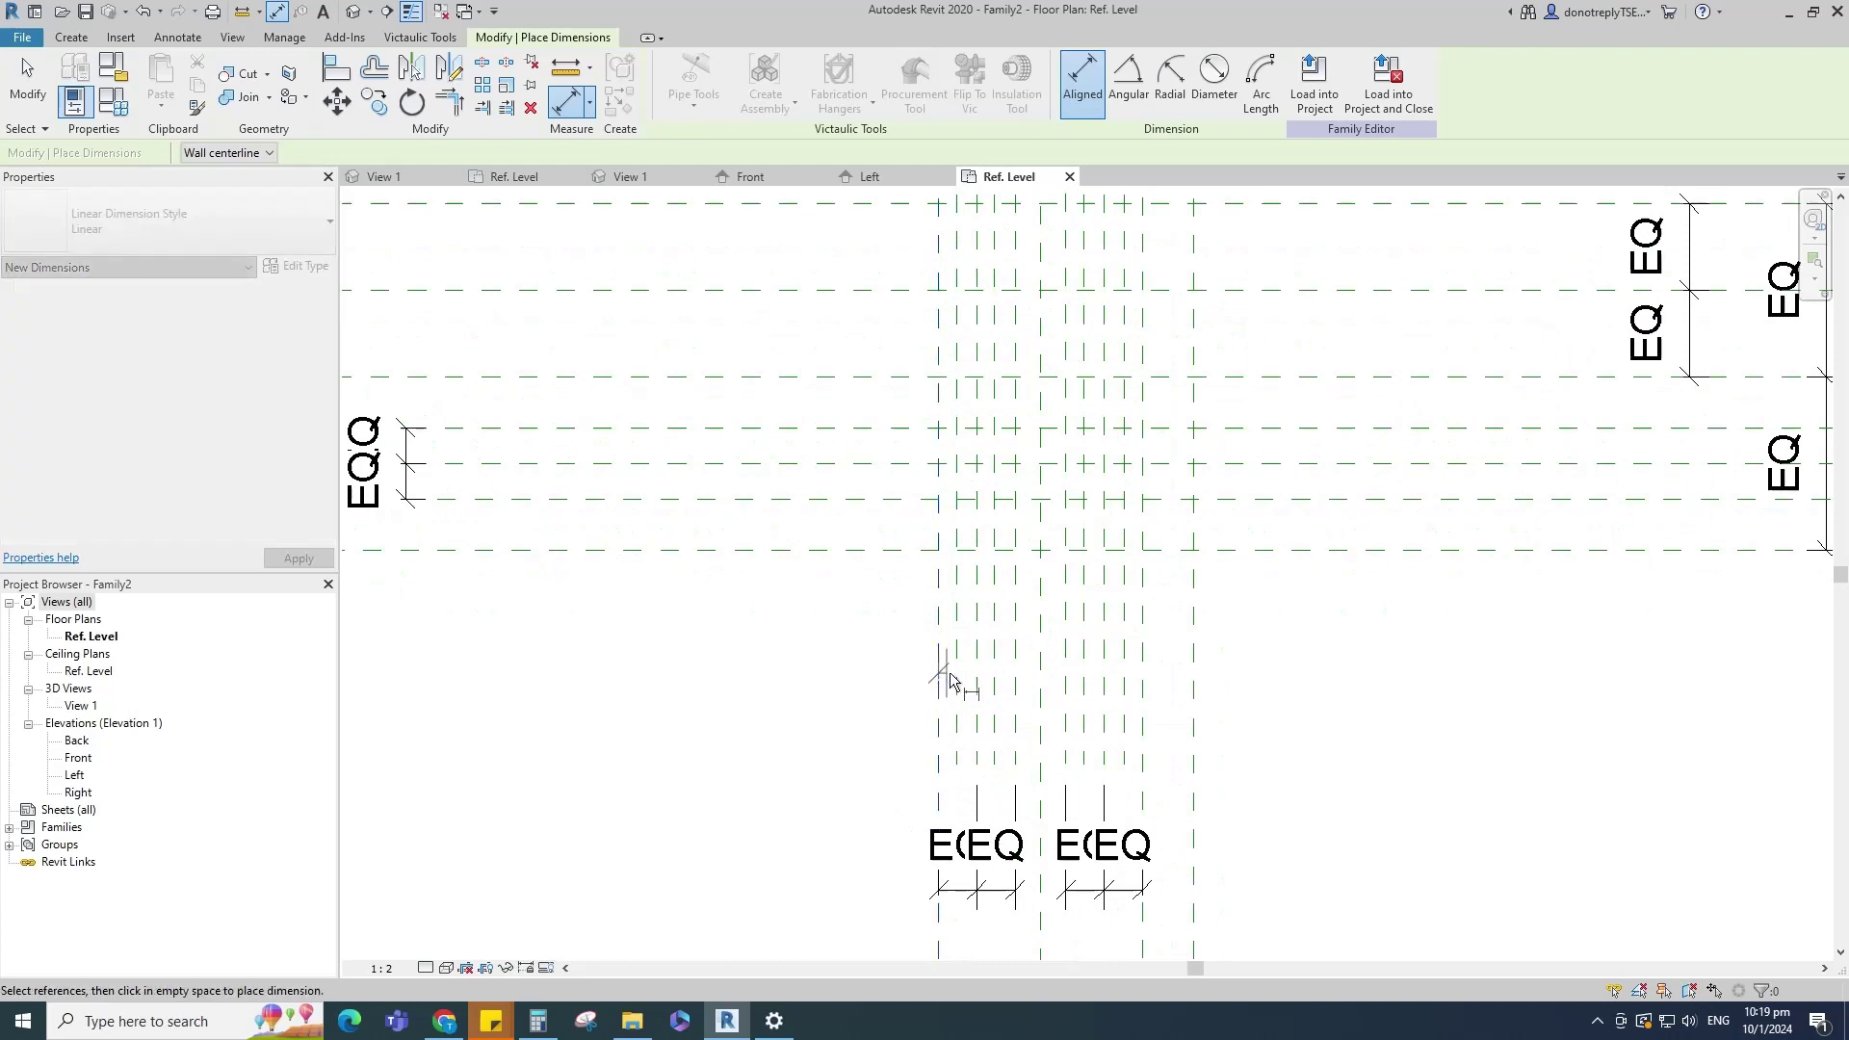
left_click(871, 684)
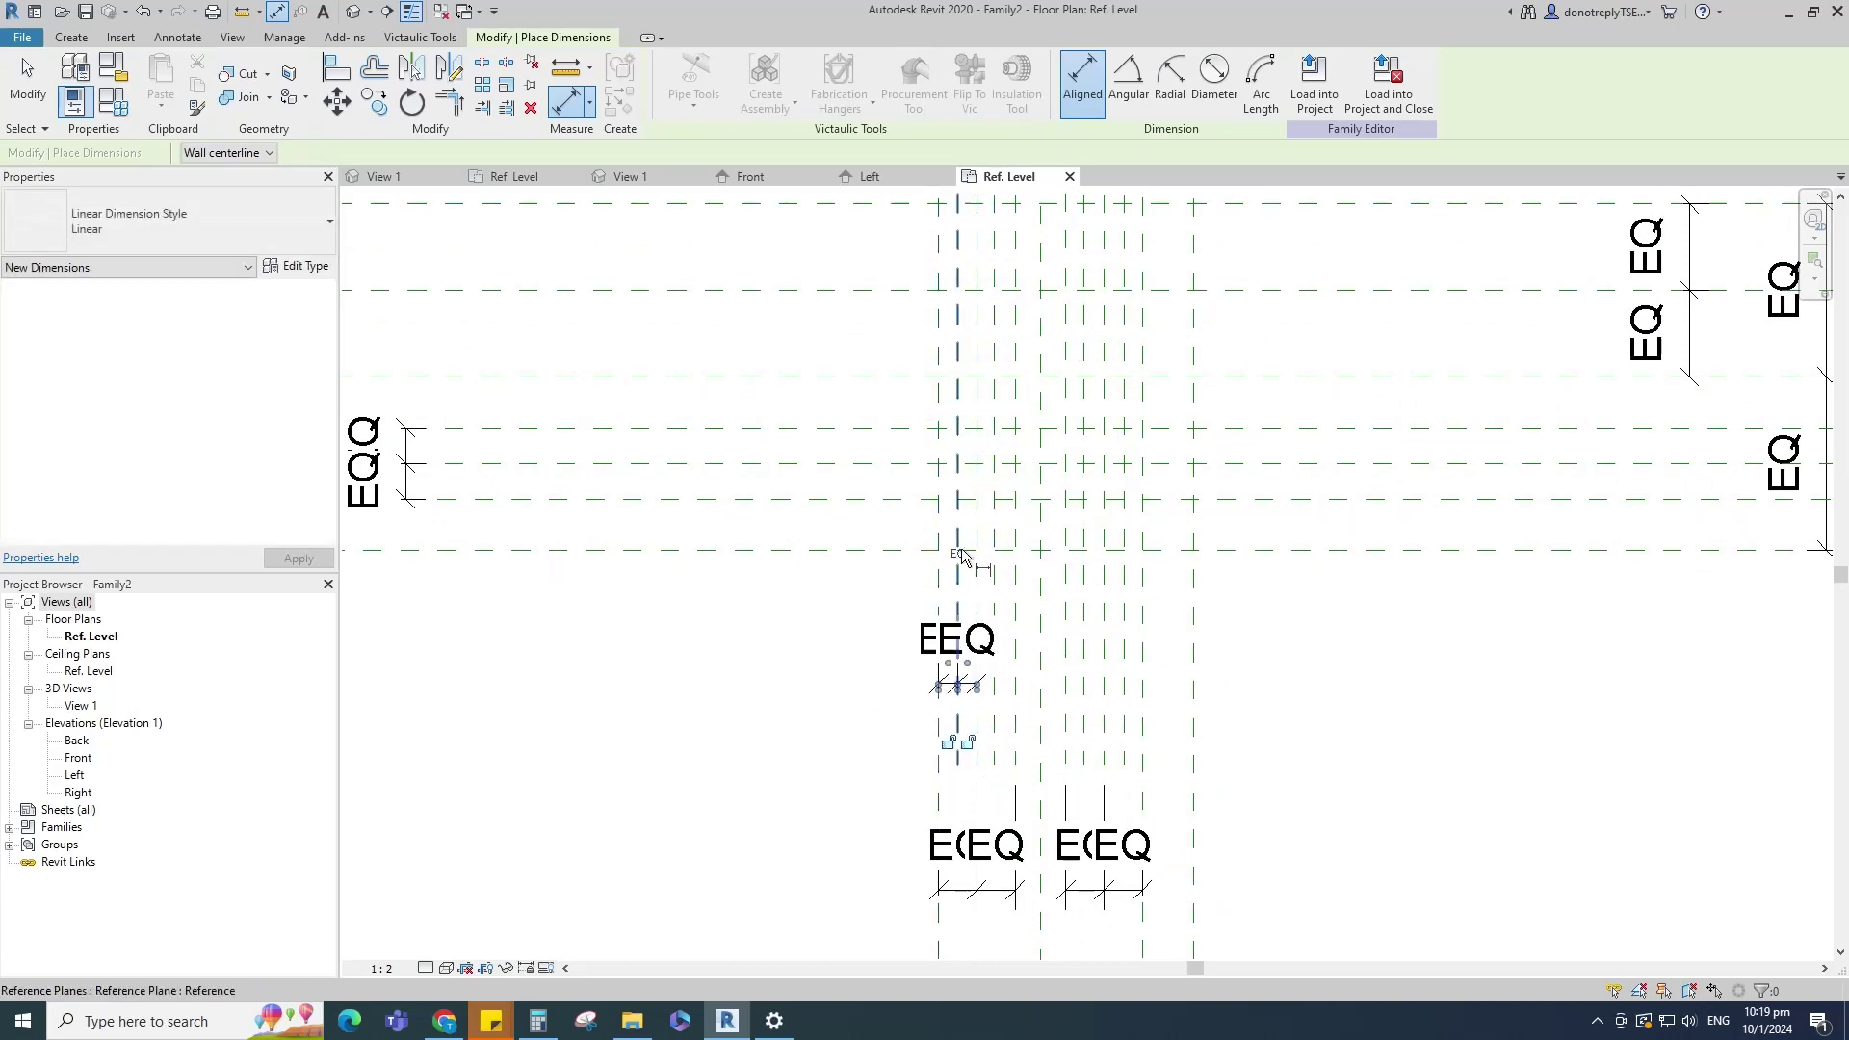
Step: Dimension the three outermost vertical planes right of the centre plane in one string and set their spacings equal
left_click(1123, 705)
left_click(1105, 711)
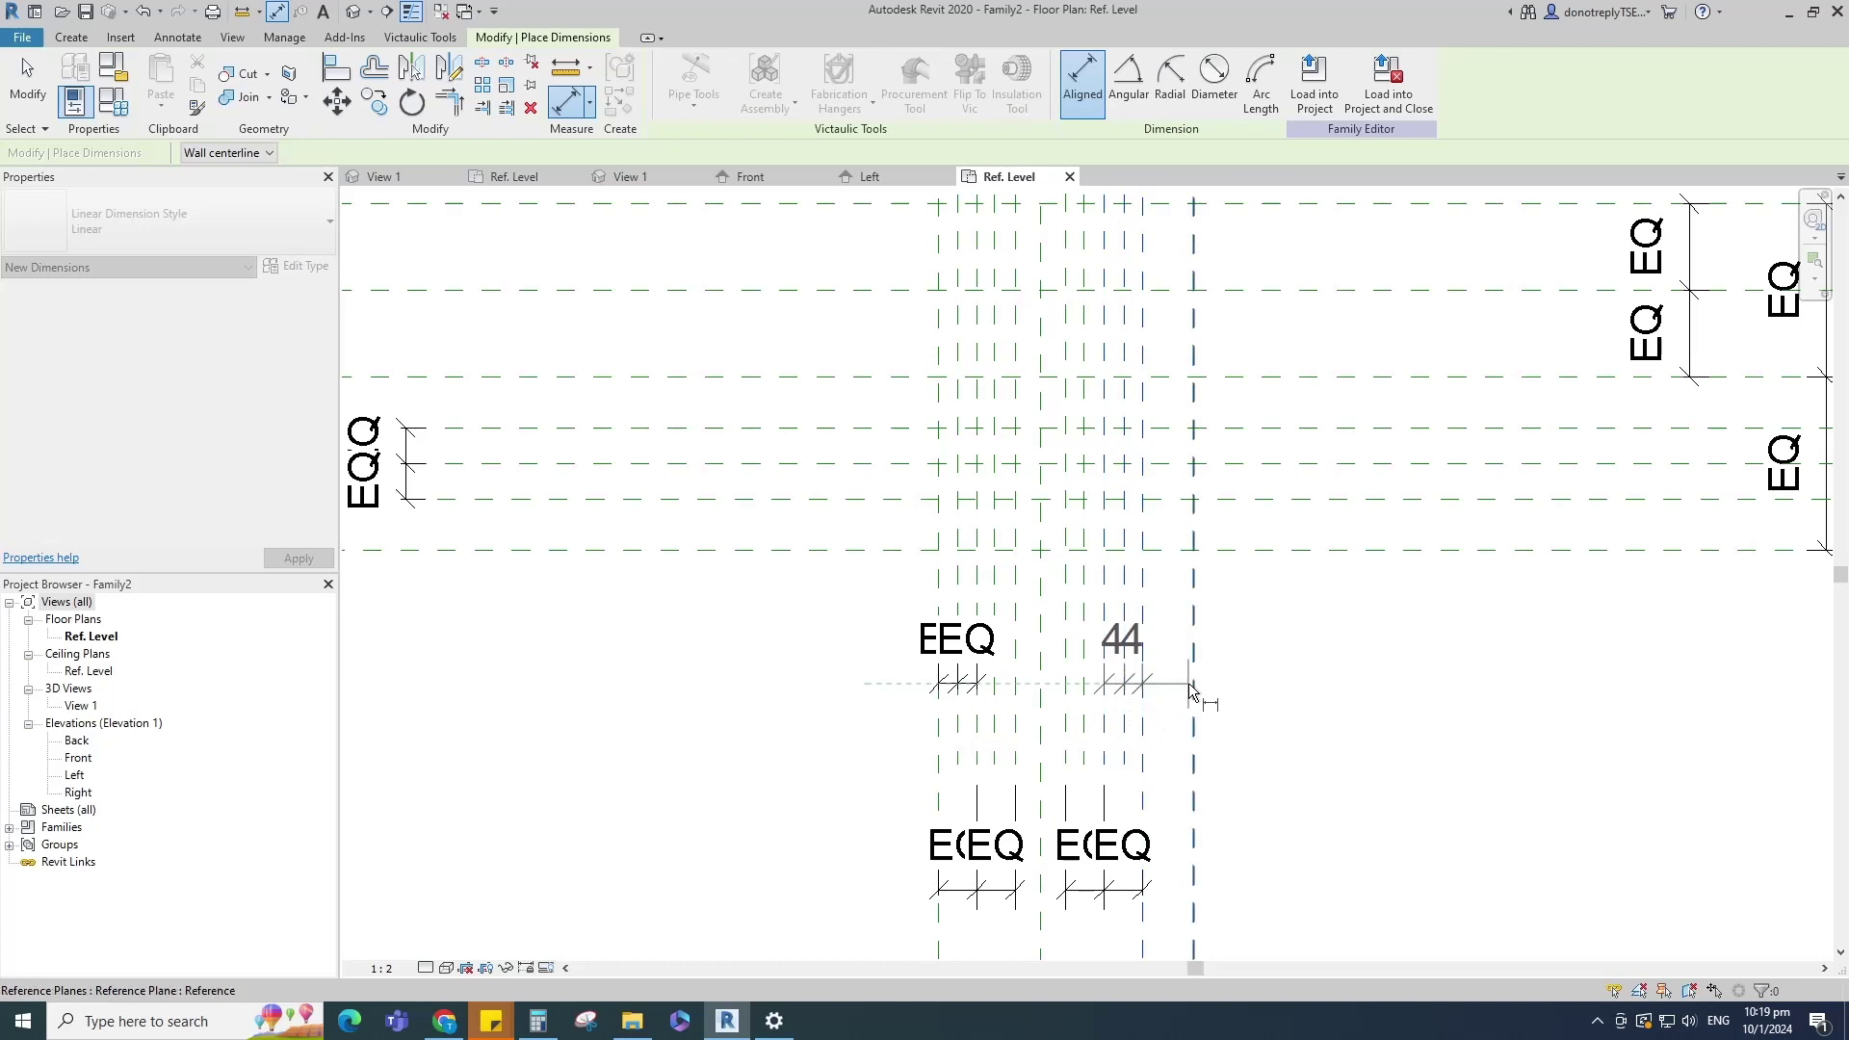
left_click(1215, 684)
left_click(1123, 595)
scroll(1023, 809, "down", 2)
scroll(1146, 414, "up", 2)
scroll(1059, 405, "down", 1)
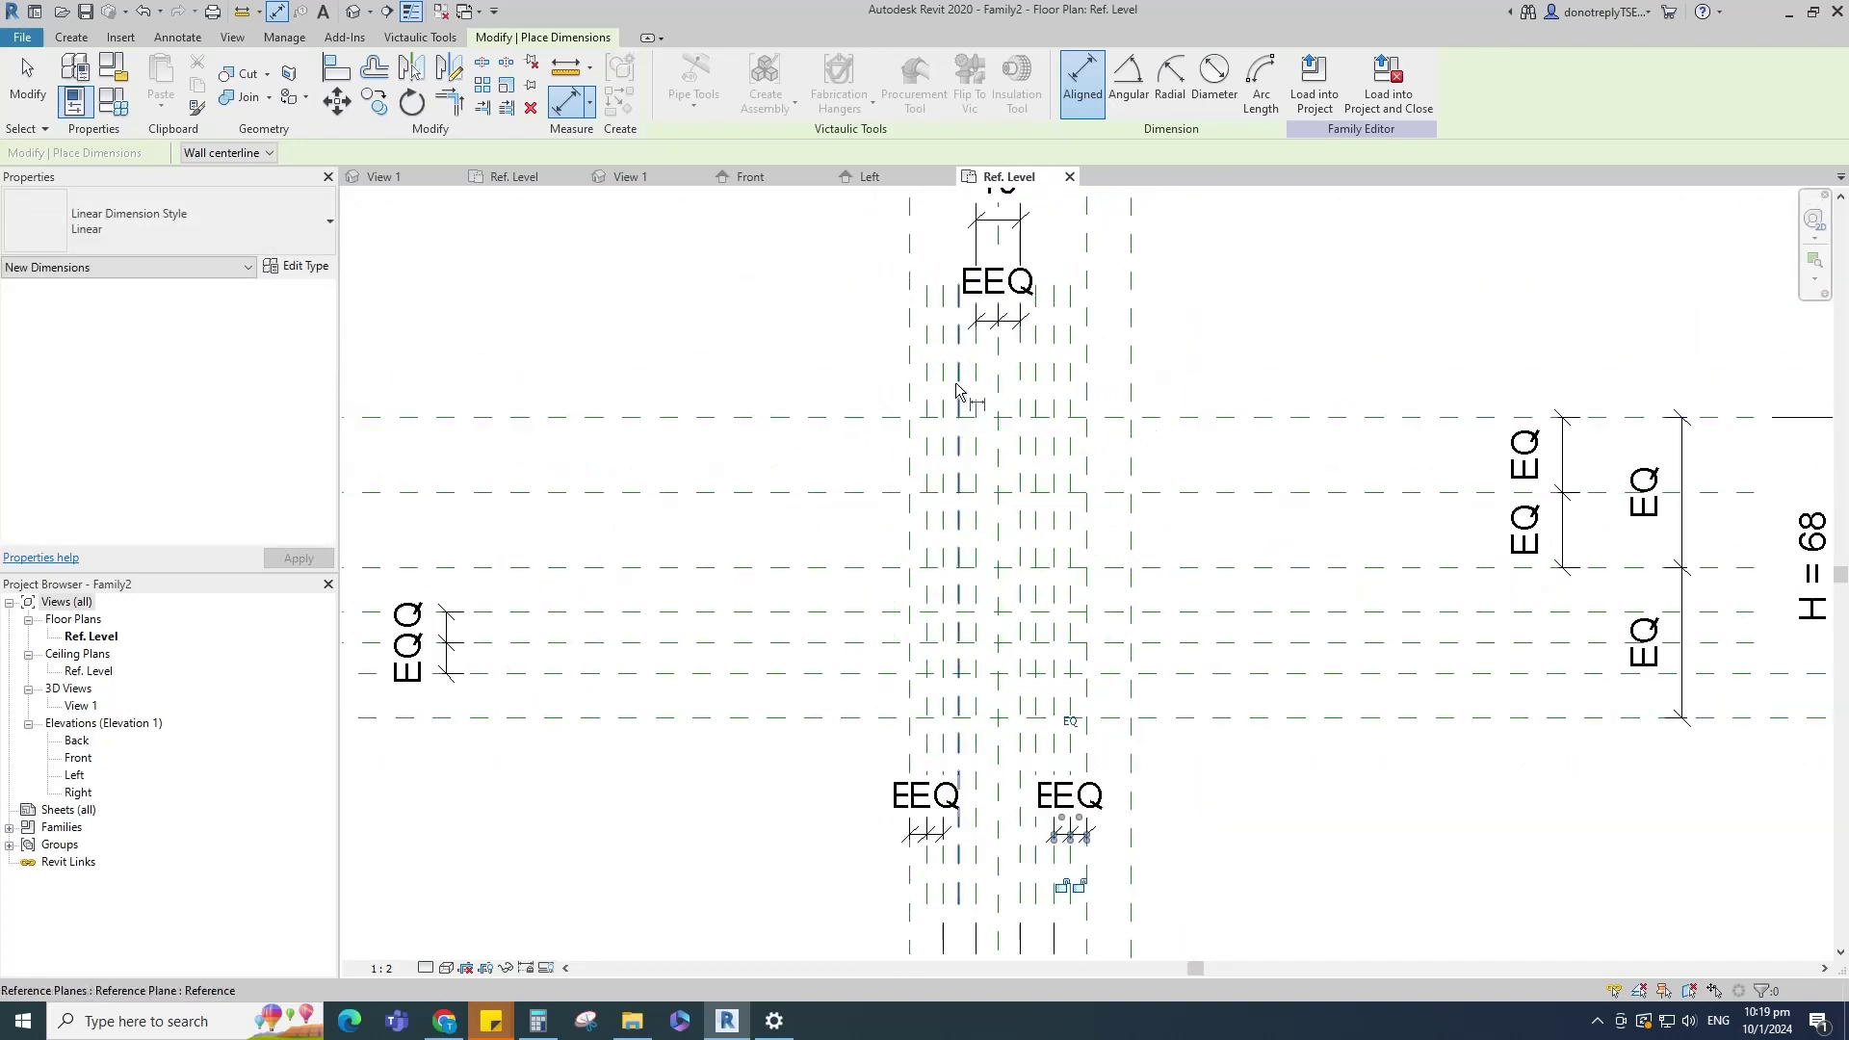
Step: Dimension the three innermost vertical planes left of the centre plane in one string and set their spacings equal
left_click(945, 385)
left_click(960, 386)
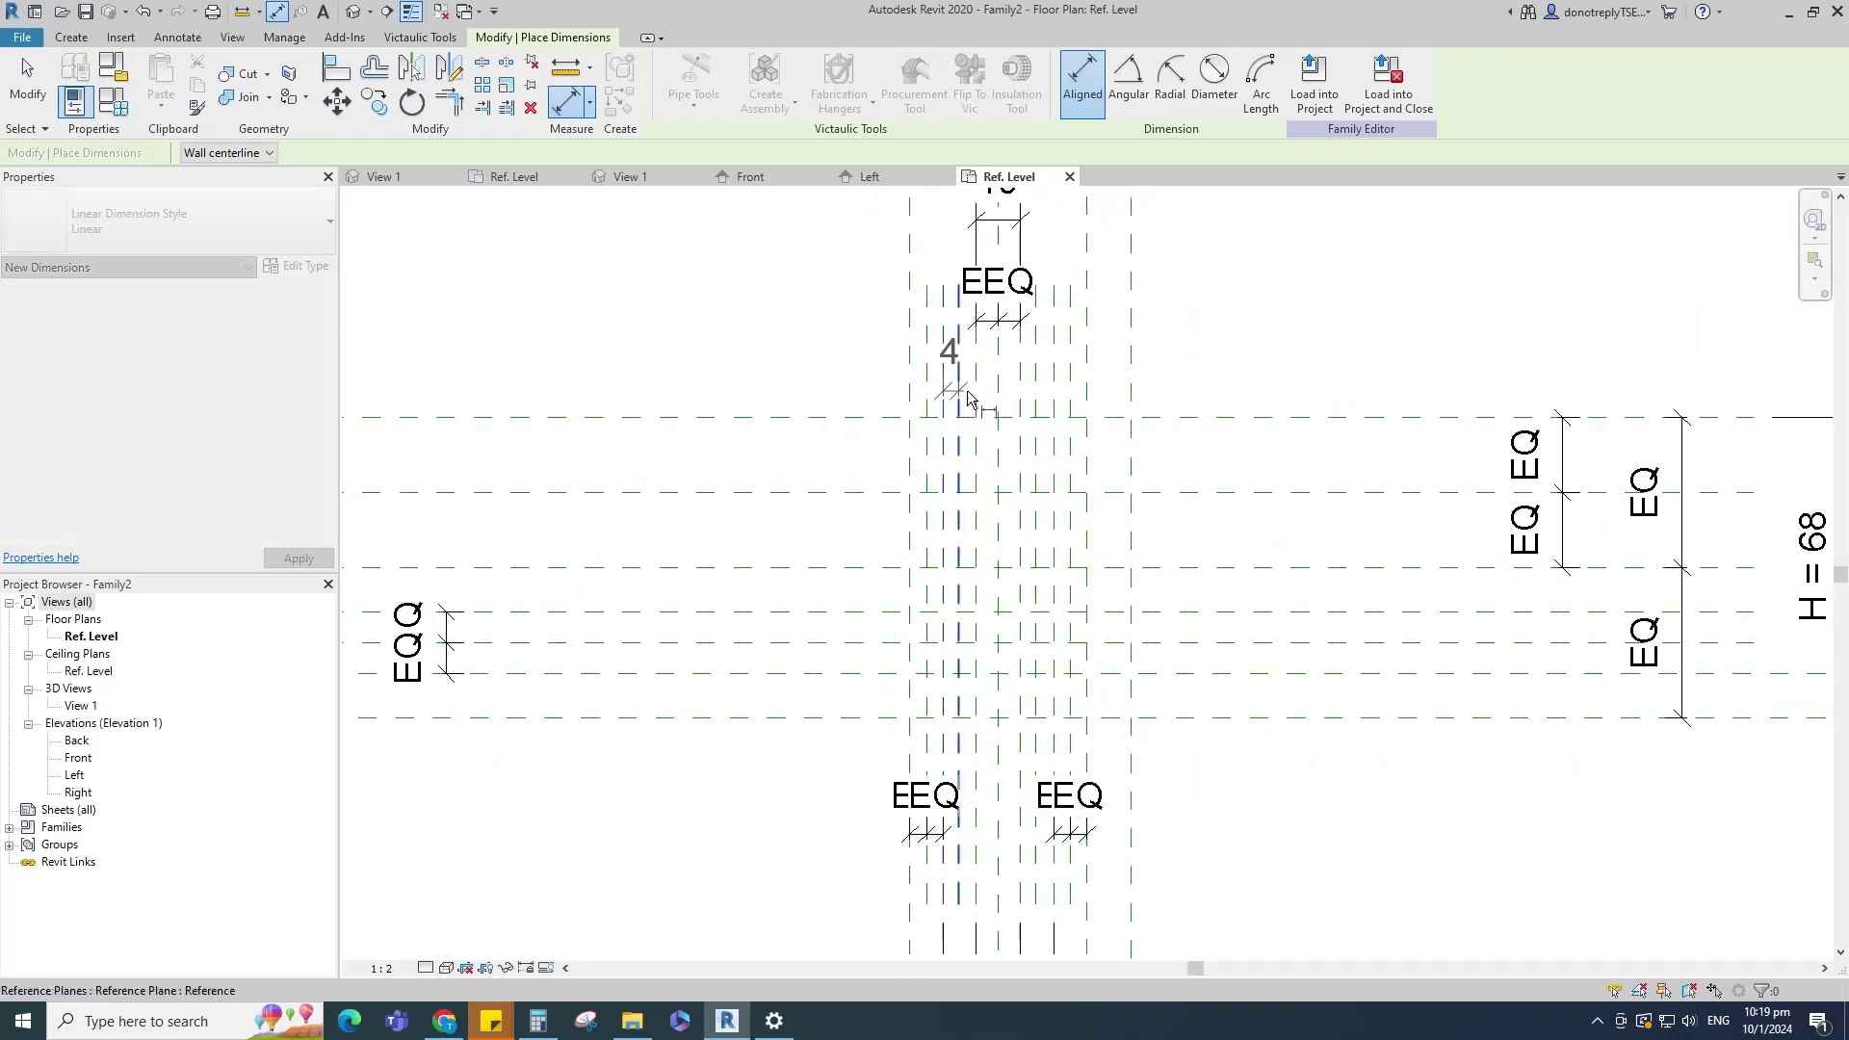
left_click(975, 387)
left_click(986, 386)
left_click(958, 275)
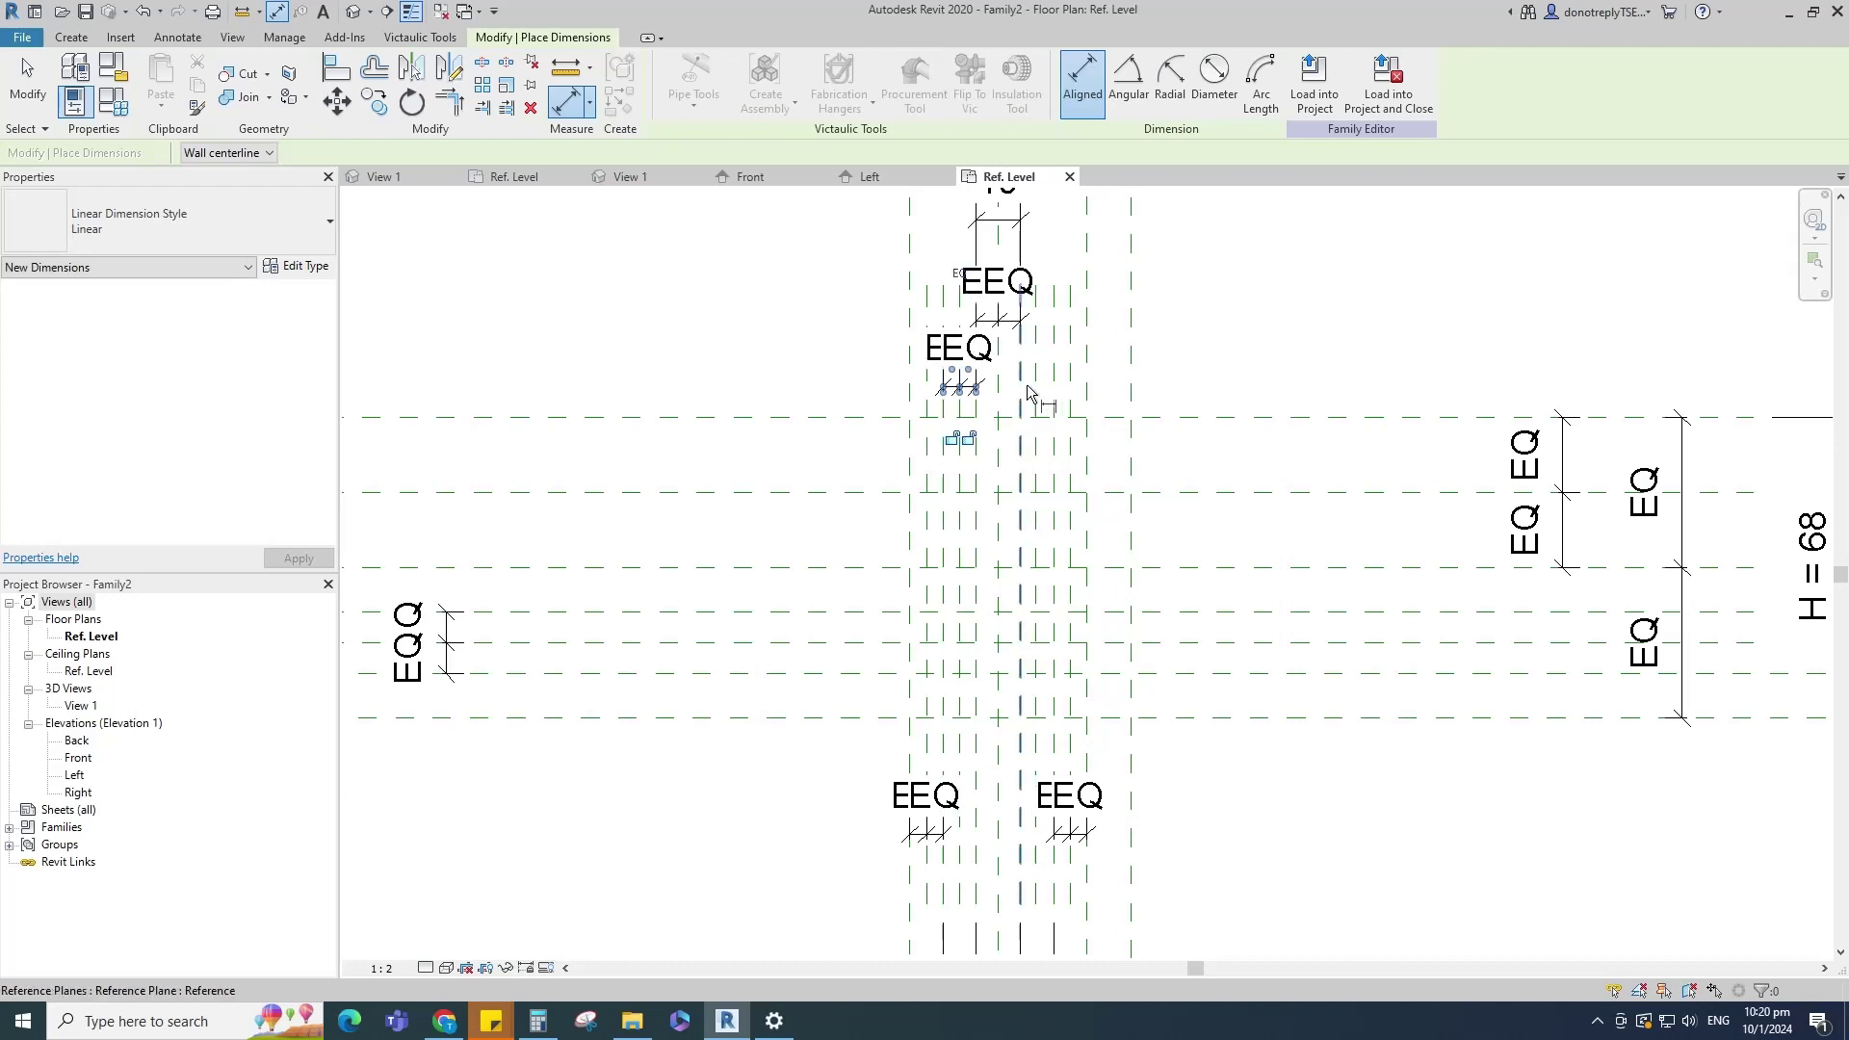
Step: Dimension the three innermost vertical planes right of the centre plane in one string and set their spacings equal
left_click(1021, 386)
left_click(1036, 387)
left_click(1054, 388)
left_click(1077, 387)
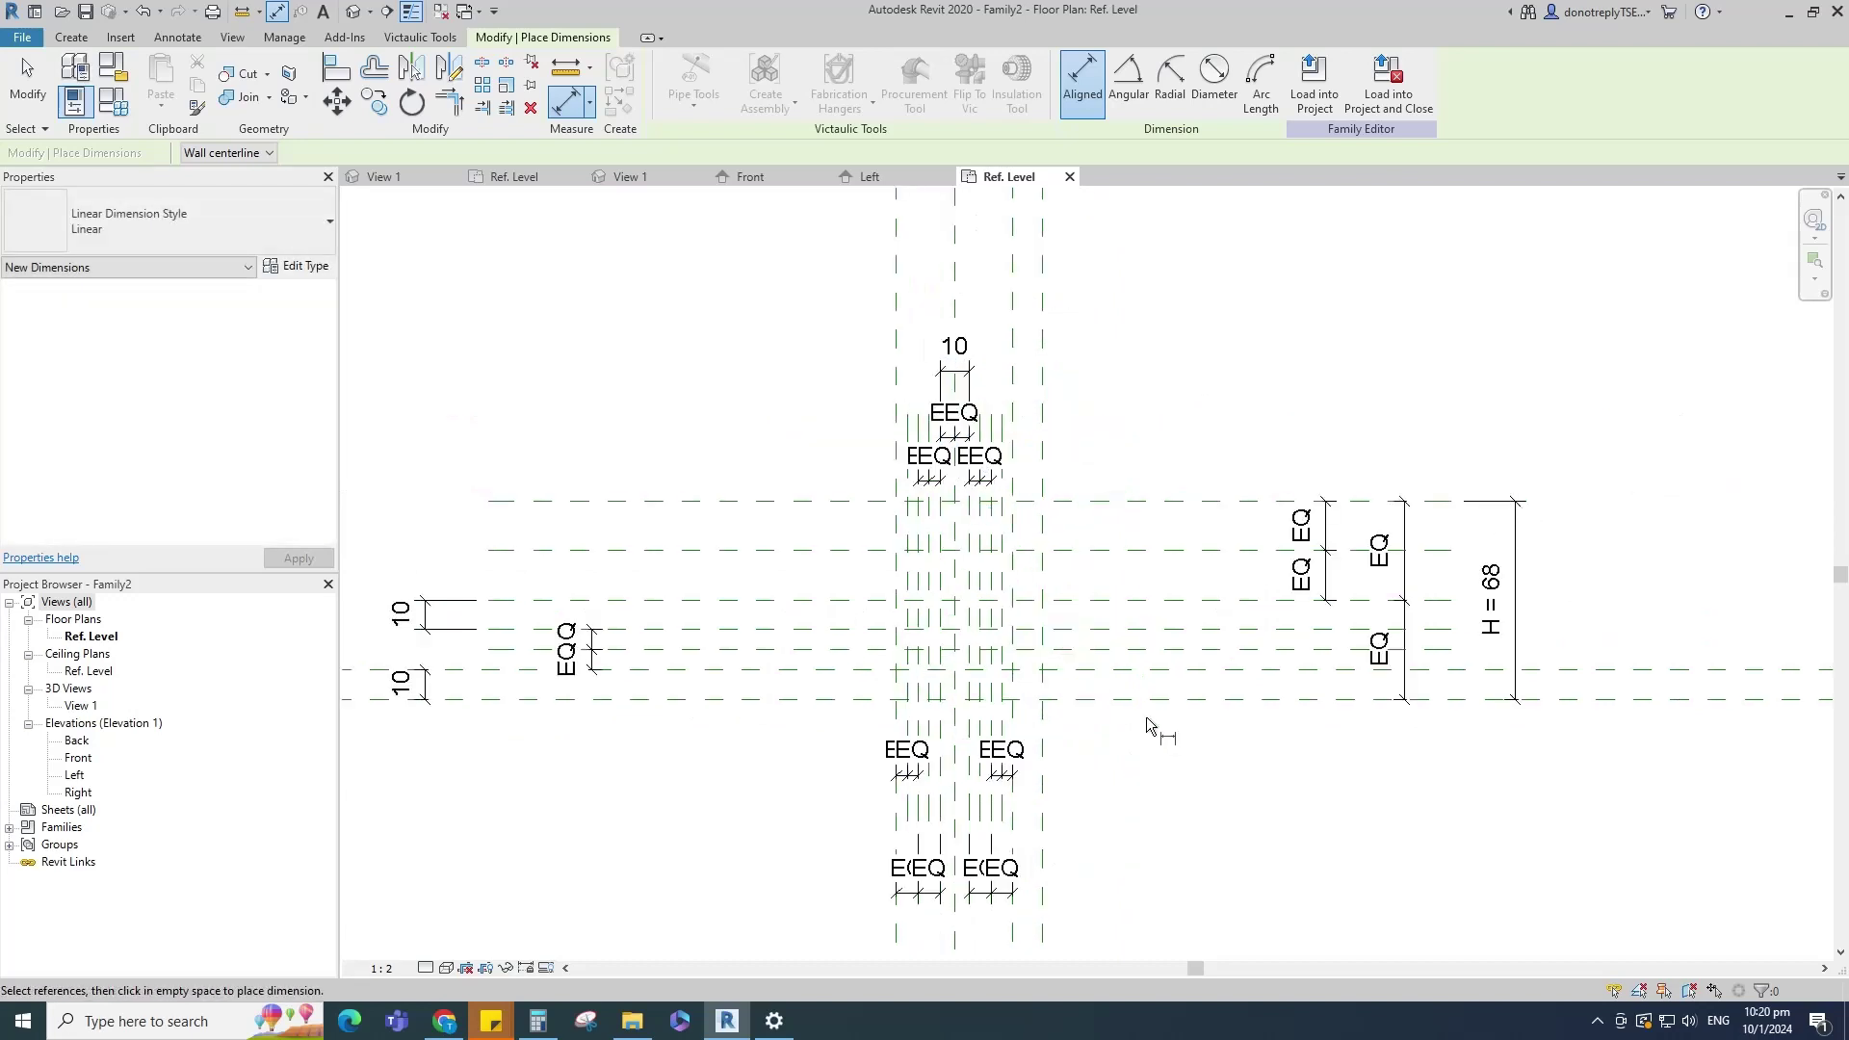
key("Escape")
key("Escape")
Step: Create a horizontal reference plane offset 10 mm below the top plane
left_click(1030, 460)
key("r")
key("p")
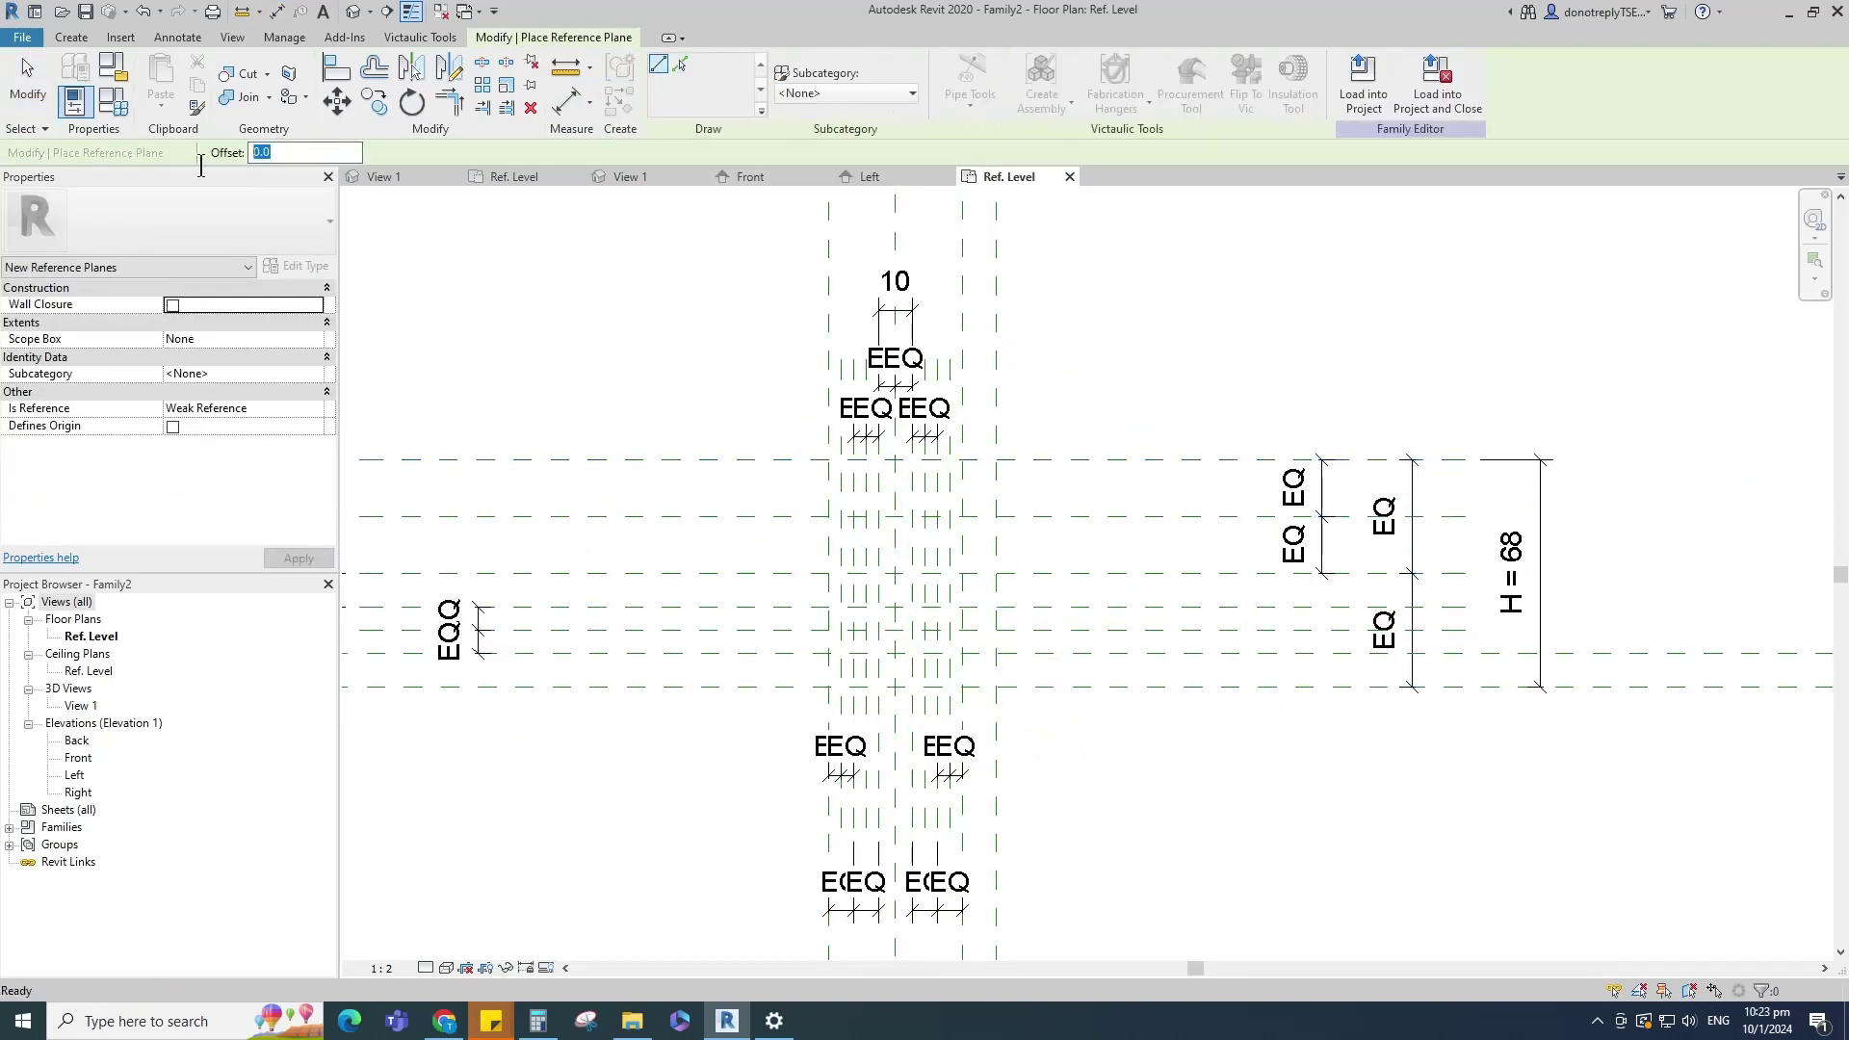
key("Return")
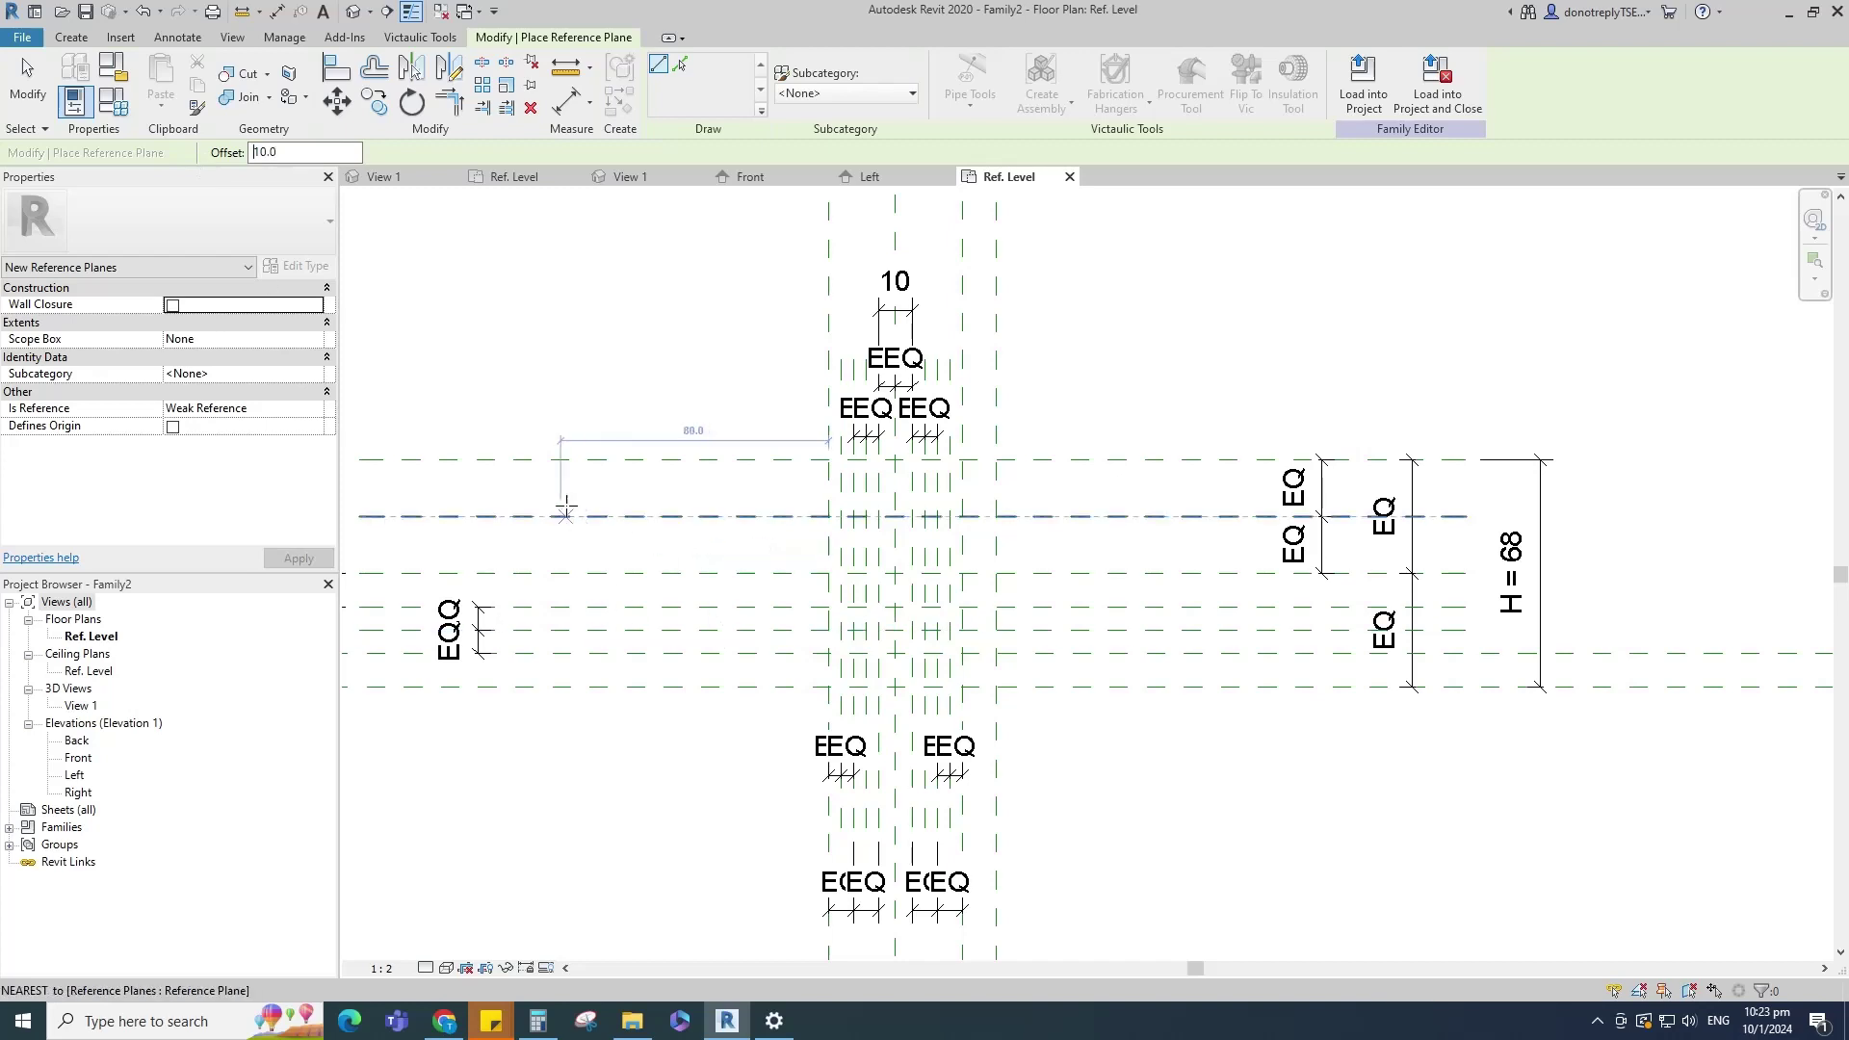
left_click(575, 459)
left_click(1132, 460)
key("Escape")
key("Escape")
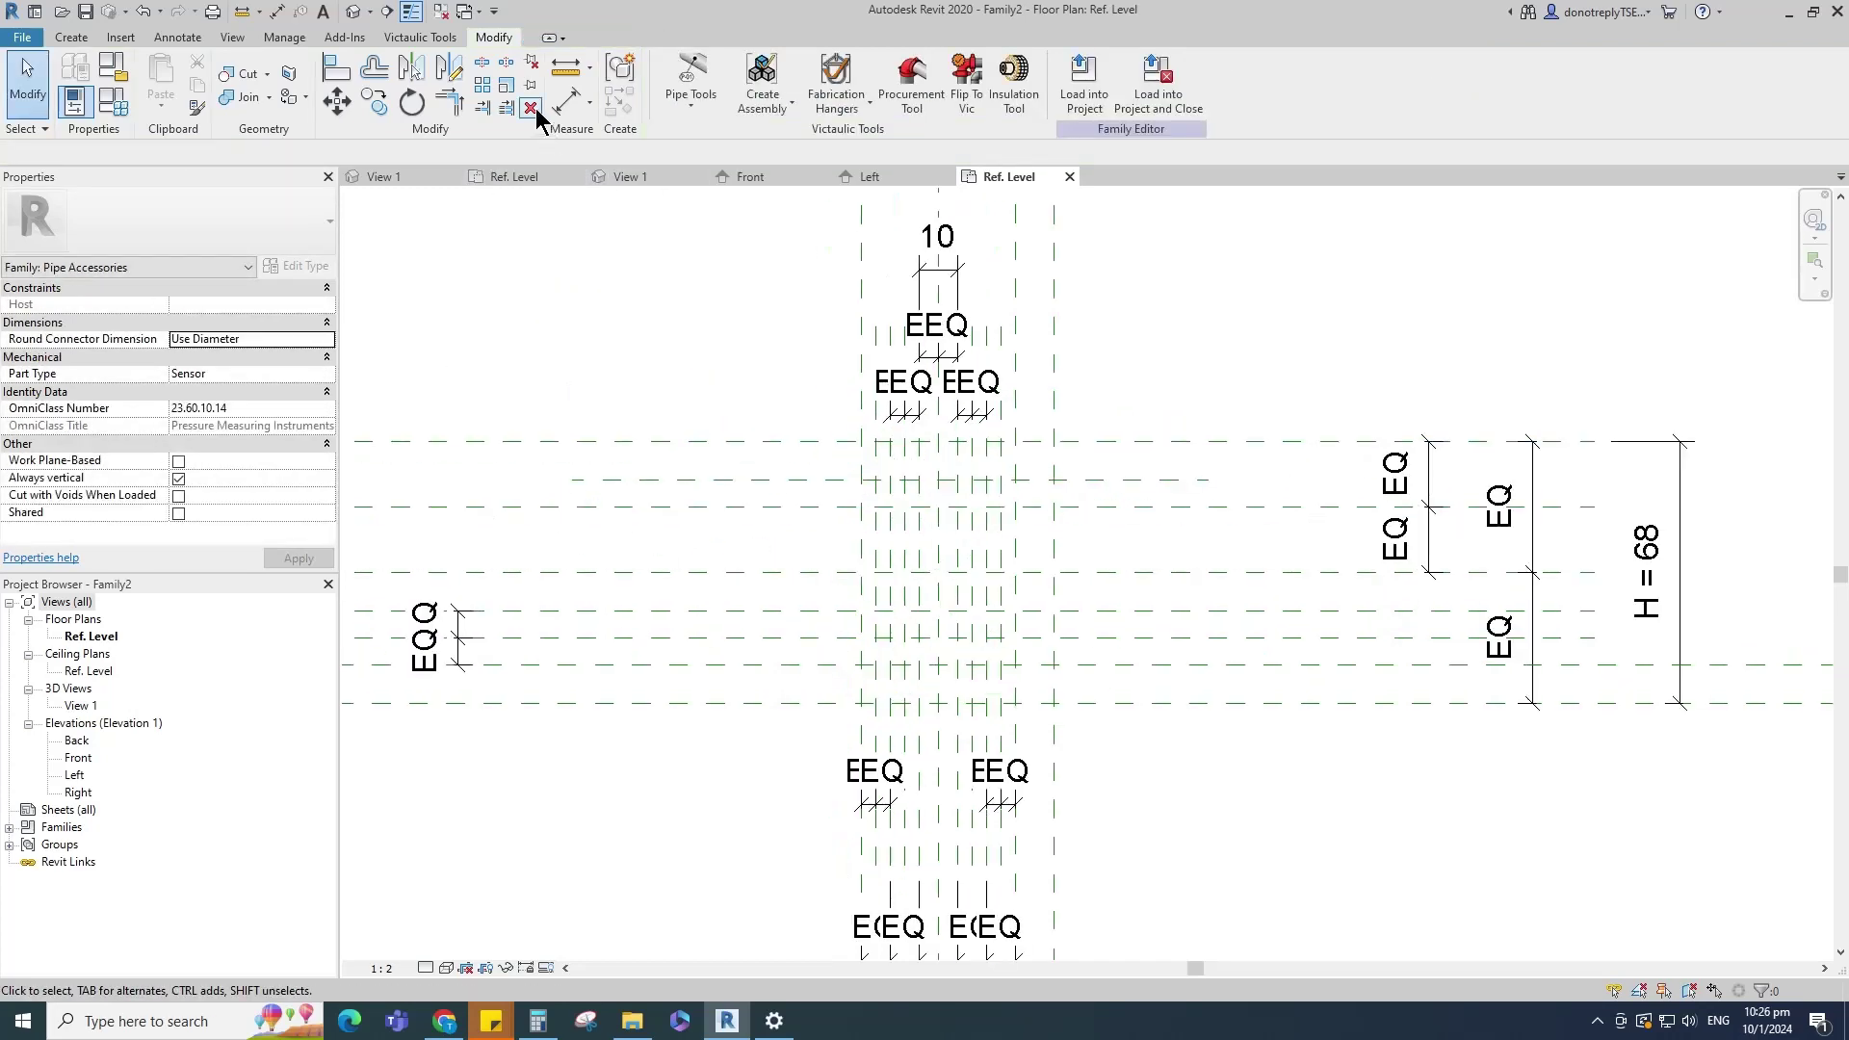
Step: Dimension the new horizontal plane from the top plane and lock the 10 mm distance
left_click(567, 100)
left_click(618, 441)
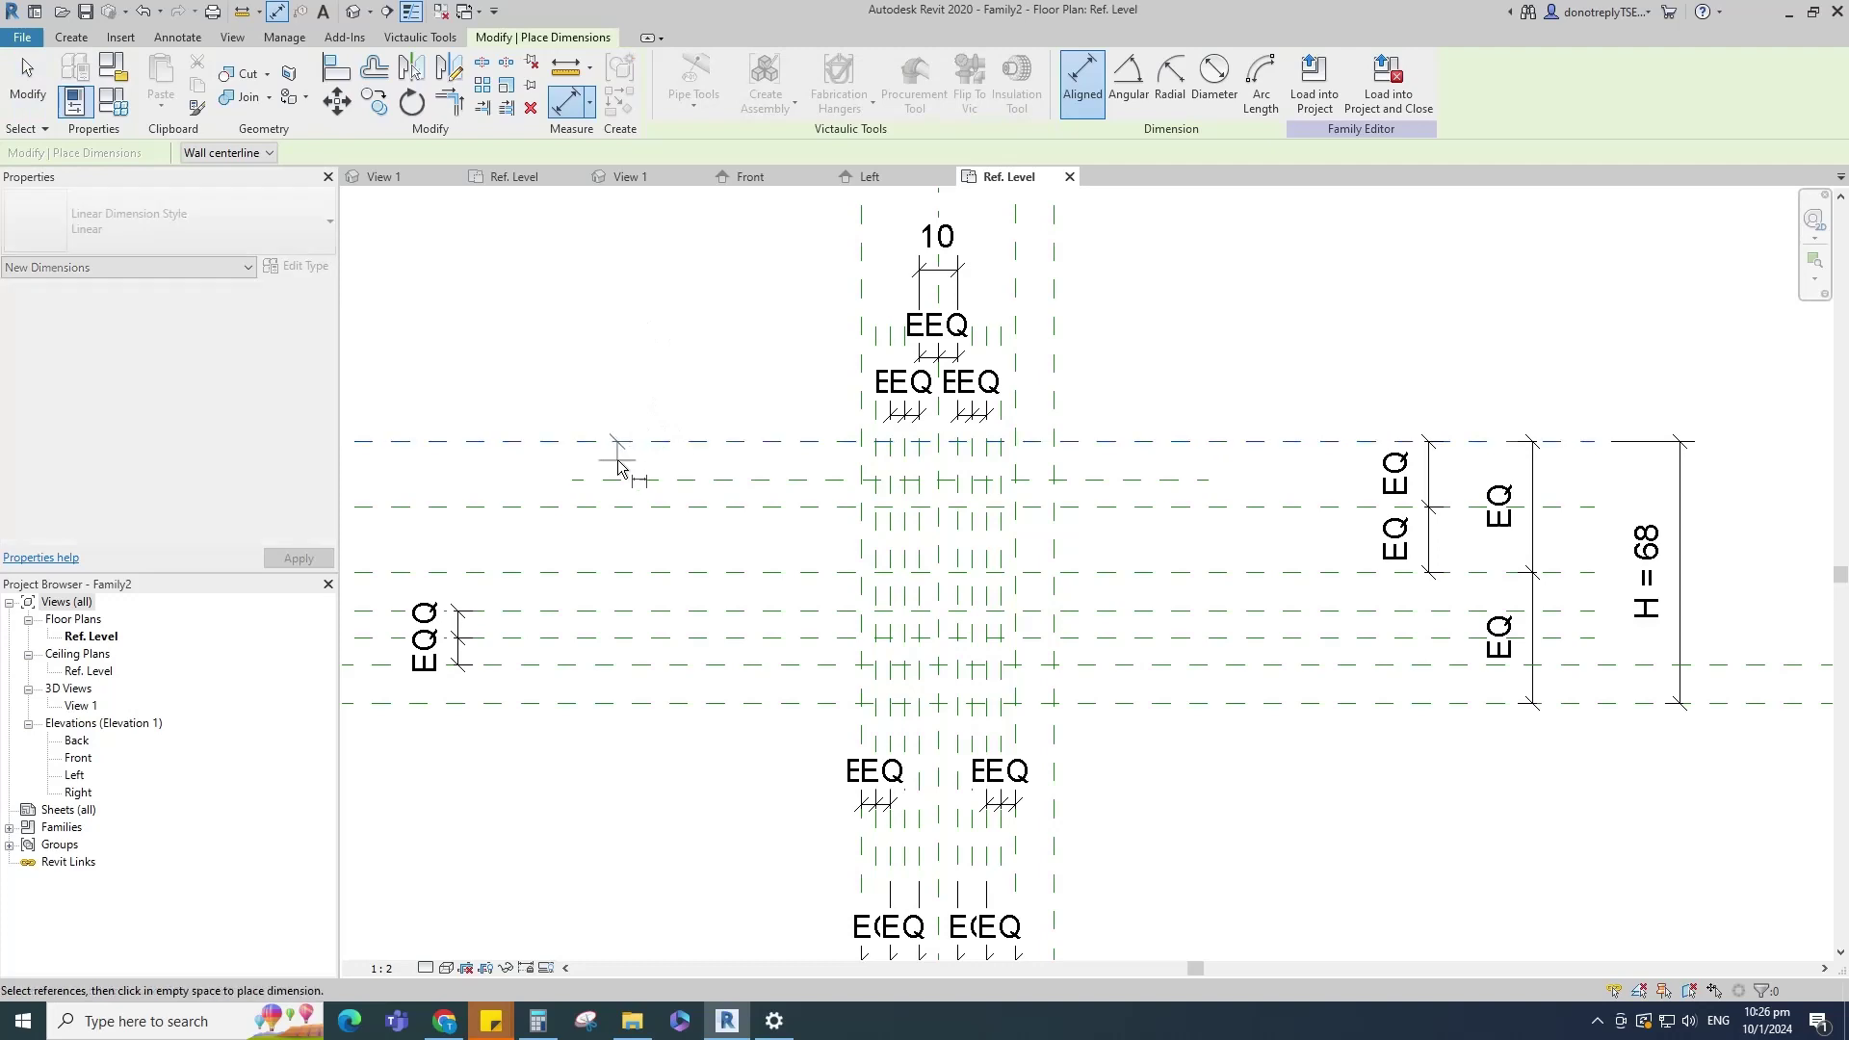
left_click(610, 478)
scroll(549, 457, "up", 3)
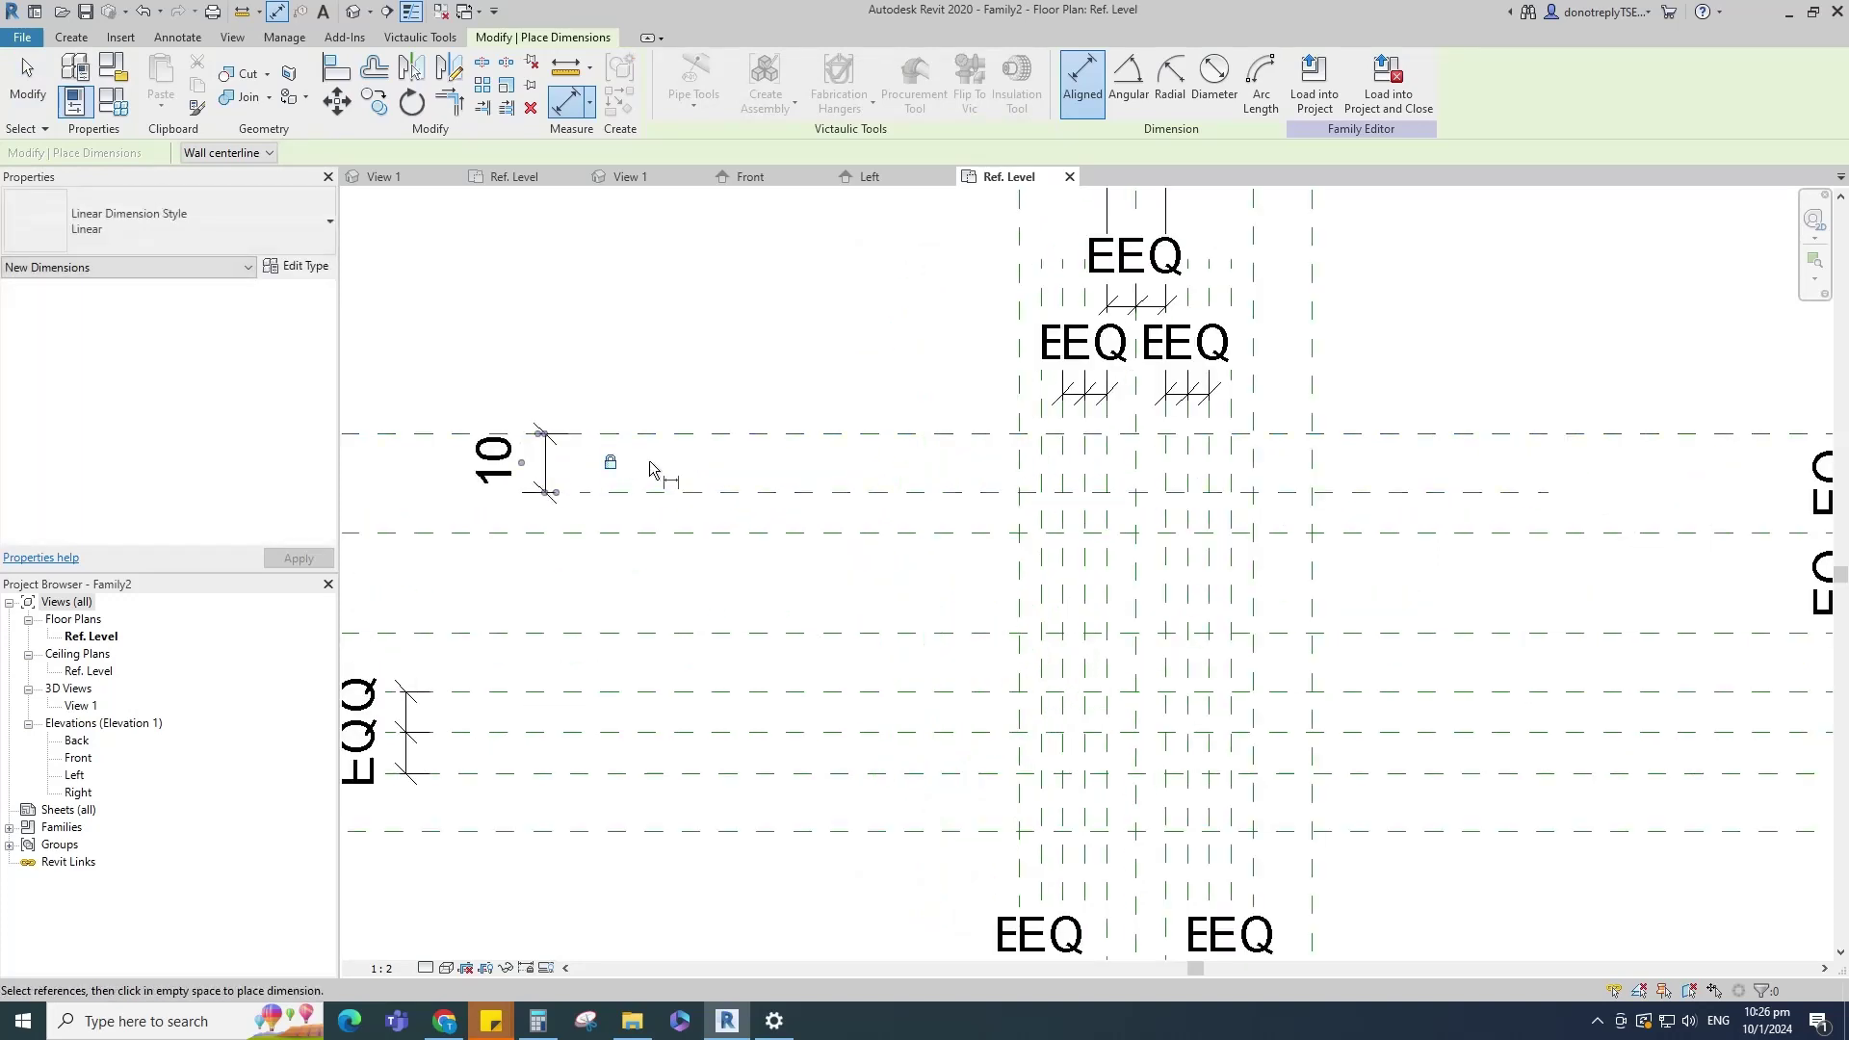
scroll(732, 476, "down", 2)
key("Escape")
Step: Create a horizontal reference plane offset 5 mm between the top plane and the plane 10 mm below it
left_click(828, 479)
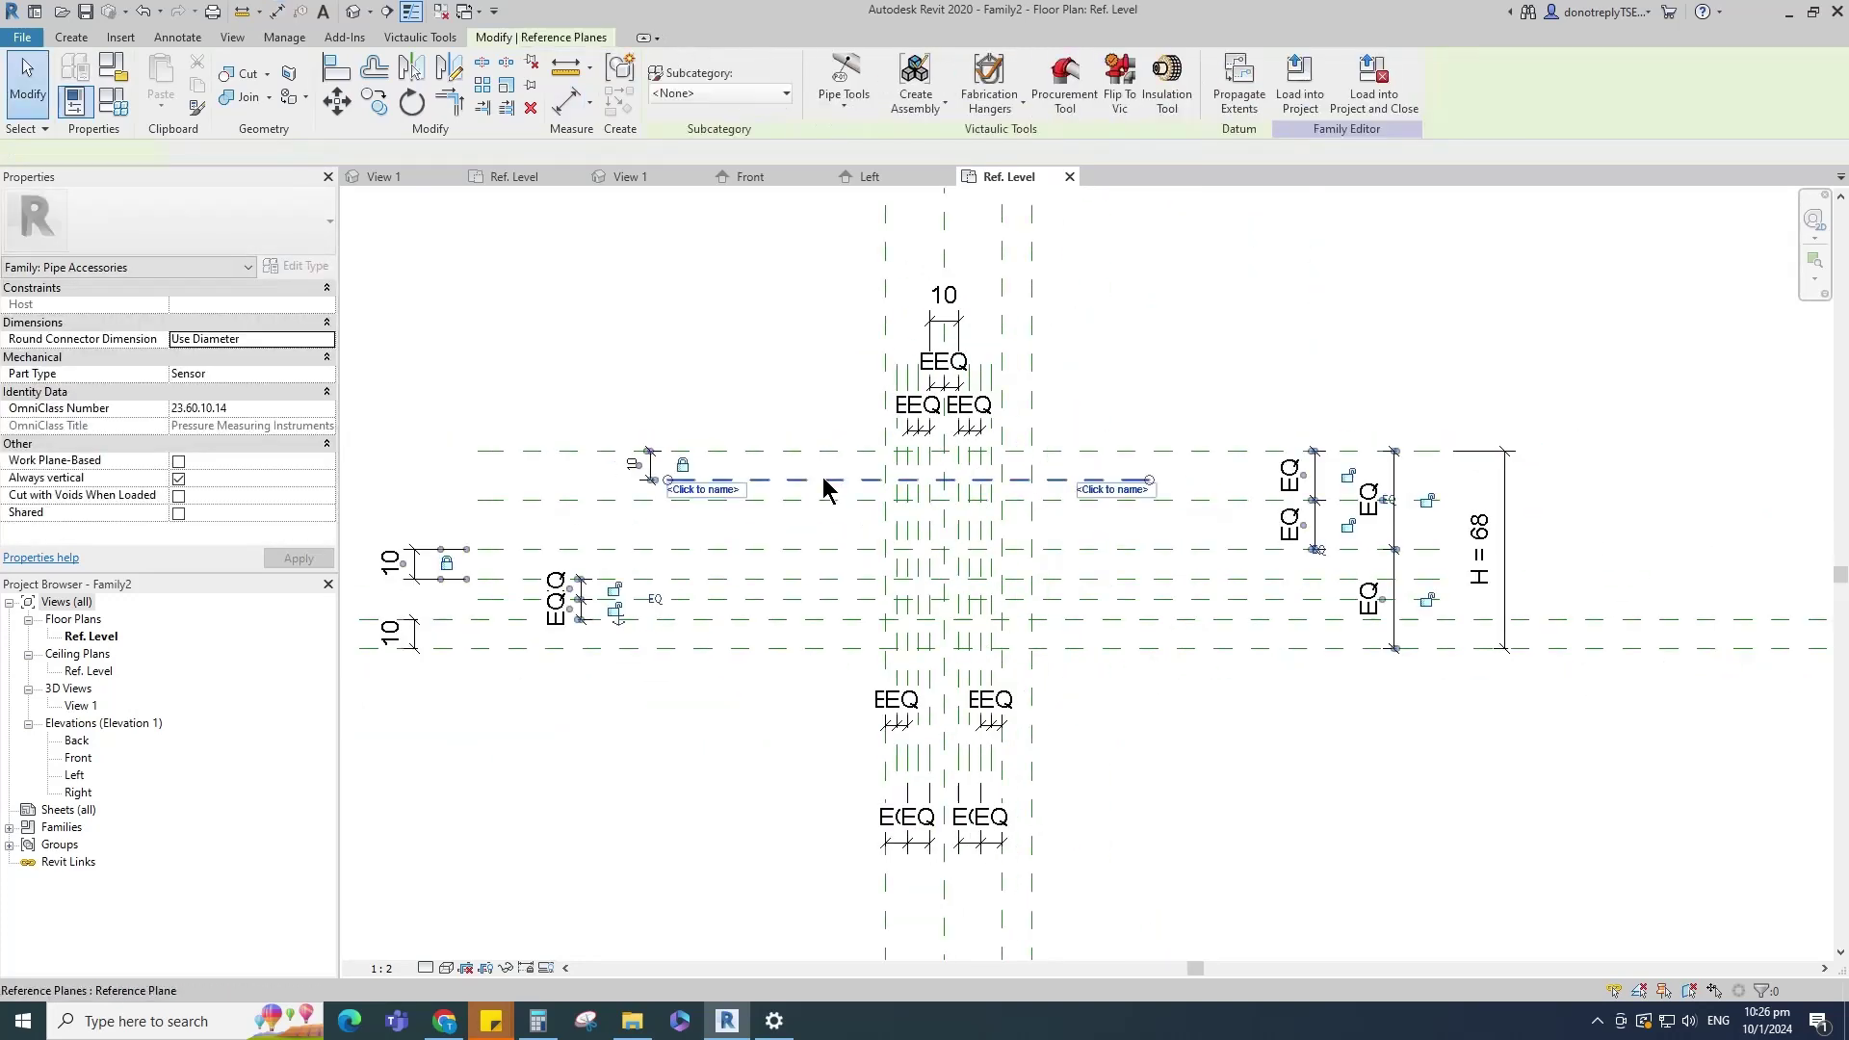
left_click(620, 103)
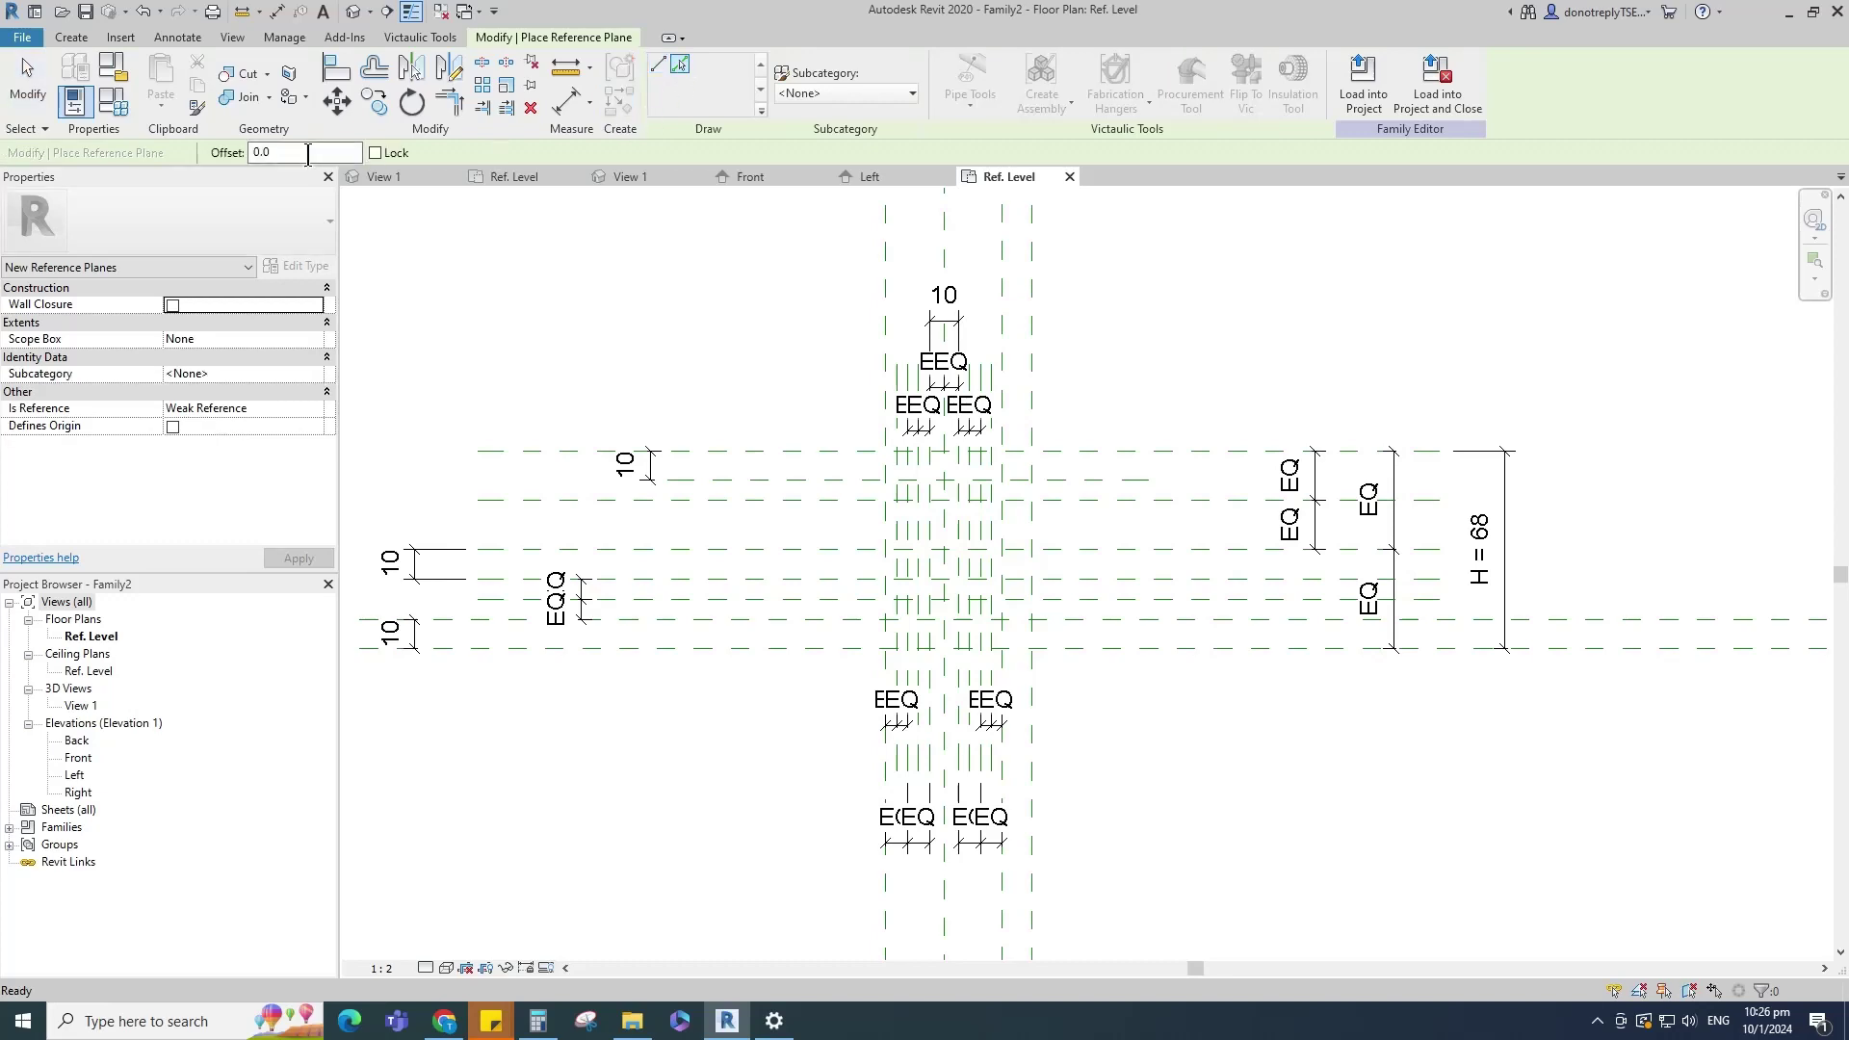
left_click(794, 477)
left_click(772, 461)
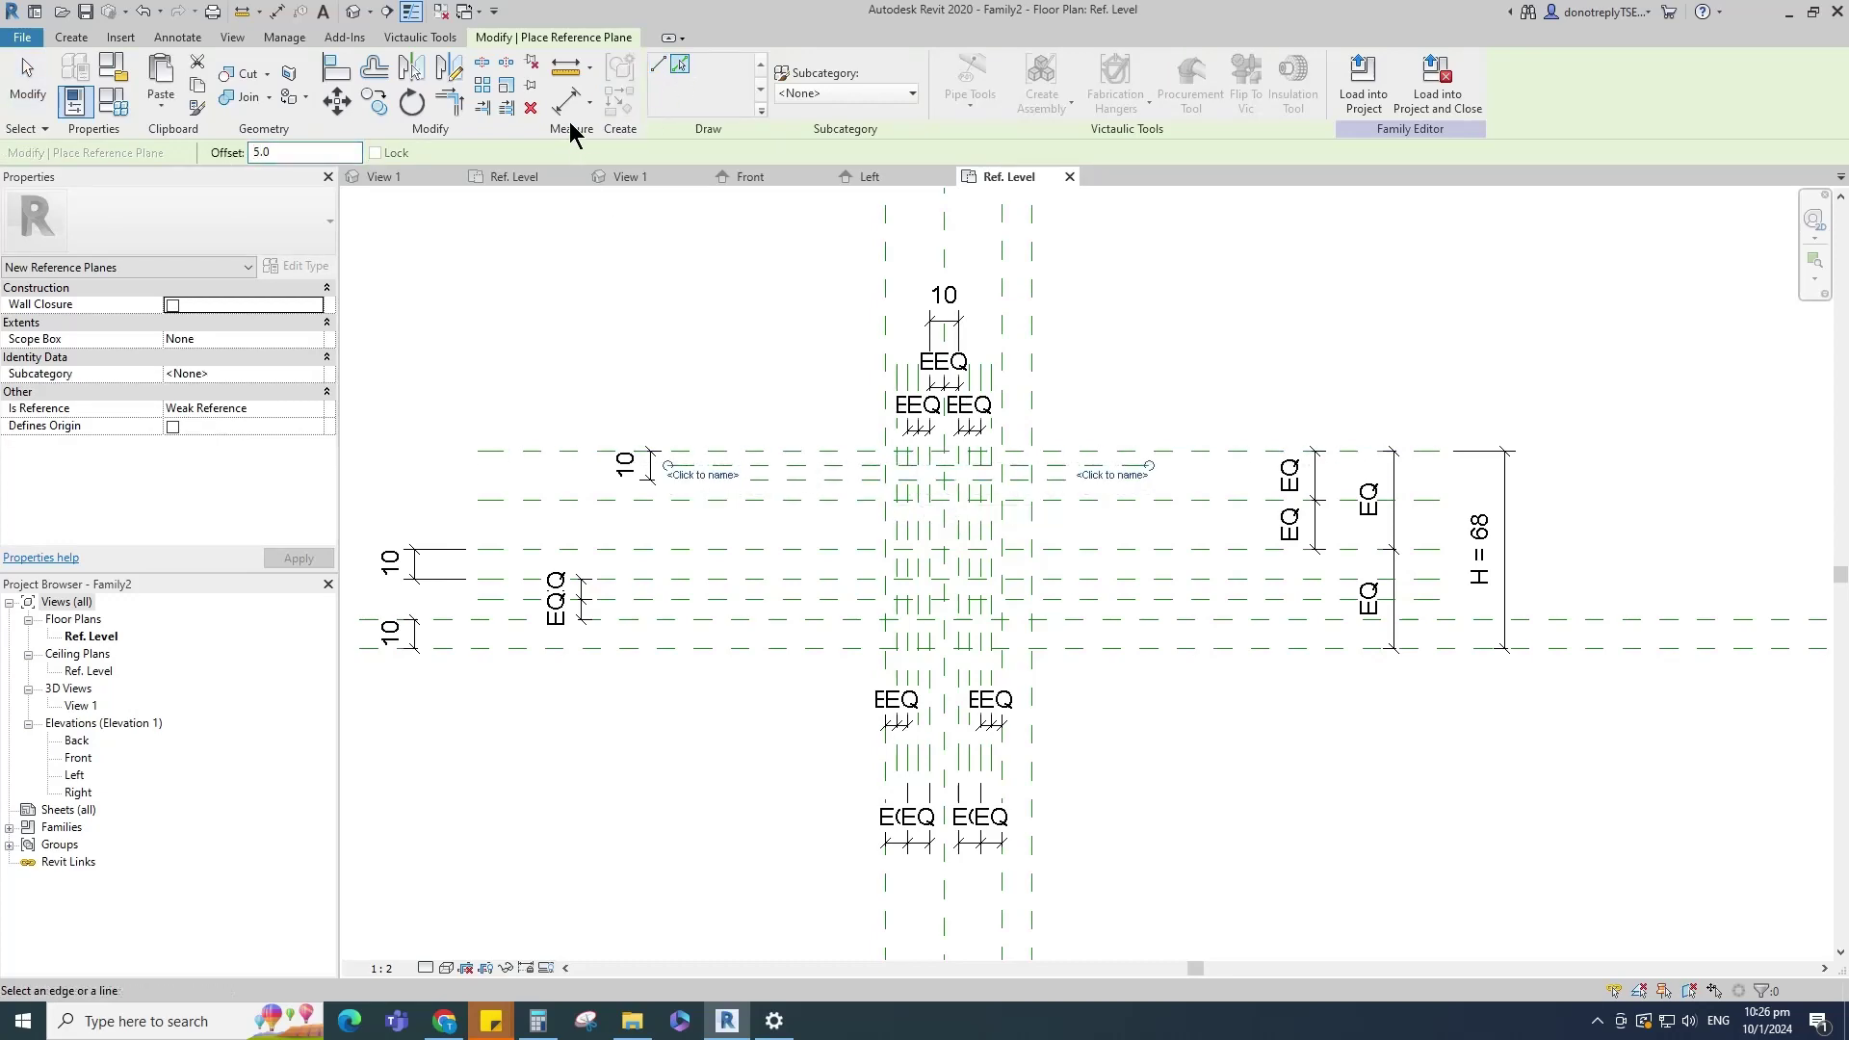
Step: Dimension the top plane and the planes 5 mm and 10 mm below it in one string with equal spacings
left_click(569, 114)
left_click(699, 468)
left_click(699, 464)
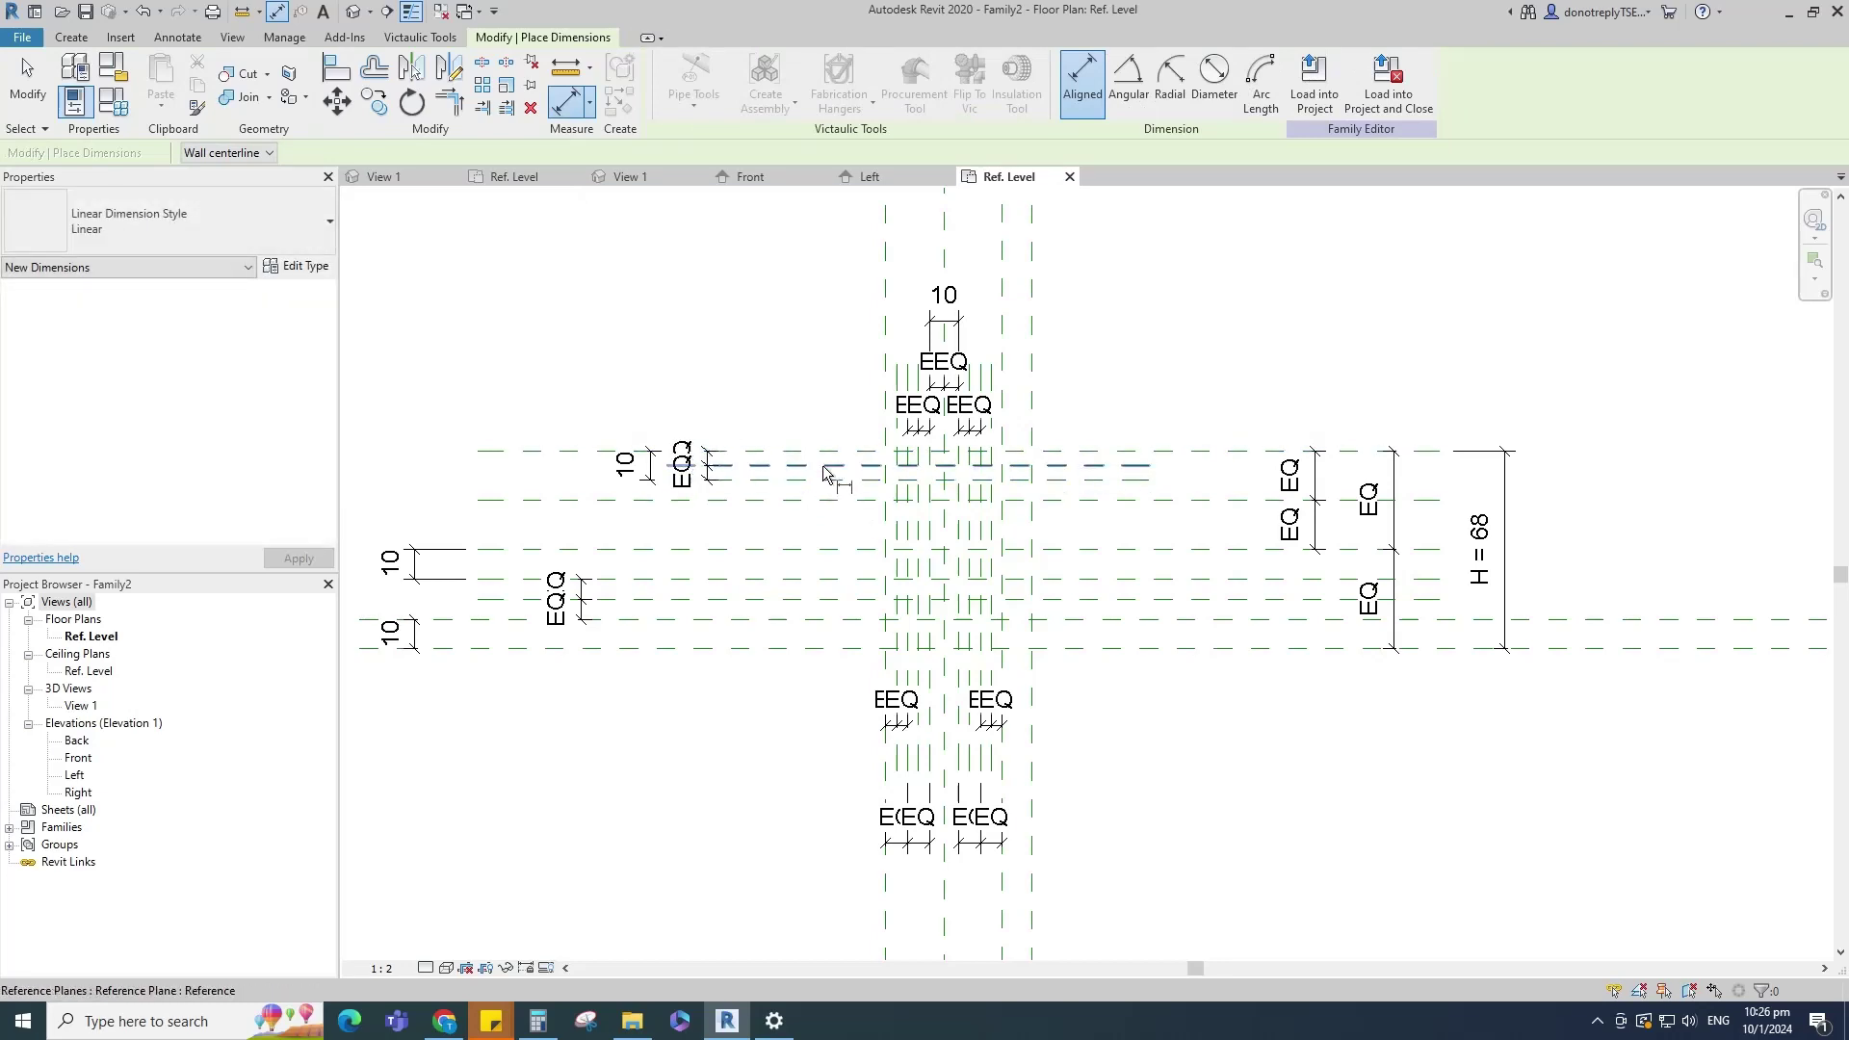
key("Escape")
key("Escape")
Step: Create a horizontal reference plane offset 2.5 mm below the top plane
scroll(1103, 486, "up", 1)
left_click(1079, 468)
left_click(617, 113)
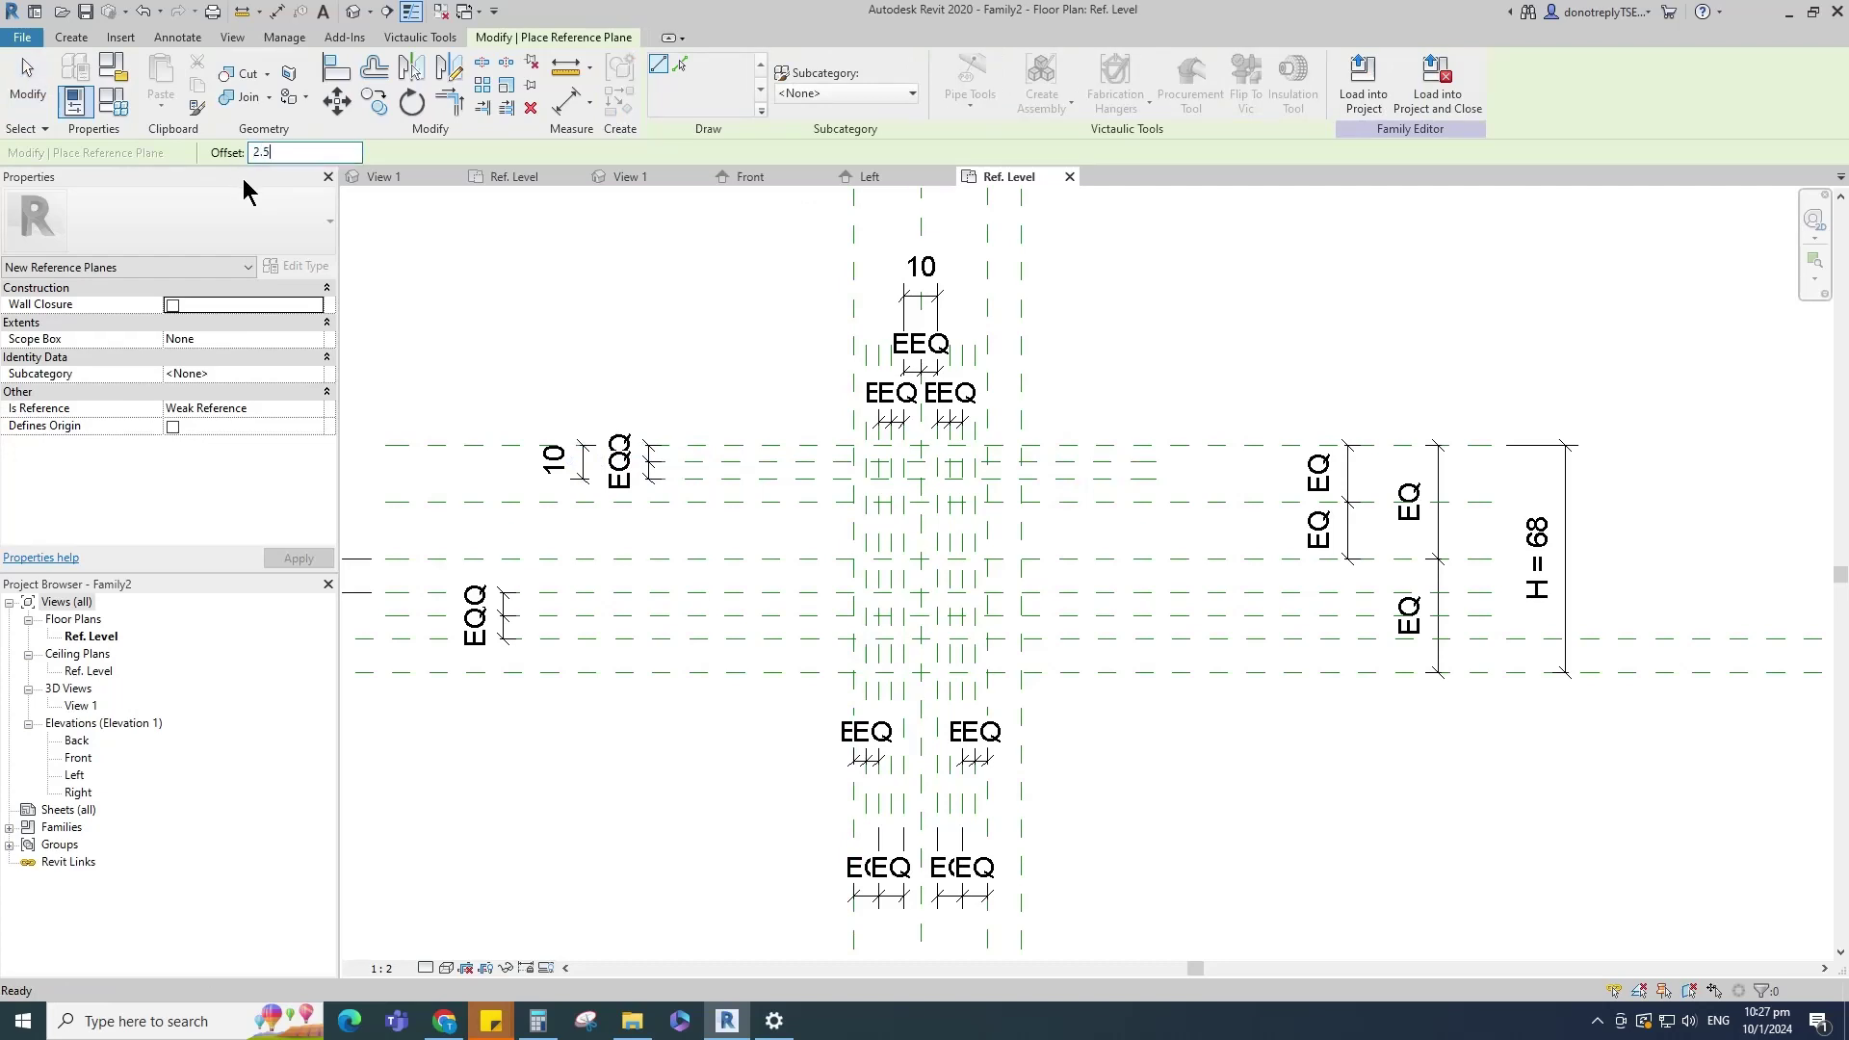
left_click(680, 64)
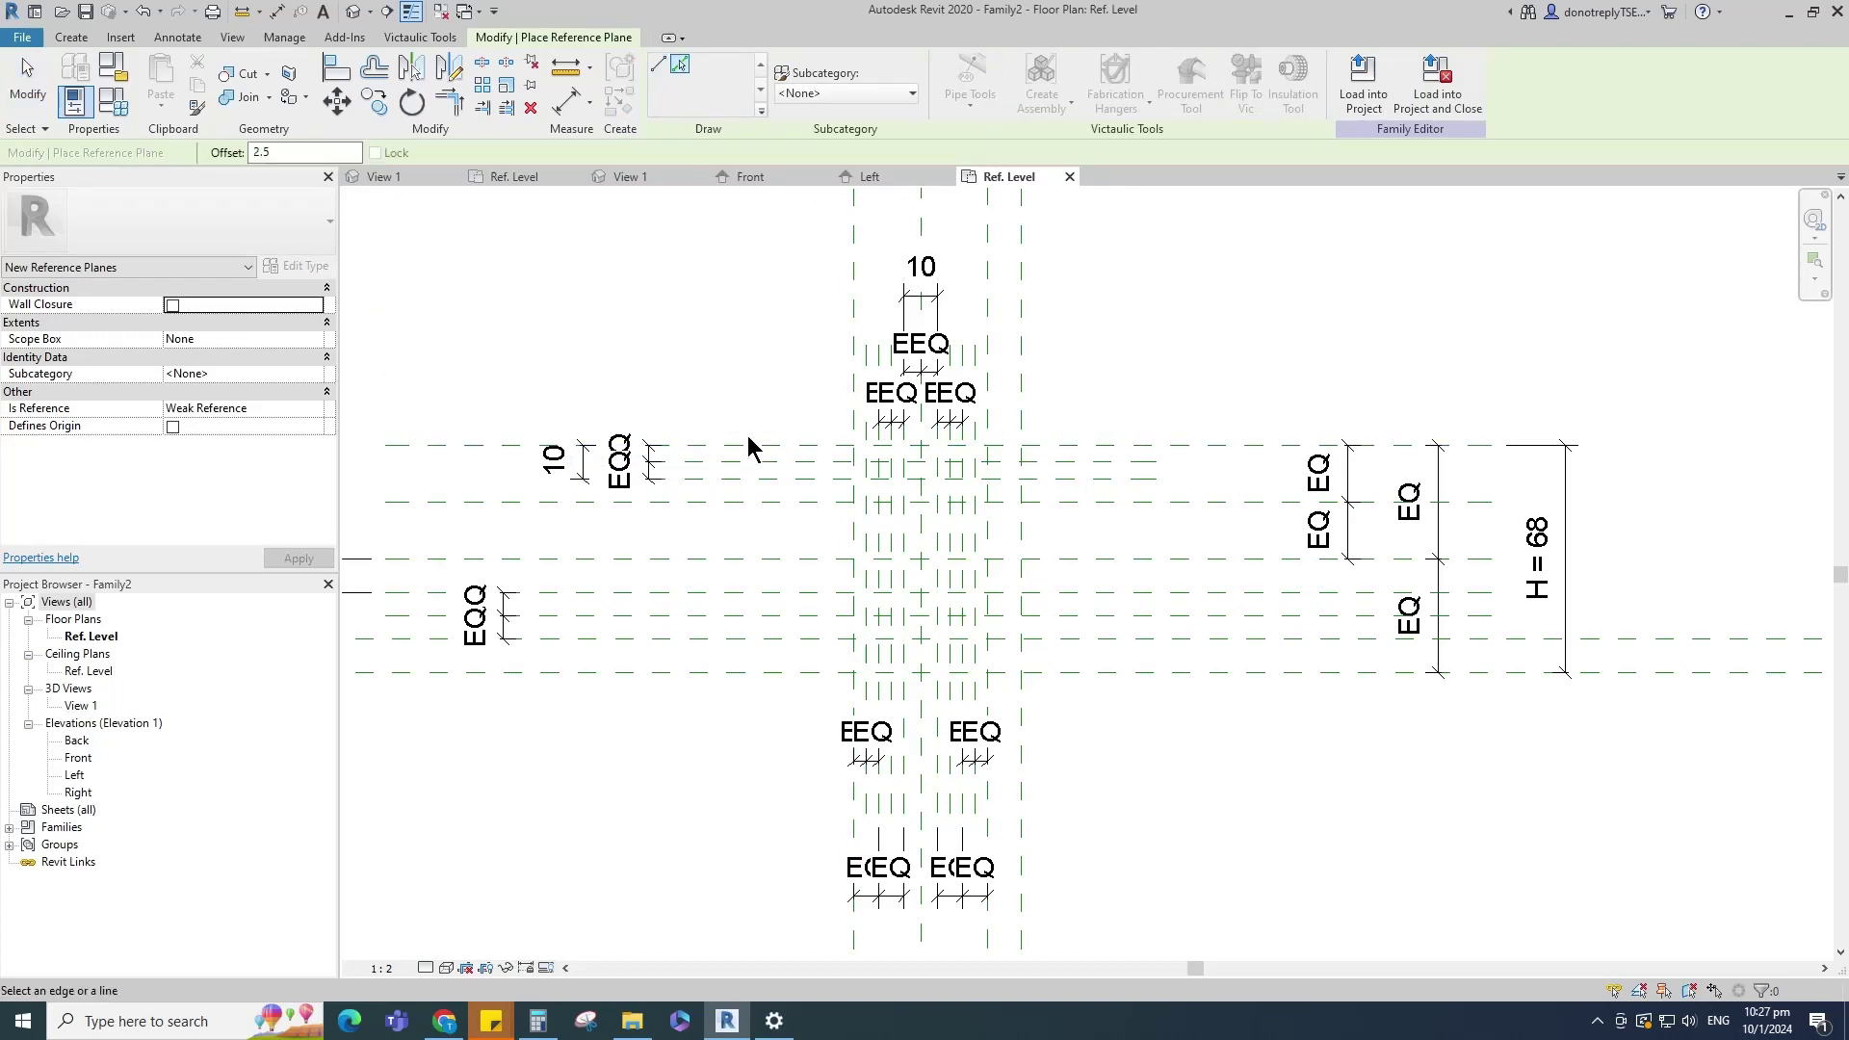
scroll(746, 441, "up", 1)
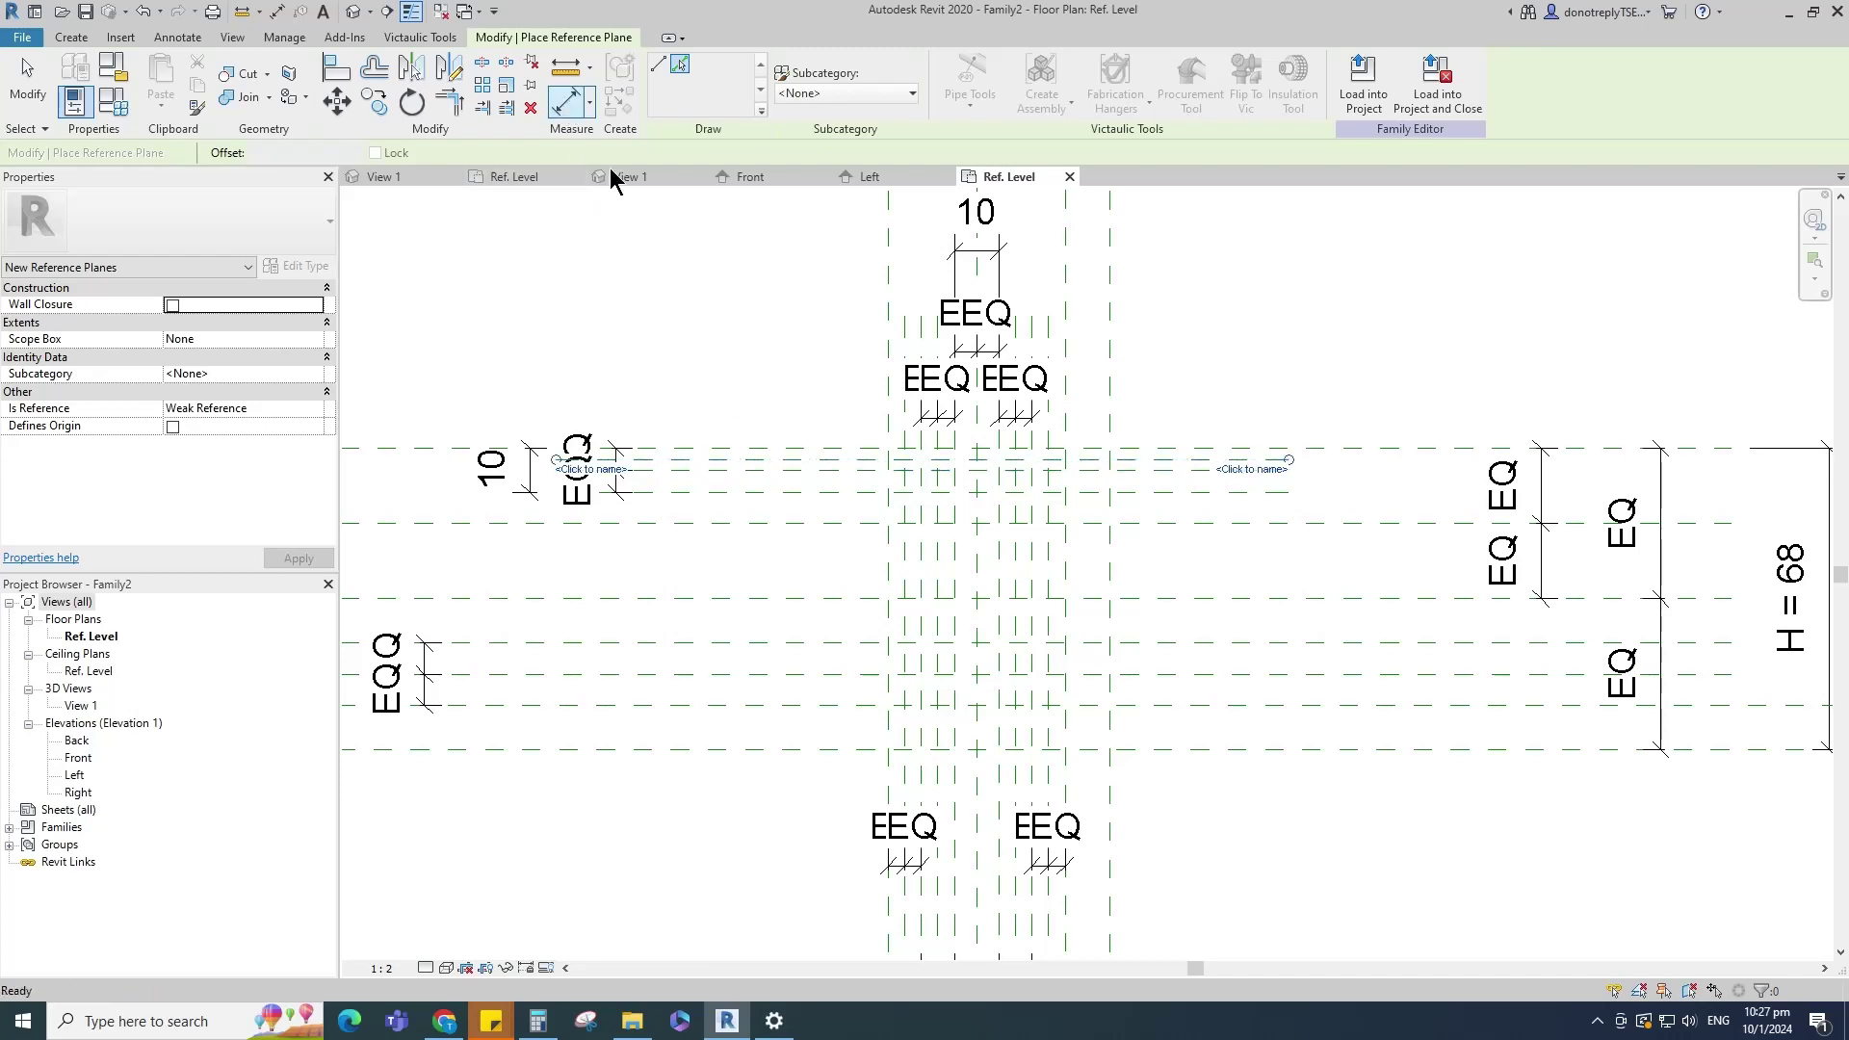
Step: Dimension the top plane and the planes 2.5 mm and 5 mm below it in one string with equal spacings
left_click(568, 101)
left_click(718, 450)
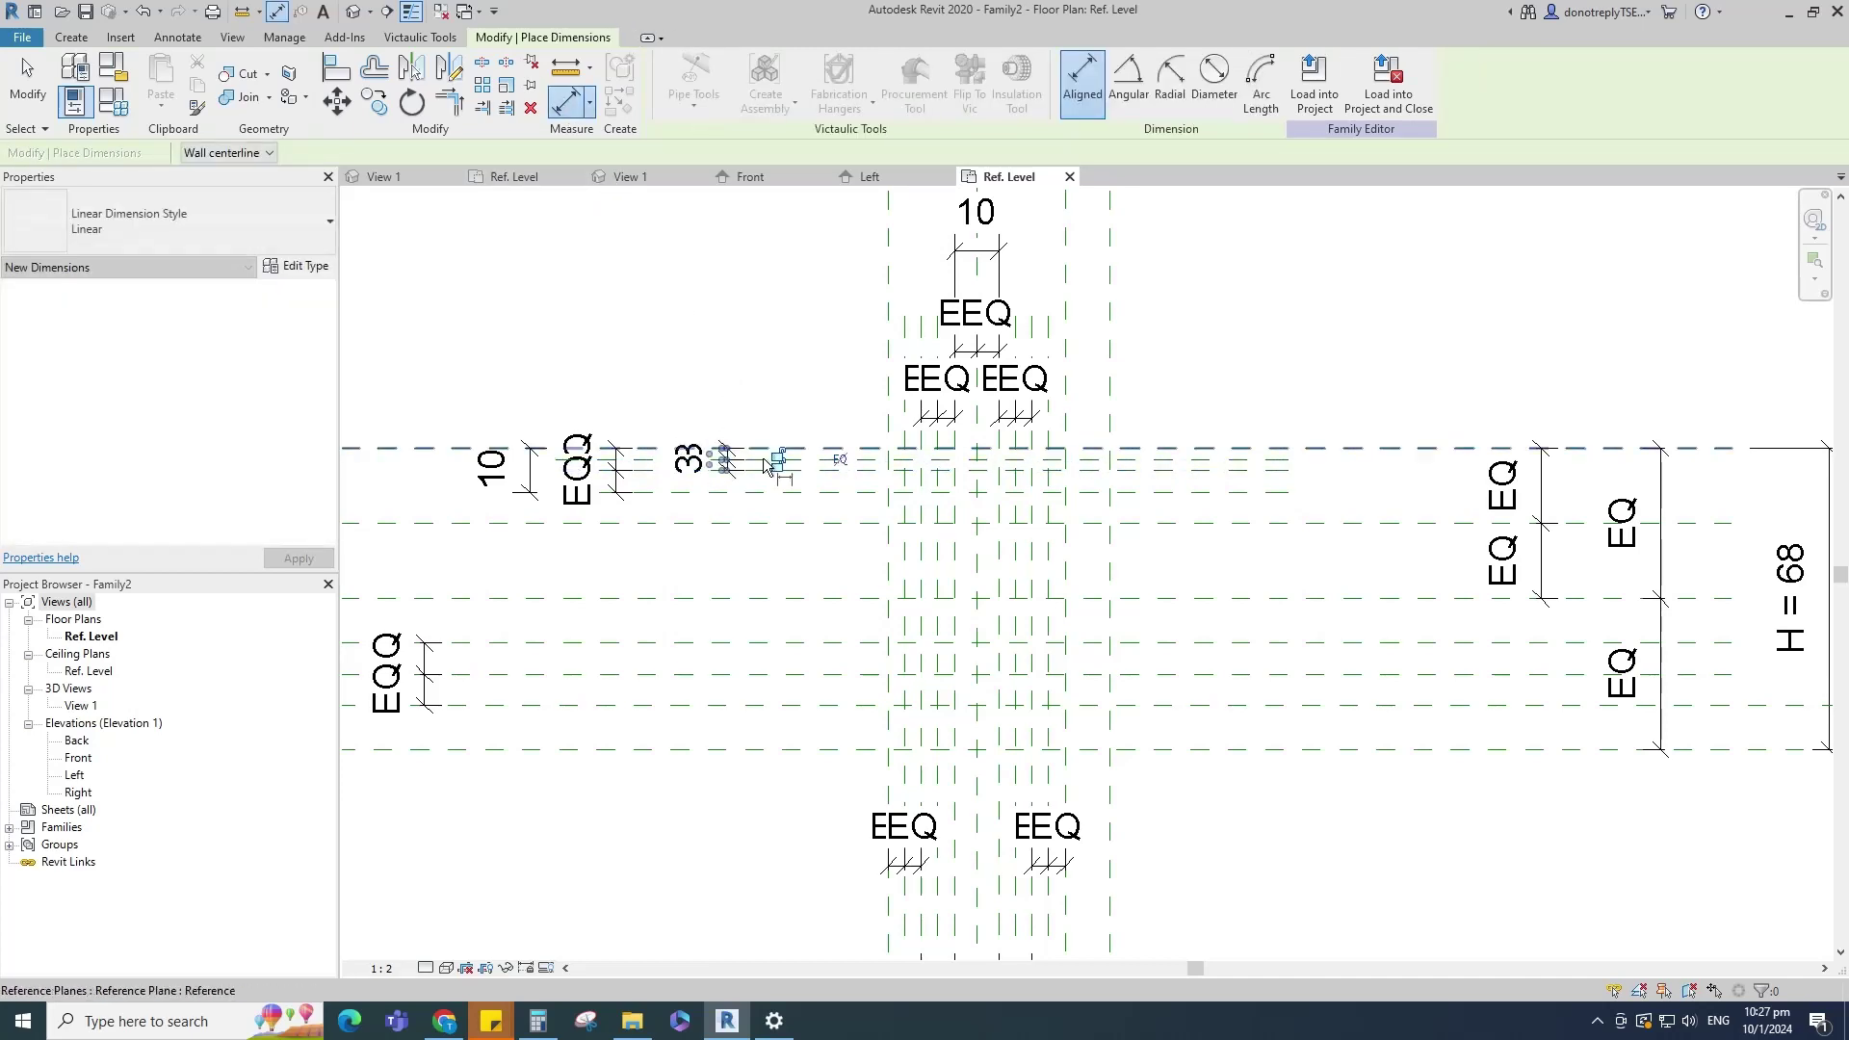
left_click(778, 460)
key("Escape")
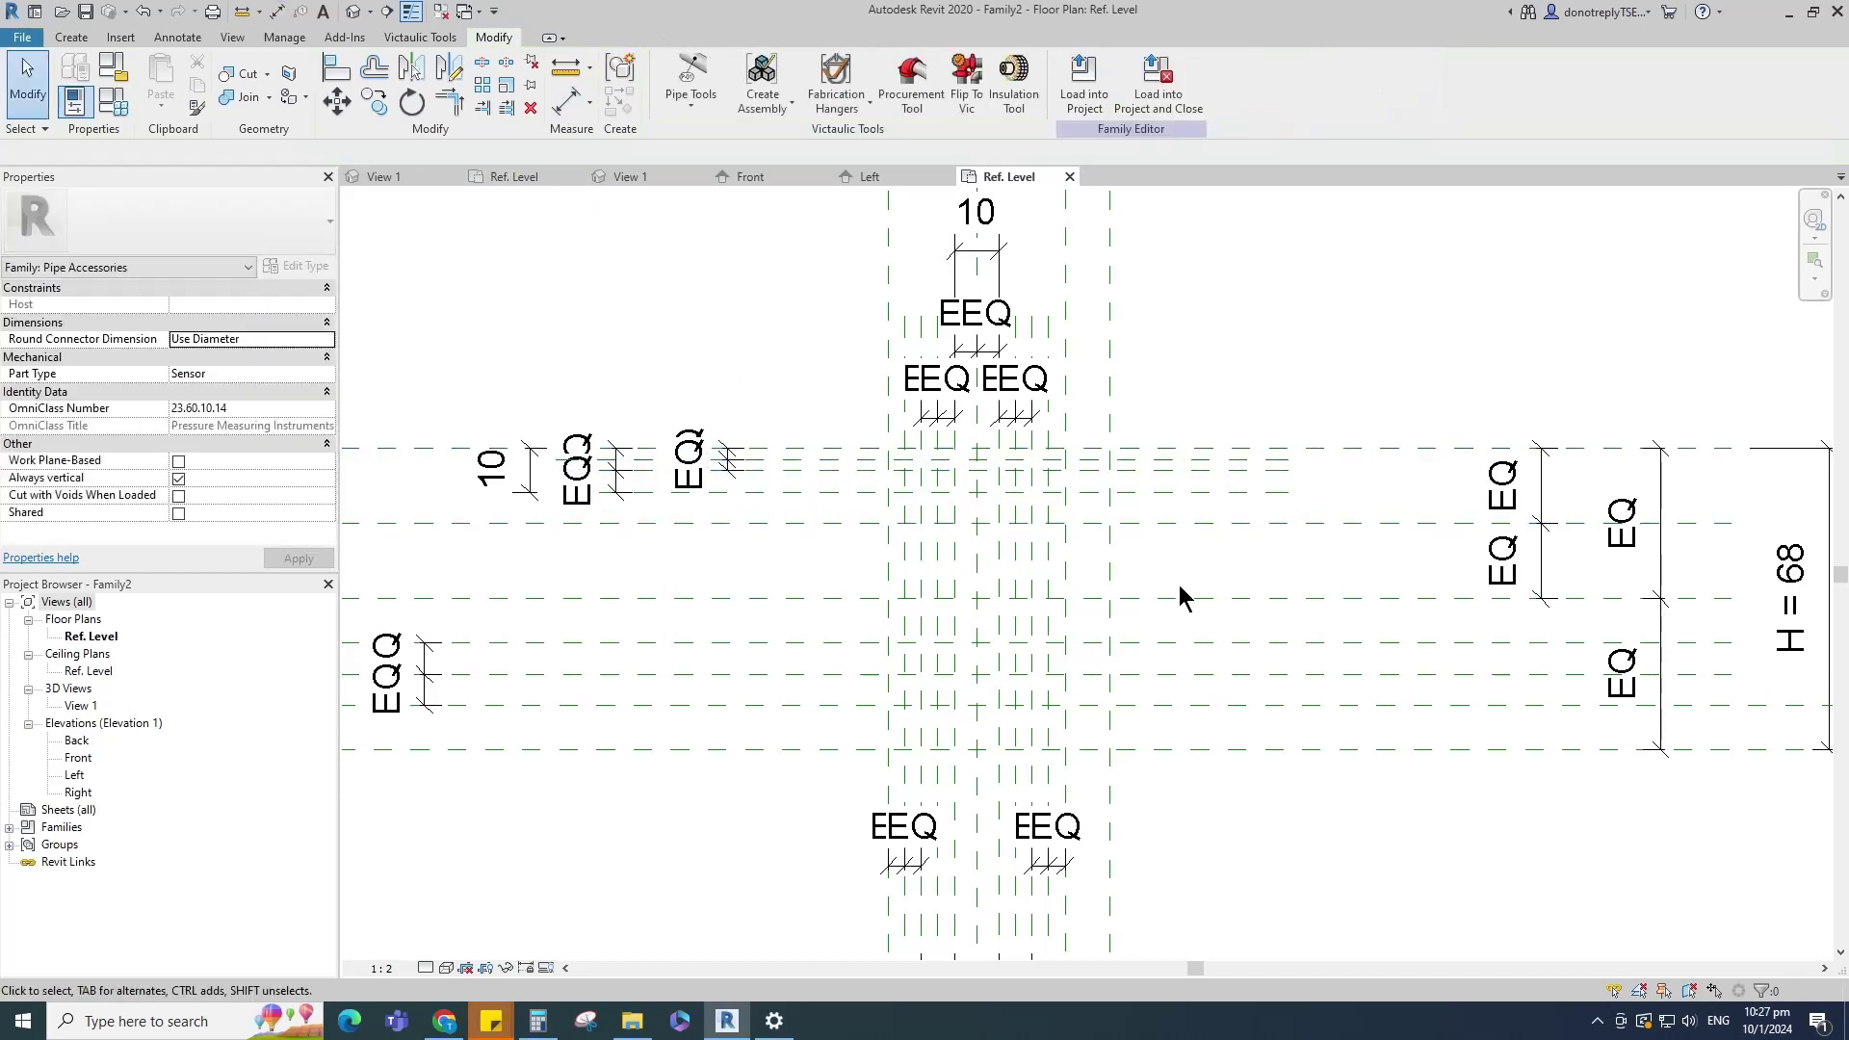
Step: Start a Revolve and sketch its boundary from the bottom plane 10 mm up the inner left plane and 3.8 mm outward
left_click(73, 38)
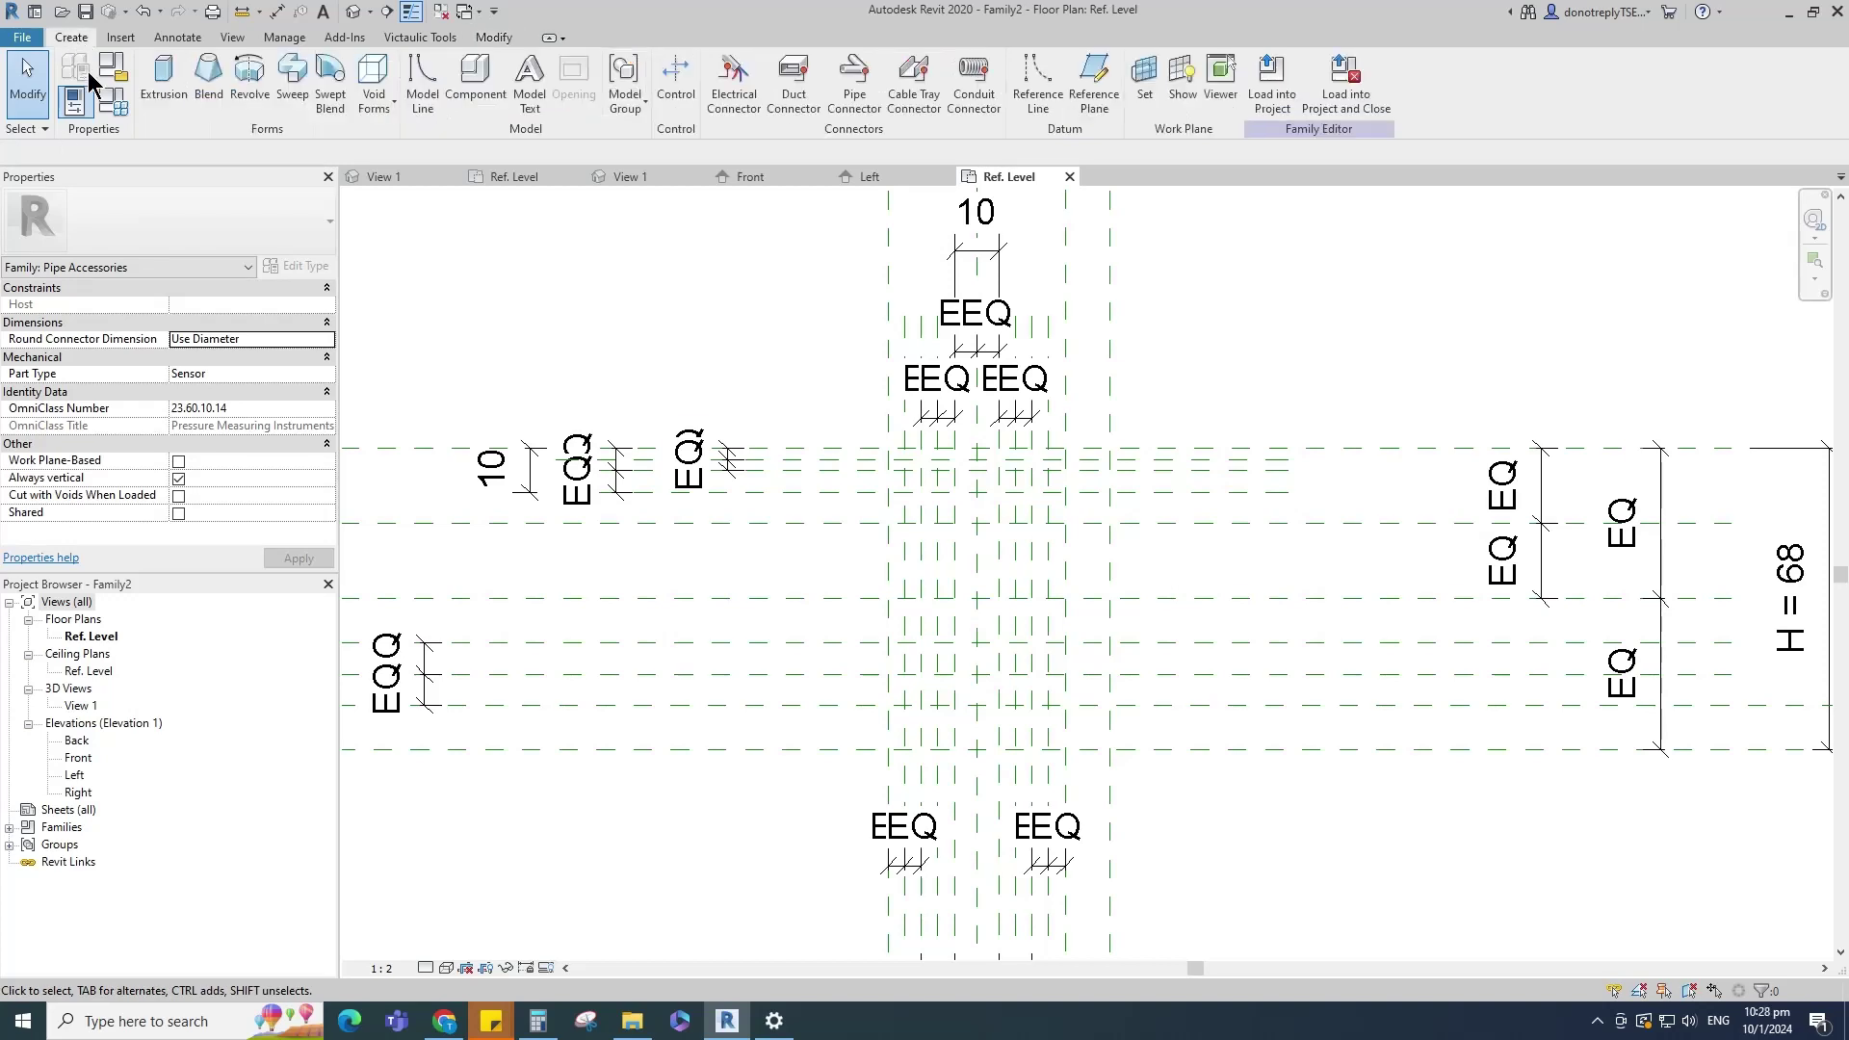
left_click(248, 72)
scroll(1016, 782, "up", 2)
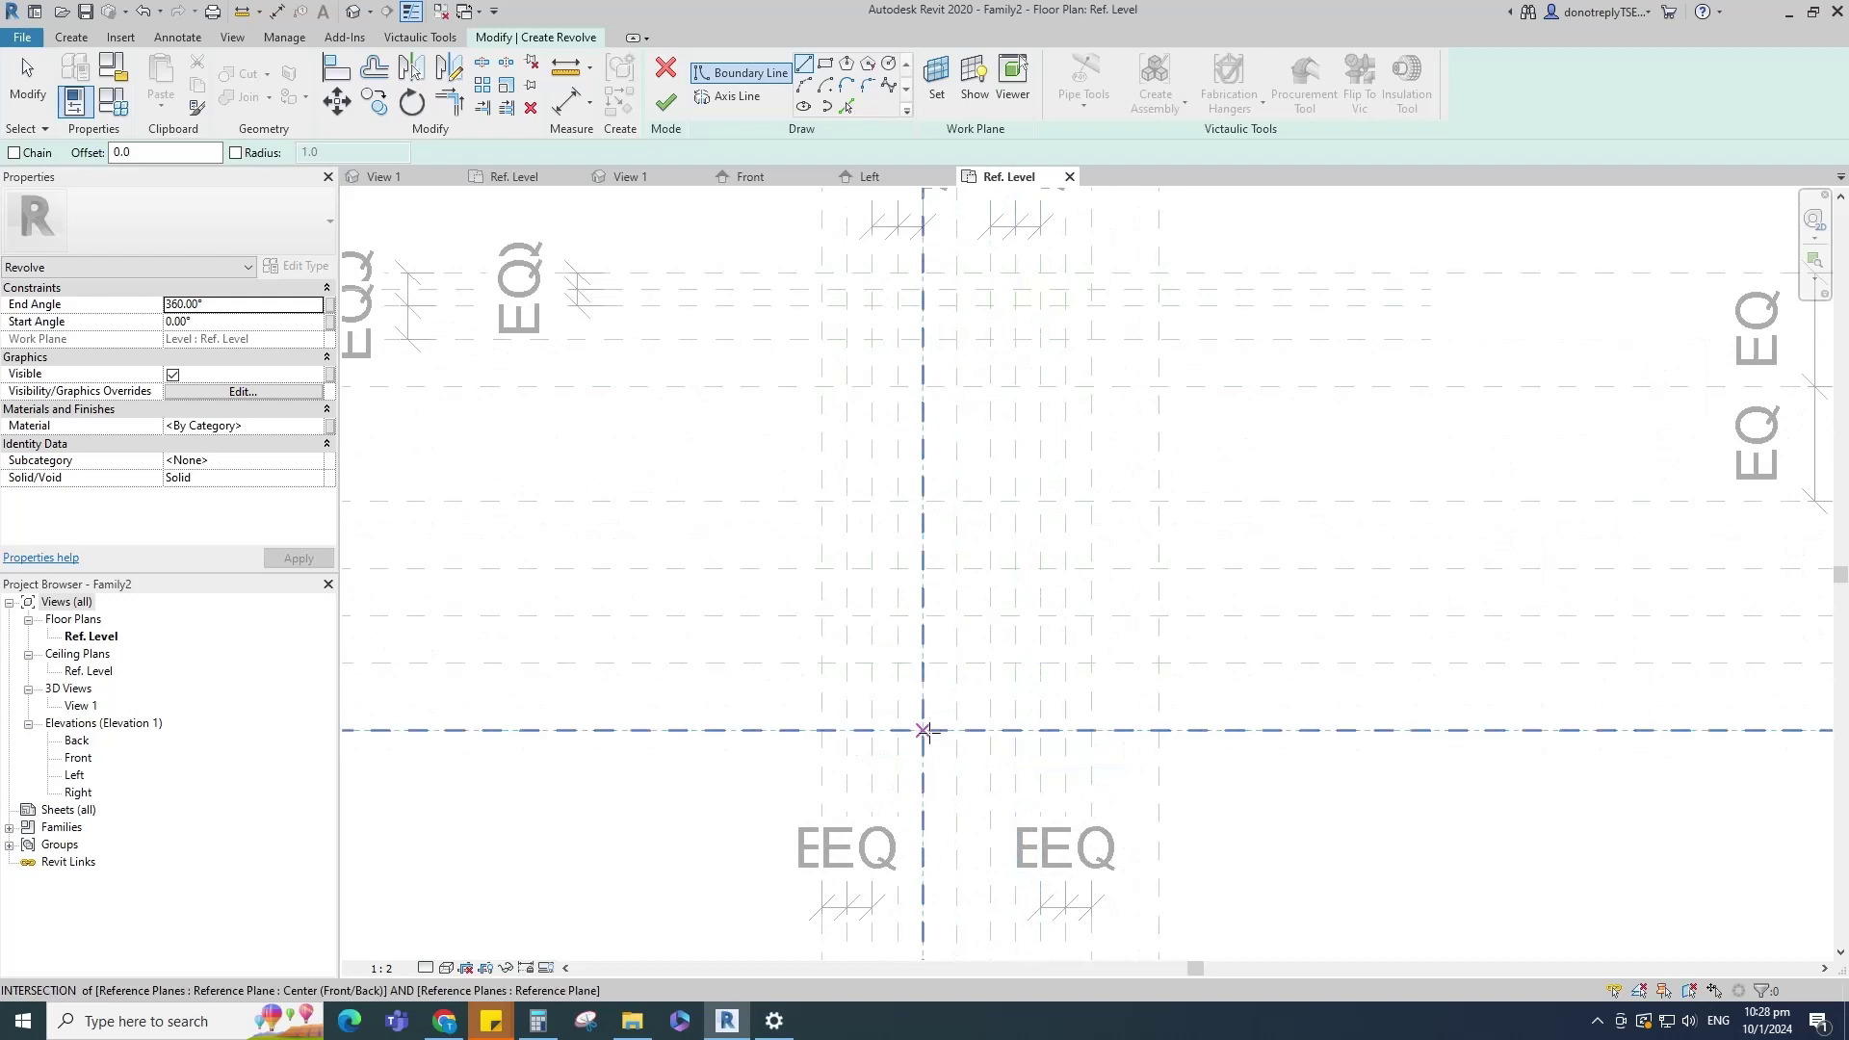
left_click(923, 730)
left_click(922, 663)
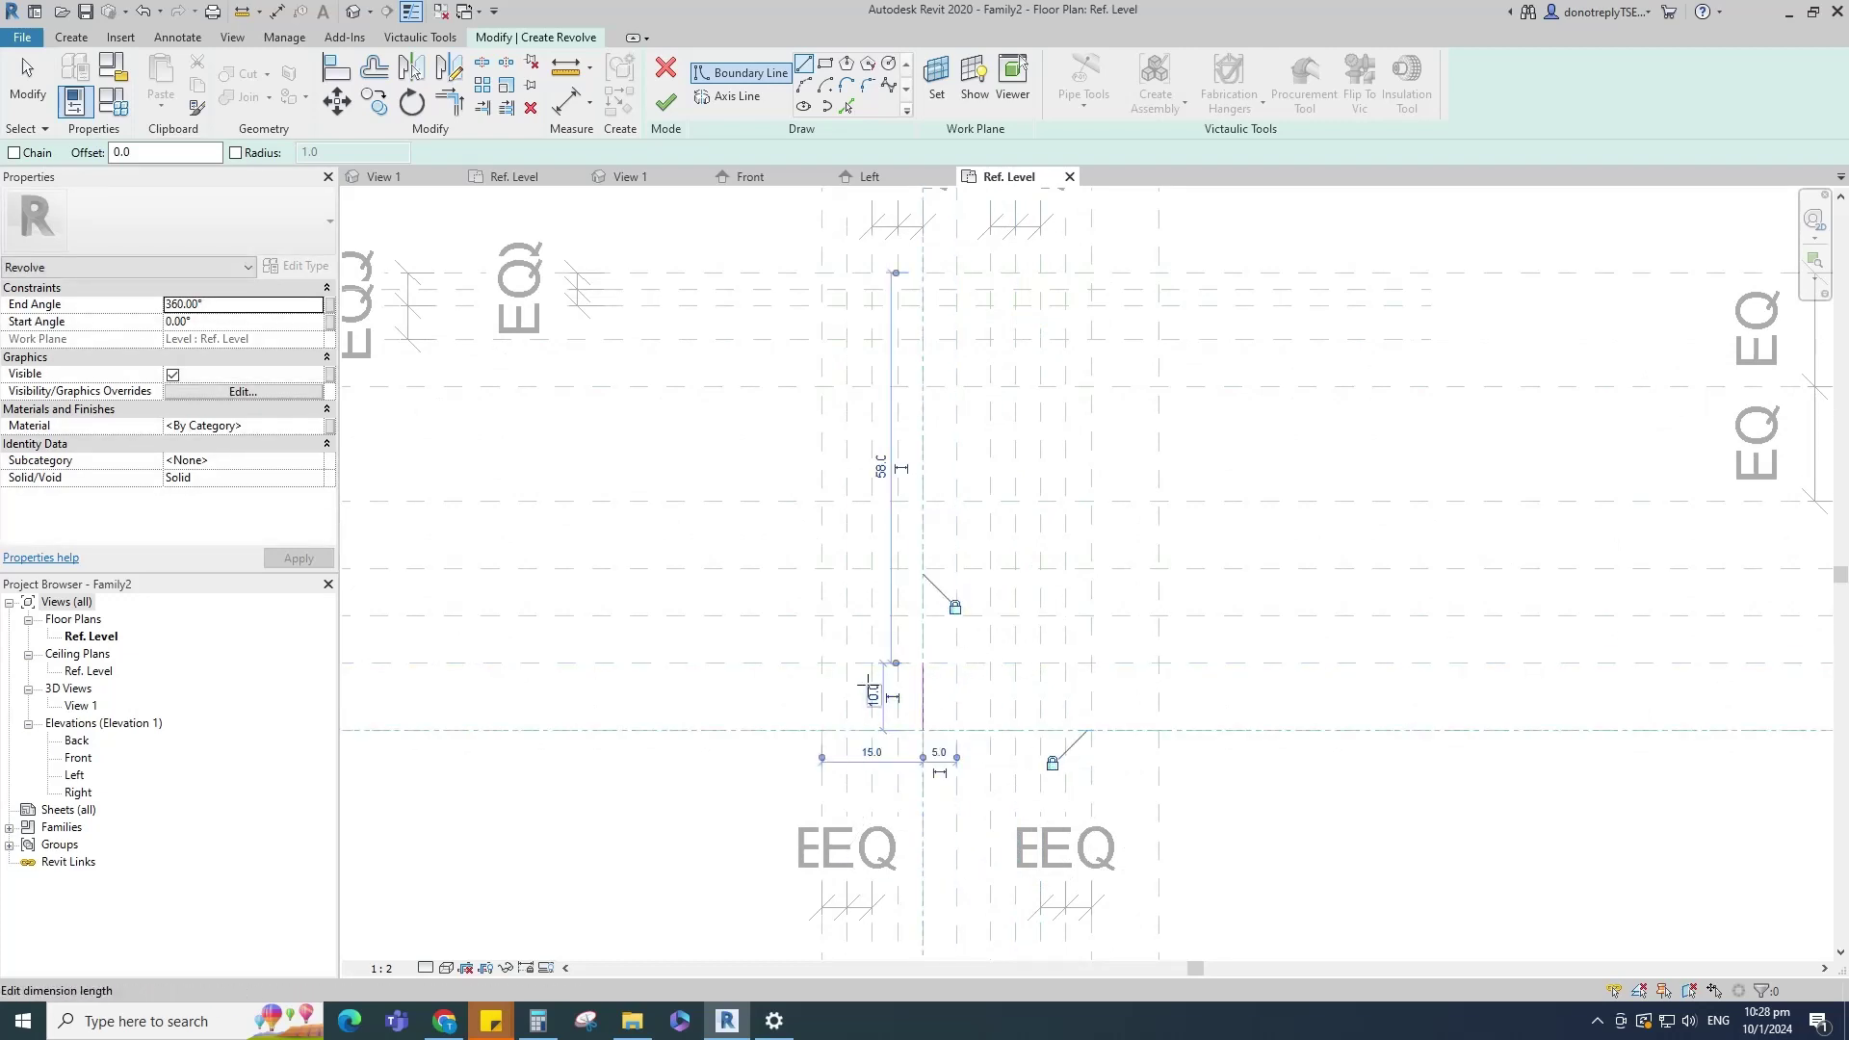
scroll(868, 686, "up", 2)
left_click(941, 656)
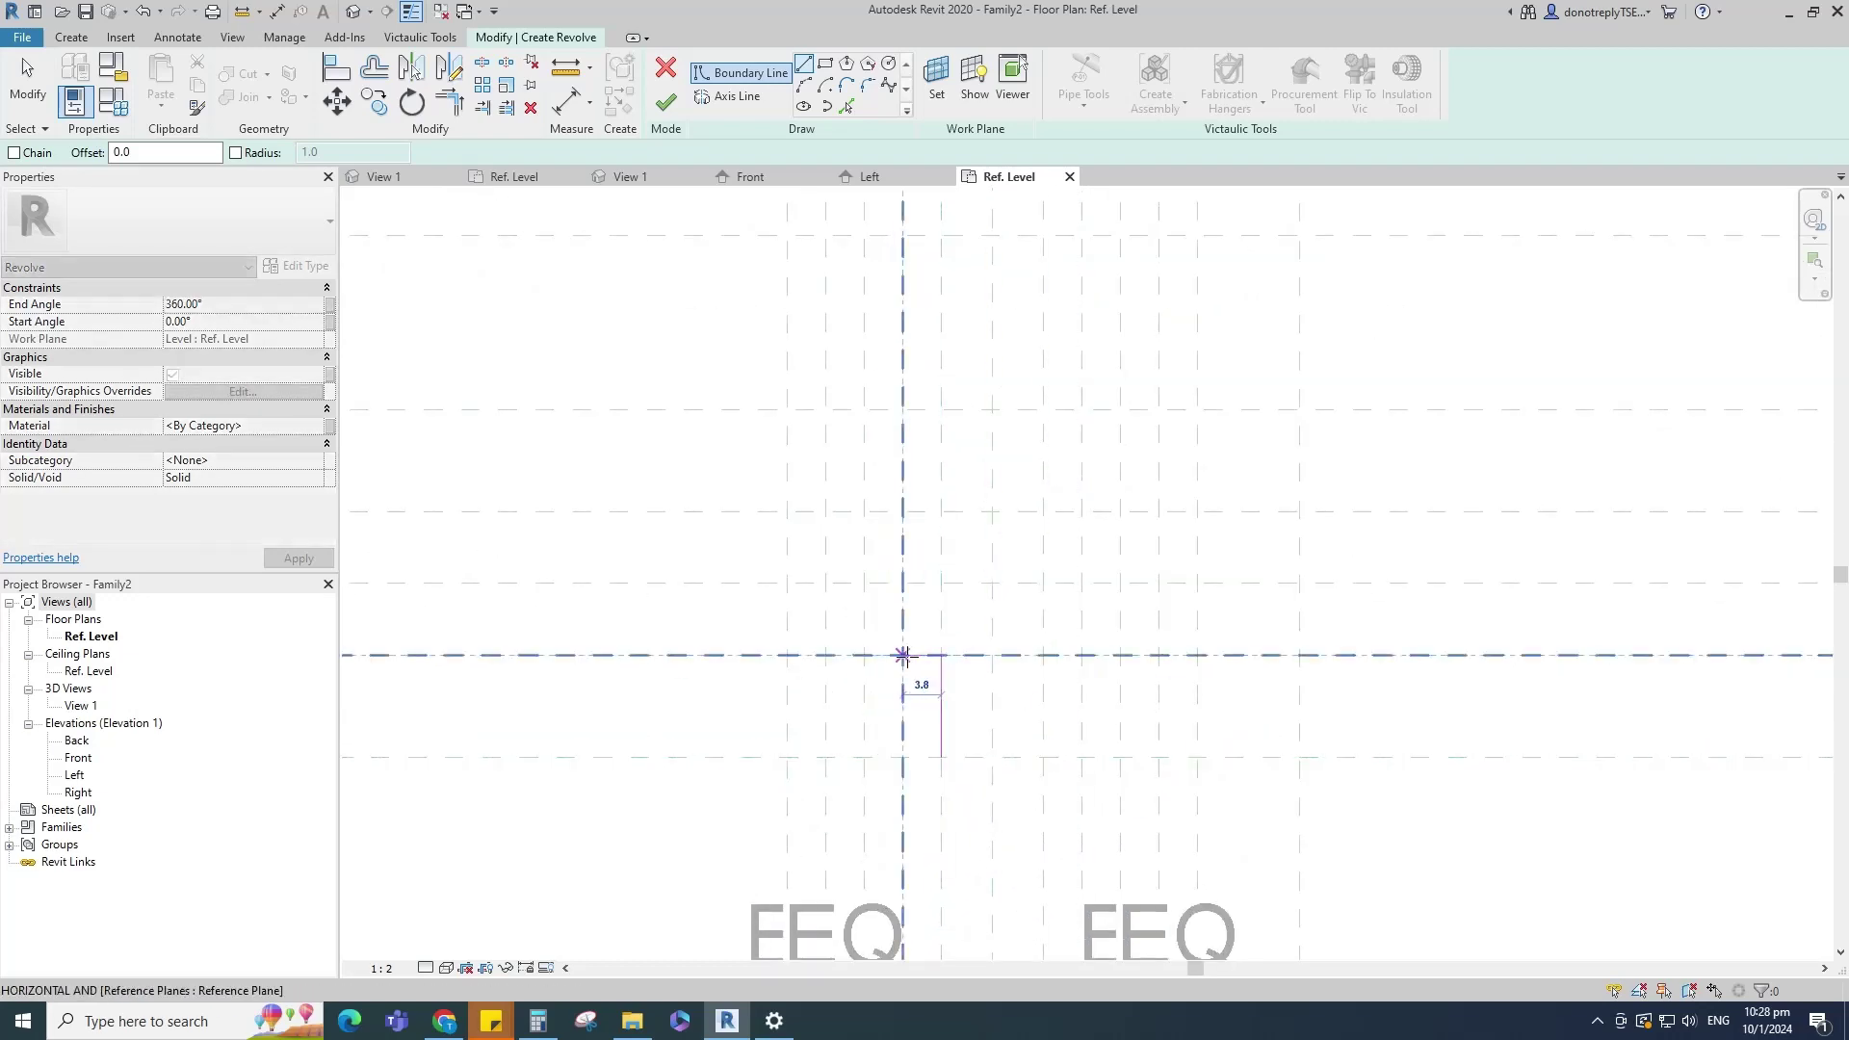
left_click(937, 676)
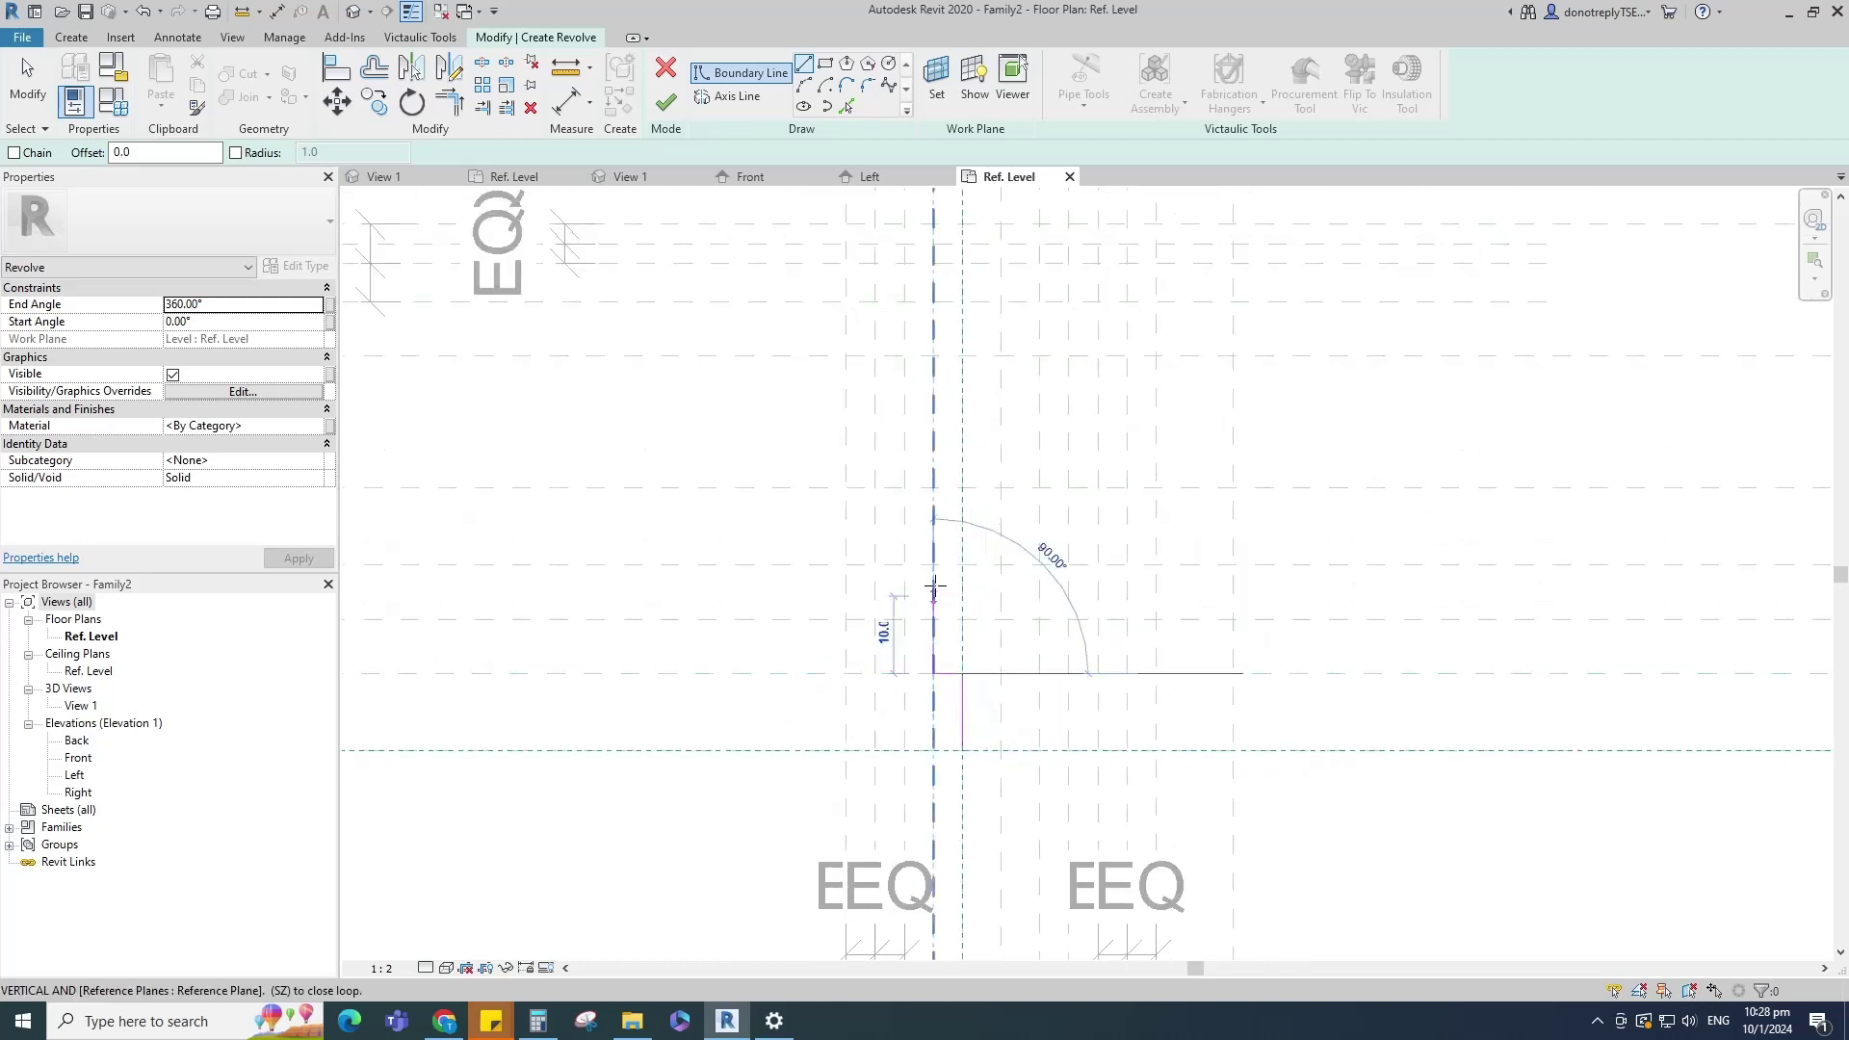
Step: Continue the revolve boundary 14 mm up and 7.5 mm outward along the reference planes
left_click(934, 567)
scroll(1038, 660, "down", 1)
scroll(1004, 626, "up", 1)
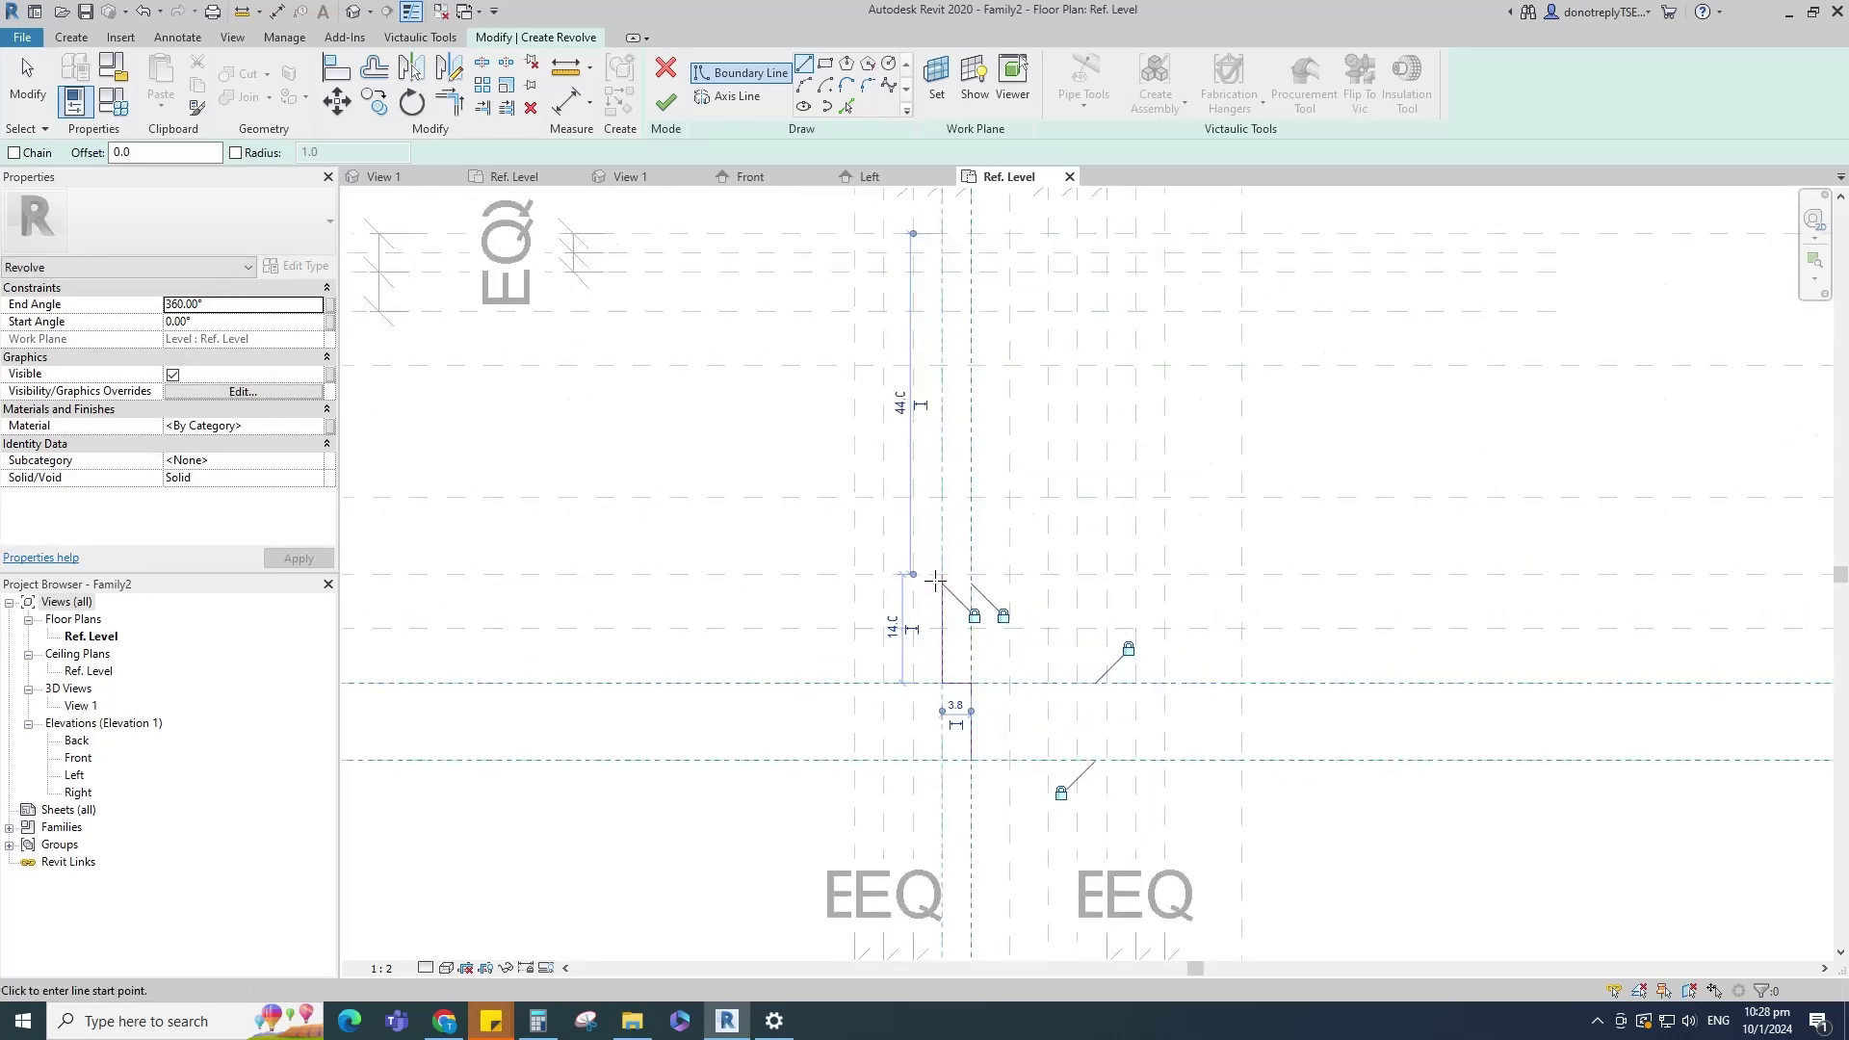
left_click(942, 576)
left_click(883, 574)
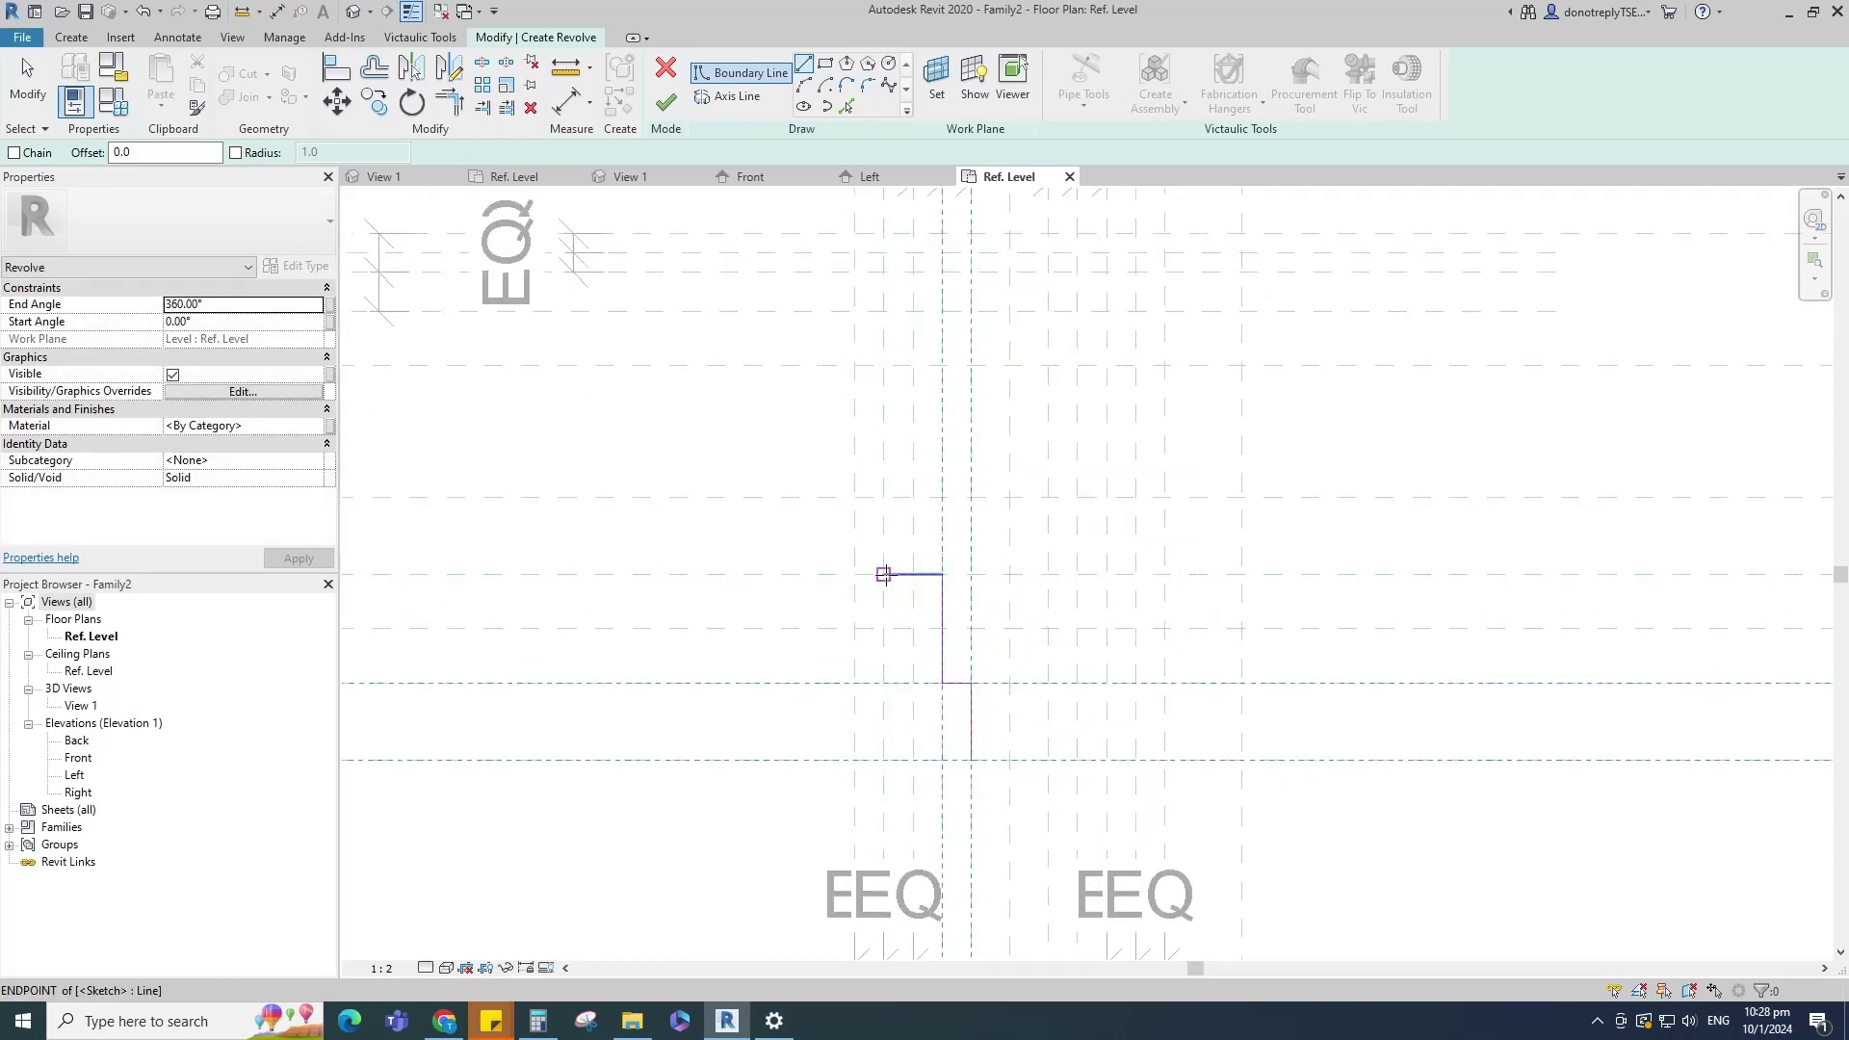
Step: Extend the revolve boundary 27 mm up, 3.8 mm outward to the outer left plane and 12 mm up along it
left_click(884, 575)
scroll(879, 542, "down", 1)
left_click(883, 409)
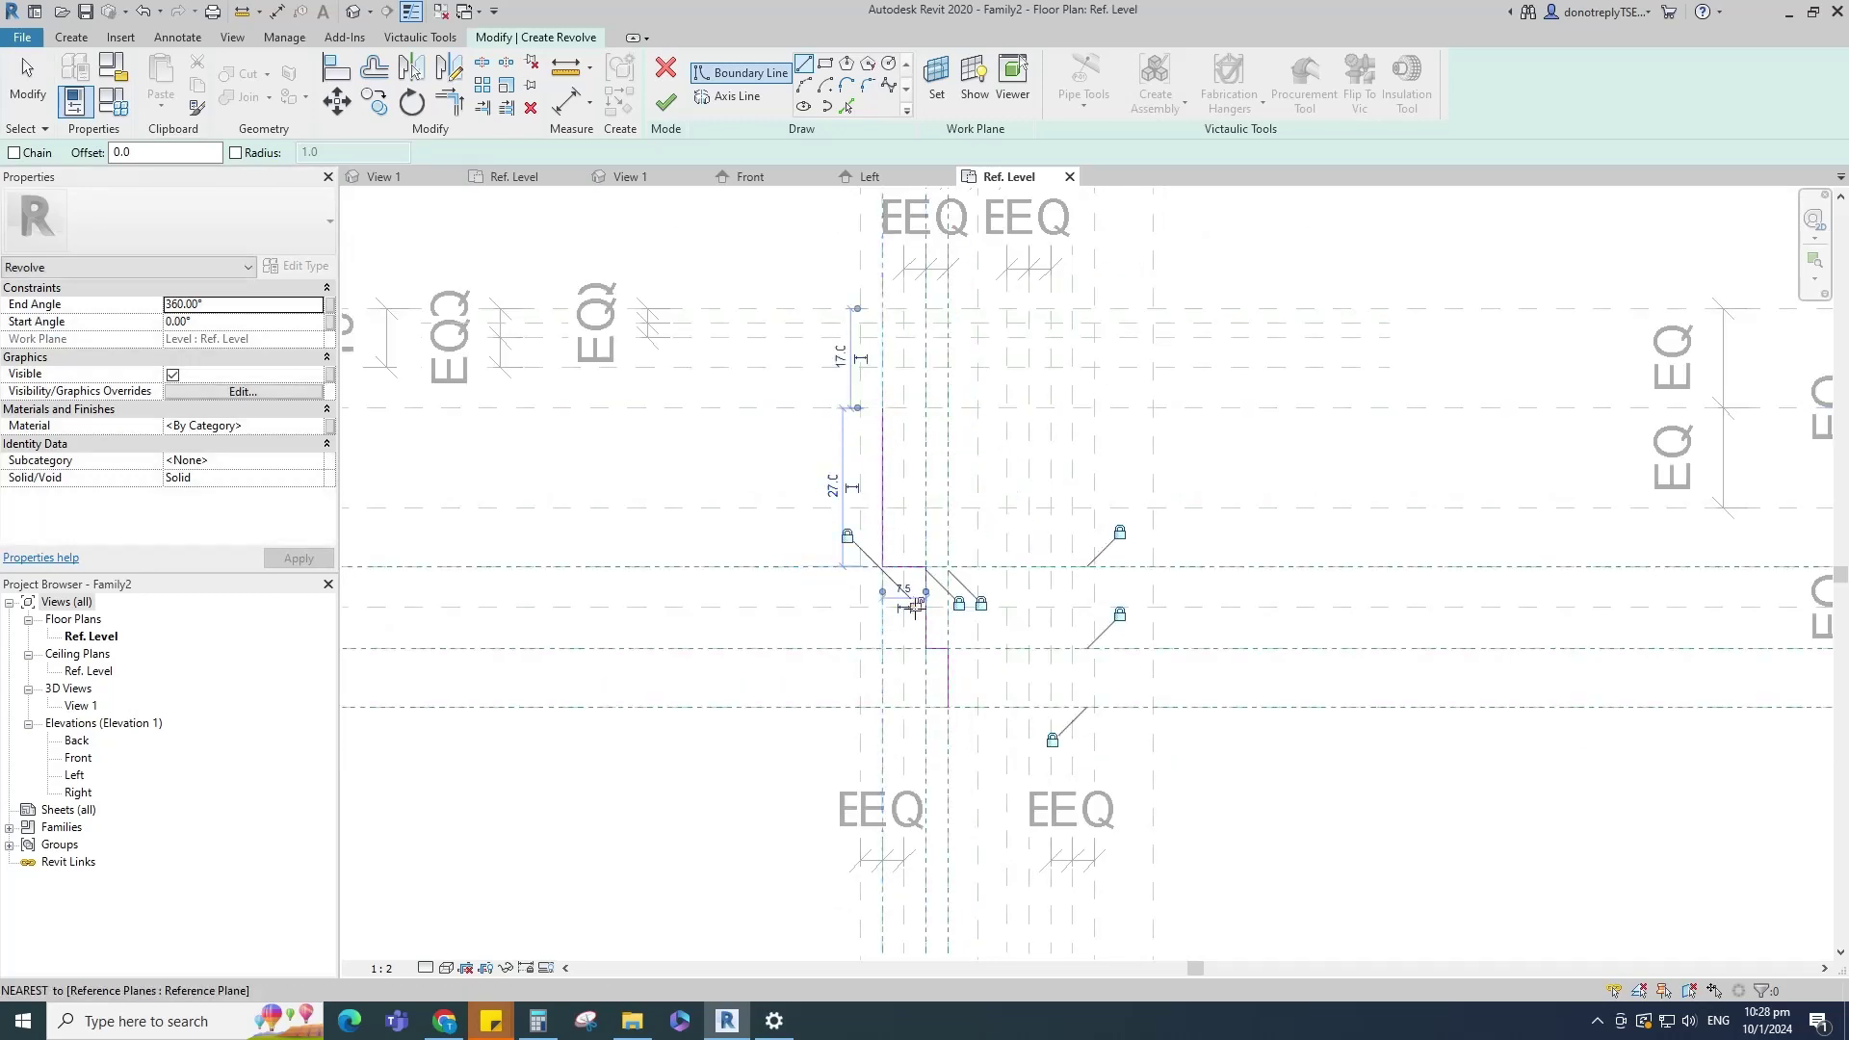
scroll(866, 428, "up", 3)
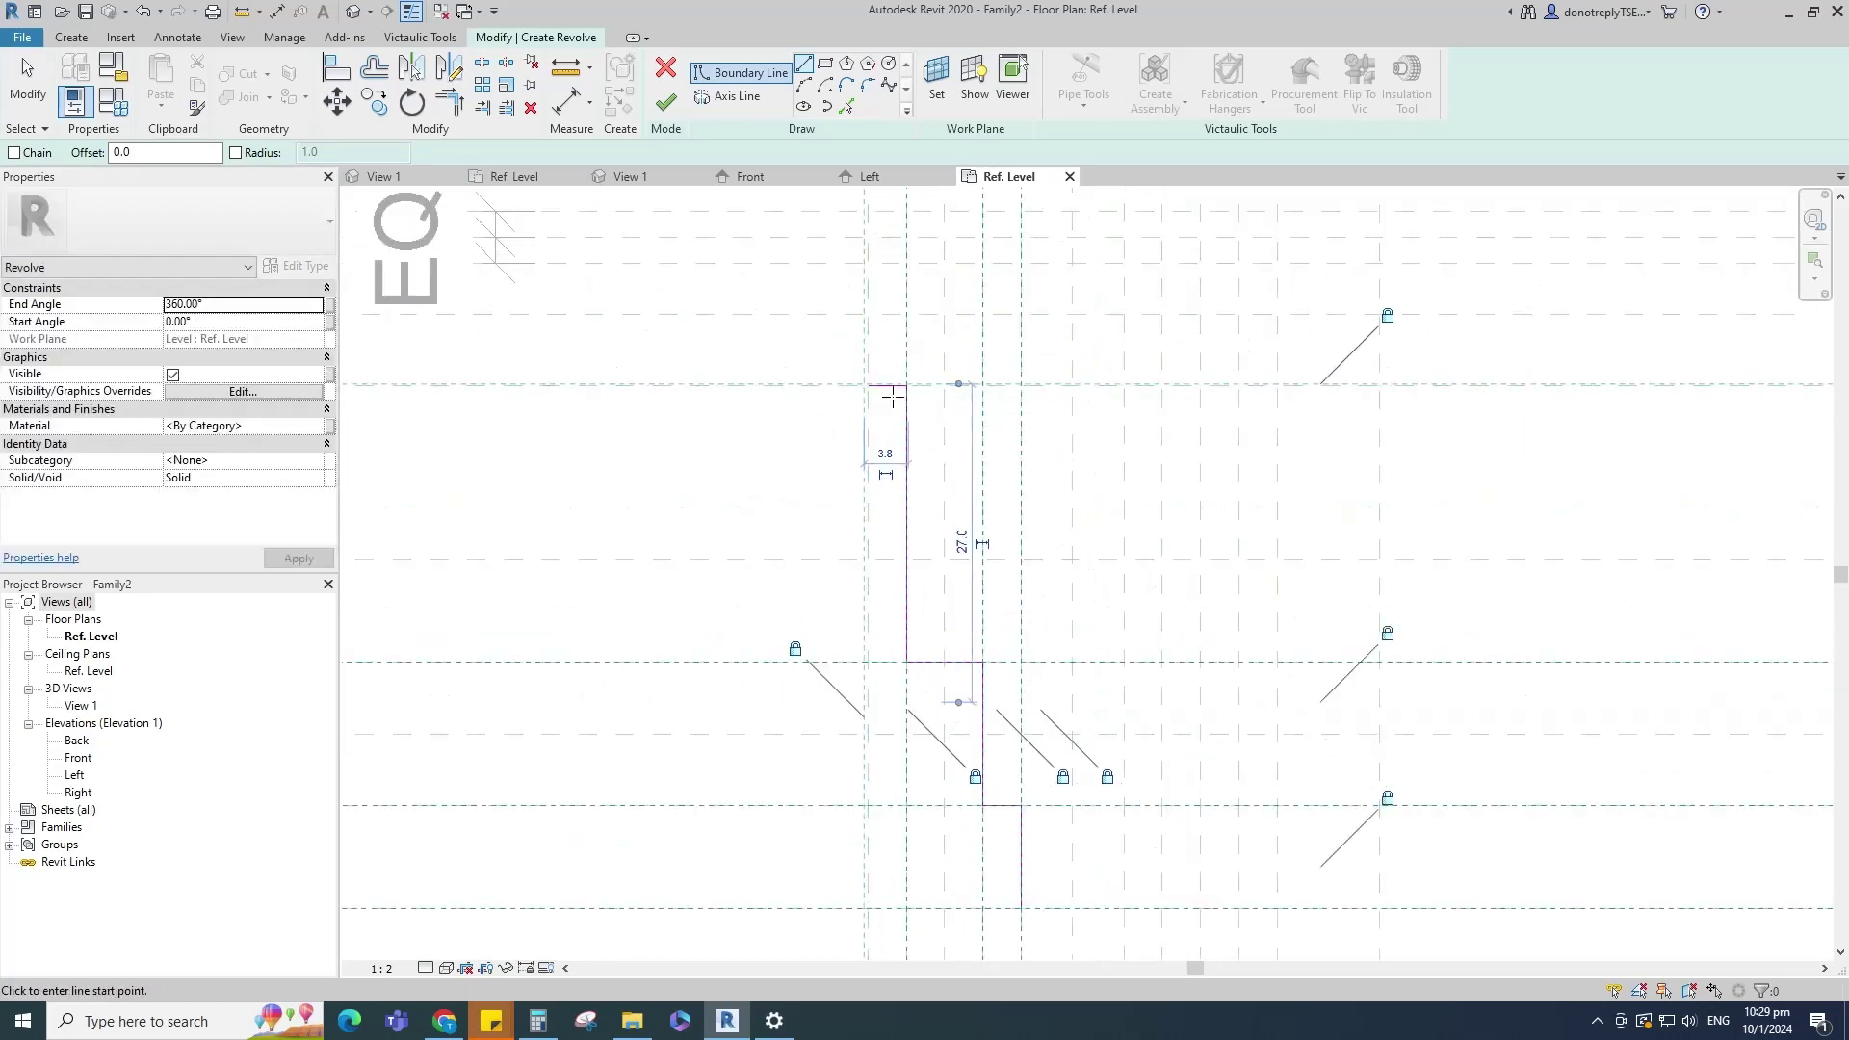
scroll(863, 551, "down", 2)
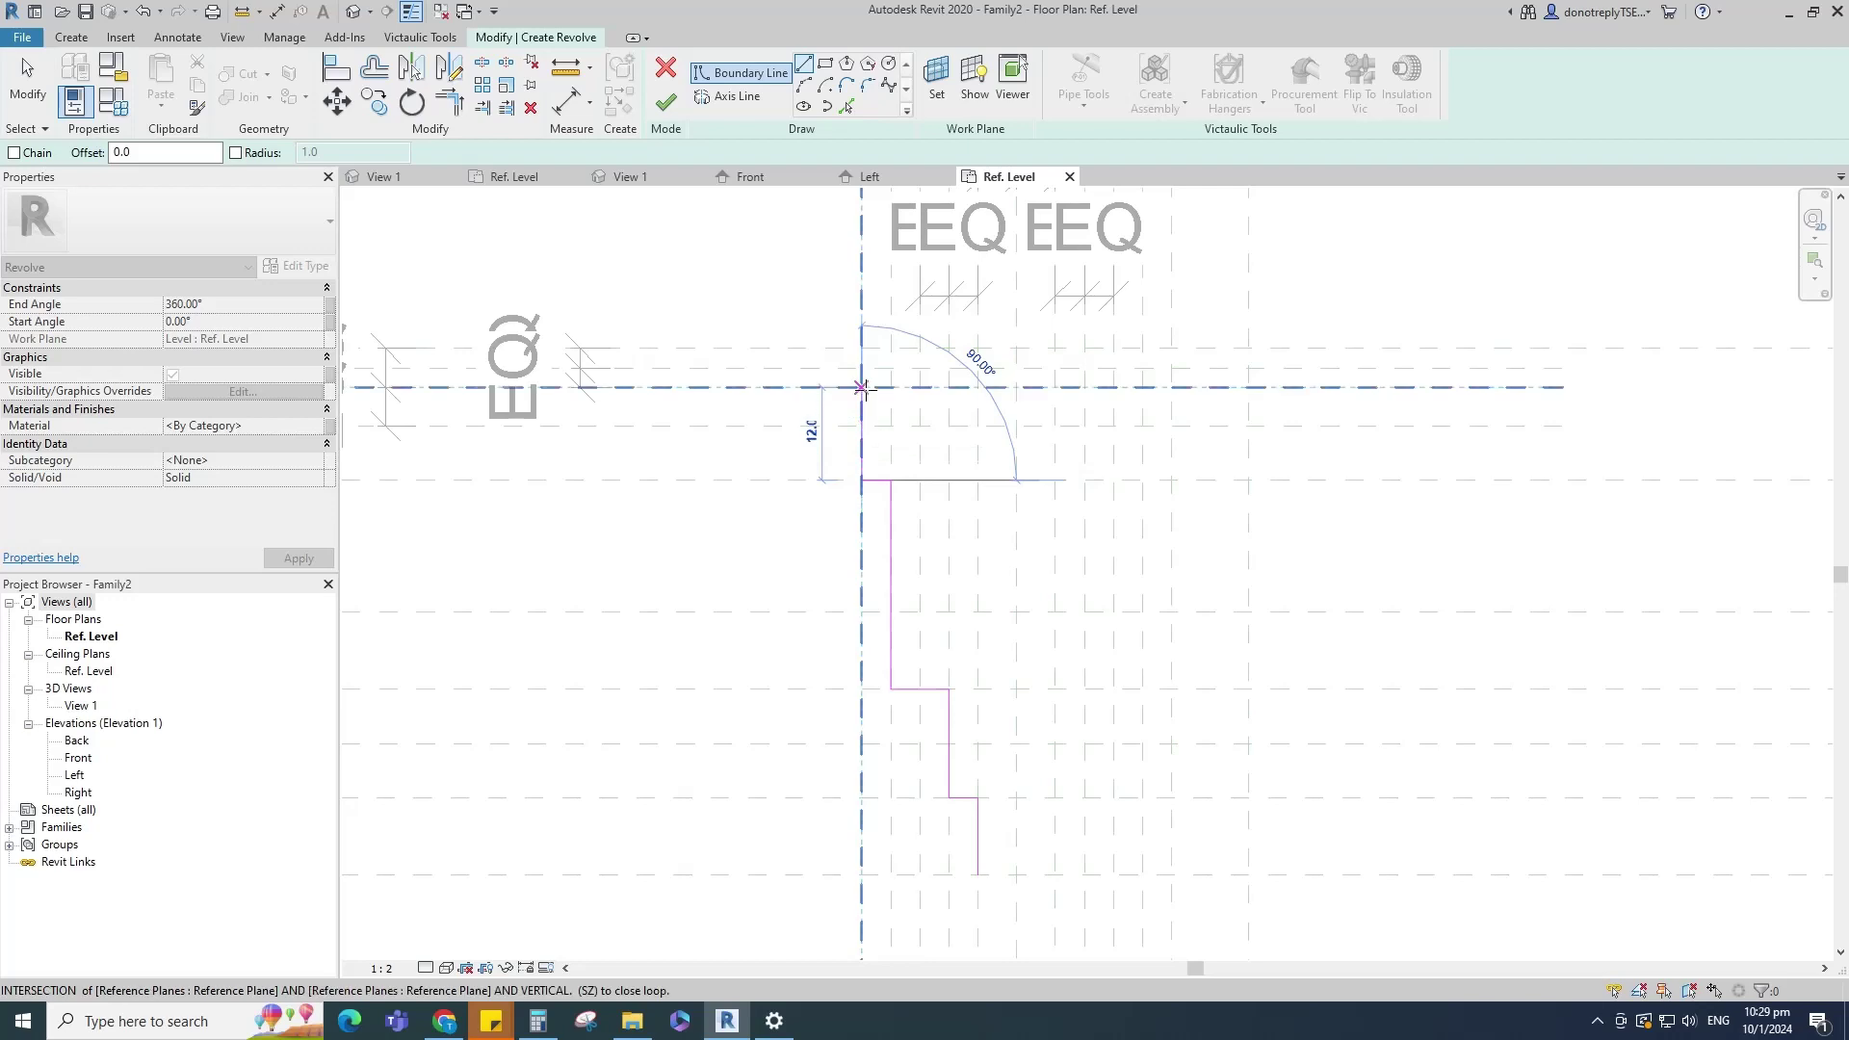
left_click(861, 224)
Step: Add a 4.5 mm line sloping up and inward to the revolve boundary, followed by a 2.5 mm vertical line to the top plane
scroll(963, 385, "up", 2)
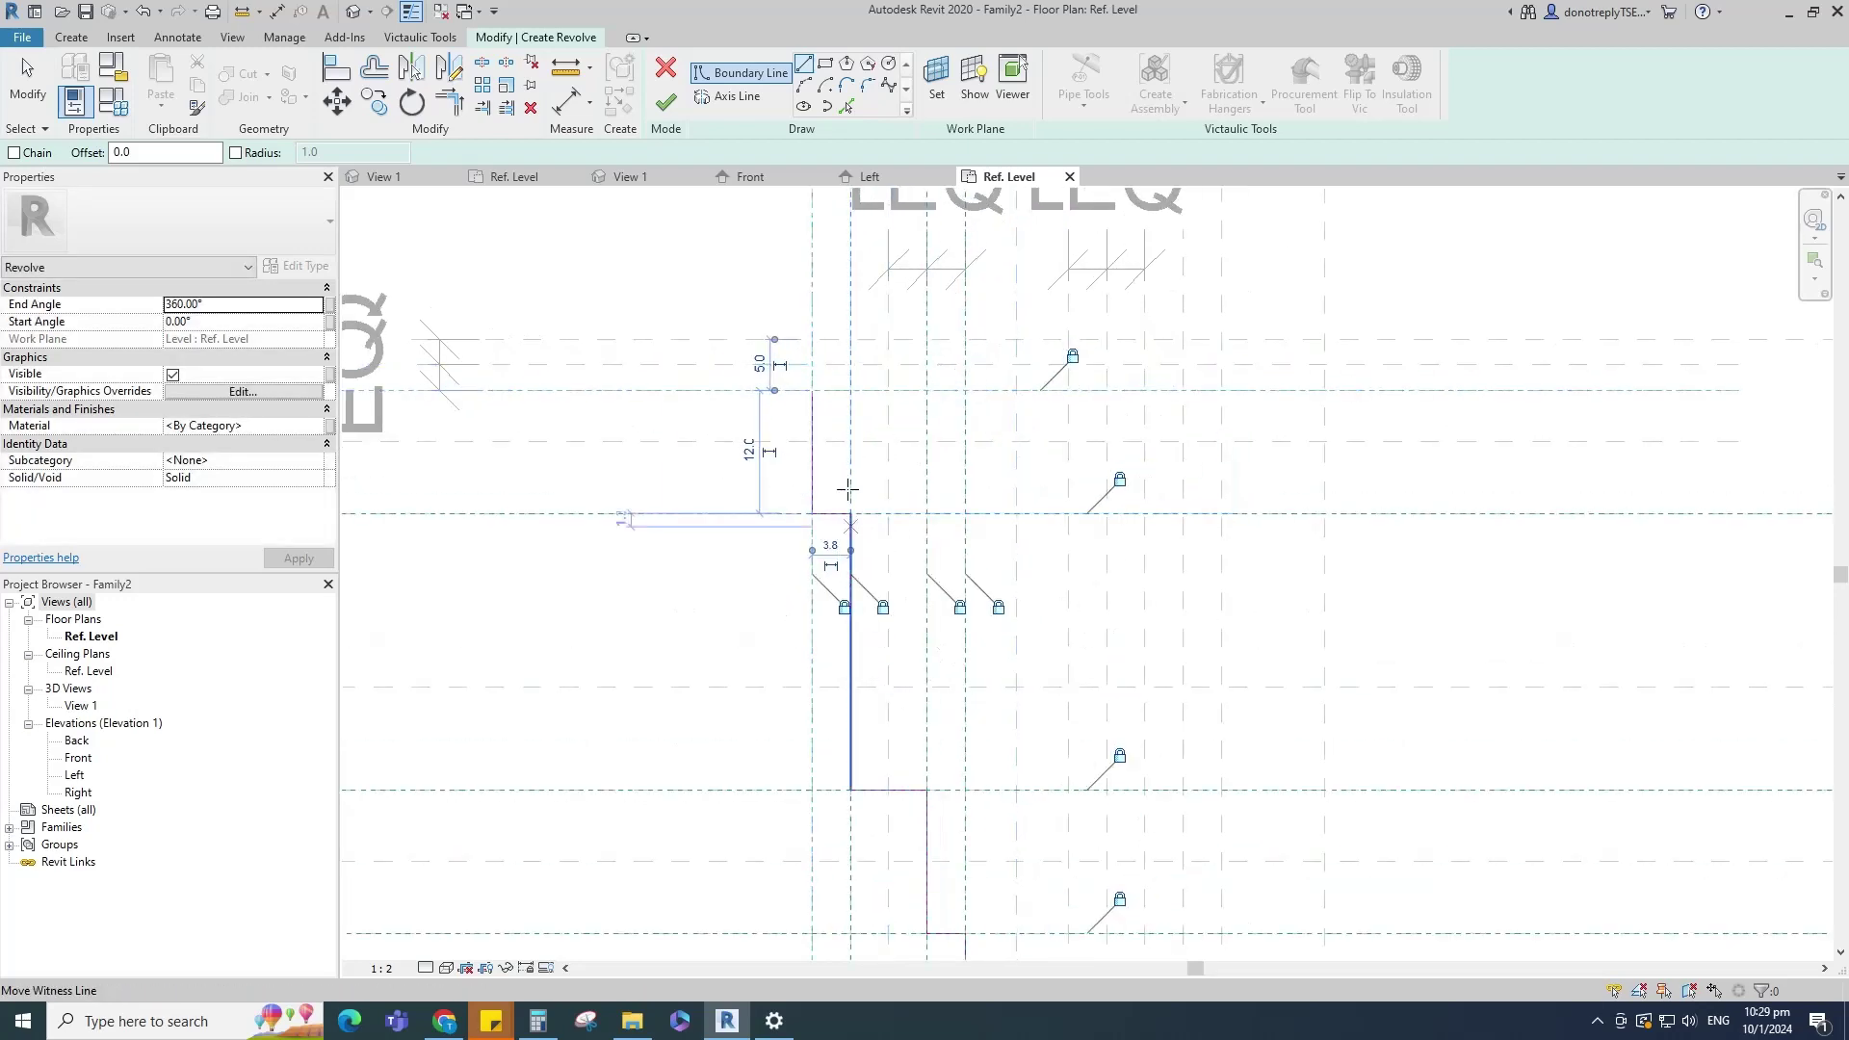
left_click(859, 346)
scroll(864, 348, "up", 2)
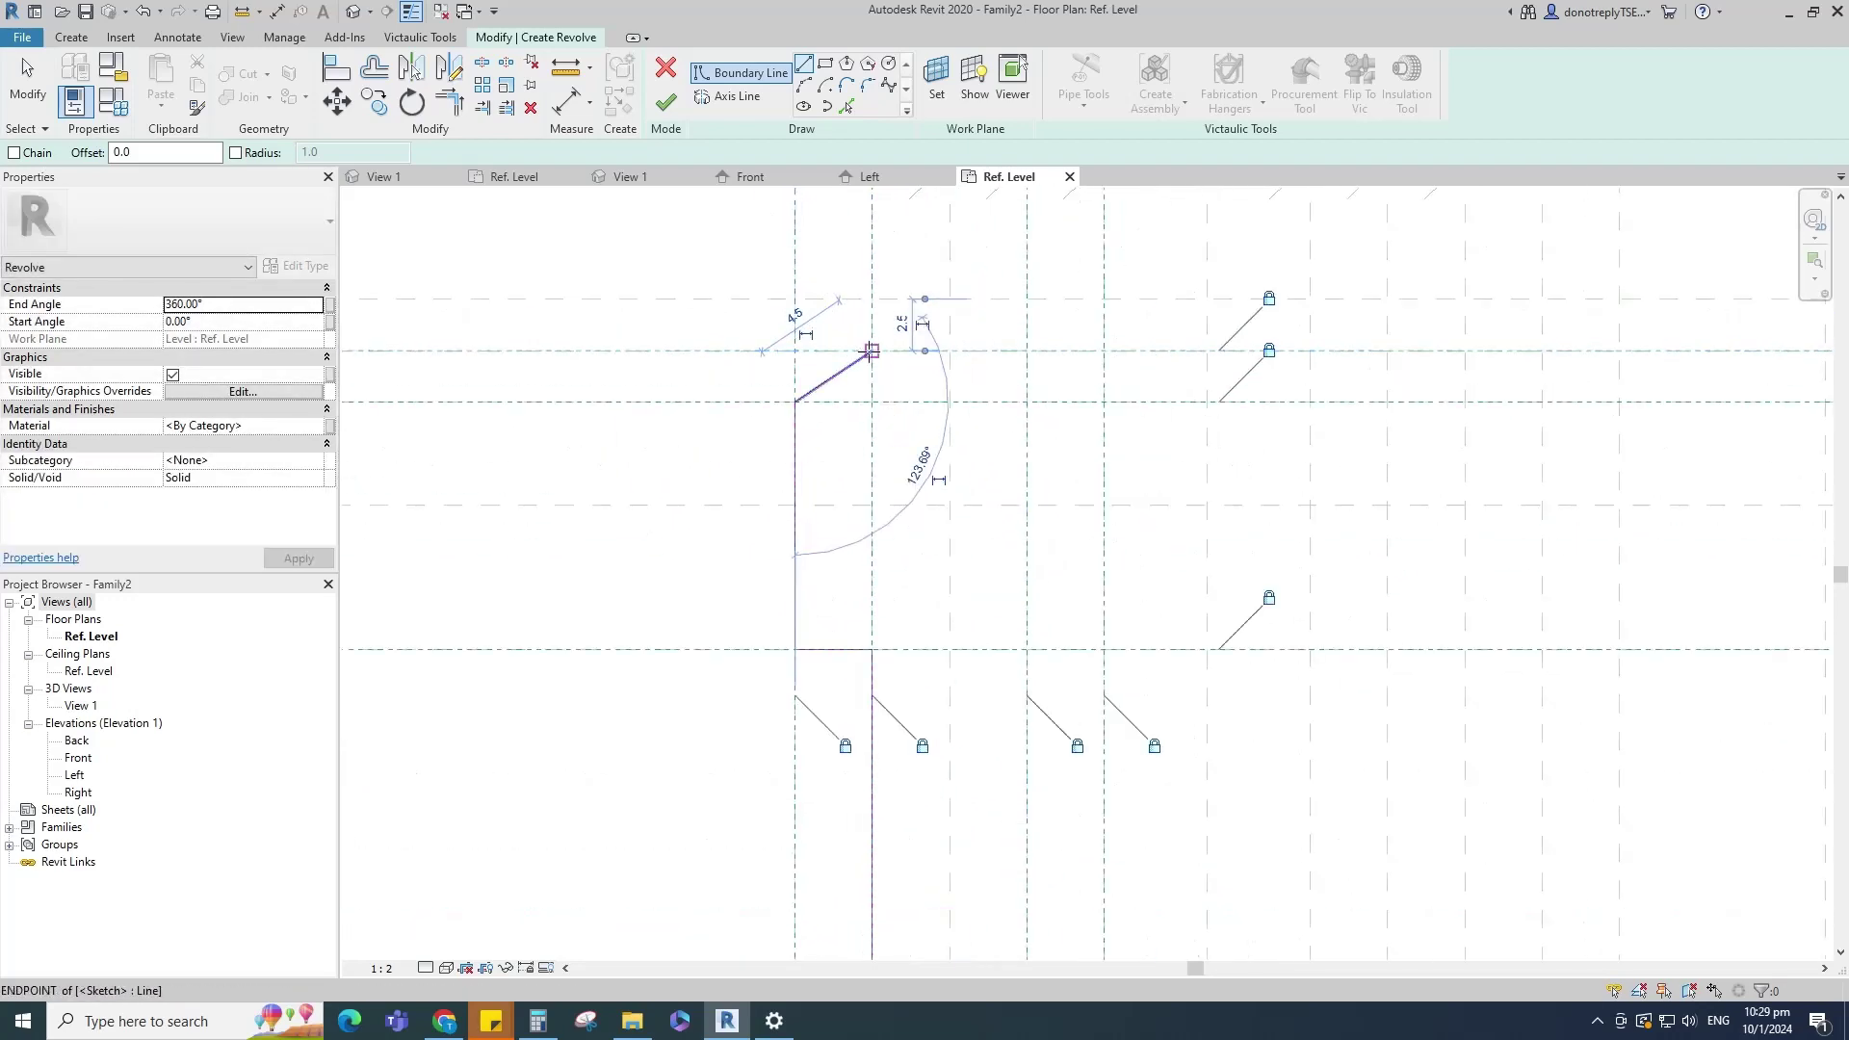
left_click(872, 350)
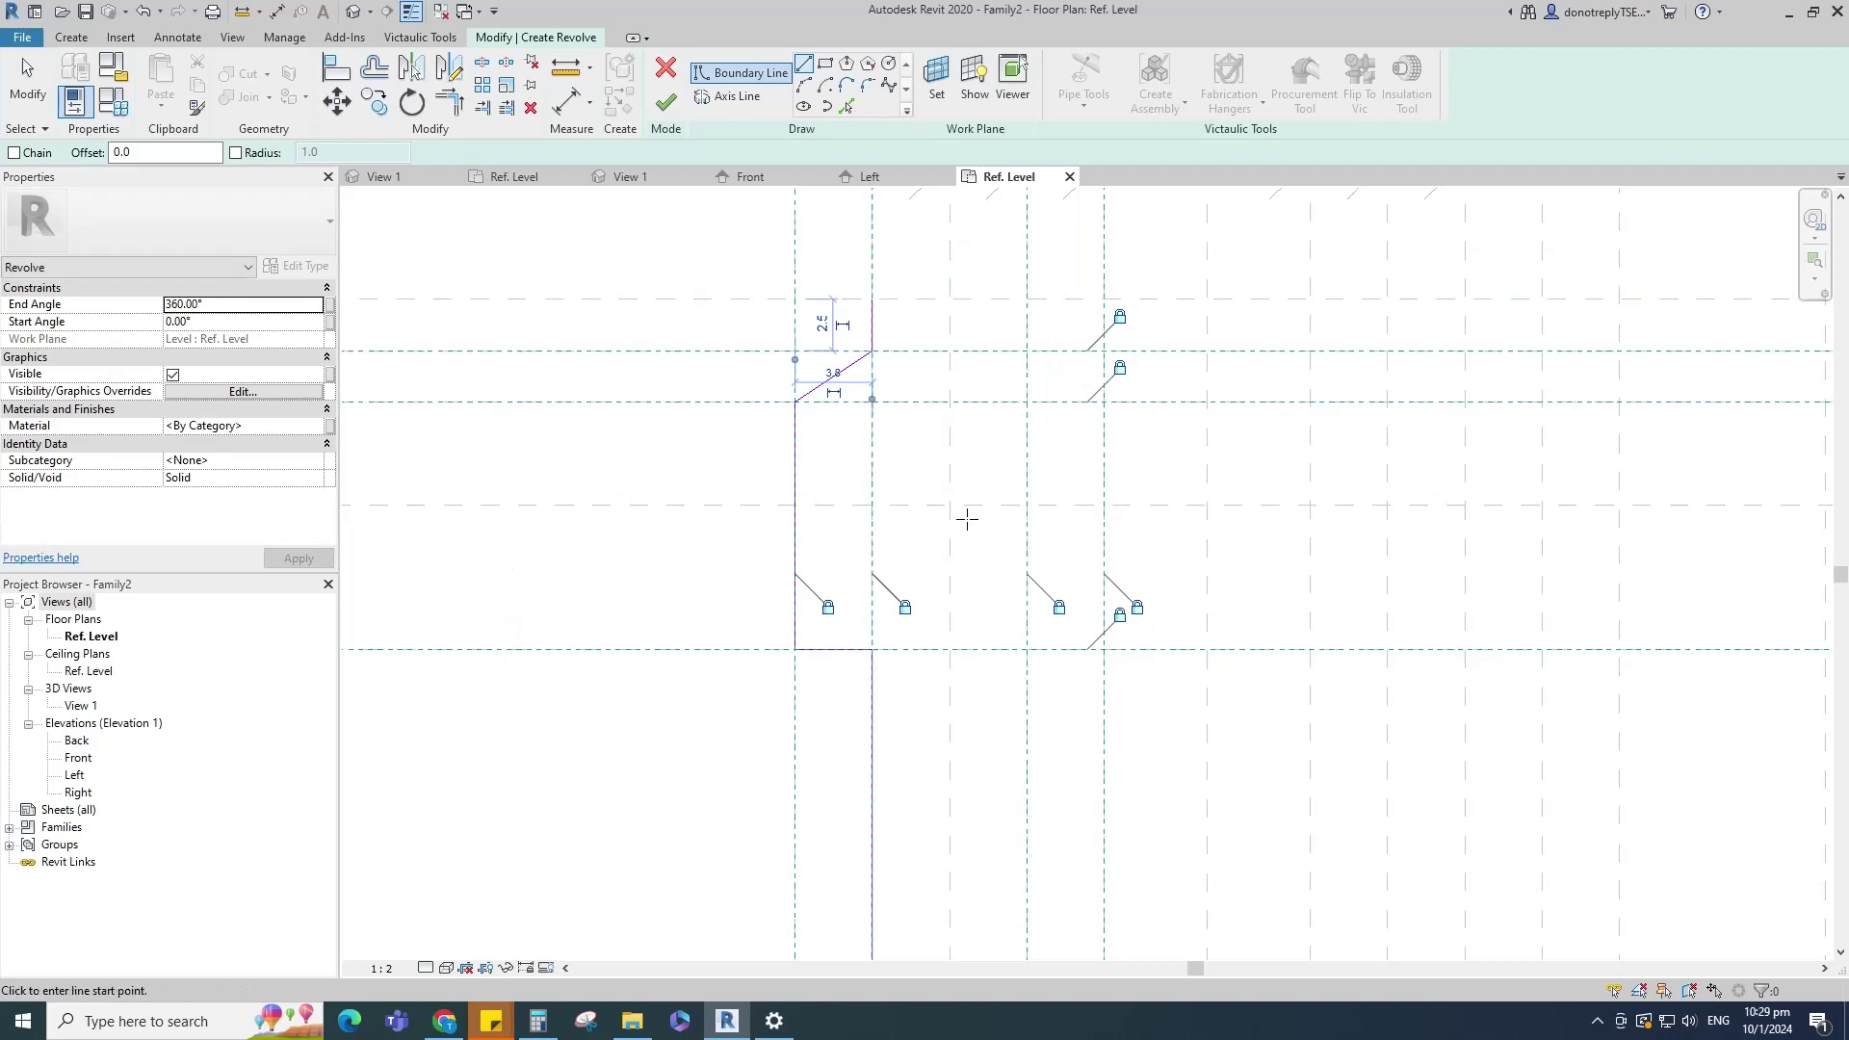
Step: Extend the revolve boundary about 16.3 mm along the top plane to the center plane, followed by a 68 mm line down the center plane
left_click(872, 300)
scroll(871, 300, "down", 2)
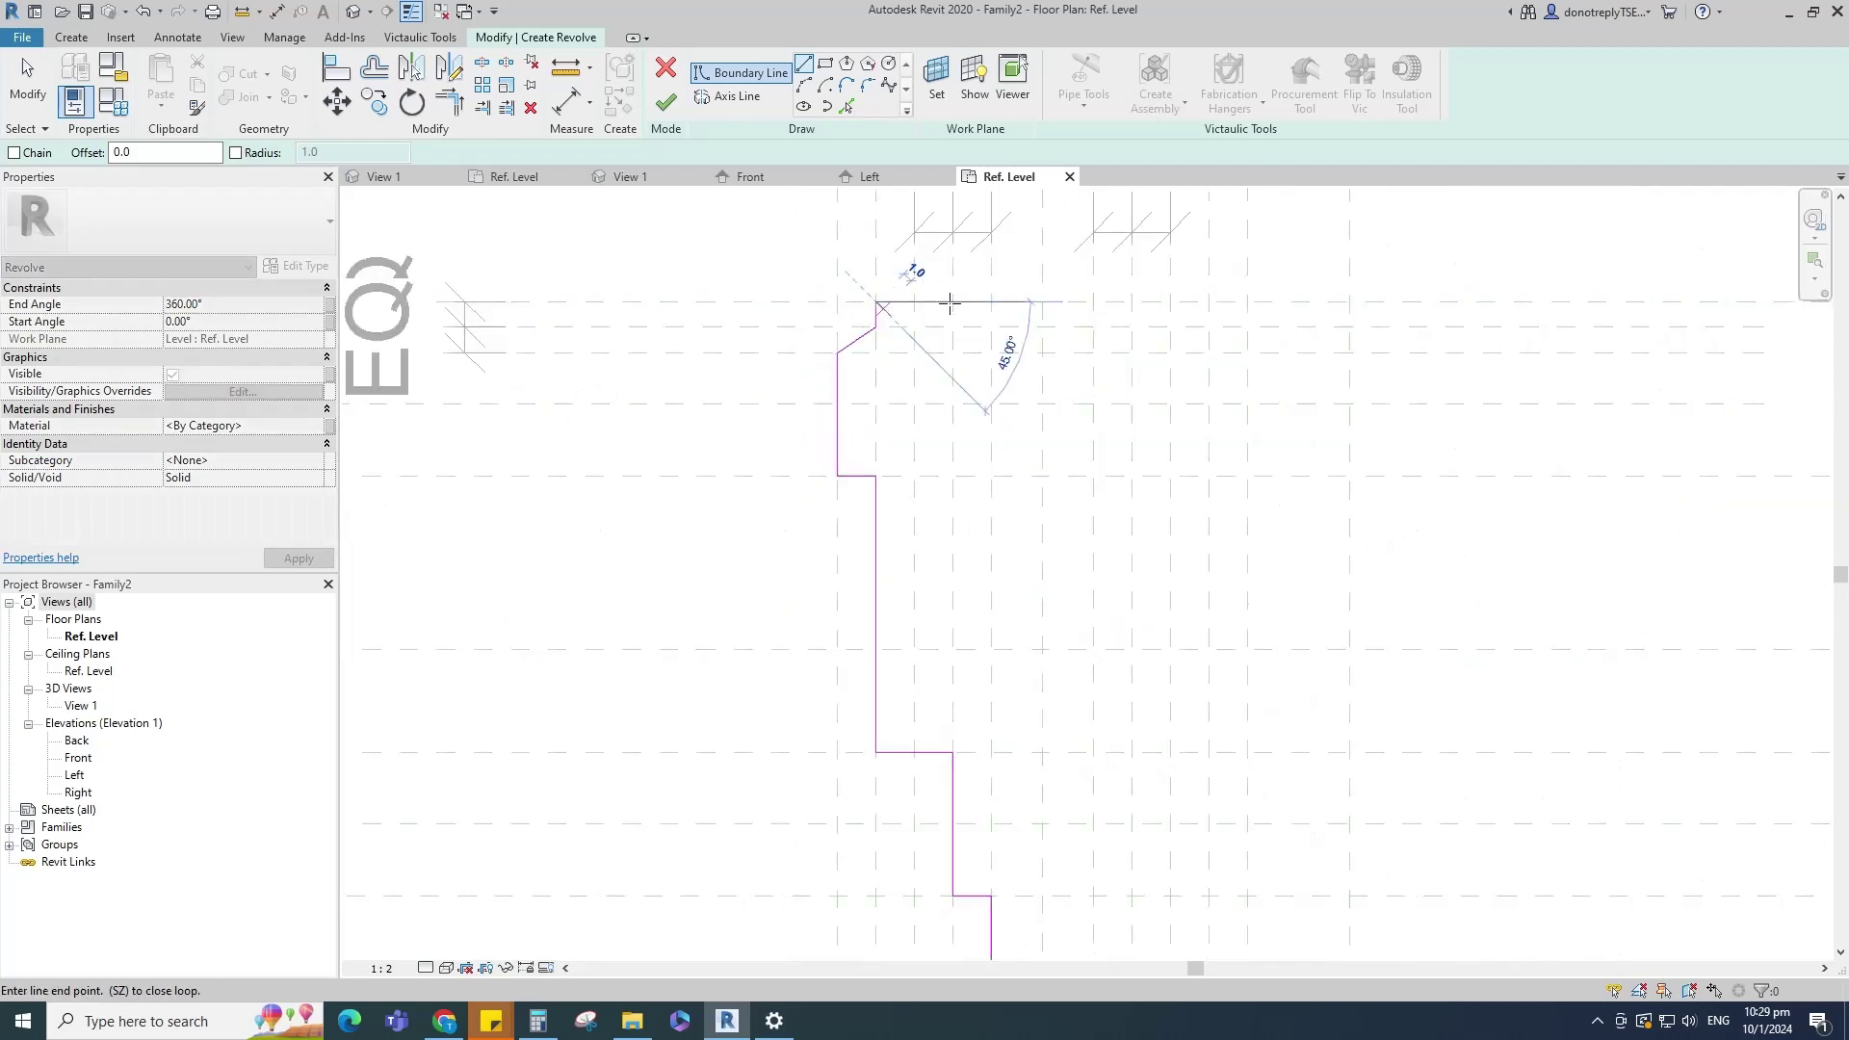
left_click(1042, 301)
left_click(1042, 301)
scroll(1043, 301, "down", 1)
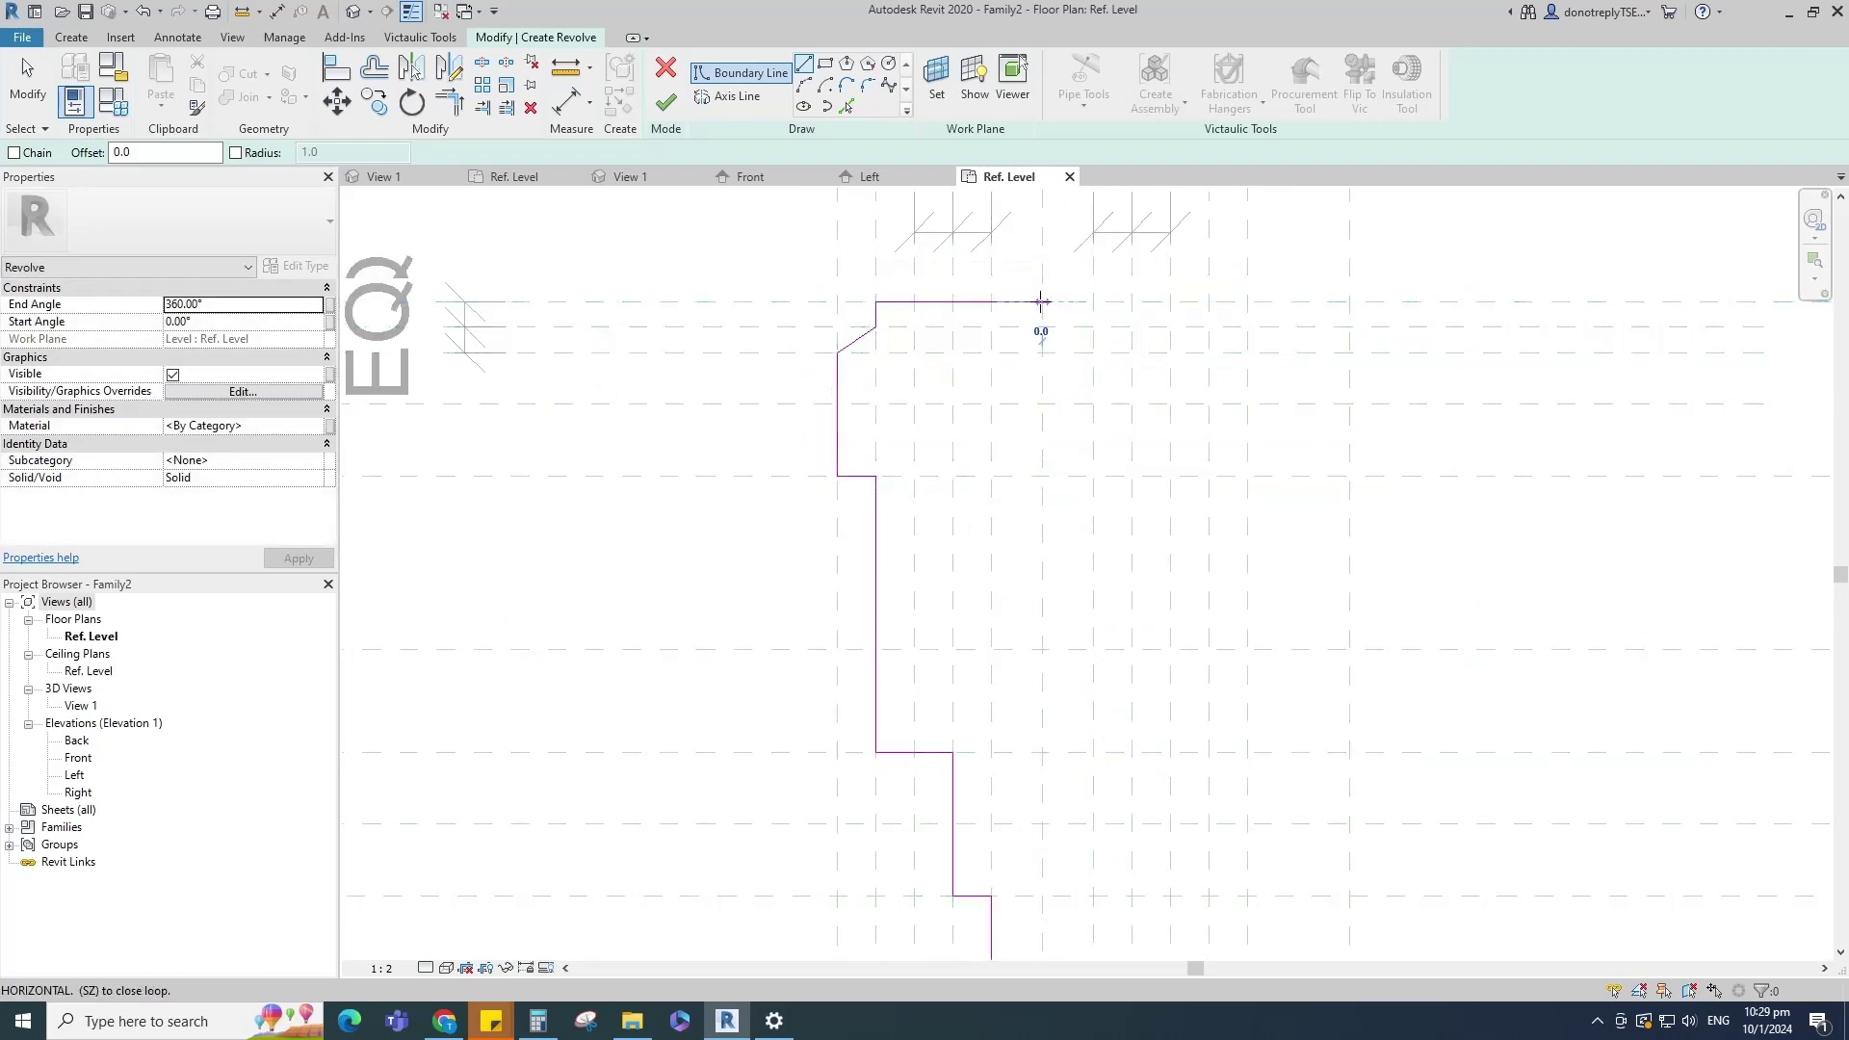
left_click(1041, 828)
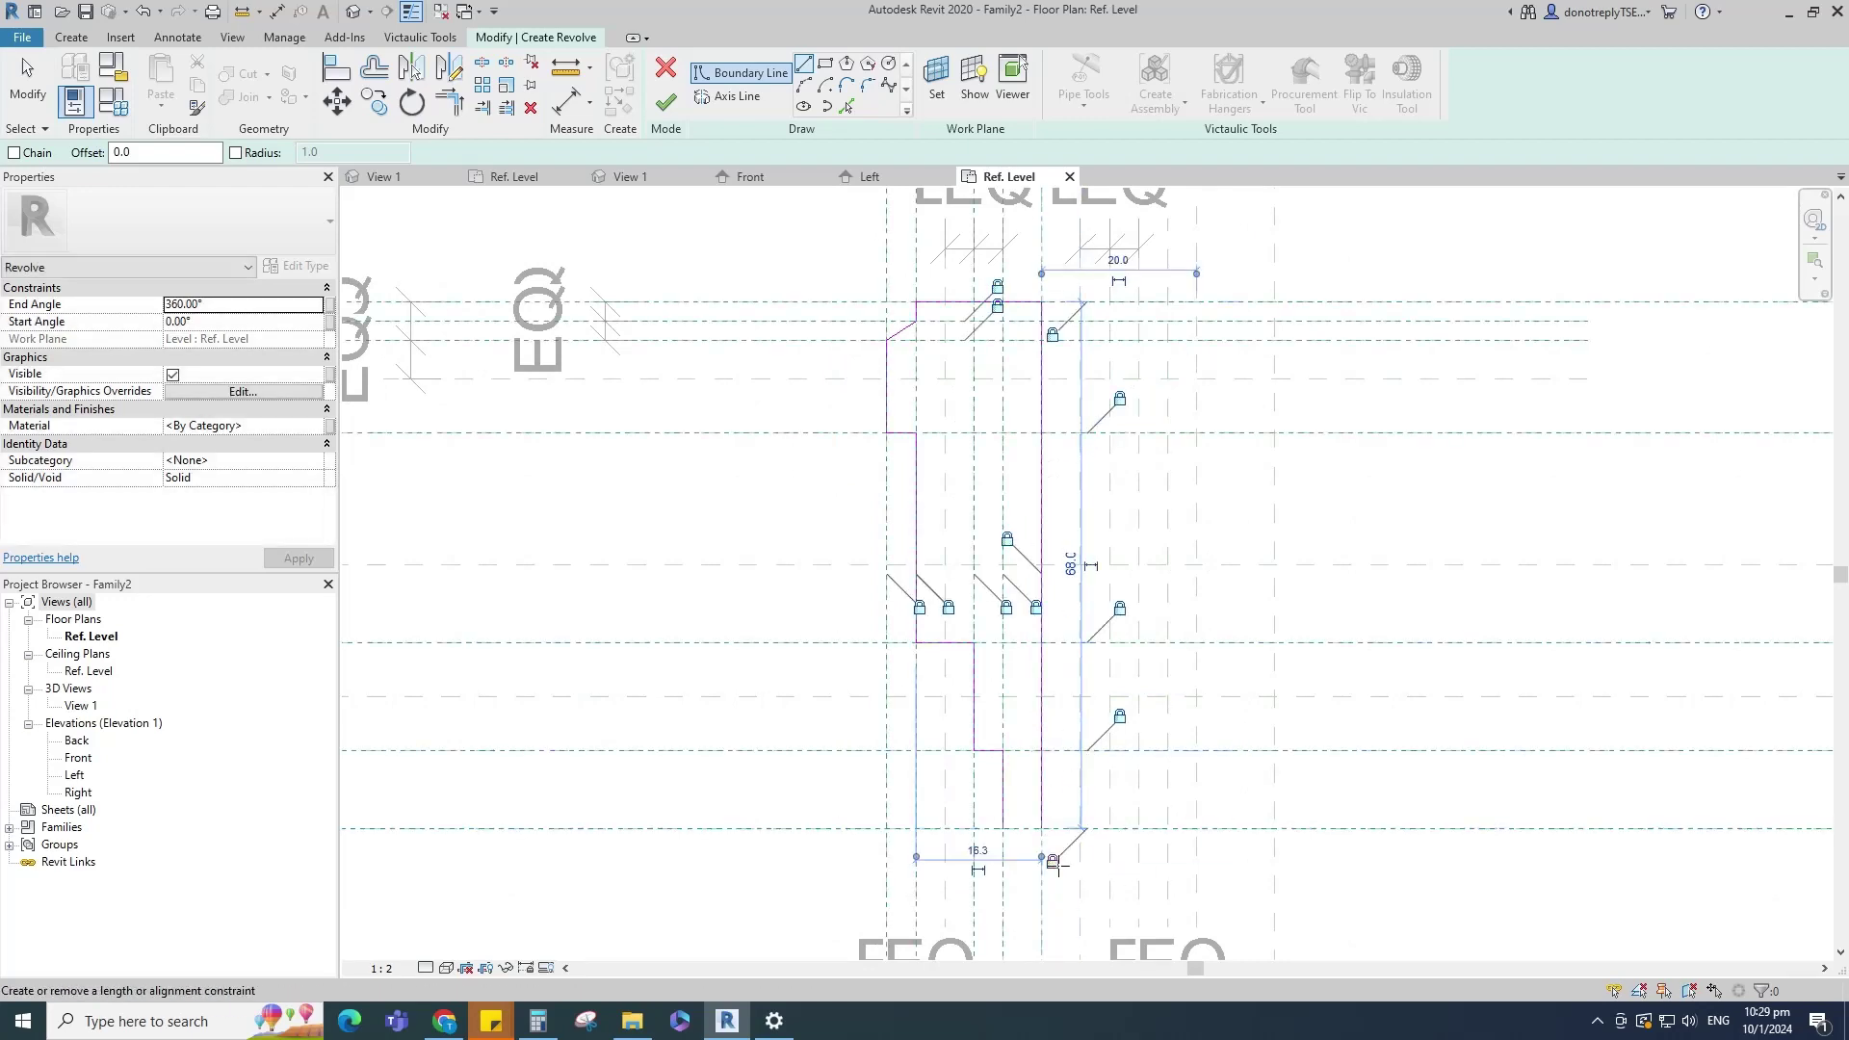
Step: Close the revolve boundary with a line along the bottom plane and lock it to that plane
scroll(1051, 883, "up", 2)
left_click(1036, 787)
left_click(966, 787)
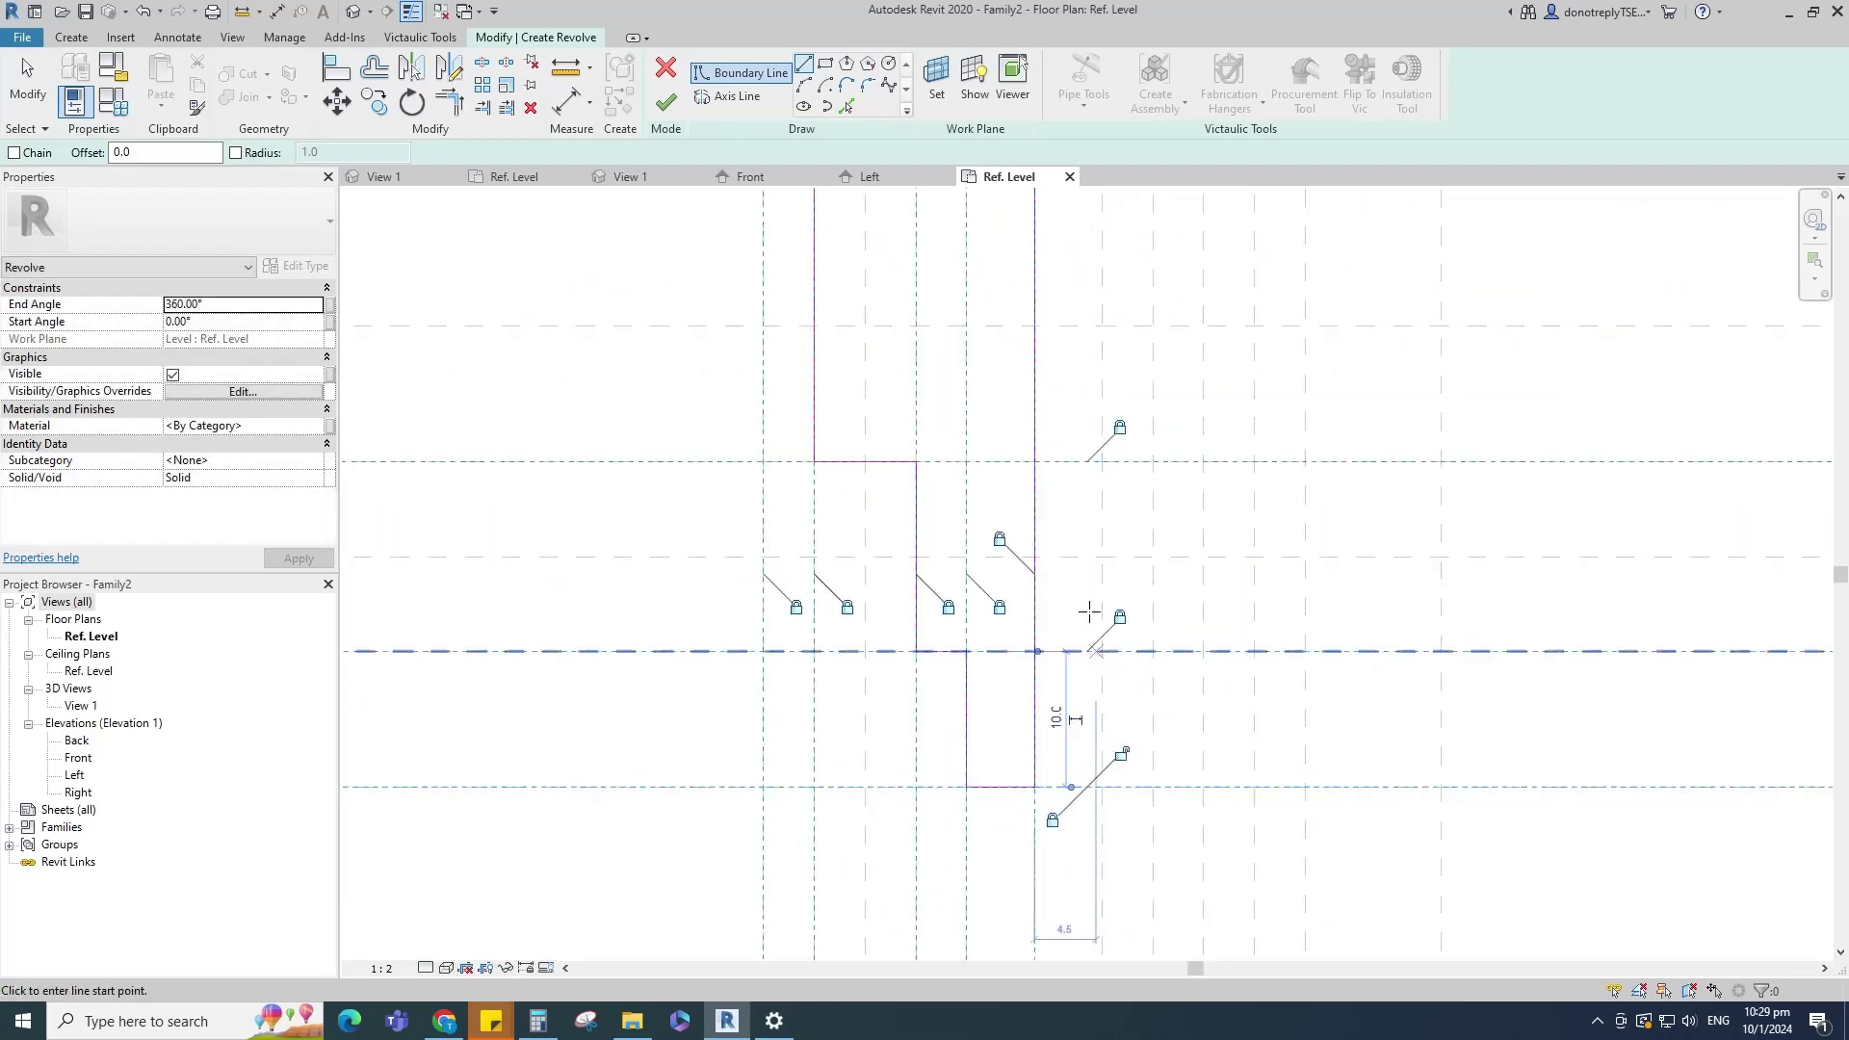
left_click(1122, 754)
scroll(1088, 810, "down", 3)
key("Escape")
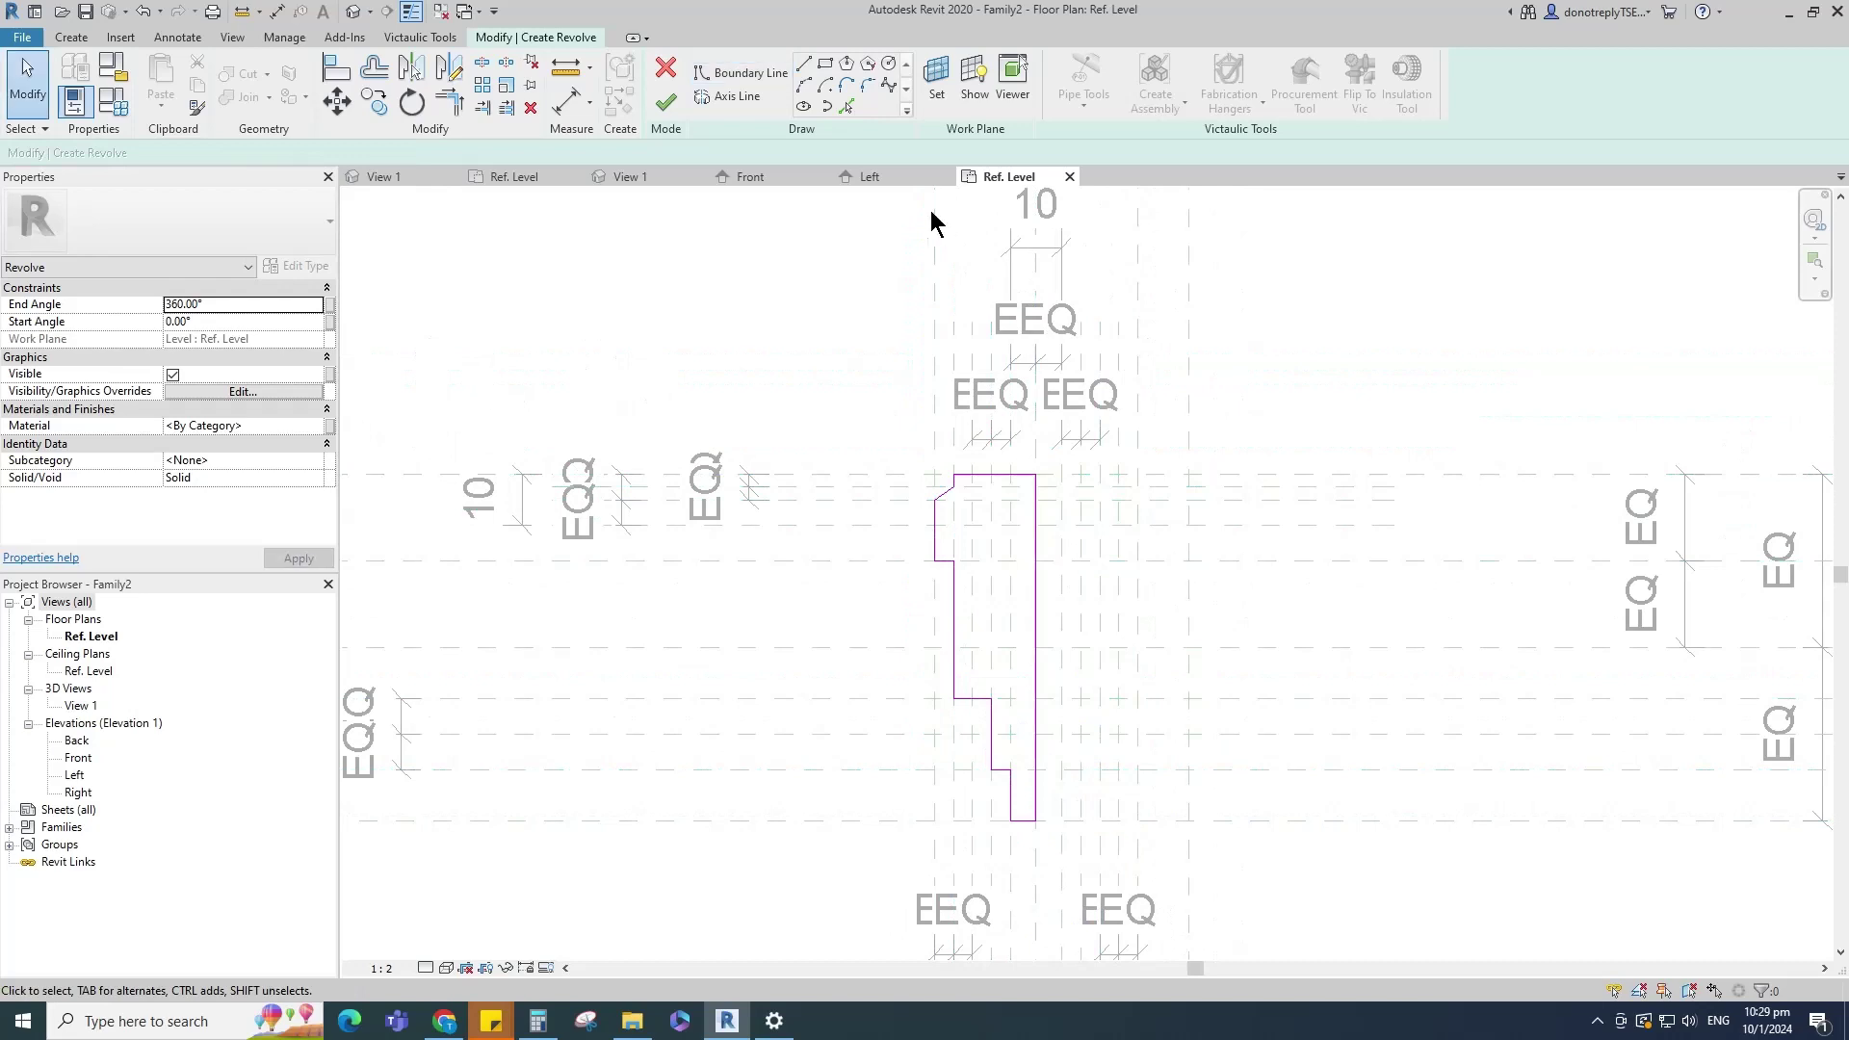
Step: Round the top outer corner of the revolve boundary with a fillet arc of fixed radius 1.0 mm
left_click(866, 85)
left_click(73, 152)
scroll(939, 478, "up", 2)
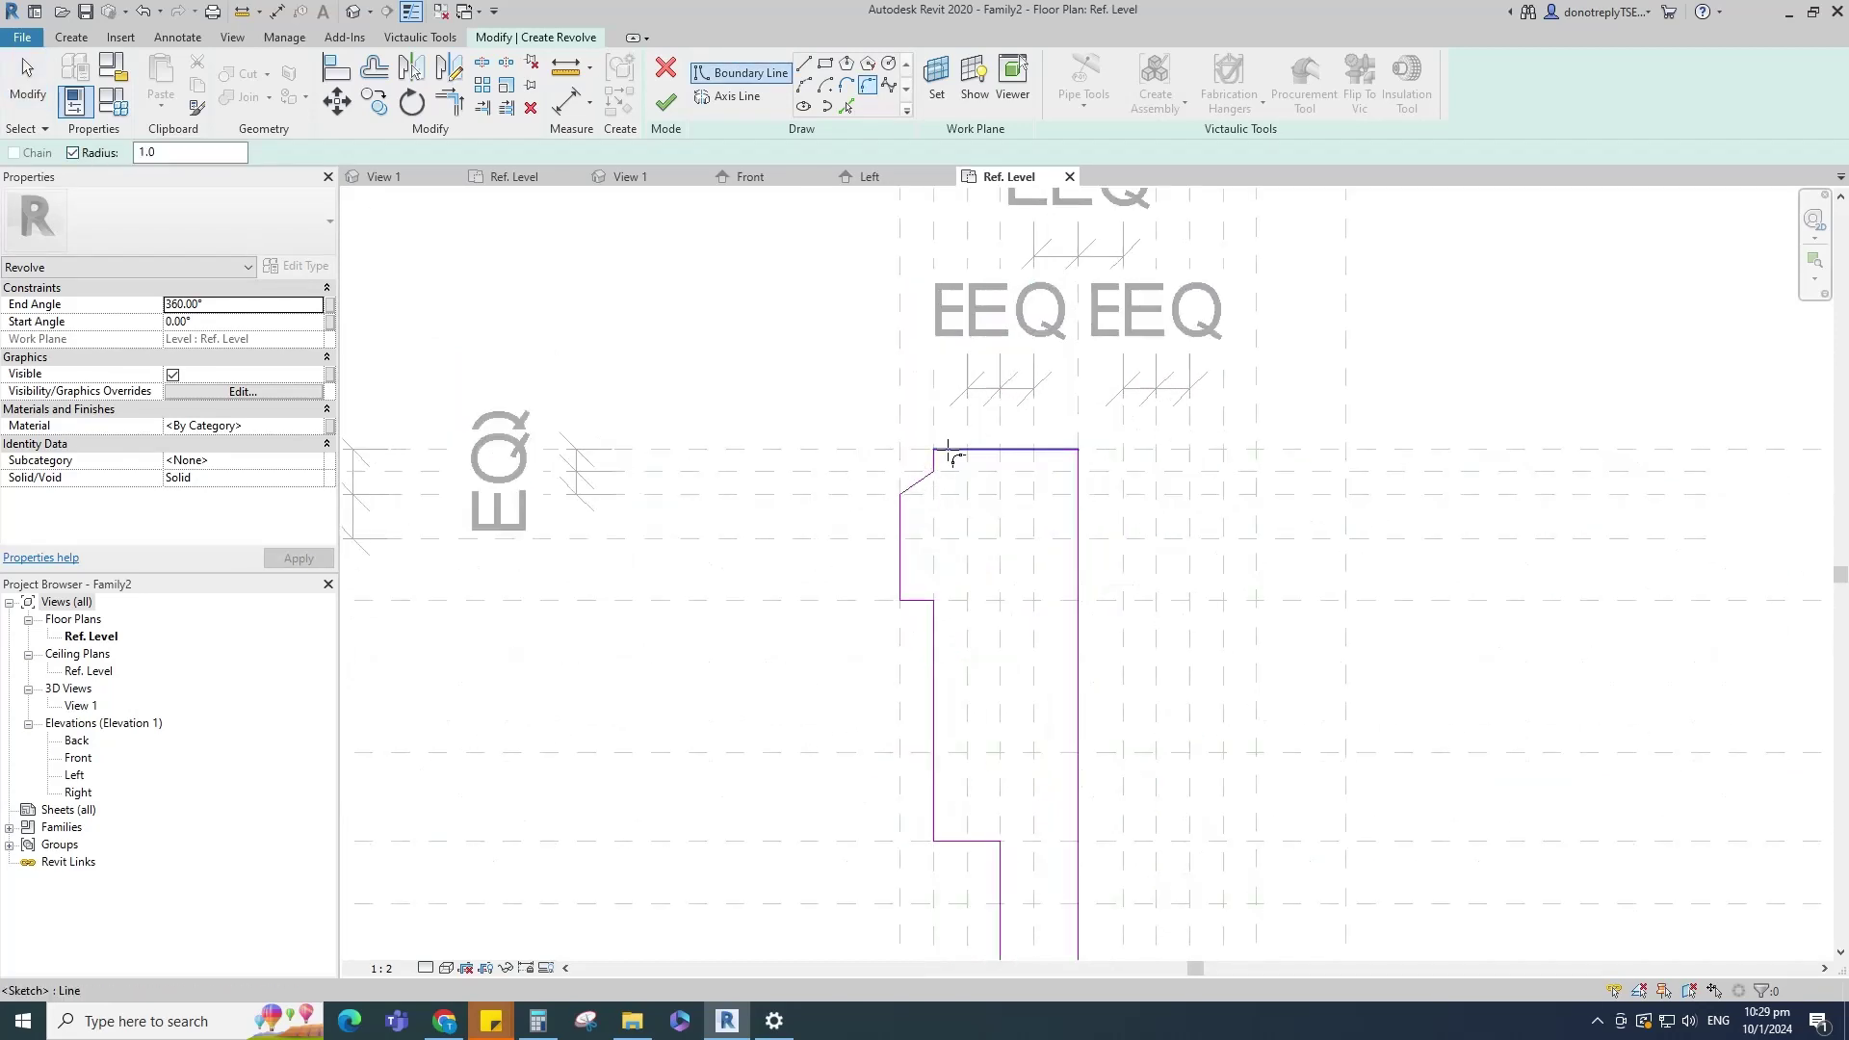
left_click(947, 449)
left_click(933, 462)
Step: Add a 1.0 mm fillet arc to the lower outer corner of the long middle body section
scroll(961, 472, "up", 4)
scroll(863, 380, "down", 5)
scroll(867, 514, "up", 4)
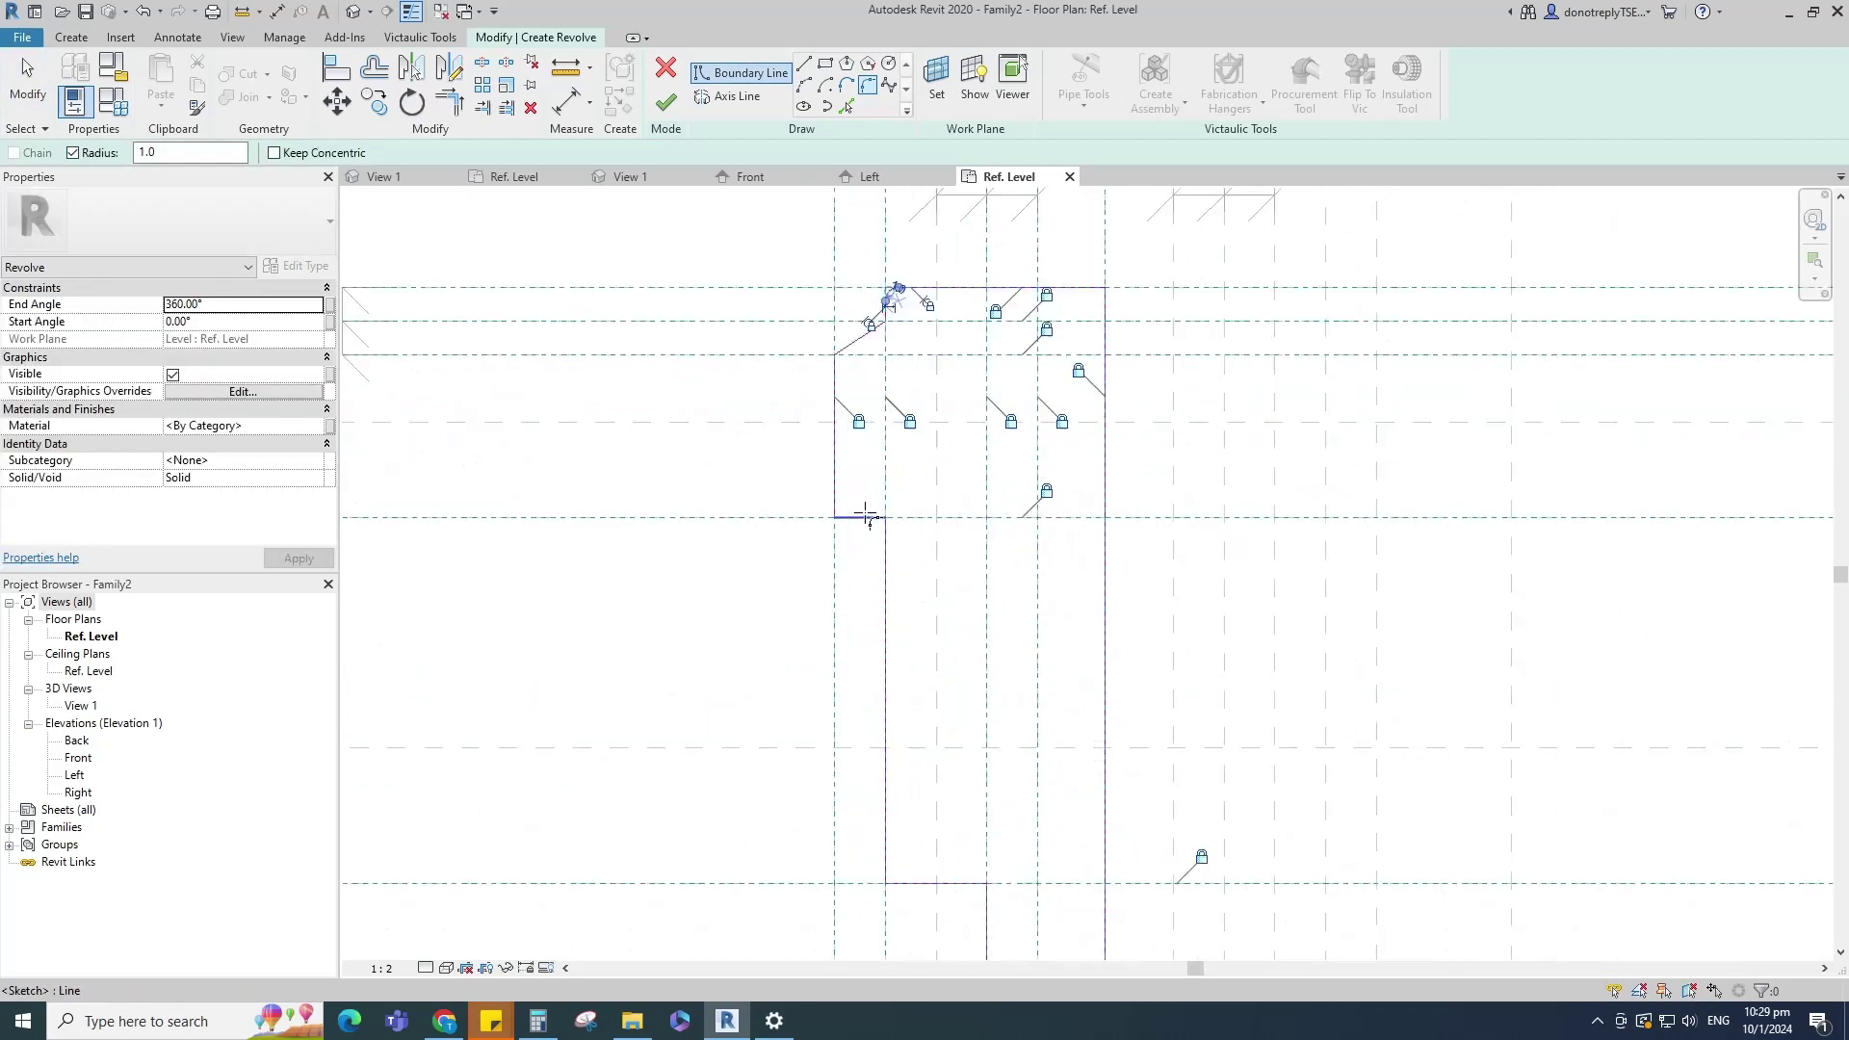
scroll(865, 514, "up", 1)
scroll(844, 497, "down", 4)
scroll(862, 722, "up", 6)
left_click(859, 718)
left_click(894, 759)
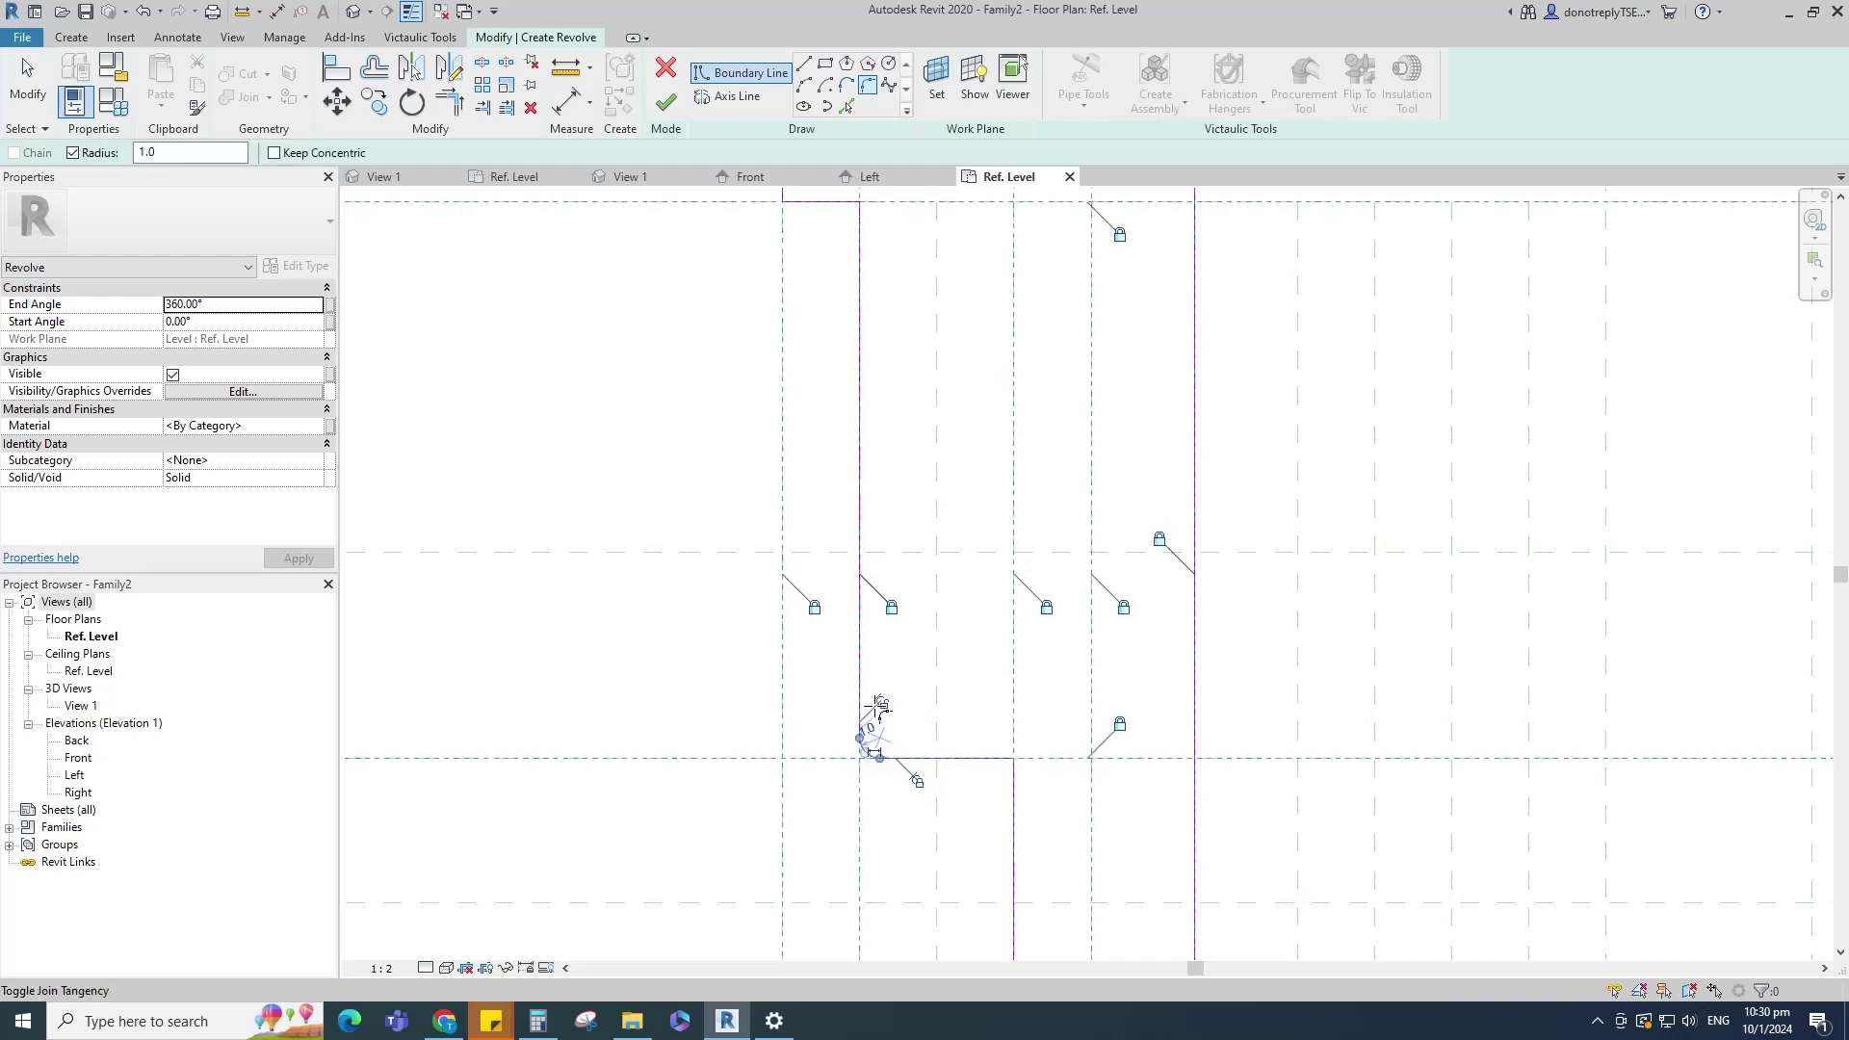
Step: Define the revolve axis by picking the vertical center reference plane and finish the revolve
scroll(848, 665, "down", 4)
left_click(738, 97)
left_click(825, 66)
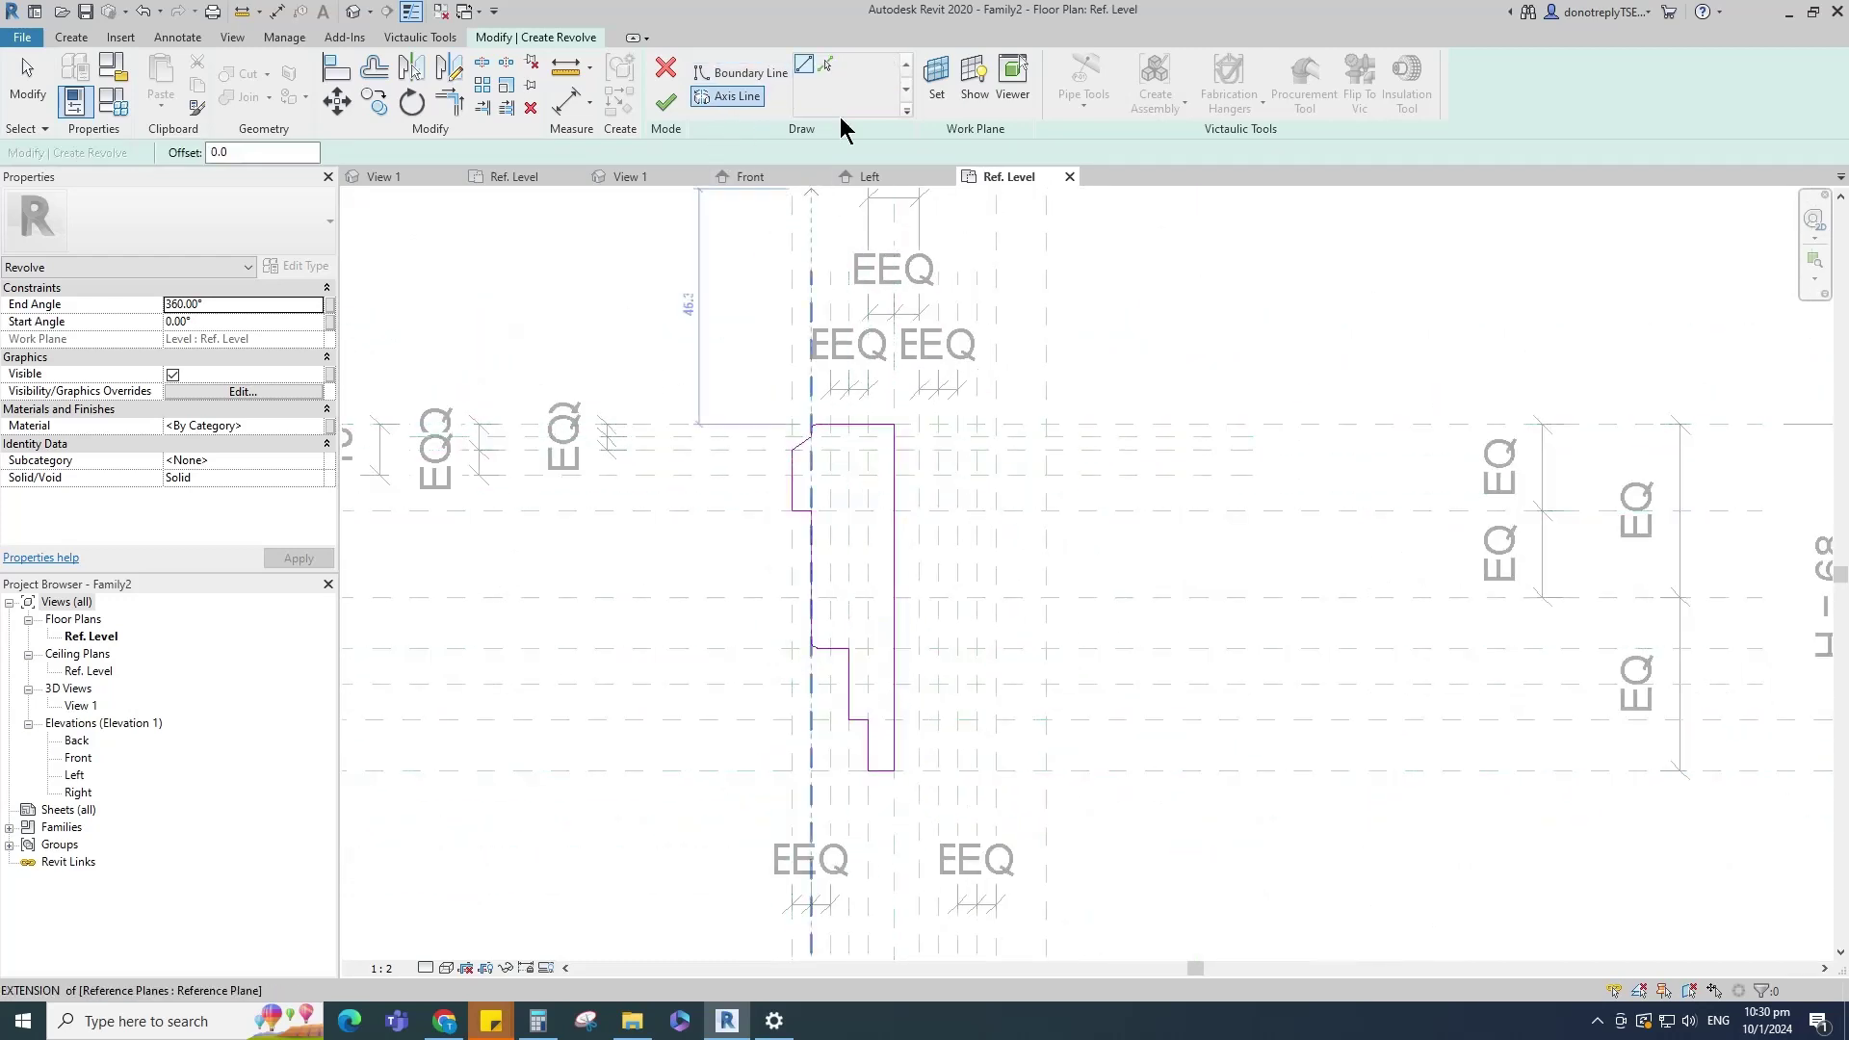
left_click(898, 848)
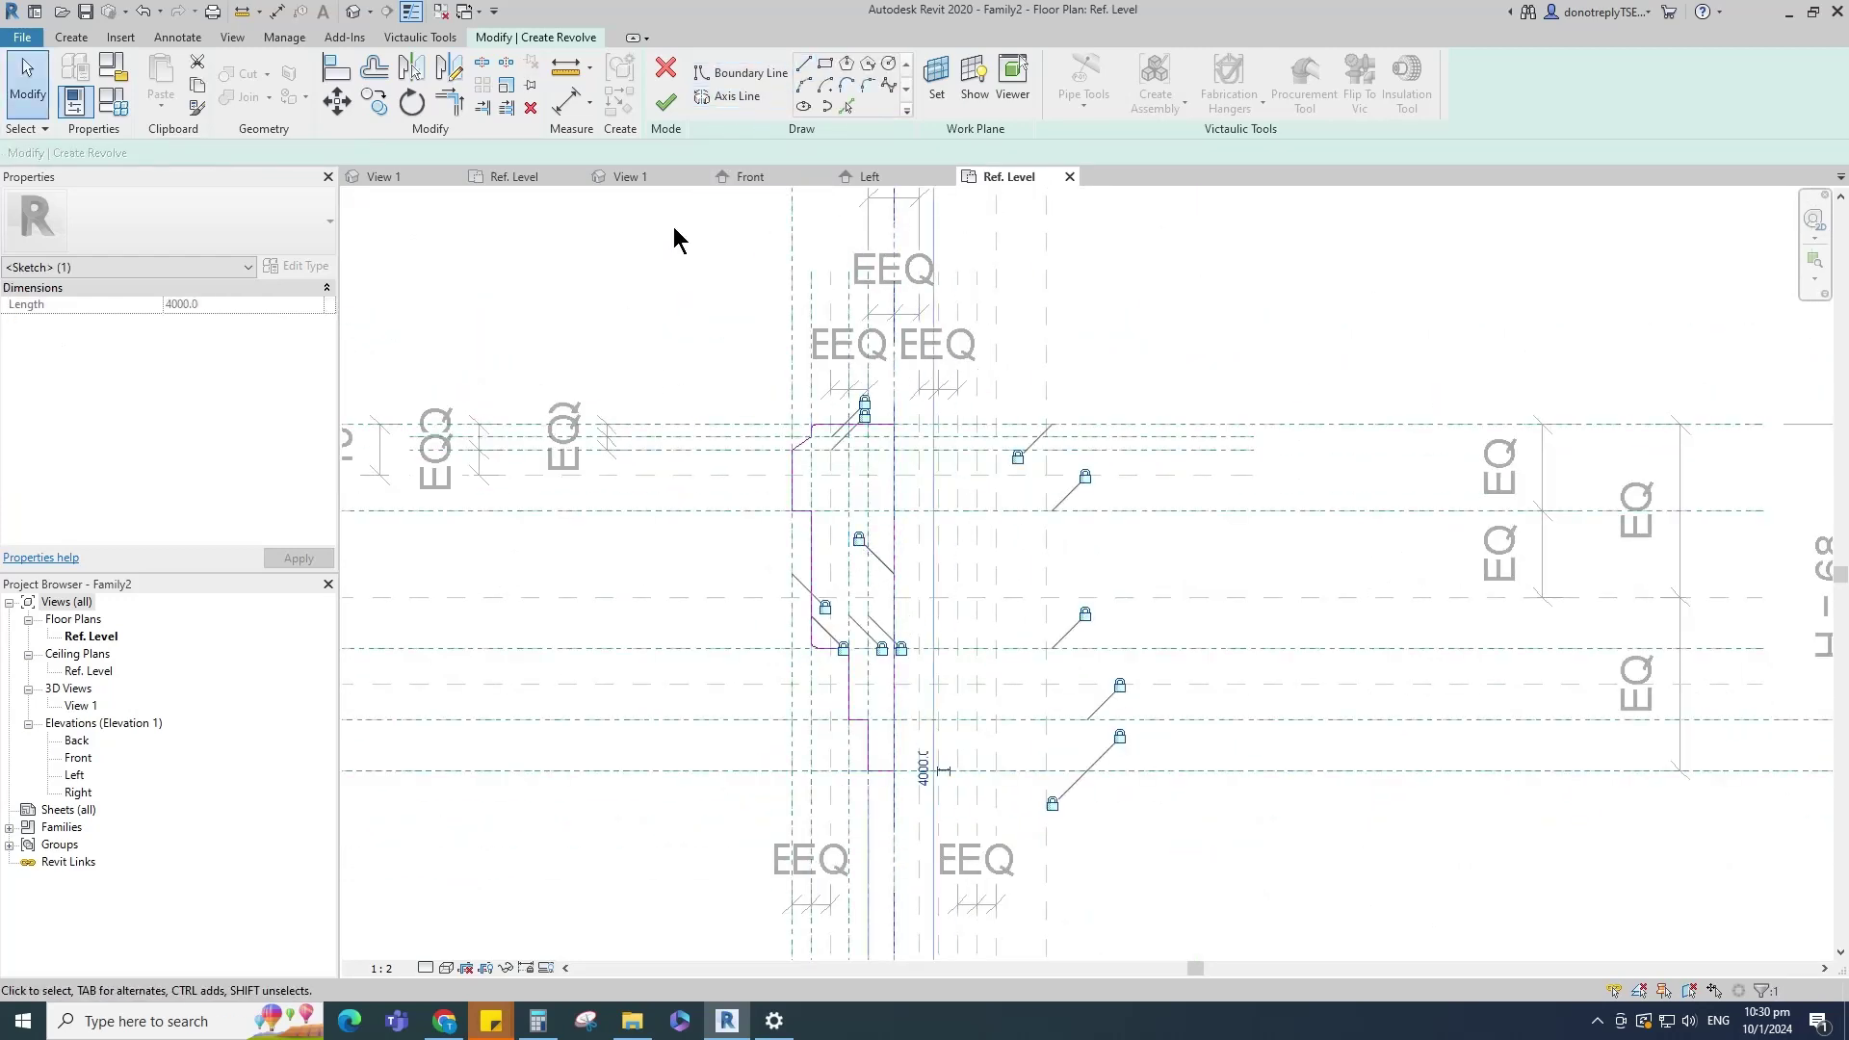
left_click(666, 102)
Step: Set the plan view to Fine detail level and the Shaded visual style
scroll(1242, 828, "down", 2)
left_click(425, 967)
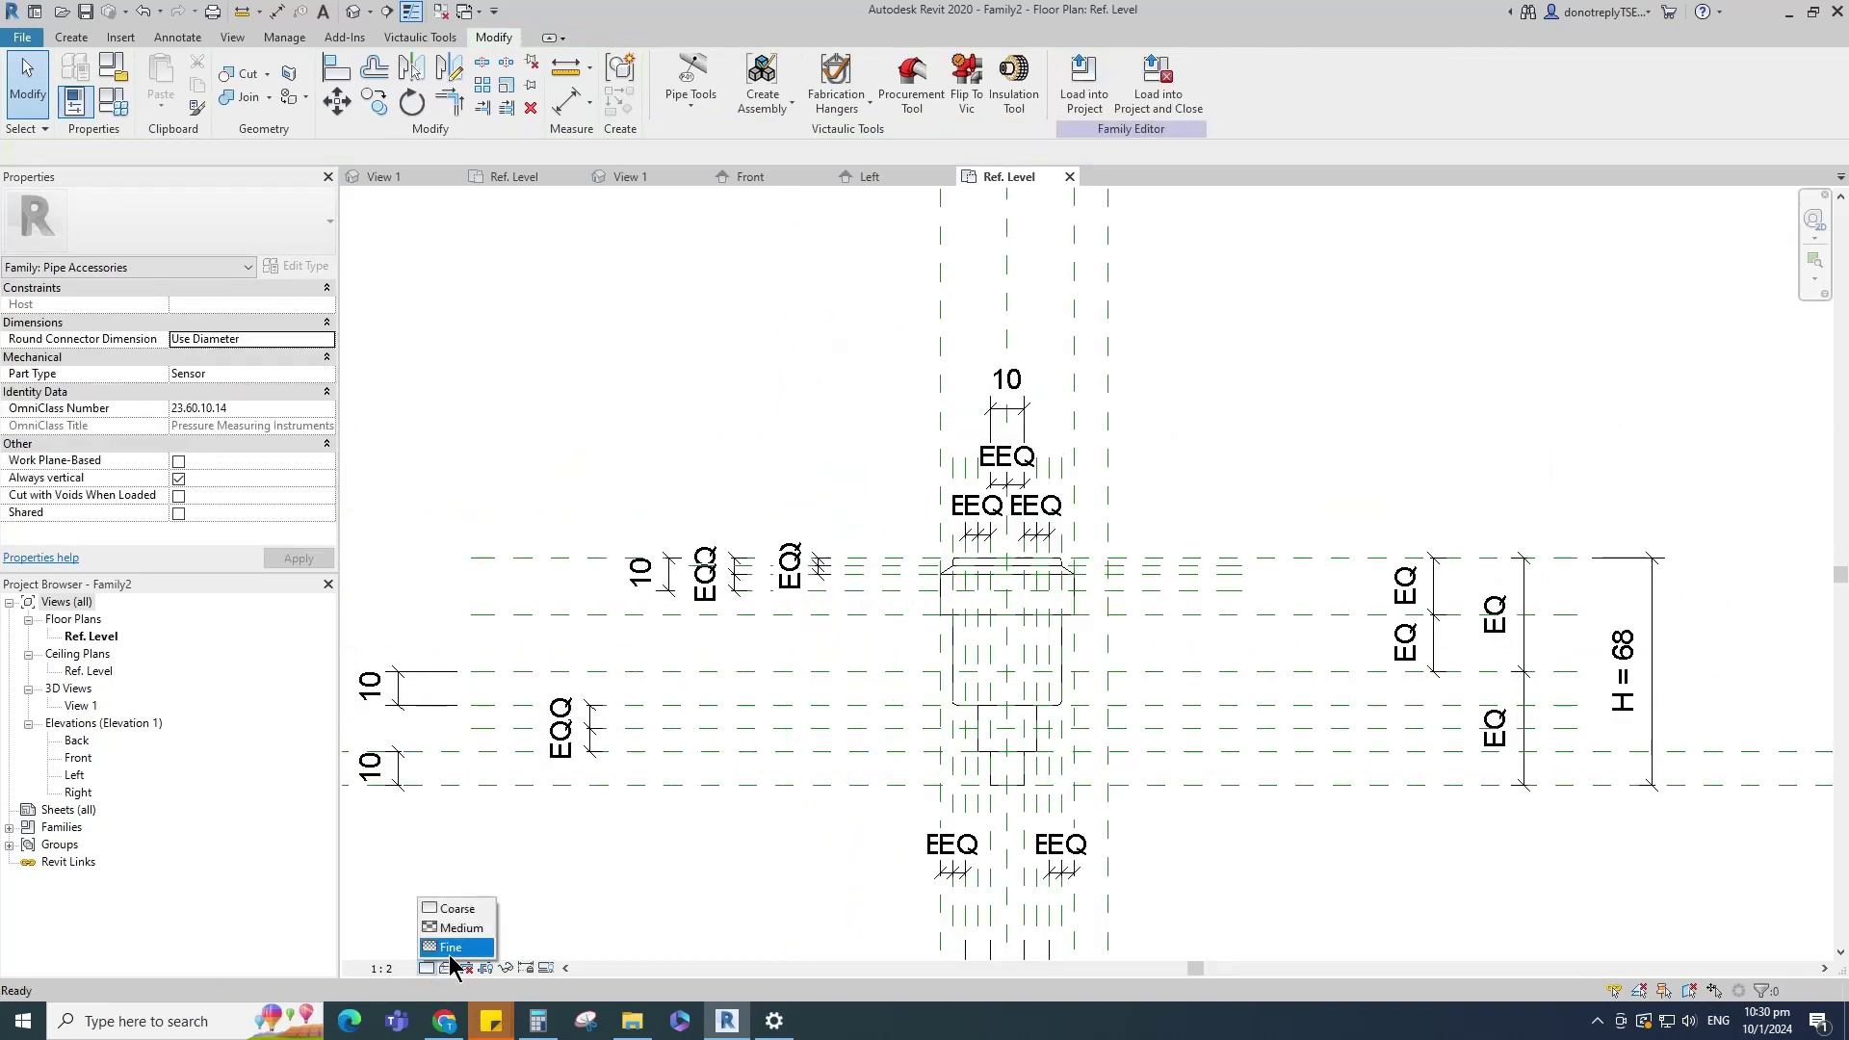
left_click(455, 947)
left_click(446, 966)
left_click(487, 889)
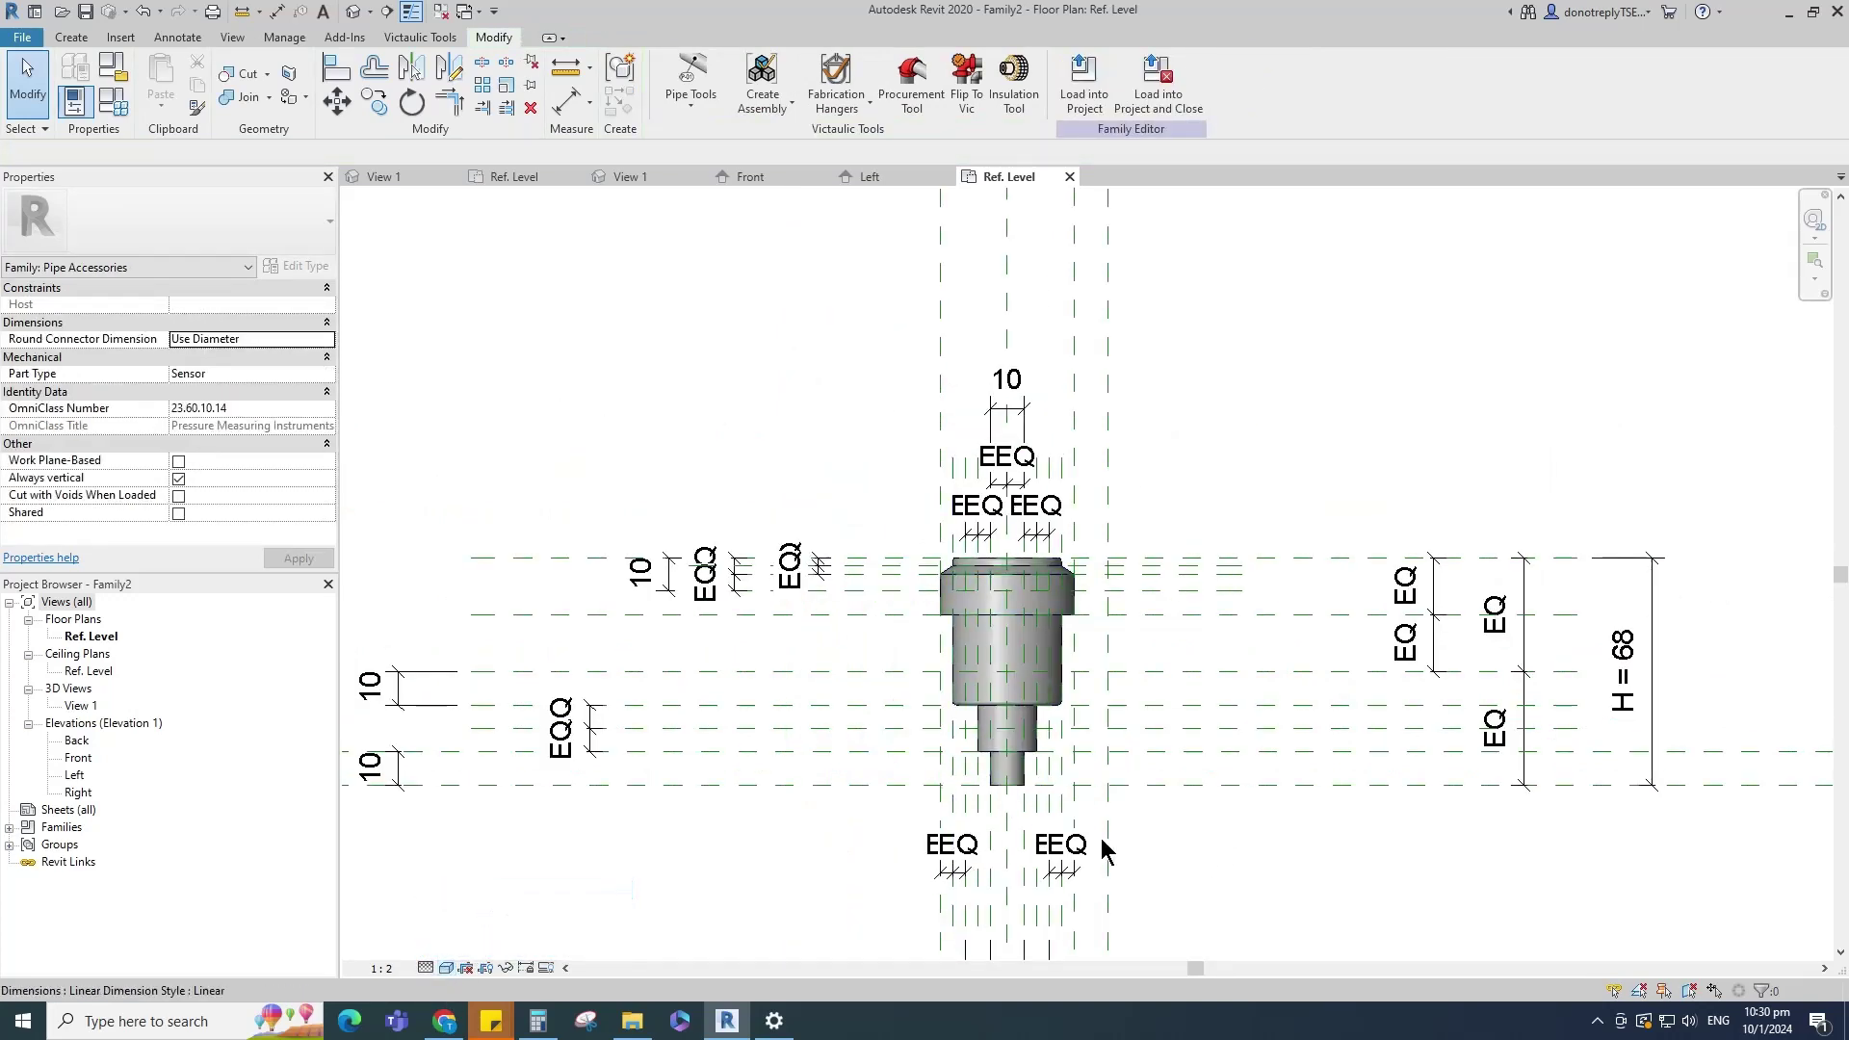
middle_click_drag(1099, 839, 1104, 847)
Step: Associate the revolved body's material with a new instance family parameter named Material
left_click(1058, 724)
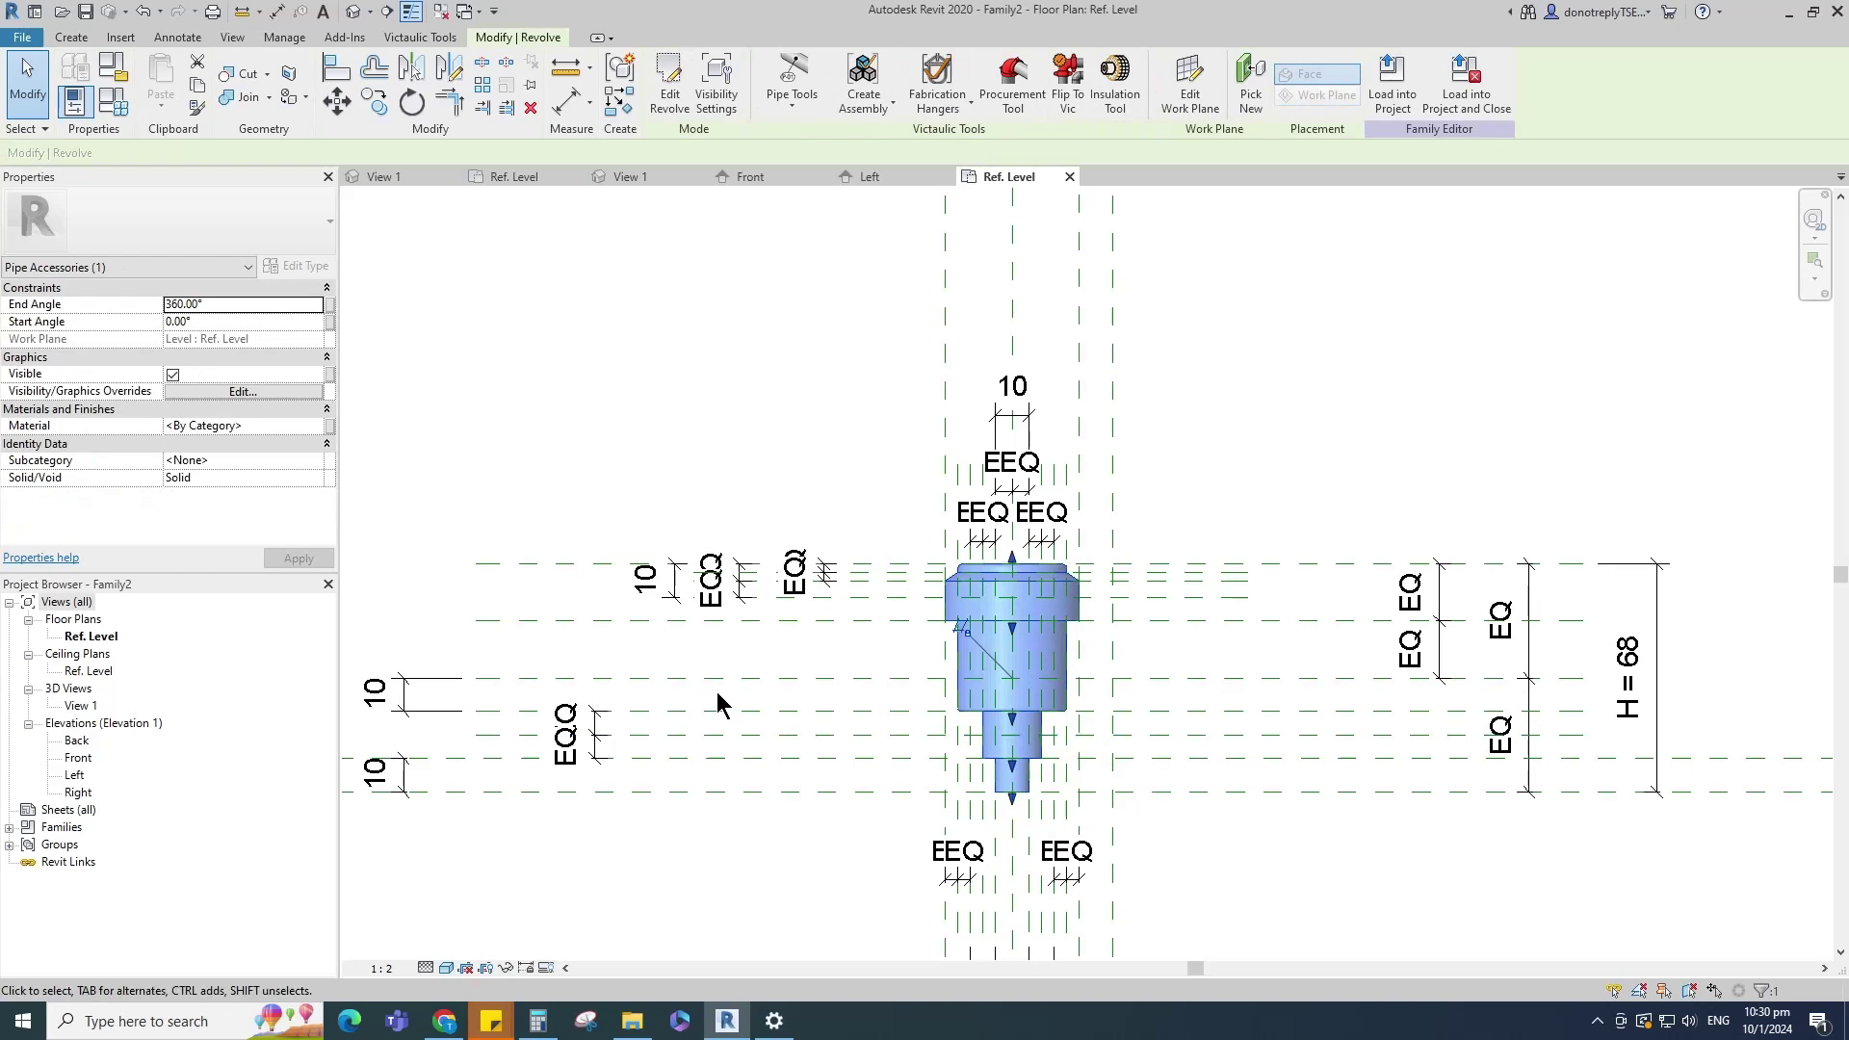
left_click(330, 425)
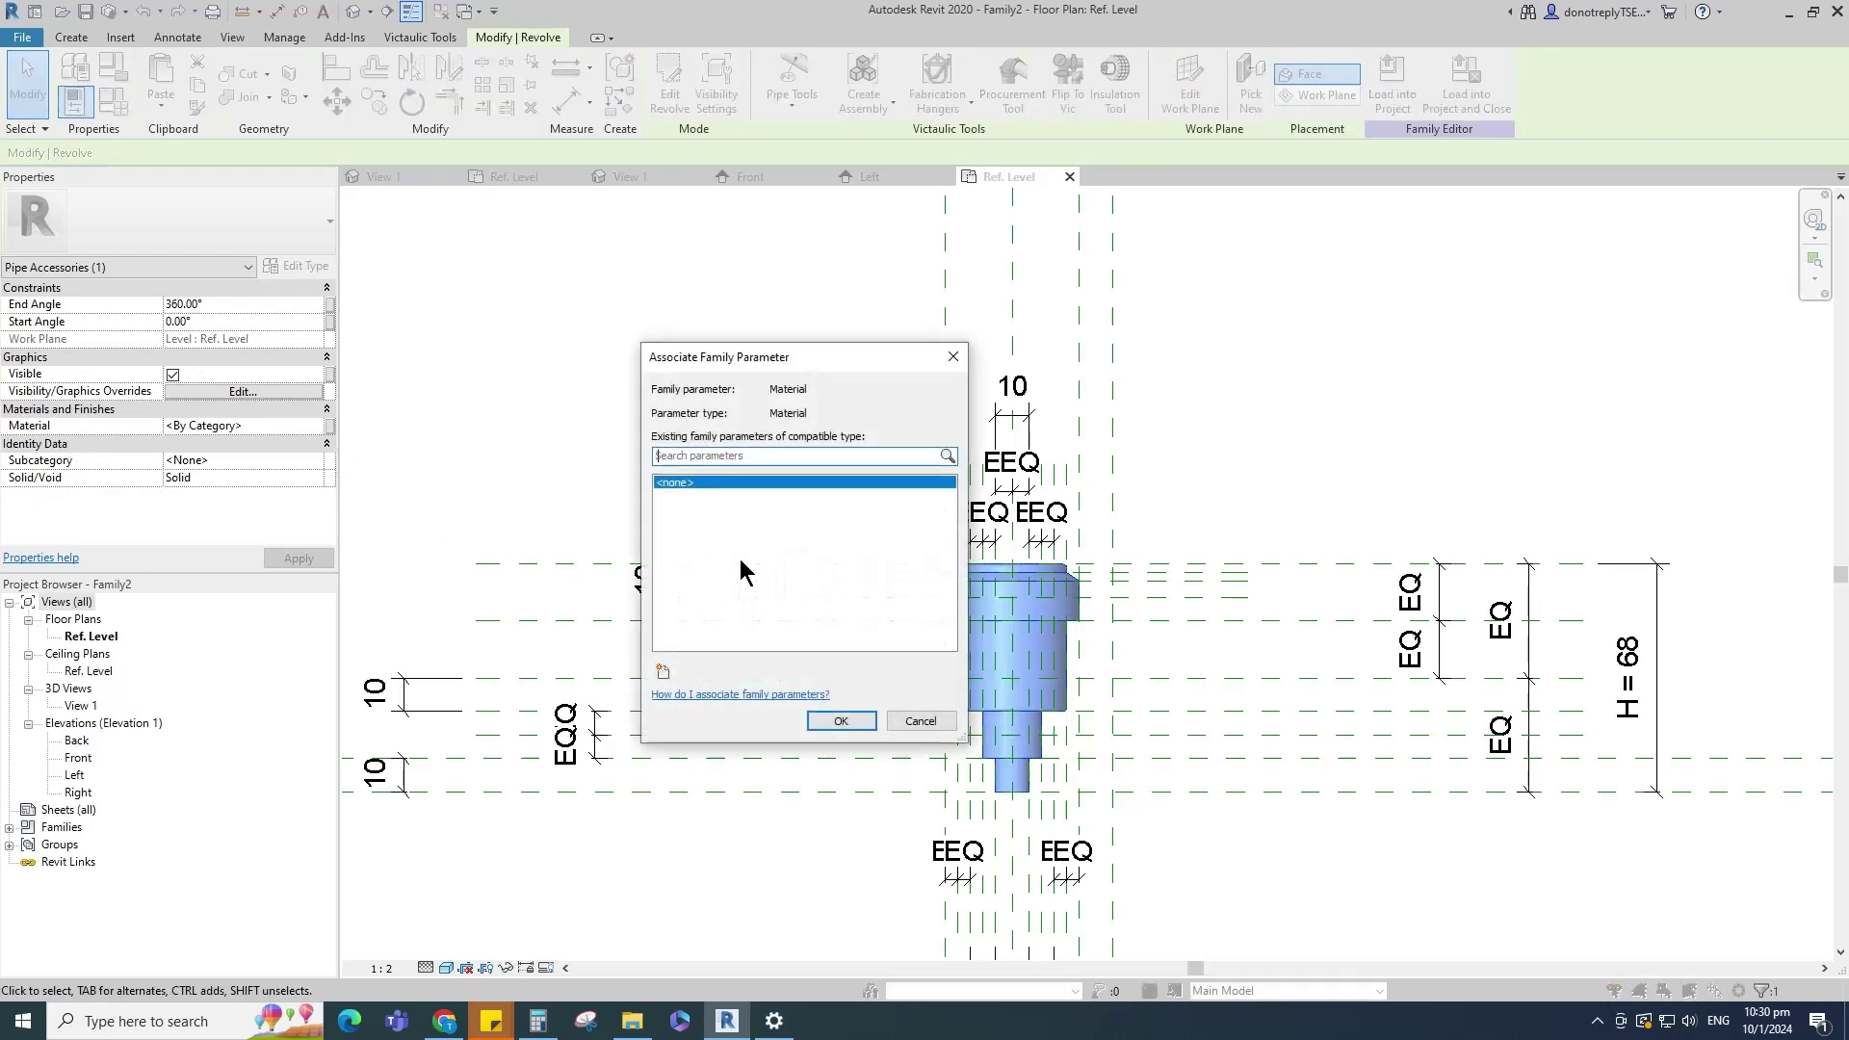
left_click(663, 671)
type("Material")
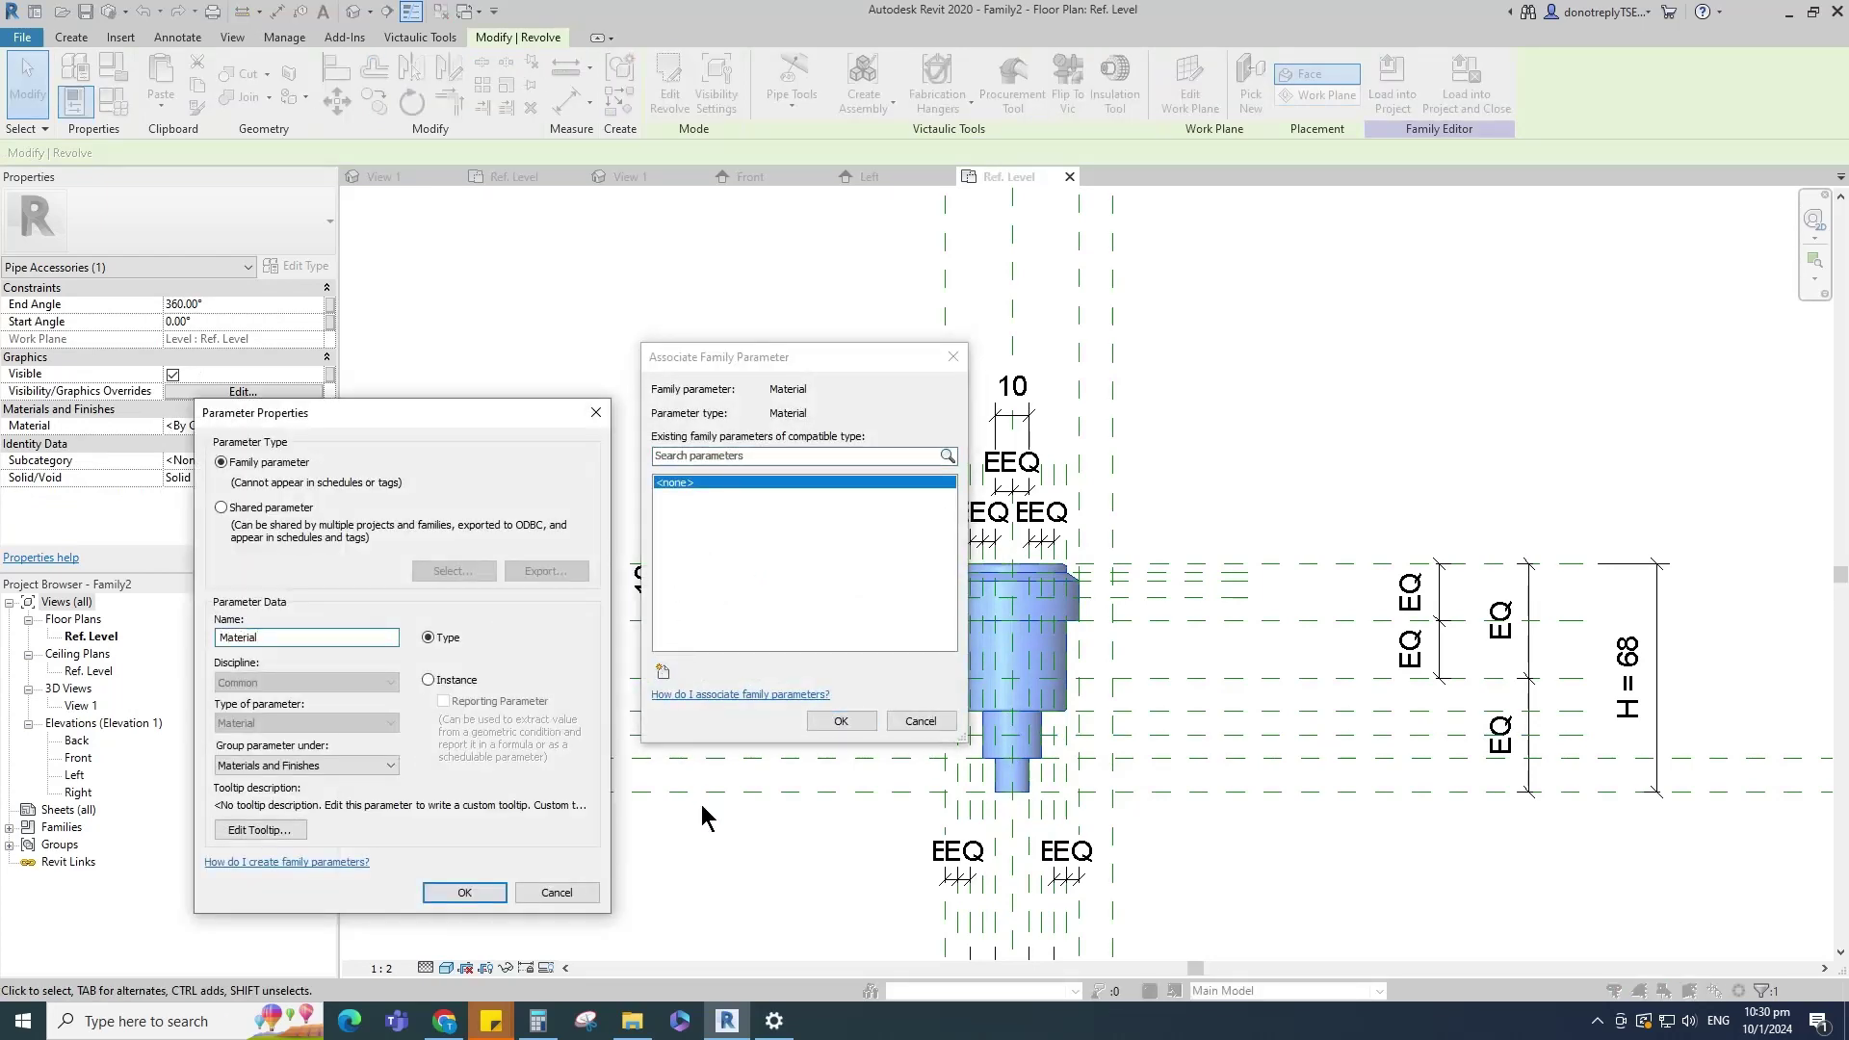
left_click(428, 680)
left_click(464, 892)
left_click(831, 727)
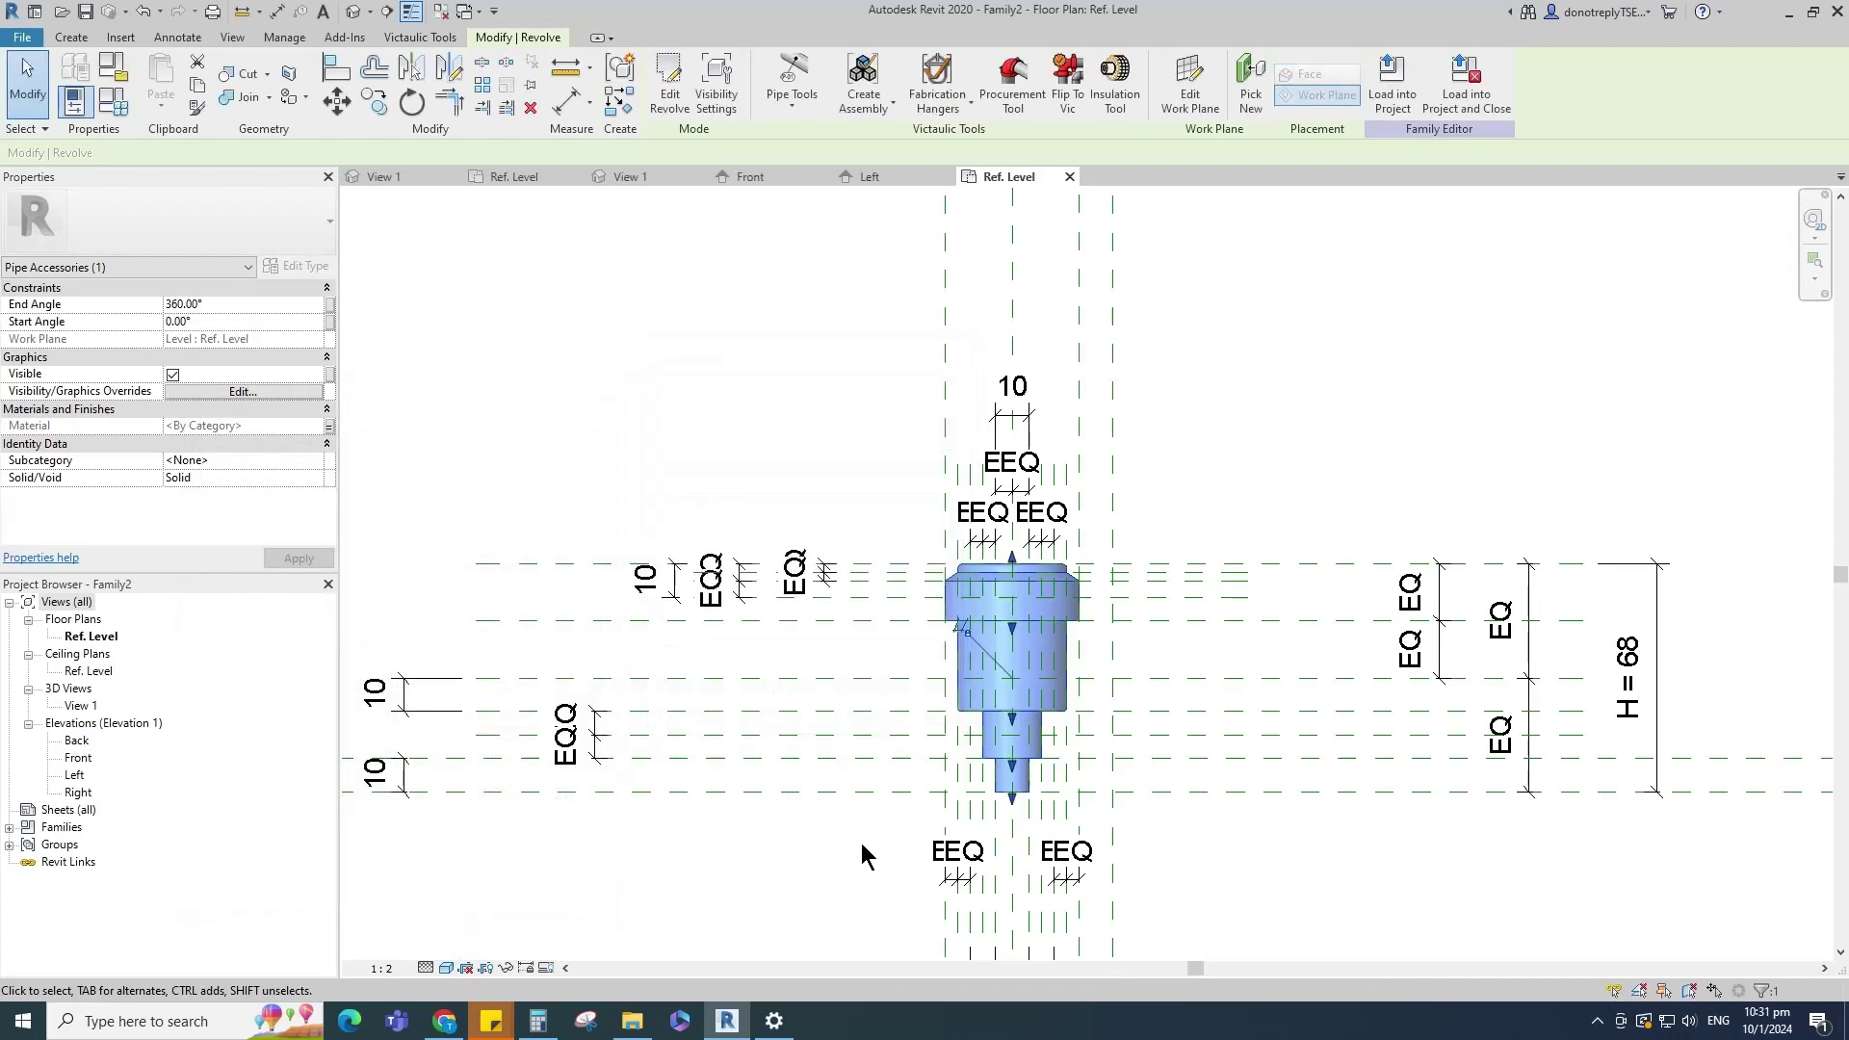
left_click(830, 845)
Step: Start an Extrusion with its work plane on the horizontal reference plane halfway up the 14 mm stepped section, and open the Front elevation for sketching
left_click(72, 36)
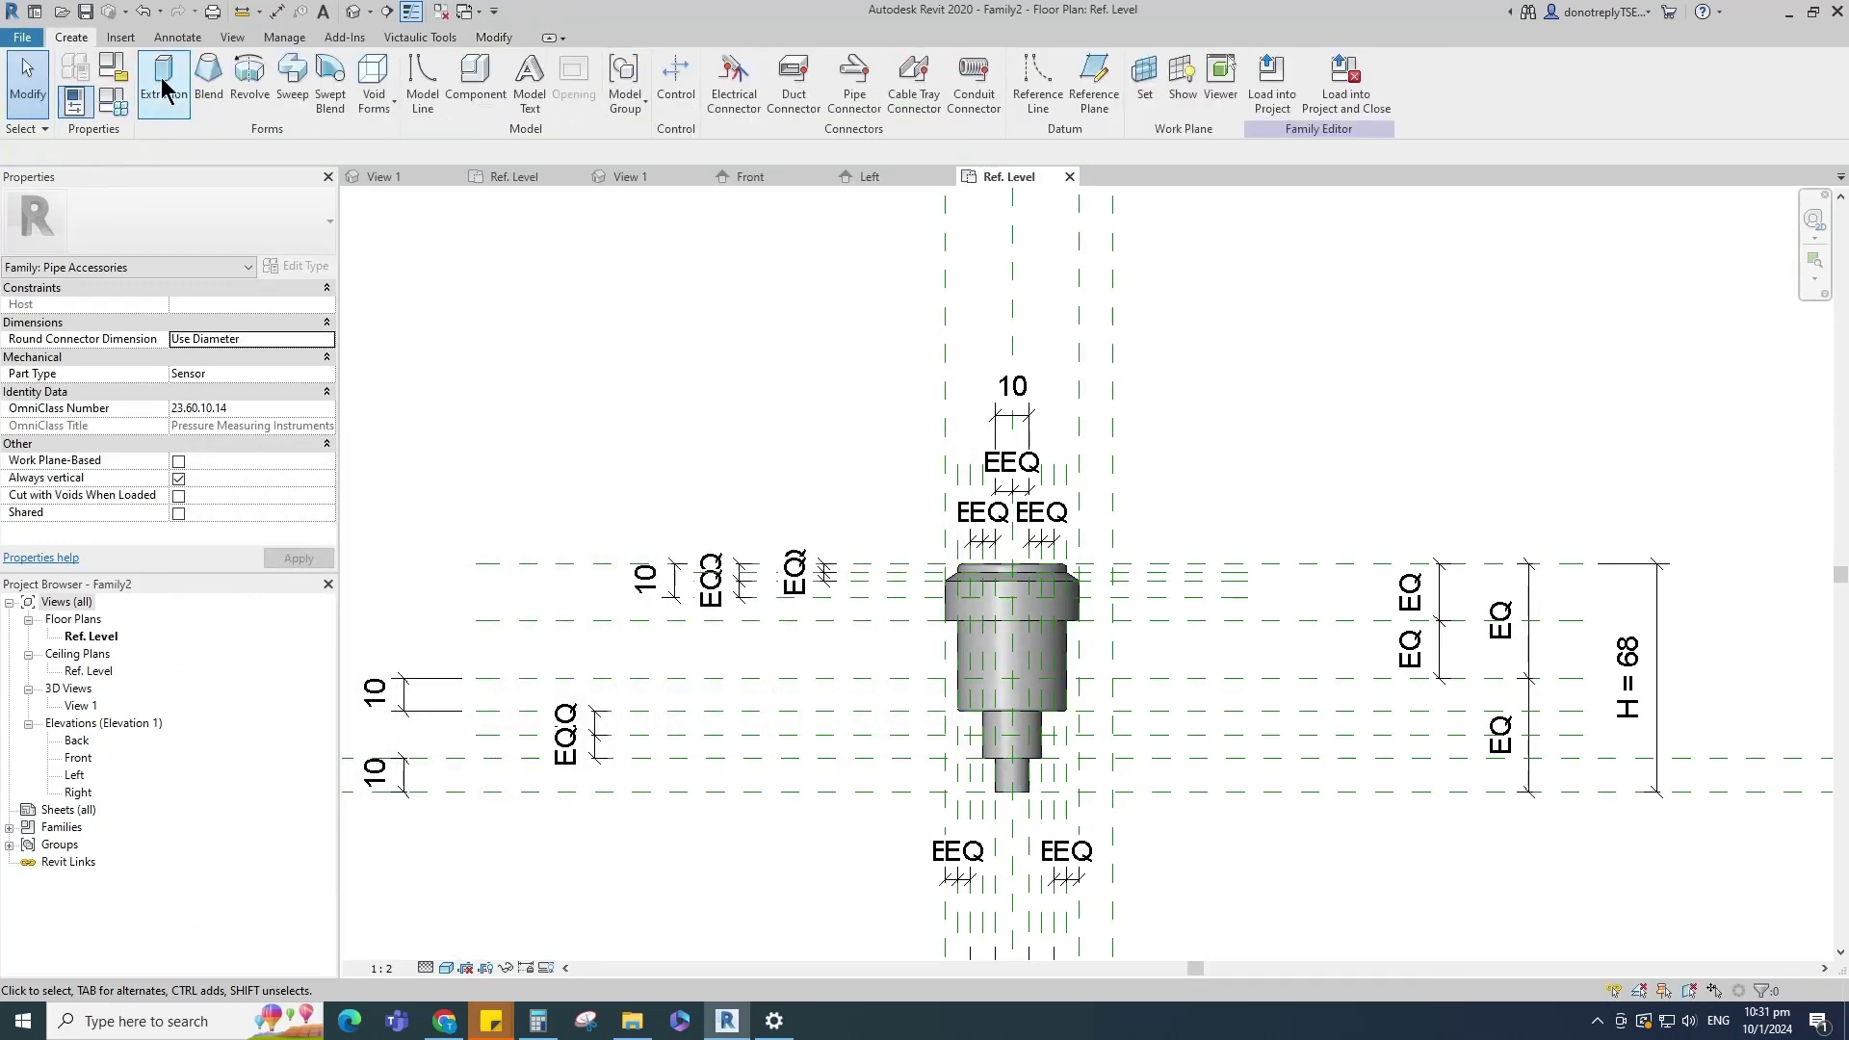
left_click(159, 77)
left_click(834, 82)
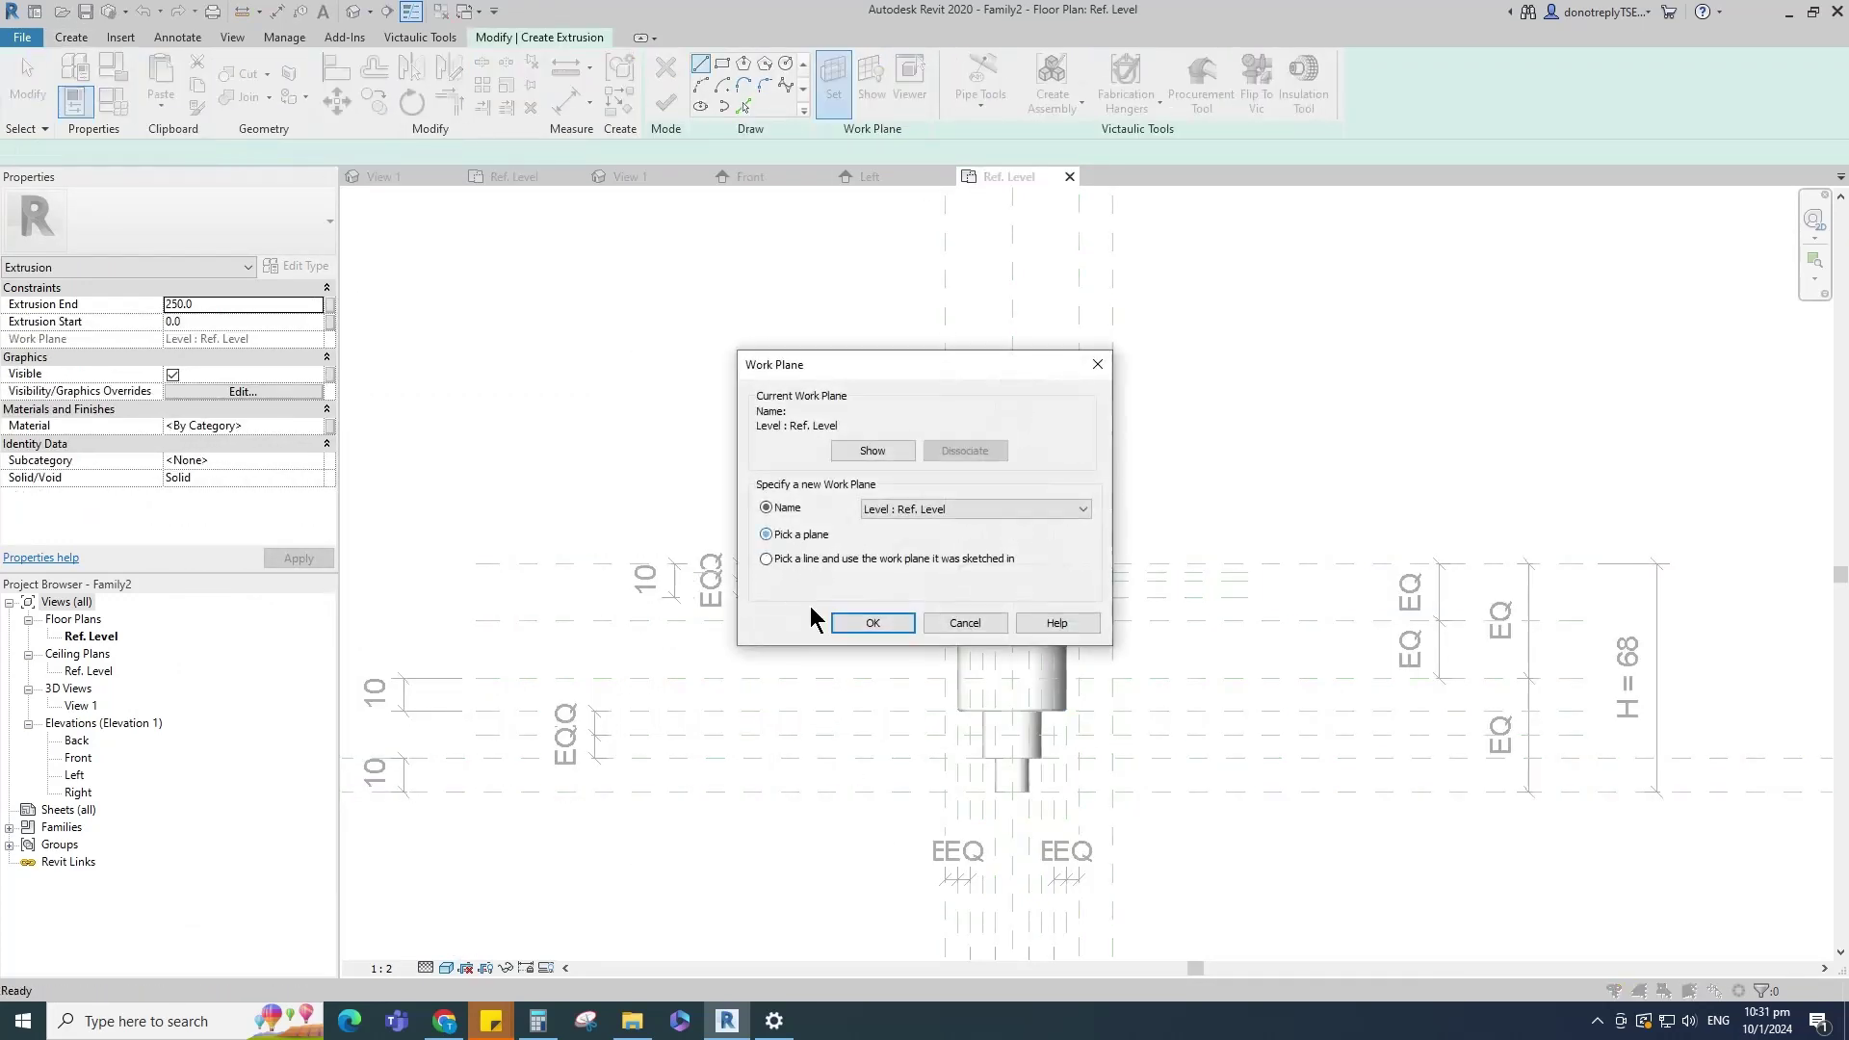
left_click(866, 623)
scroll(944, 785, "up", 2)
left_click(1027, 805)
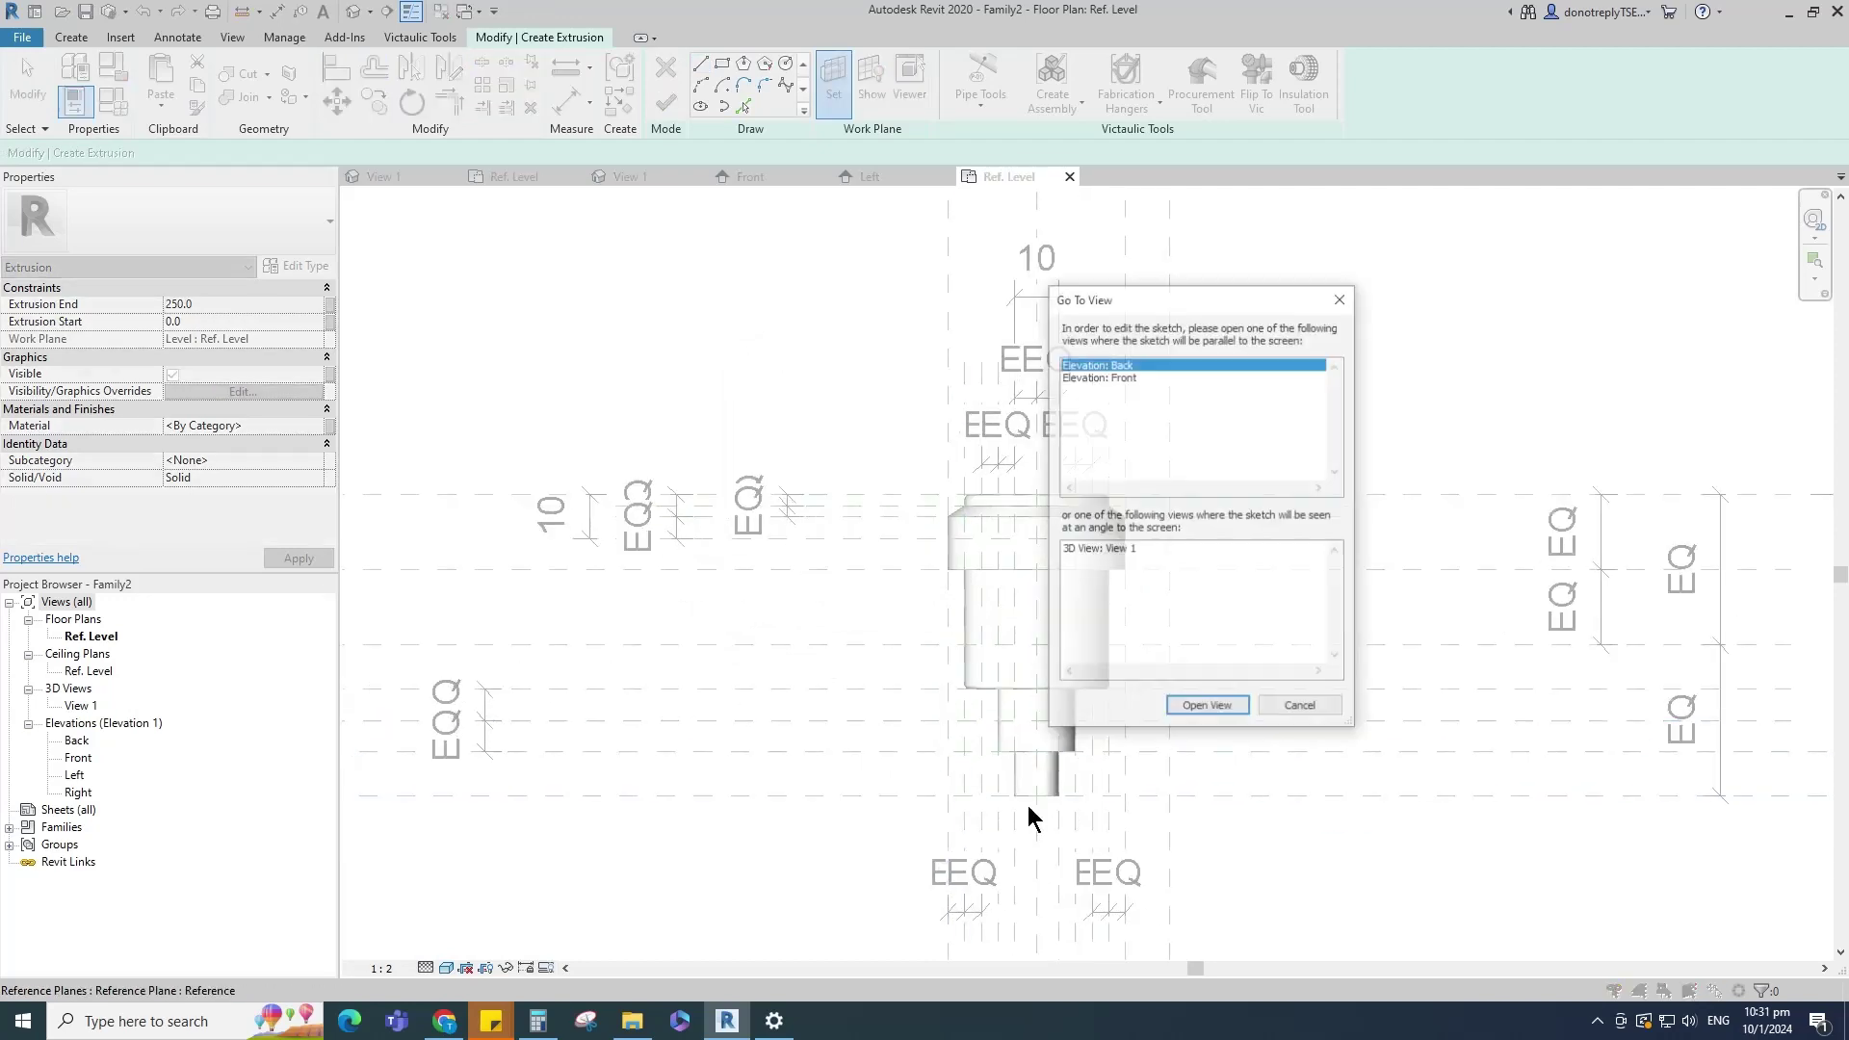
left_click(1139, 377)
left_click(1210, 708)
Step: Sketch a six-sided circumscribed polygon about 8.8 mm in radius around the stepped section's circle, centered on the body axis, and finish the extrusion
scroll(1060, 751, "up", 4)
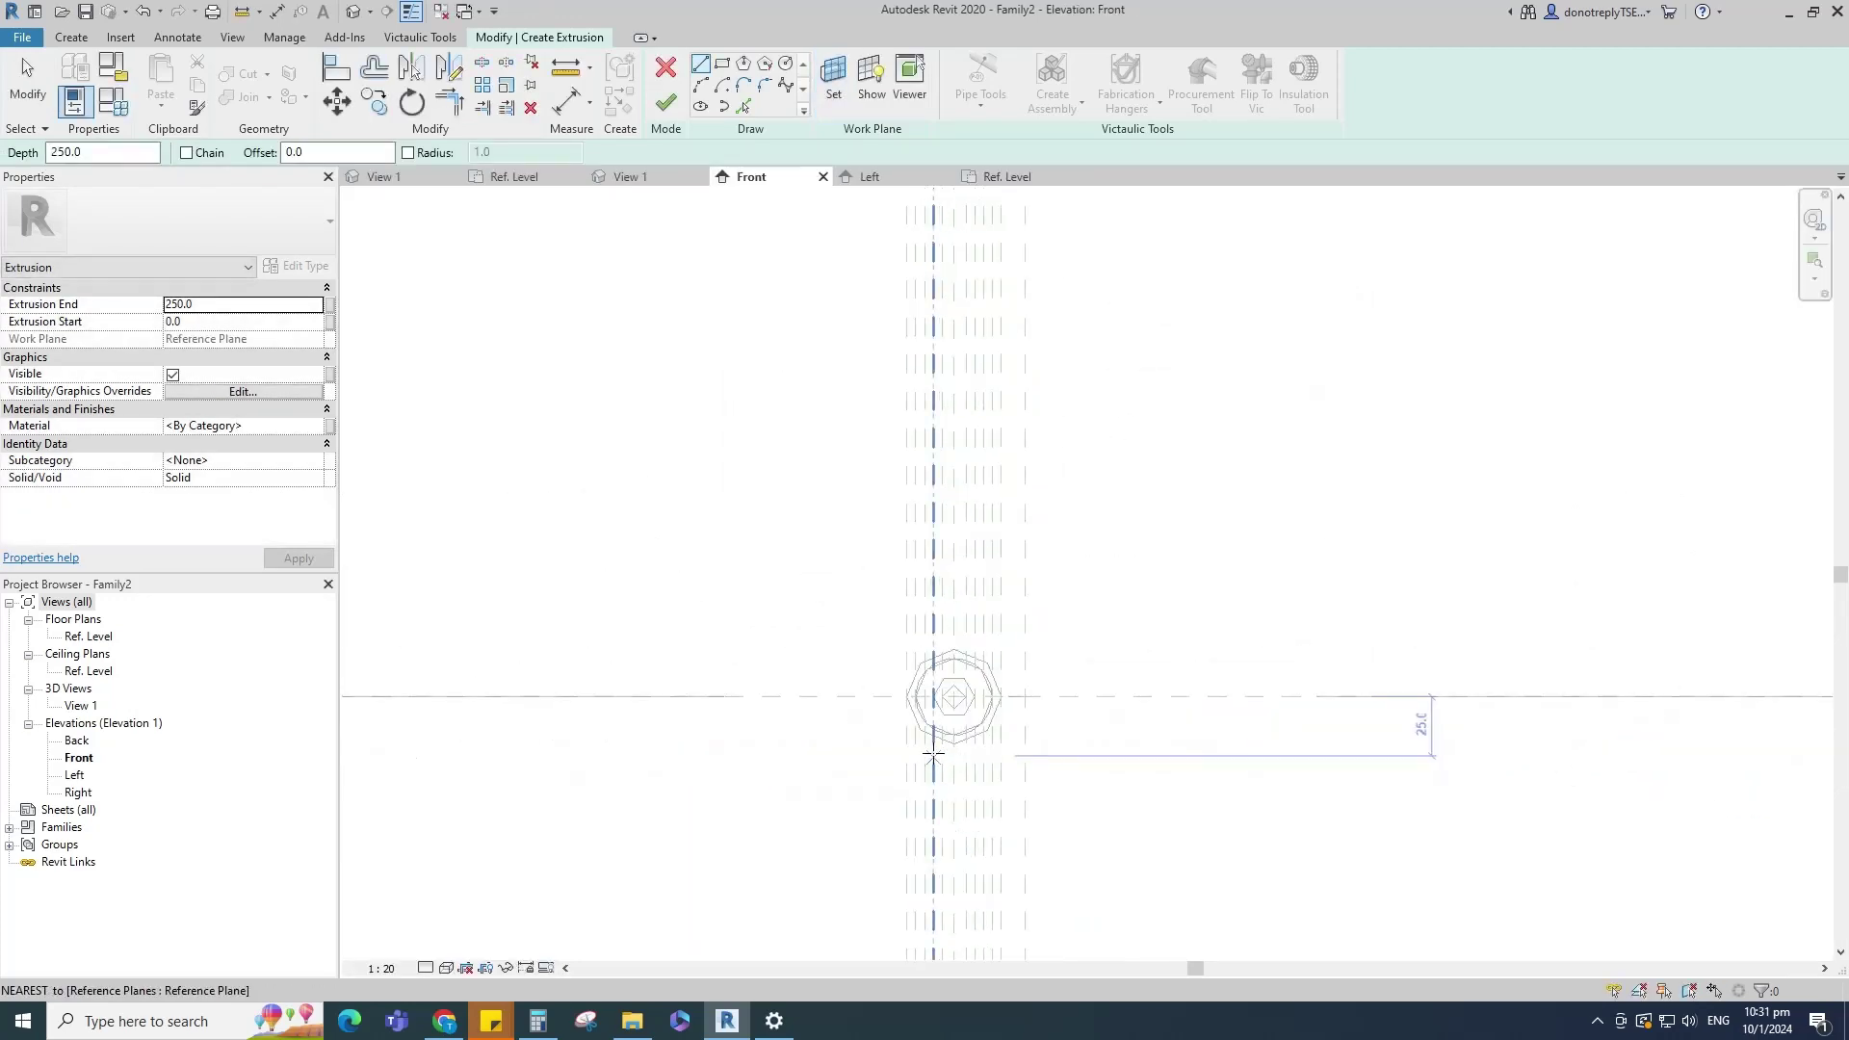
scroll(989, 732, "up", 5)
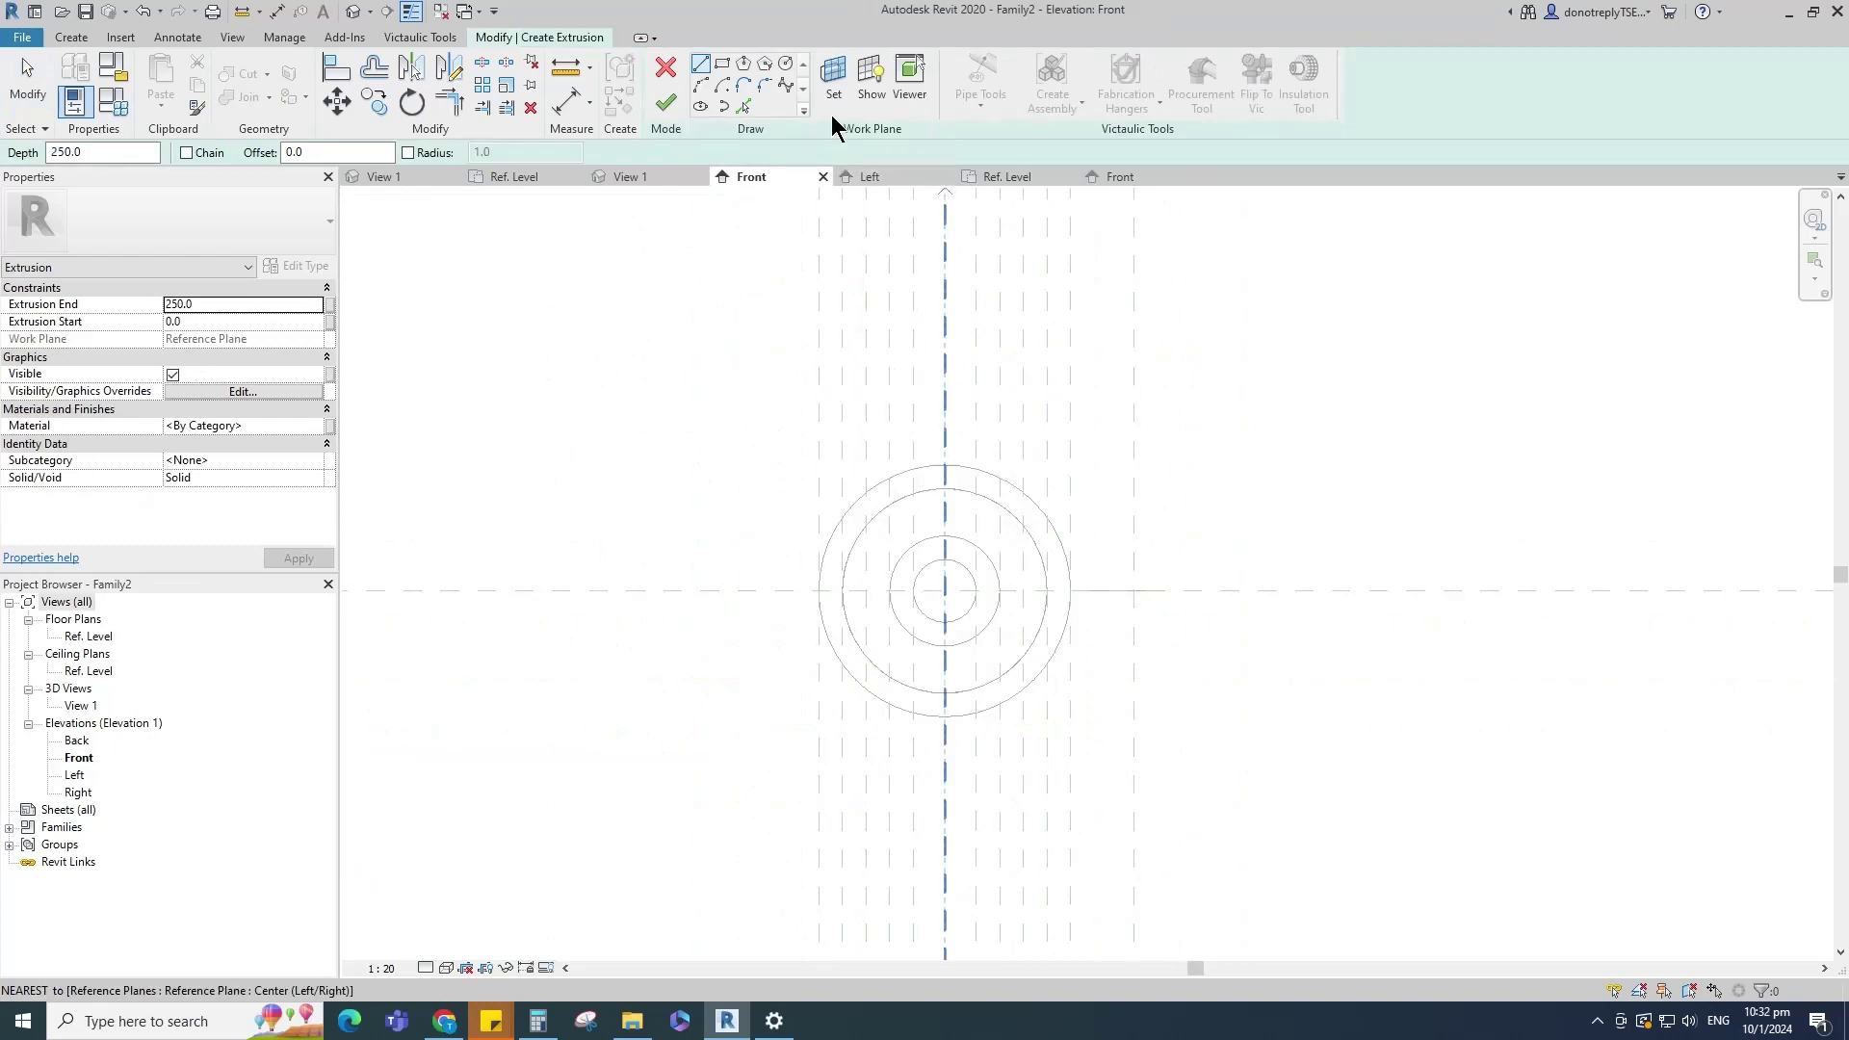
left_click(767, 62)
scroll(942, 587, "up", 2)
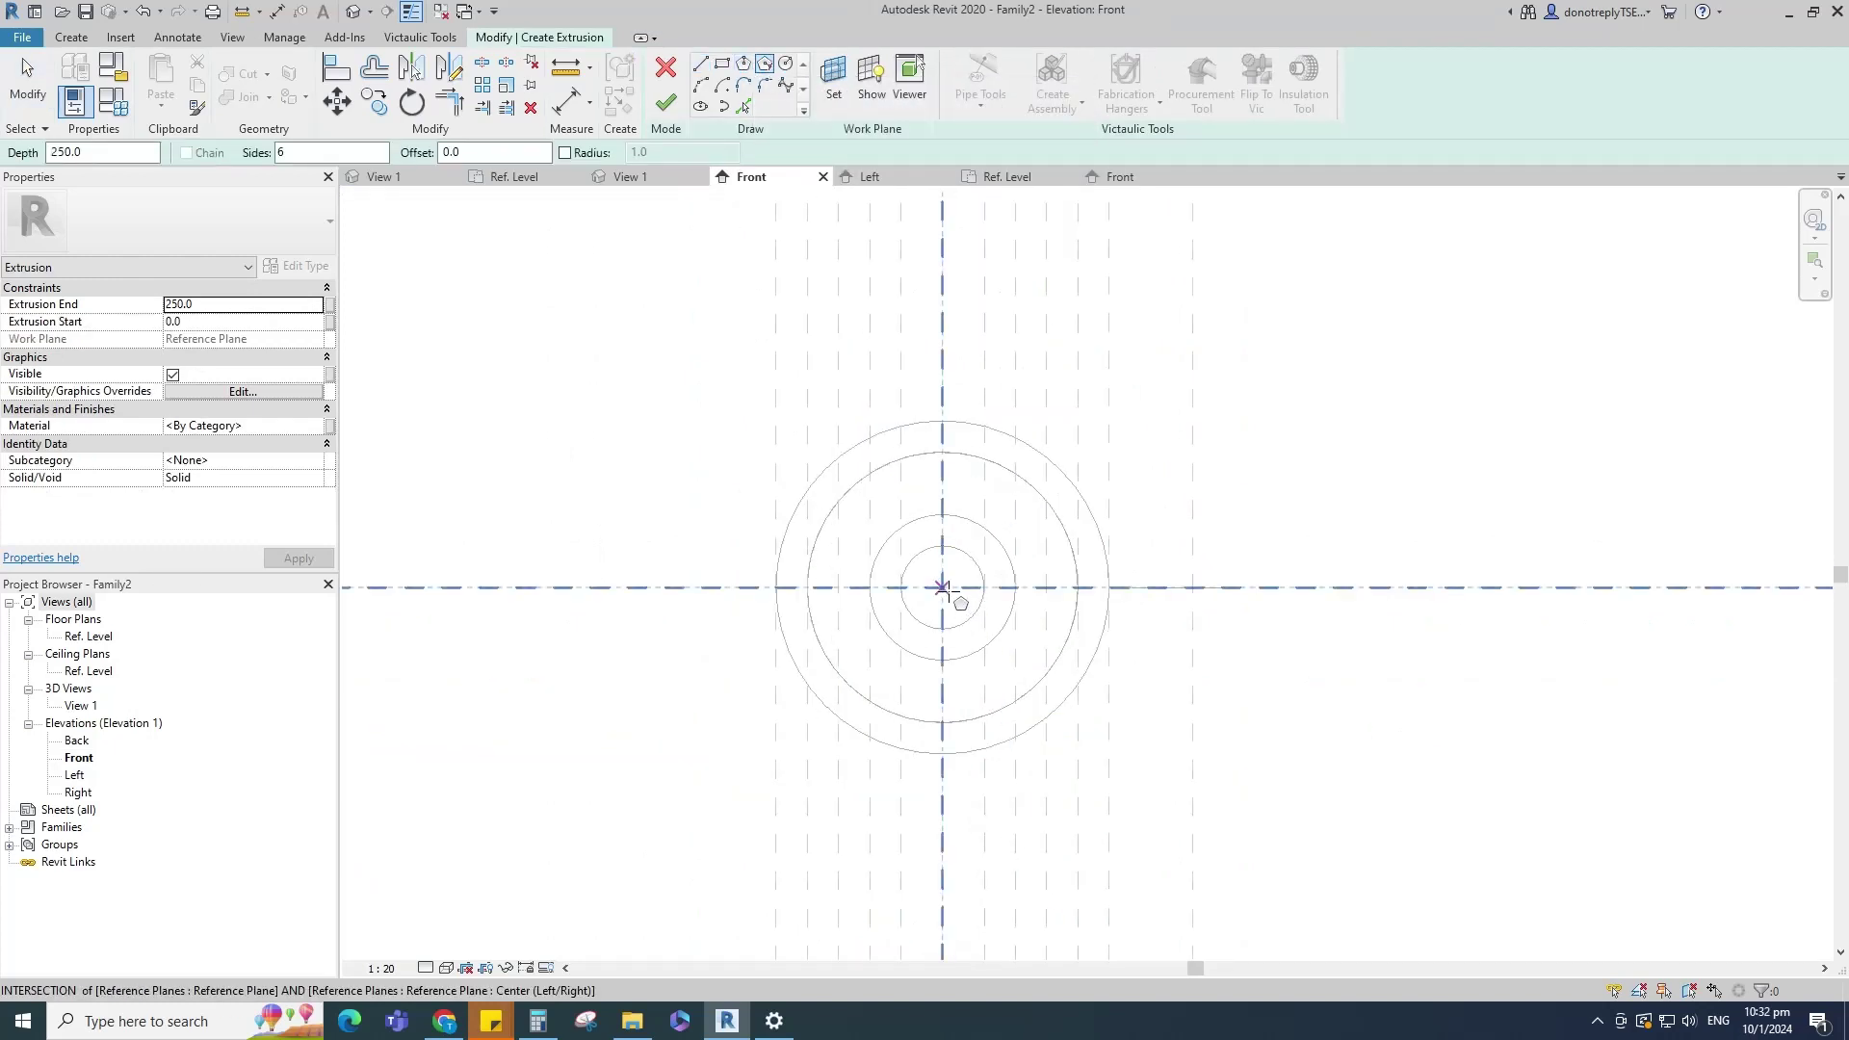
left_click(942, 586)
left_click(942, 520)
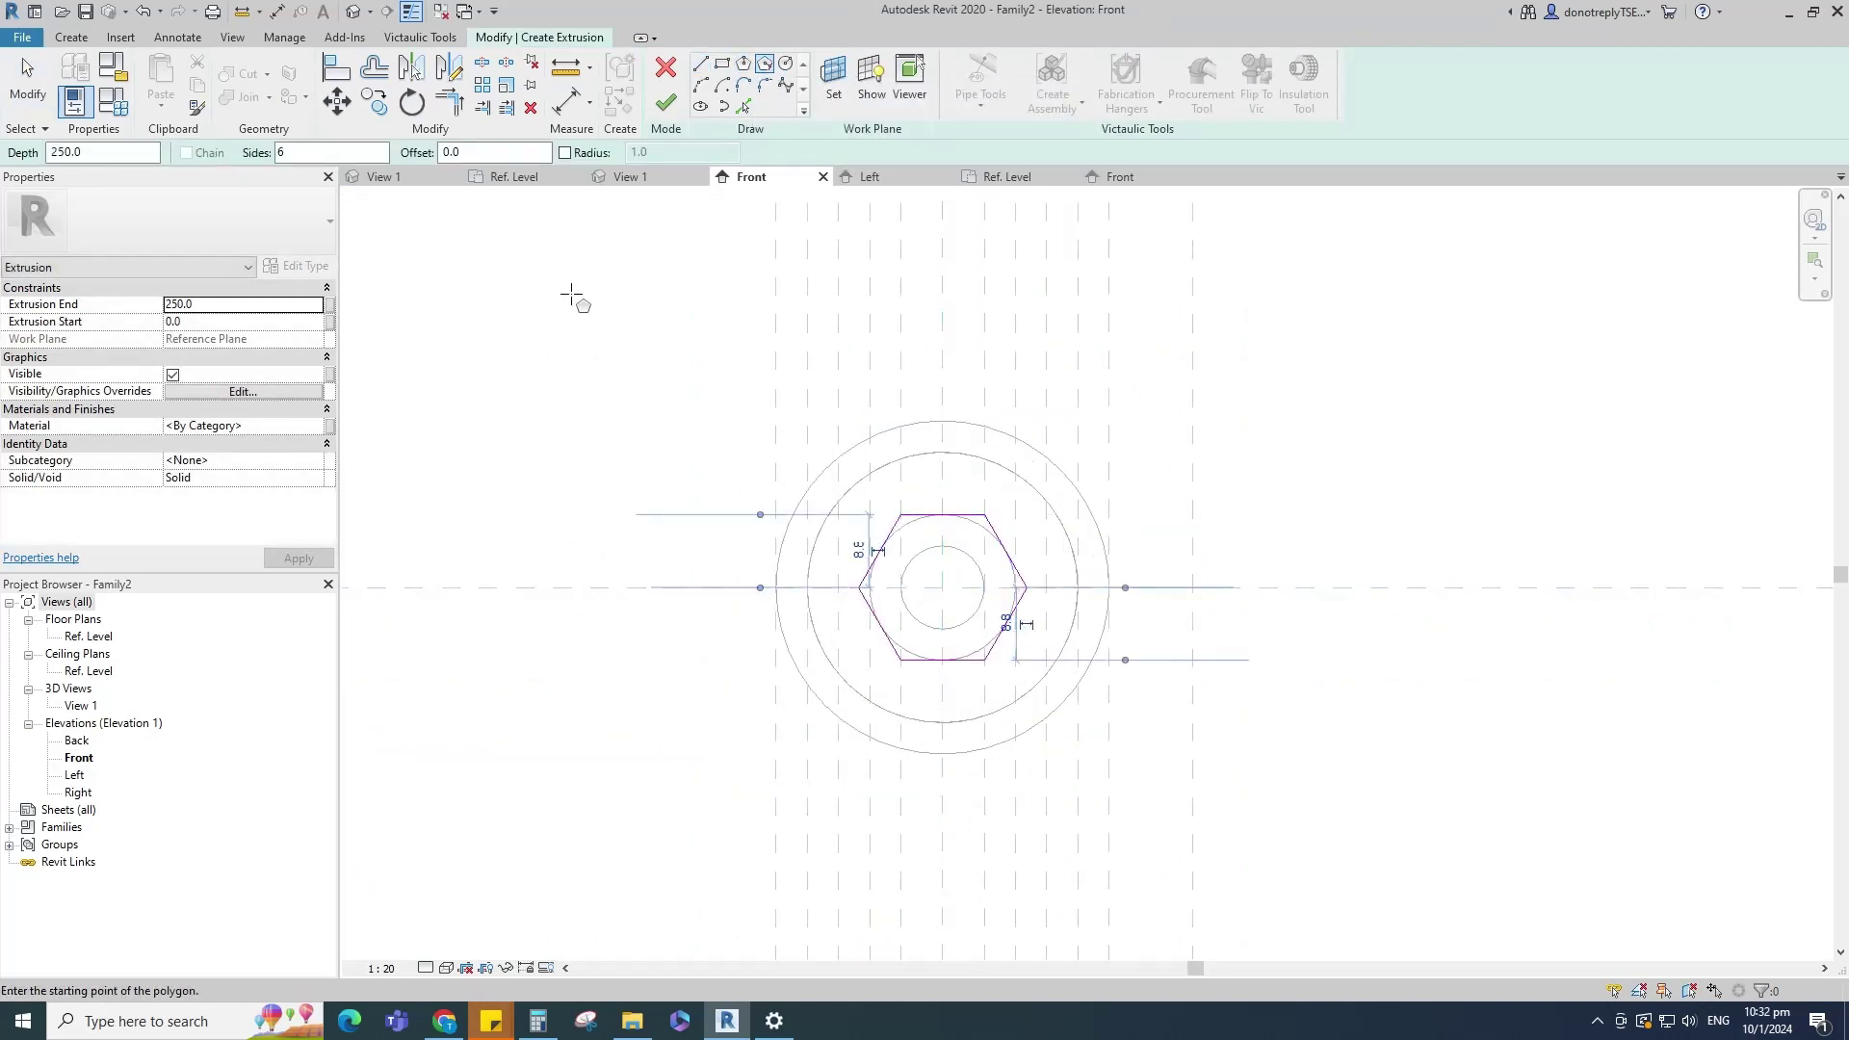
left_click(665, 102)
left_click(836, 310)
Step: In the Ref. Level plan, align the hexagonal extrusion's far end to the reference plane at the underside of the long body section
left_click(994, 179)
scroll(898, 620, "down", 5)
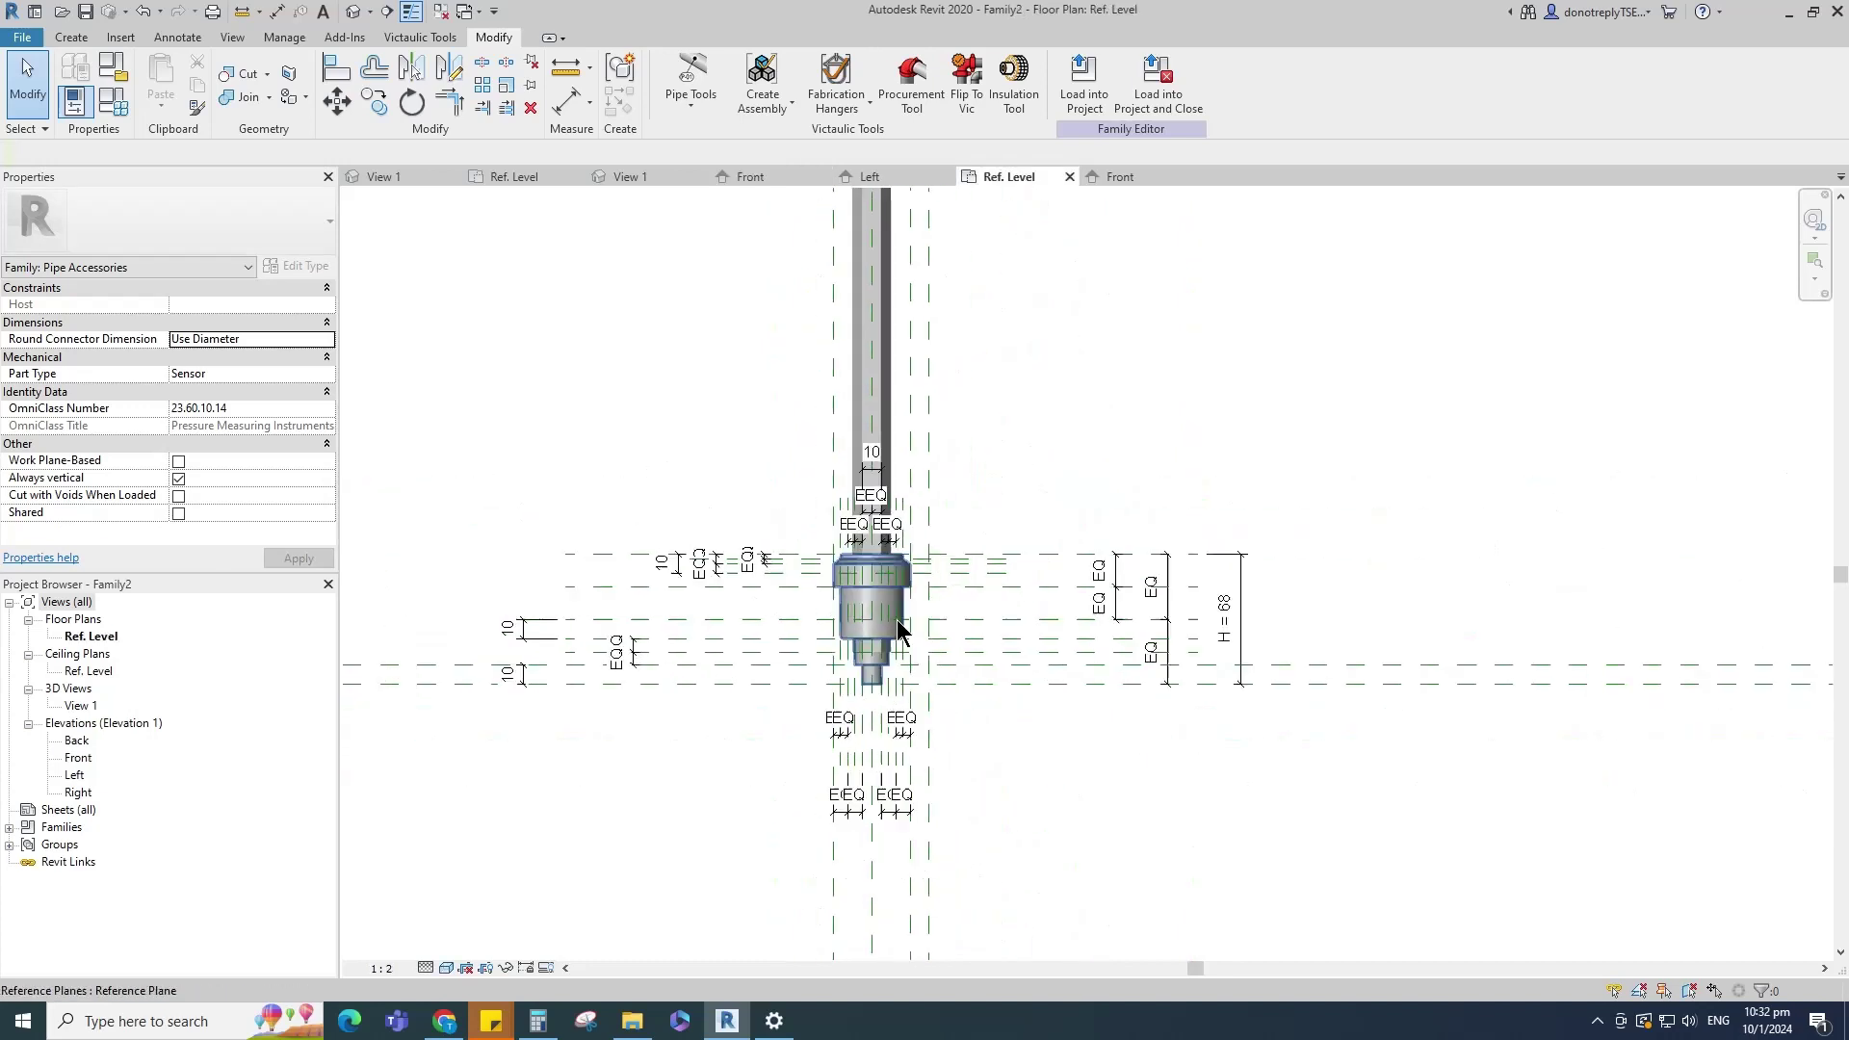
key("a")
key("l")
scroll(962, 639, "up", 3)
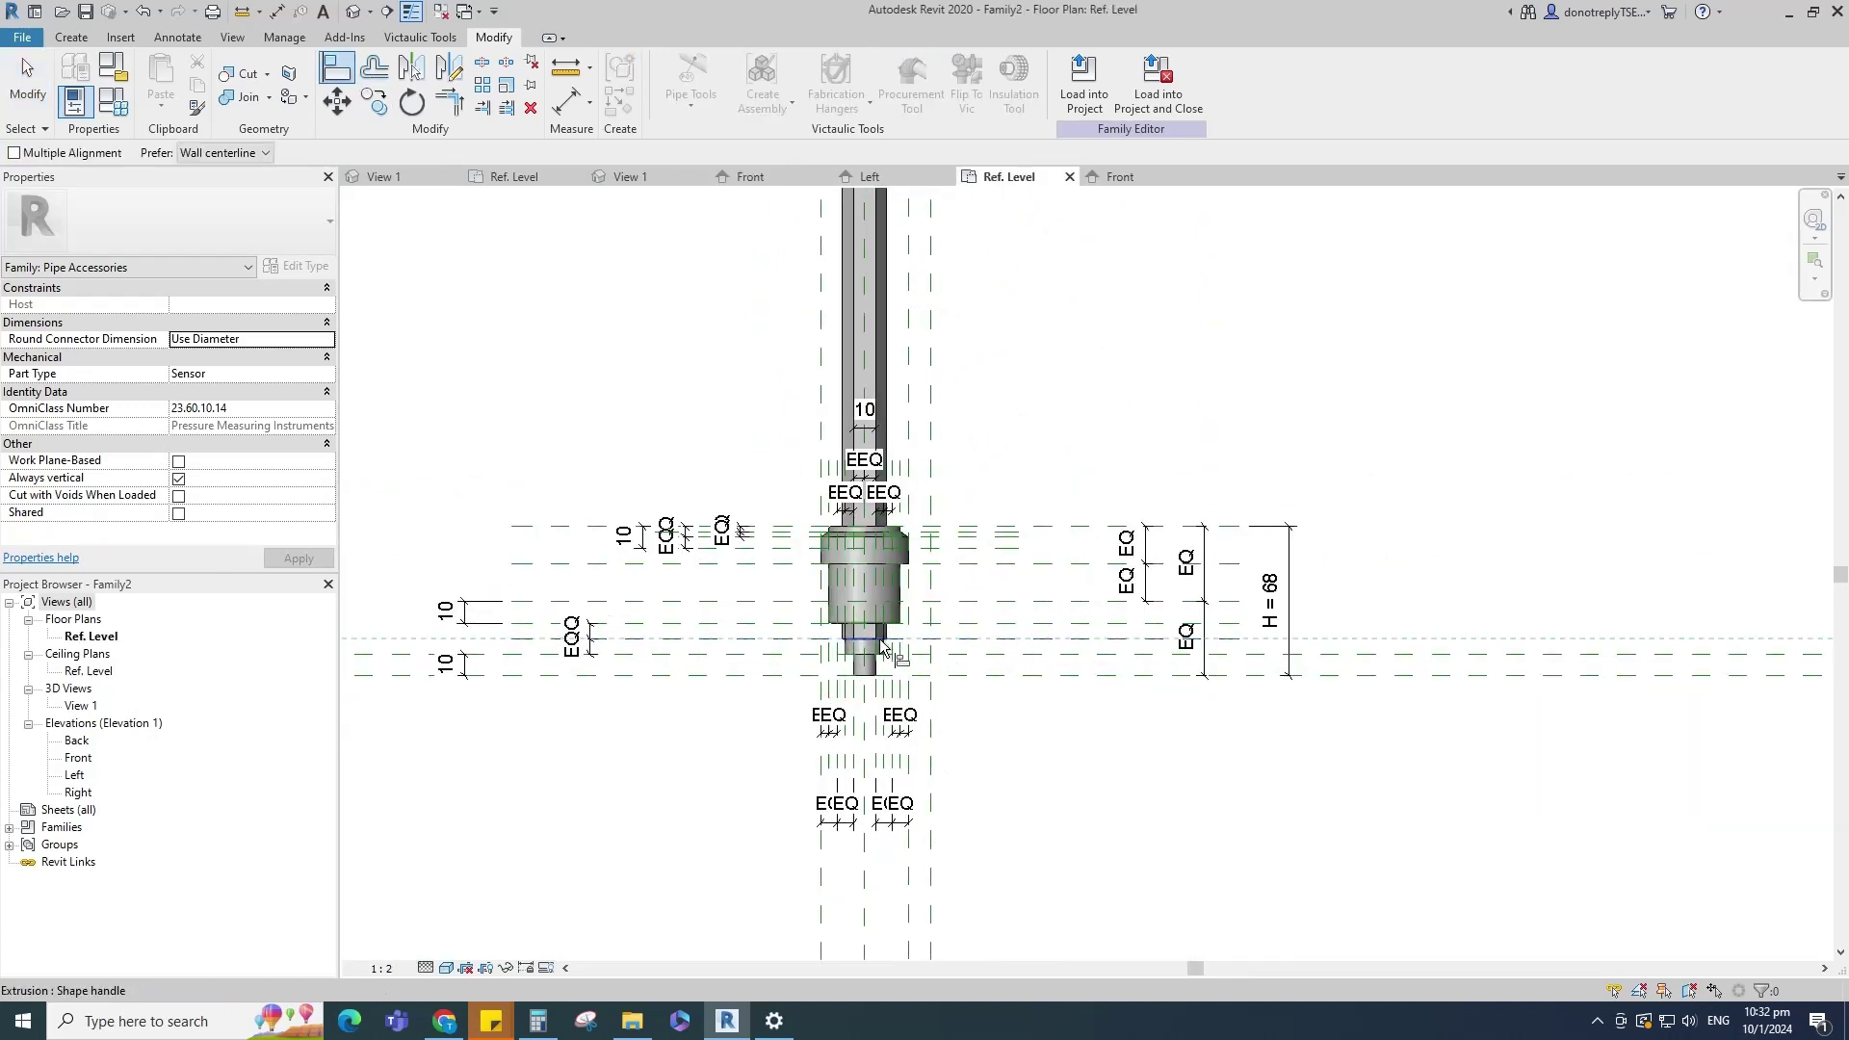
left_click(956, 625)
scroll(929, 678, "down", 2)
left_click(896, 290)
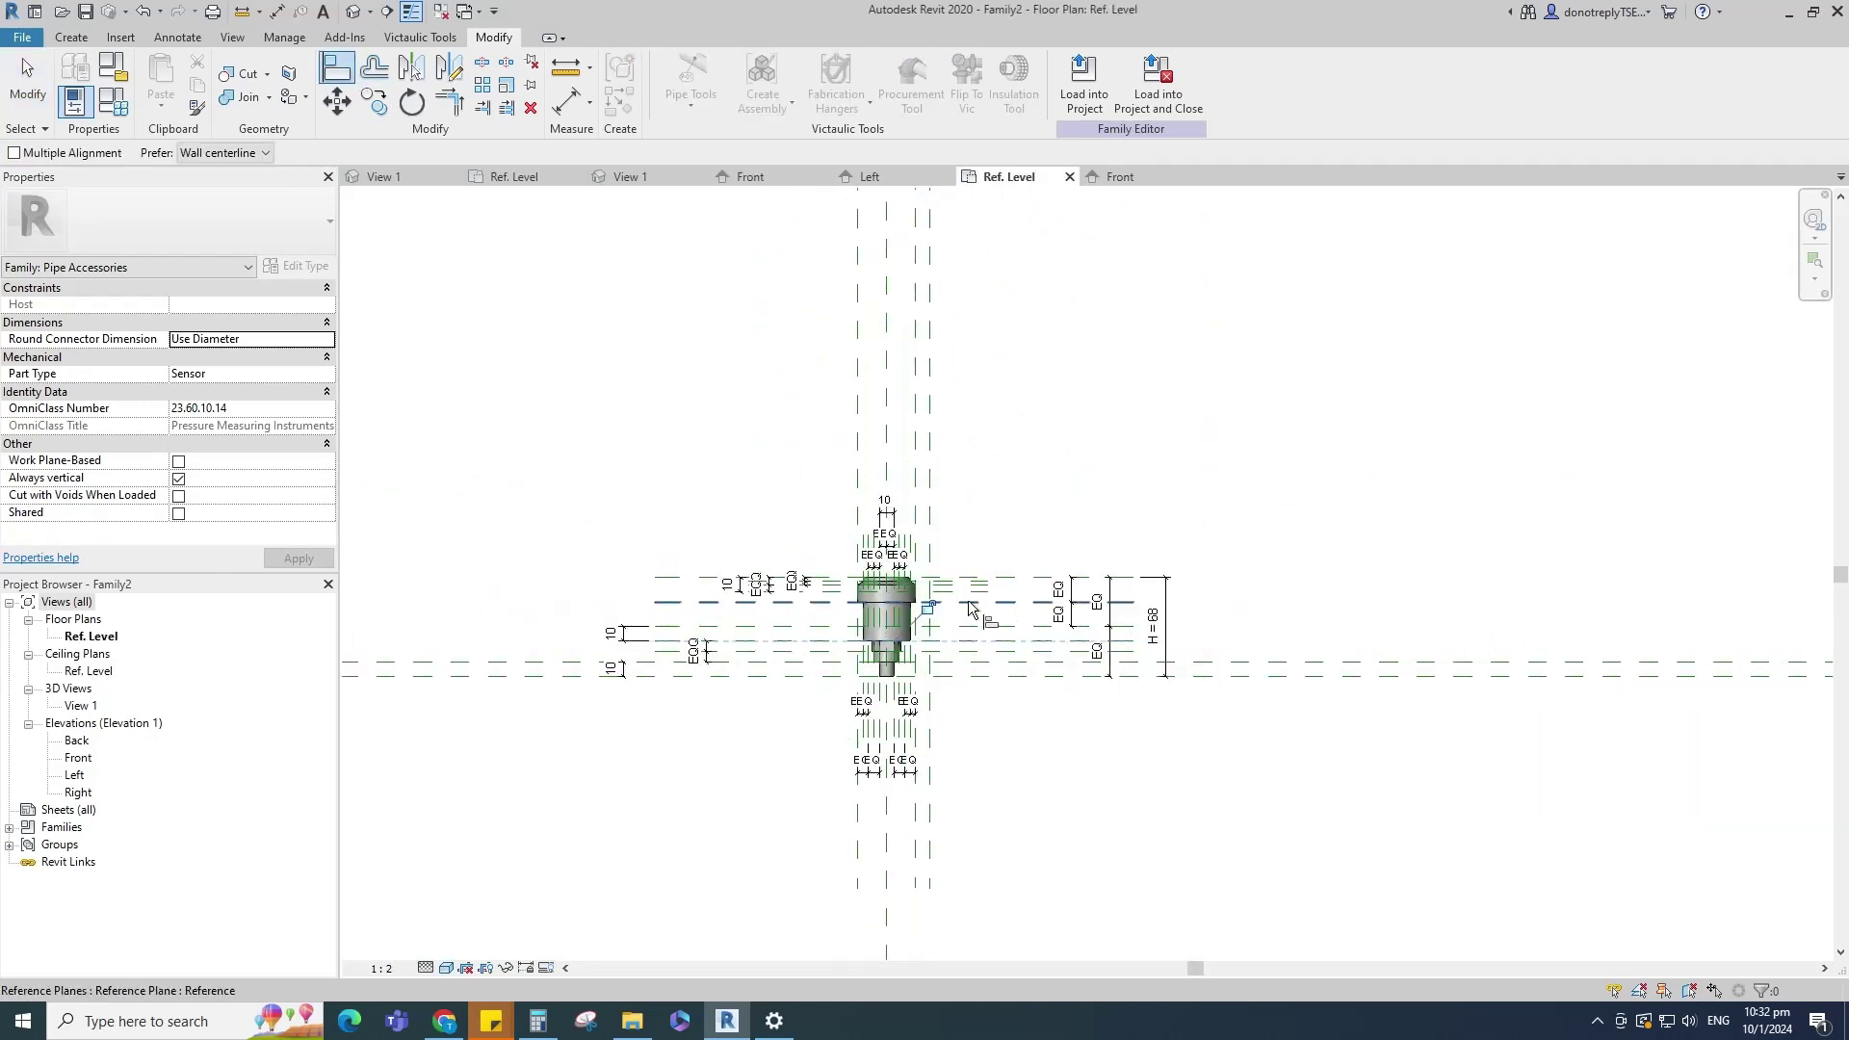
key("Escape")
Step: Associate the hexagonal extrusion's material with the Material family parameter
scroll(905, 709, "up", 3)
left_click(900, 565)
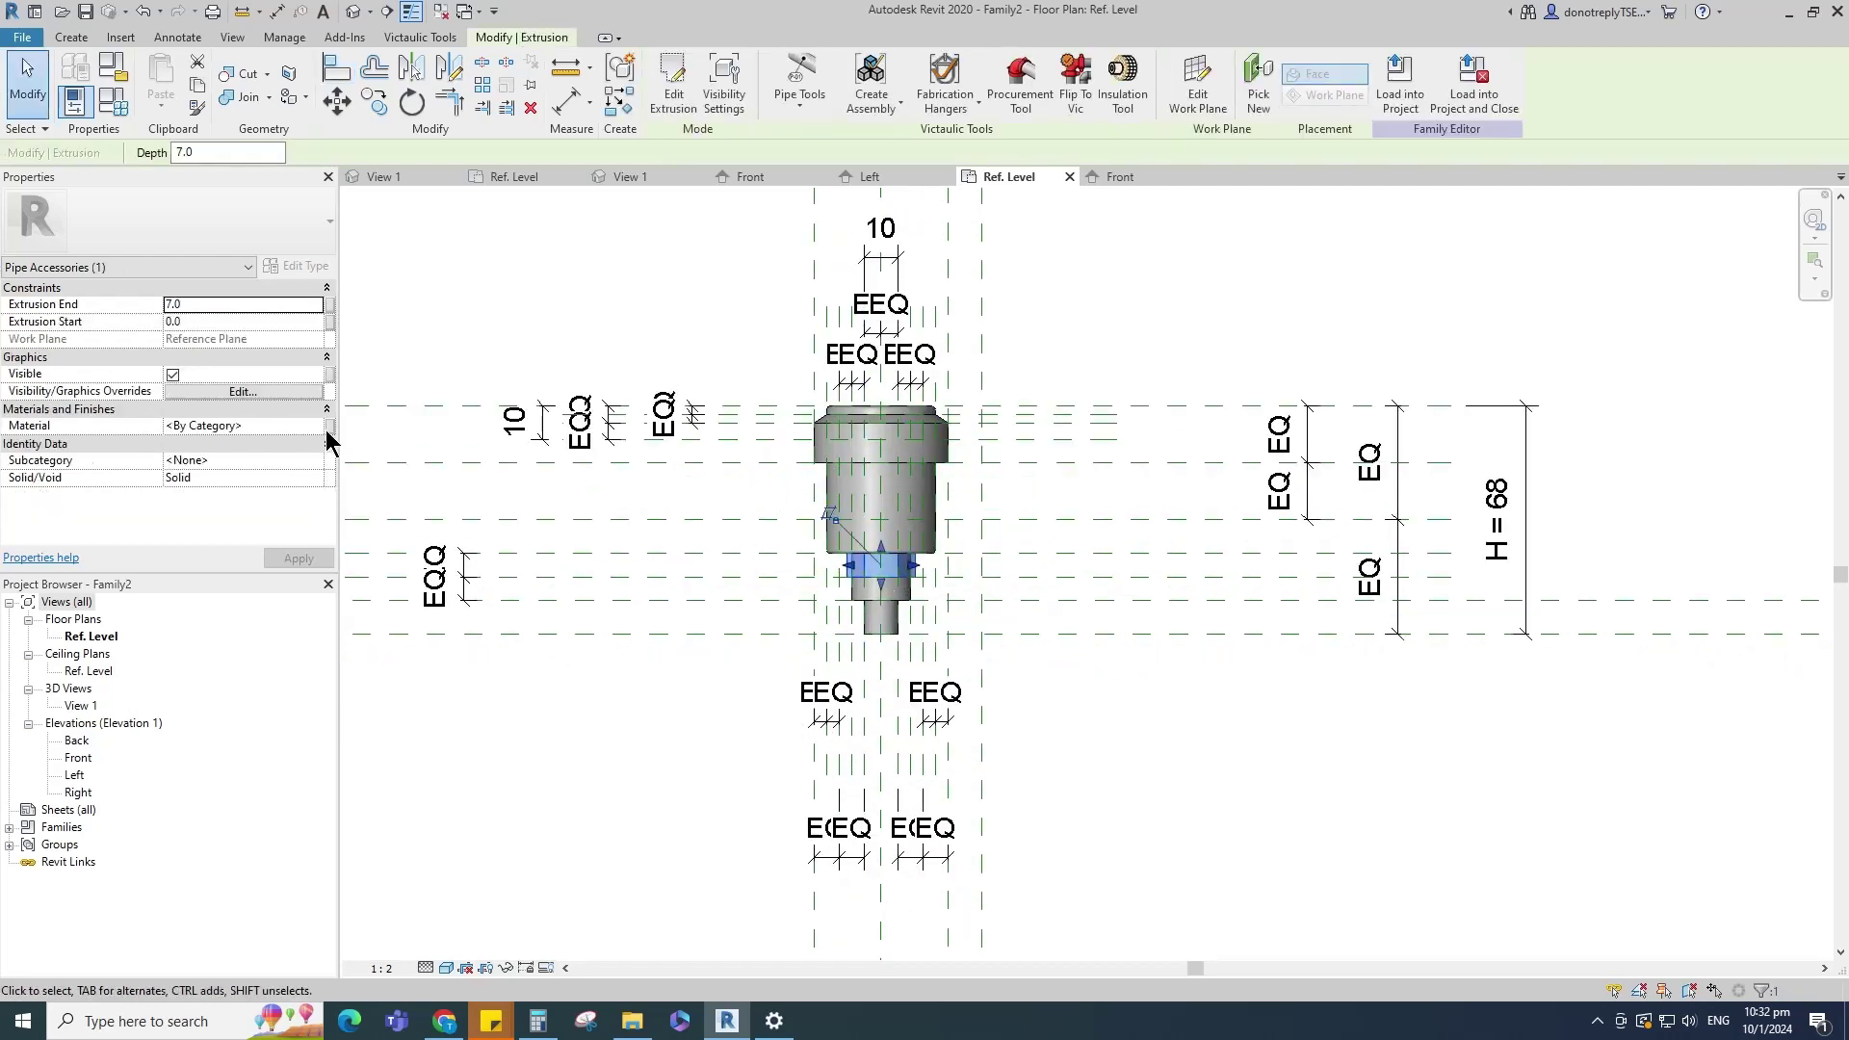
left_click(330, 426)
left_click(676, 496)
left_click(840, 721)
left_click(1205, 740)
scroll(1182, 722, "down", 1)
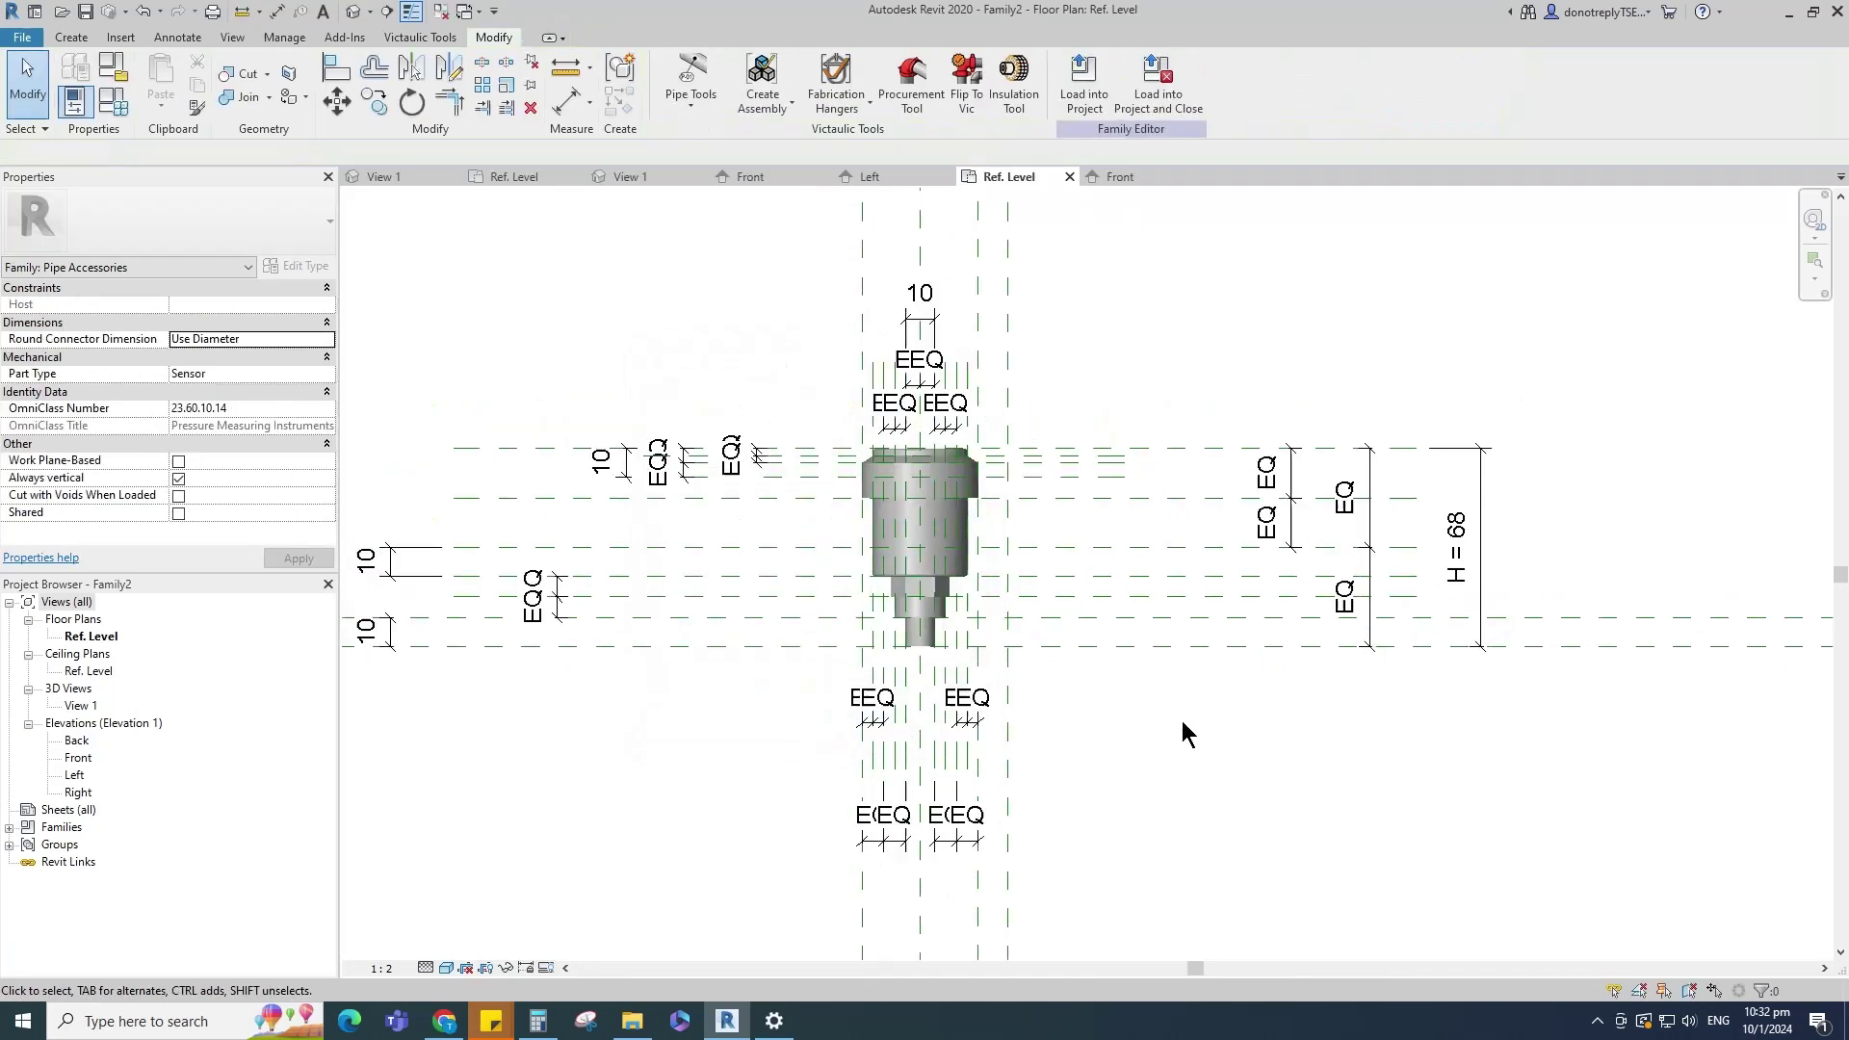
Step: Place a vertical reference plane at a 5 mm offset, midway between the two rightmost vertical planes
scroll(1029, 433, "up", 1)
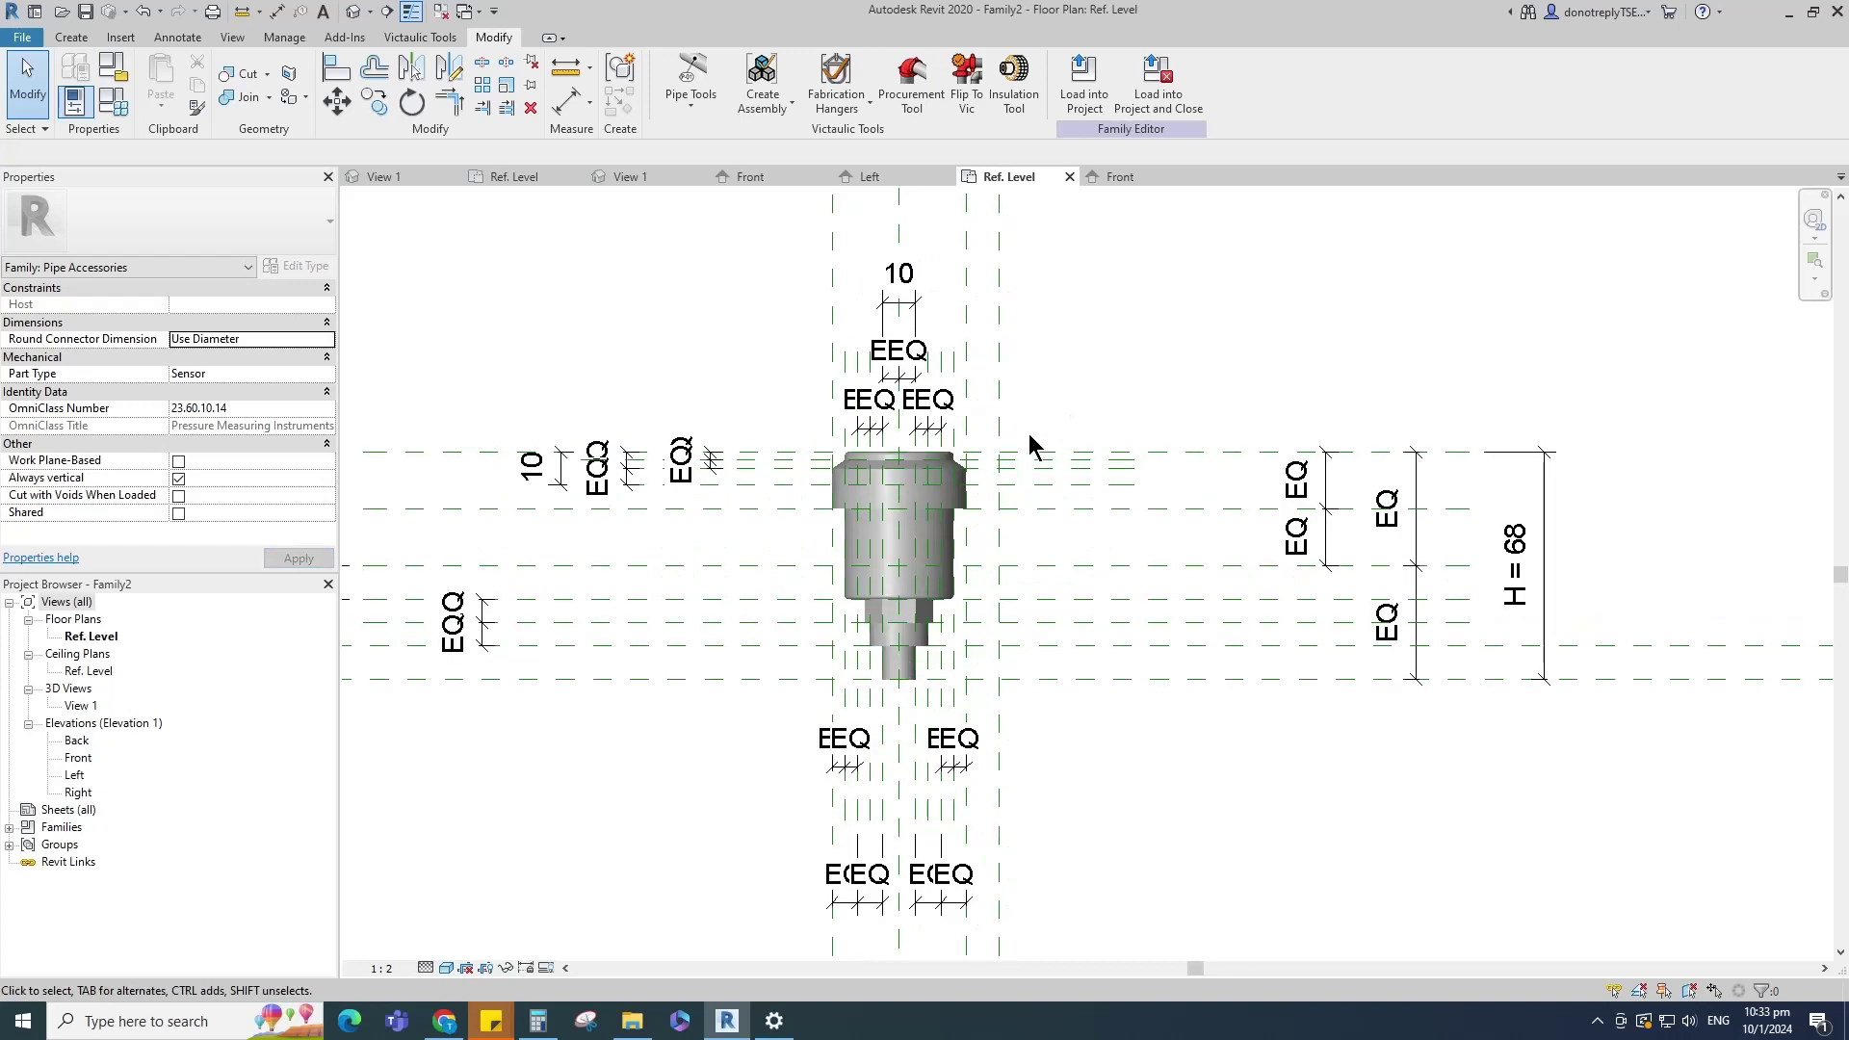
key("r")
key("p")
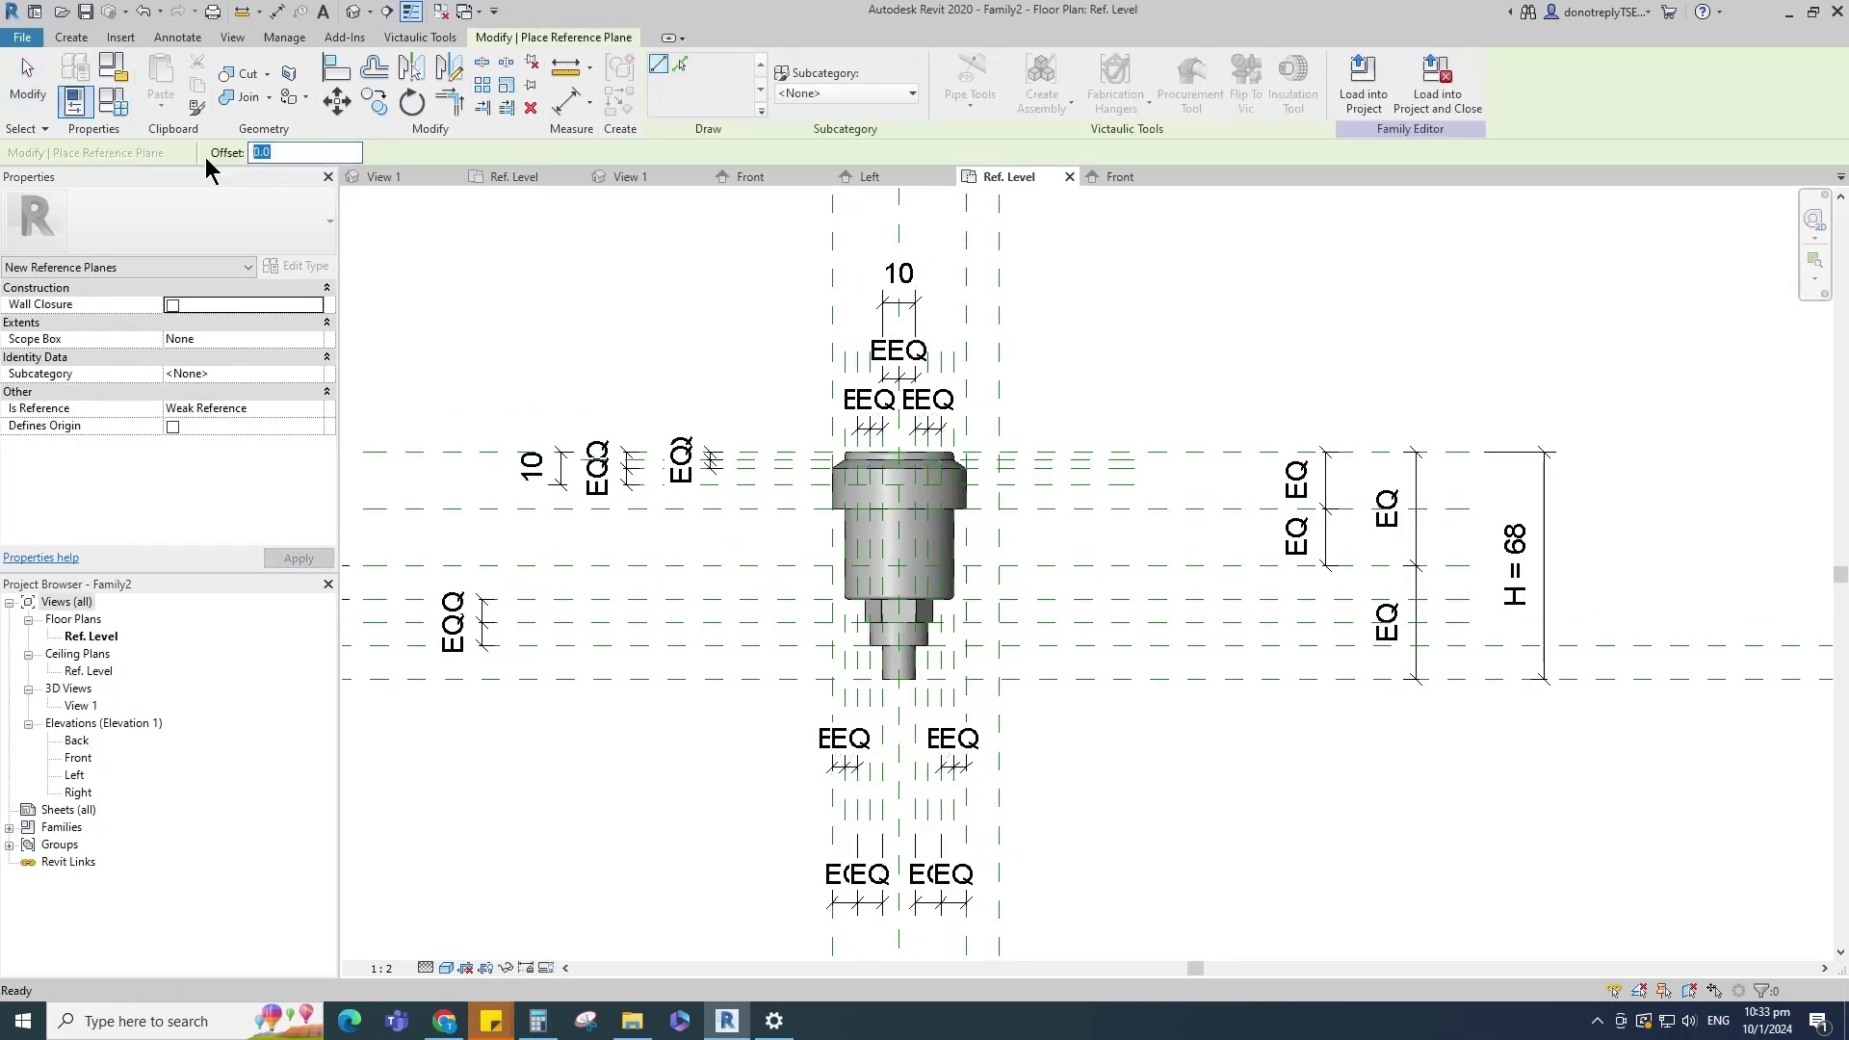
scroll(1101, 385, "up", 1)
left_click(946, 336)
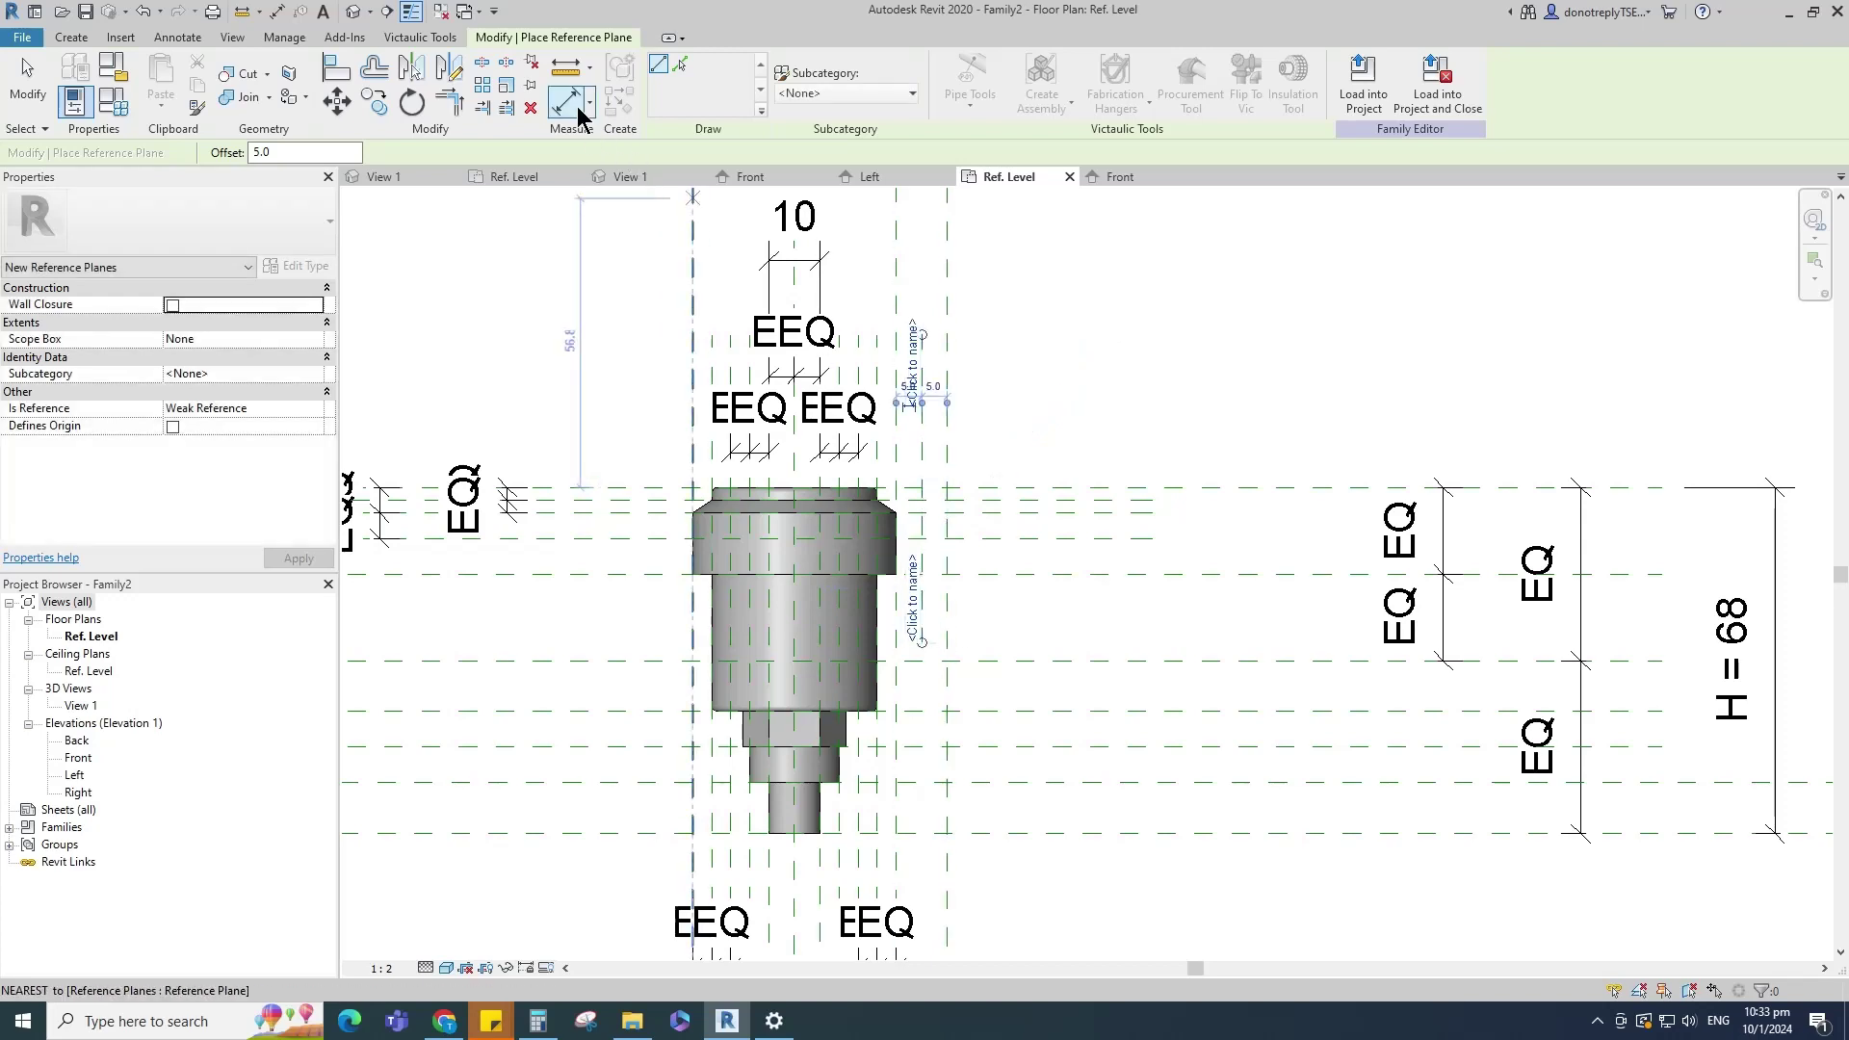
Step: Dimension the new plane together with its two neighbouring vertical planes and make the spacing equal
key("d")
key("i")
left_click(897, 350)
left_click(1026, 308)
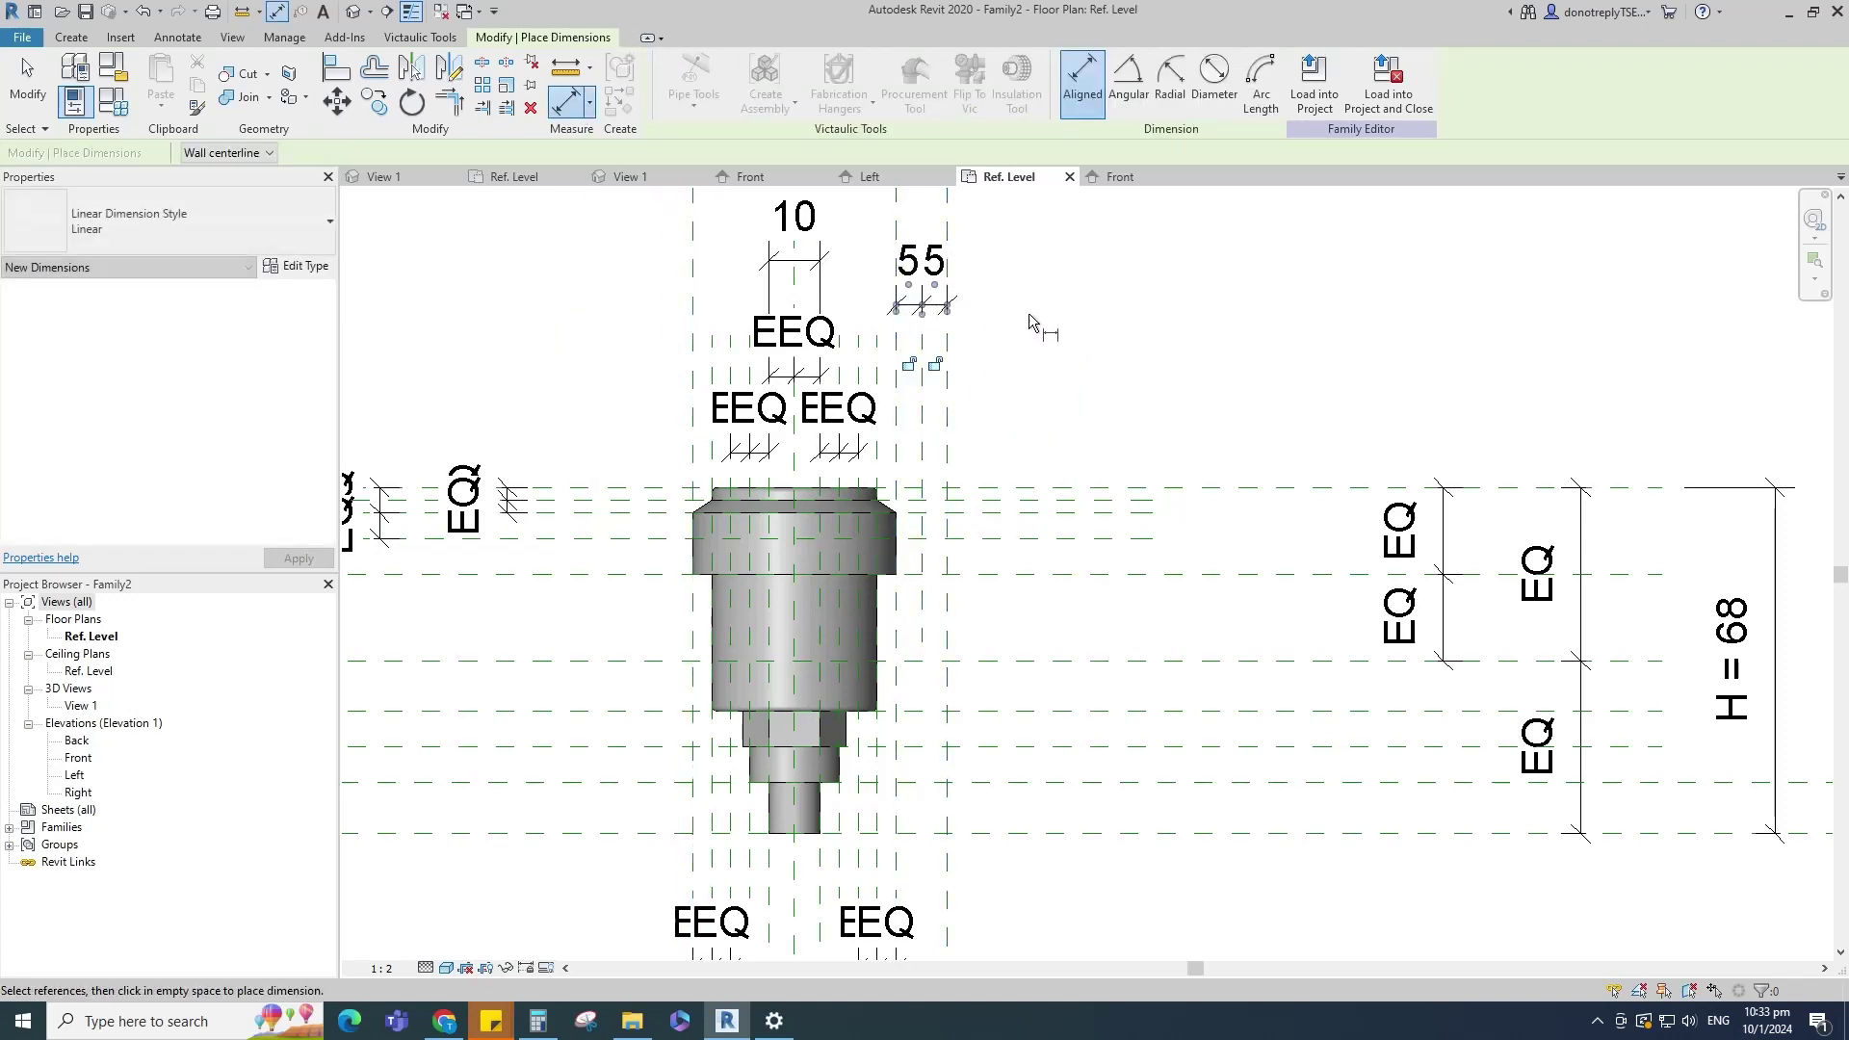
scroll(940, 451, "down", 3)
left_click(929, 272)
scroll(991, 424, "up", 1)
key("Escape")
key("Escape")
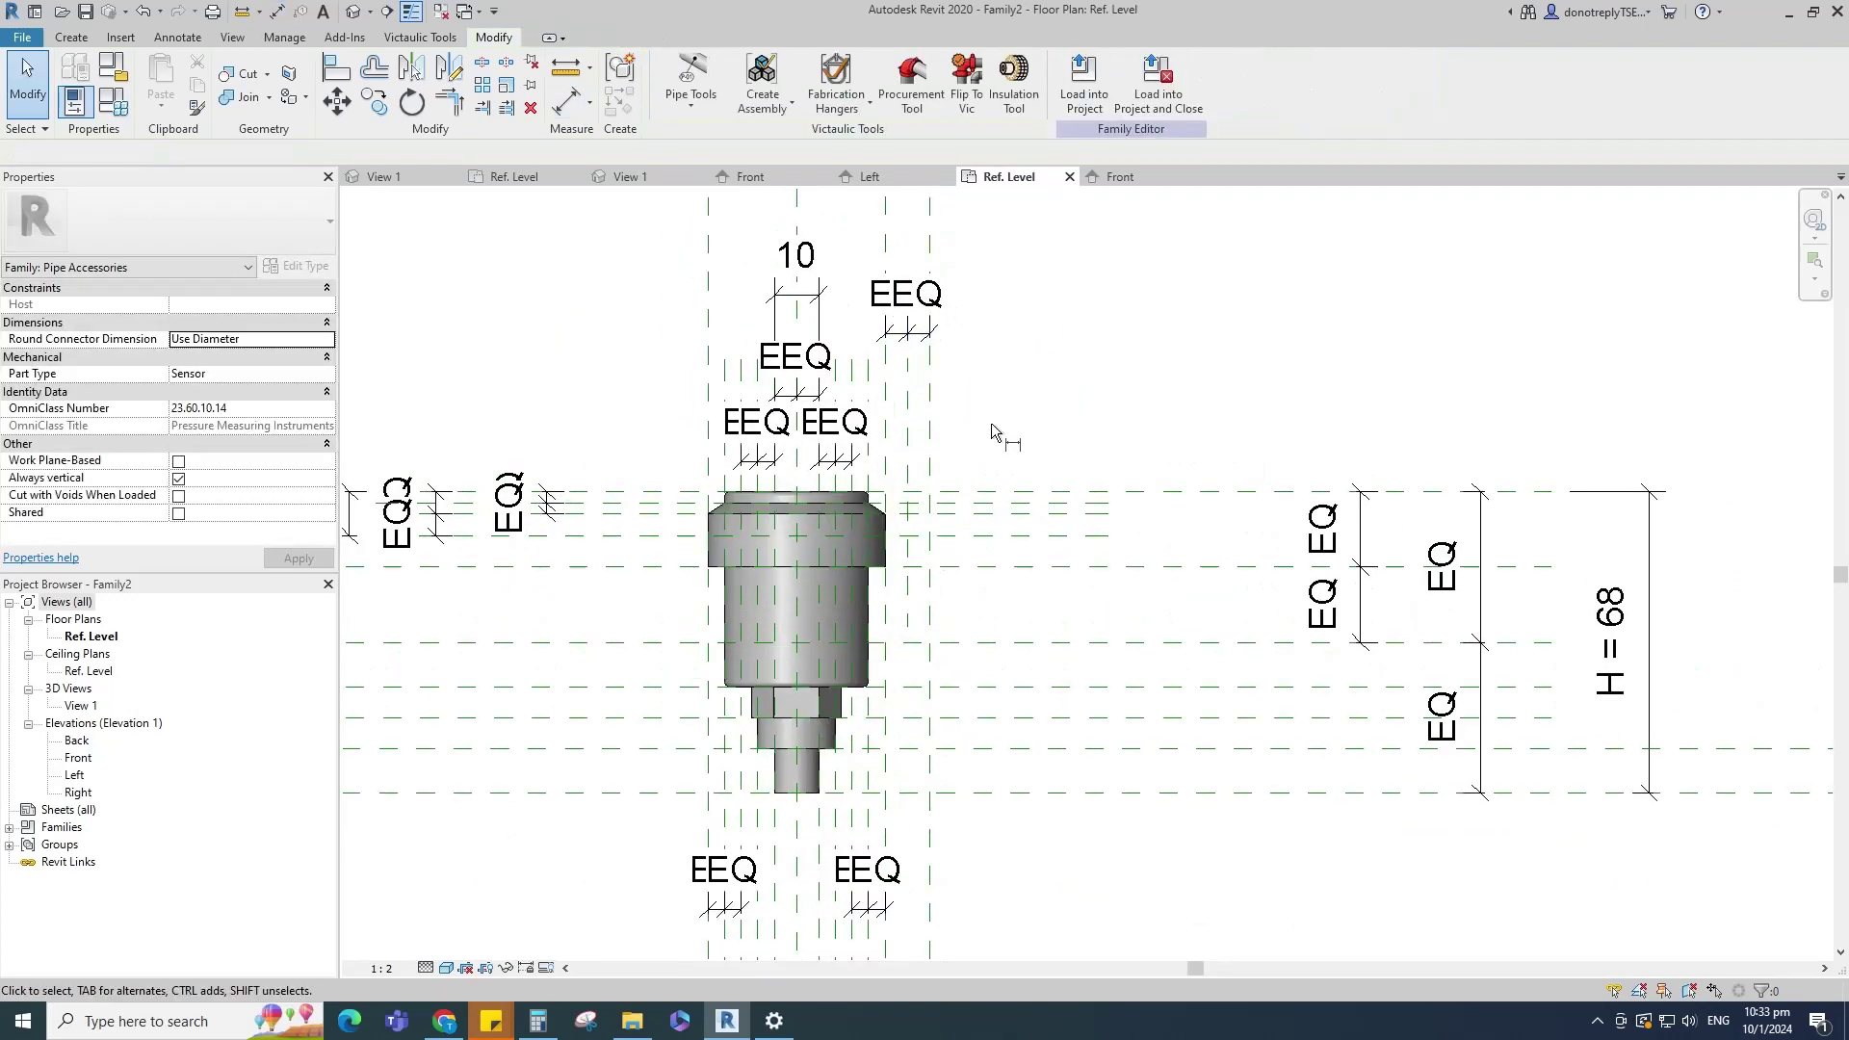
Step: Place a vertical reference plane at a 2.5 mm offset, midway between the wide body section's outer-edge plane and the next vertical plane outward
scroll(939, 438, "up", 2)
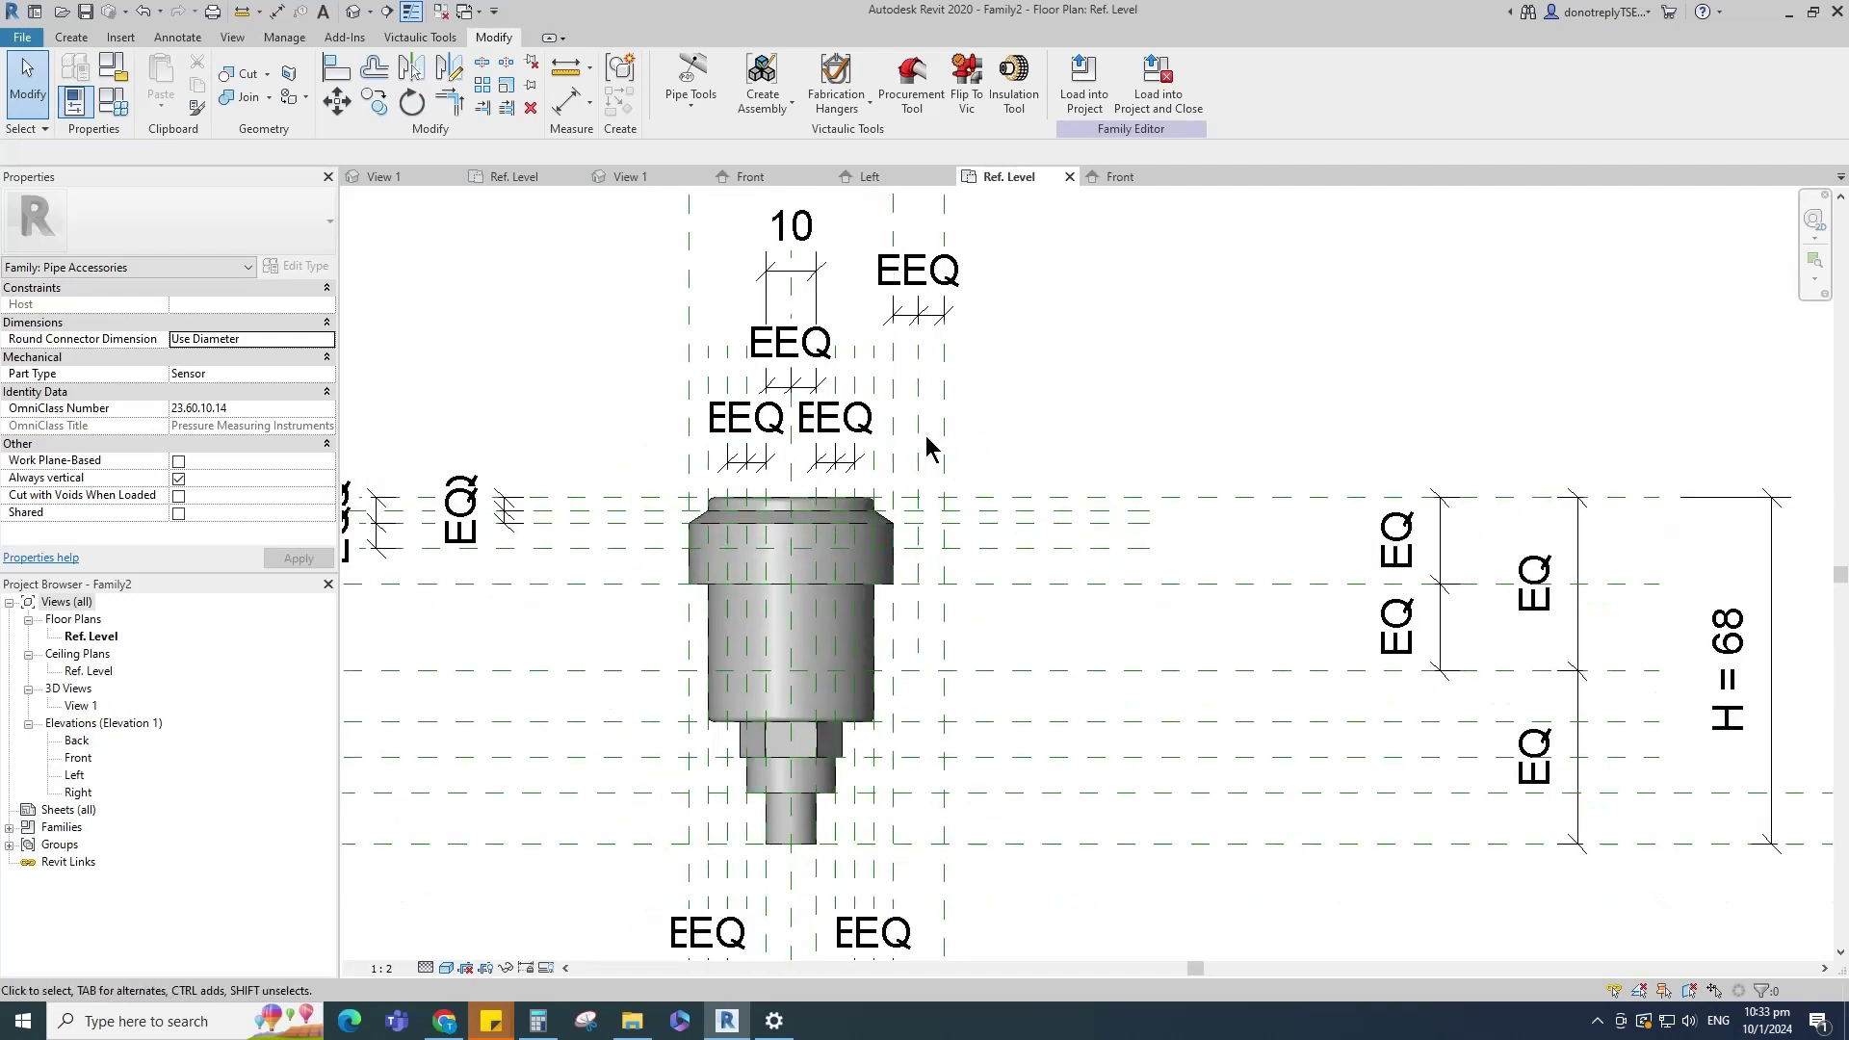
key("r")
key("p")
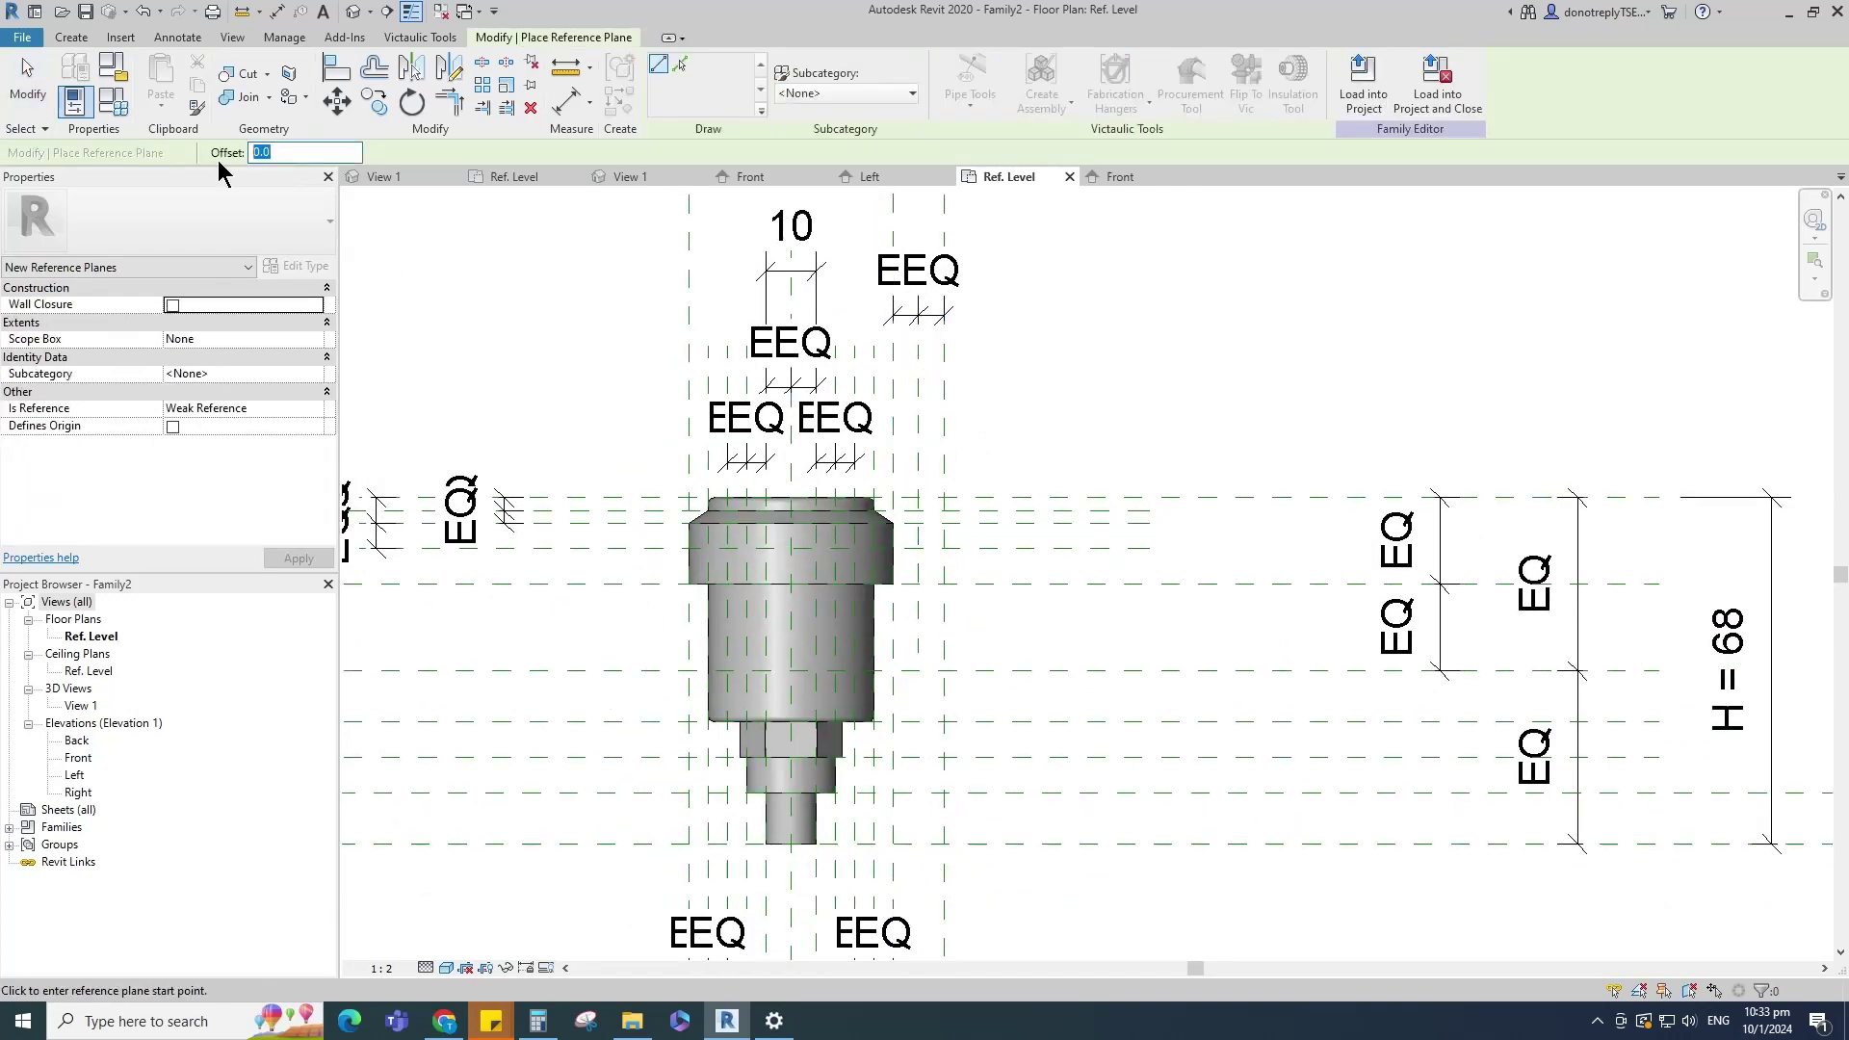
left_click(681, 65)
scroll(944, 602, "up", 3)
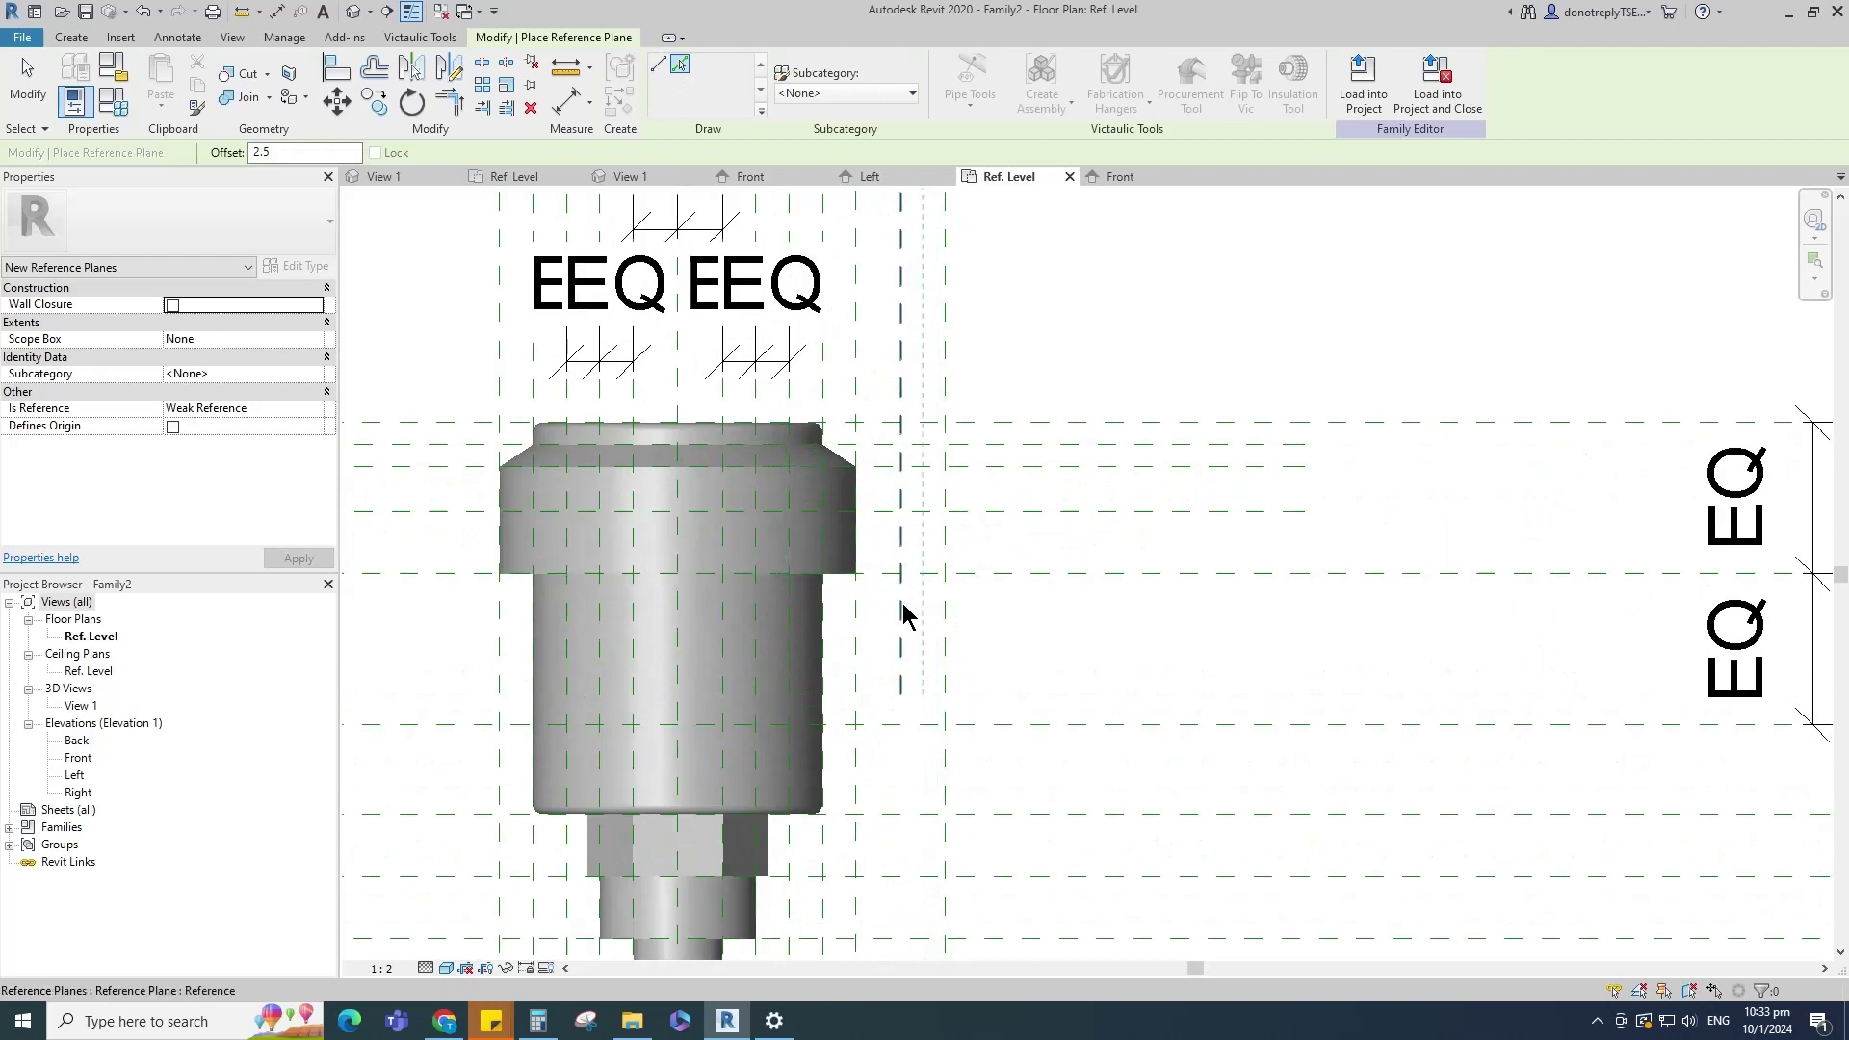
Step: Dimension the new plane together with its two neighbouring vertical planes and make the spacing equal
left_click(575, 111)
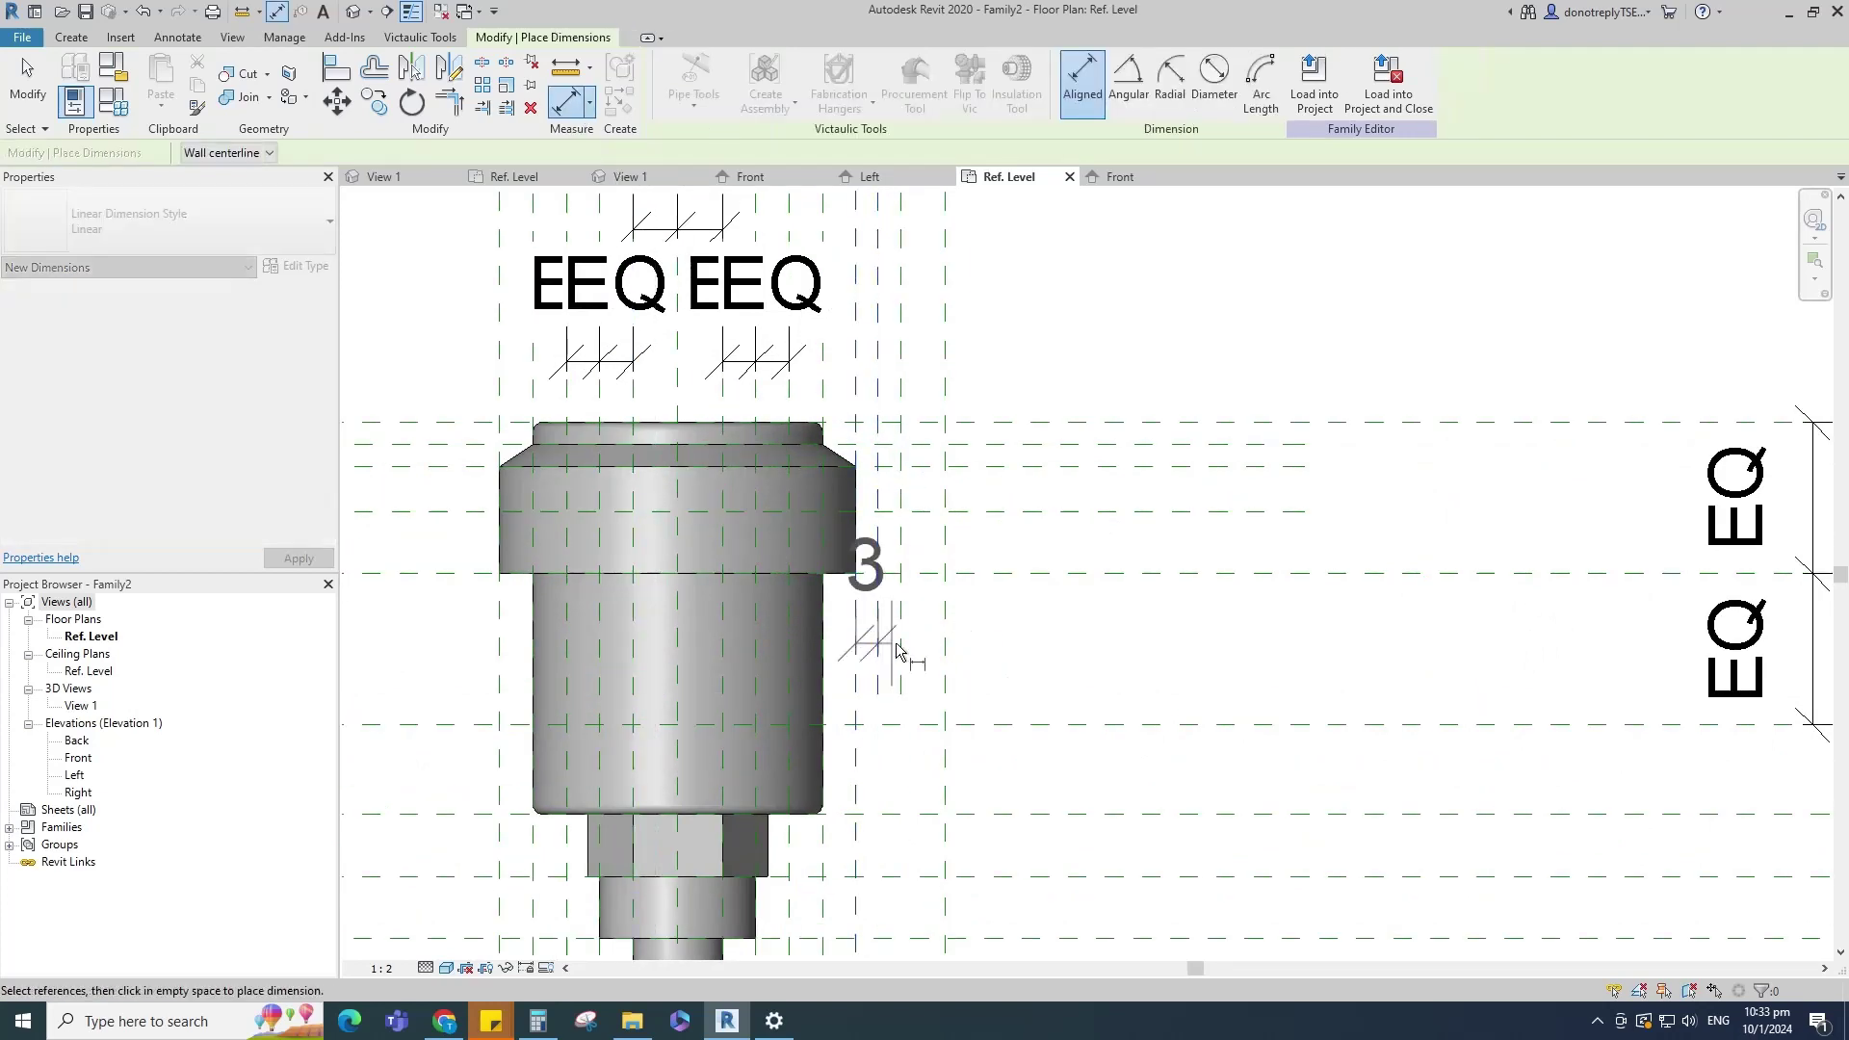
scroll(929, 660, "down", 1)
left_click(1030, 742)
left_click(886, 545)
scroll(1035, 727, "down", 2)
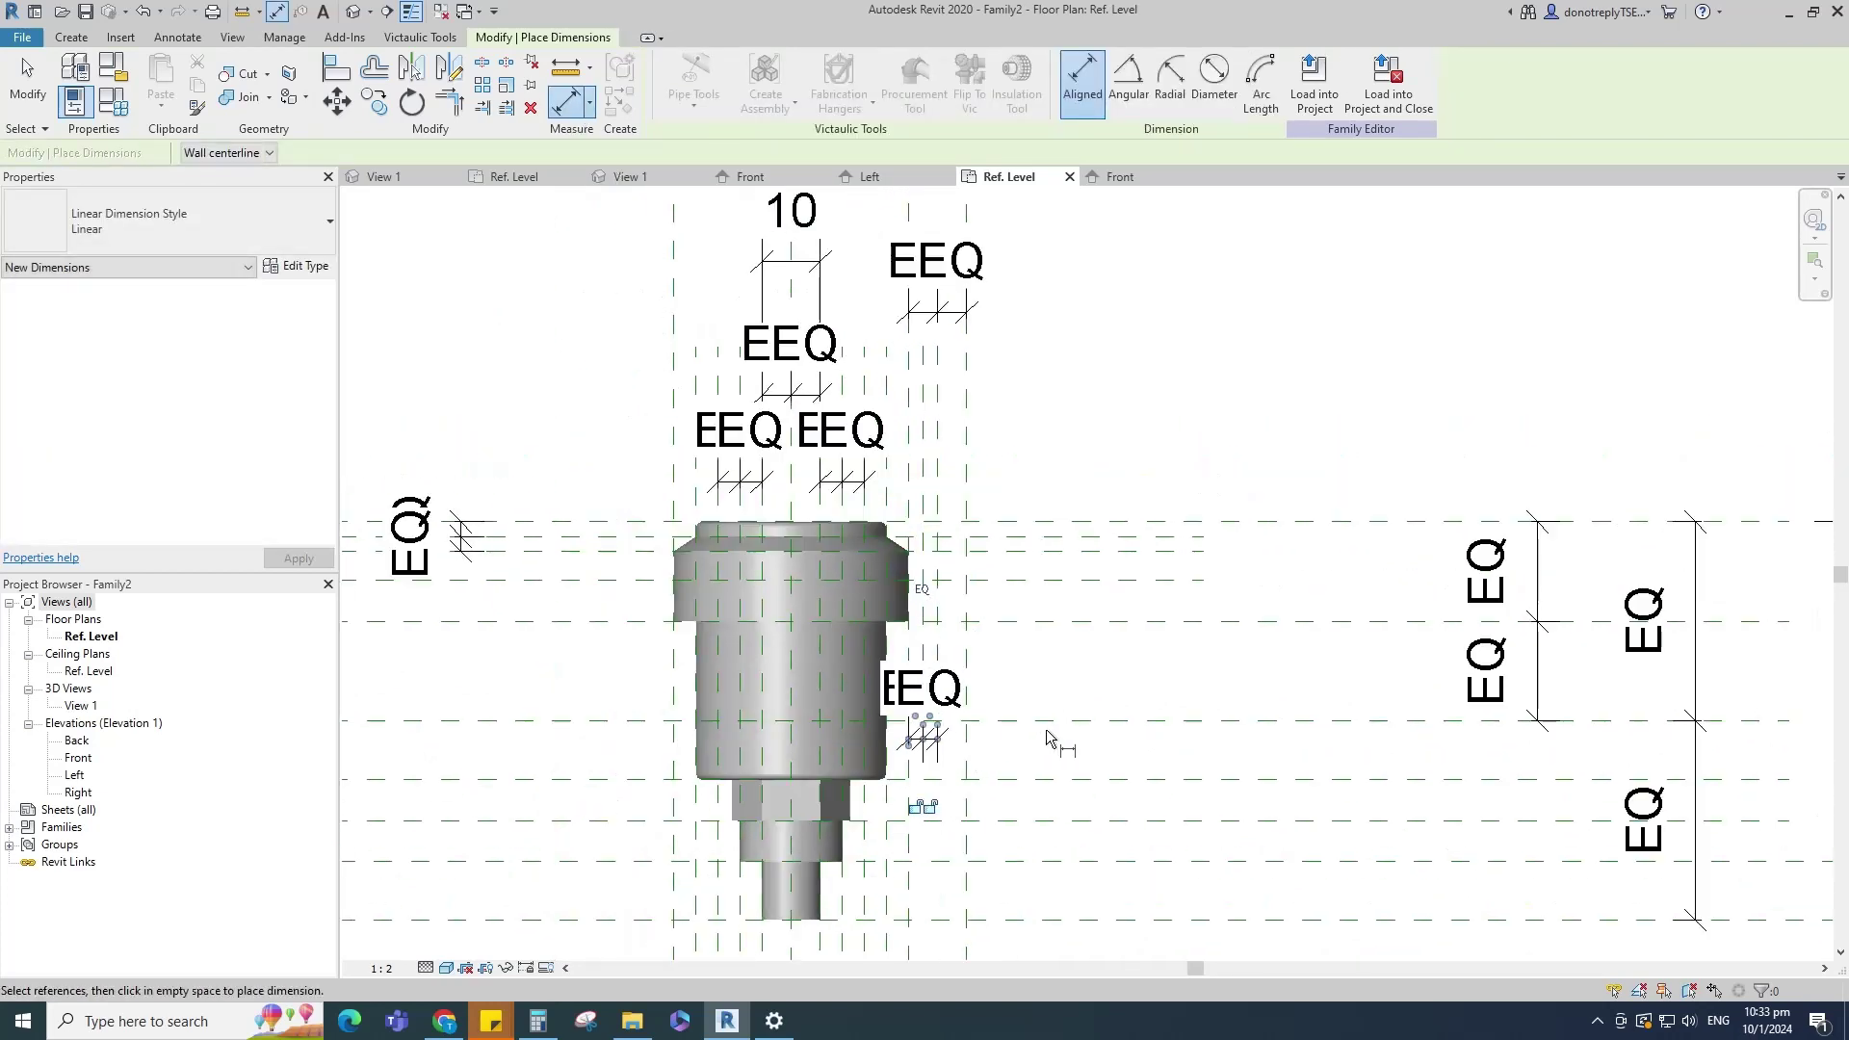
key("Escape")
key("Escape")
scroll(1107, 626, "up", 1)
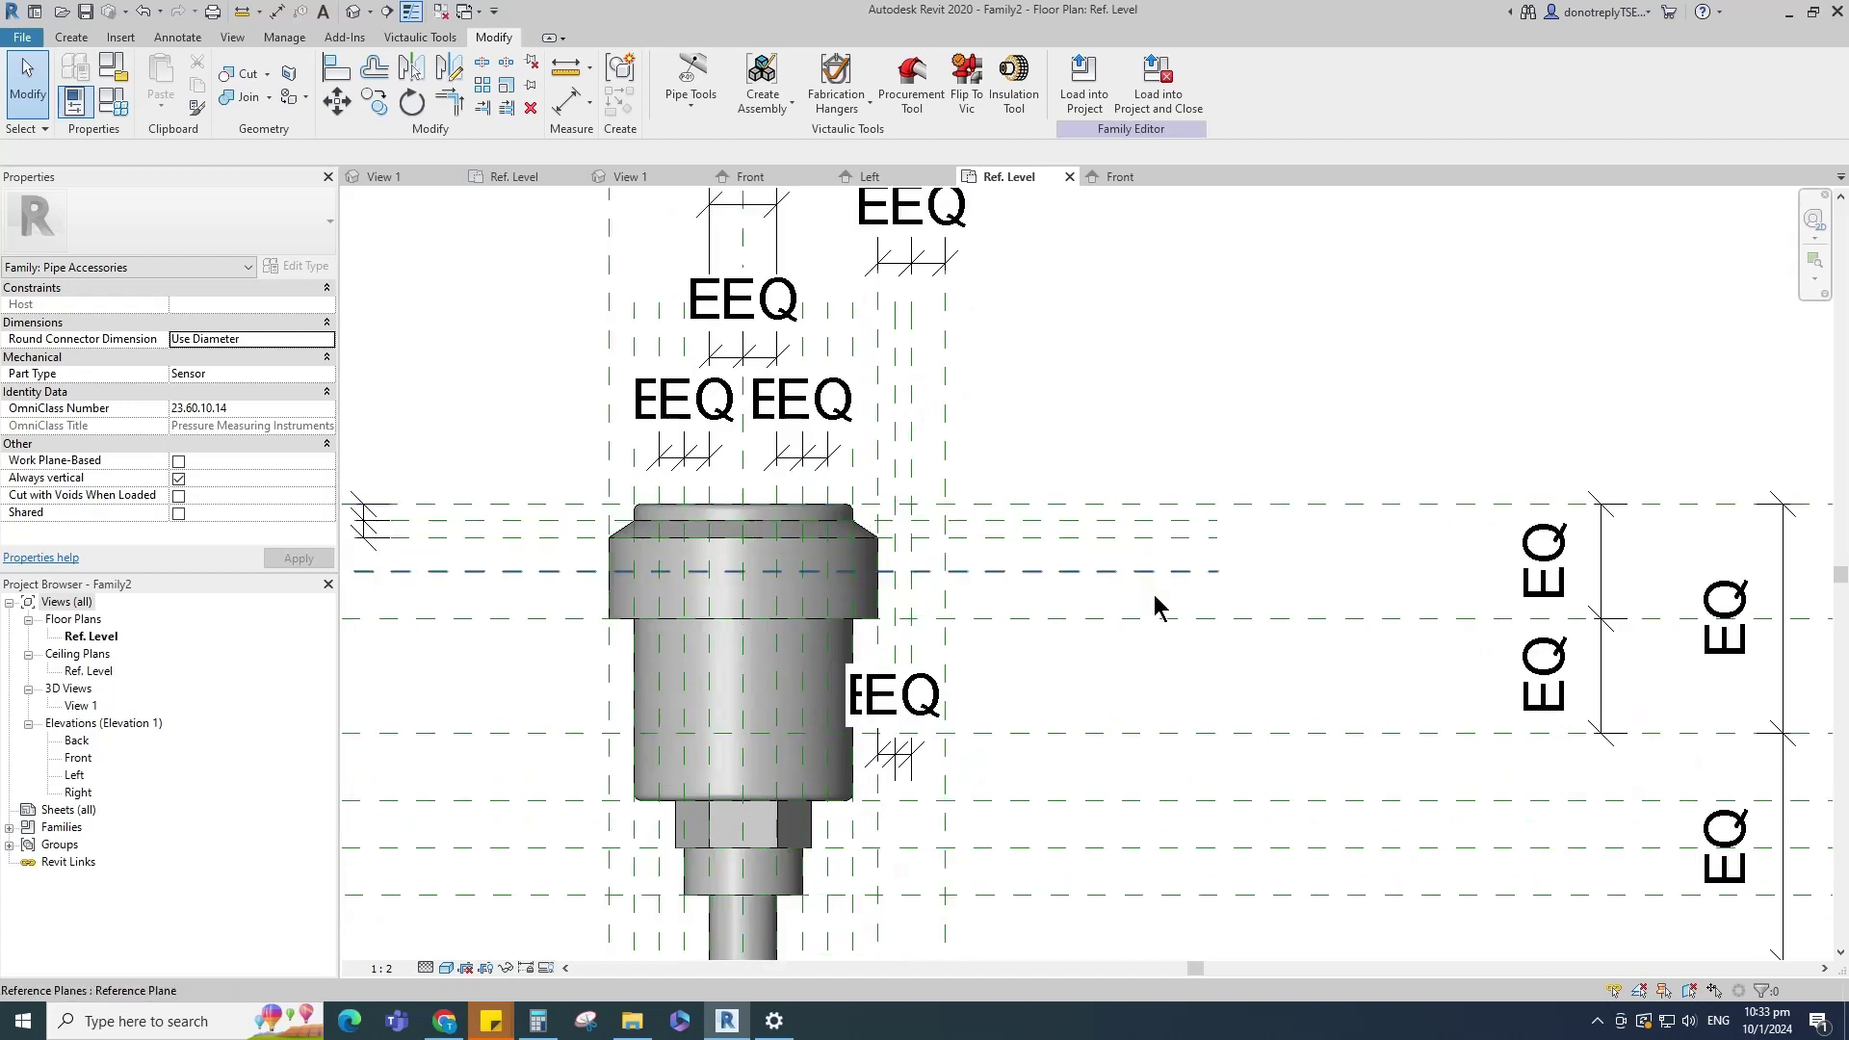
Step: Start a revolve and sketch the side knob's head outline along the reference planes, 5 mm wide and 2.5 mm high, locking its lines
left_click(72, 37)
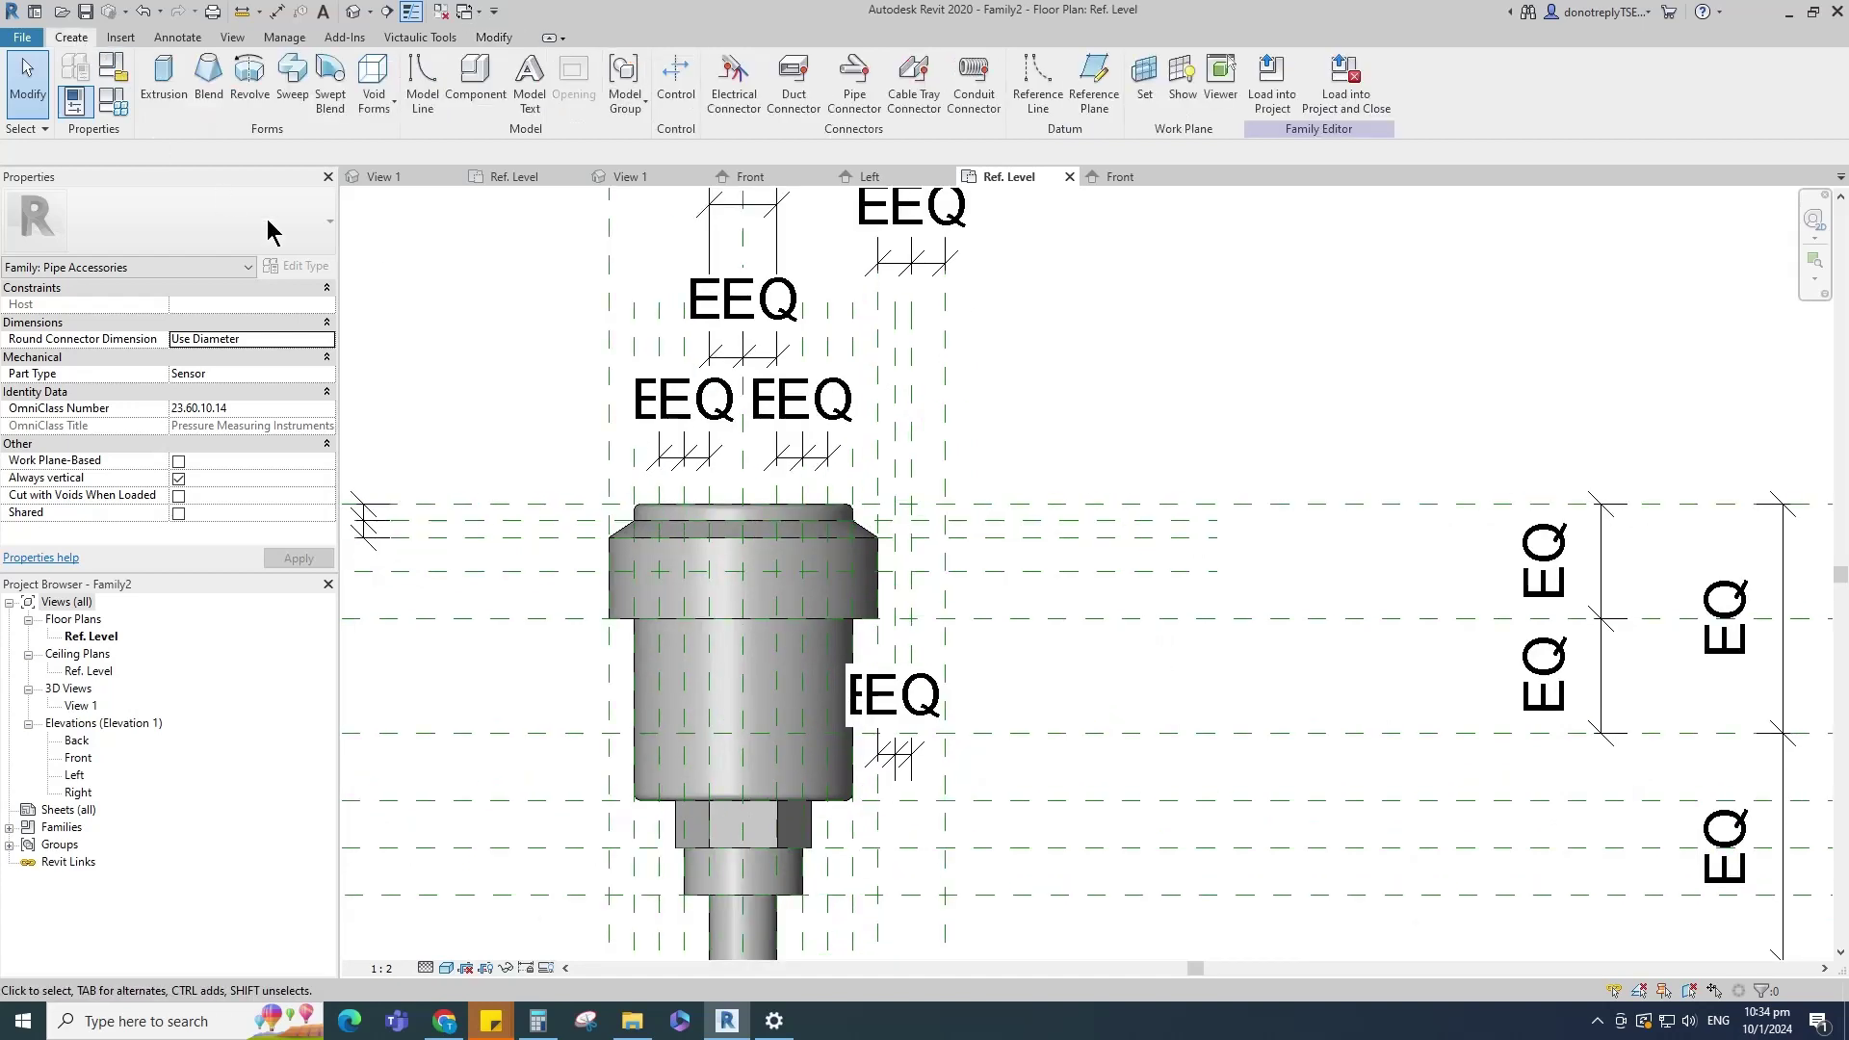
left_click(249, 82)
scroll(930, 539, "up", 4)
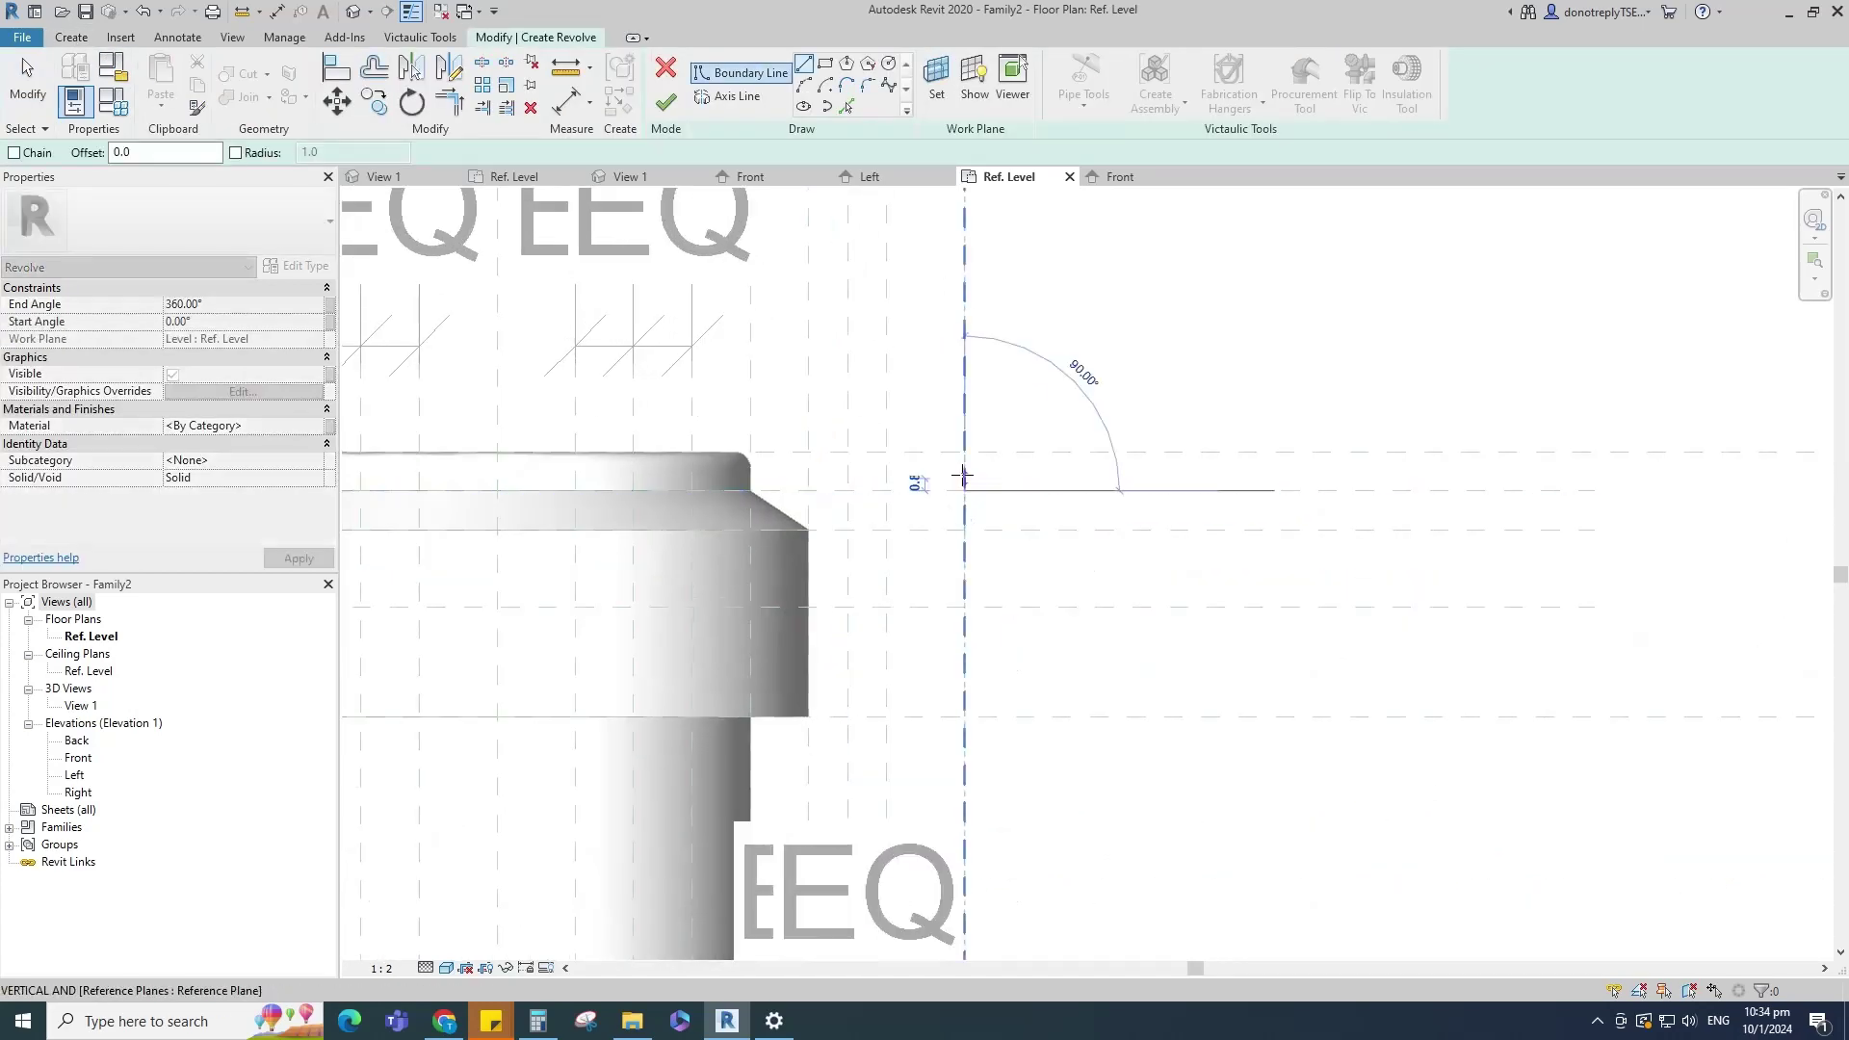
left_click(964, 452)
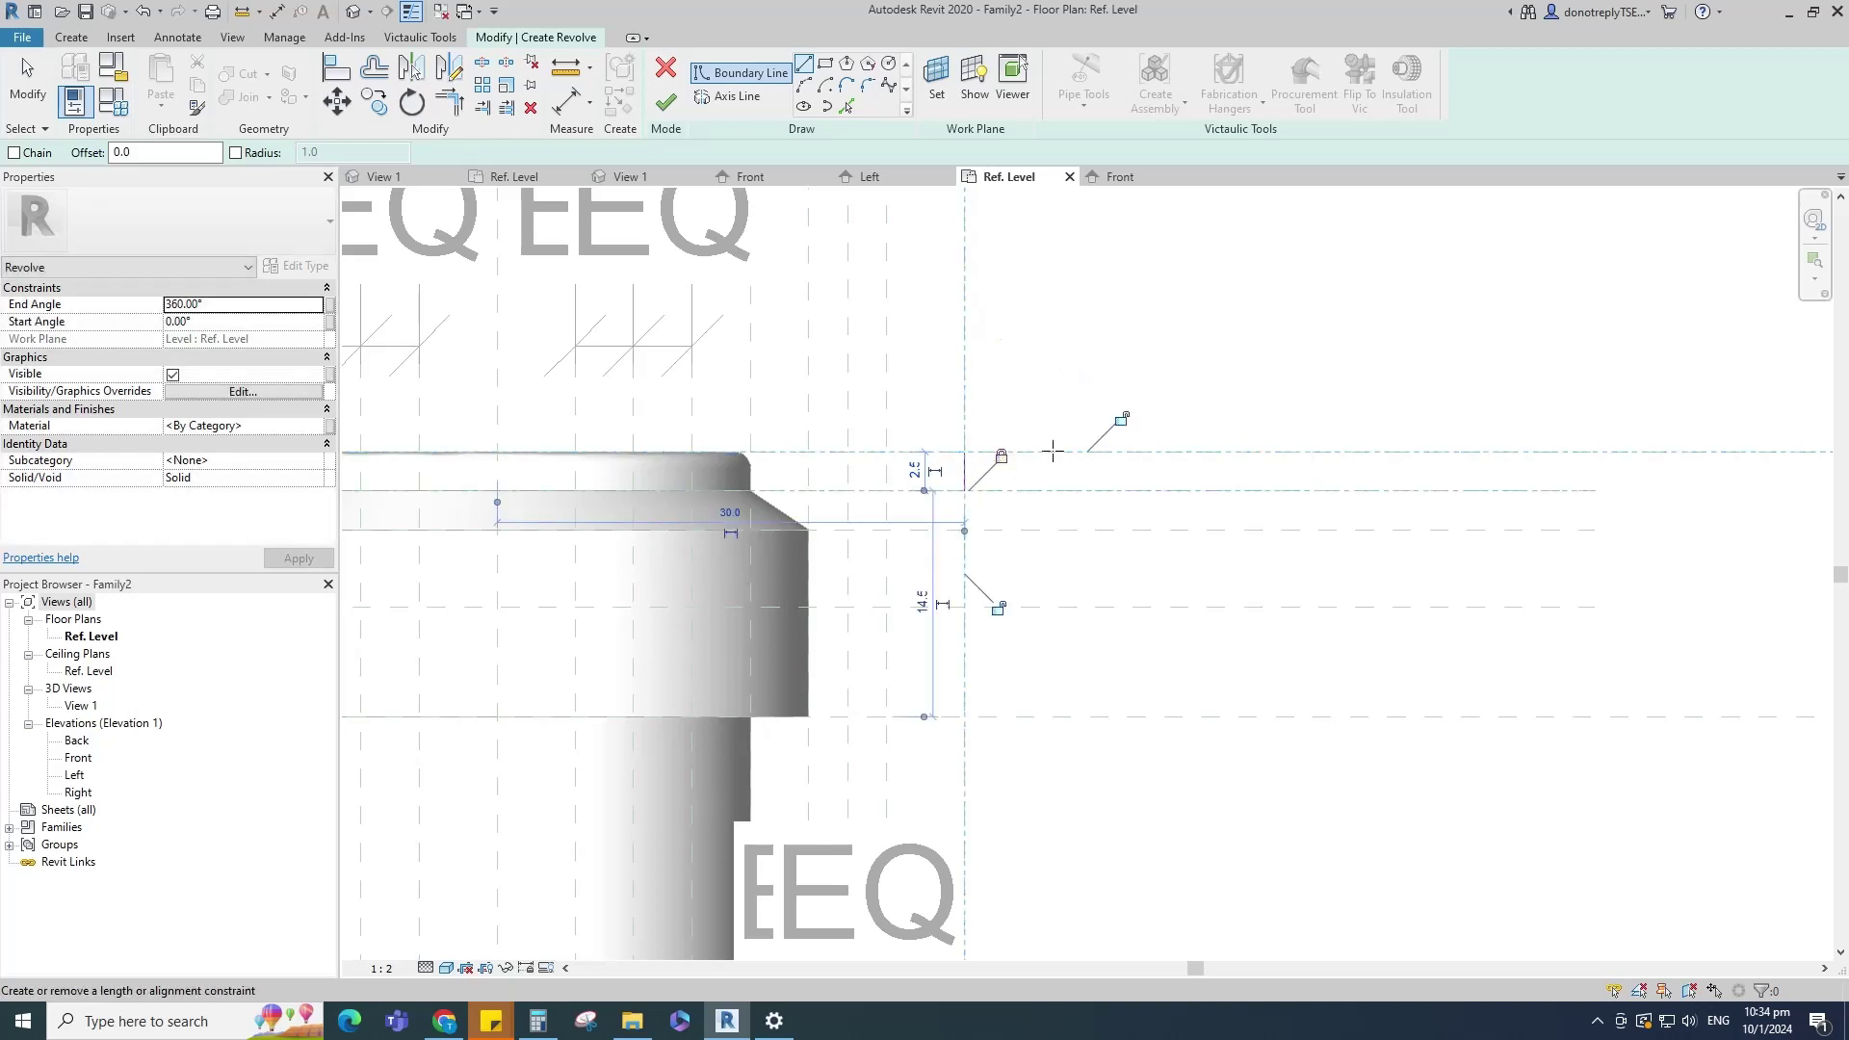
left_click(964, 451)
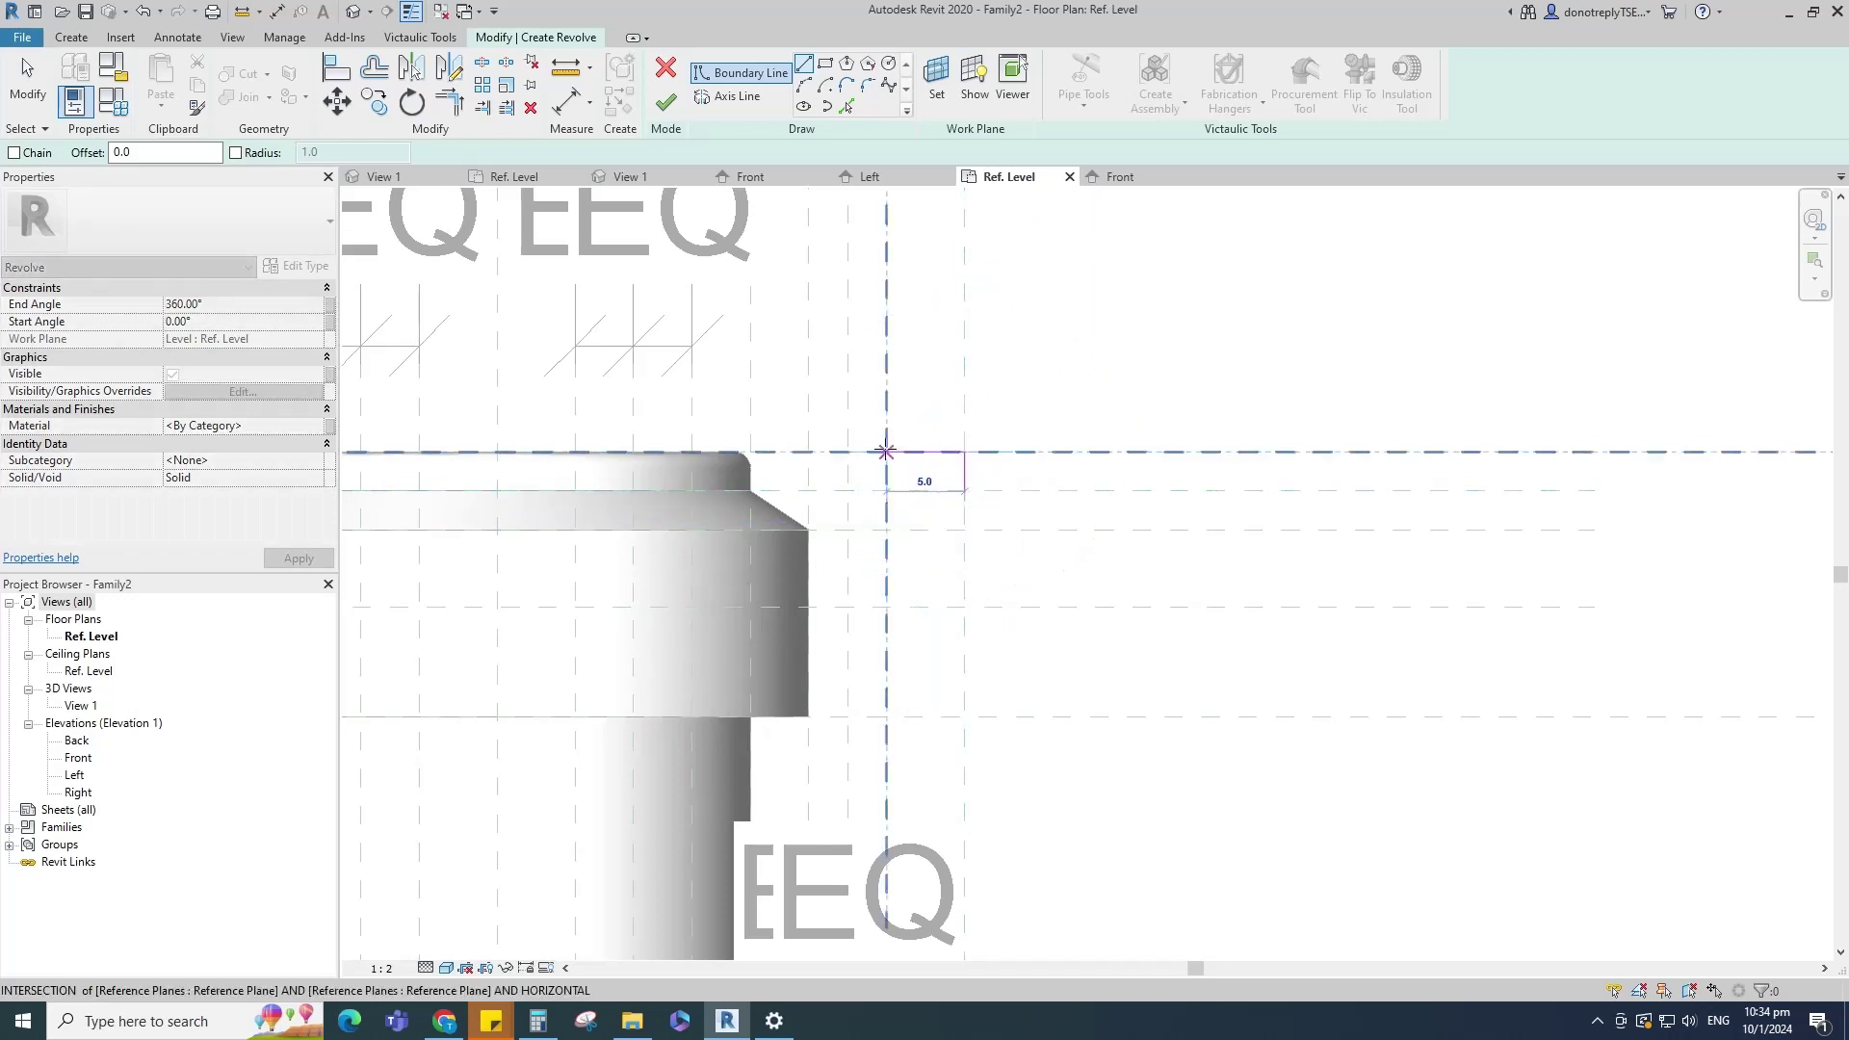
left_click(886, 452)
left_click(886, 452)
left_click(887, 492)
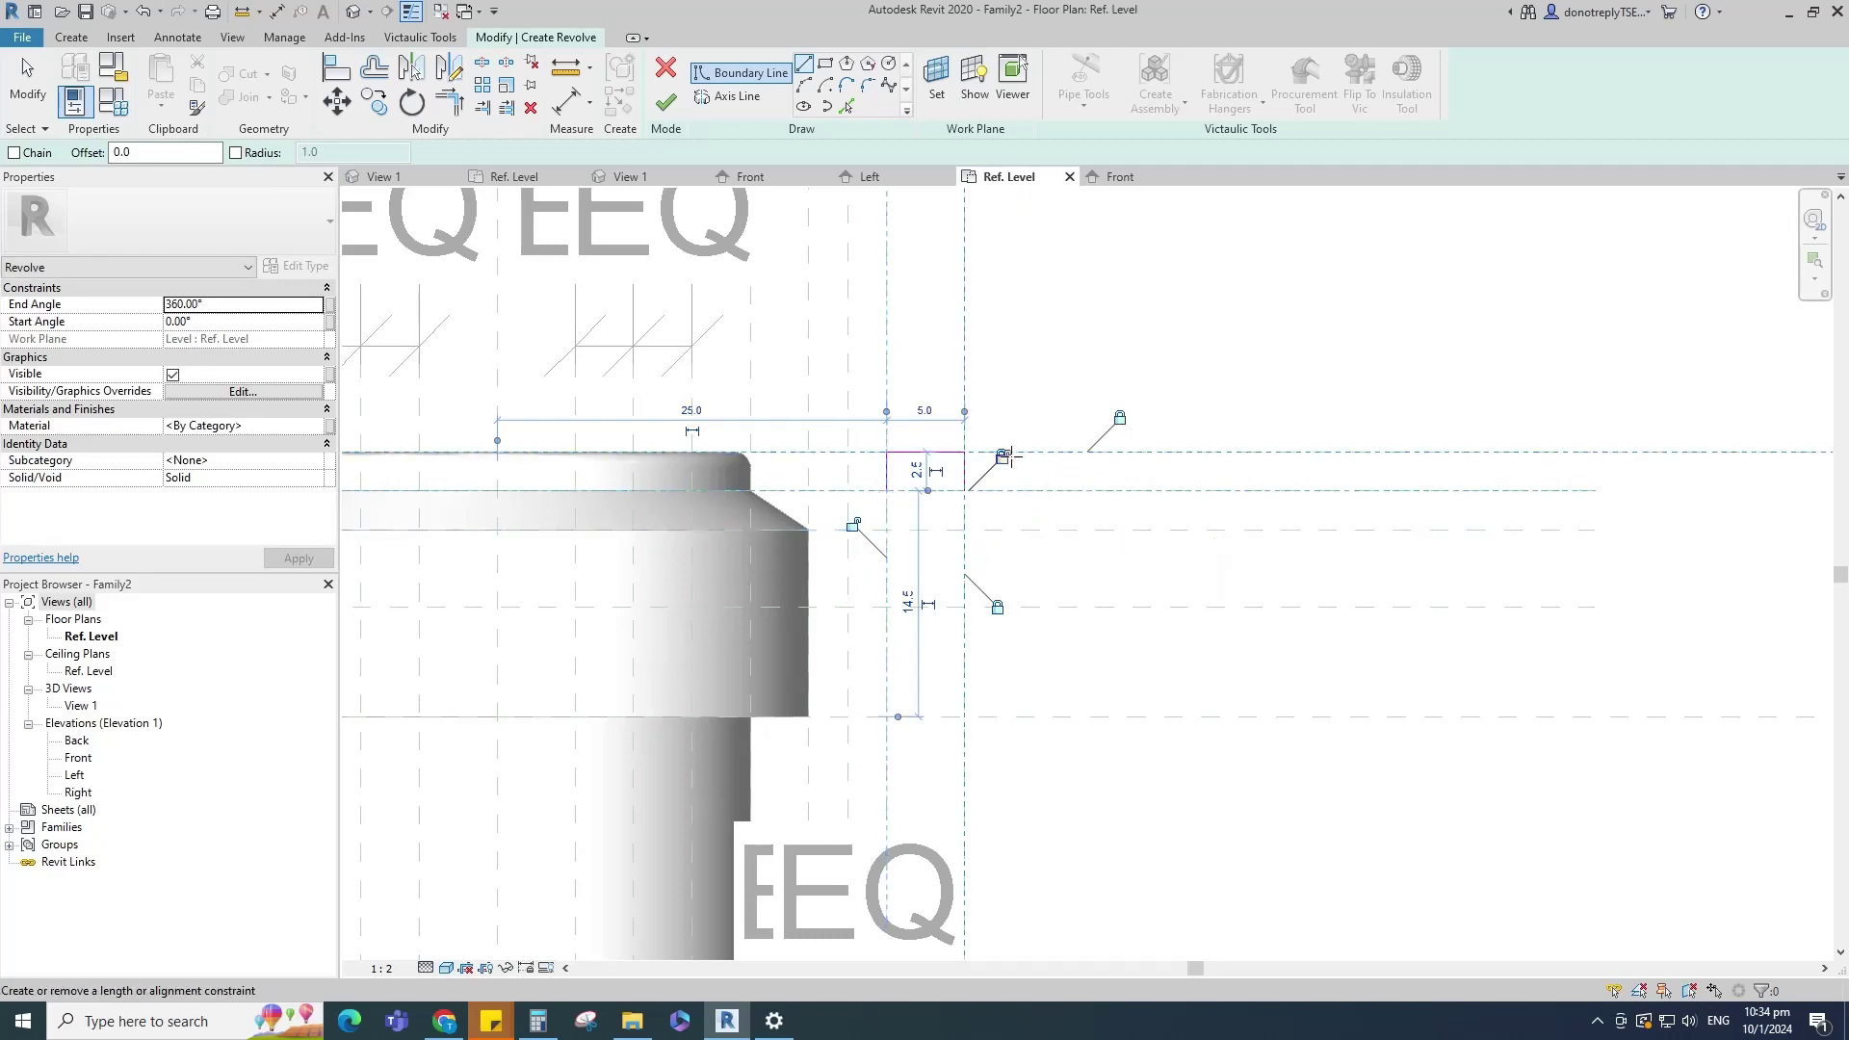
Step: Sketch the knob's stem outline 12.5 mm into the body and 2.5 mm down, with a 17.5 mm base line back to the outermost plane
left_click(886, 492)
left_click(693, 491)
left_click(692, 490)
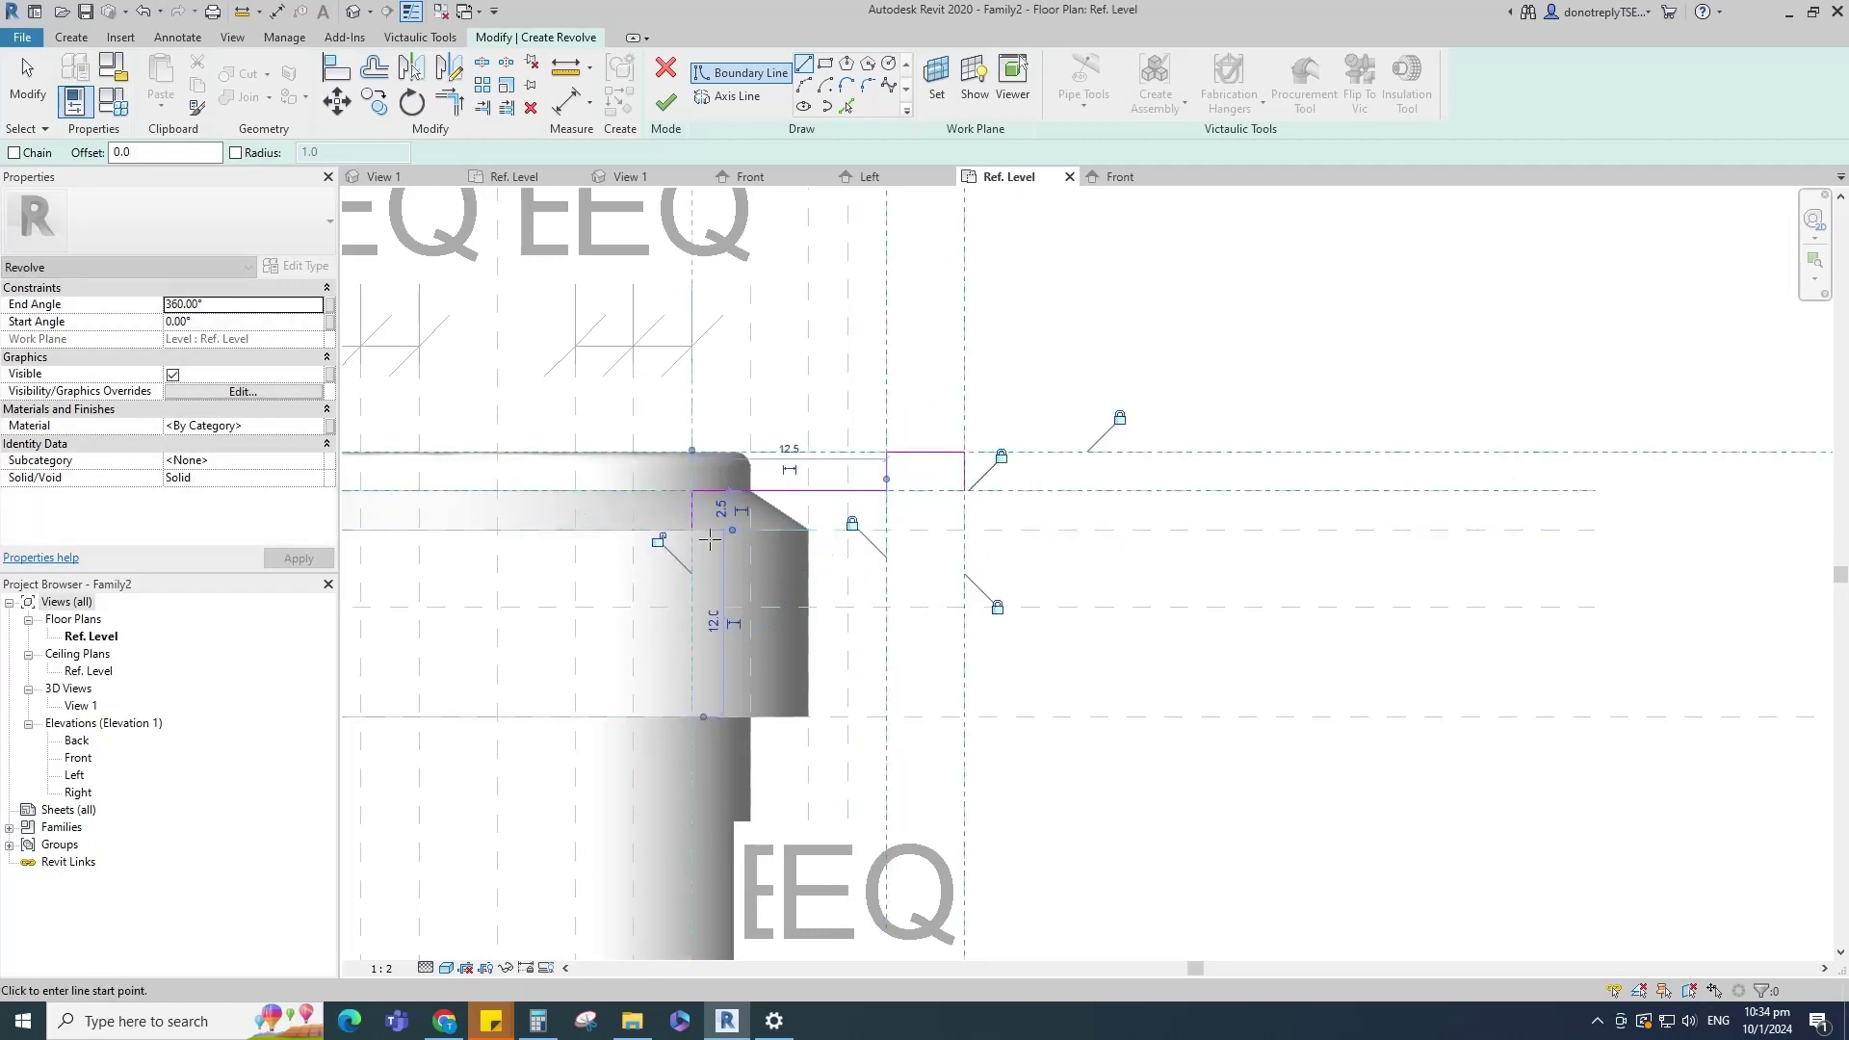
left_click(693, 530)
left_click(692, 529)
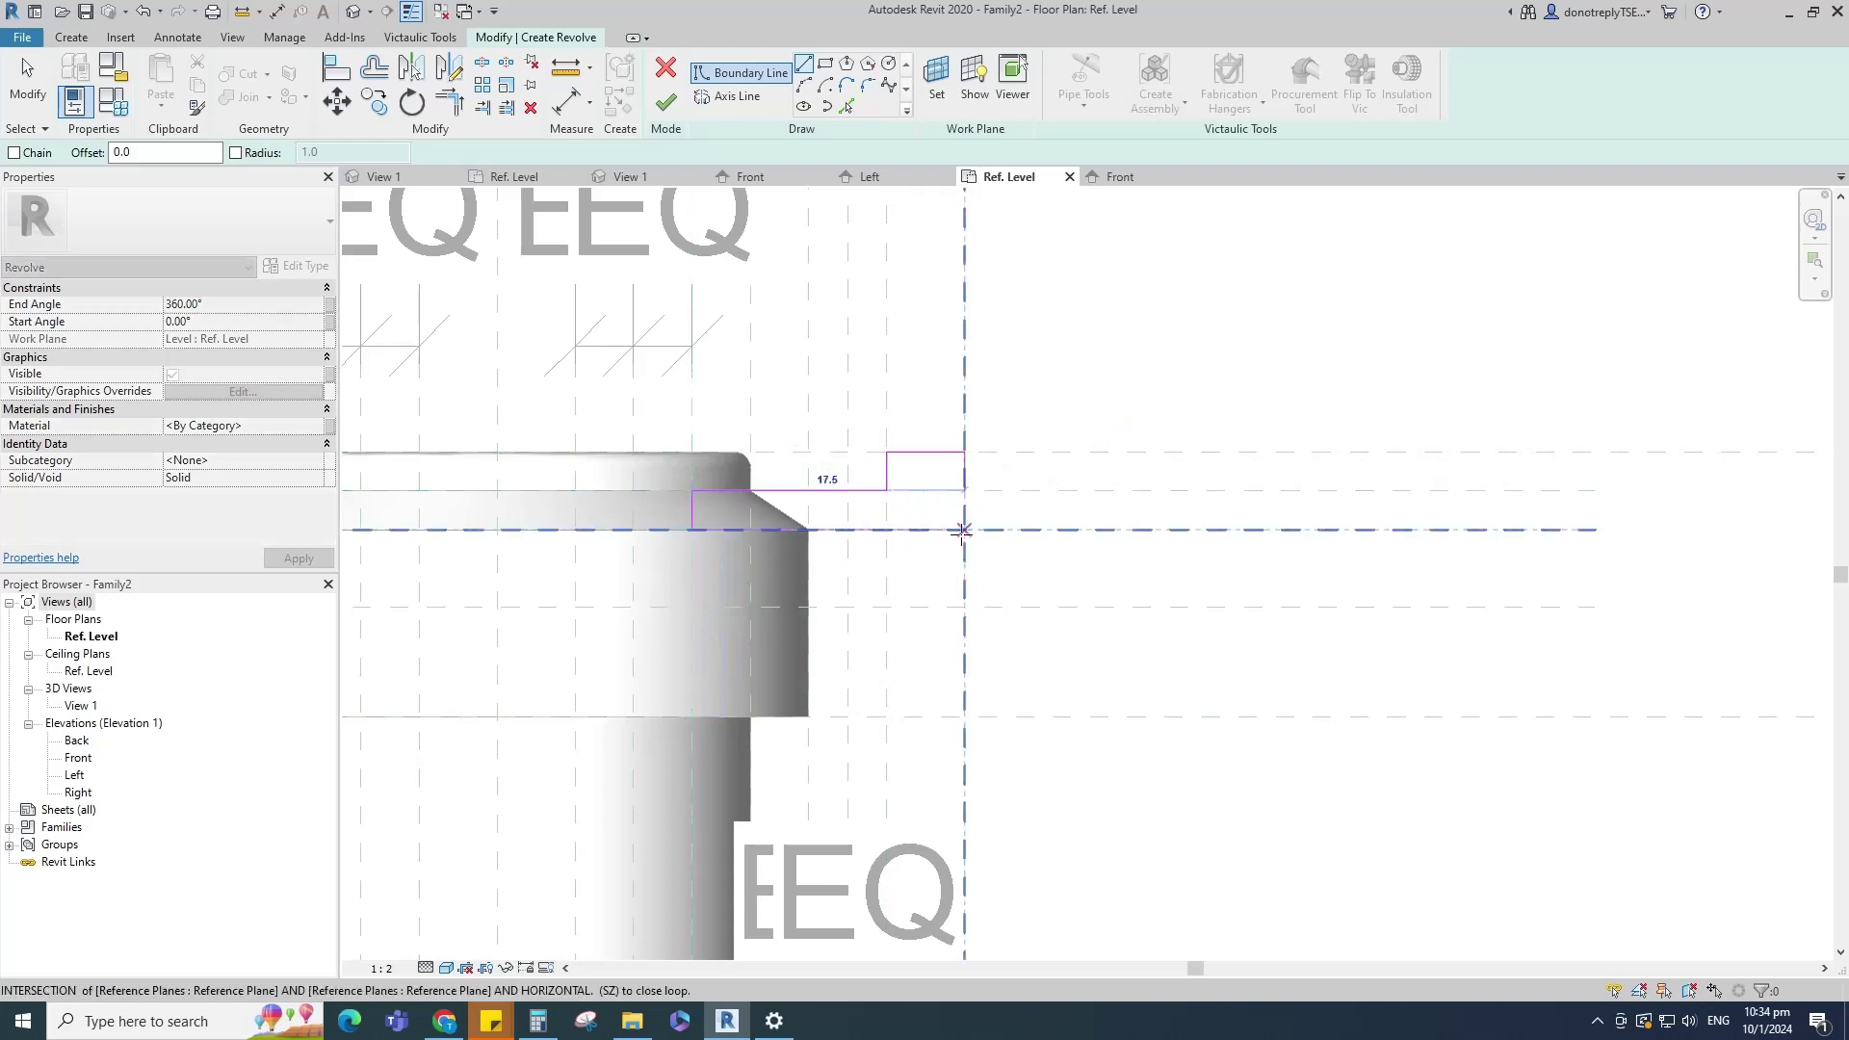
left_click(963, 529)
Step: Trim the knob head's outer vertical line and the base line to a corner, closing the profile
left_click(459, 102)
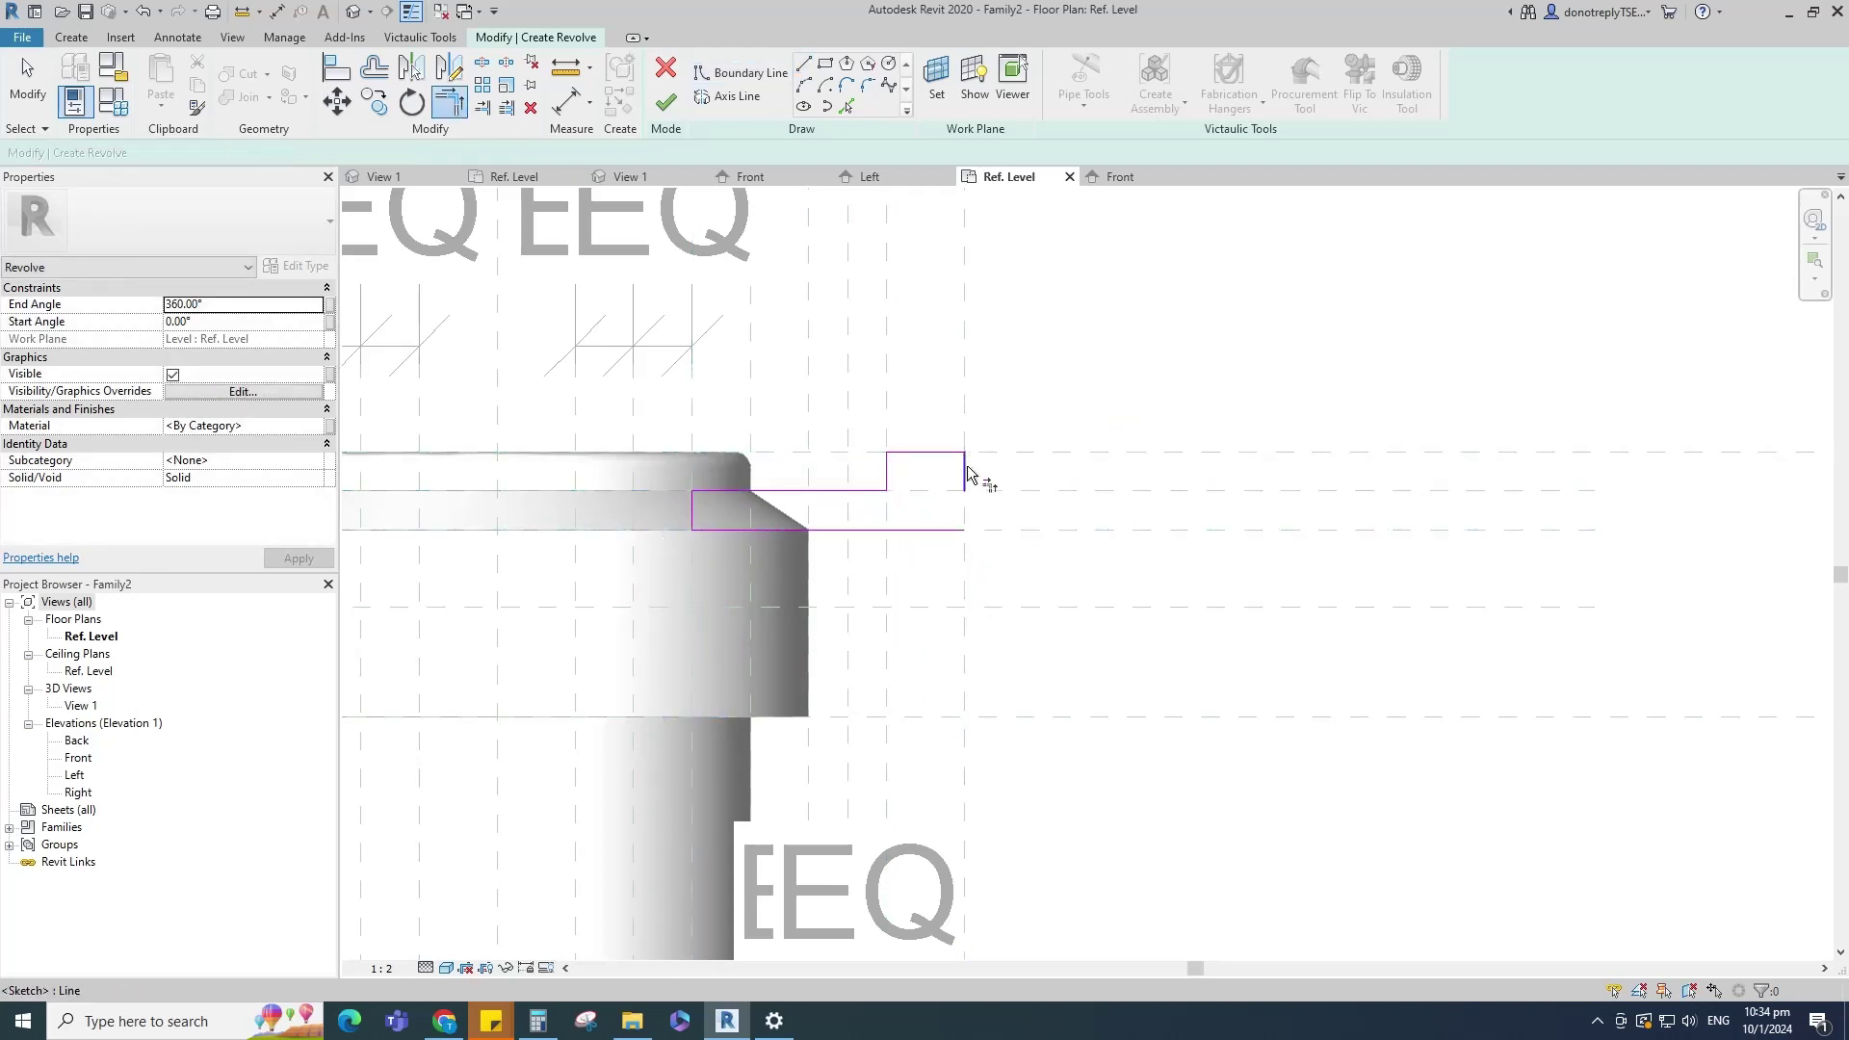
left_click(965, 469)
left_click(950, 529)
left_click(1475, 976)
left_click(337, 68)
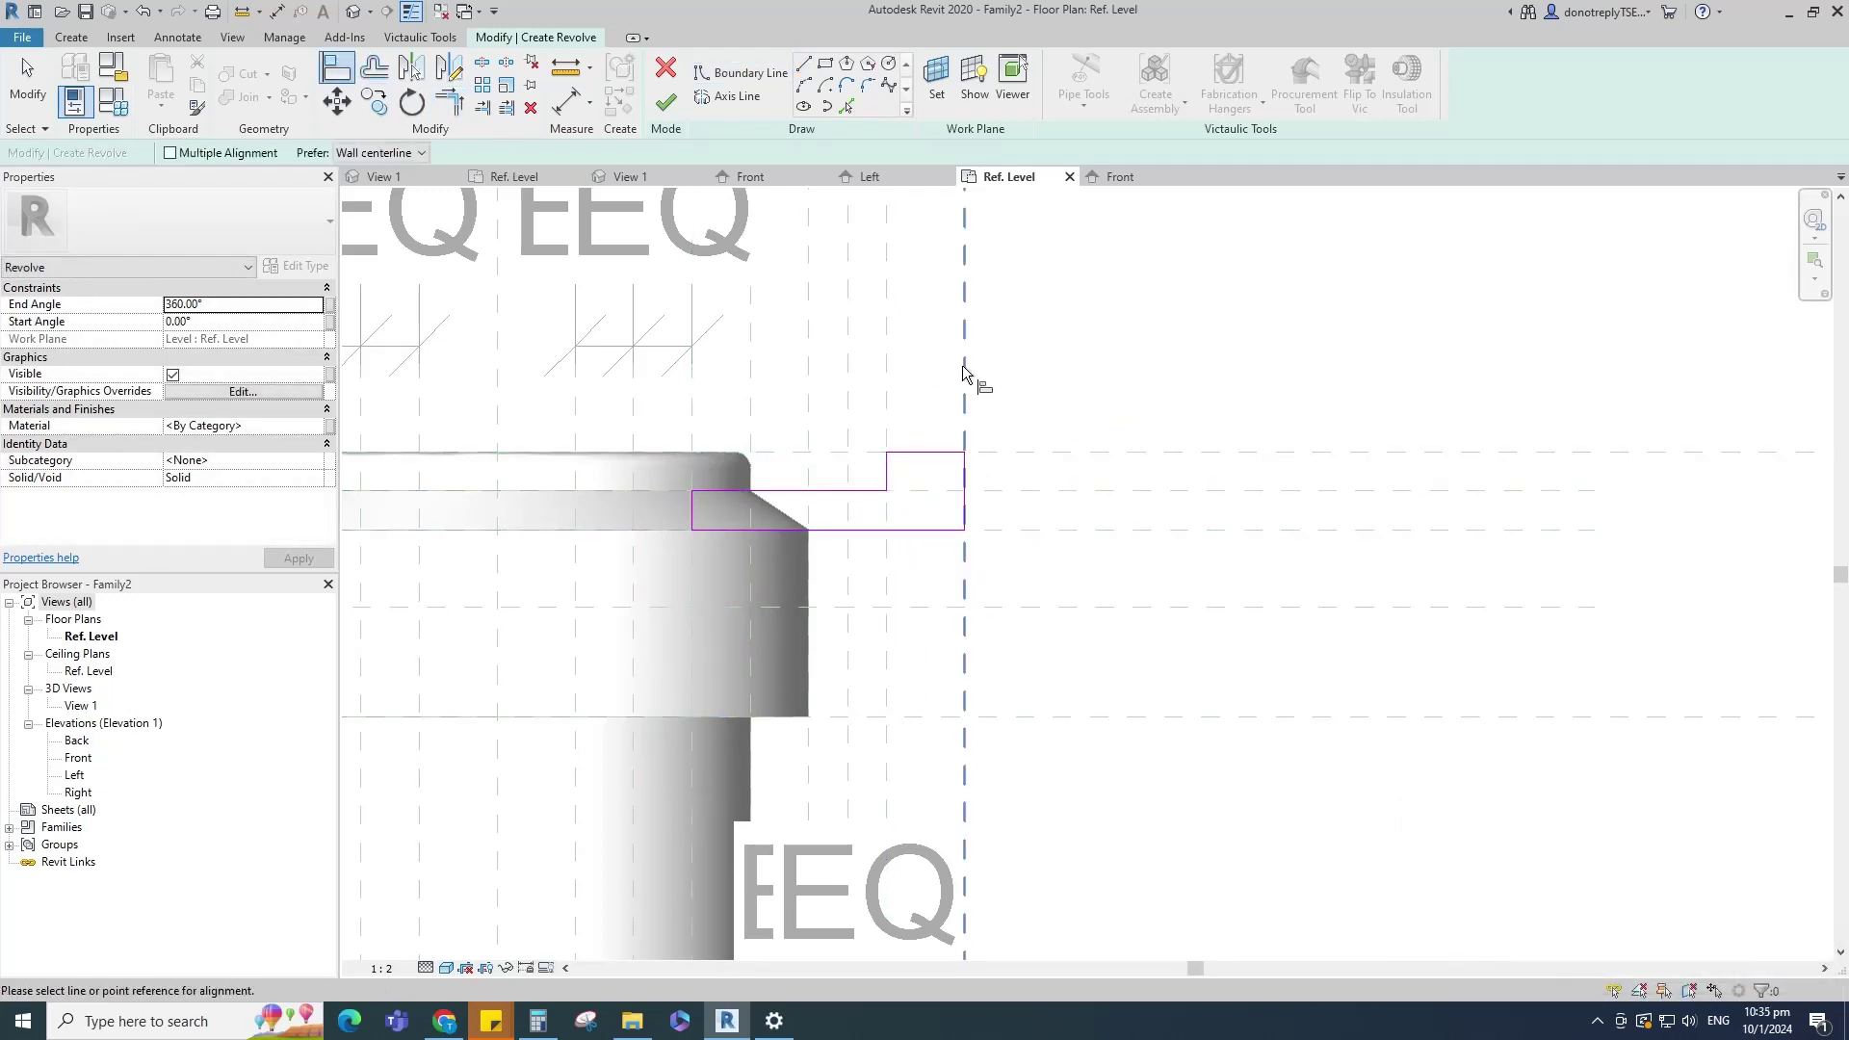
key("Escape")
middle_click_drag(1125, 540, 1028, 610)
Step: Fillet the upper outer corner of the knob head's profile
left_click(872, 88)
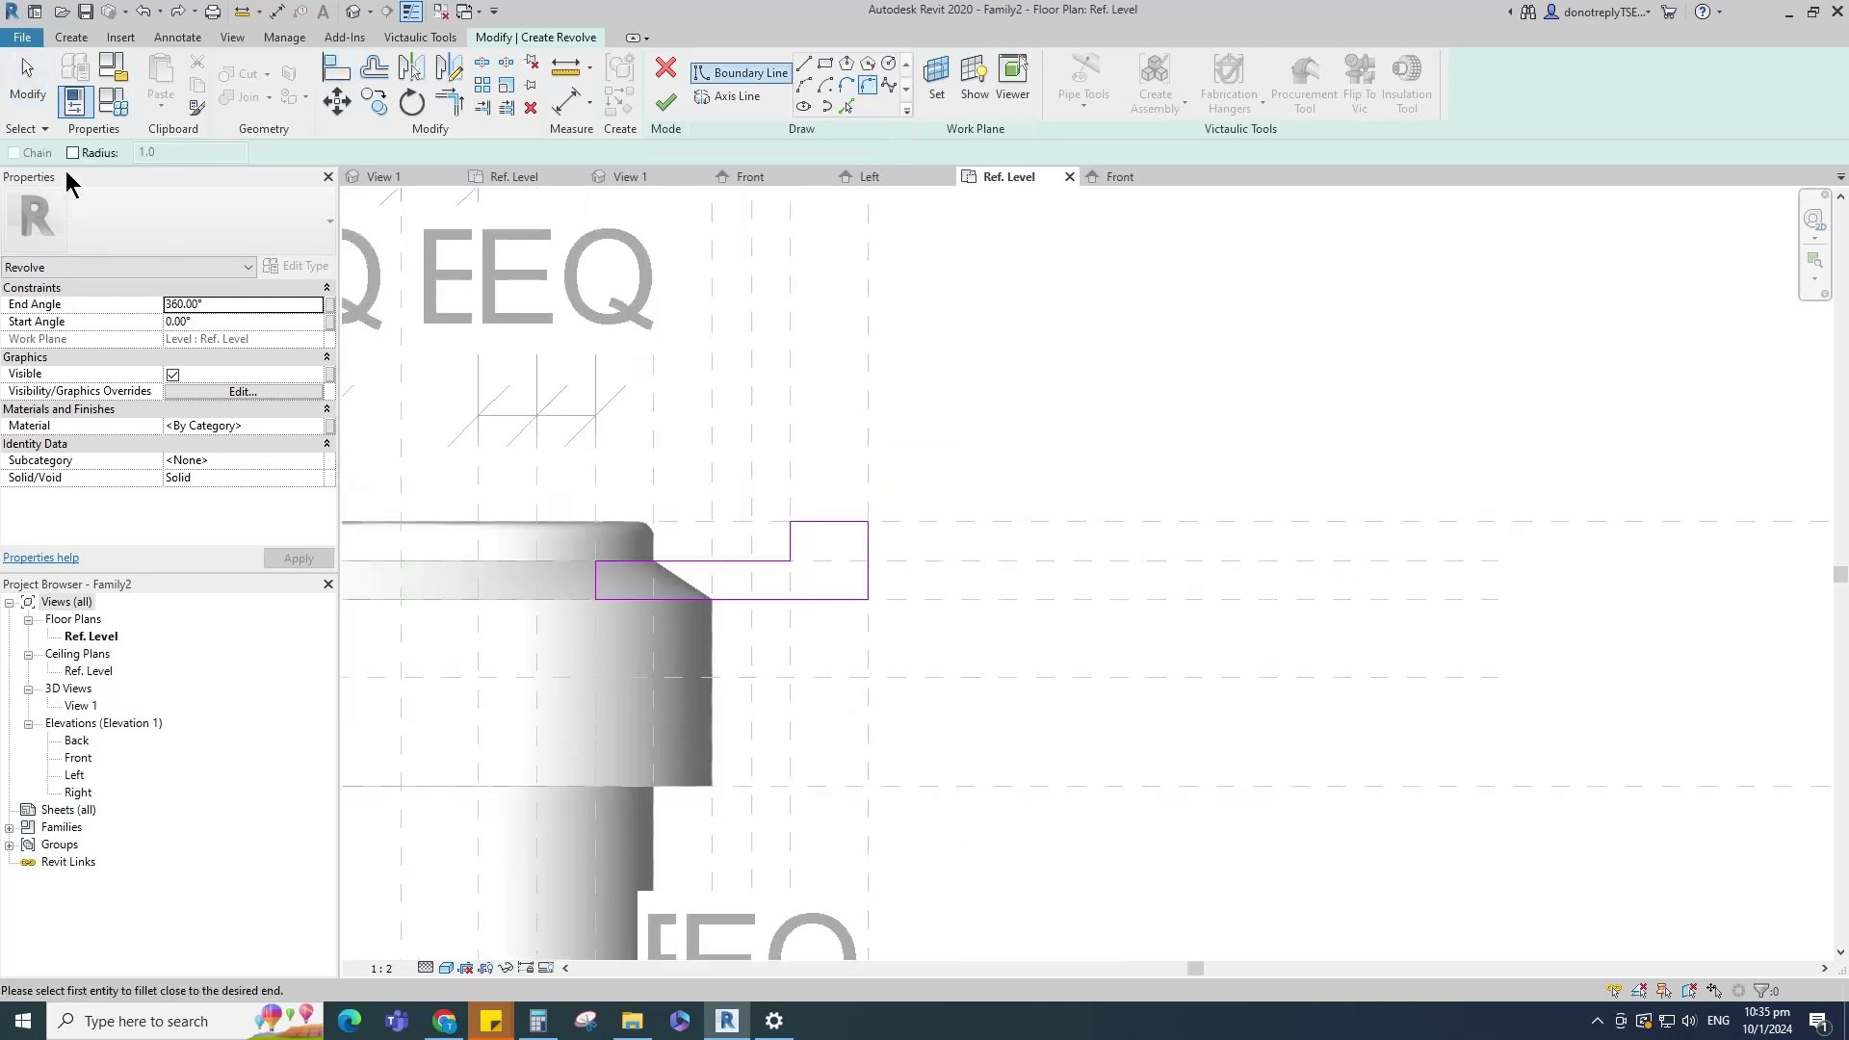
left_click(870, 538)
left_click(1512, 980)
key("Escape")
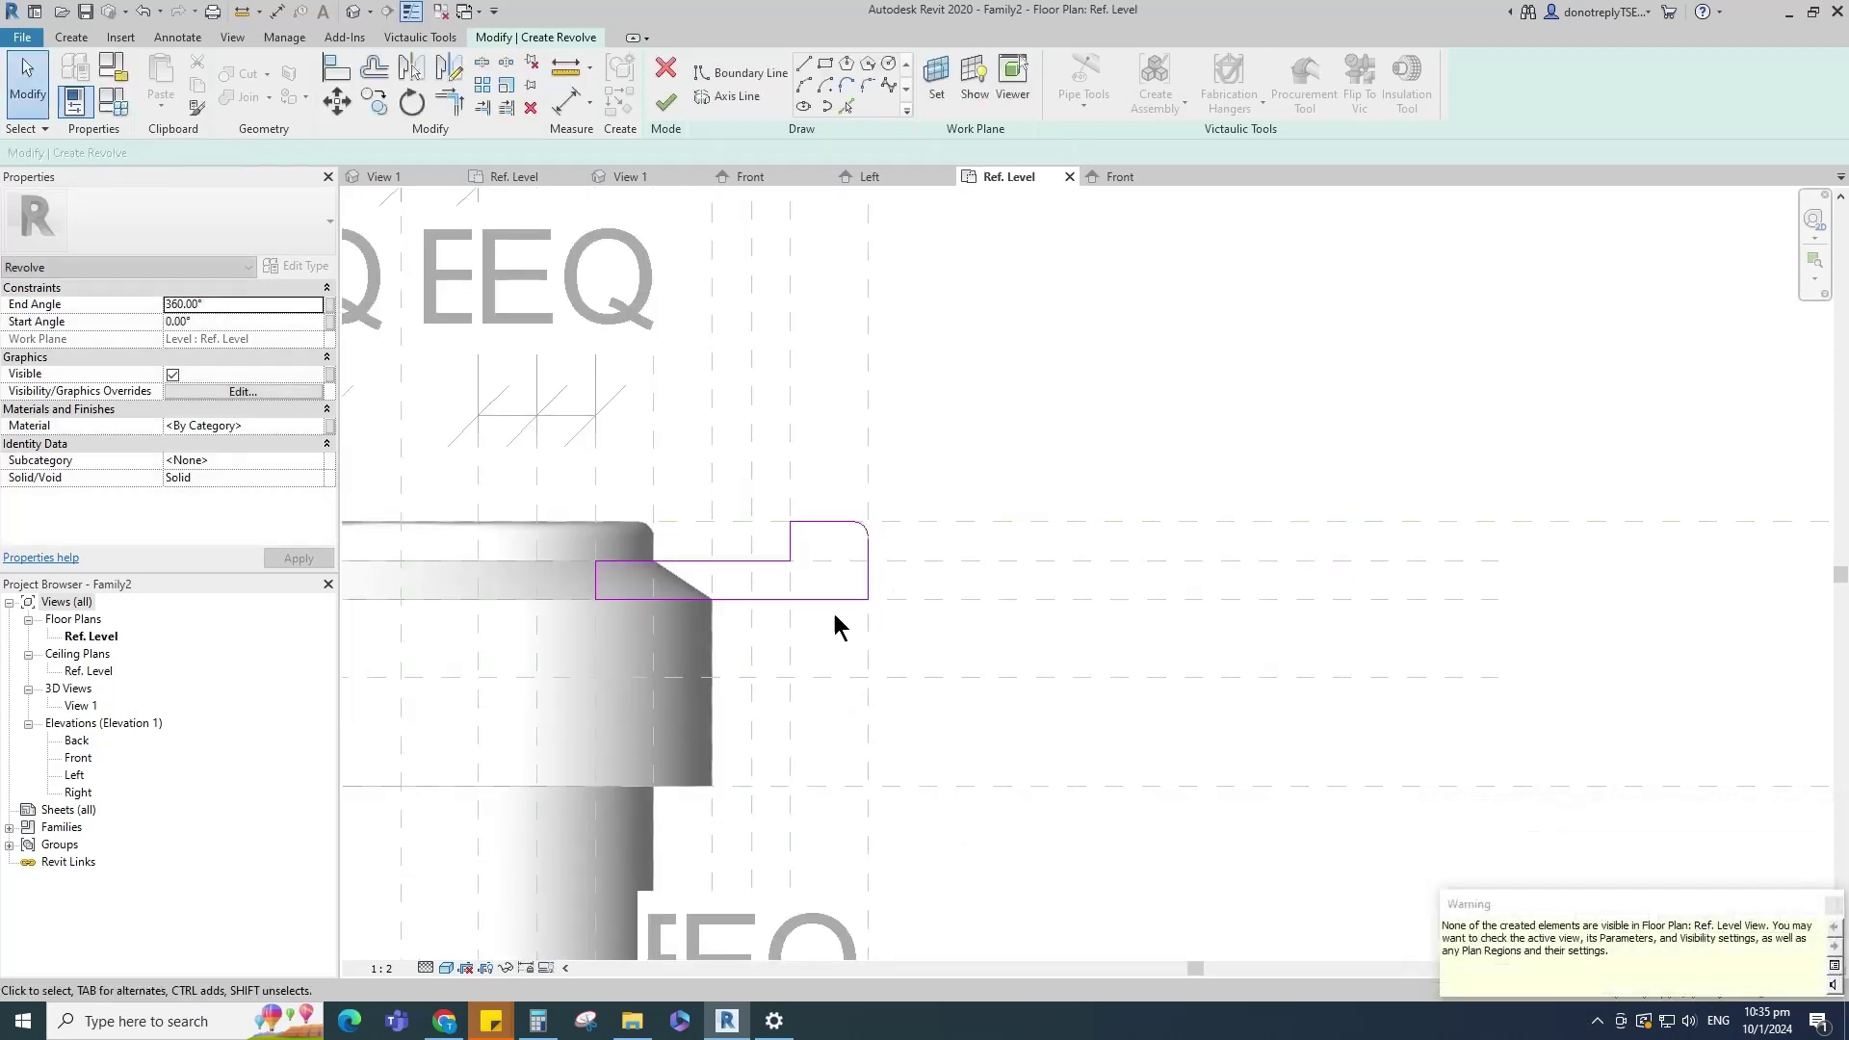
left_click(863, 538)
left_click(1053, 693)
scroll(1064, 741, "down", 3)
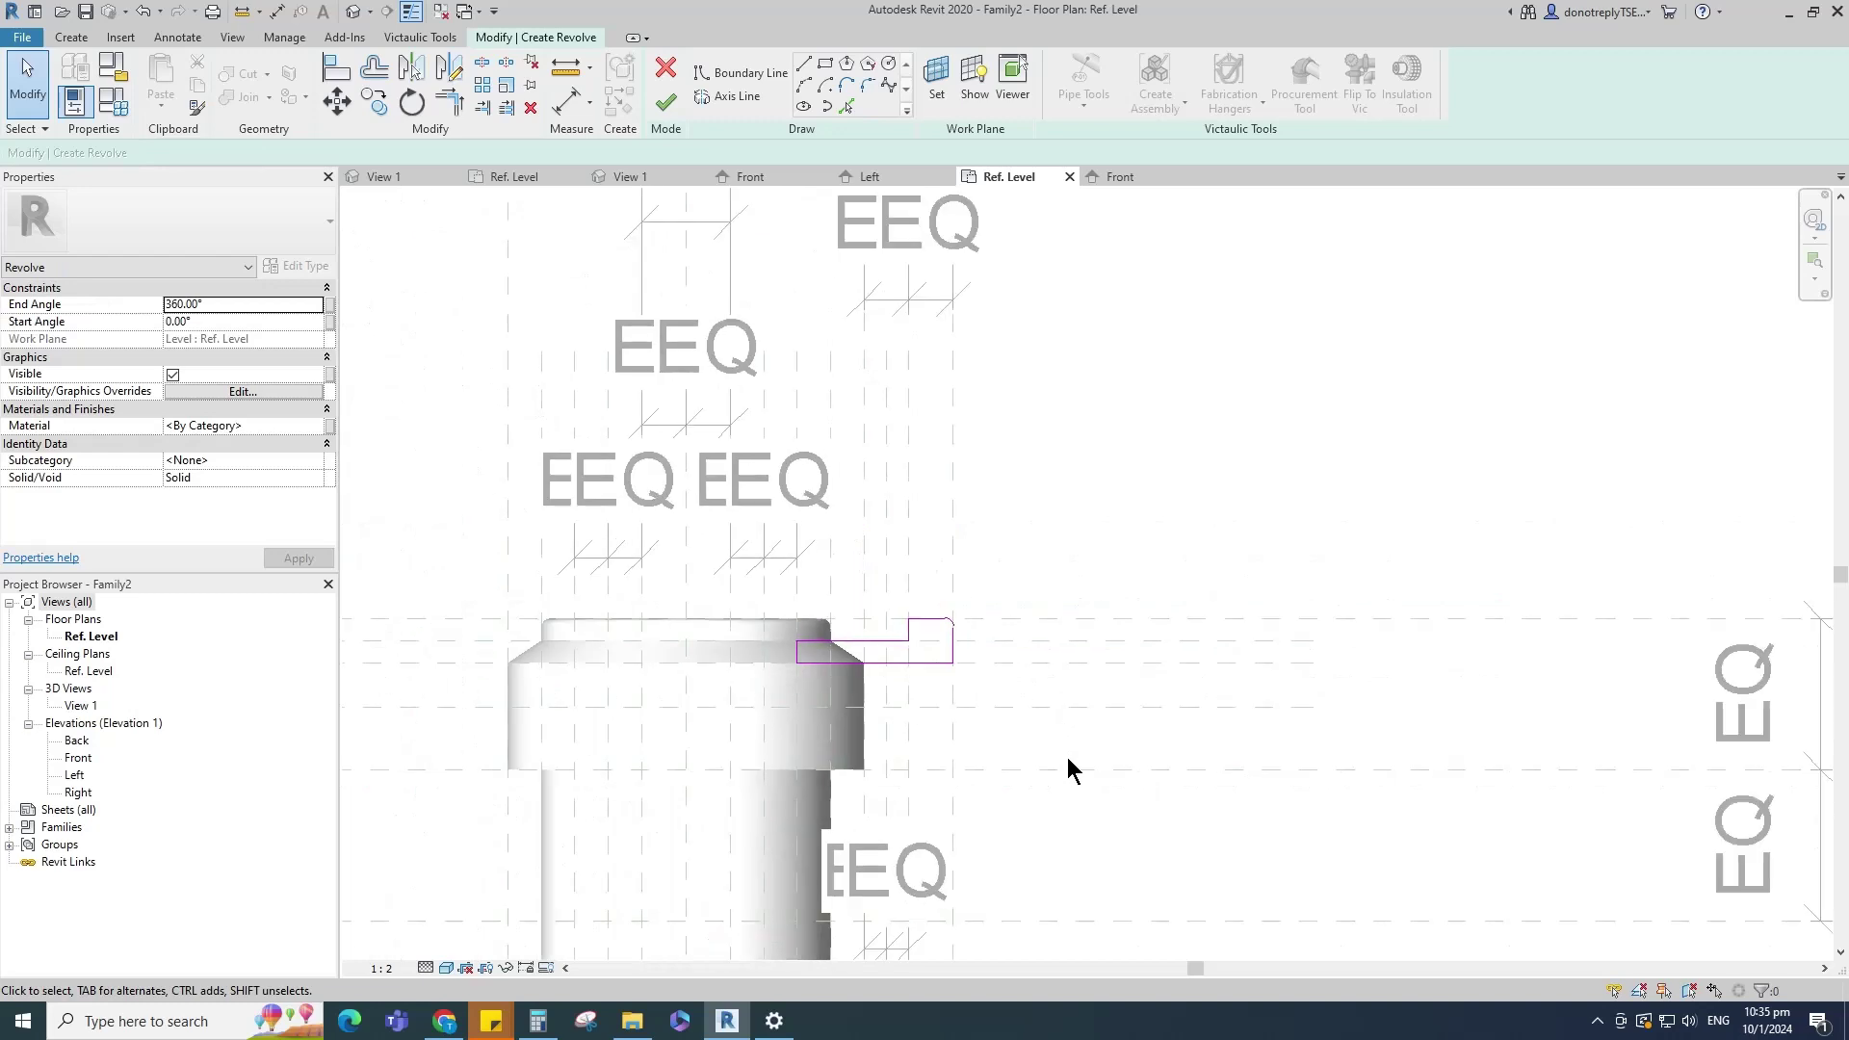
Step: Pick the horizontal reference plane along the profile's base as the axis line and finish the 360° revolve
left_click(719, 102)
left_click(824, 67)
scroll(1137, 674, "up", 4)
left_click(1133, 661)
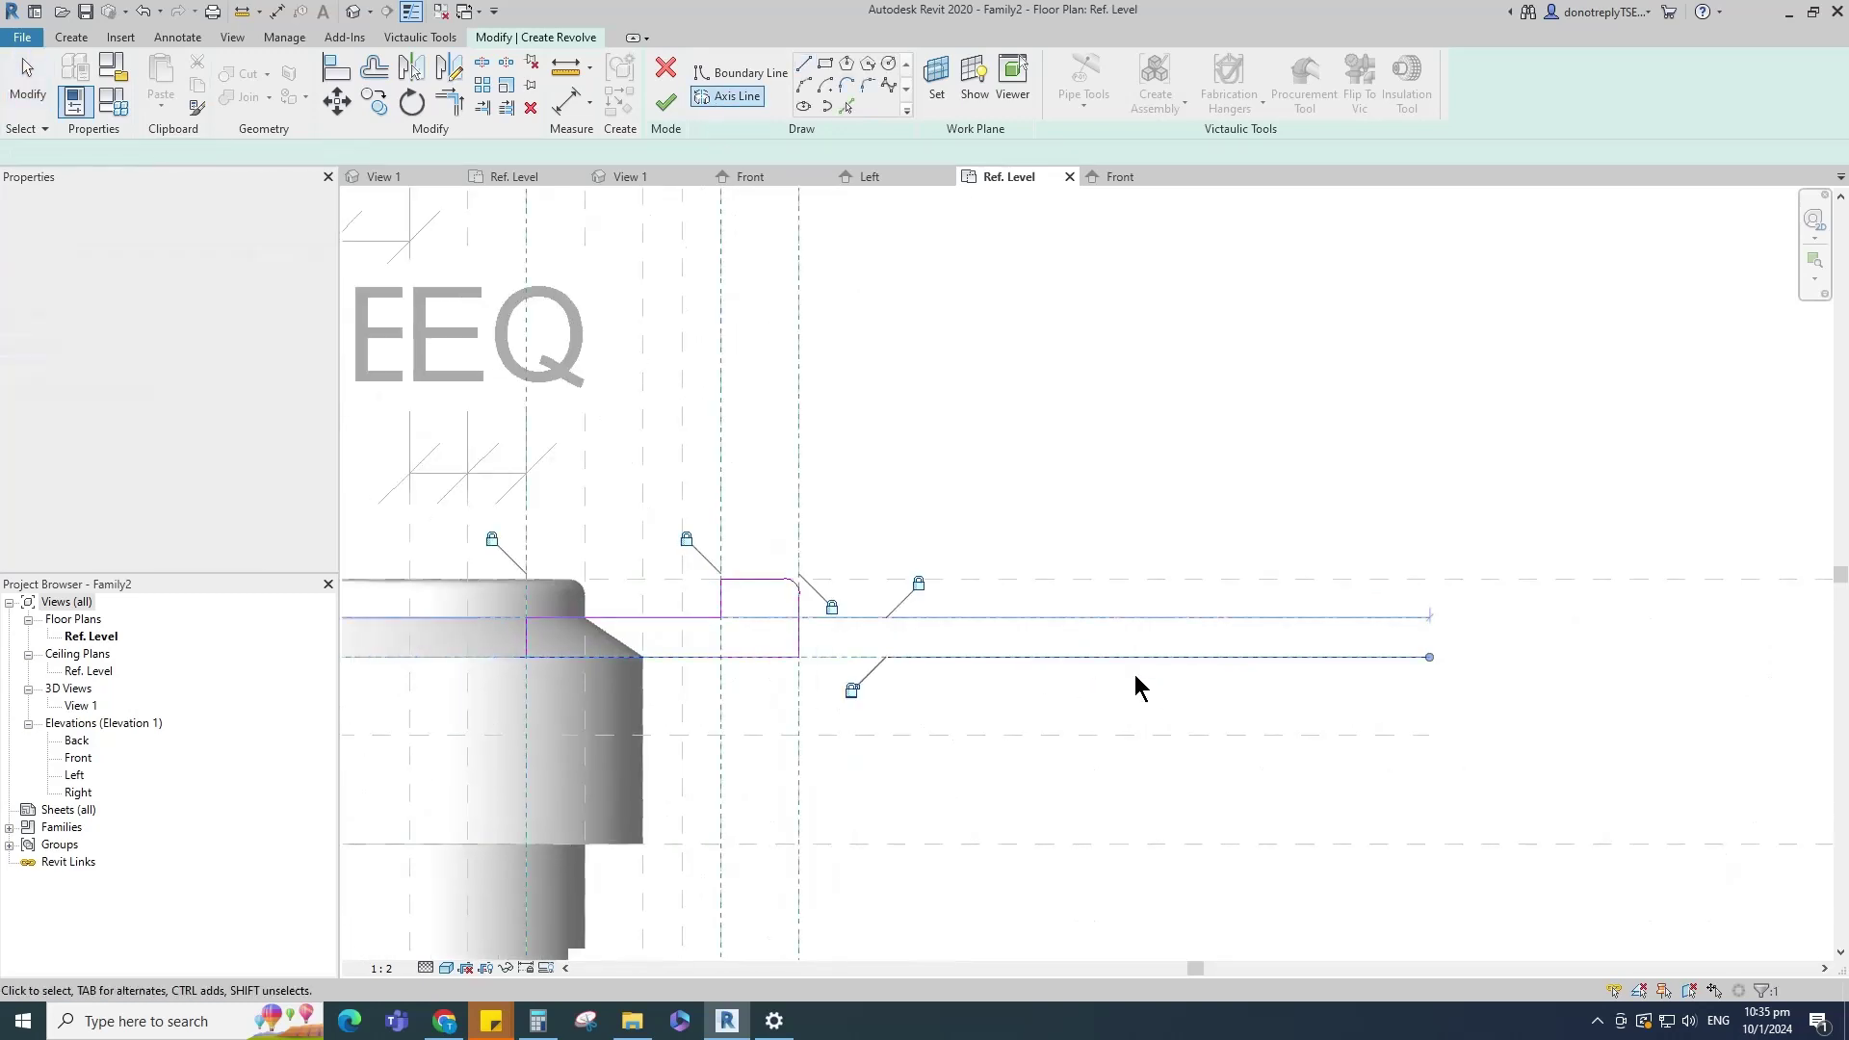
scroll(1185, 688, "down", 2)
scroll(958, 713, "down", 2)
left_click(666, 101)
scroll(1179, 579, "up", 3)
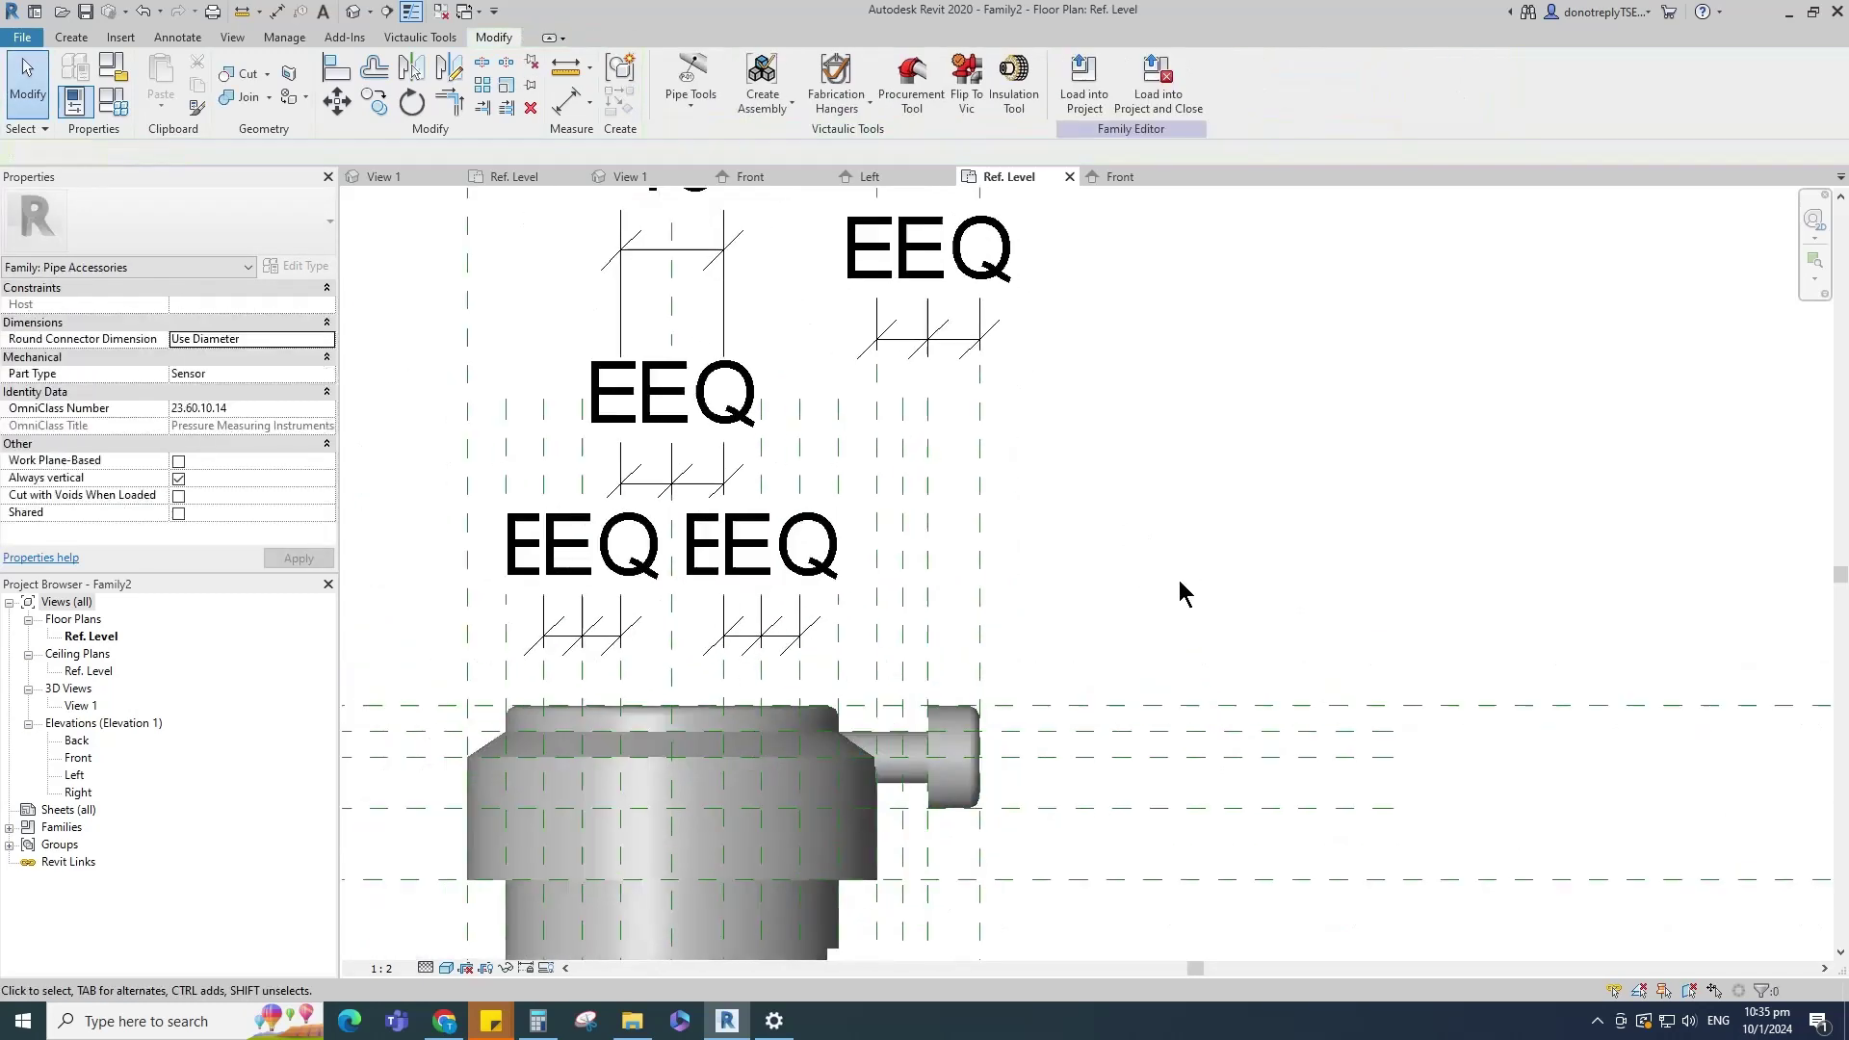
Step: Associate the revolved side knob's material with the Material family parameter
left_click(1031, 713)
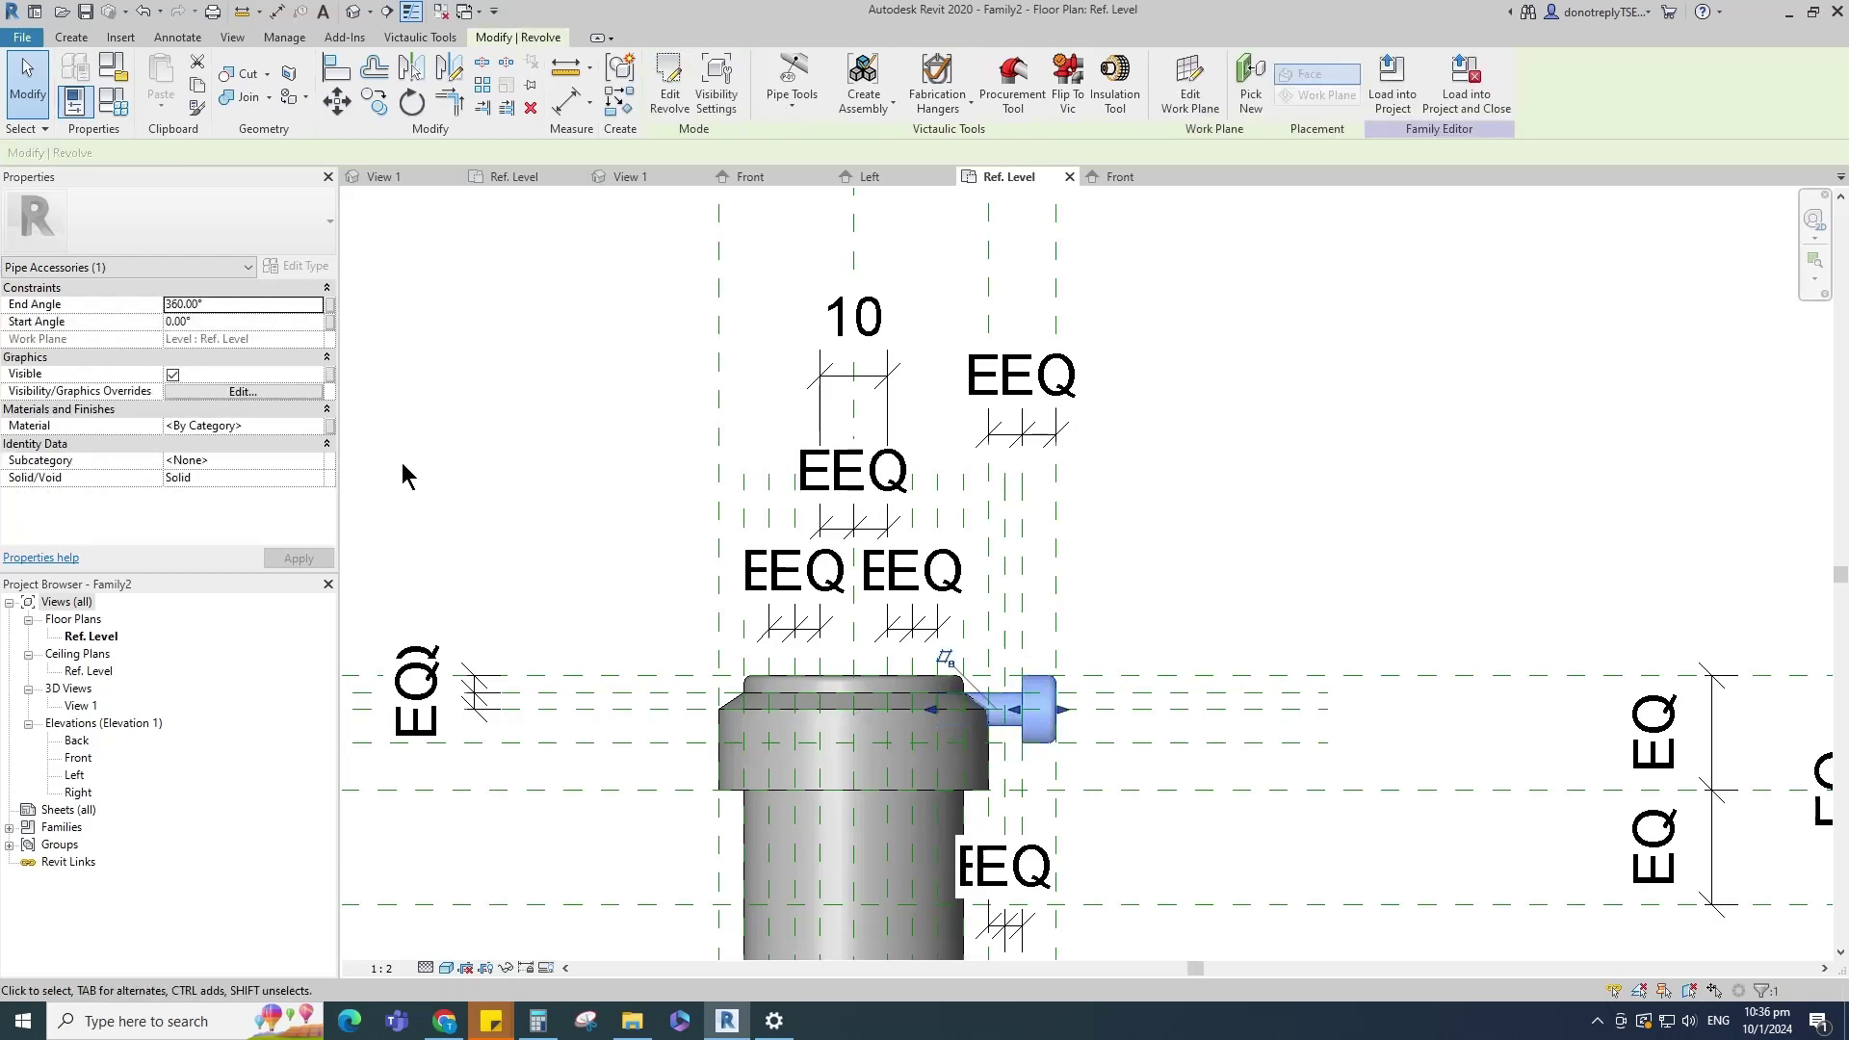
left_click(329, 426)
left_click(678, 494)
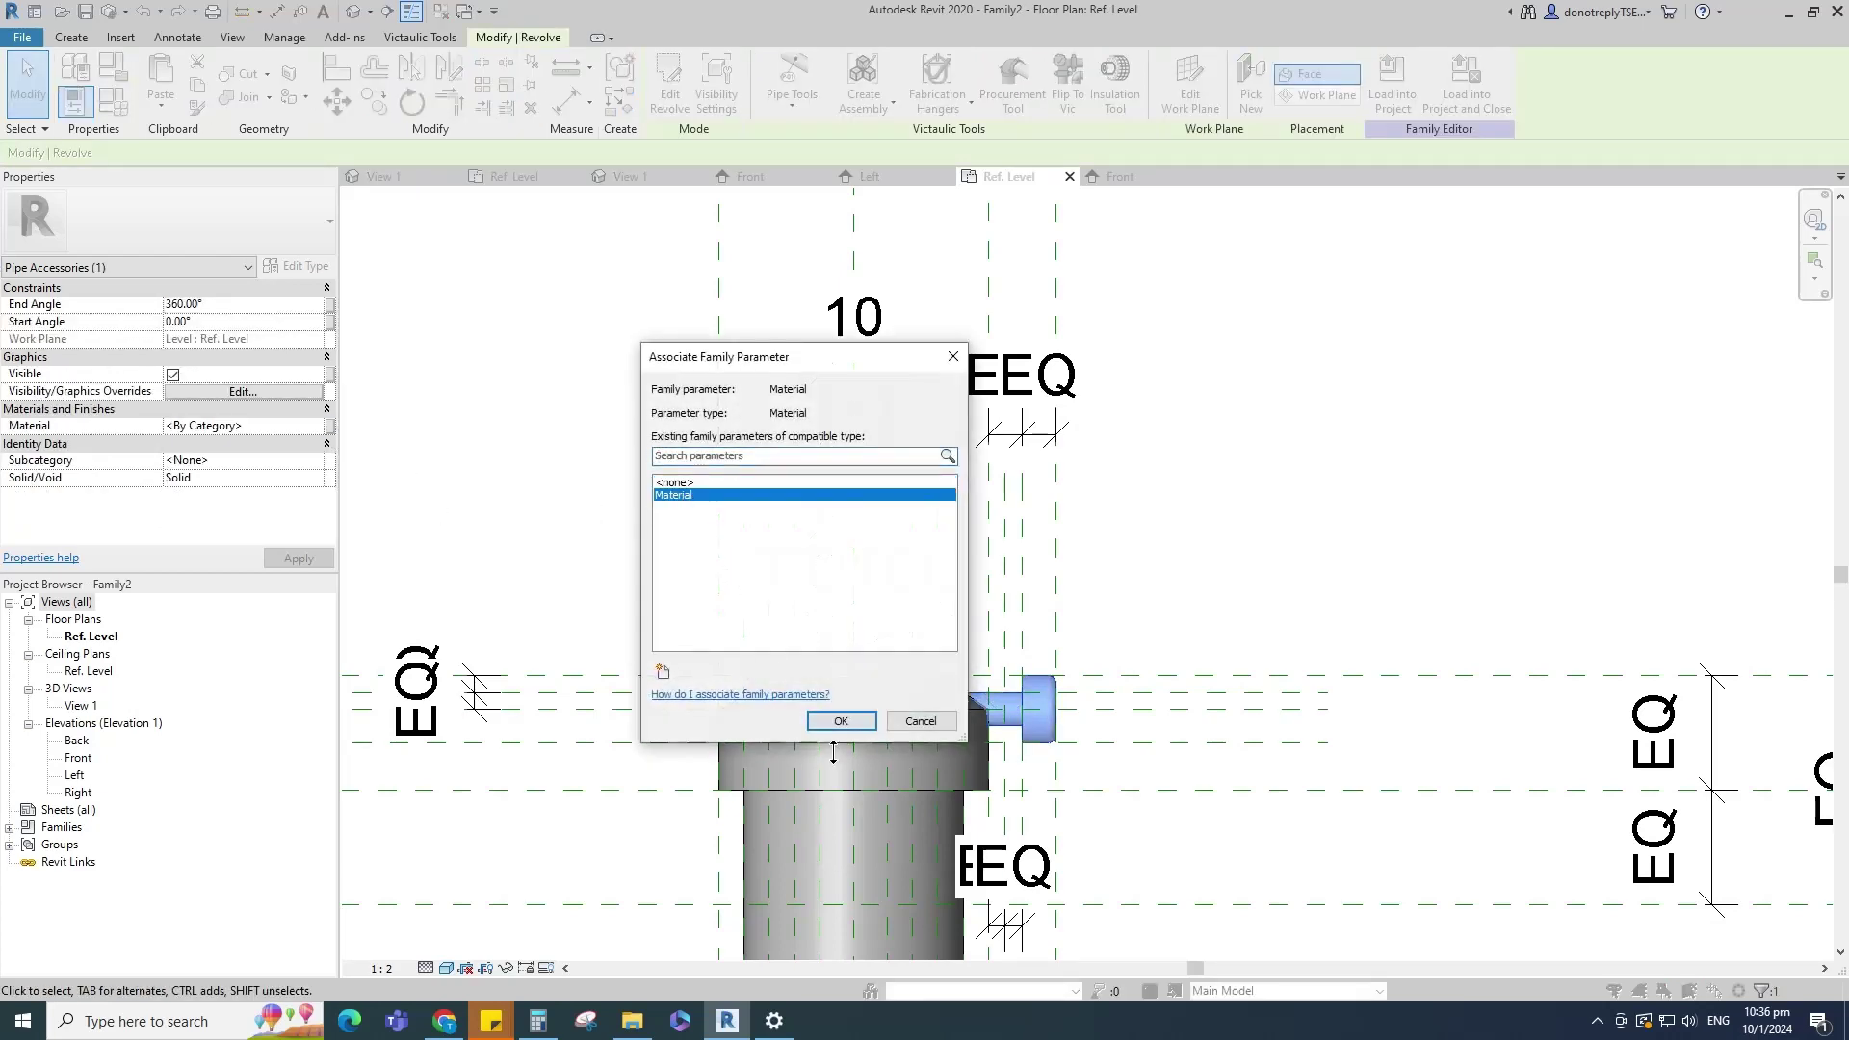
left_click(840, 722)
left_click(1312, 499)
scroll(1170, 518, "down", 1)
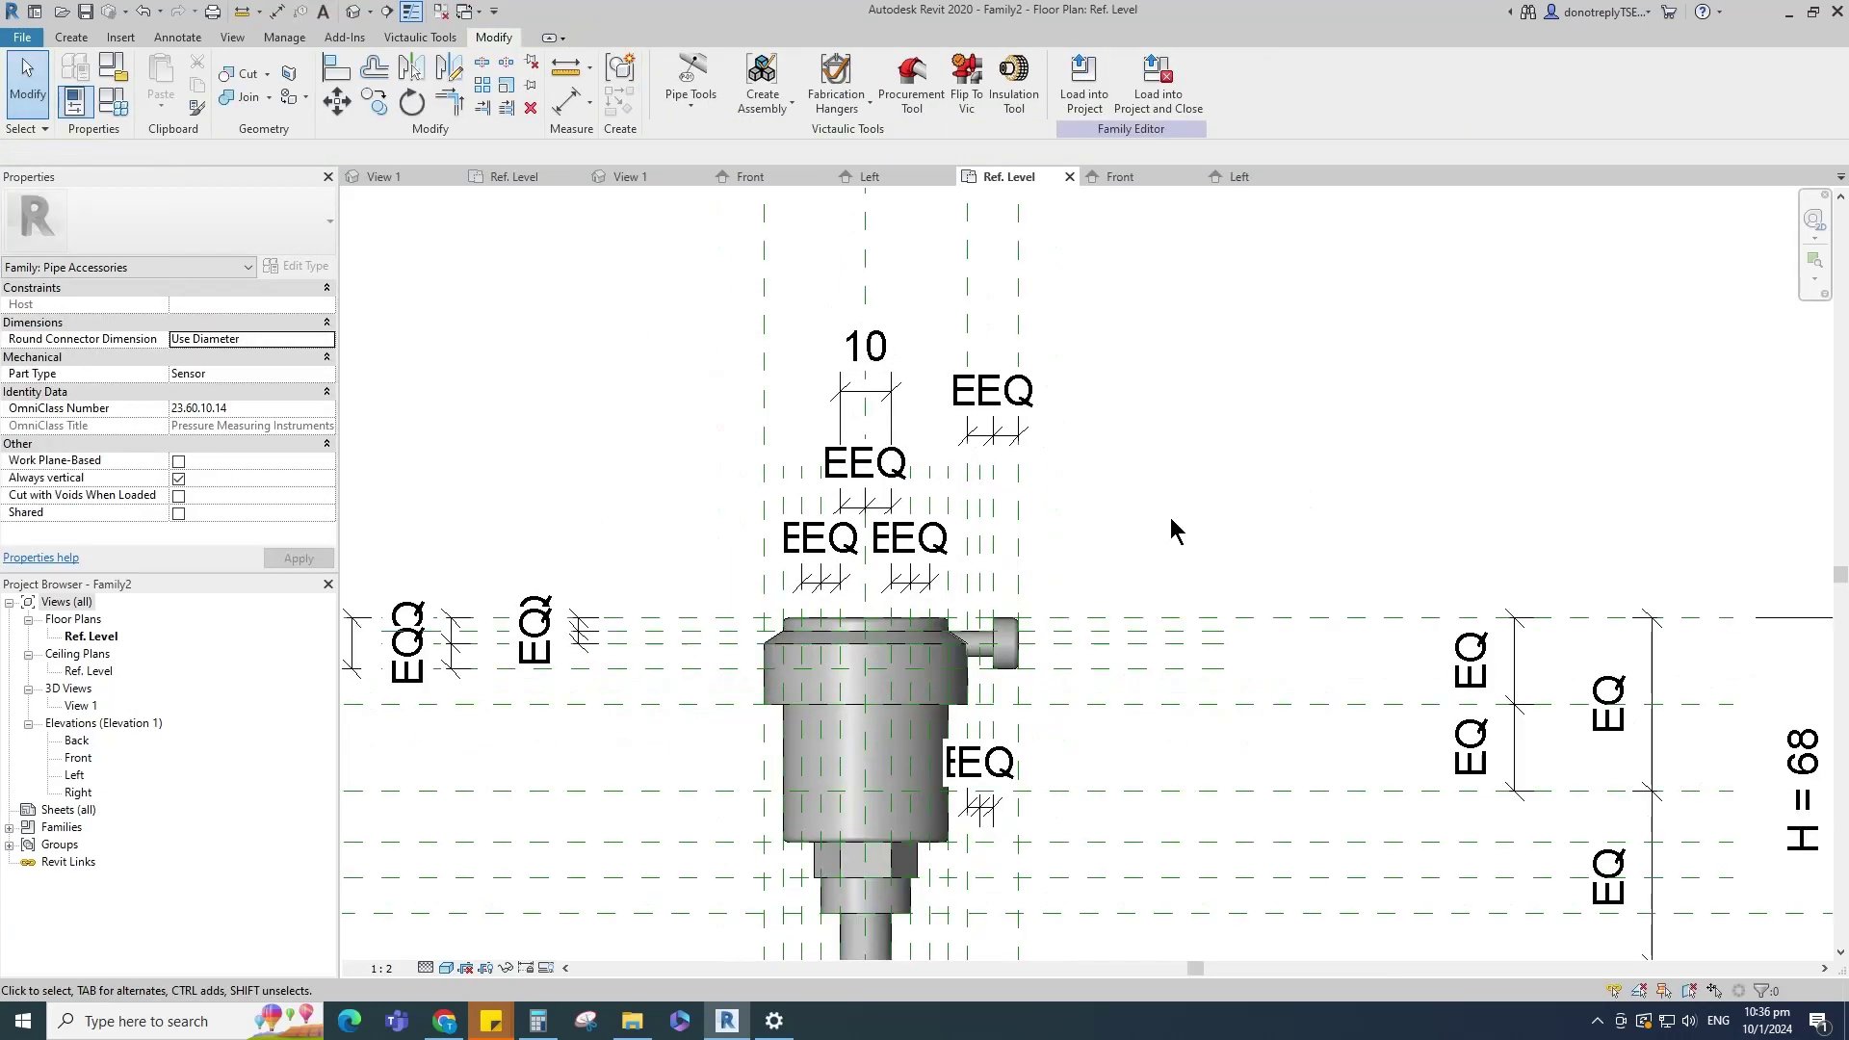
Step: In the Left elevation, place two horizontal reference planes, offset 5 mm above and 5 mm below the Ref. Level
double_click(74, 774)
scroll(951, 834, "up", 6)
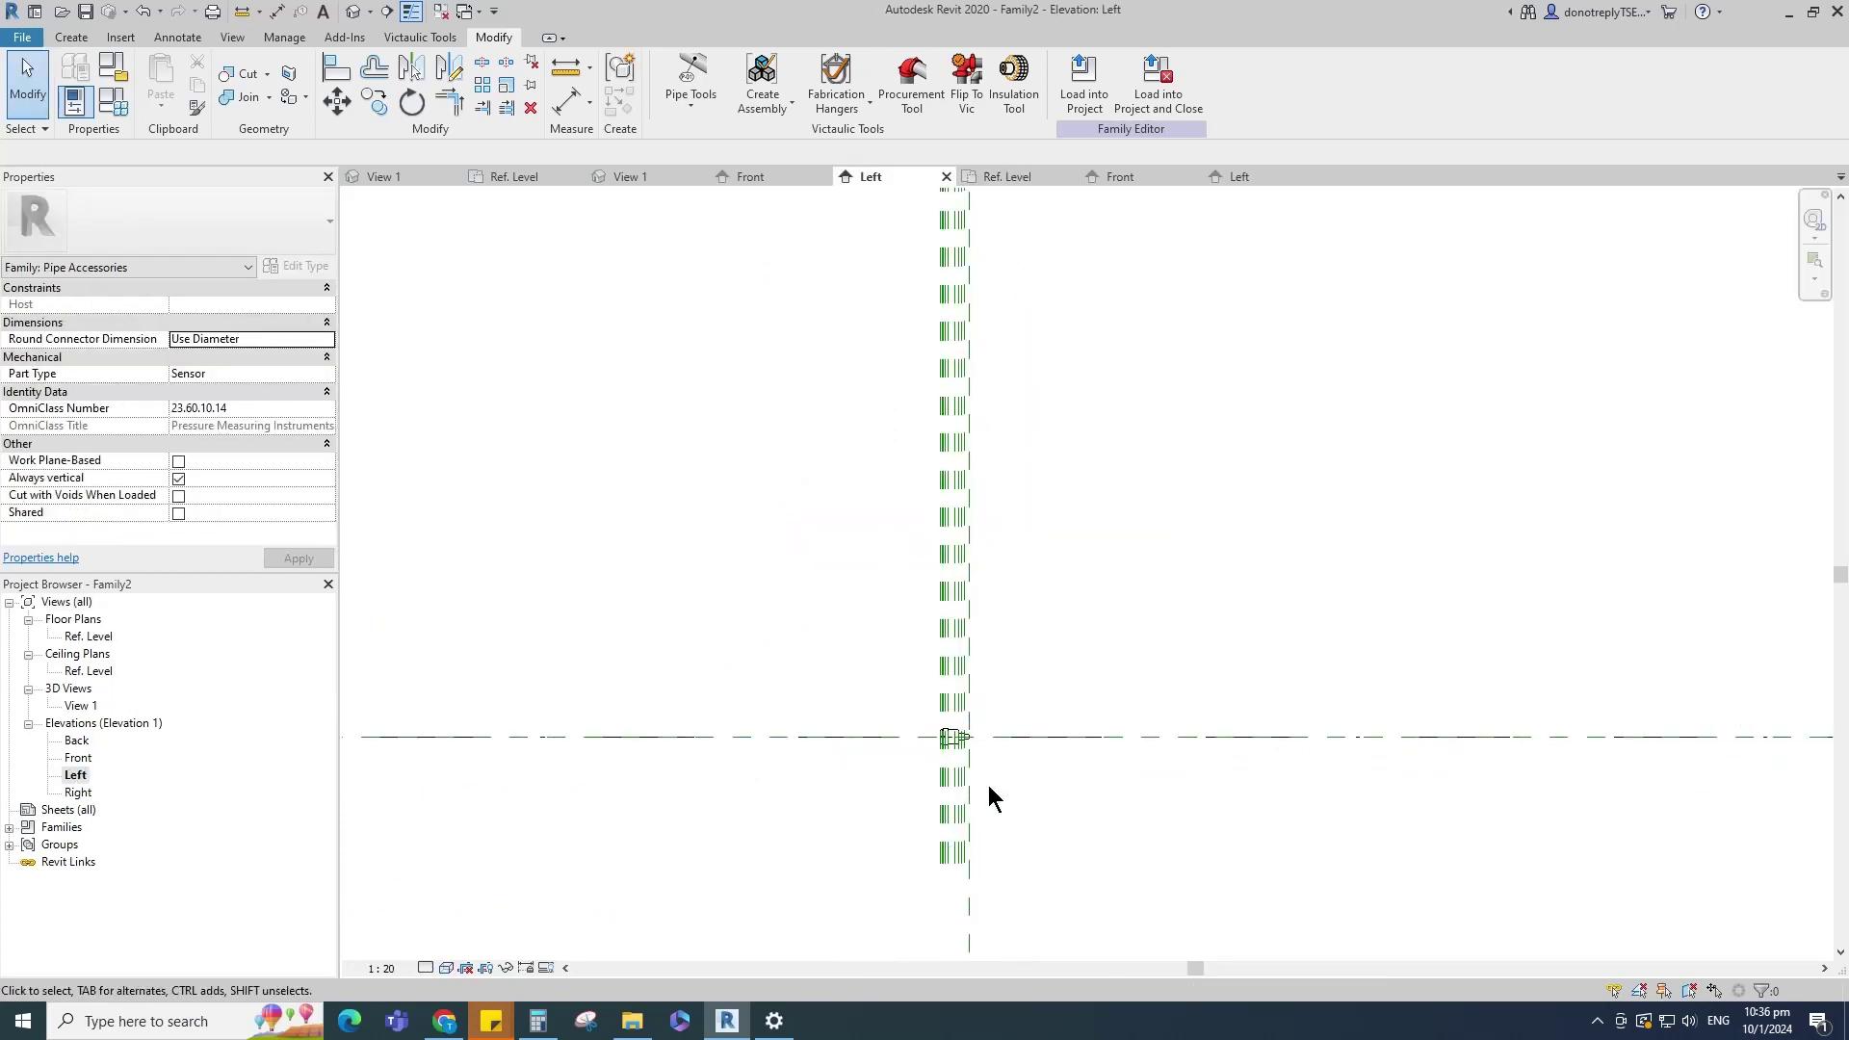
scroll(863, 727, "up", 2)
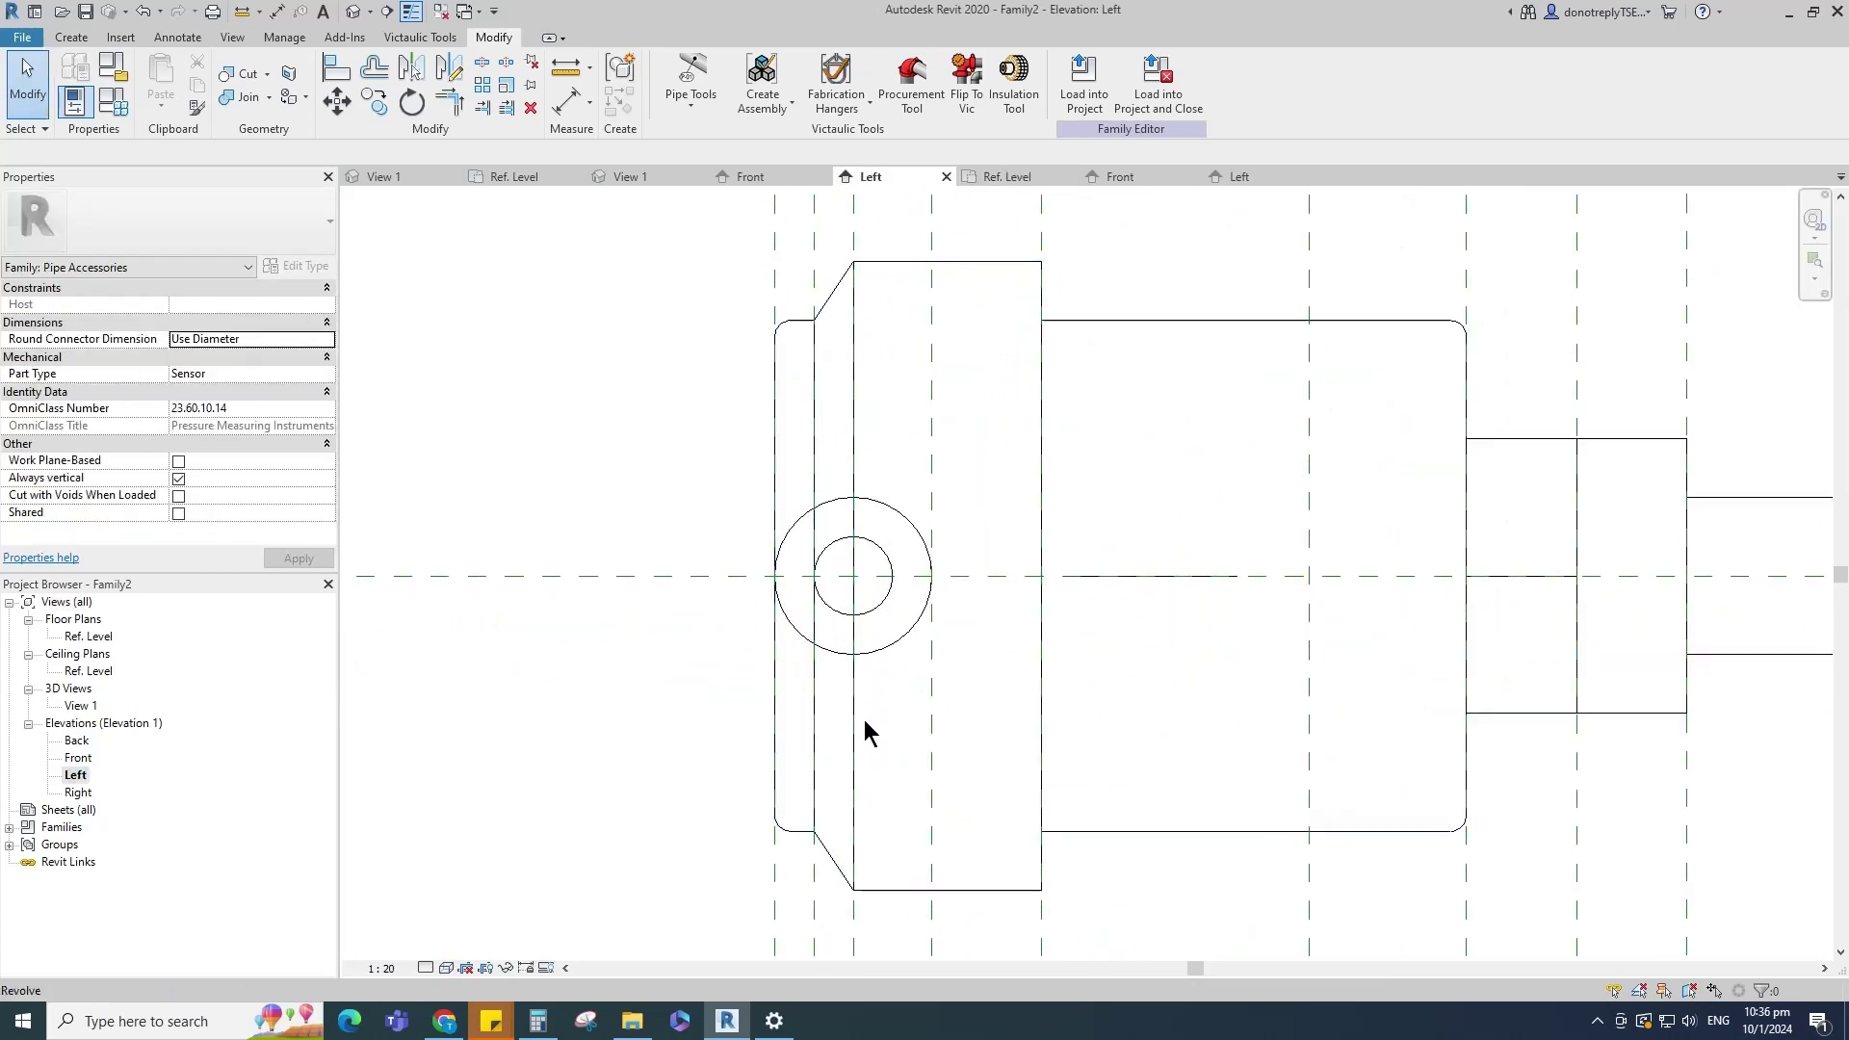
scroll(1077, 643, "down", 3)
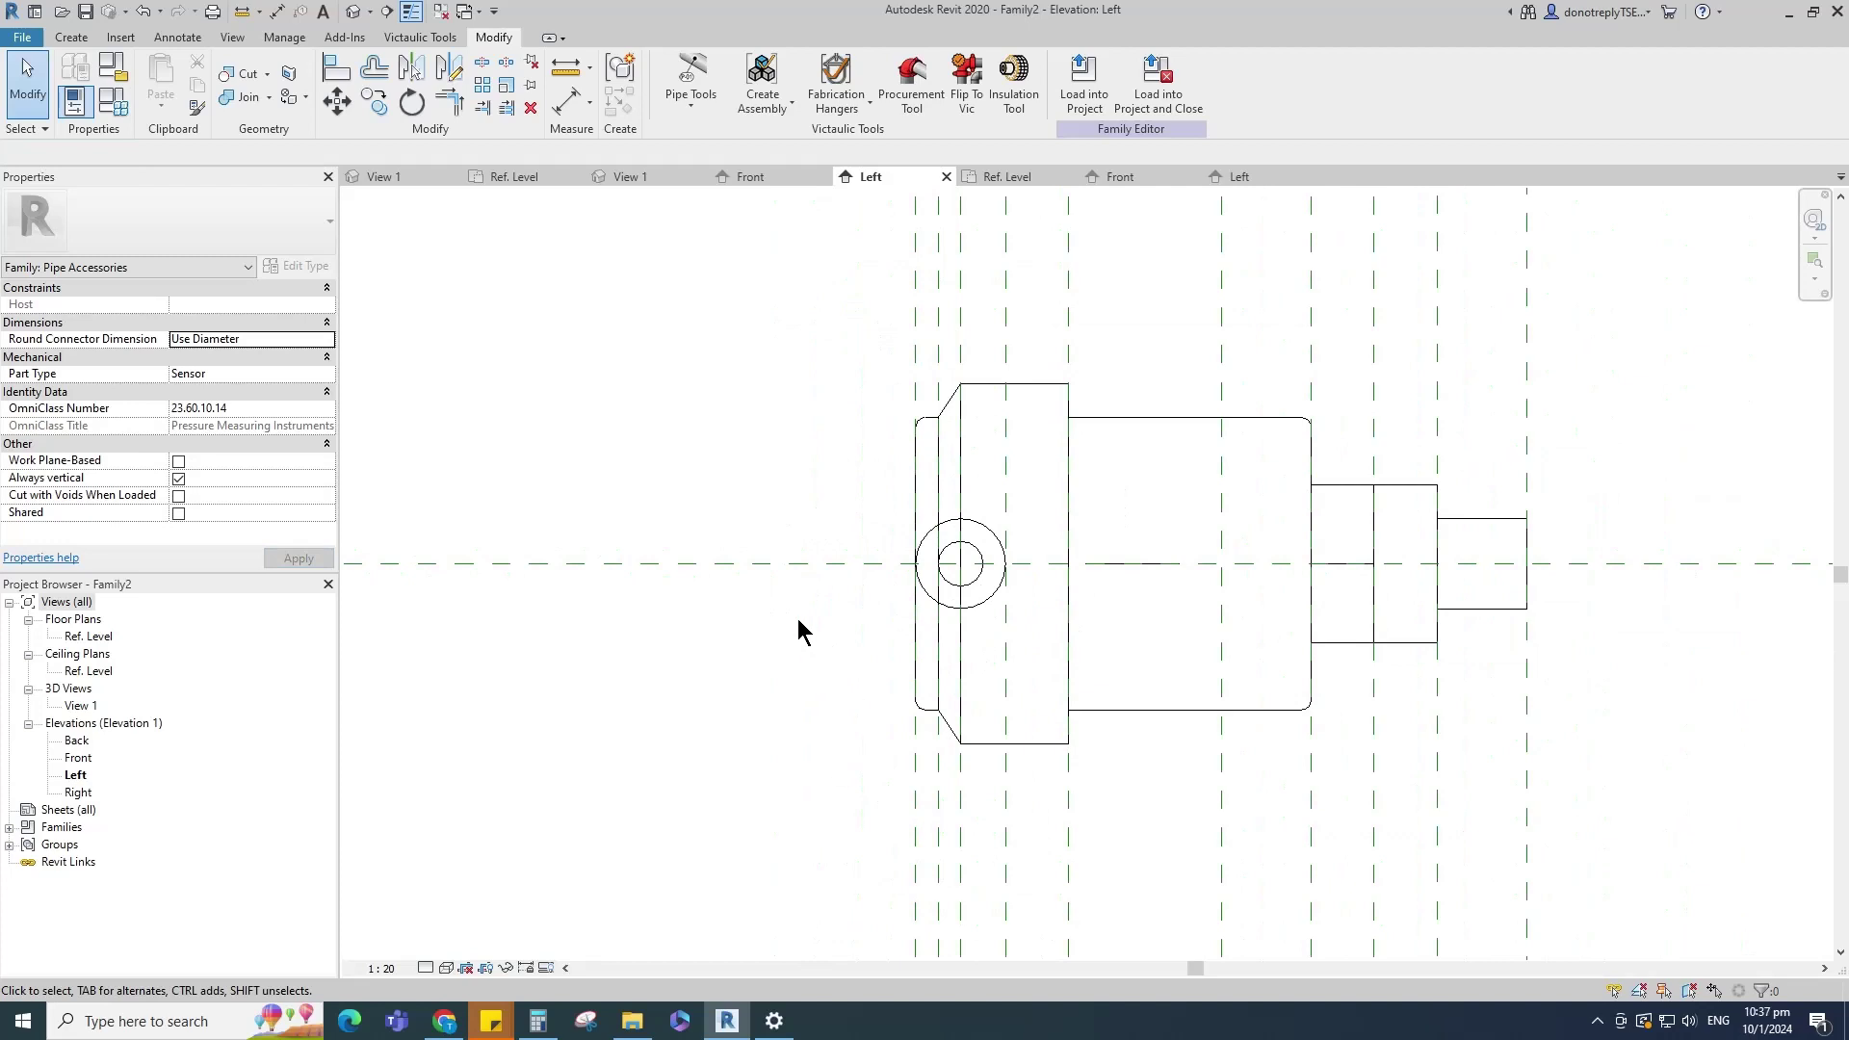
left_click(792, 564)
scroll(787, 597, "down", 1)
key("Escape")
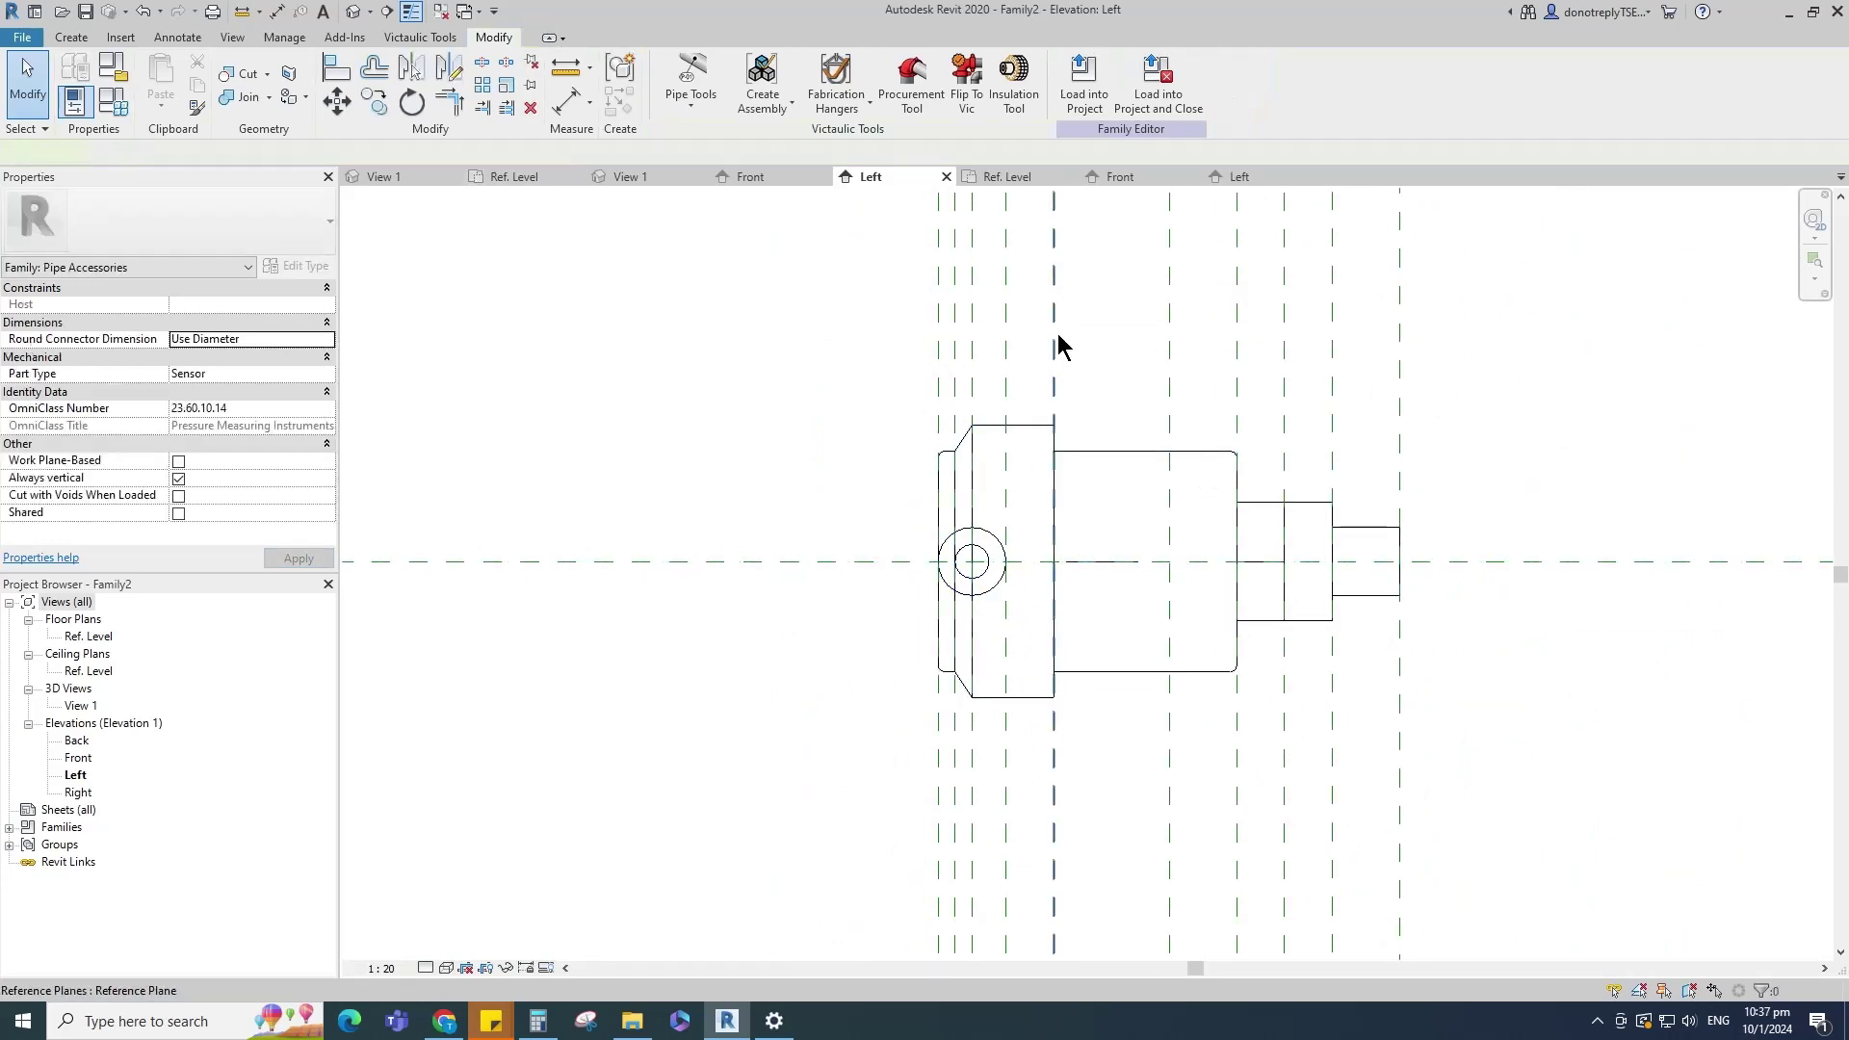
key("r")
key("p")
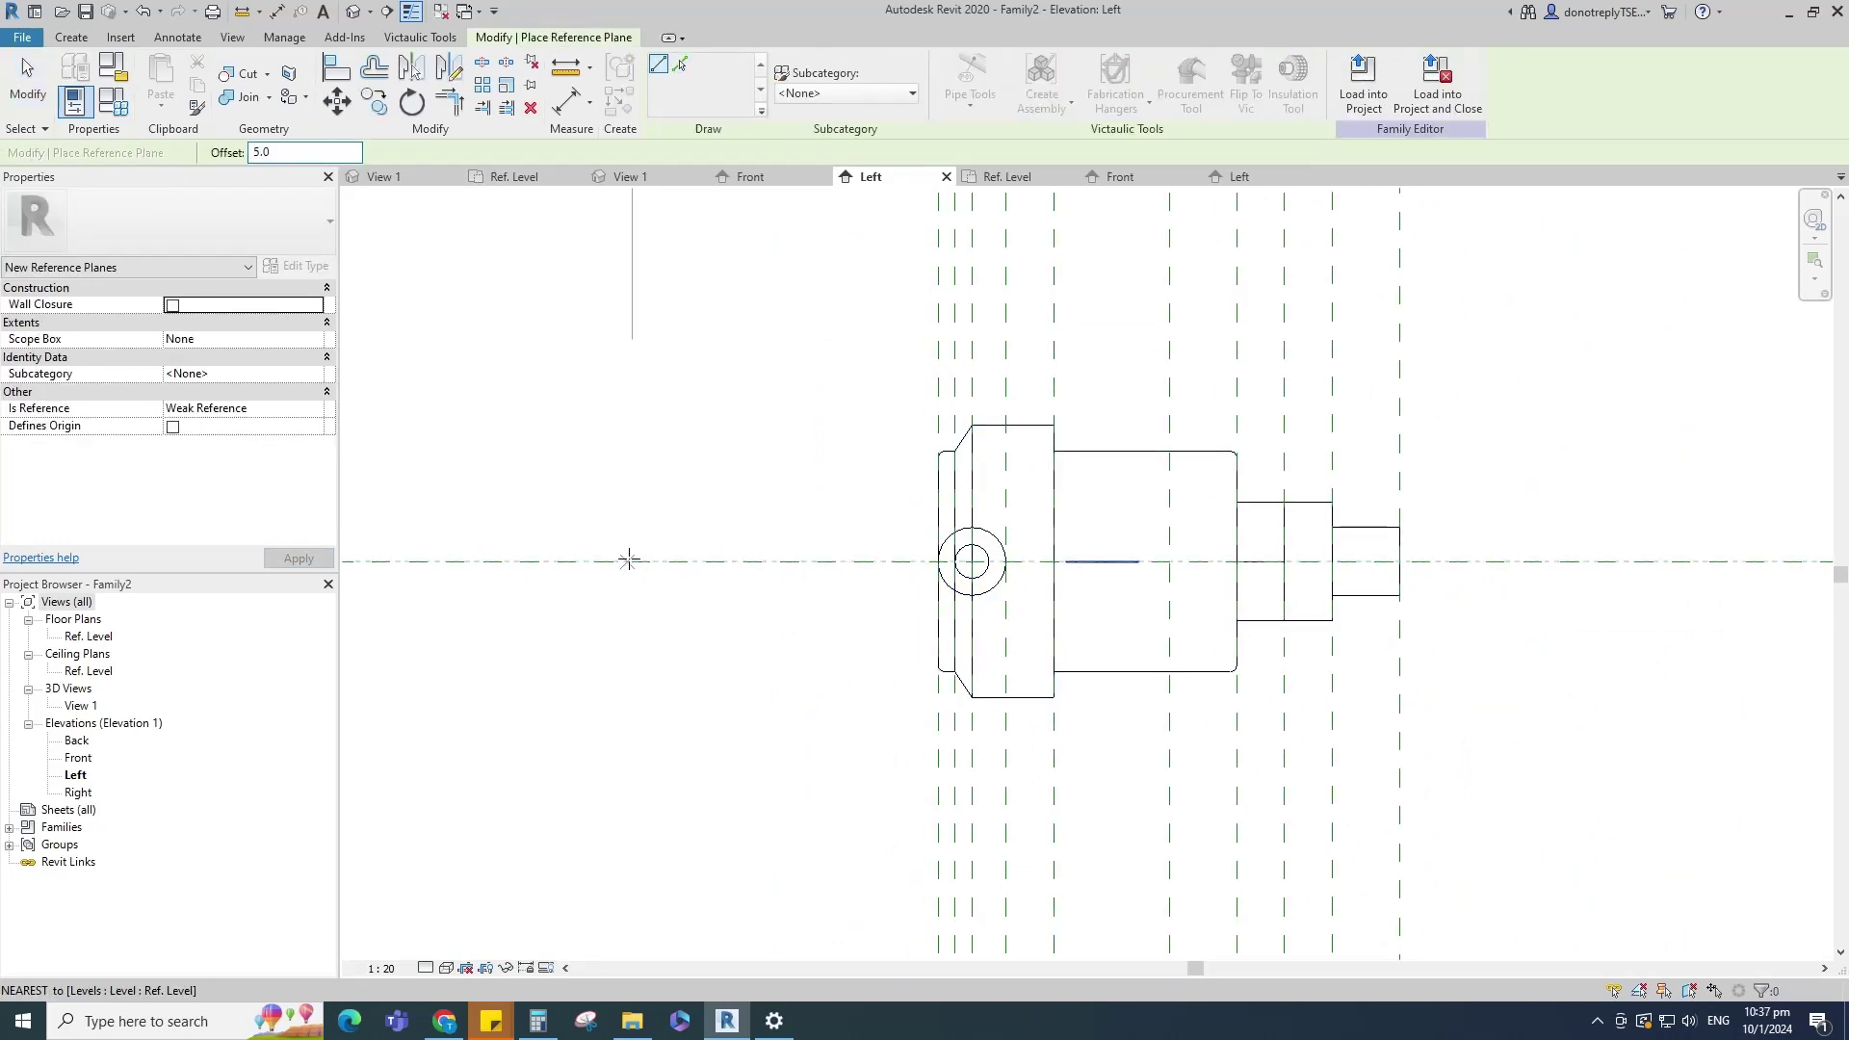
left_click(632, 561)
left_click(1202, 563)
left_click(1202, 562)
left_click(631, 561)
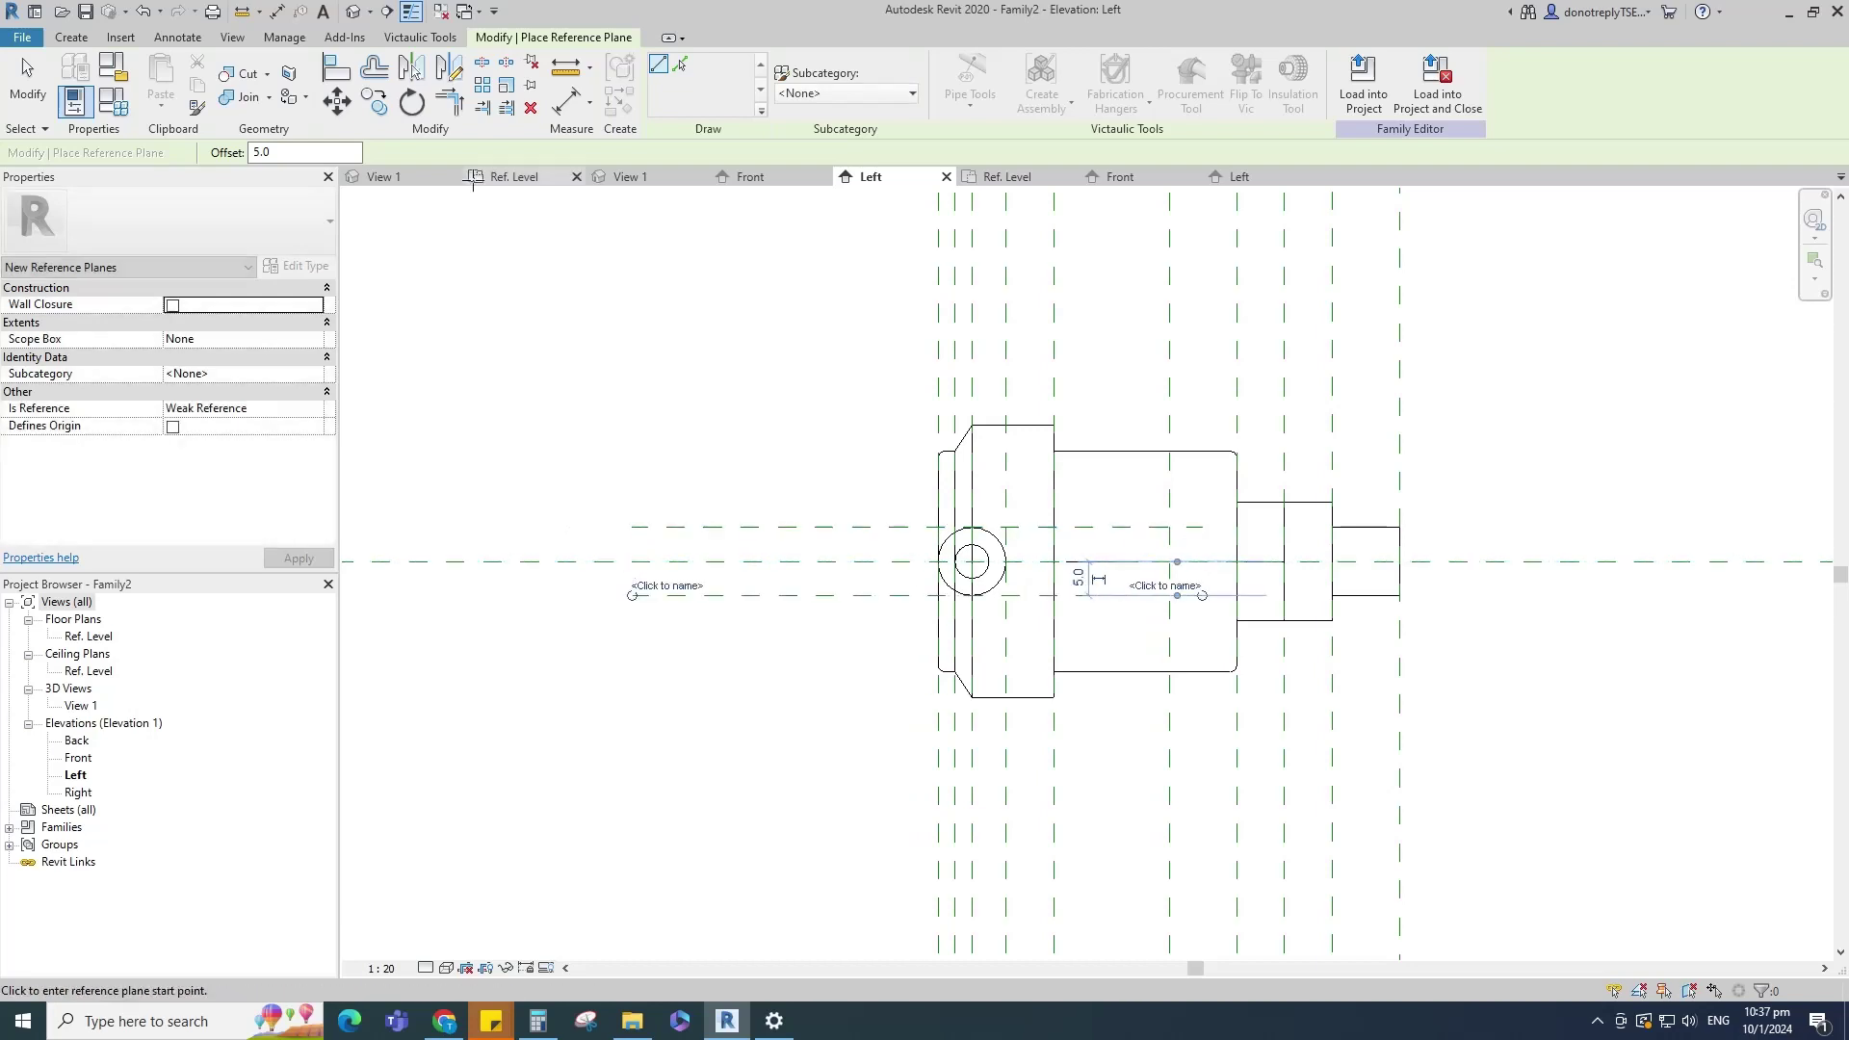
Step: Set the view scale to 1:5, then dimension the two new planes with the centre level and make the spacing equal
key("d")
key("i")
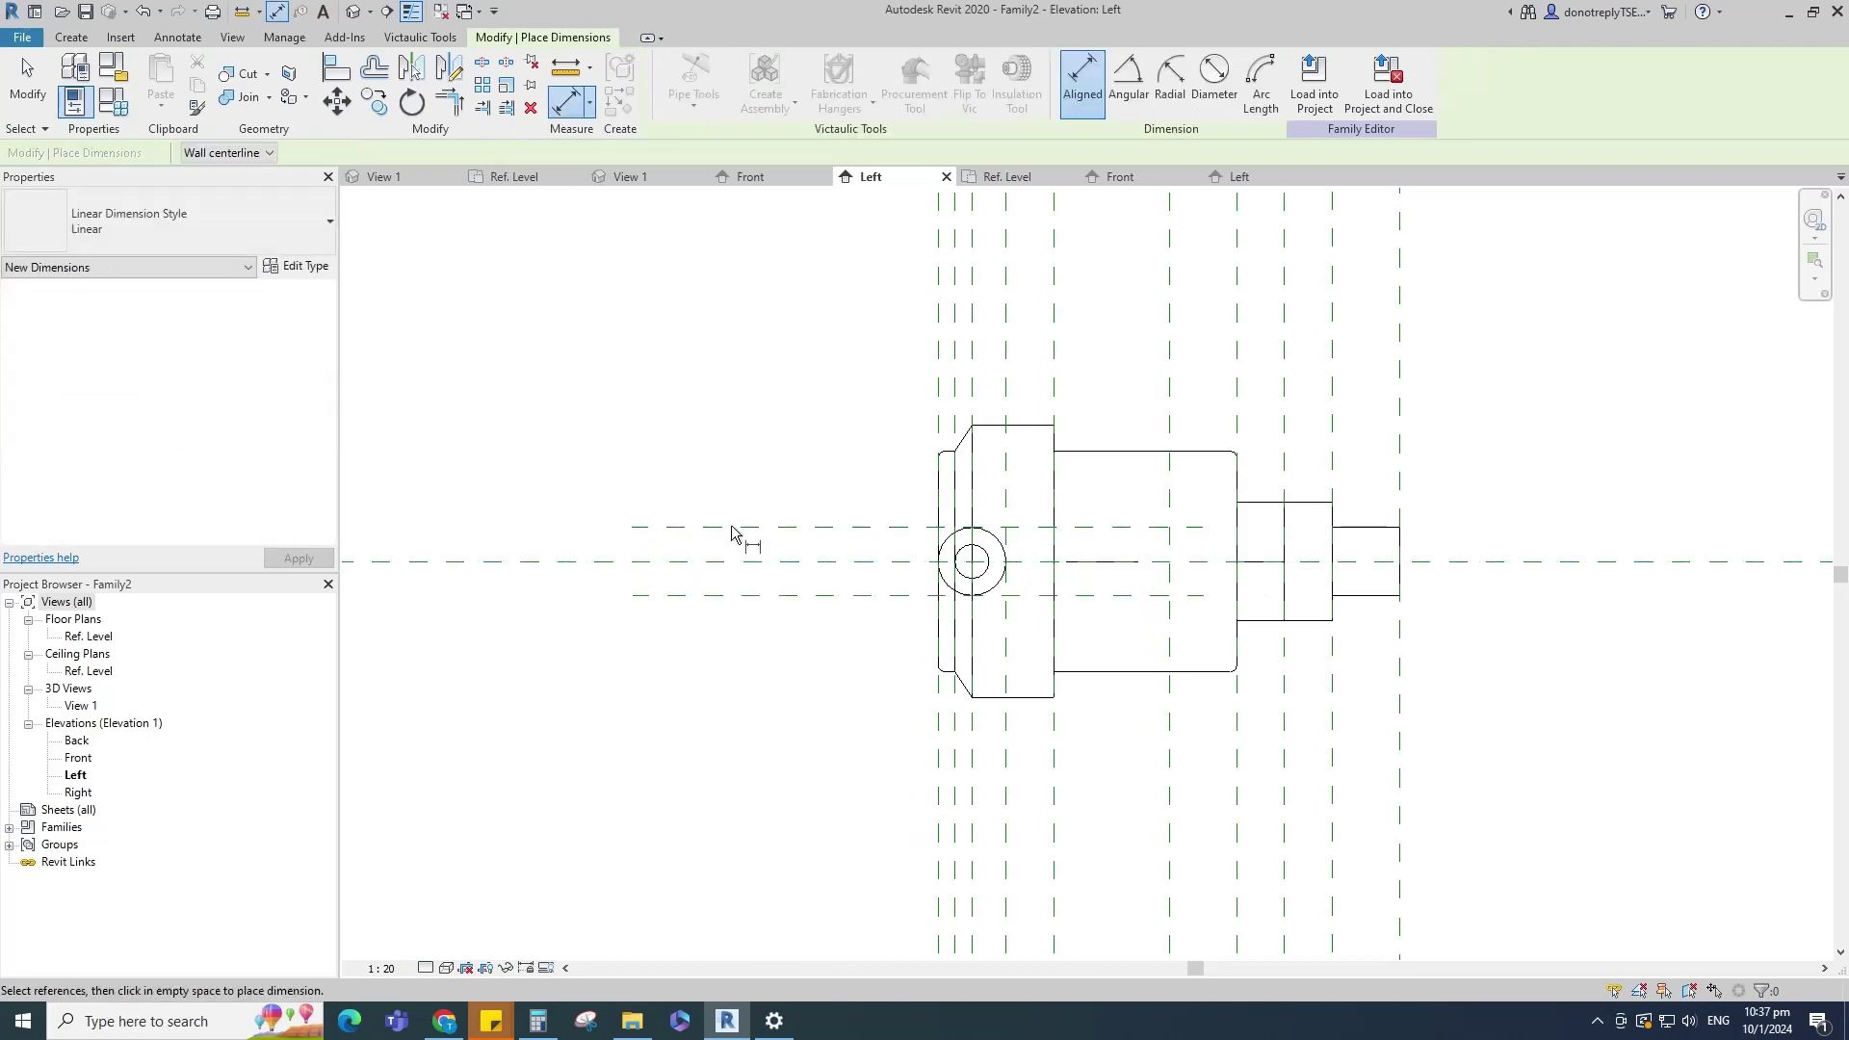
left_click(385, 967)
left_click(408, 720)
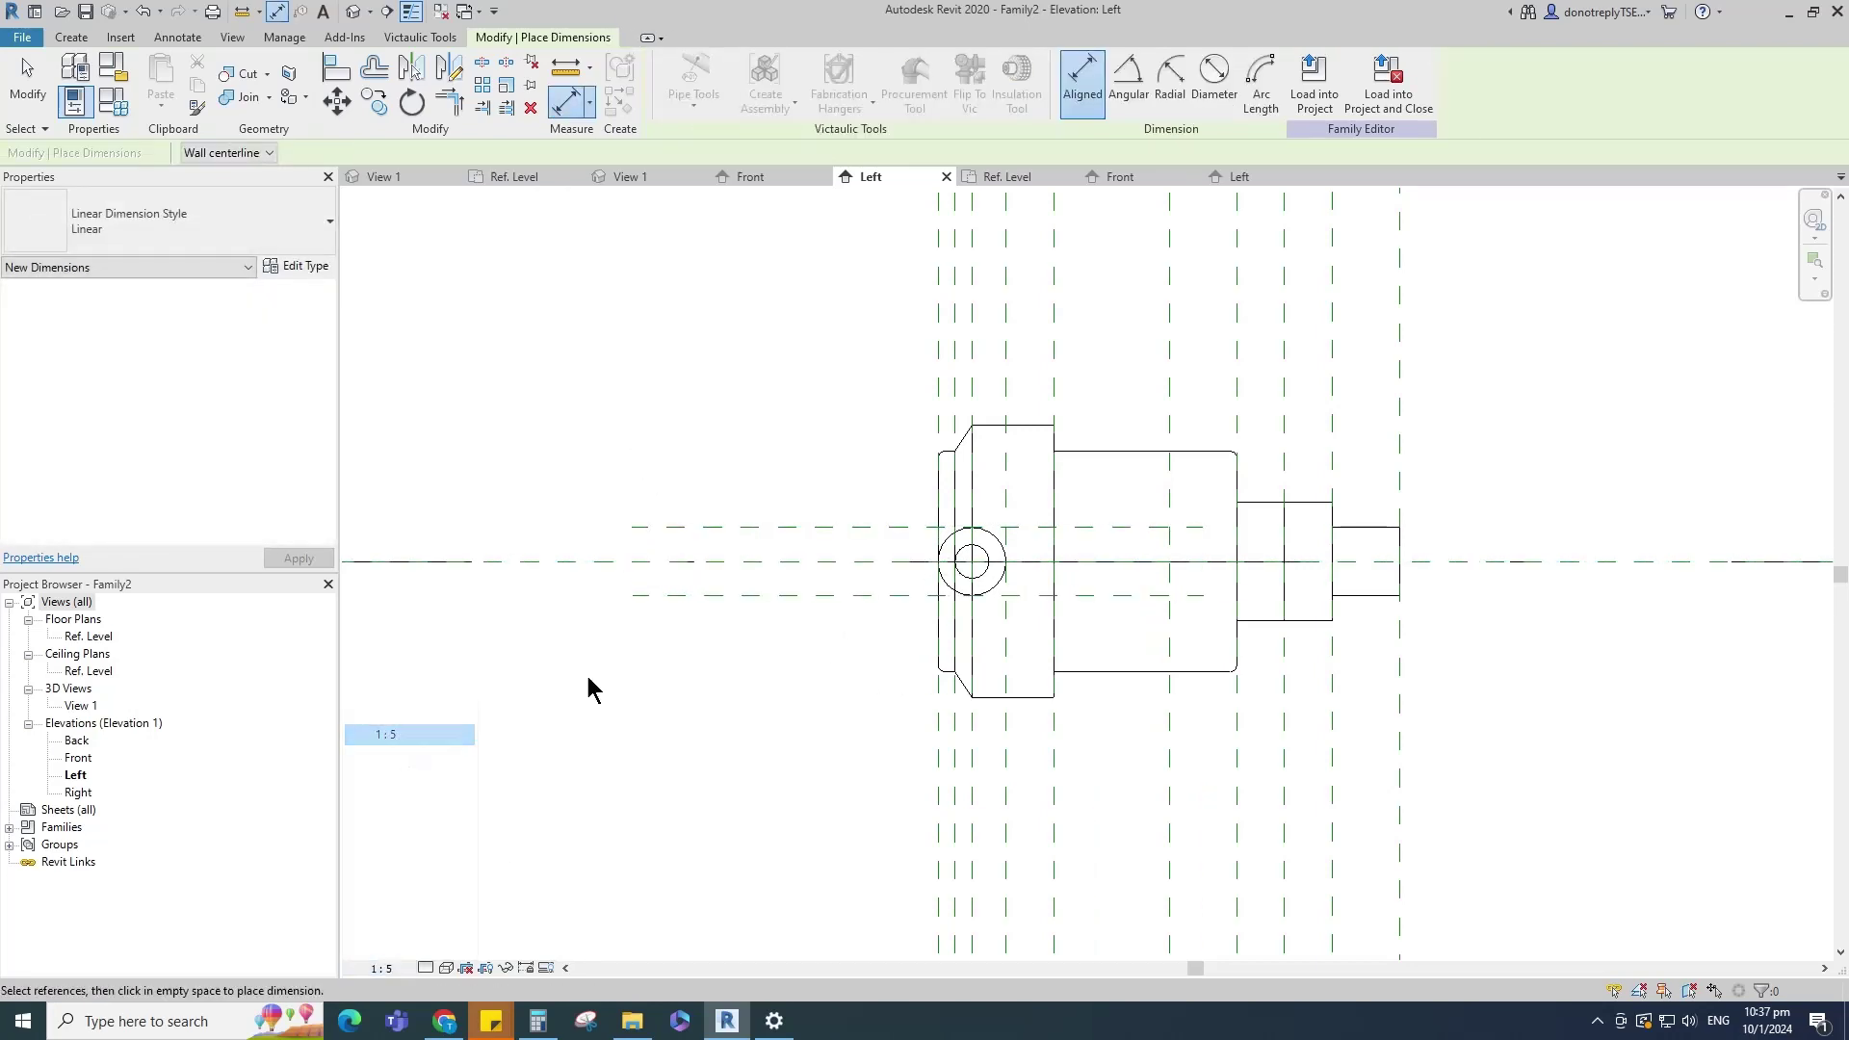
left_click(725, 598)
left_click(600, 609)
left_click(1038, 564)
scroll(967, 680, "down", 2)
Step: Set the Left elevation's view scale to 1:2 and end dimensioning
left_click(385, 968)
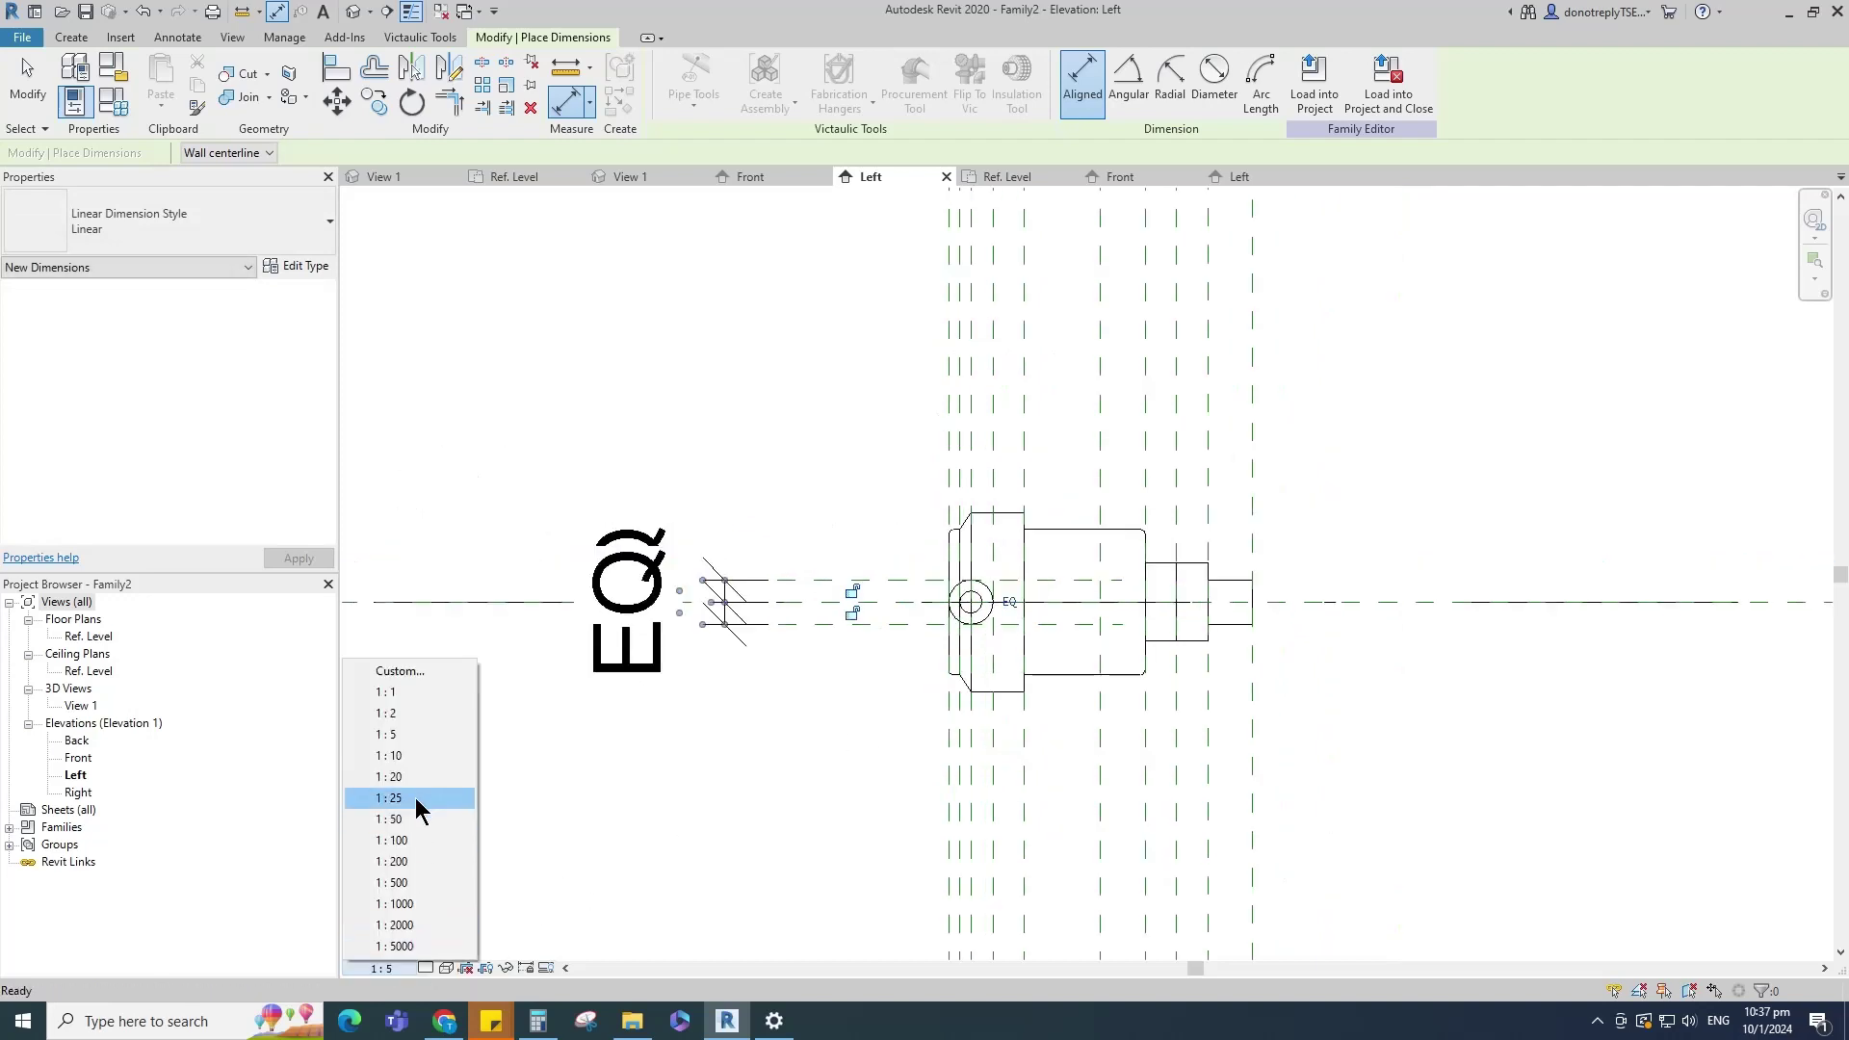
left_click(387, 713)
scroll(1090, 655, "up", 2)
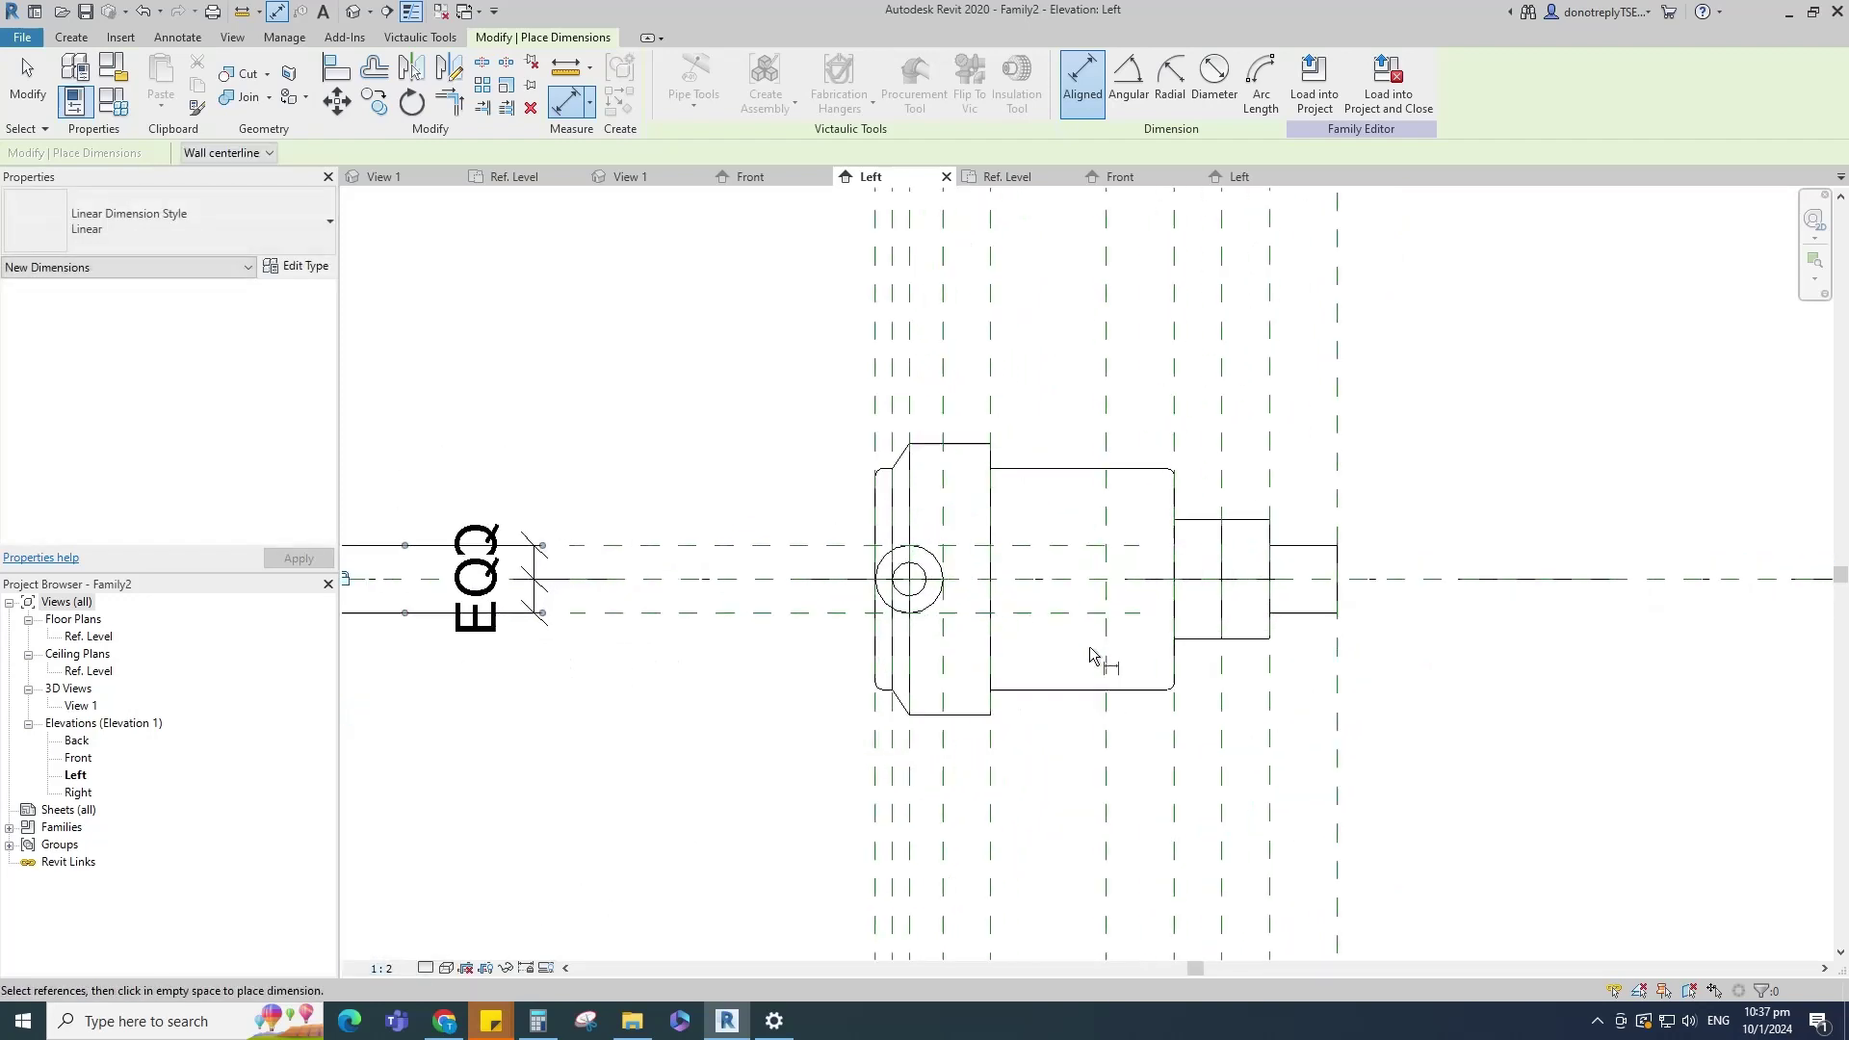
key("Escape")
key("Escape")
scroll(1110, 661, "up", 2)
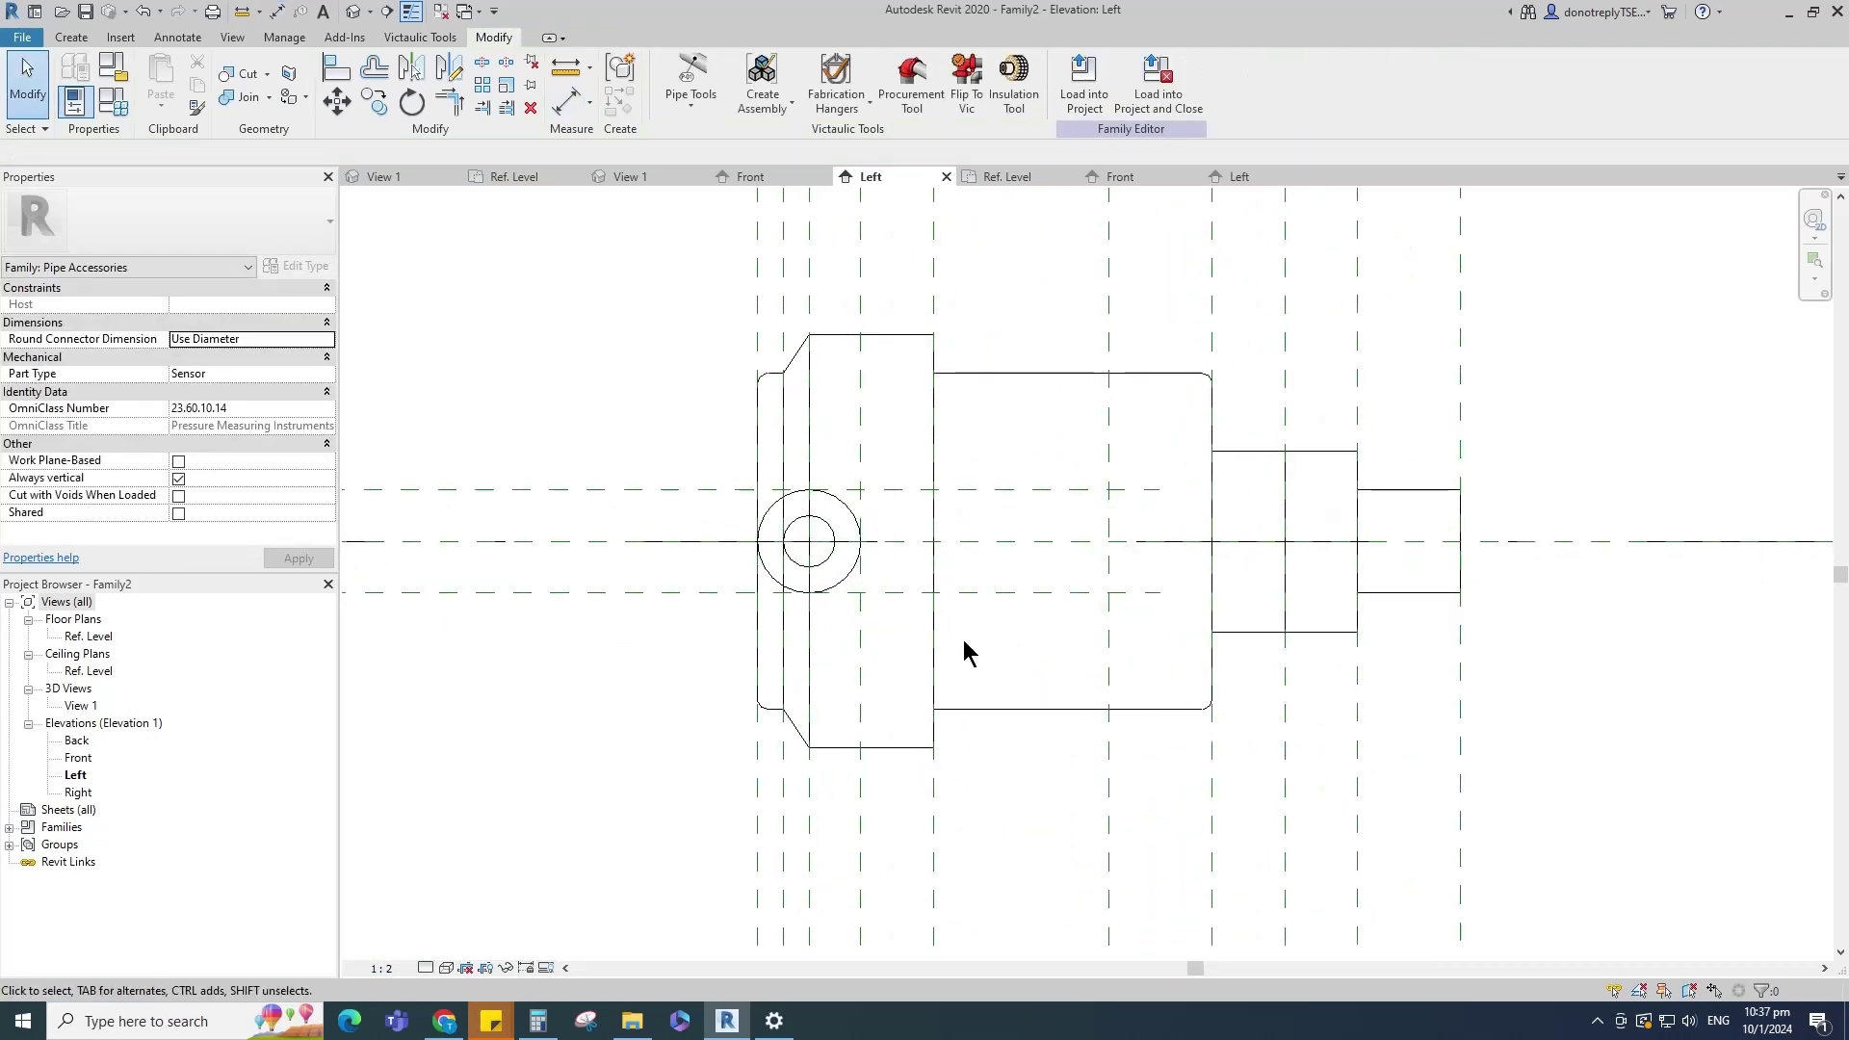
Step: Start an extrusion in the Left elevation and sketch a 10 x 10 mm rectangle around the circular side knob, bounded by the reference planes
left_click(70, 39)
left_click(164, 81)
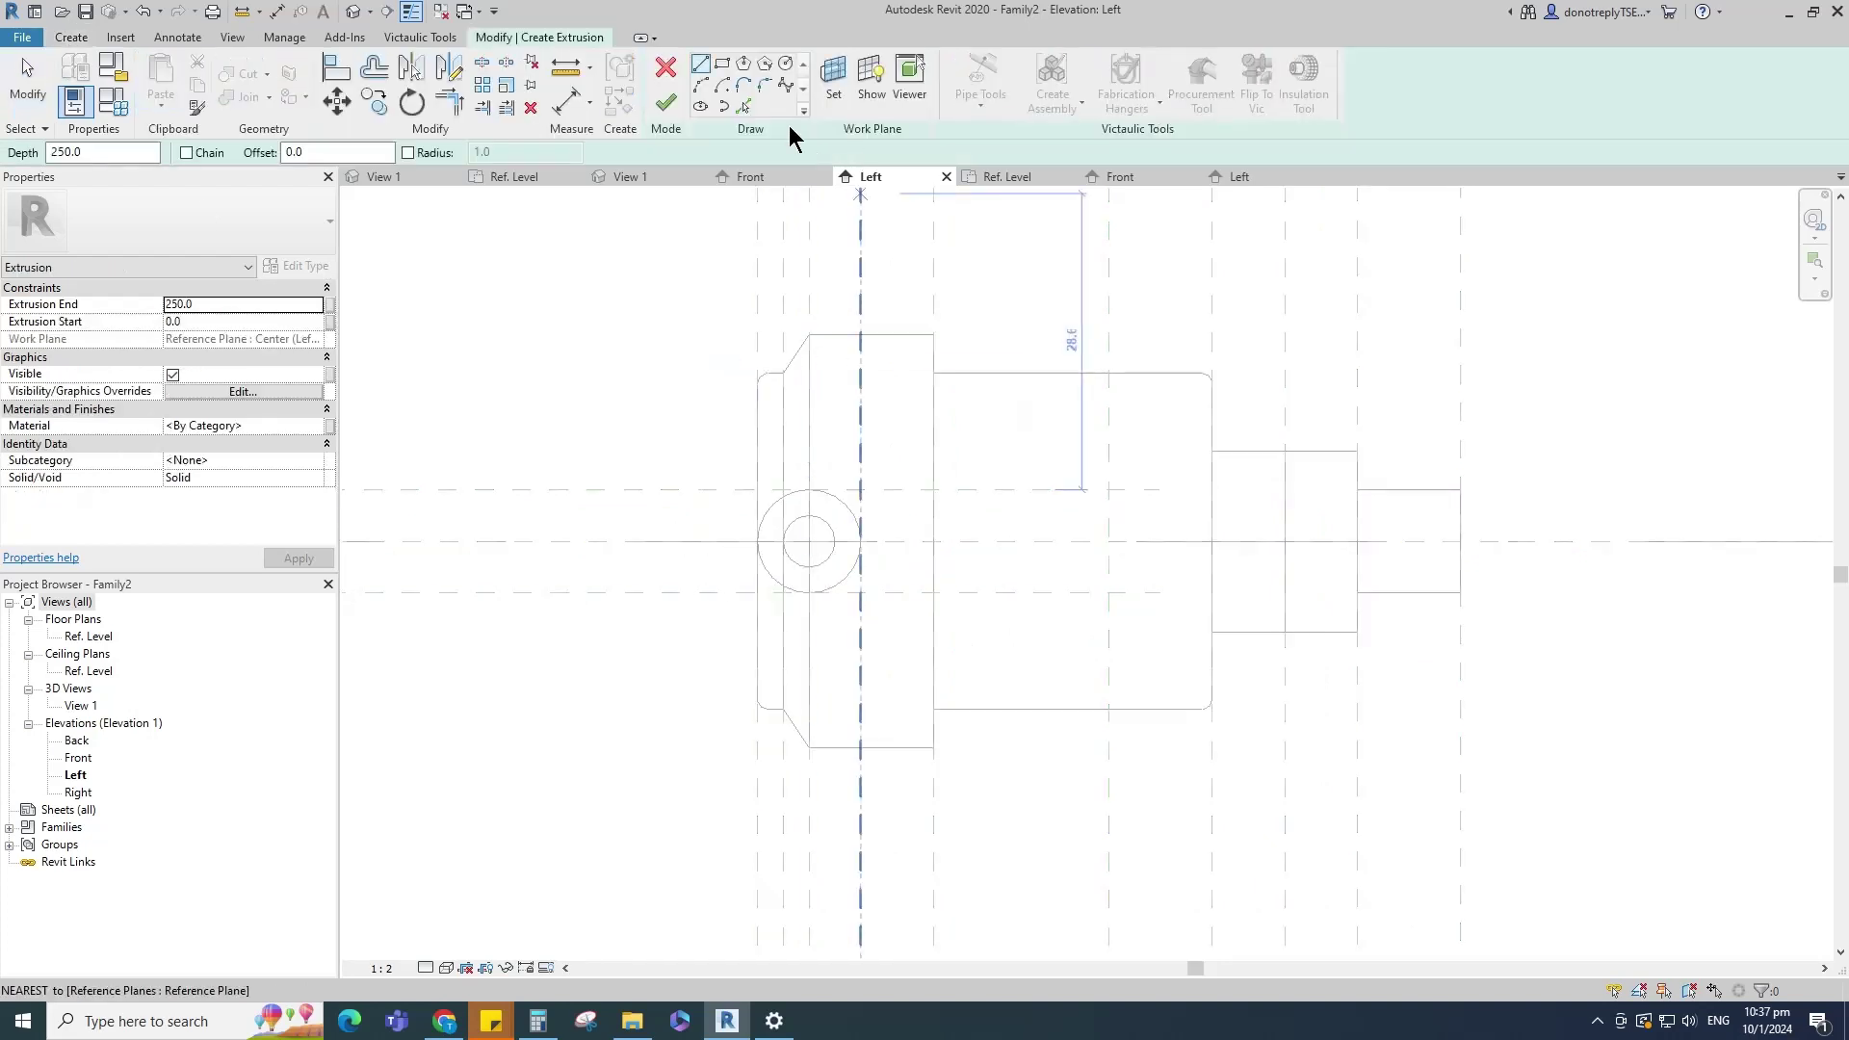
scroll(849, 605, "up", 2)
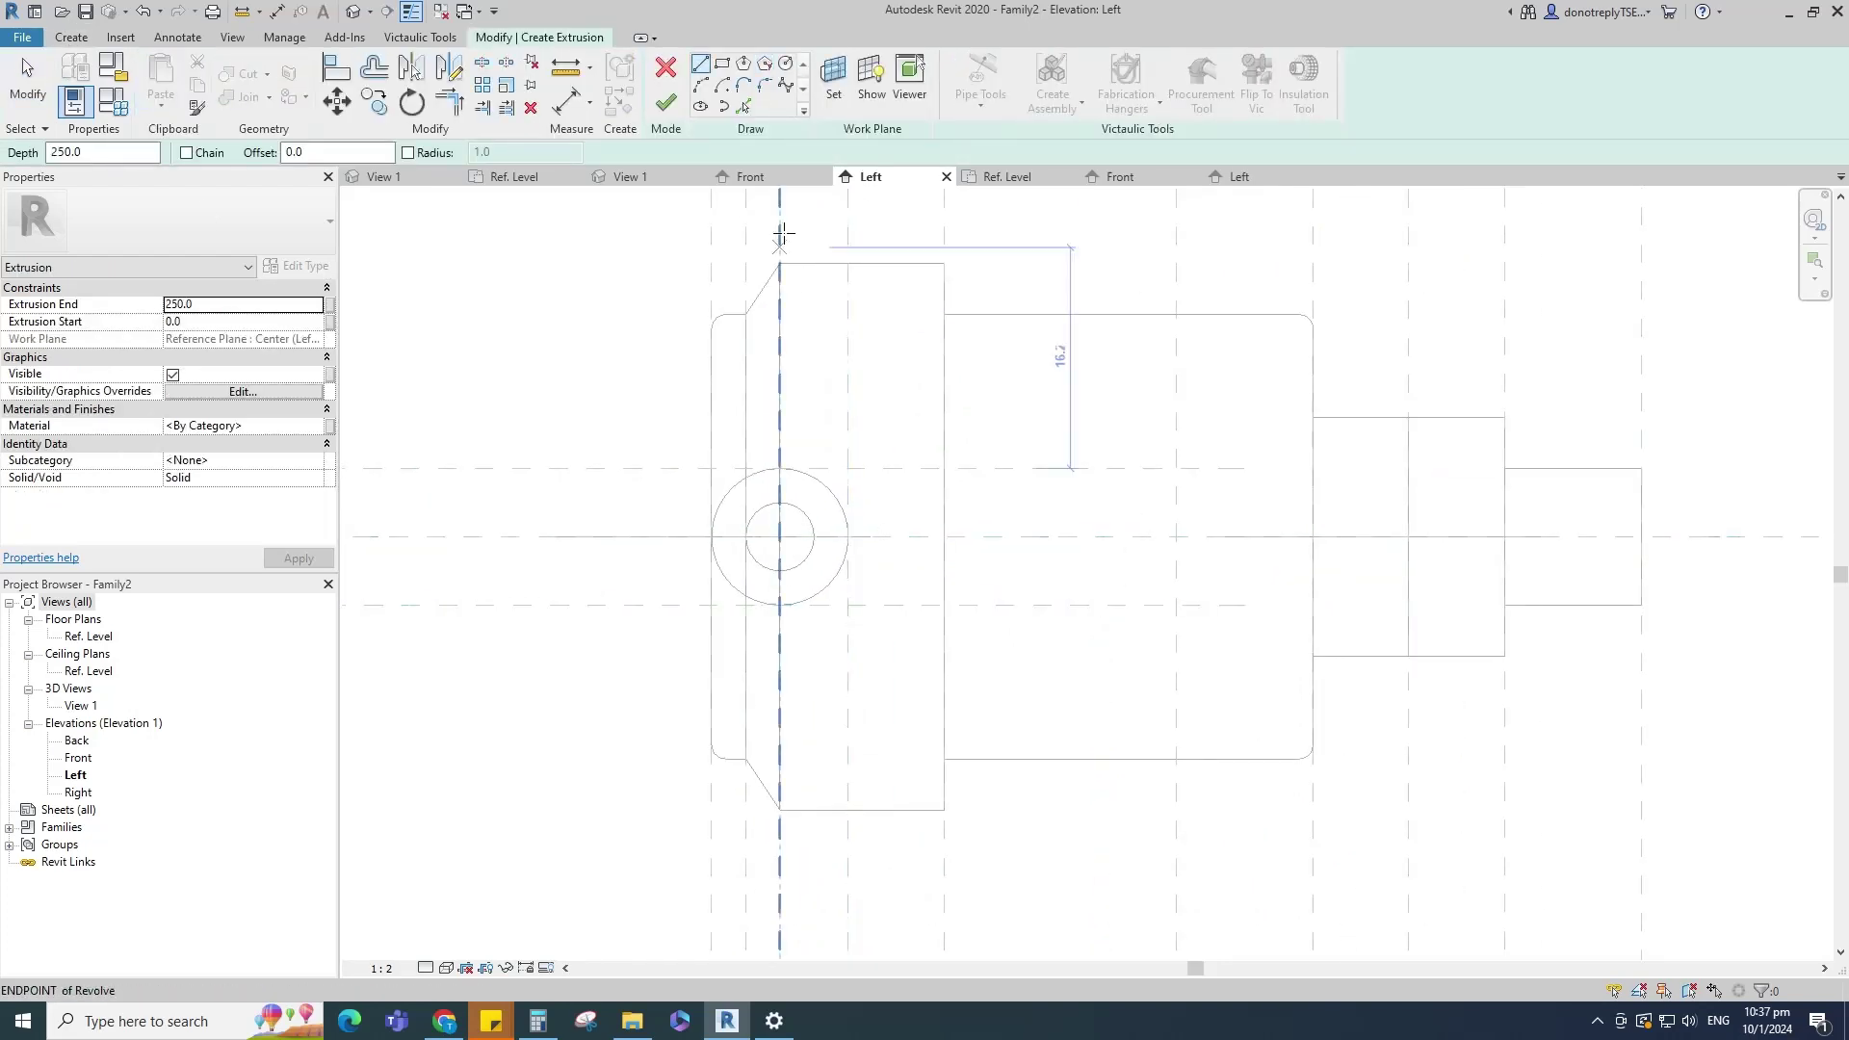
left_click(722, 64)
left_click(847, 468)
left_click(711, 605)
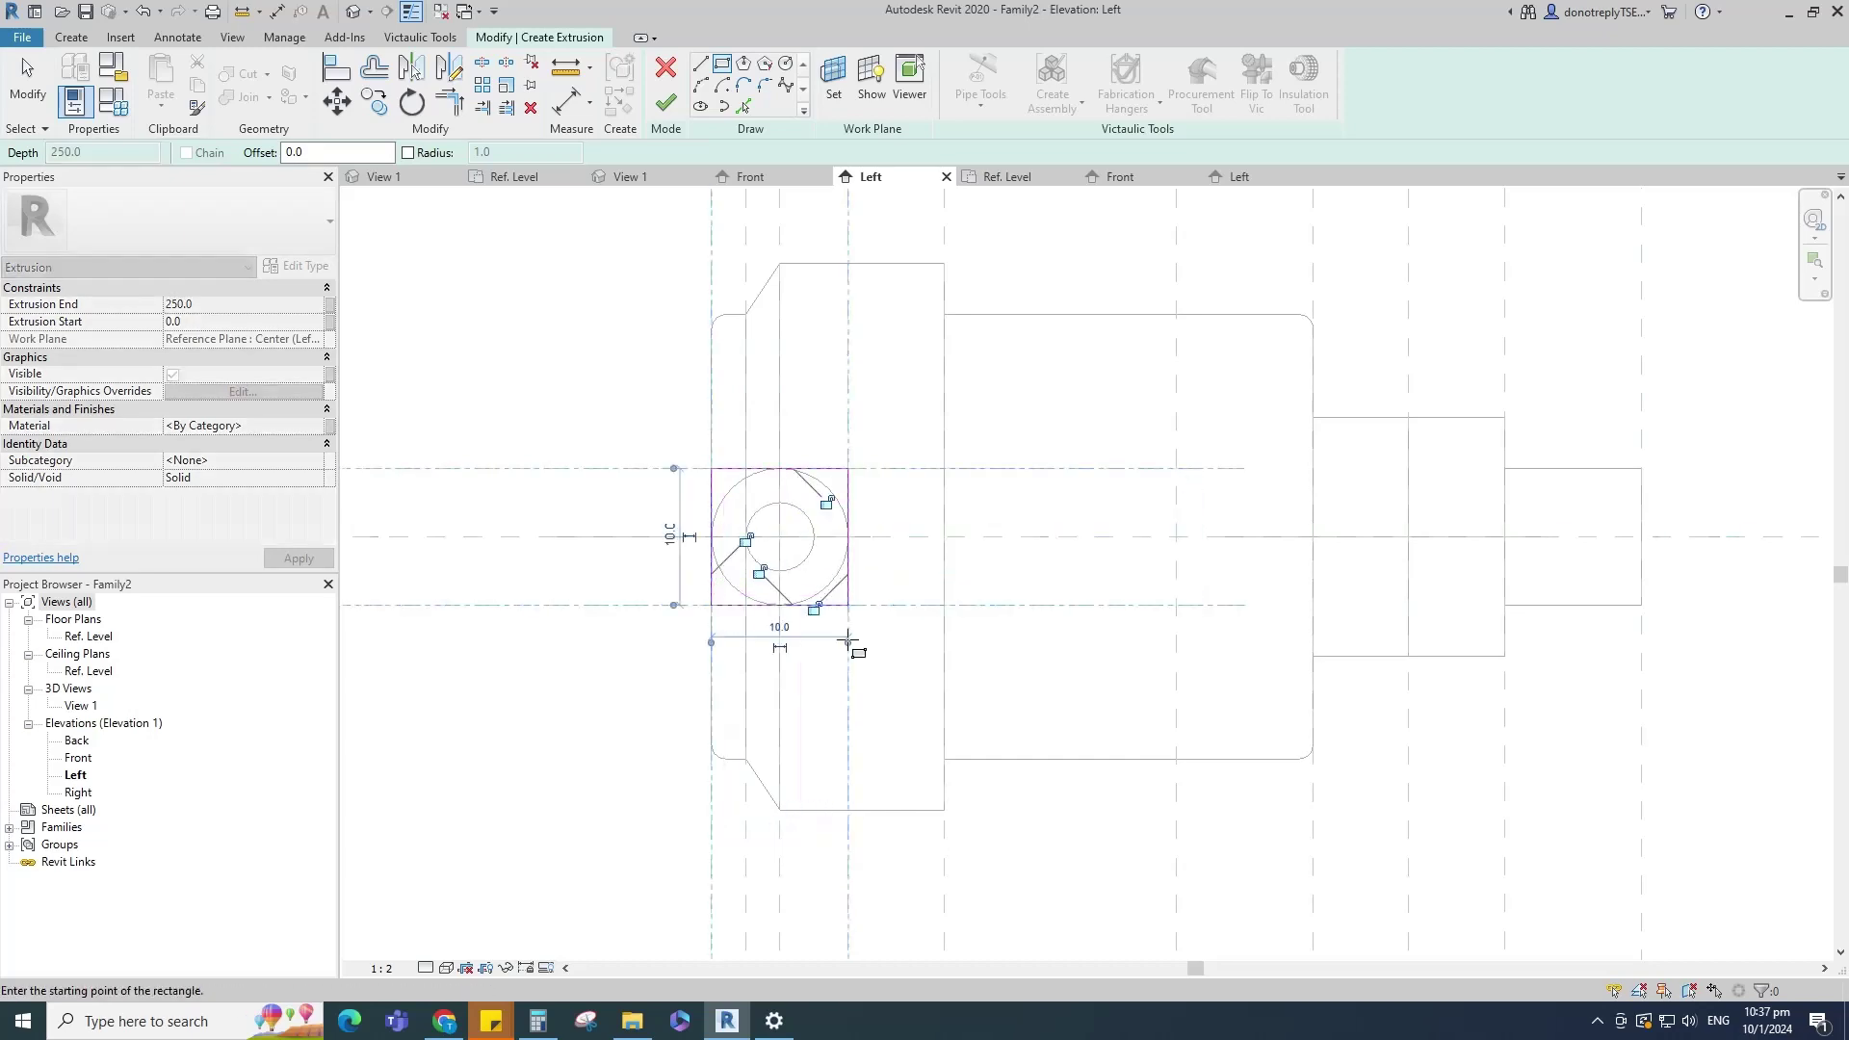
Step: Replace the rectangle's left side with a partial ellipse following the knob's left half, with the upper and lower edges trimmed to it
left_click(721, 106)
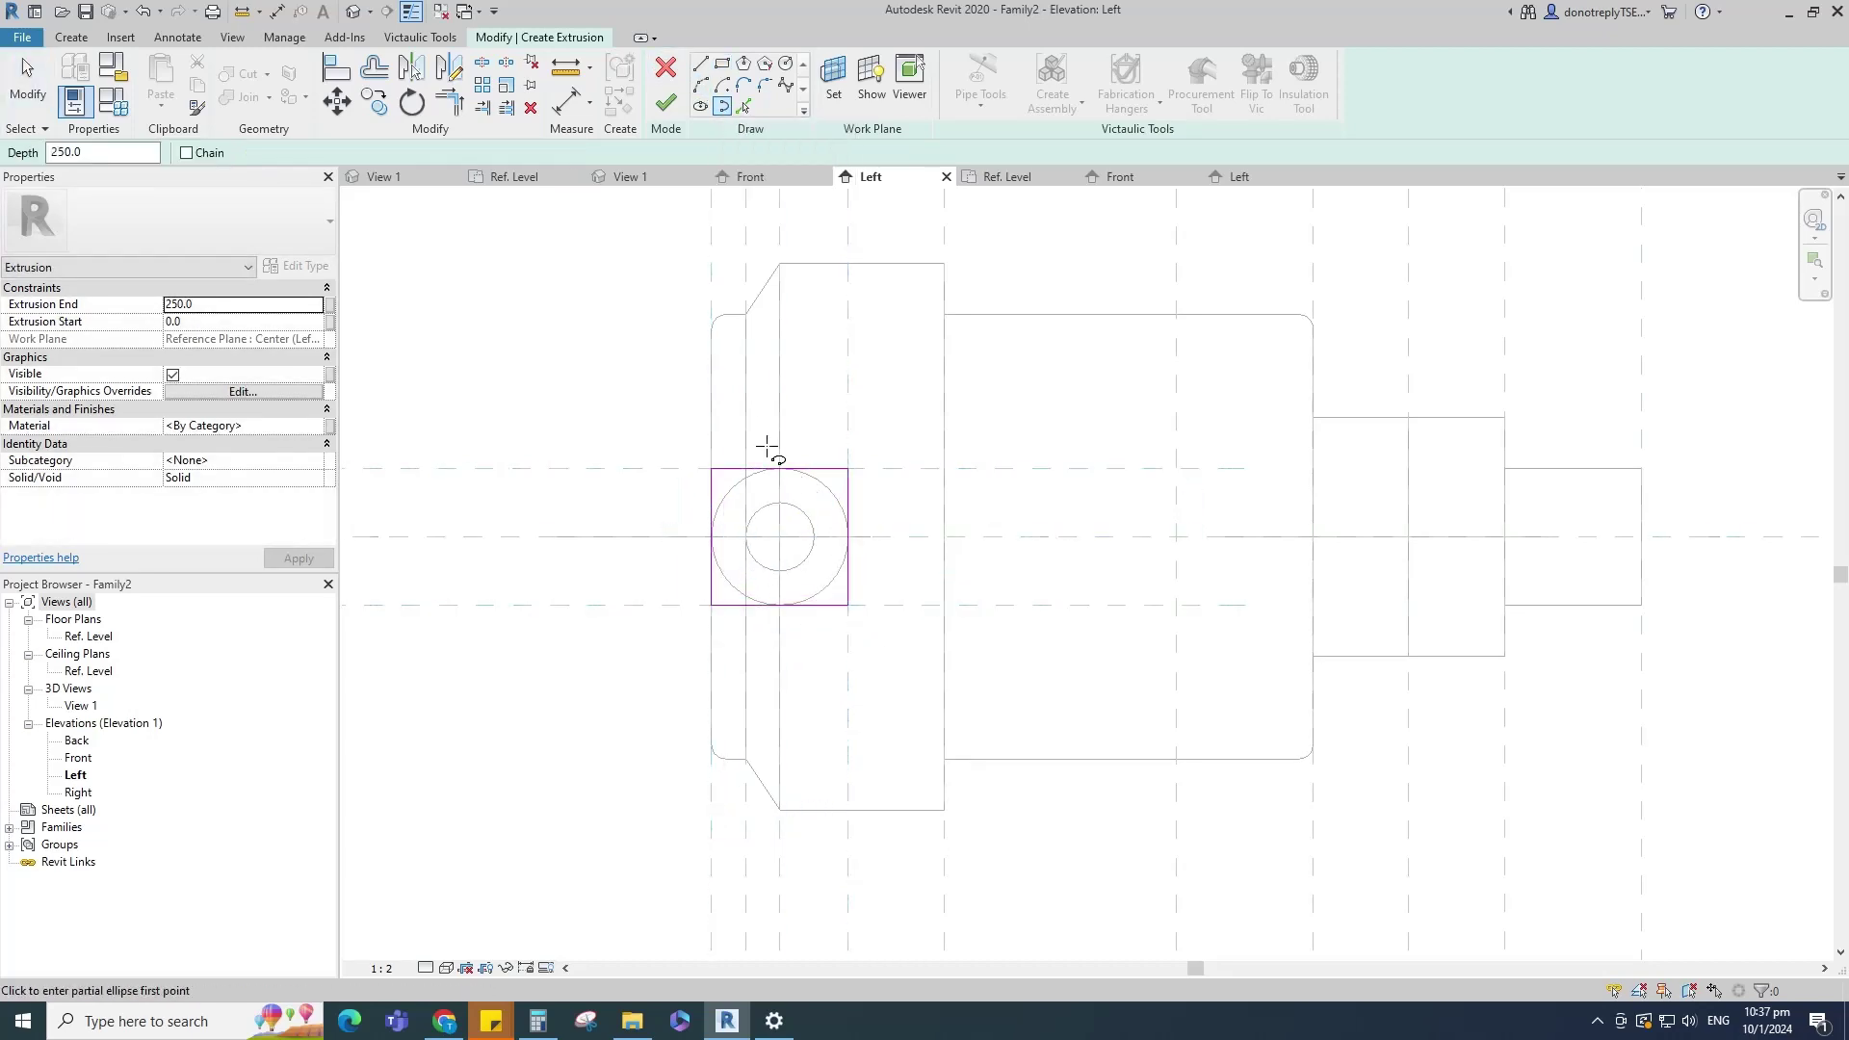
left_click(779, 469)
left_click(779, 605)
left_click(711, 536)
key("Escape")
key("Escape")
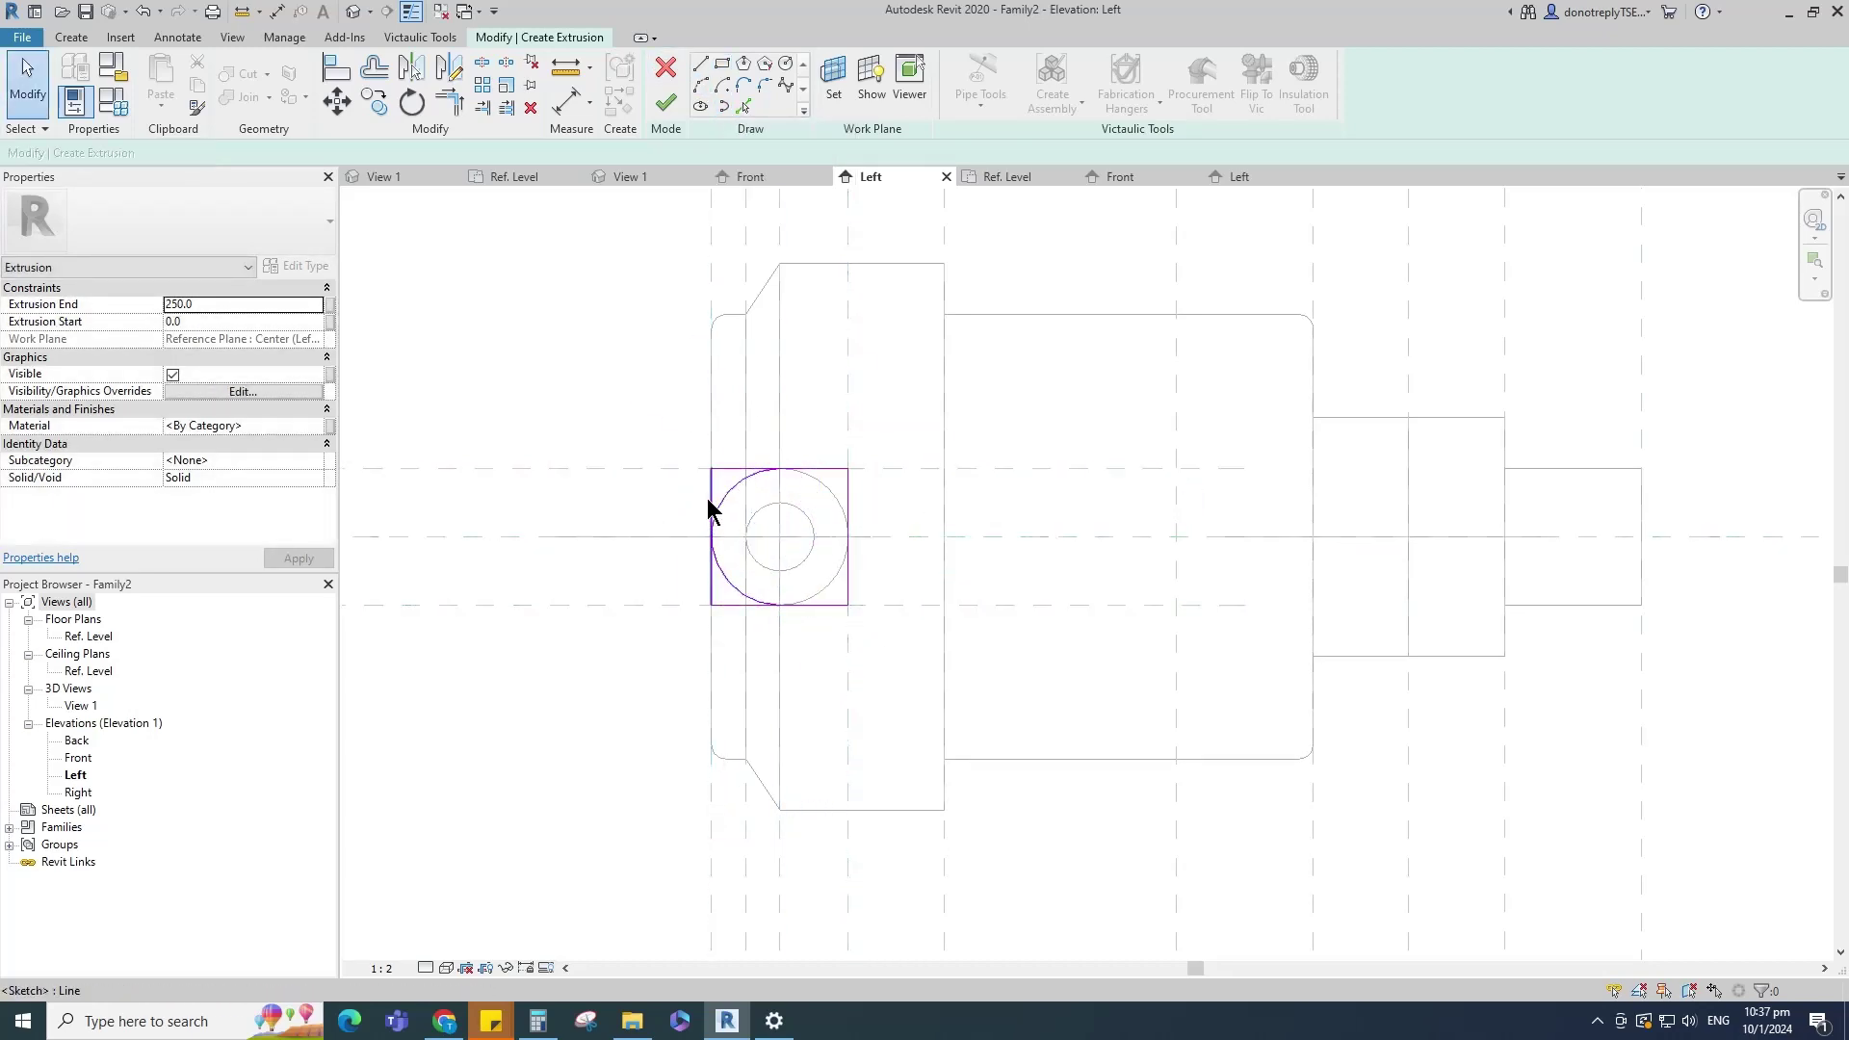
left_click(709, 504)
key("Delete")
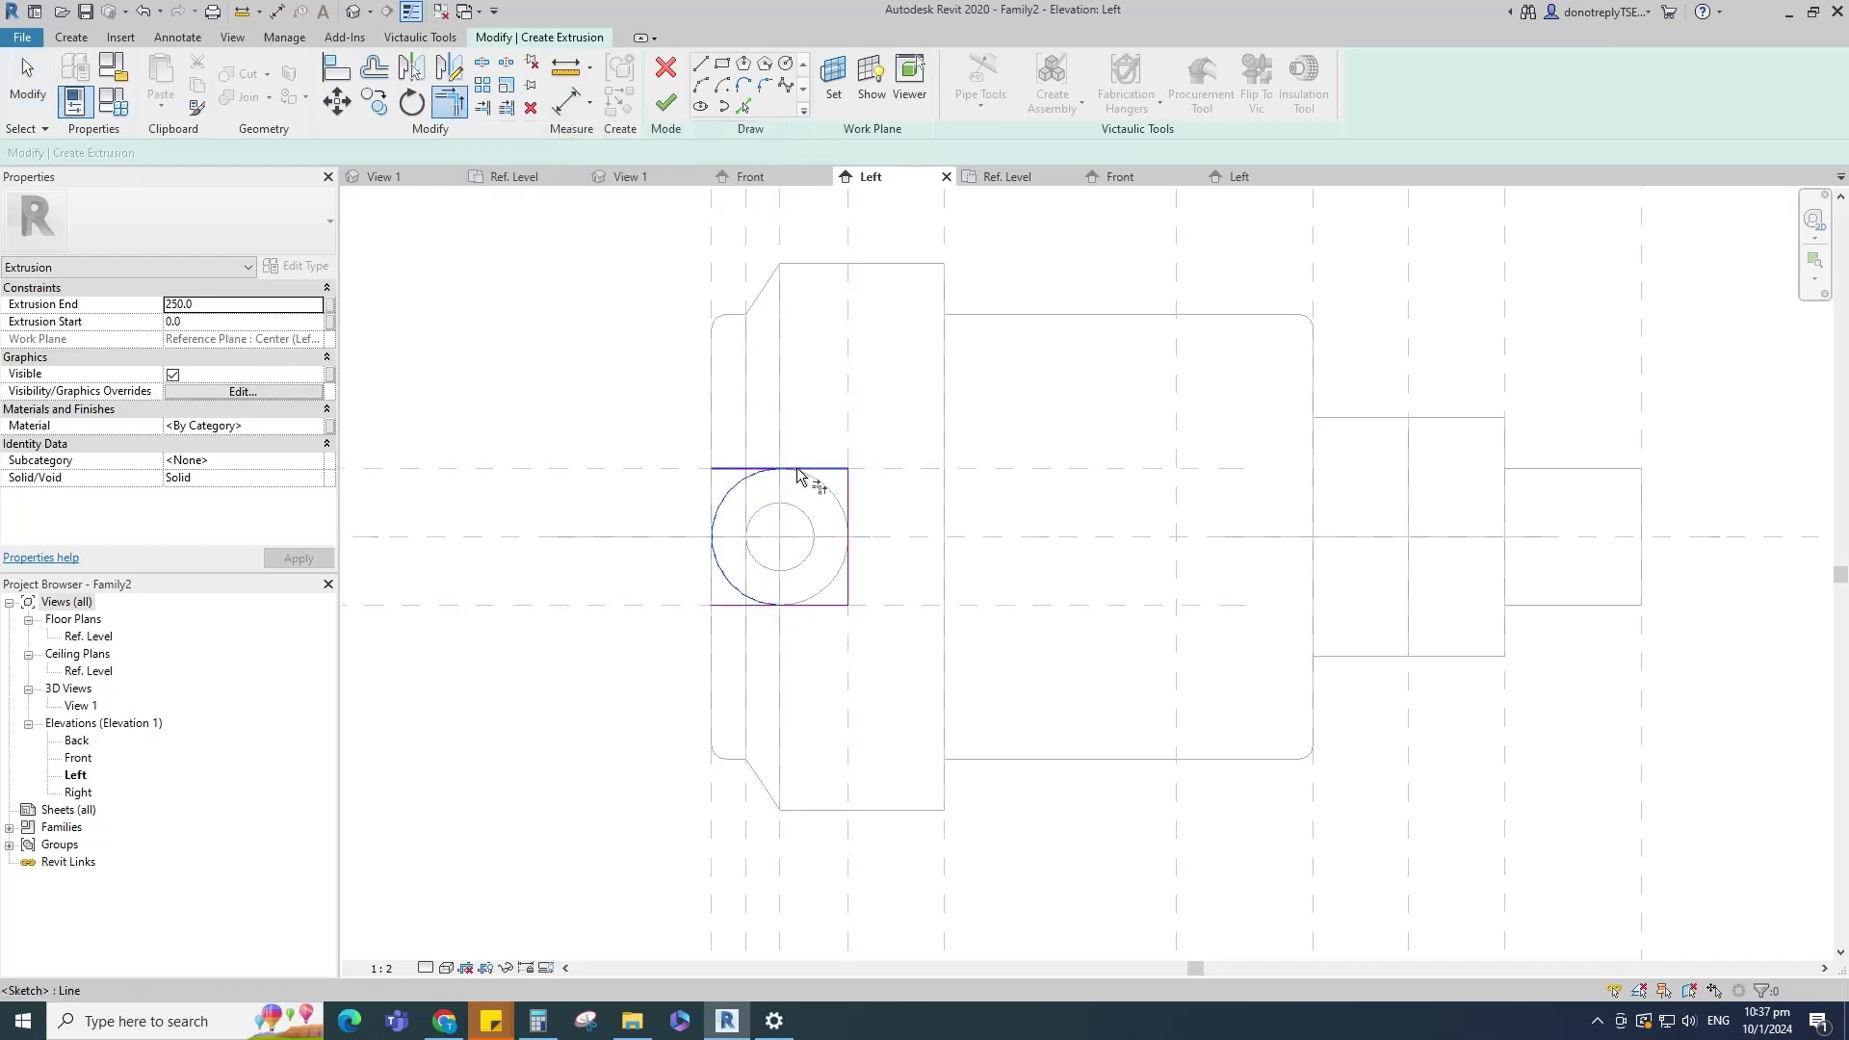
Step: Align the profile's upper edge with the upper horizontal reference plane and finish the extrusion
key("a")
key("l")
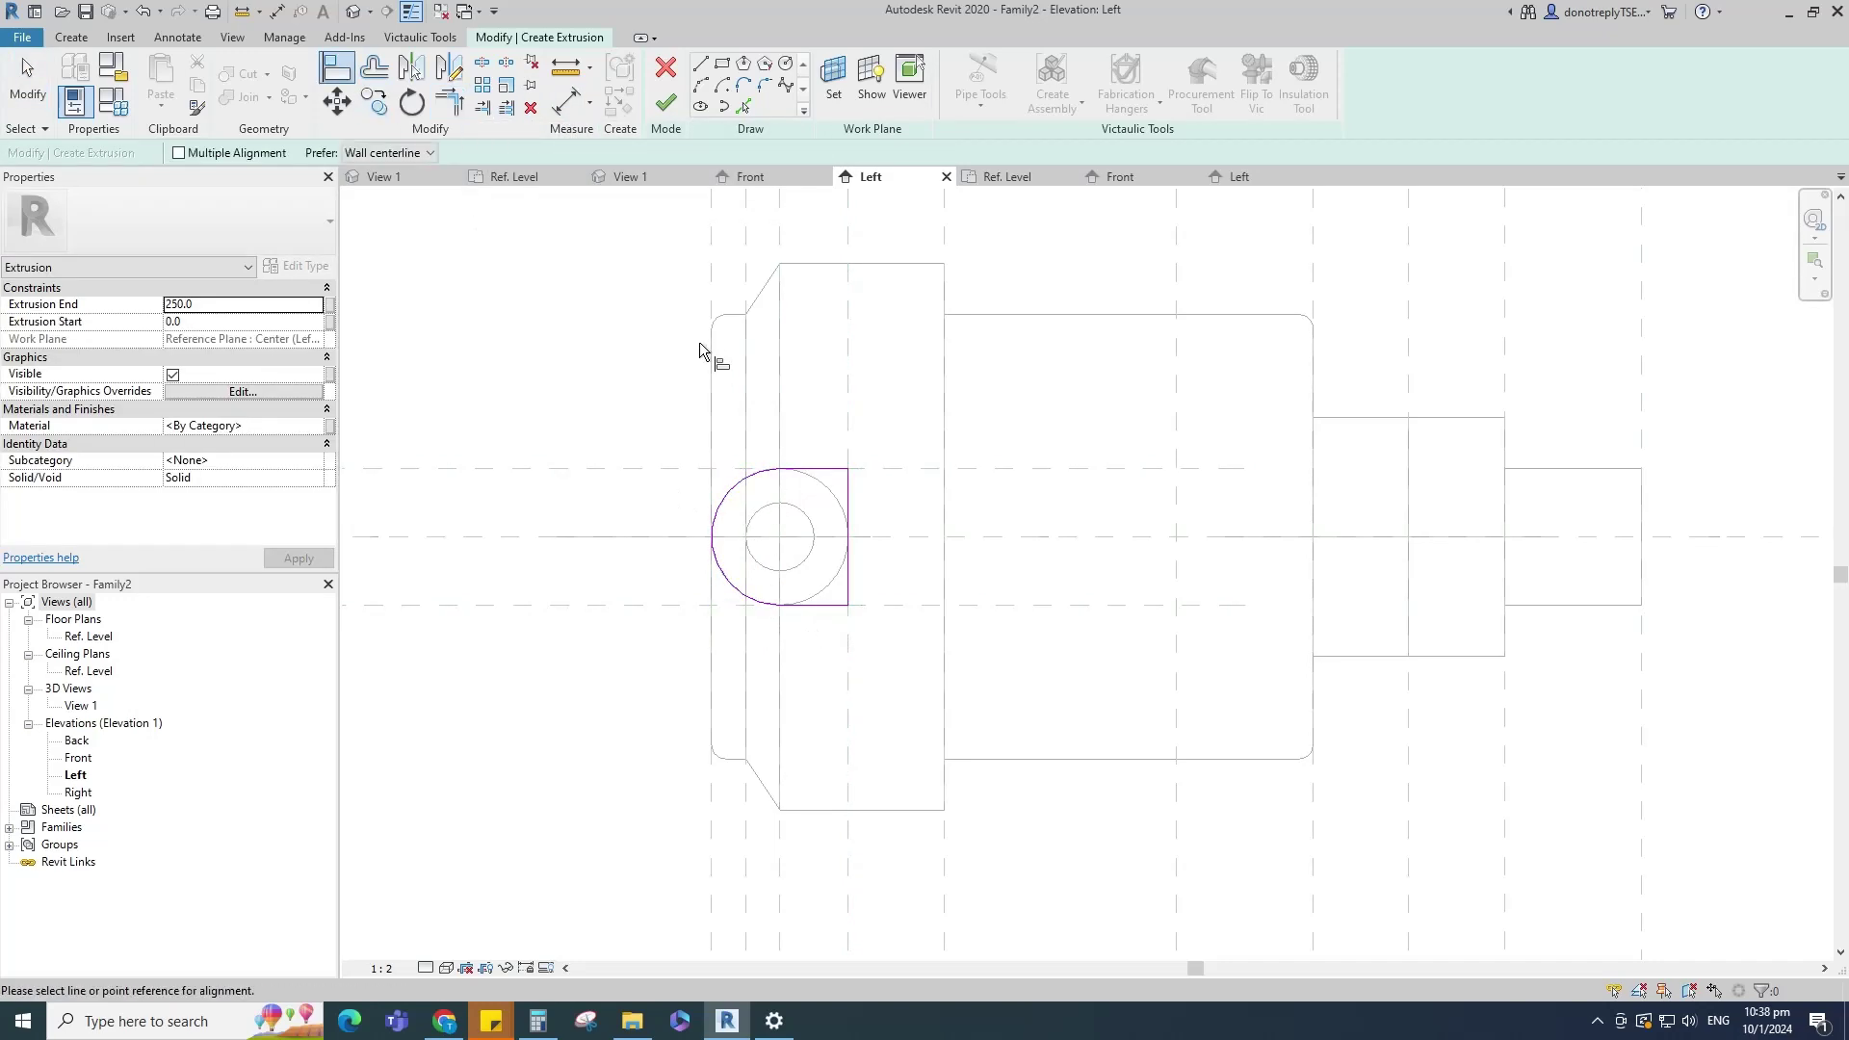
left_click(701, 539)
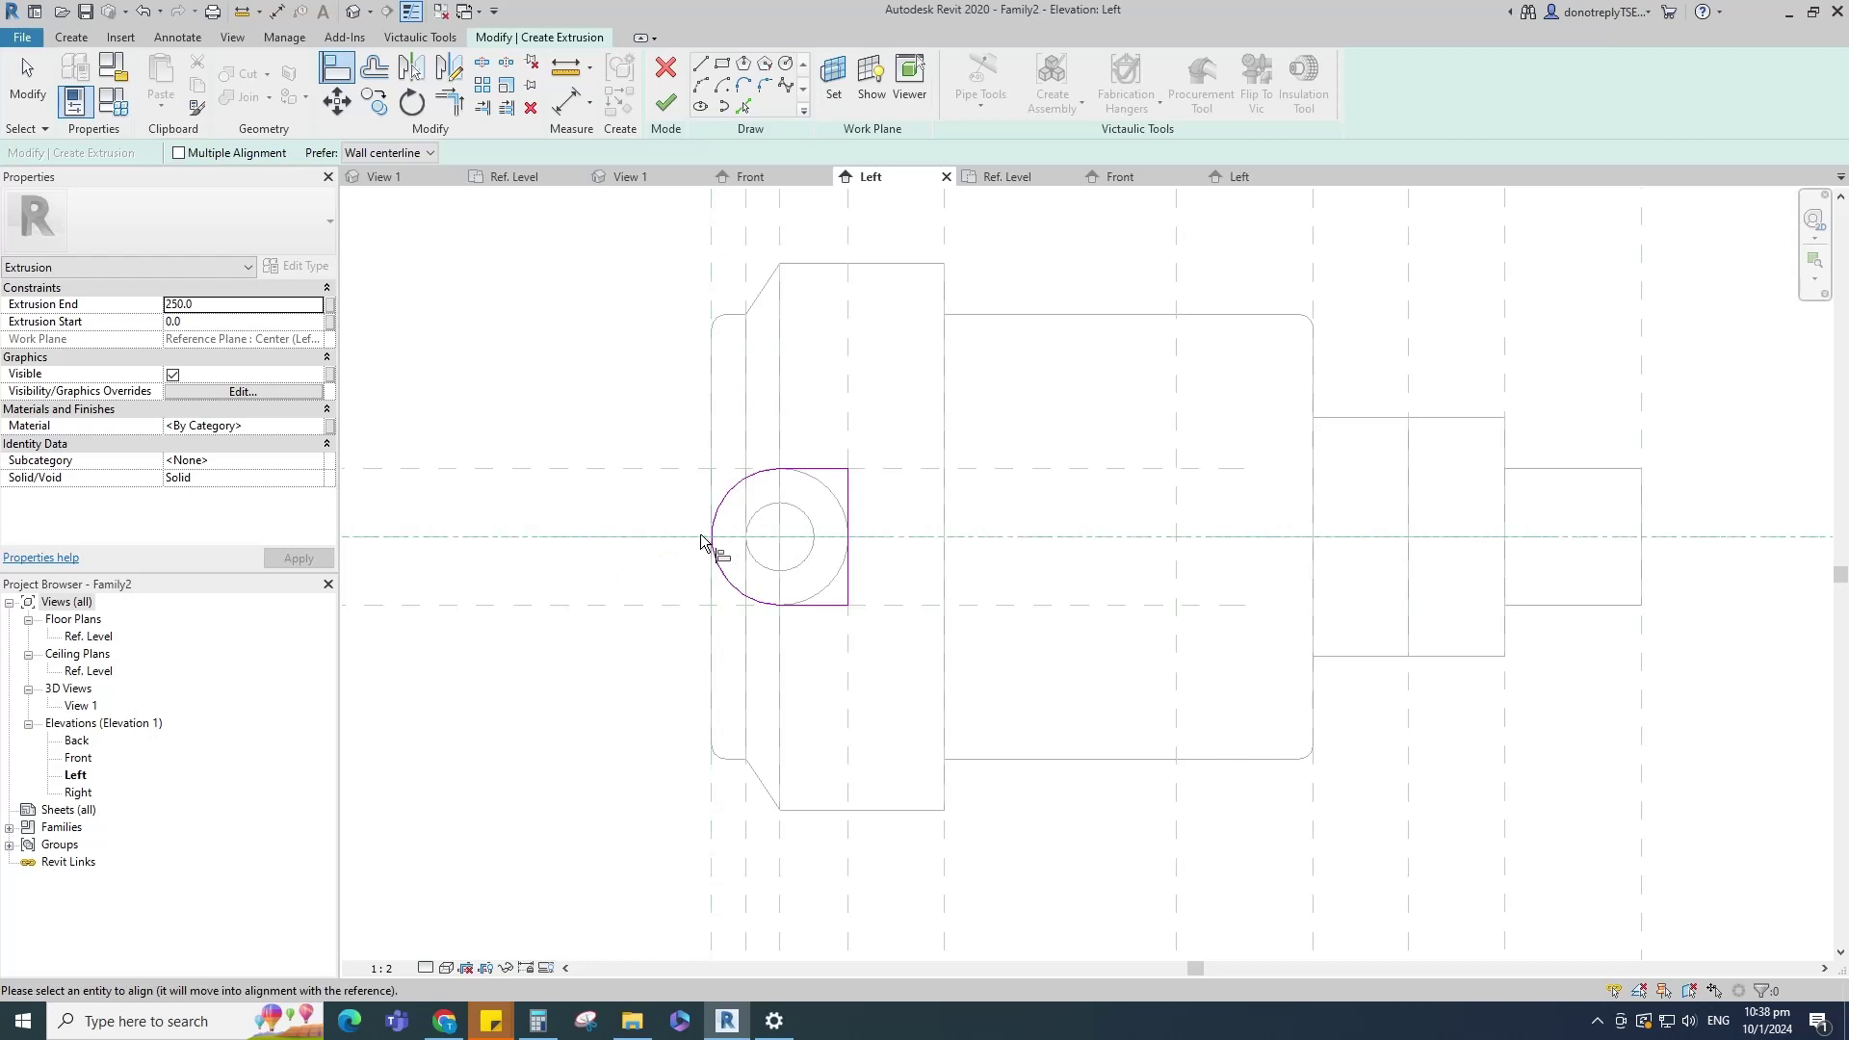
left_click(879, 471)
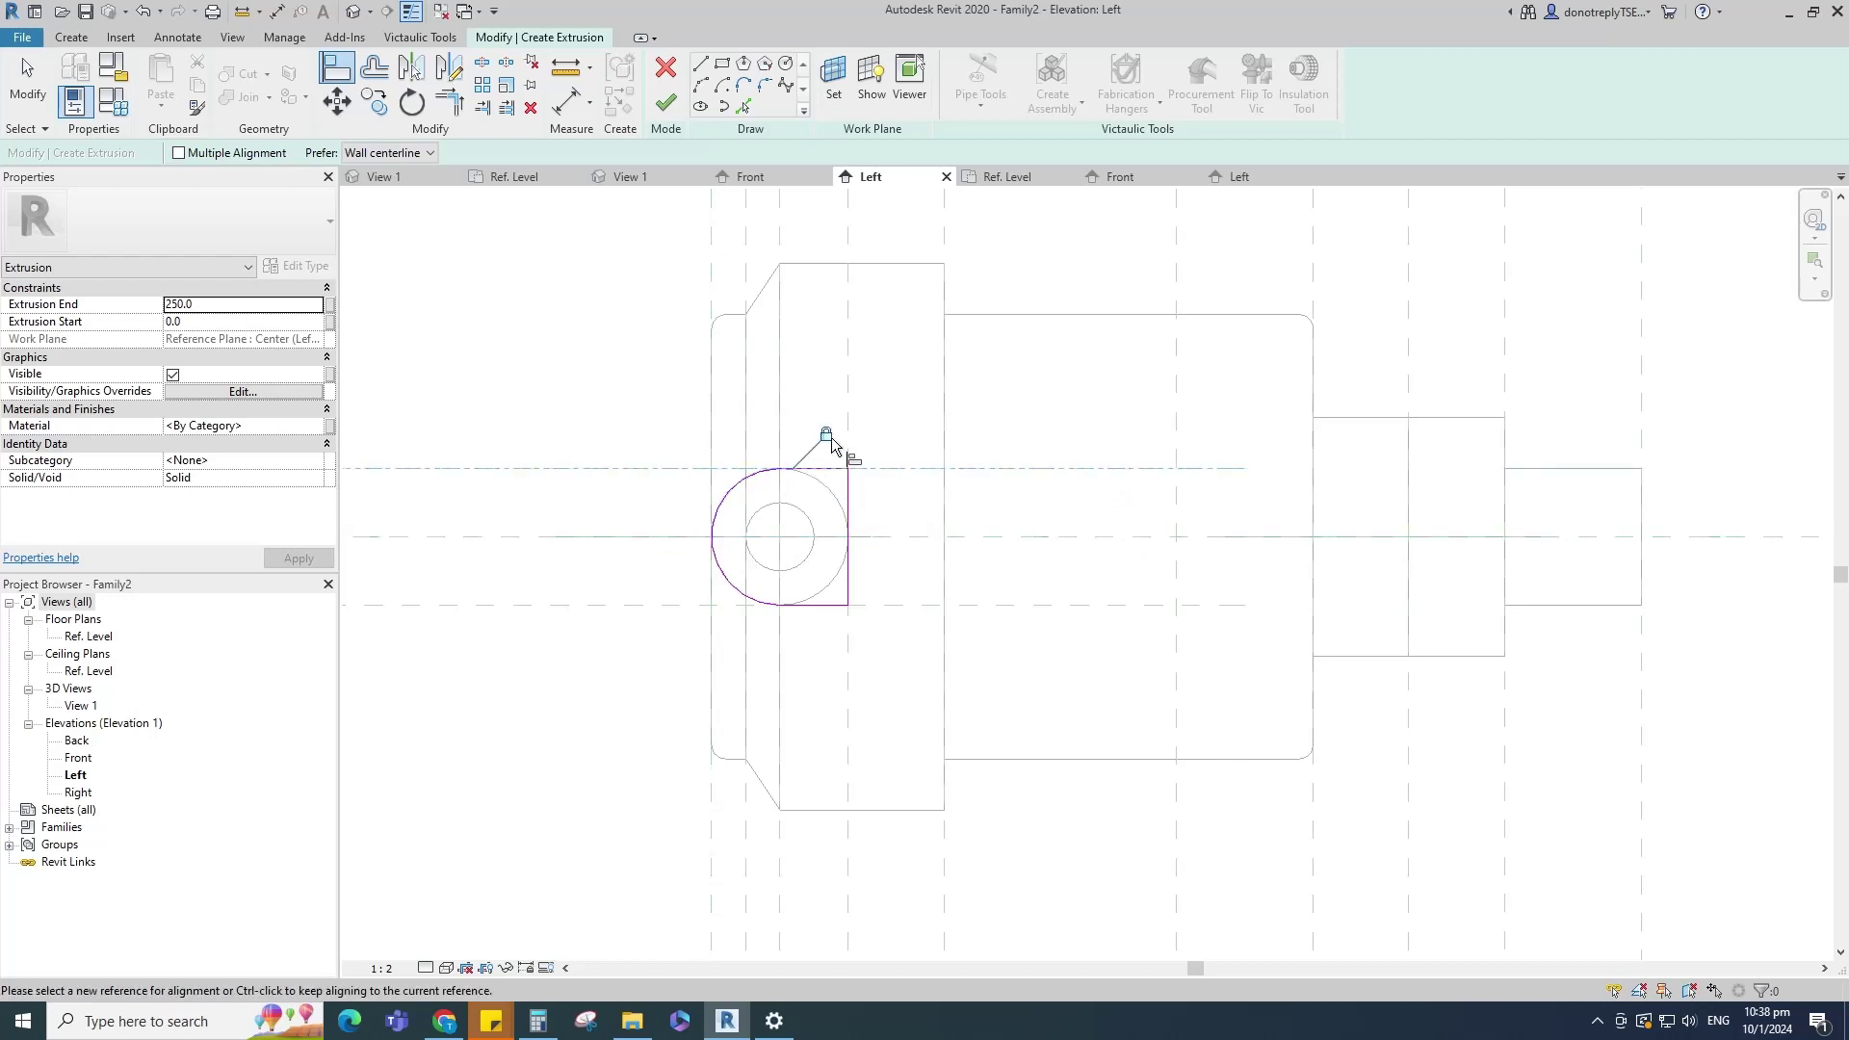
scroll(853, 578, "down", 2)
left_click(666, 102)
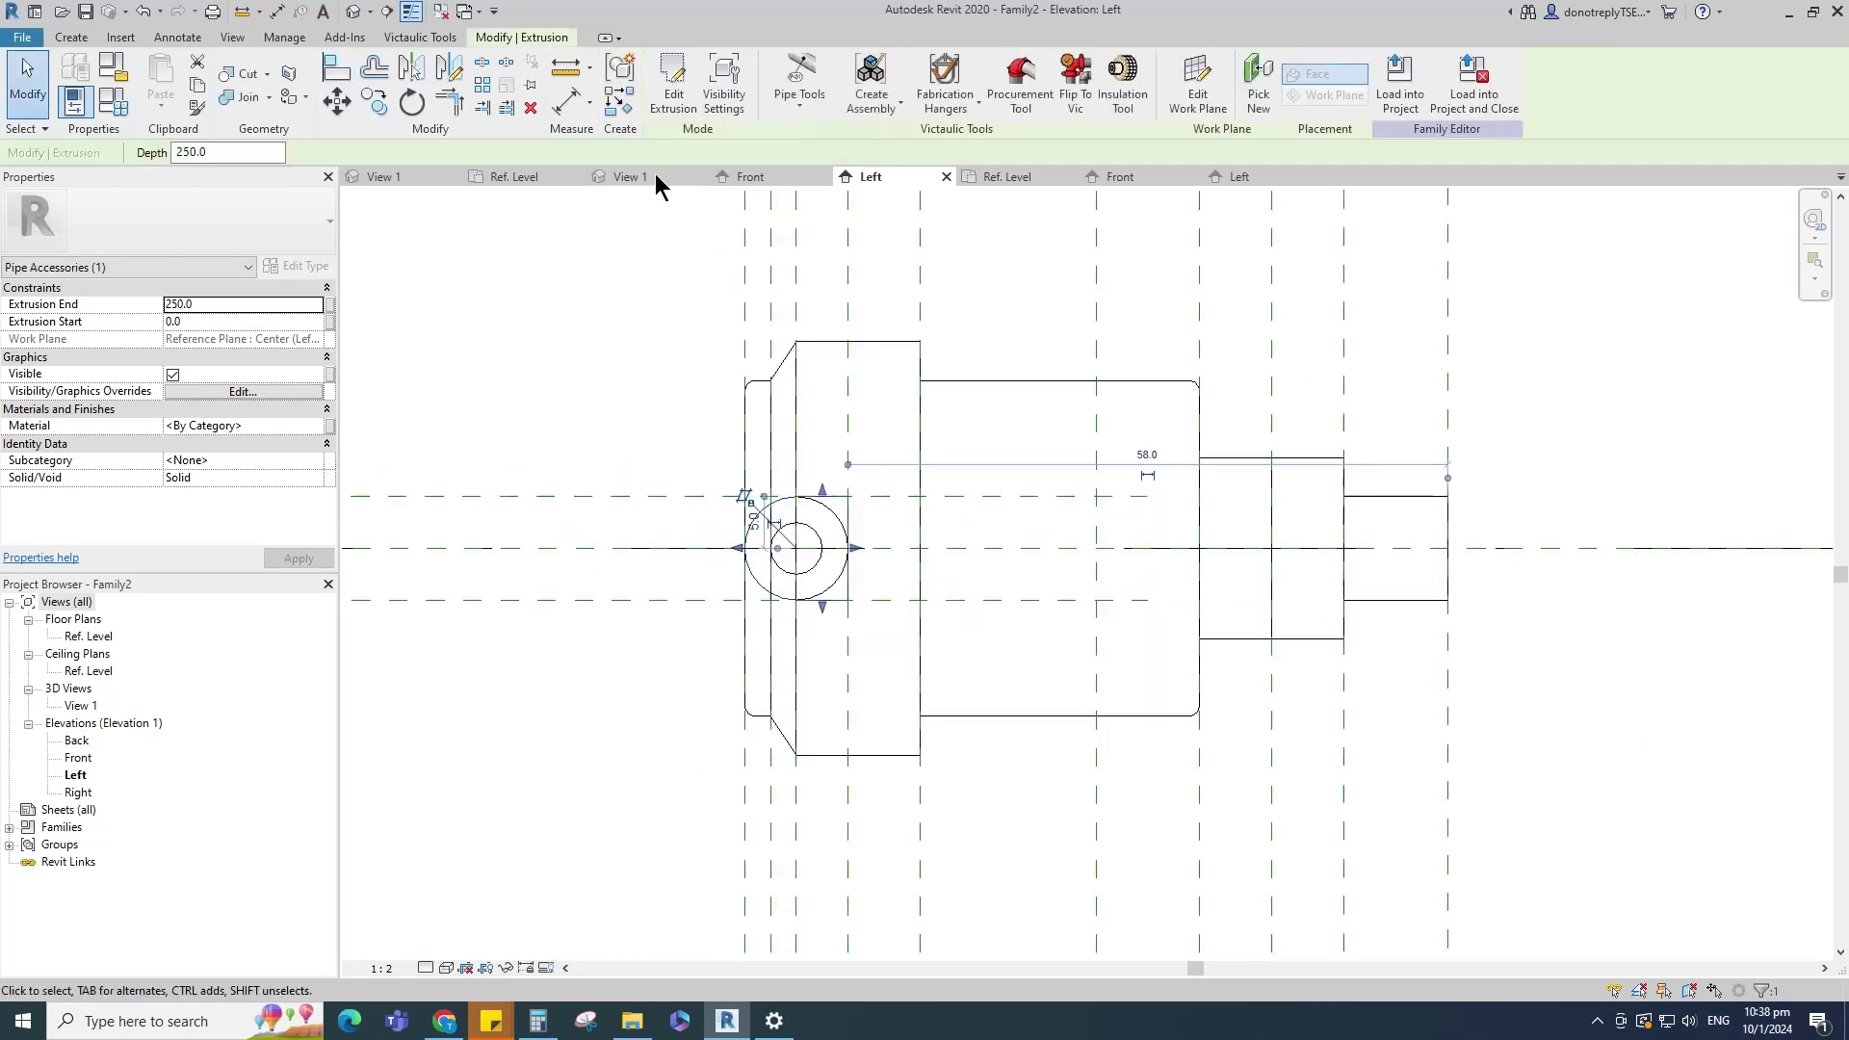
Step: In the Ref. Level plan, align the new extrusion's far end with the middle vertical reference plane between the body and the knob's head
left_click(1011, 178)
left_click(972, 628)
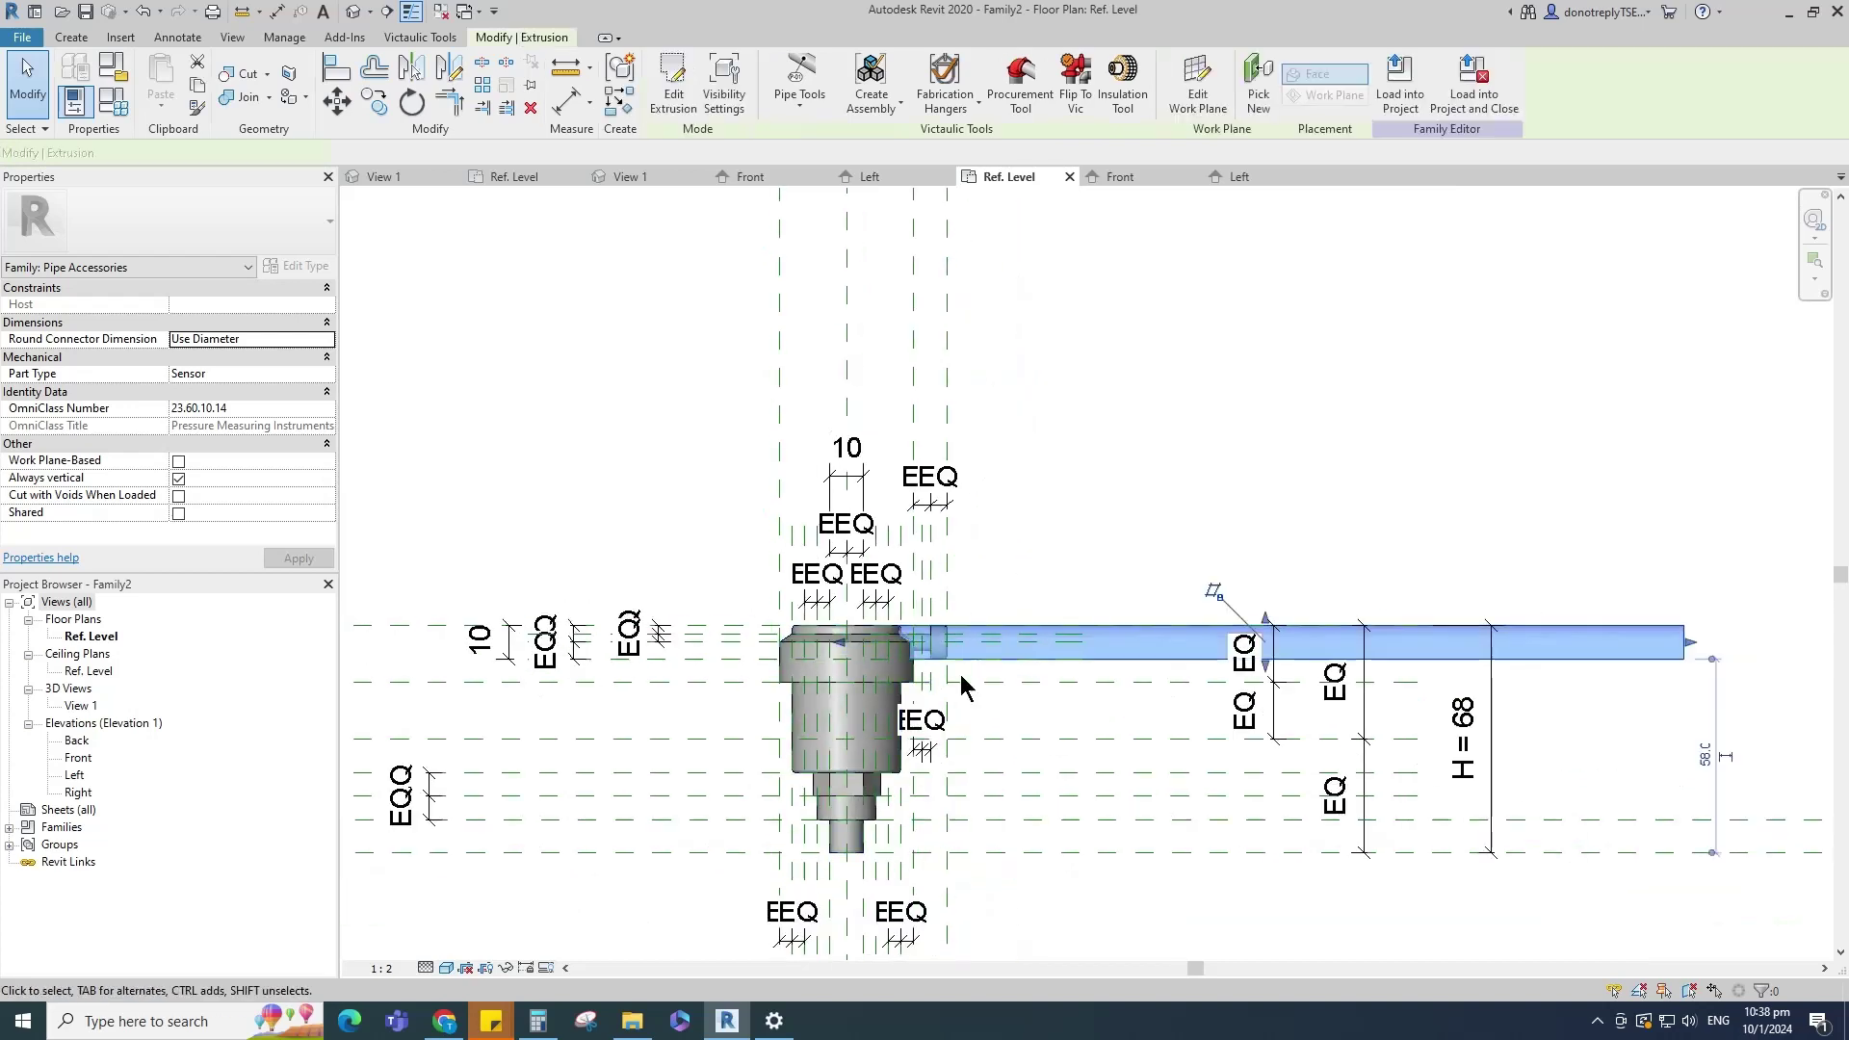
scroll(992, 645, "up", 2)
scroll(729, 633, "down", 1)
left_click(335, 73)
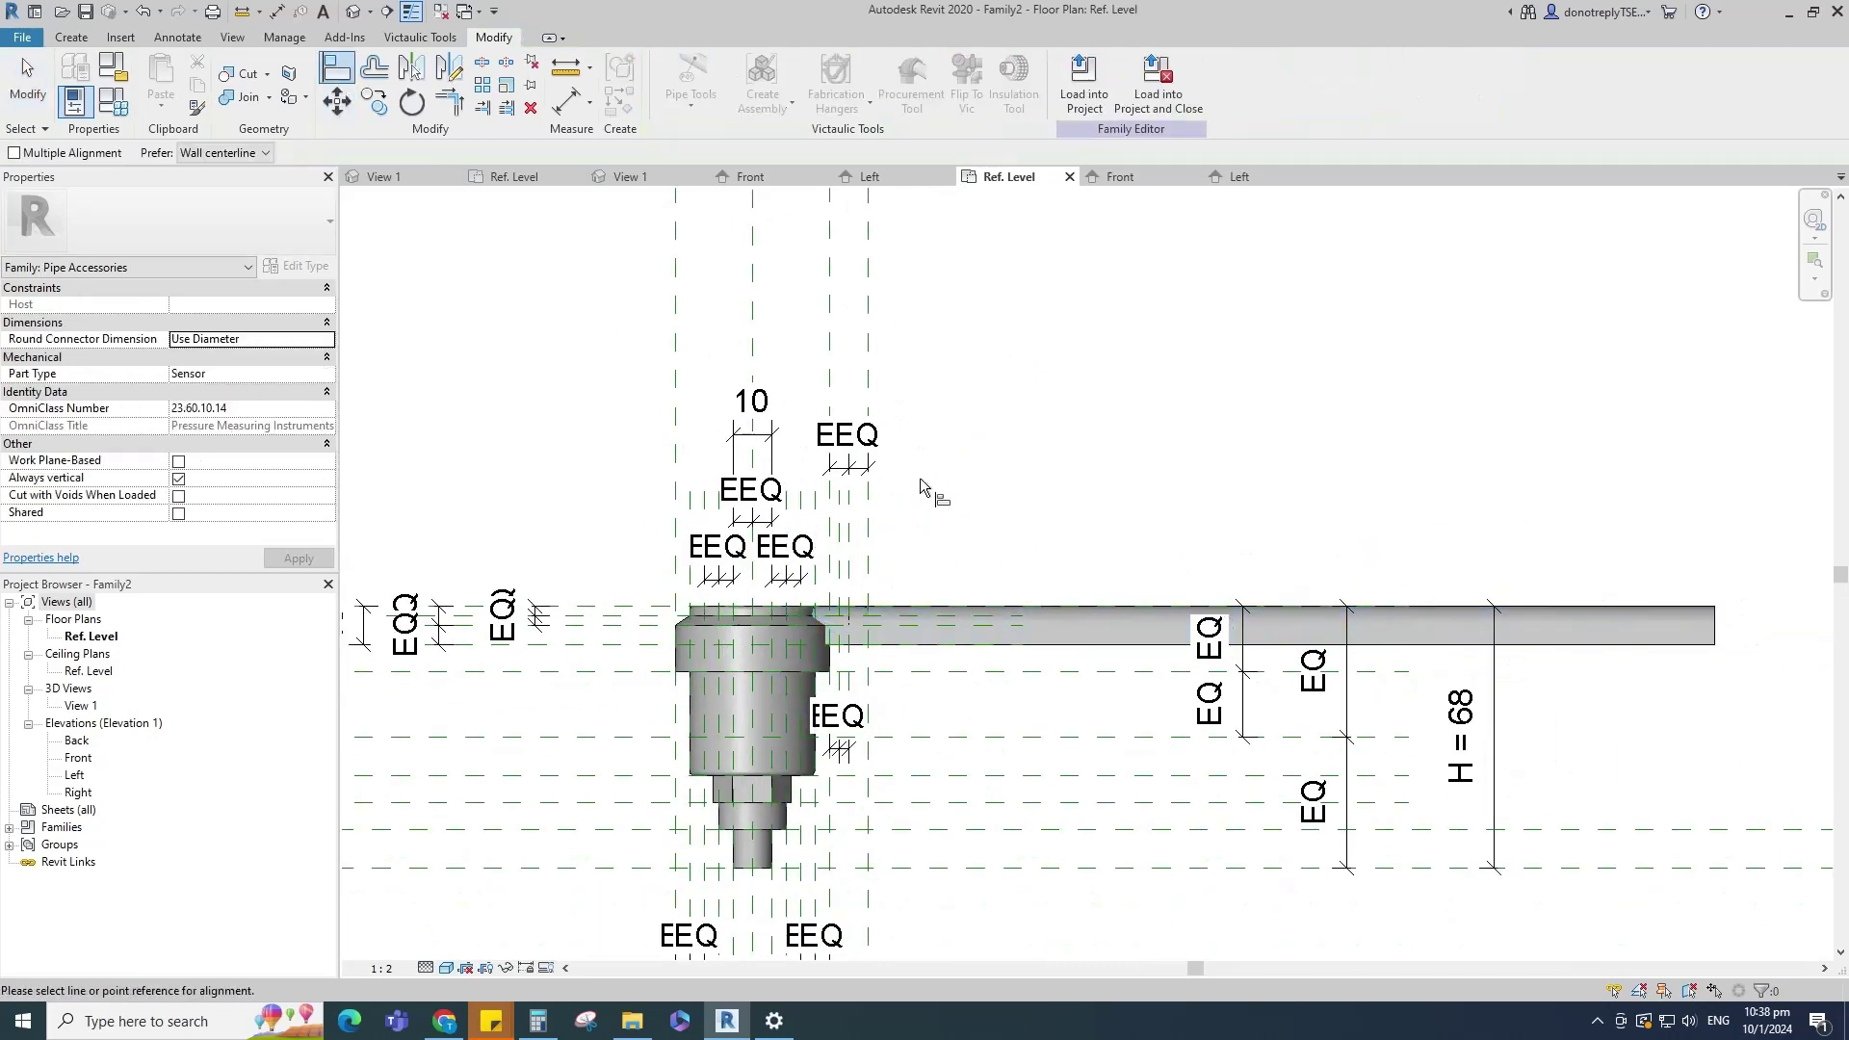
scroll(891, 662, "up", 1)
scroll(752, 549, "down", 3)
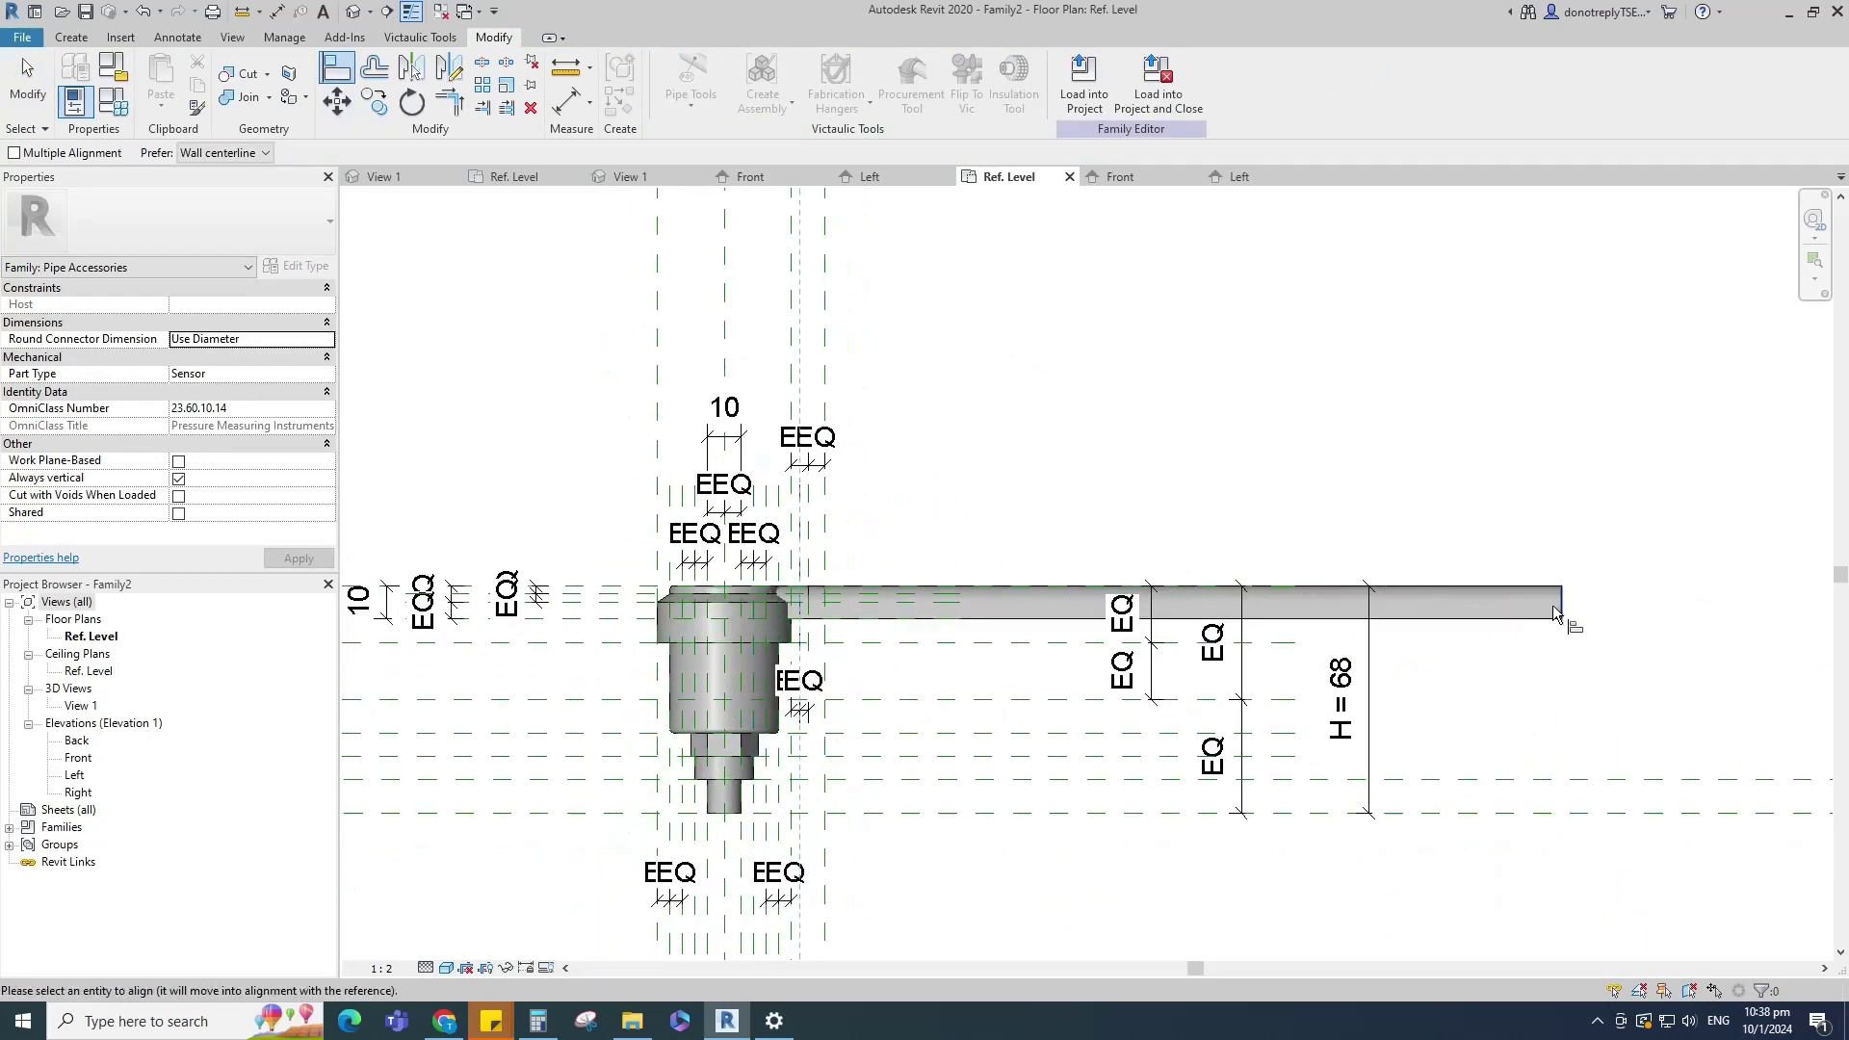
left_click(1558, 607)
scroll(838, 637, "up", 2)
key("Escape")
key("Escape")
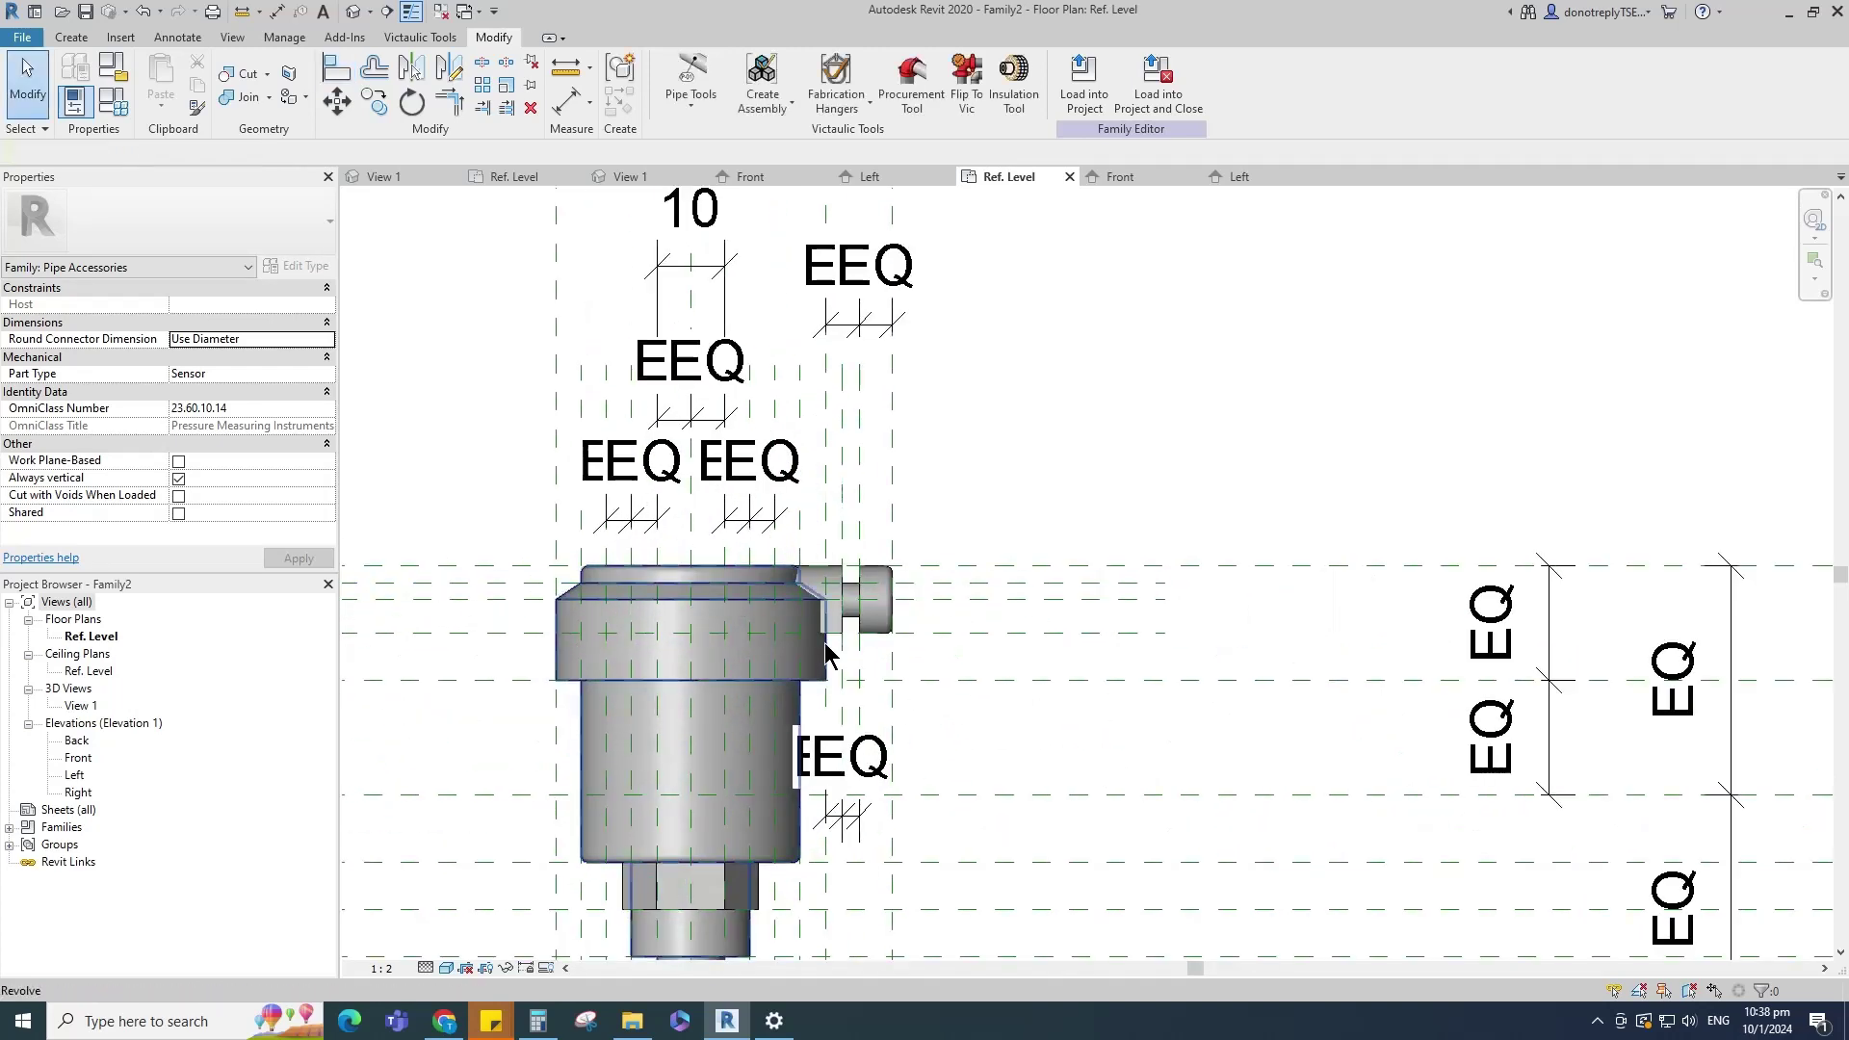
Step: Associate the new knob-bracket extrusion's material with the Material family parameter
scroll(834, 648, "up", 1)
scroll(1153, 466, "down", 1)
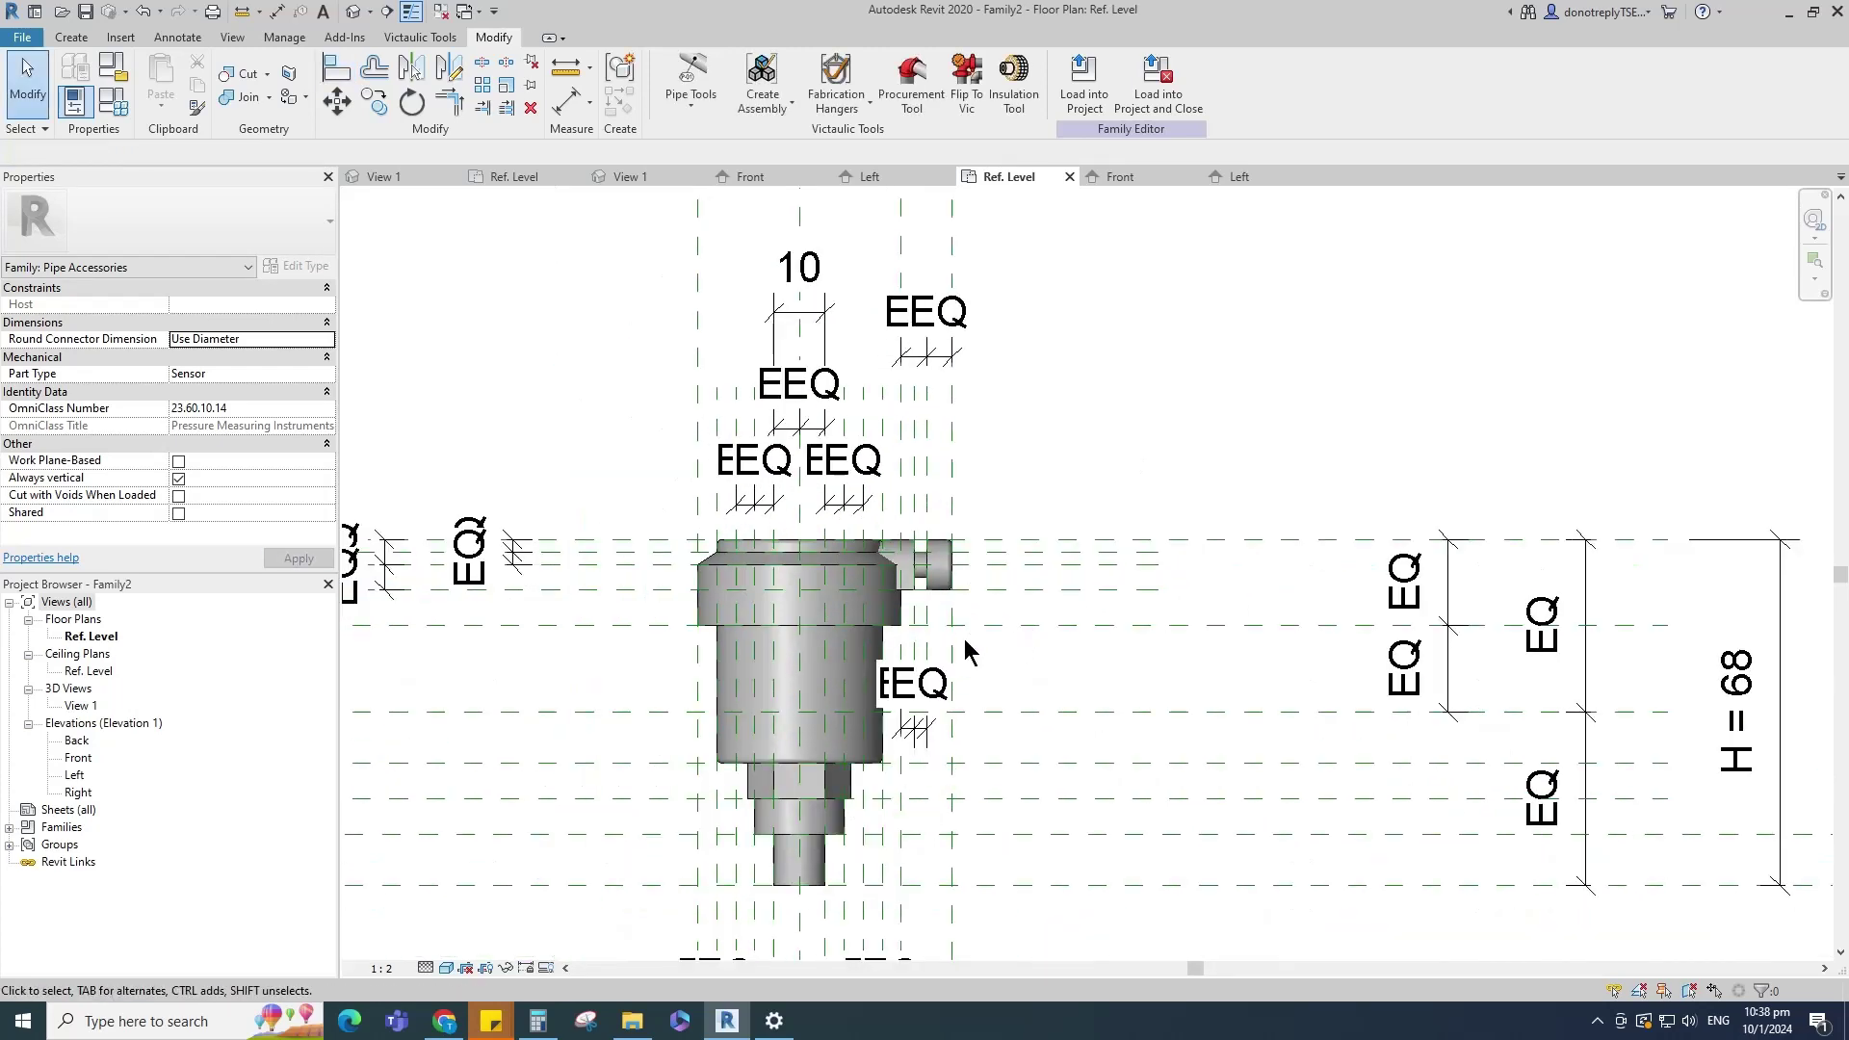
left_click(915, 584)
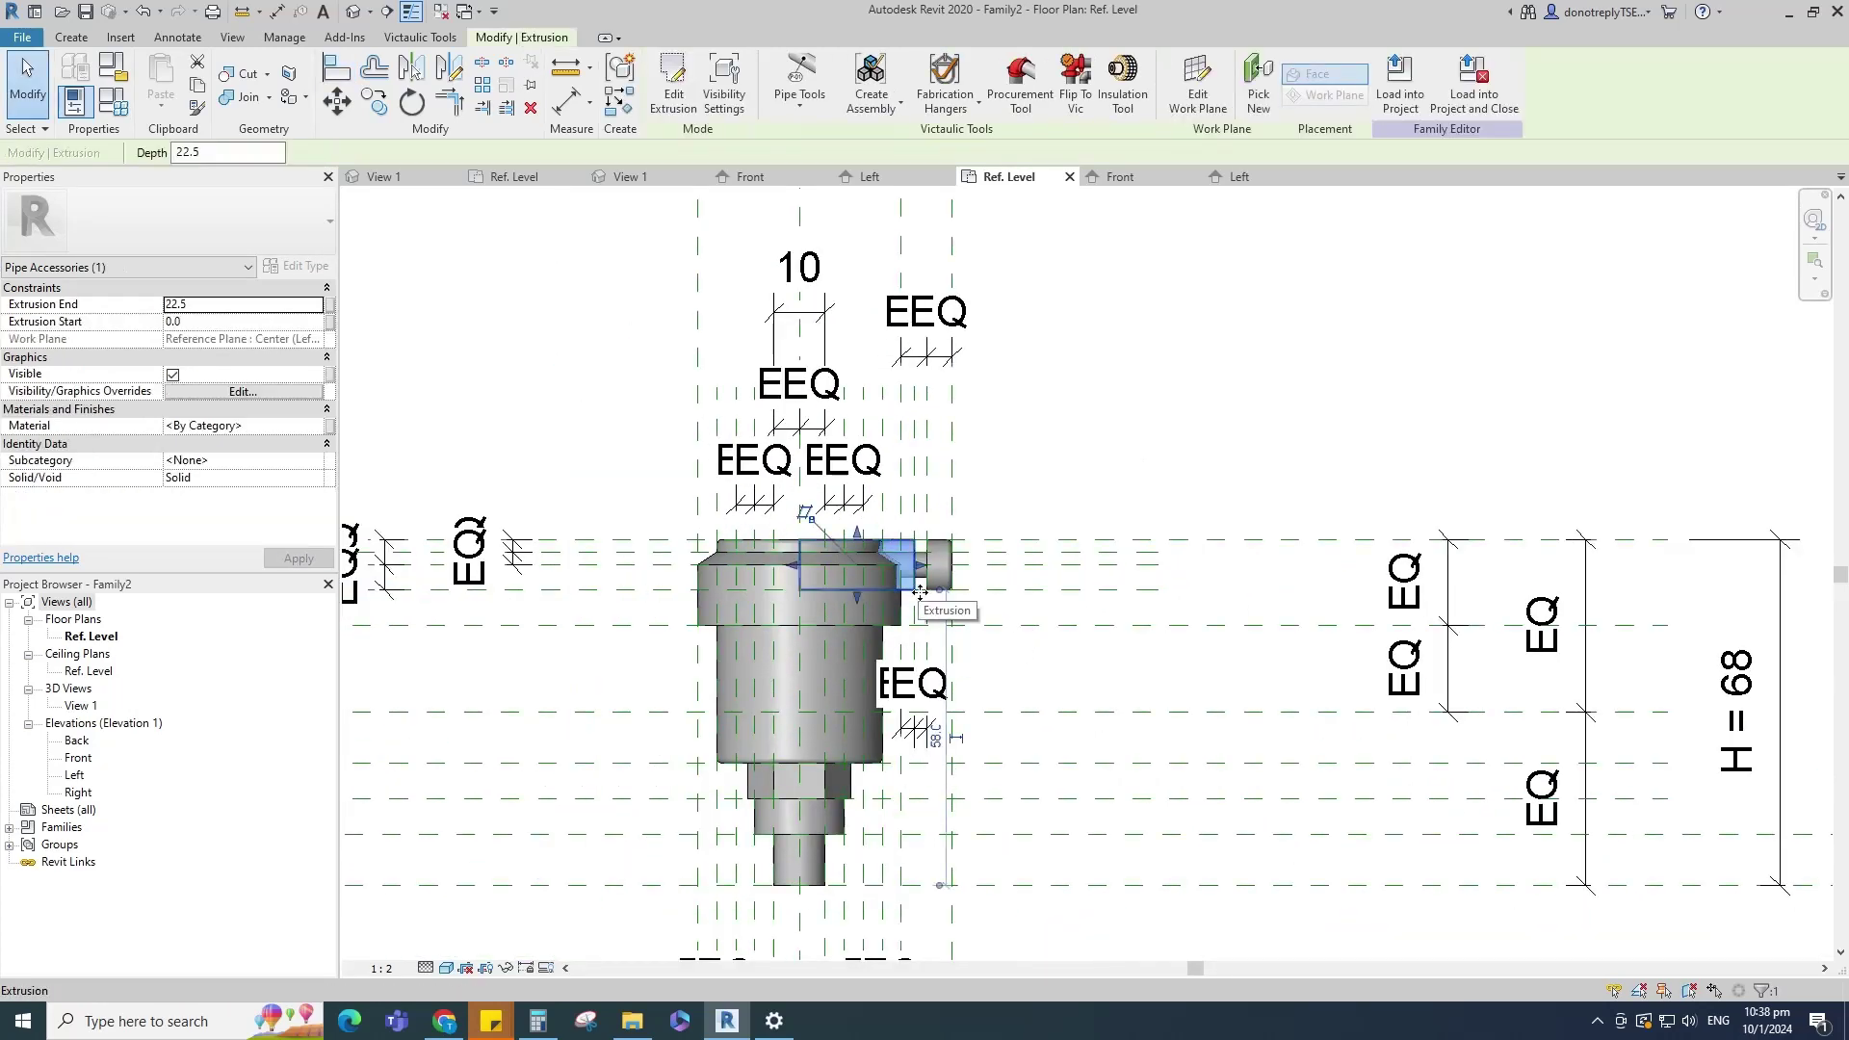
left_click(330, 425)
left_click(679, 496)
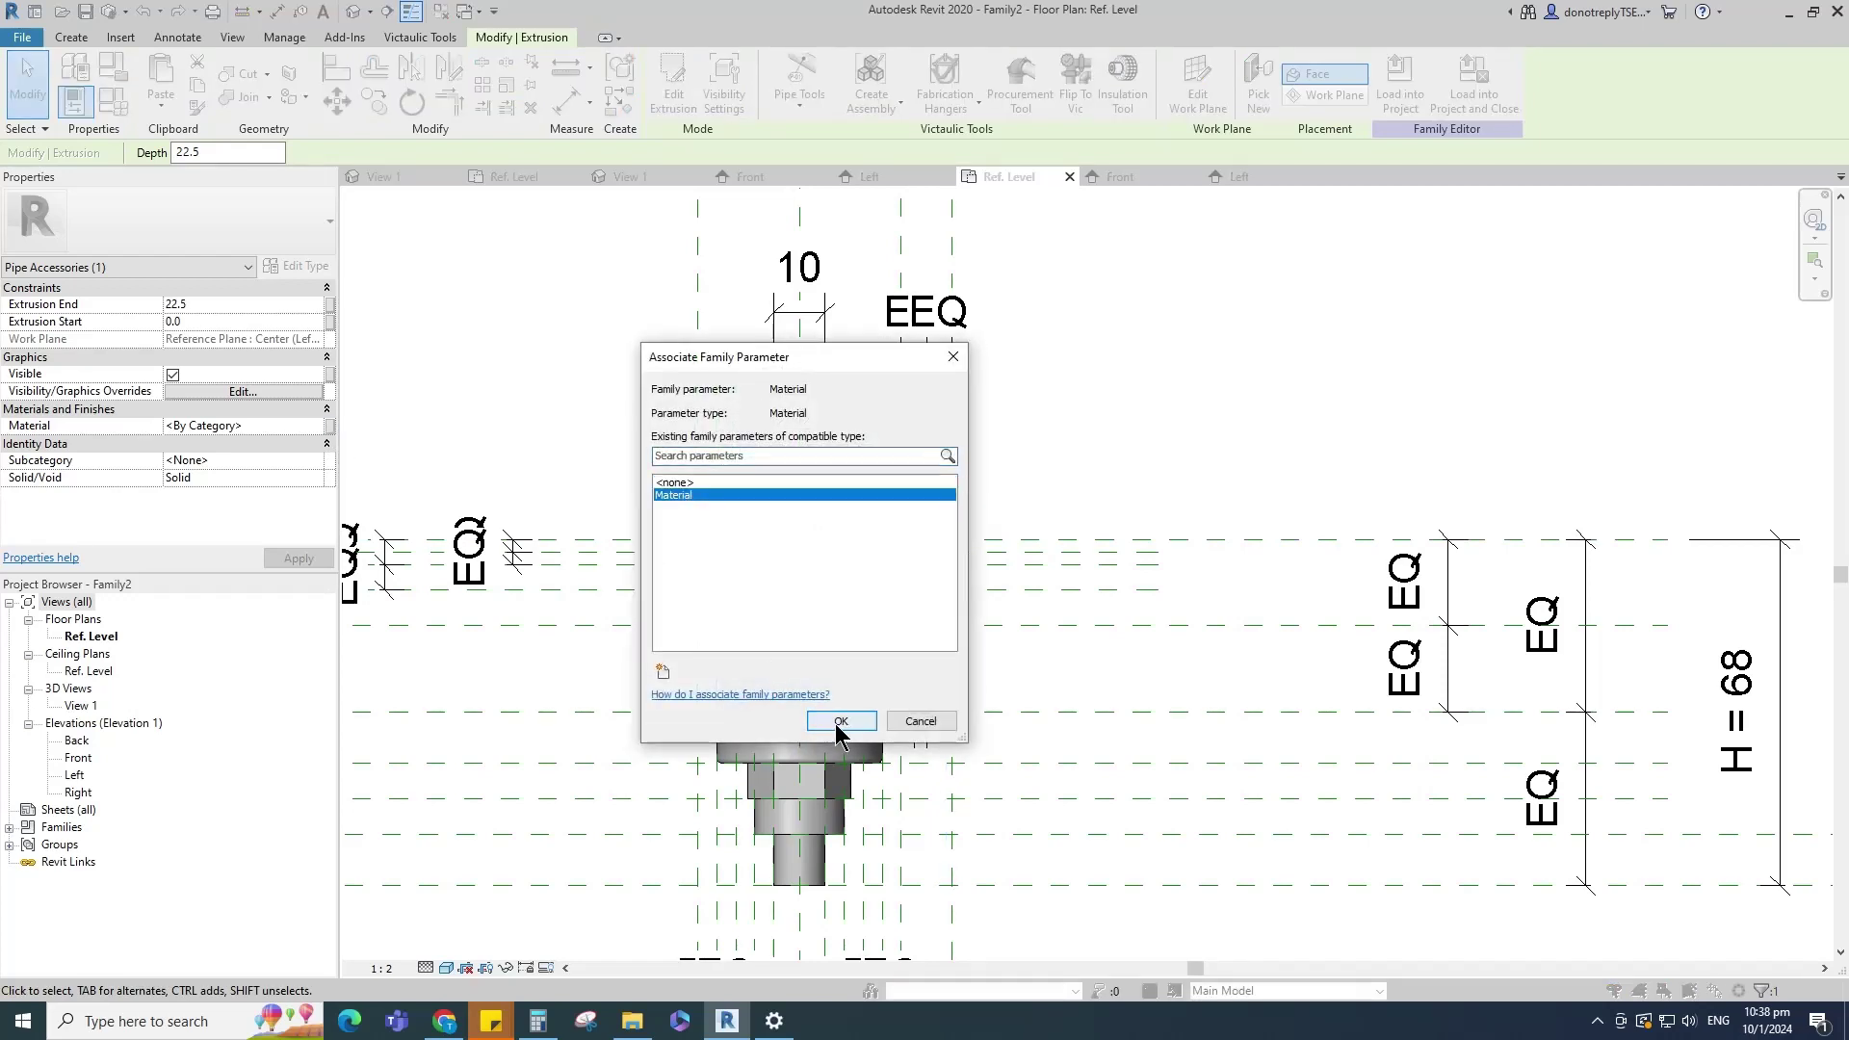
left_click(838, 721)
key("Escape")
Step: Join the bracket extrusion's geometry with the side knob and with the revolved body
scroll(848, 818, "up", 2)
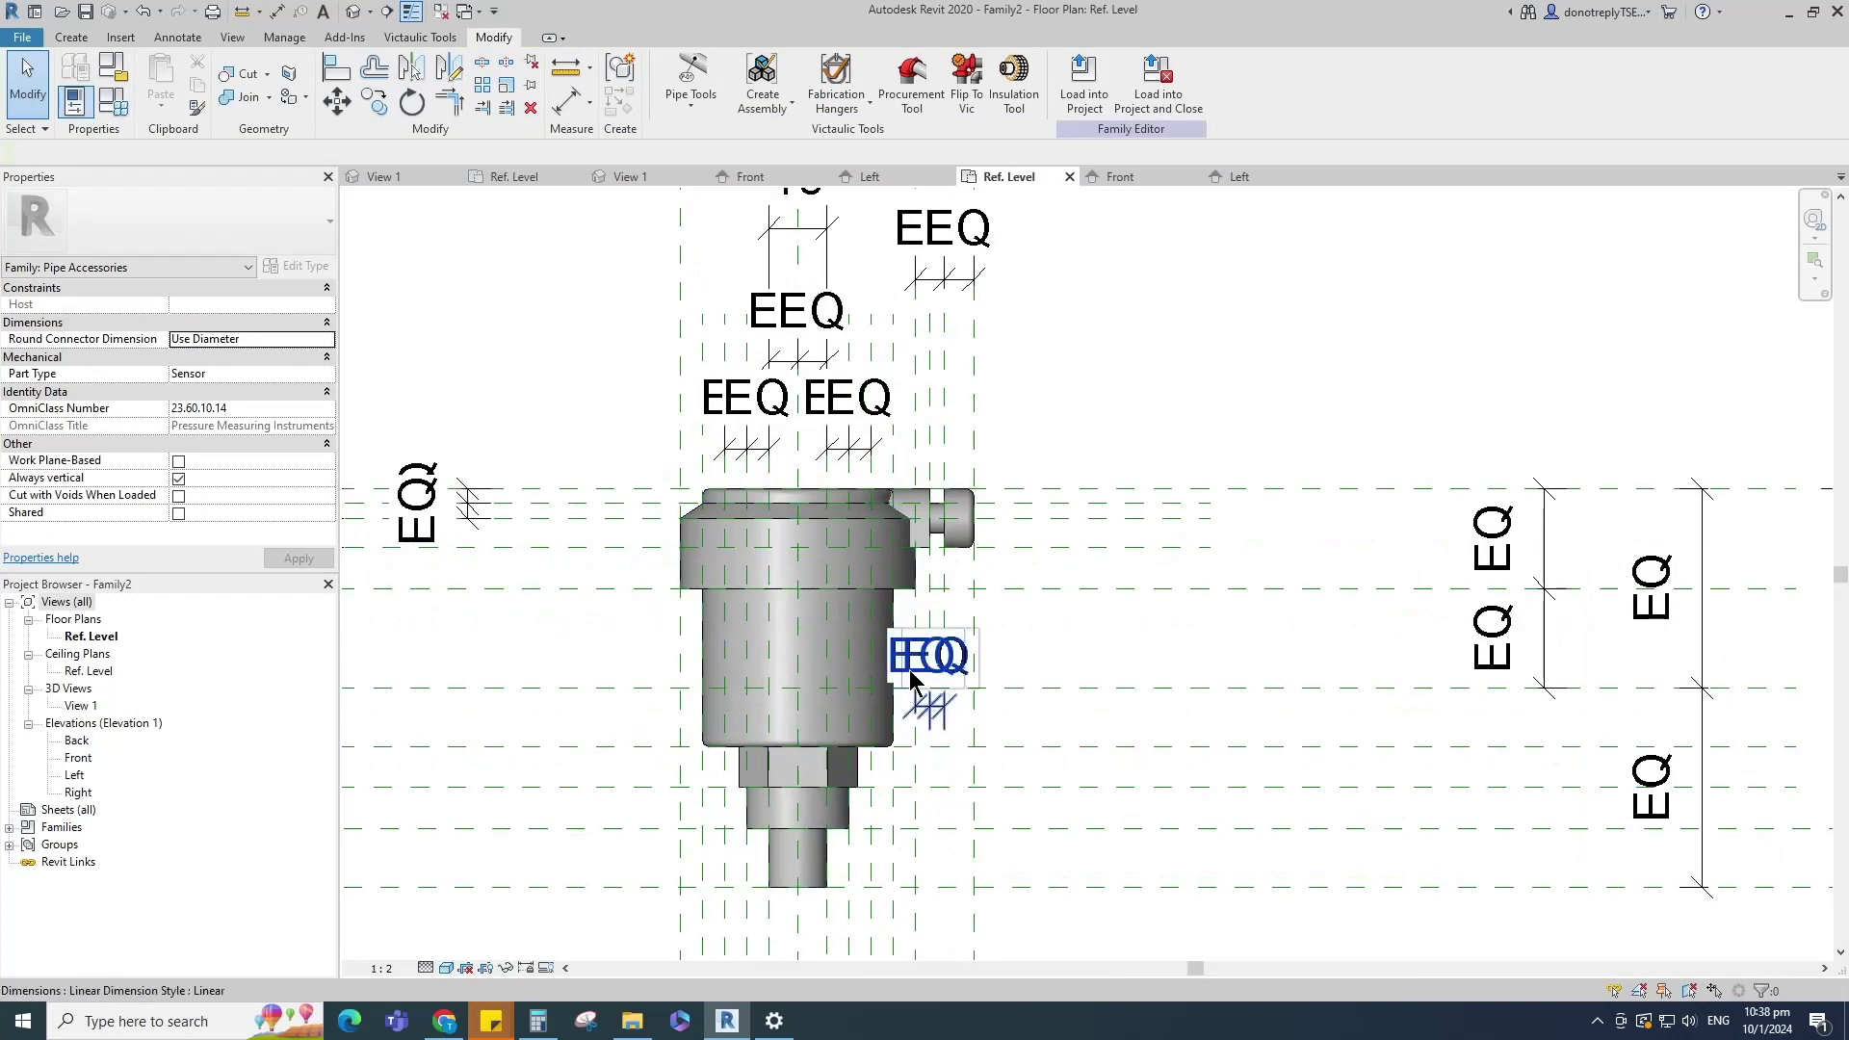
left_click(248, 97)
scroll(929, 578, "up", 3)
left_click(953, 510)
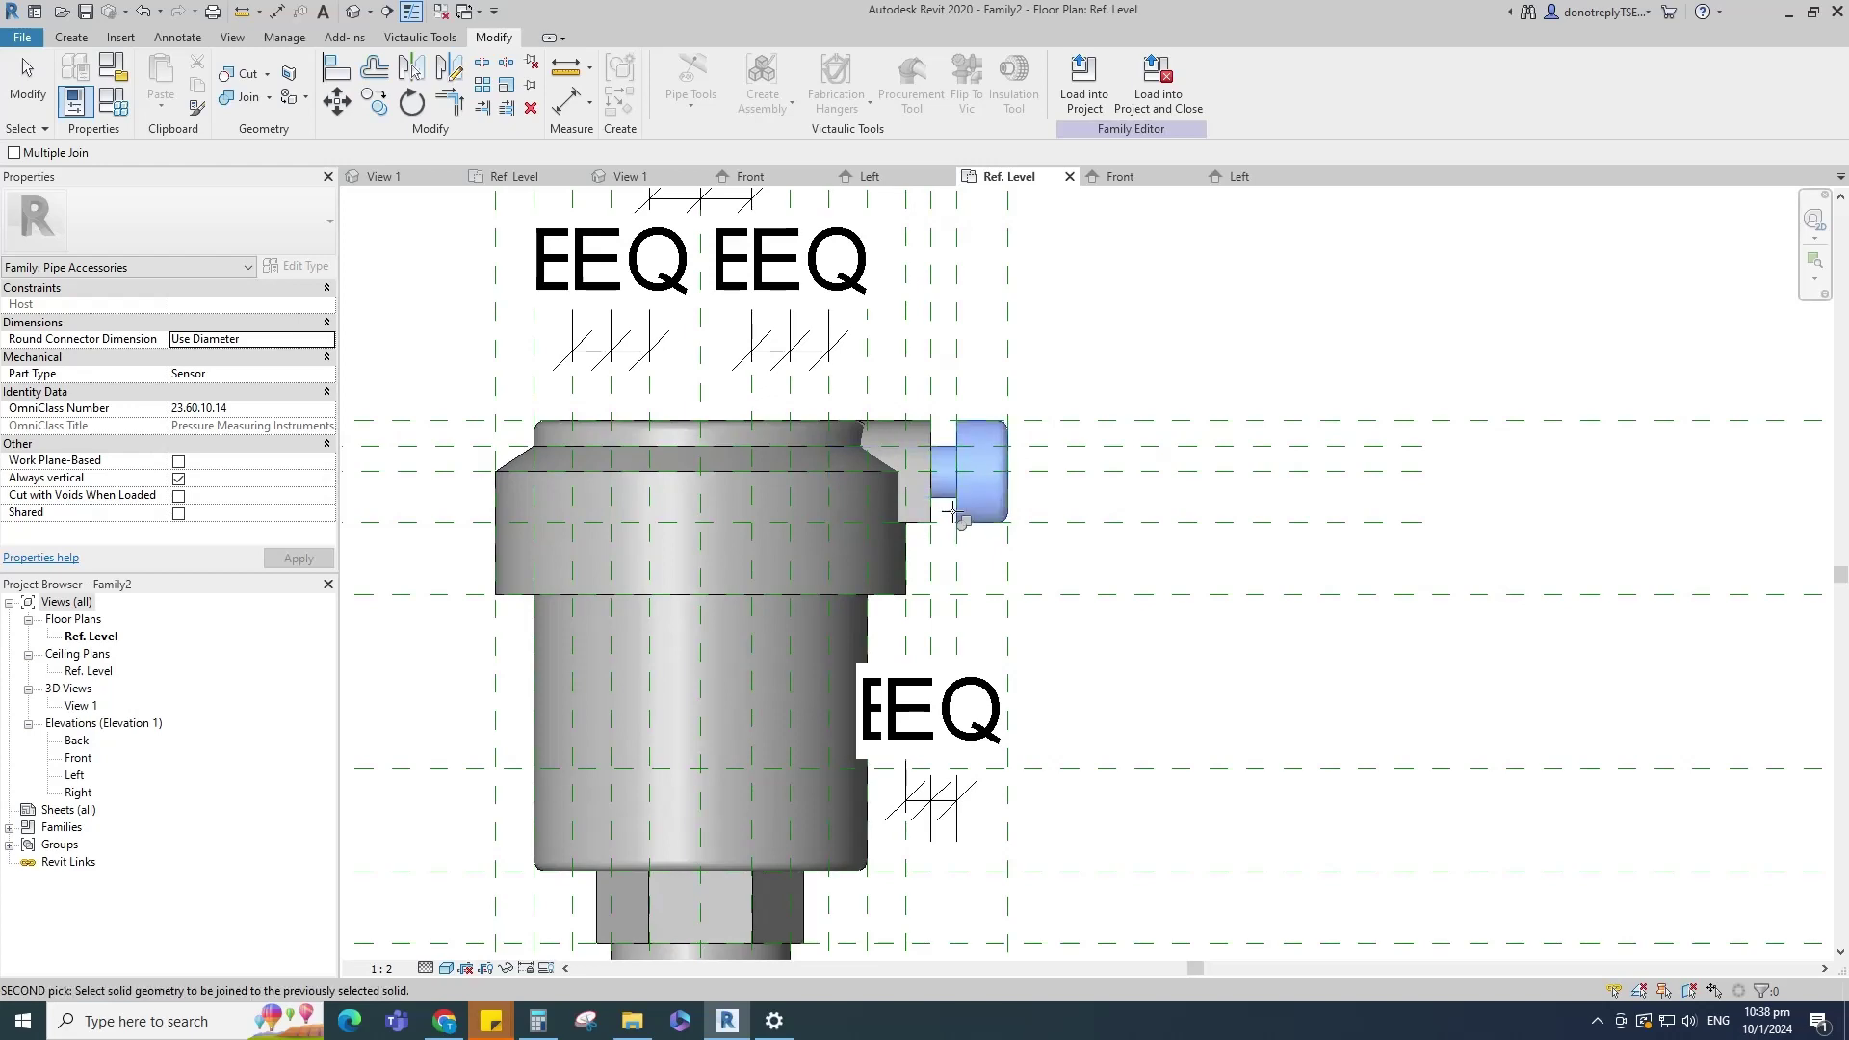
left_click(930, 513)
left_click(932, 520)
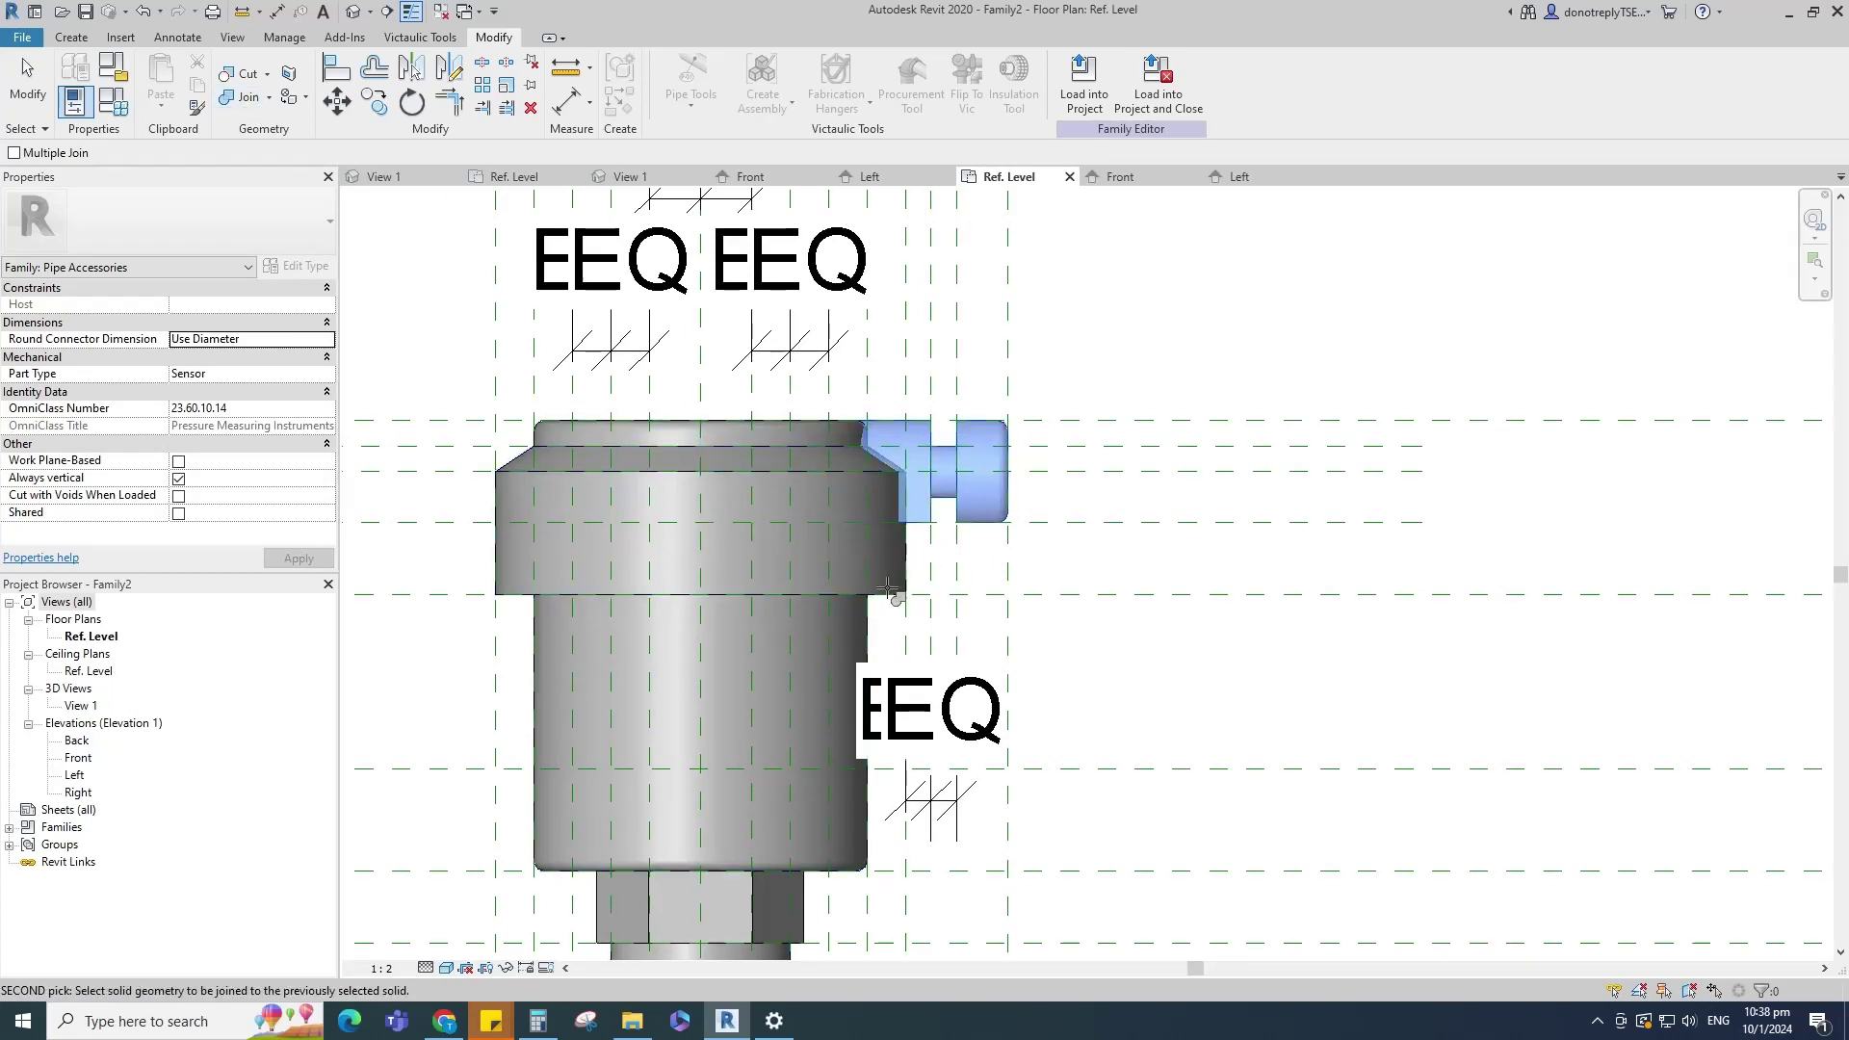
left_click(905, 569)
scroll(925, 570, "down", 4)
scroll(866, 819, "up", 2)
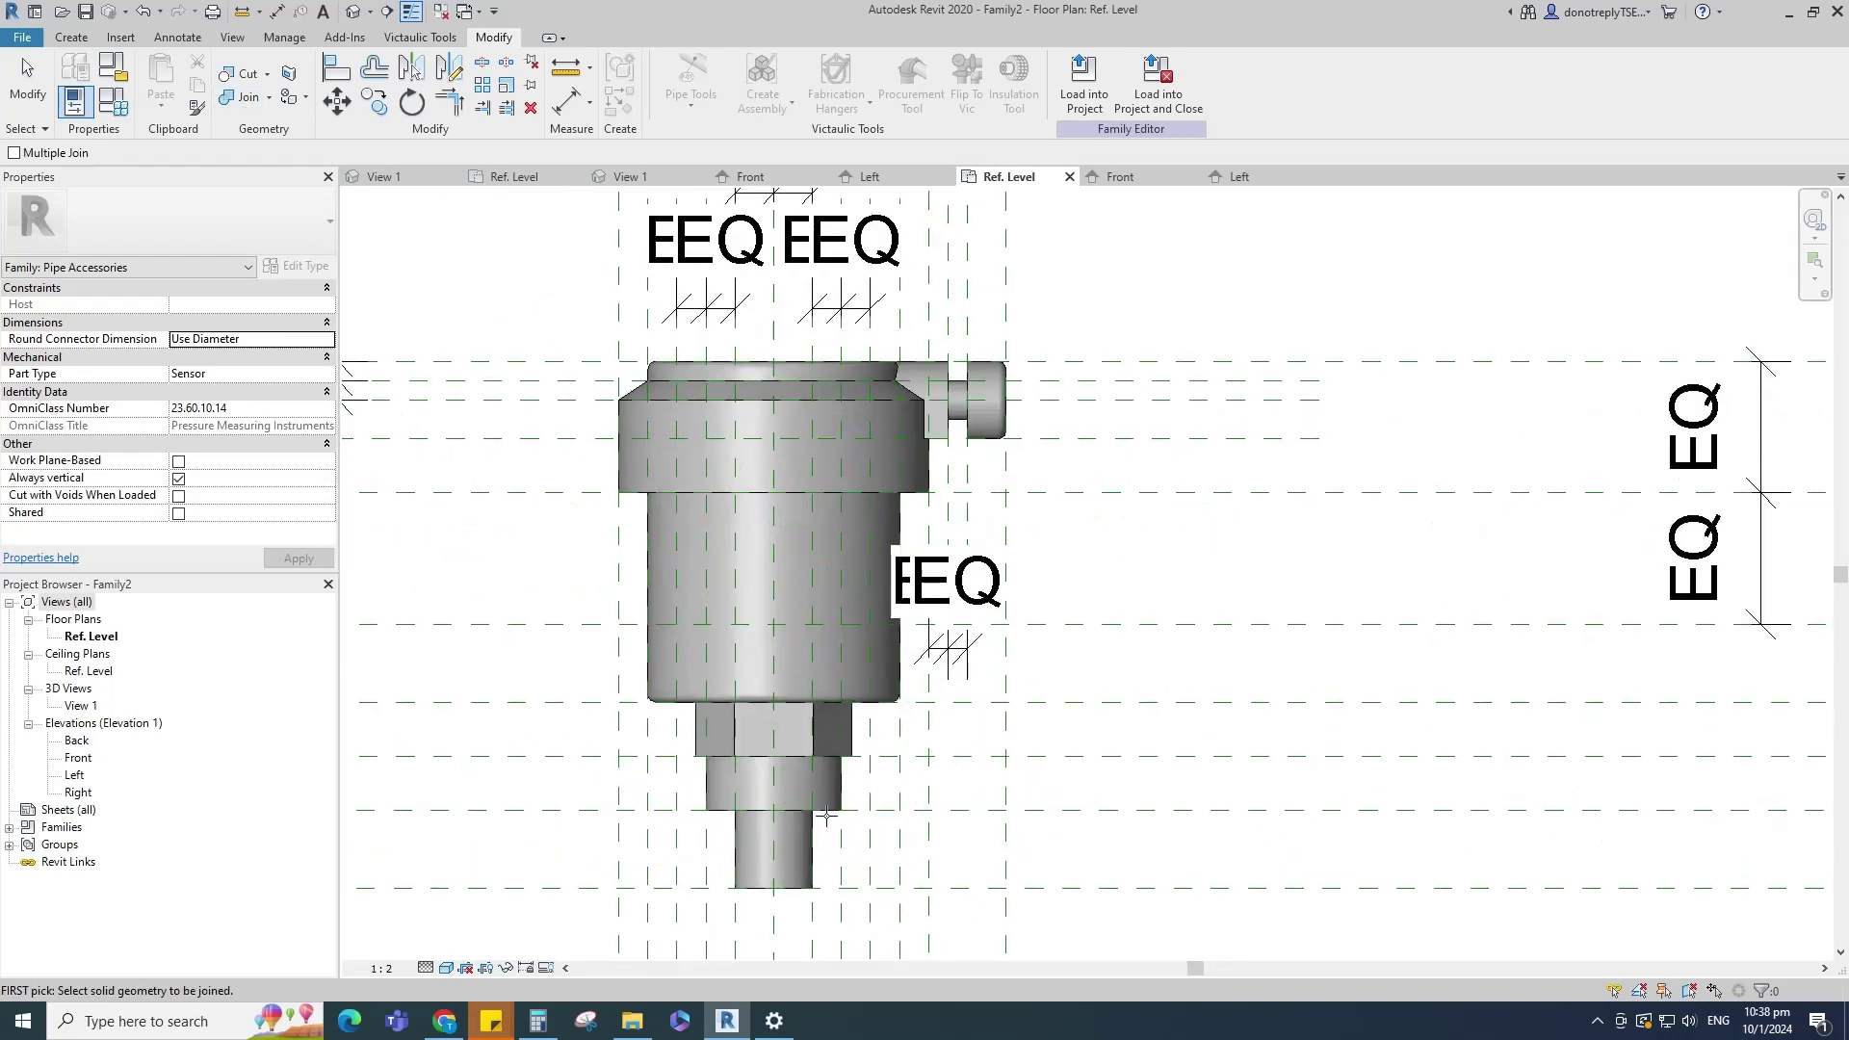
scroll(869, 765, "down", 2)
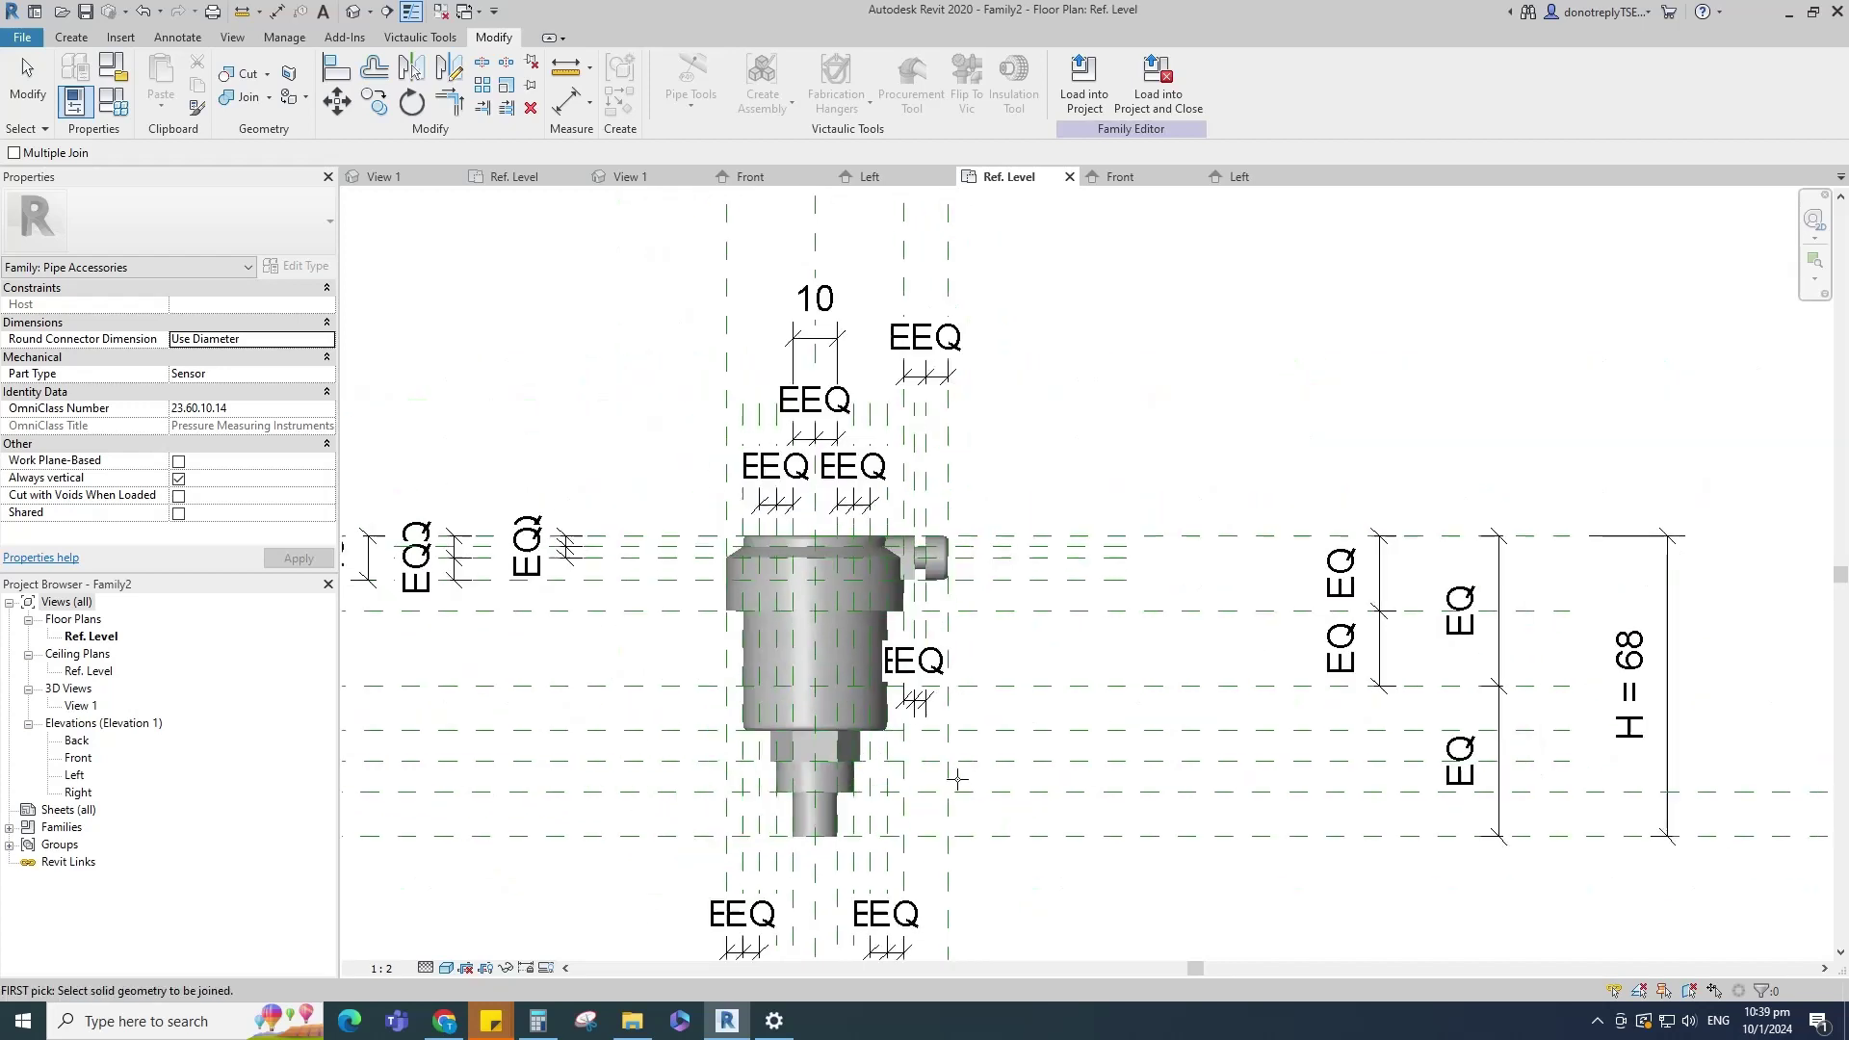
key("Escape")
Step: Open 3D view View 1 and set its visual style to Shaded to inspect the sensor from several sides
scroll(957, 780, "down", 2)
middle_click_drag(662, 938, 1040, 833)
double_click(77, 708)
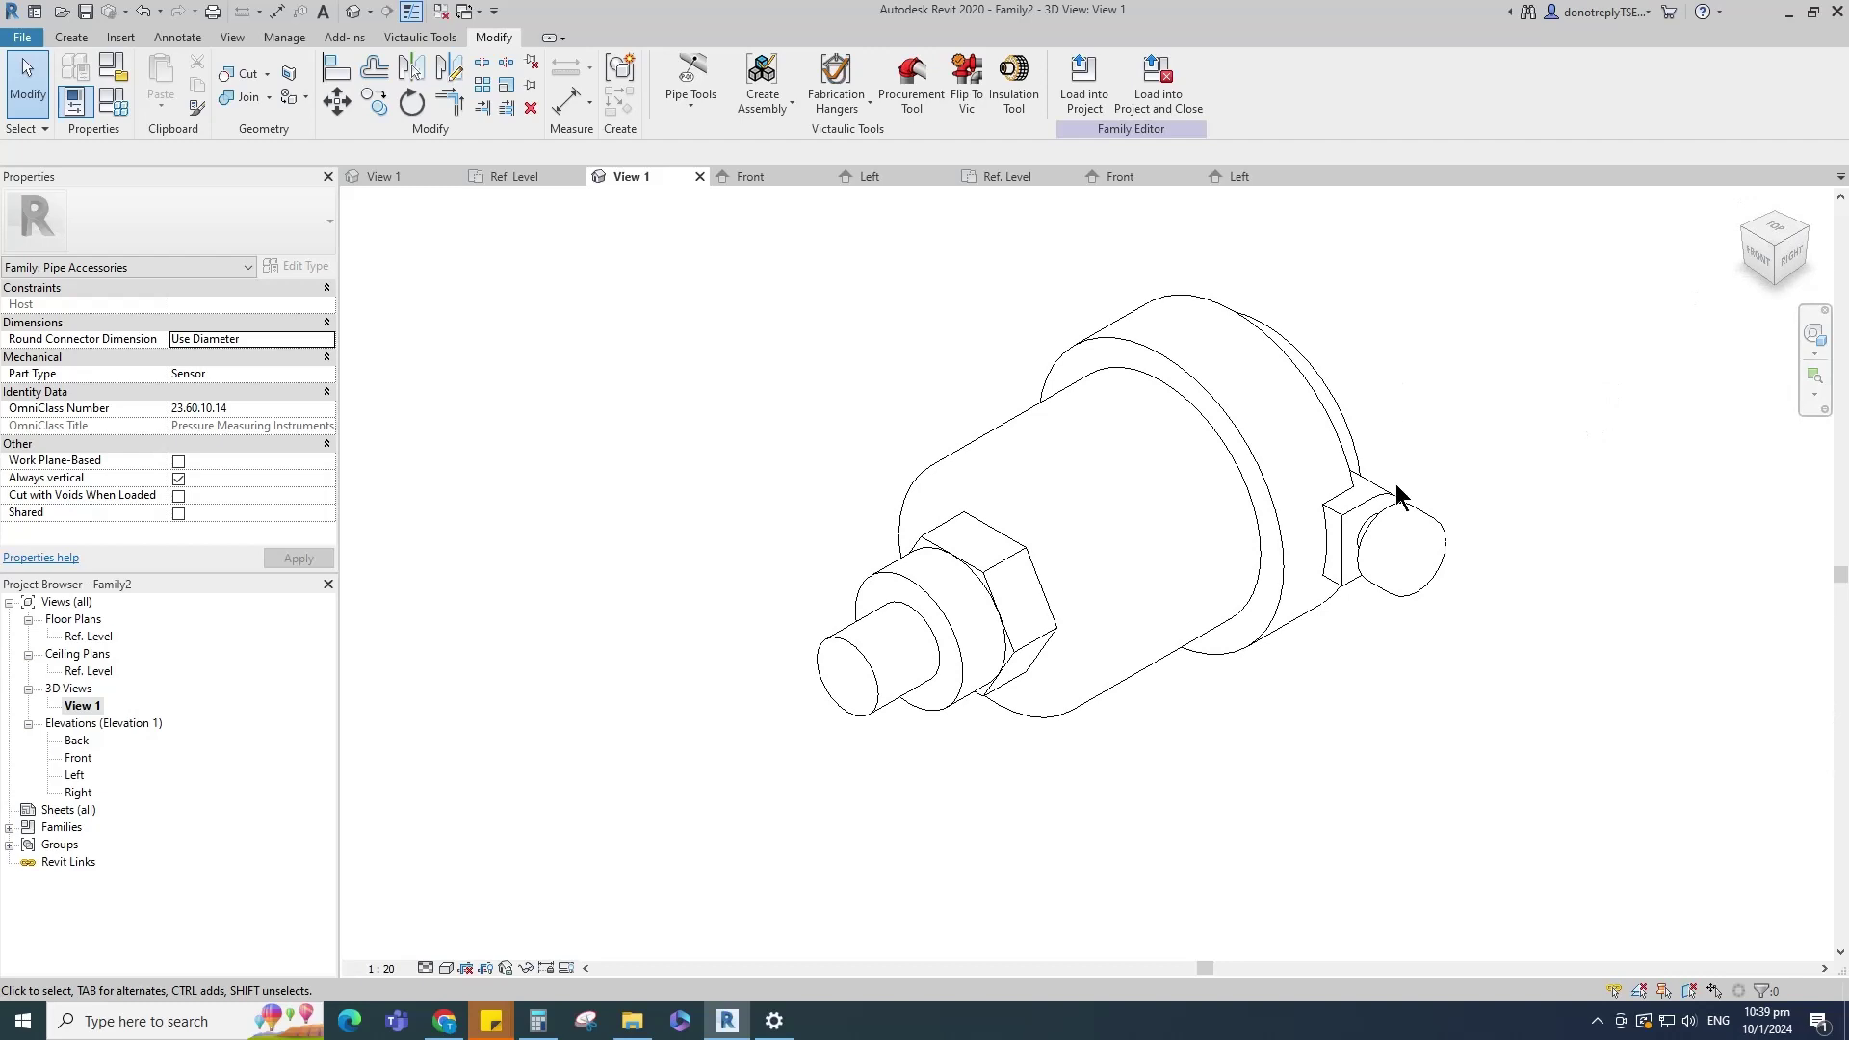
middle_click_drag(1395, 487, 1442, 527, "shift")
left_click(447, 969)
left_click(558, 933)
left_click(448, 968)
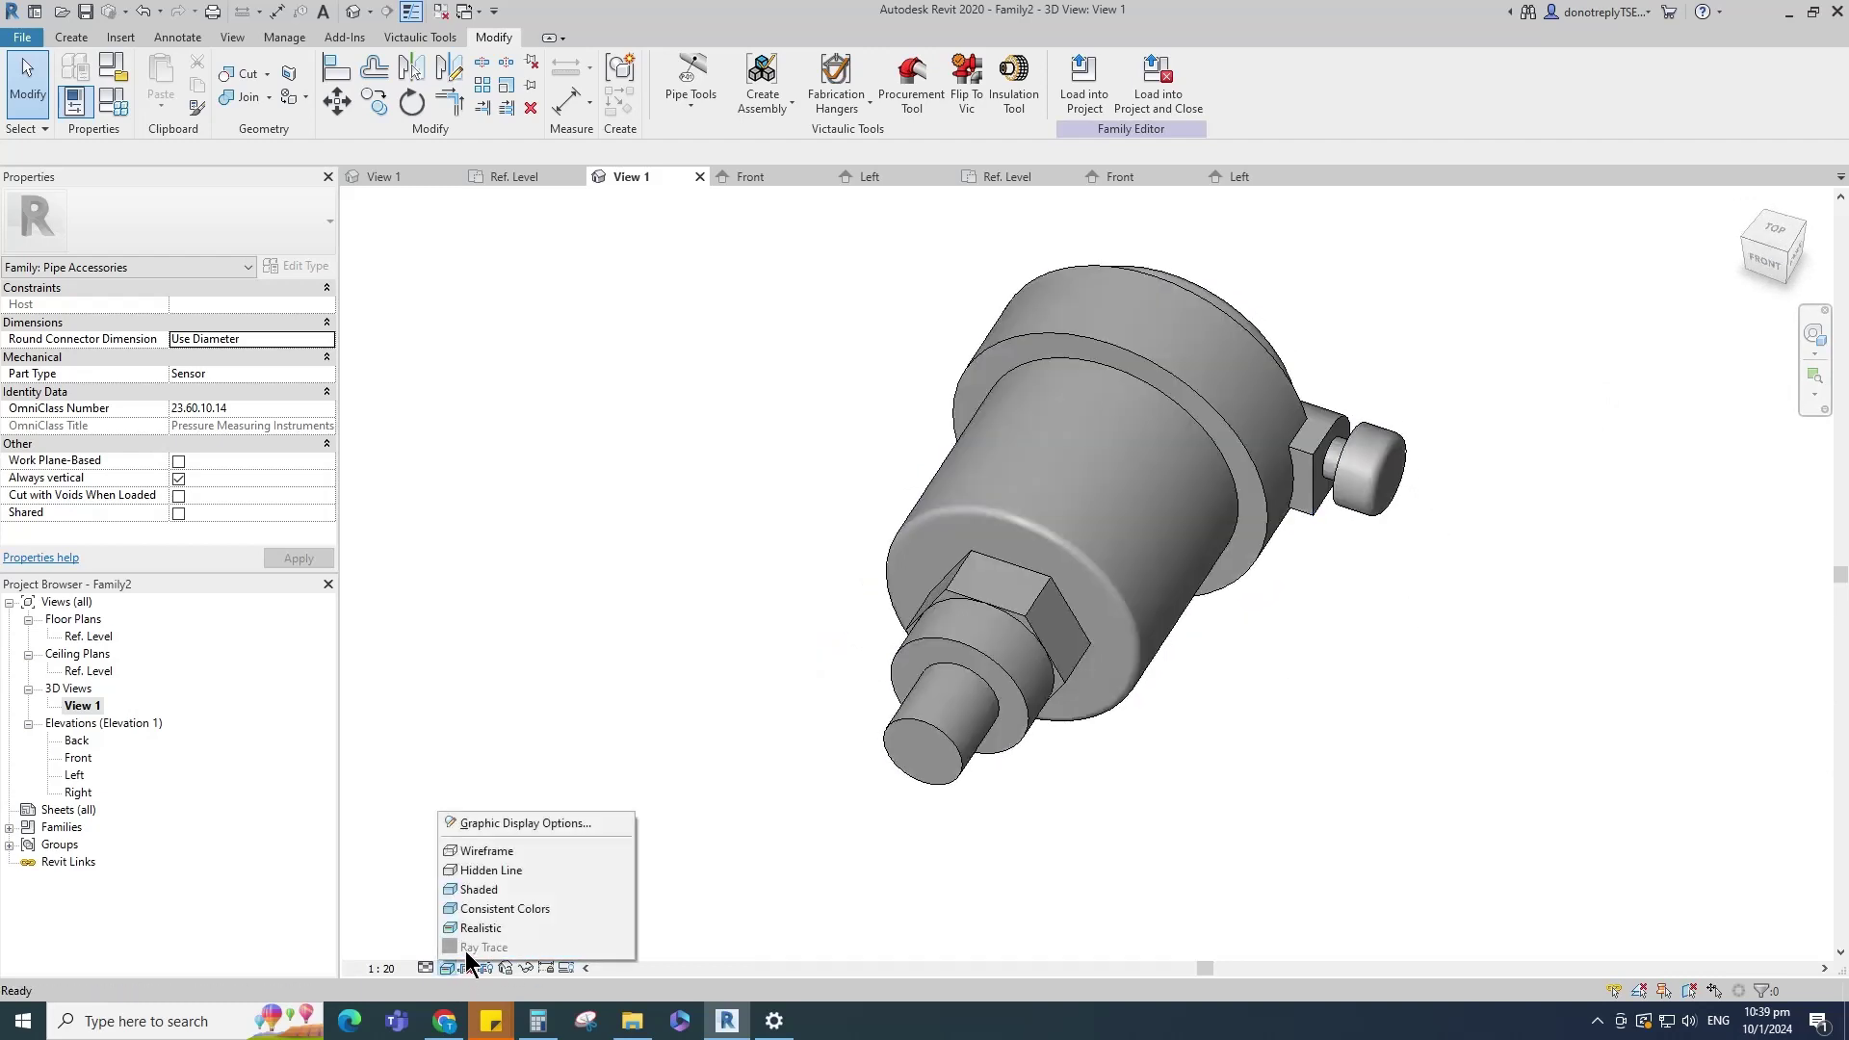
left_click(482, 893)
mouse_move(1334, 785)
middle_mouse_down("shift")
mouse_move(834, 686)
mouse_move(1164, 822)
mouse_move(1573, 796)
mouse_move(1281, 836)
middle_mouse_up("shift")
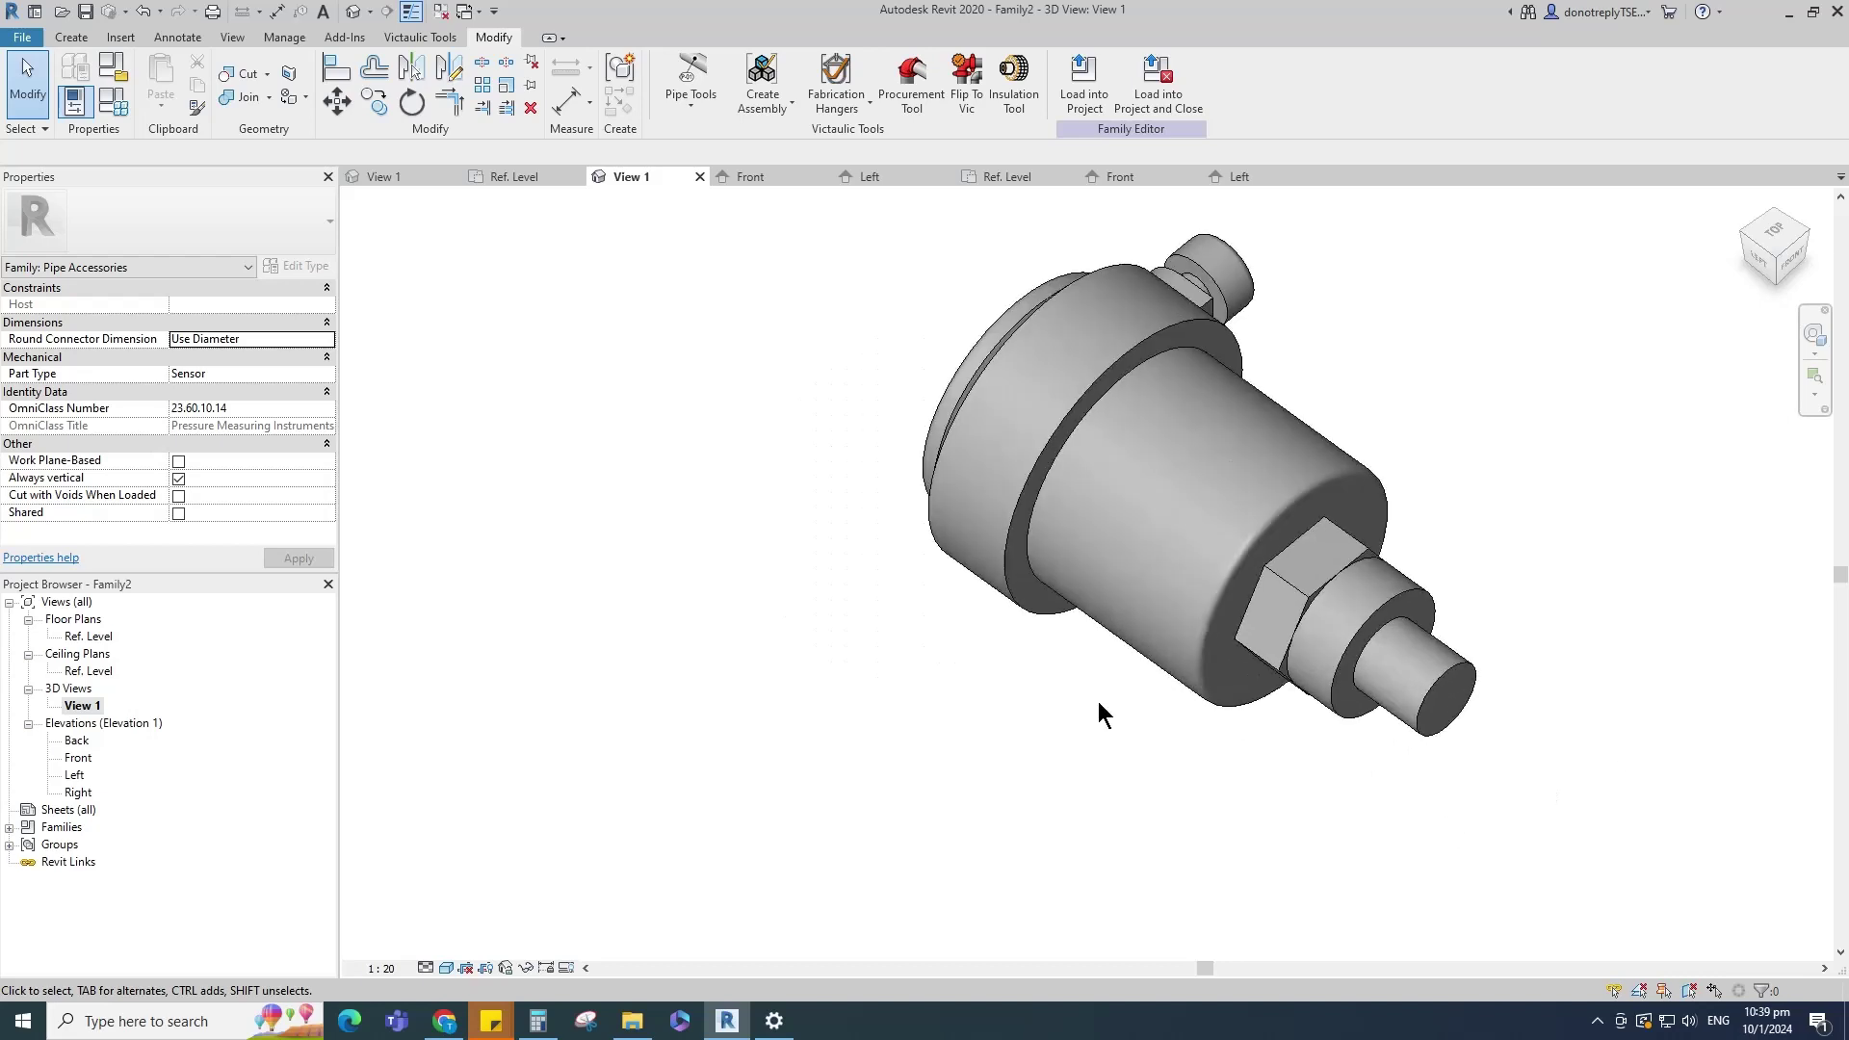
scroll(1102, 241, "down", 2)
middle_click_drag(1102, 241, 1322, 357)
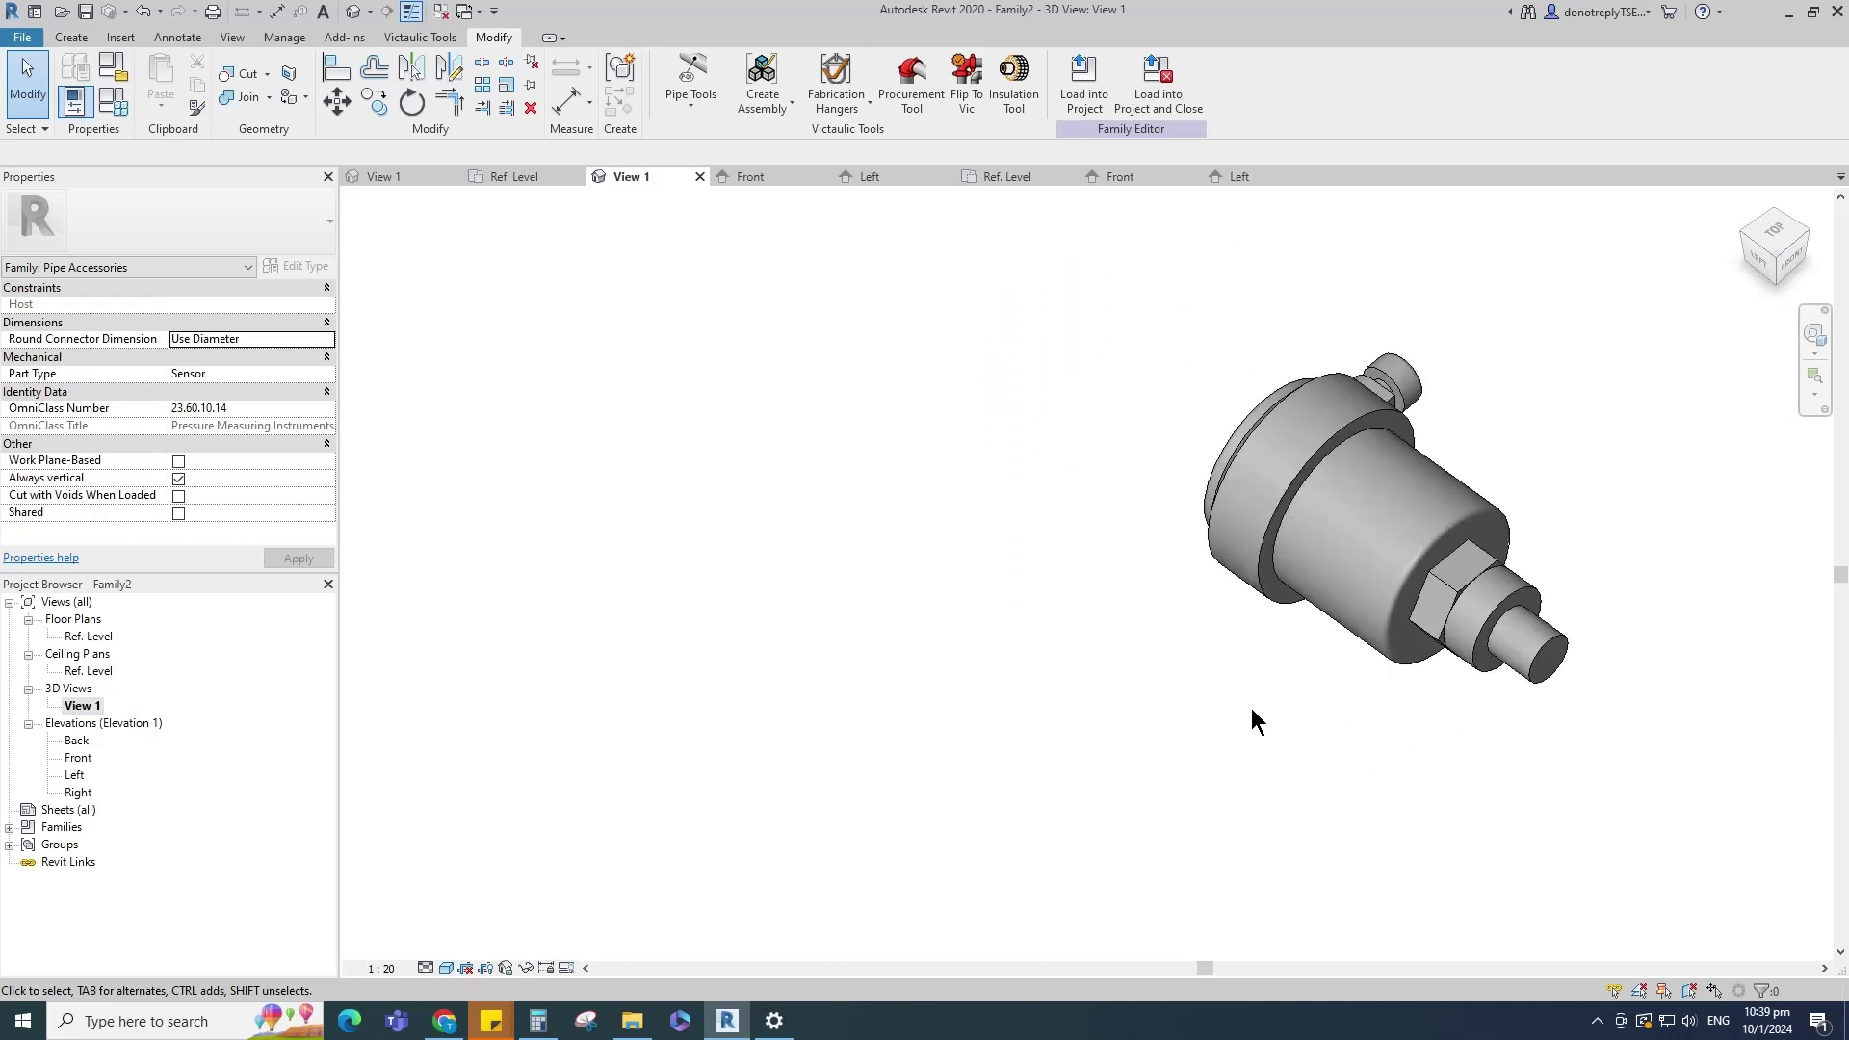
Step: Open the Material parameter's value in the family types and create a new material
left_click(119, 108)
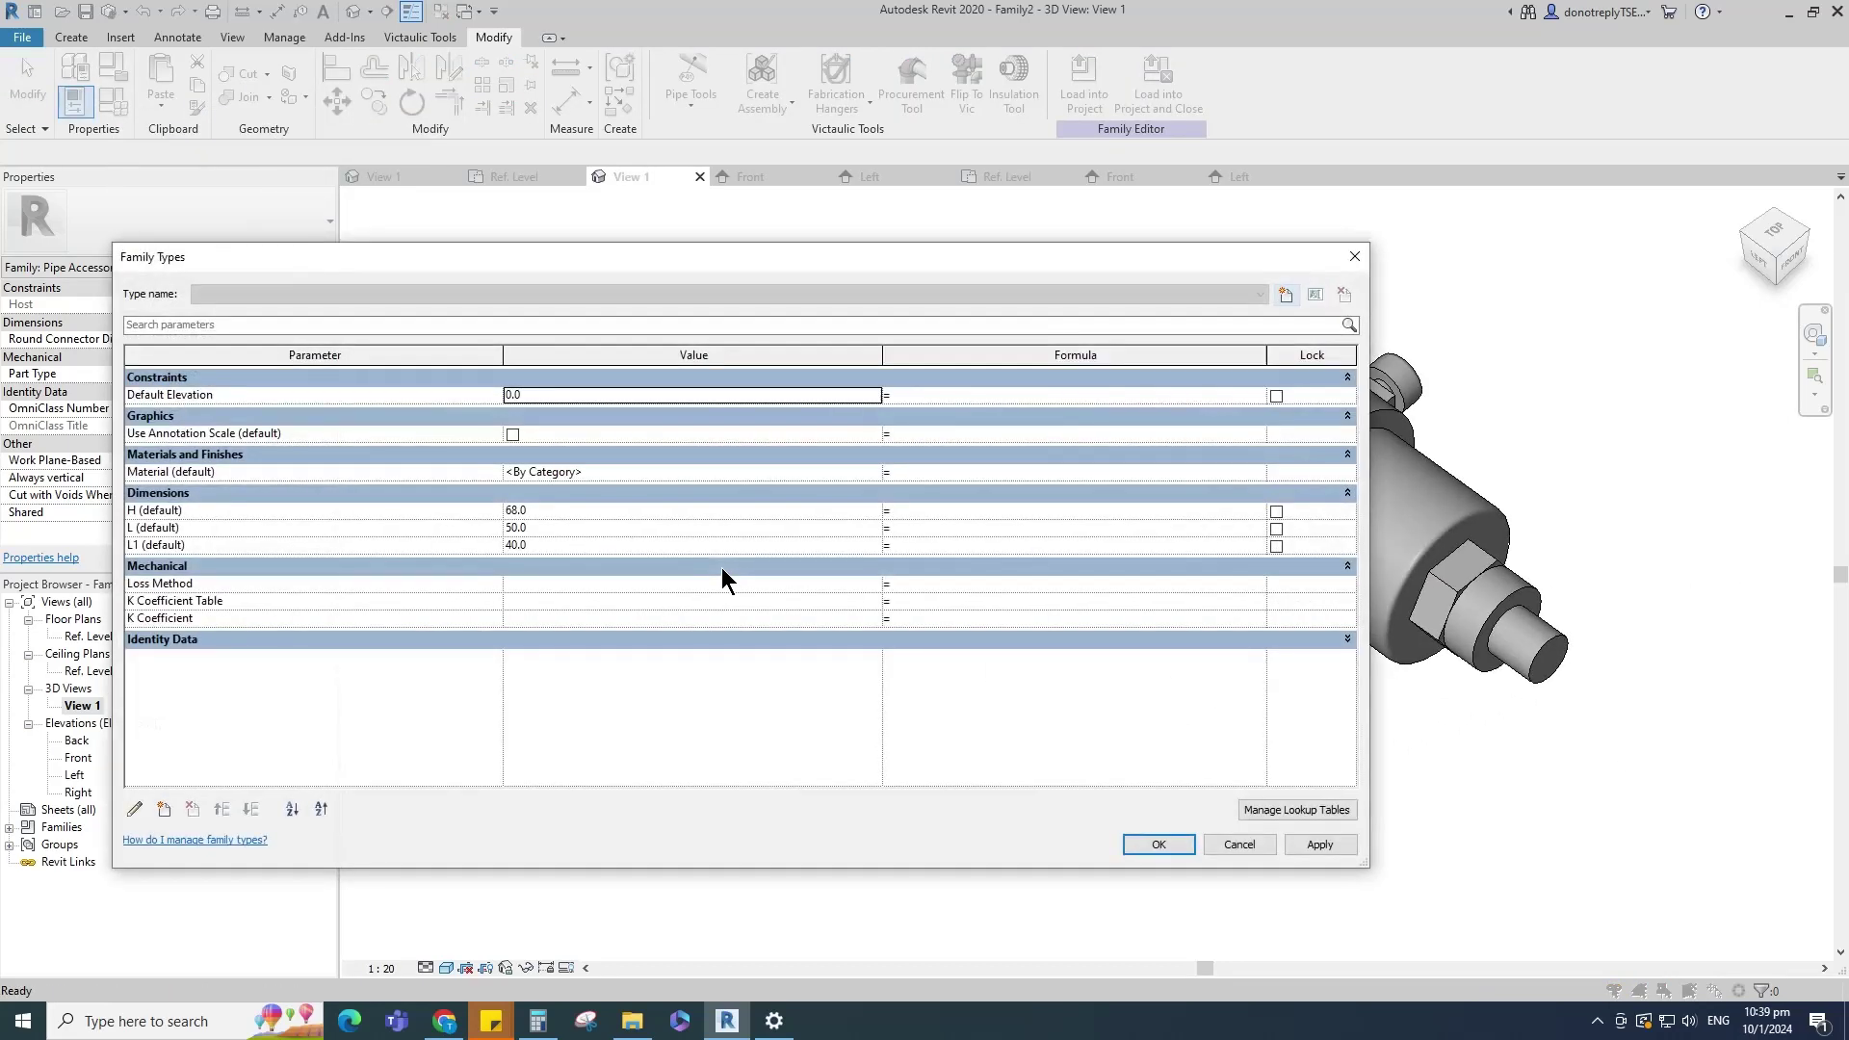
left_click(877, 470)
left_click(877, 470)
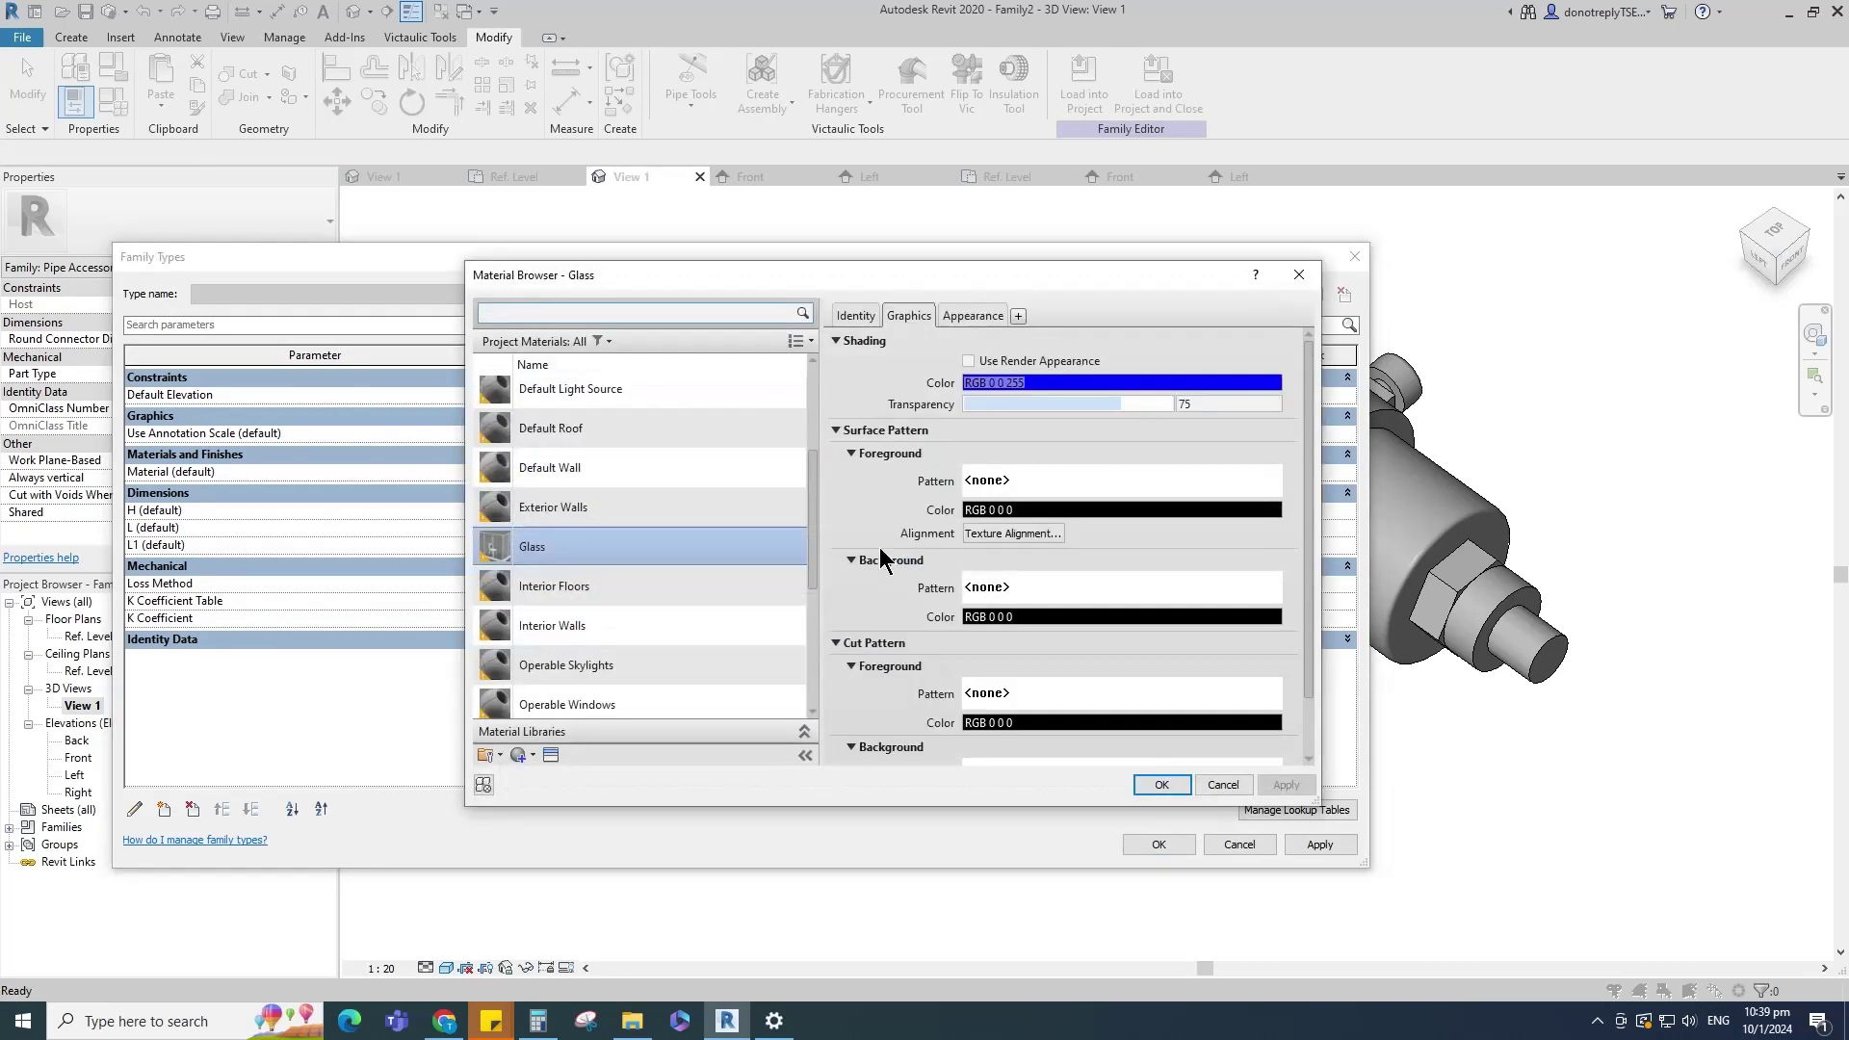
scroll(603, 604, "down", 3)
left_click(518, 755)
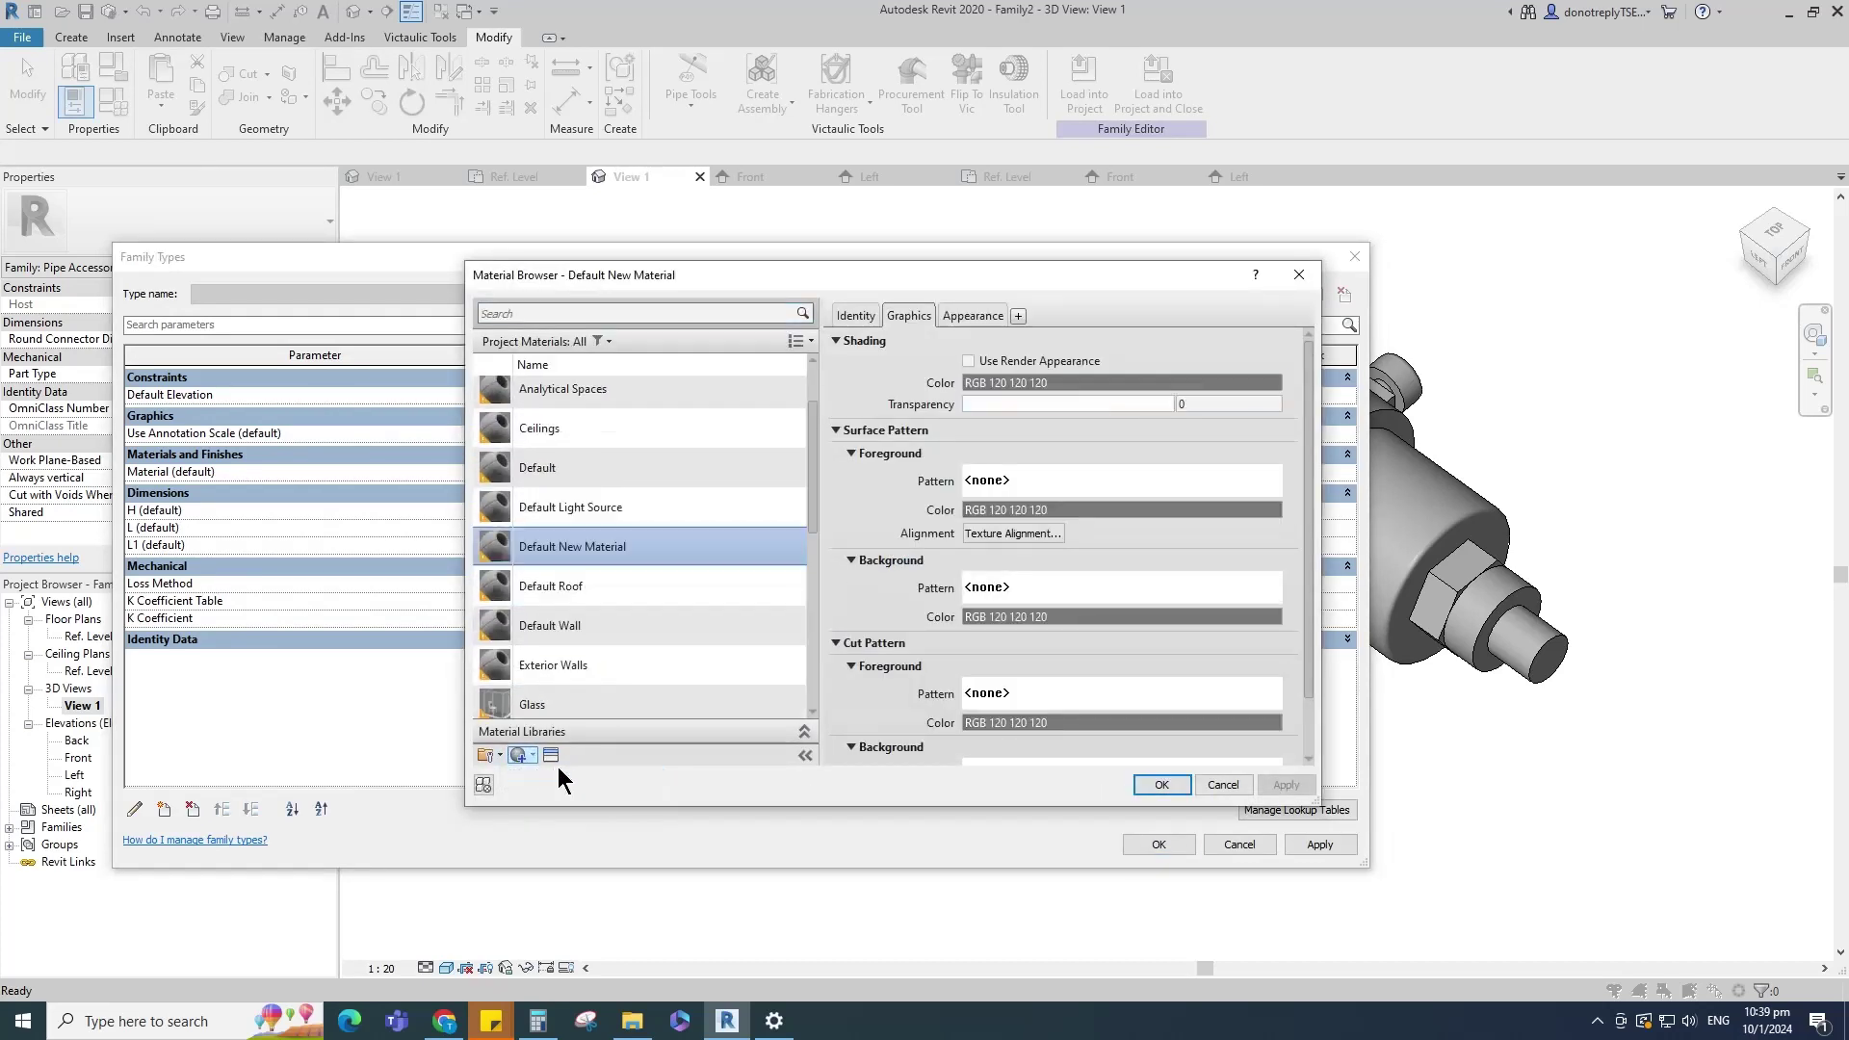
Step: Rename the new material "Brass Stain" and apply the change
right_click(587, 545)
left_click(649, 610)
type("Br")
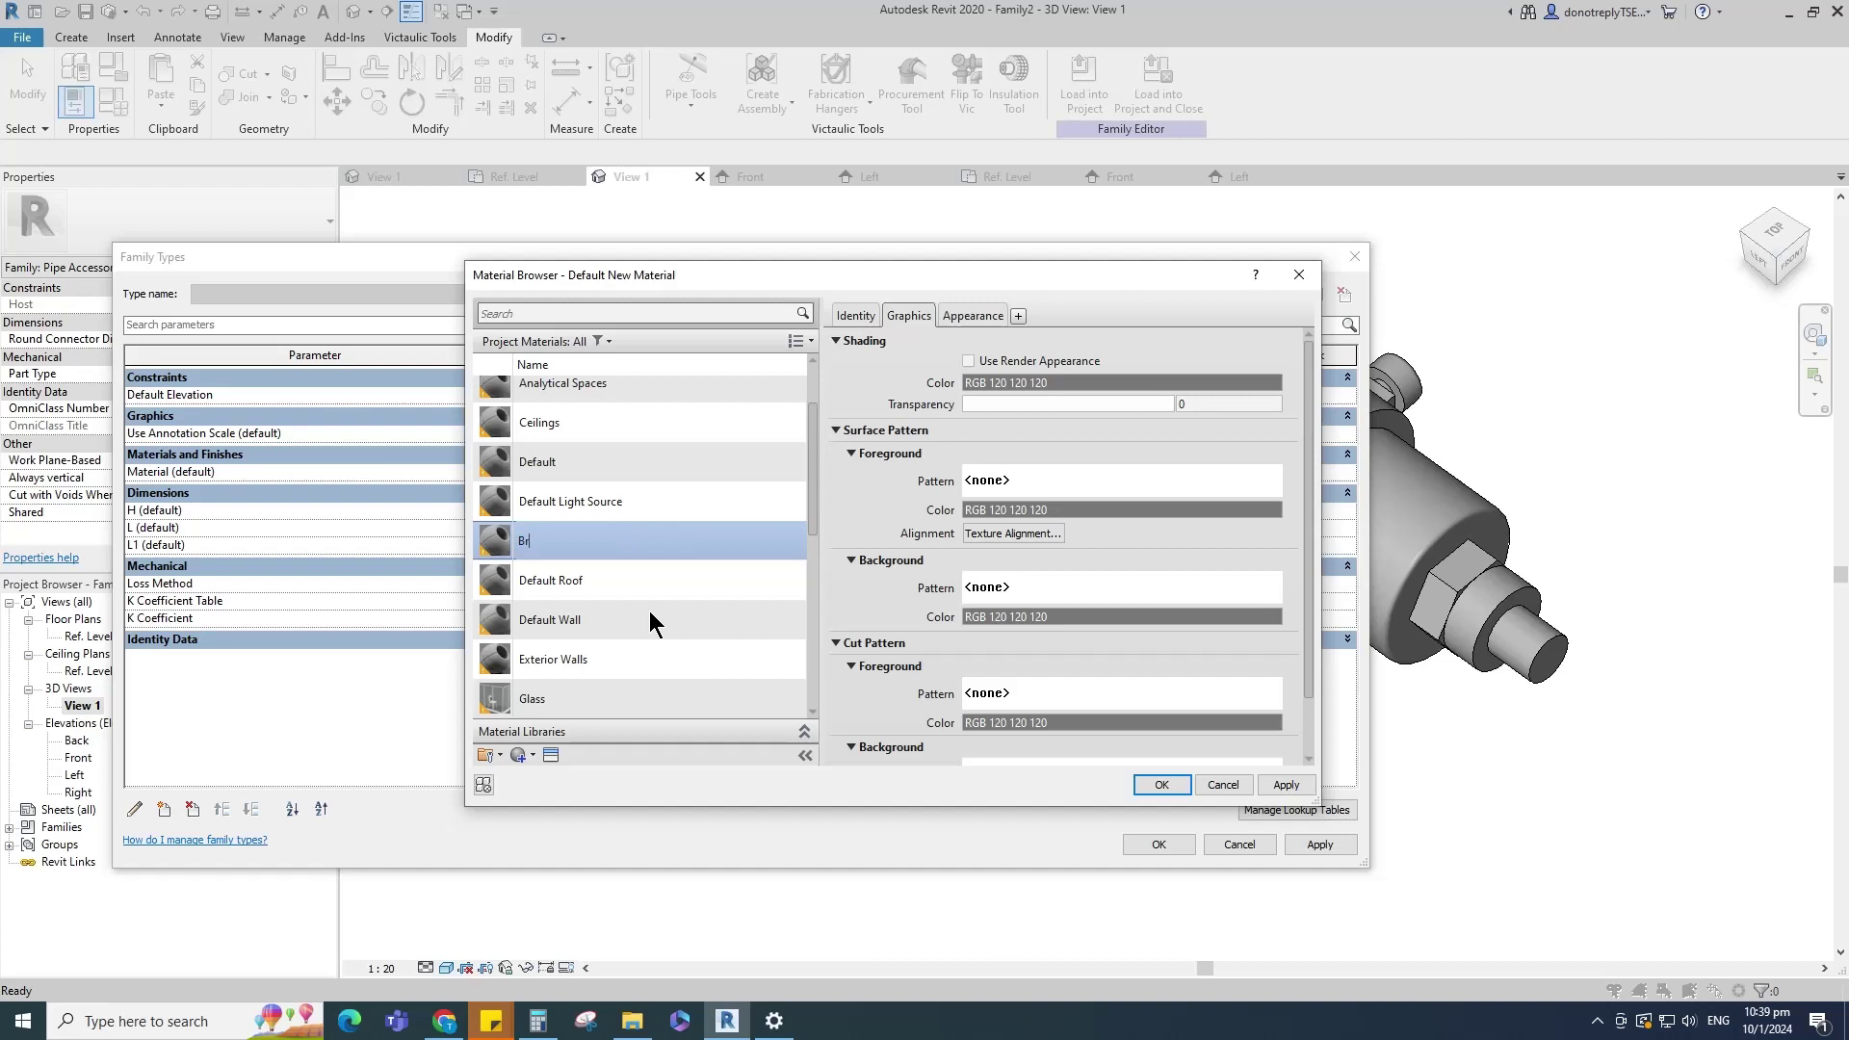
type("ass Stain")
left_click(1289, 785)
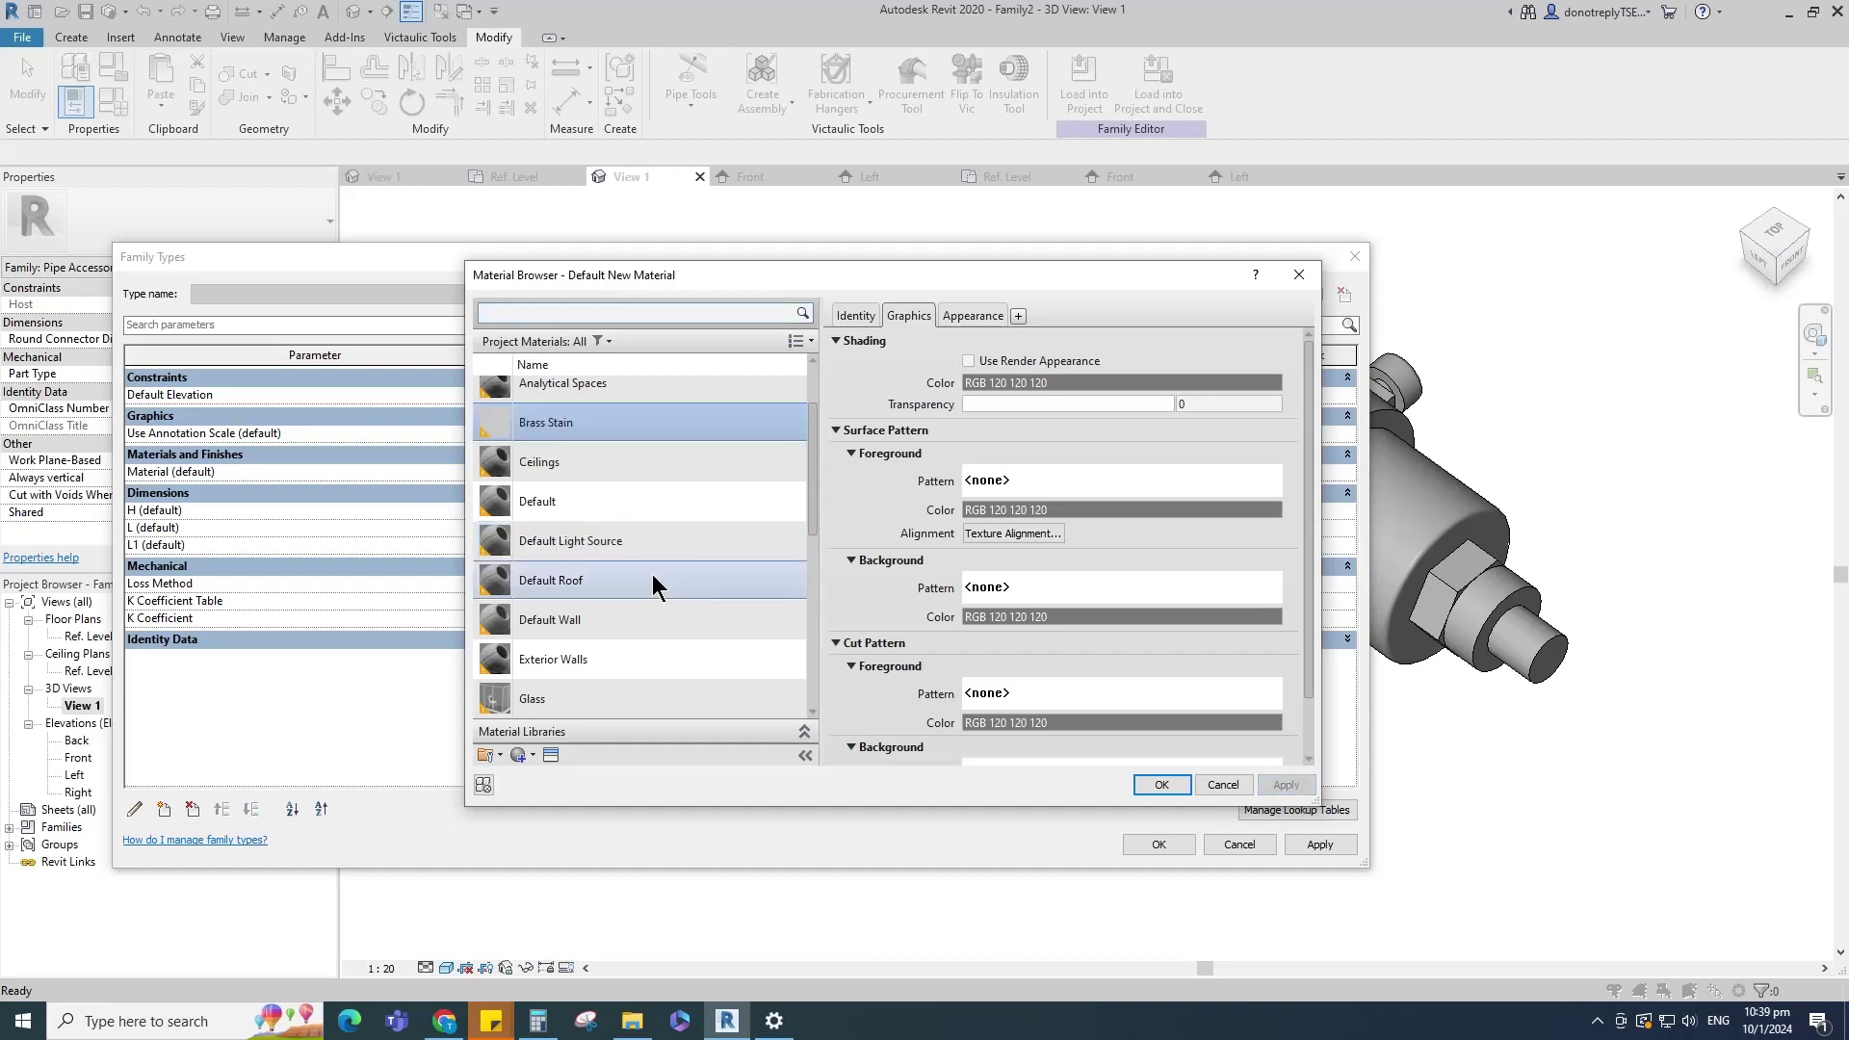
Step: Search the metal appearance assets for "Brass" and replace the Brass Stain material's appearance with Brass - Satin 1
left_click(551, 755)
left_click(808, 523)
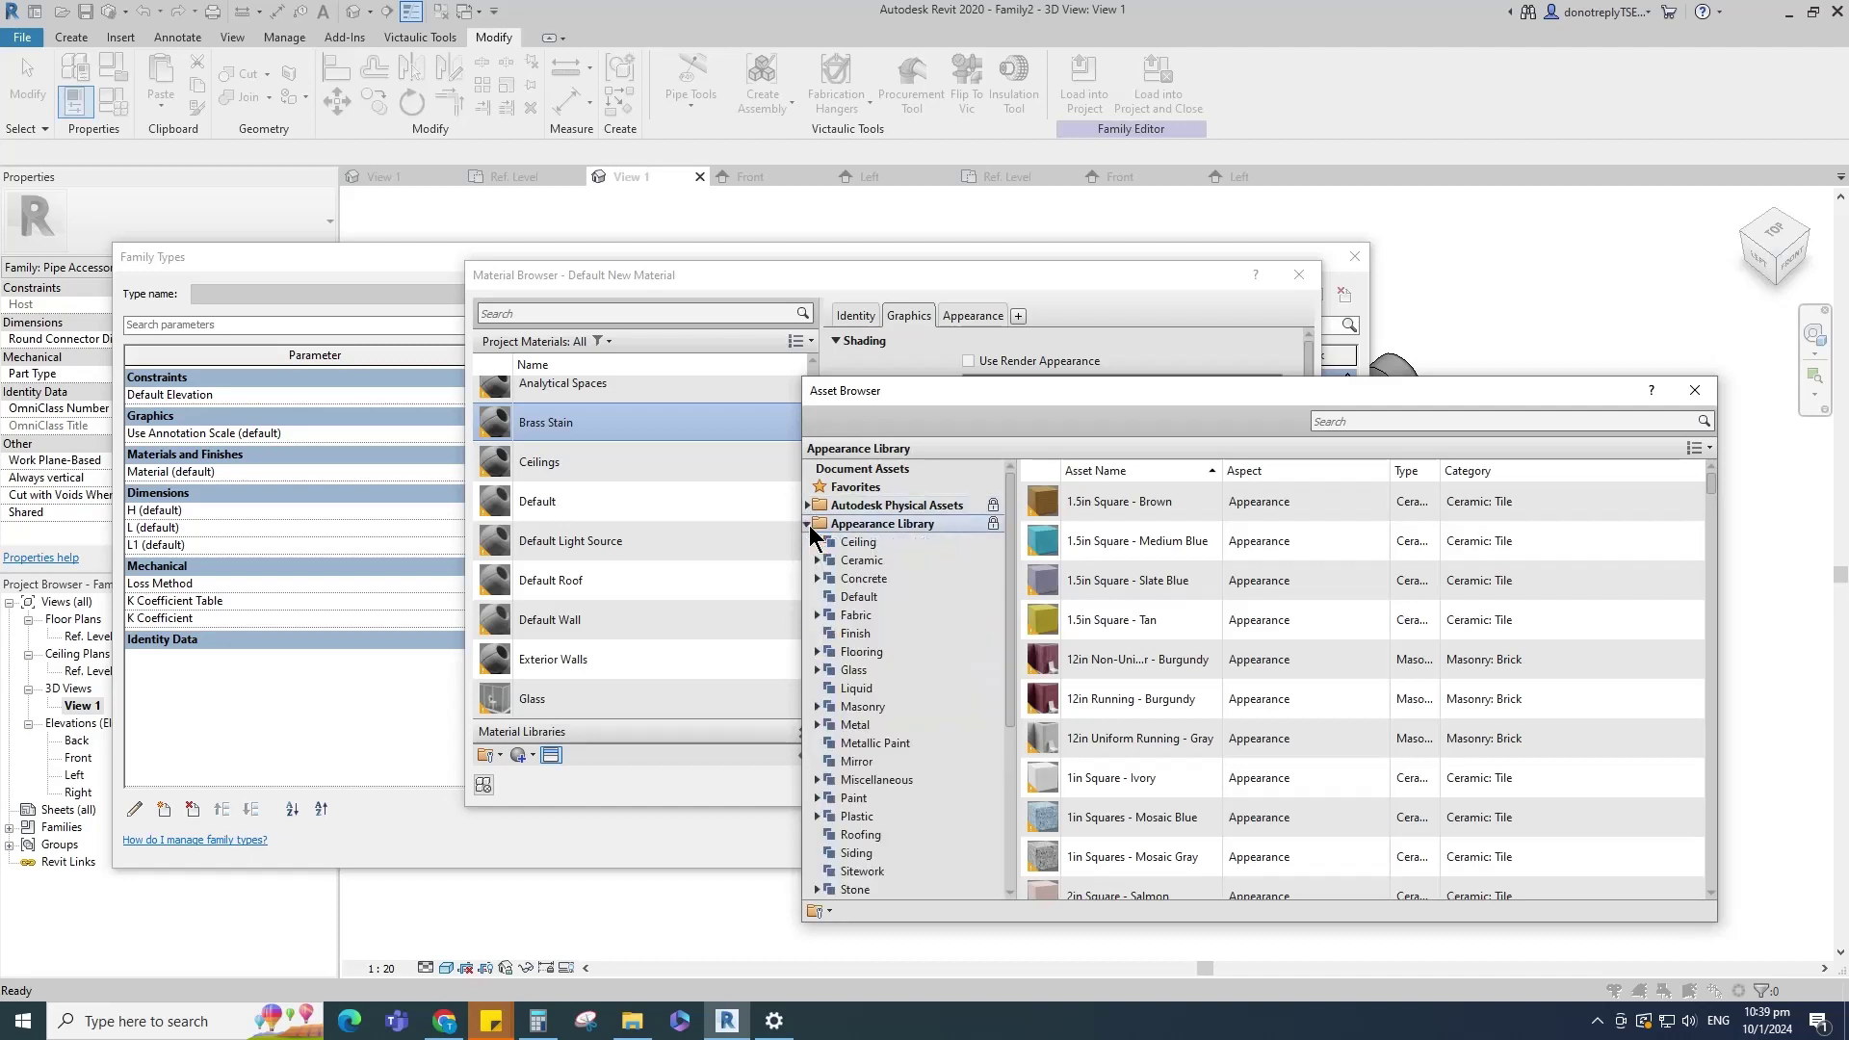
left_click(857, 725)
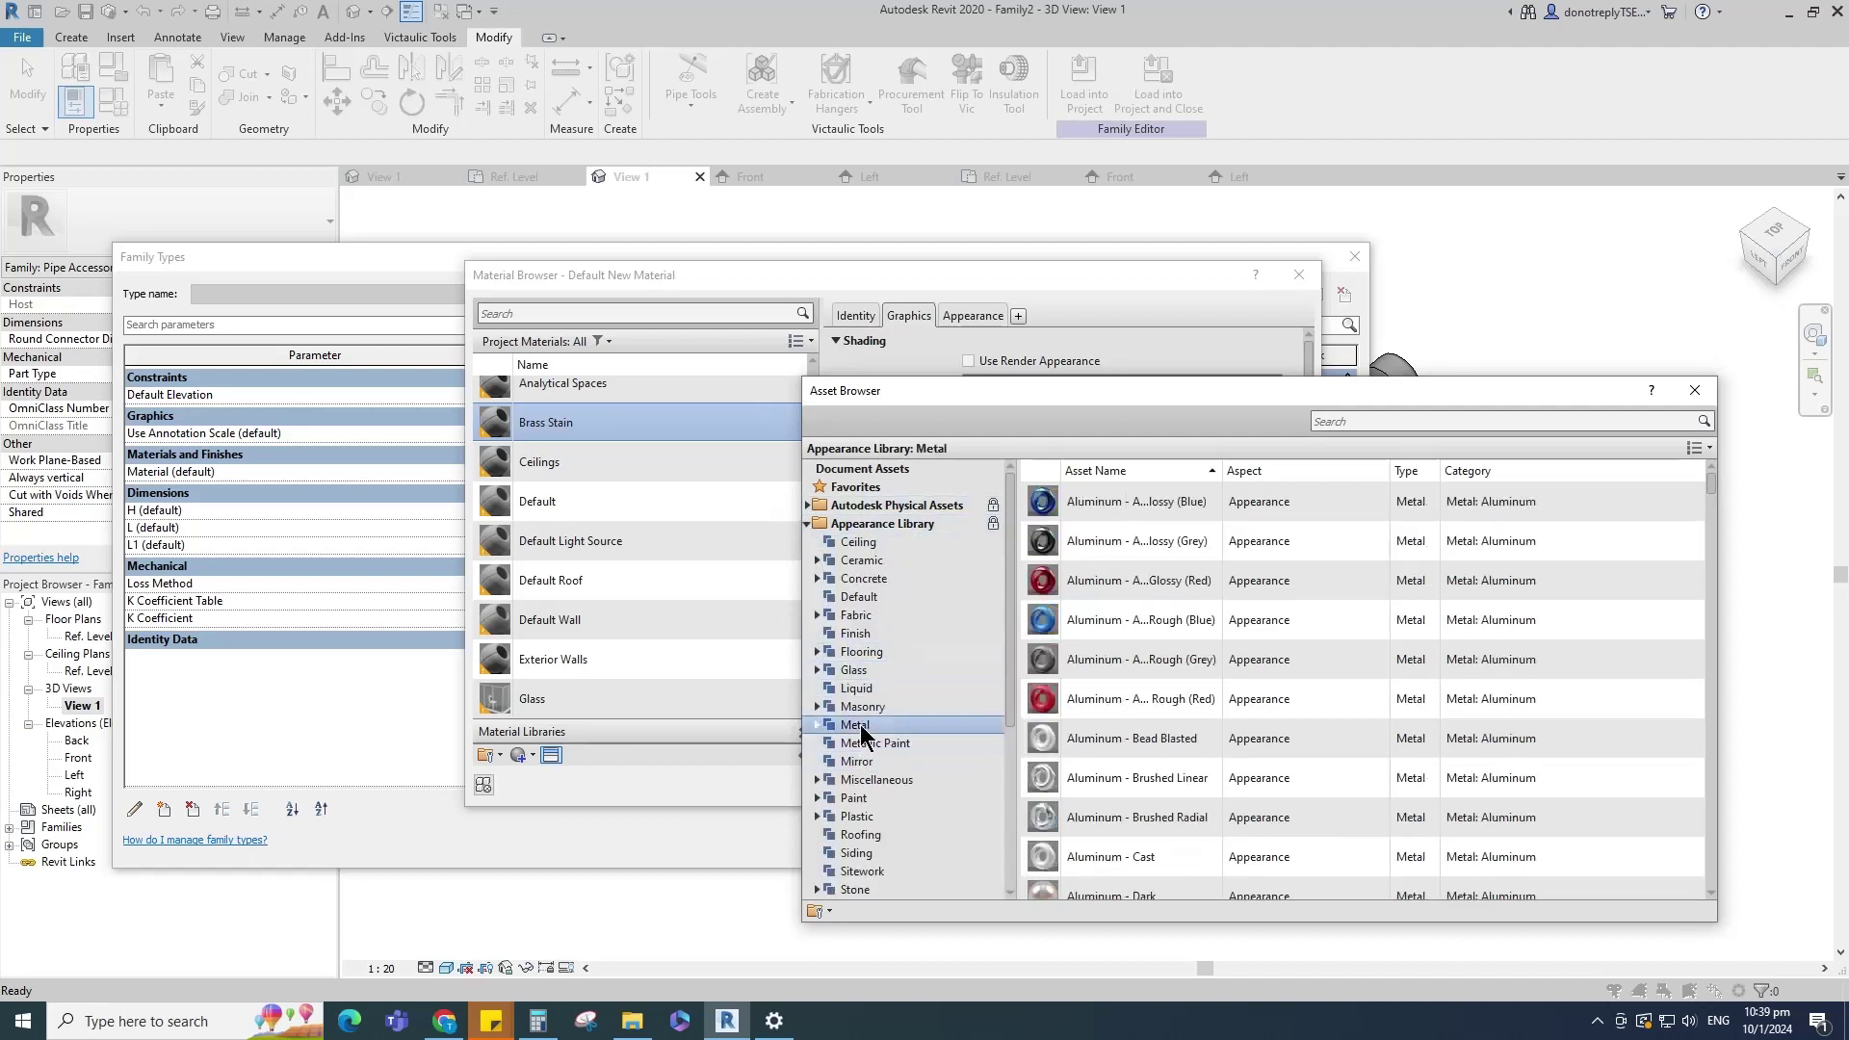
left_click(1336, 424)
type("Bras")
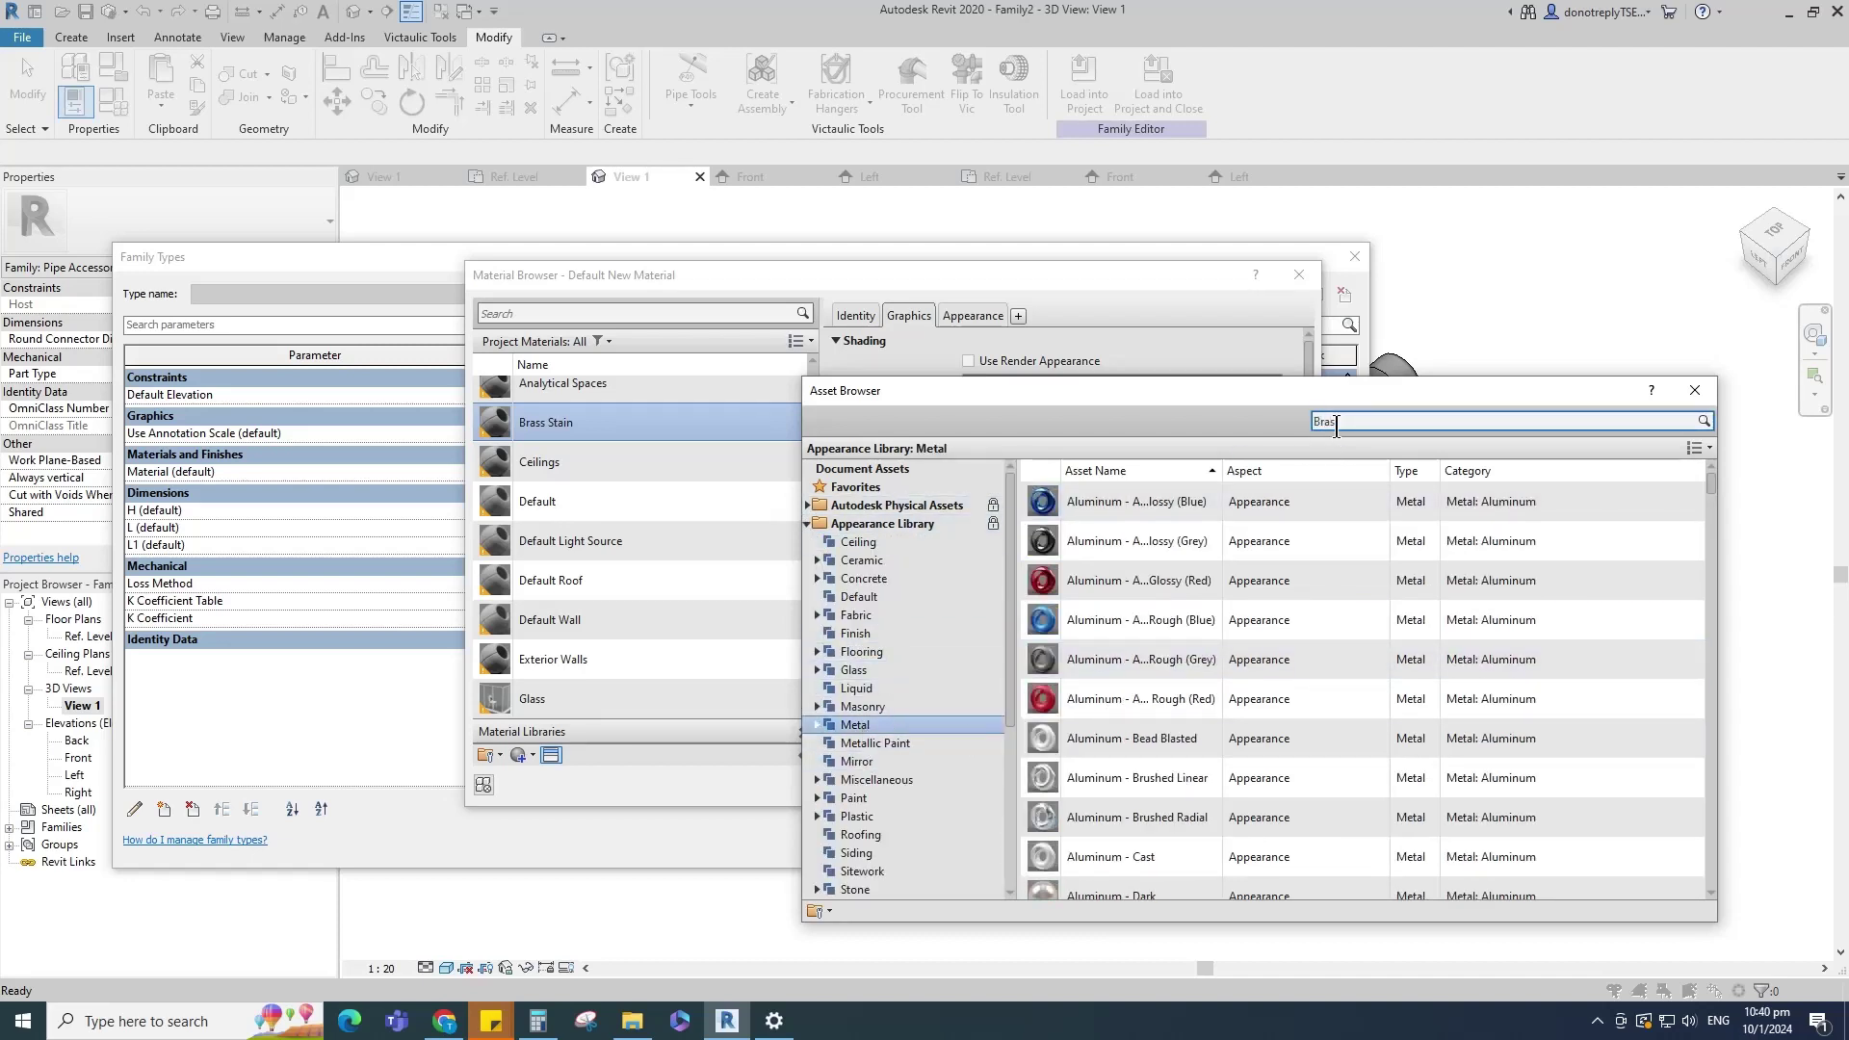
type("s")
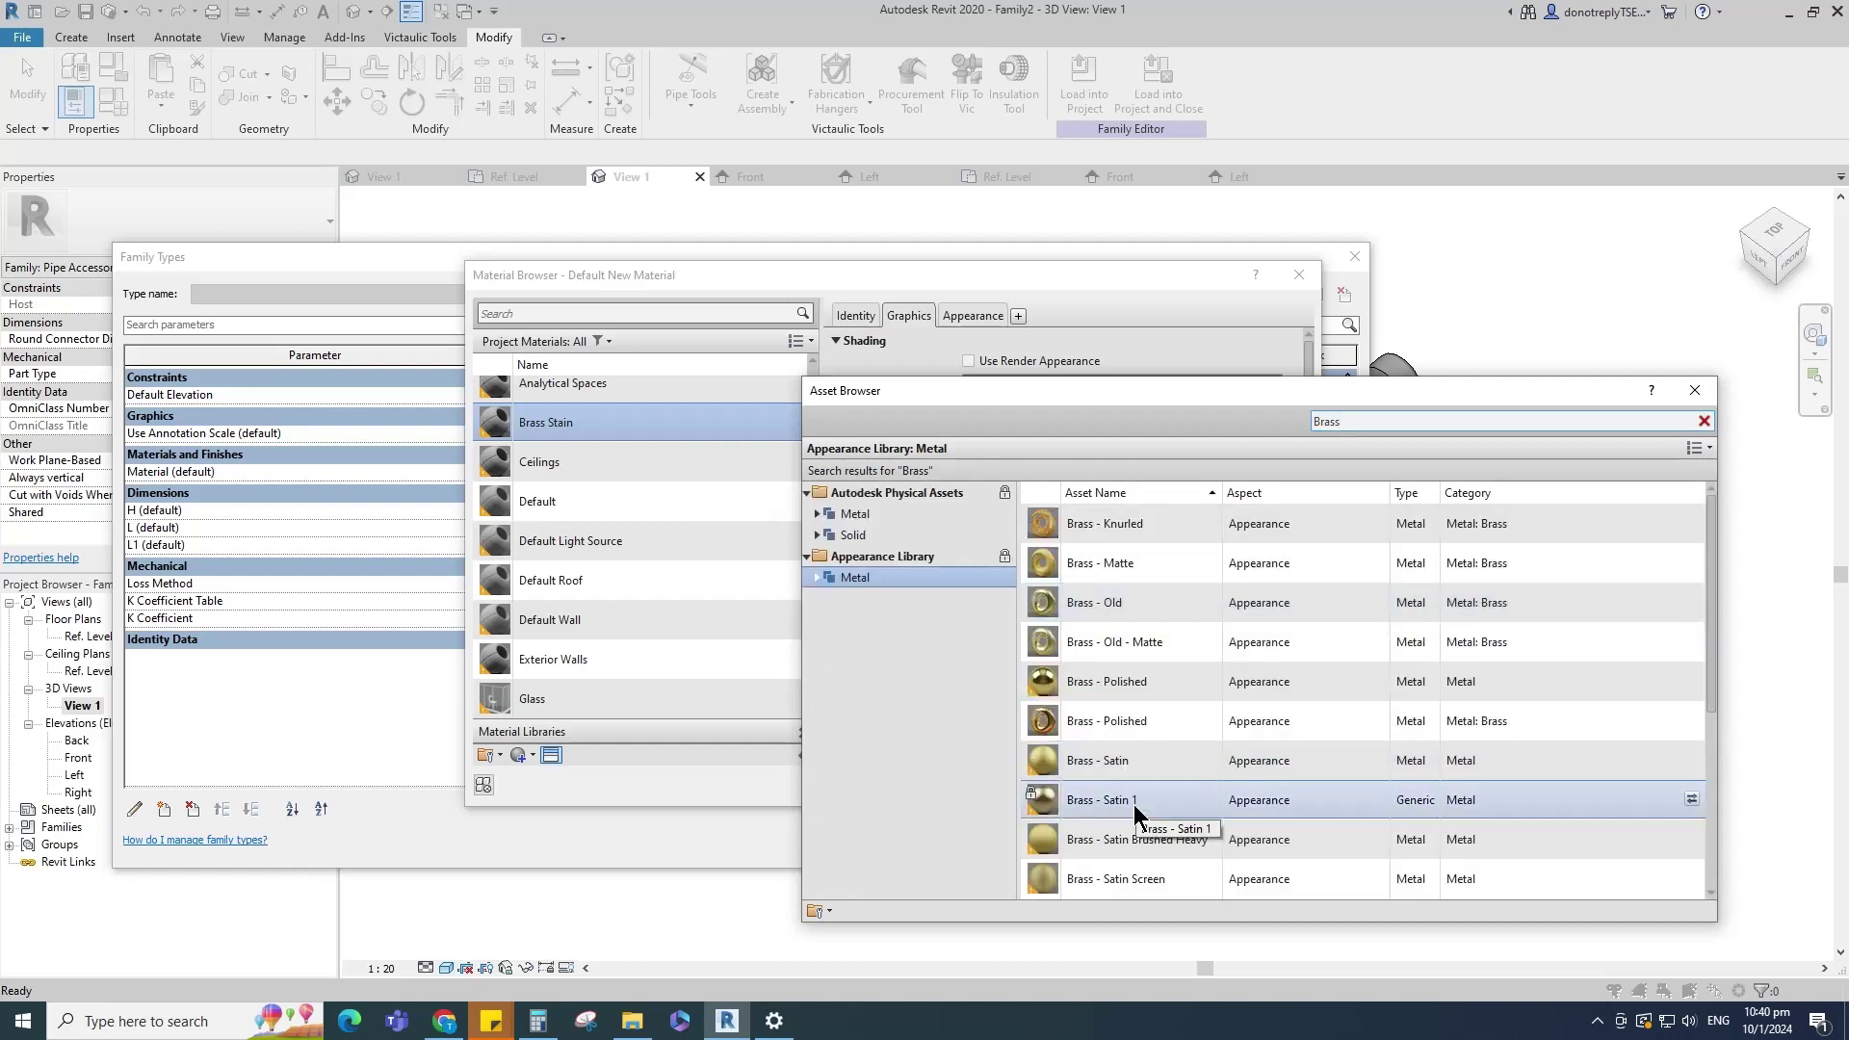
left_click(1691, 798)
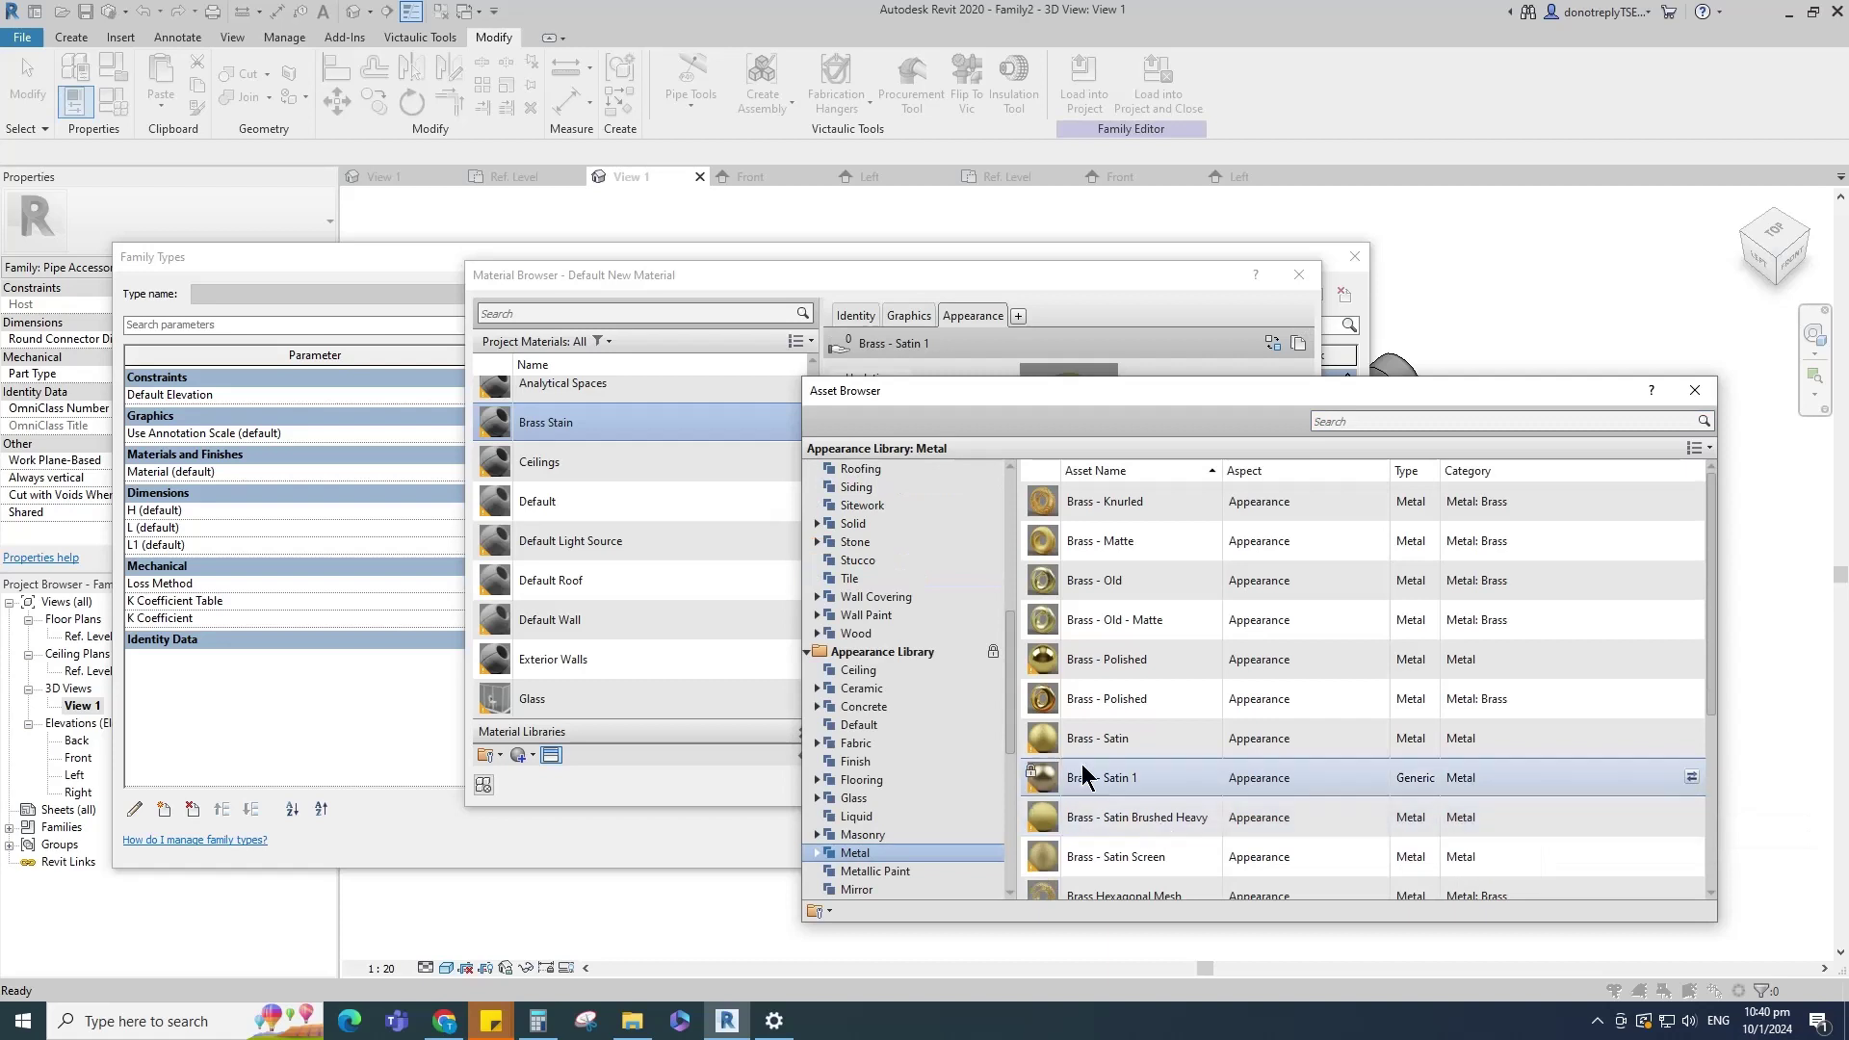
left_click(1705, 391)
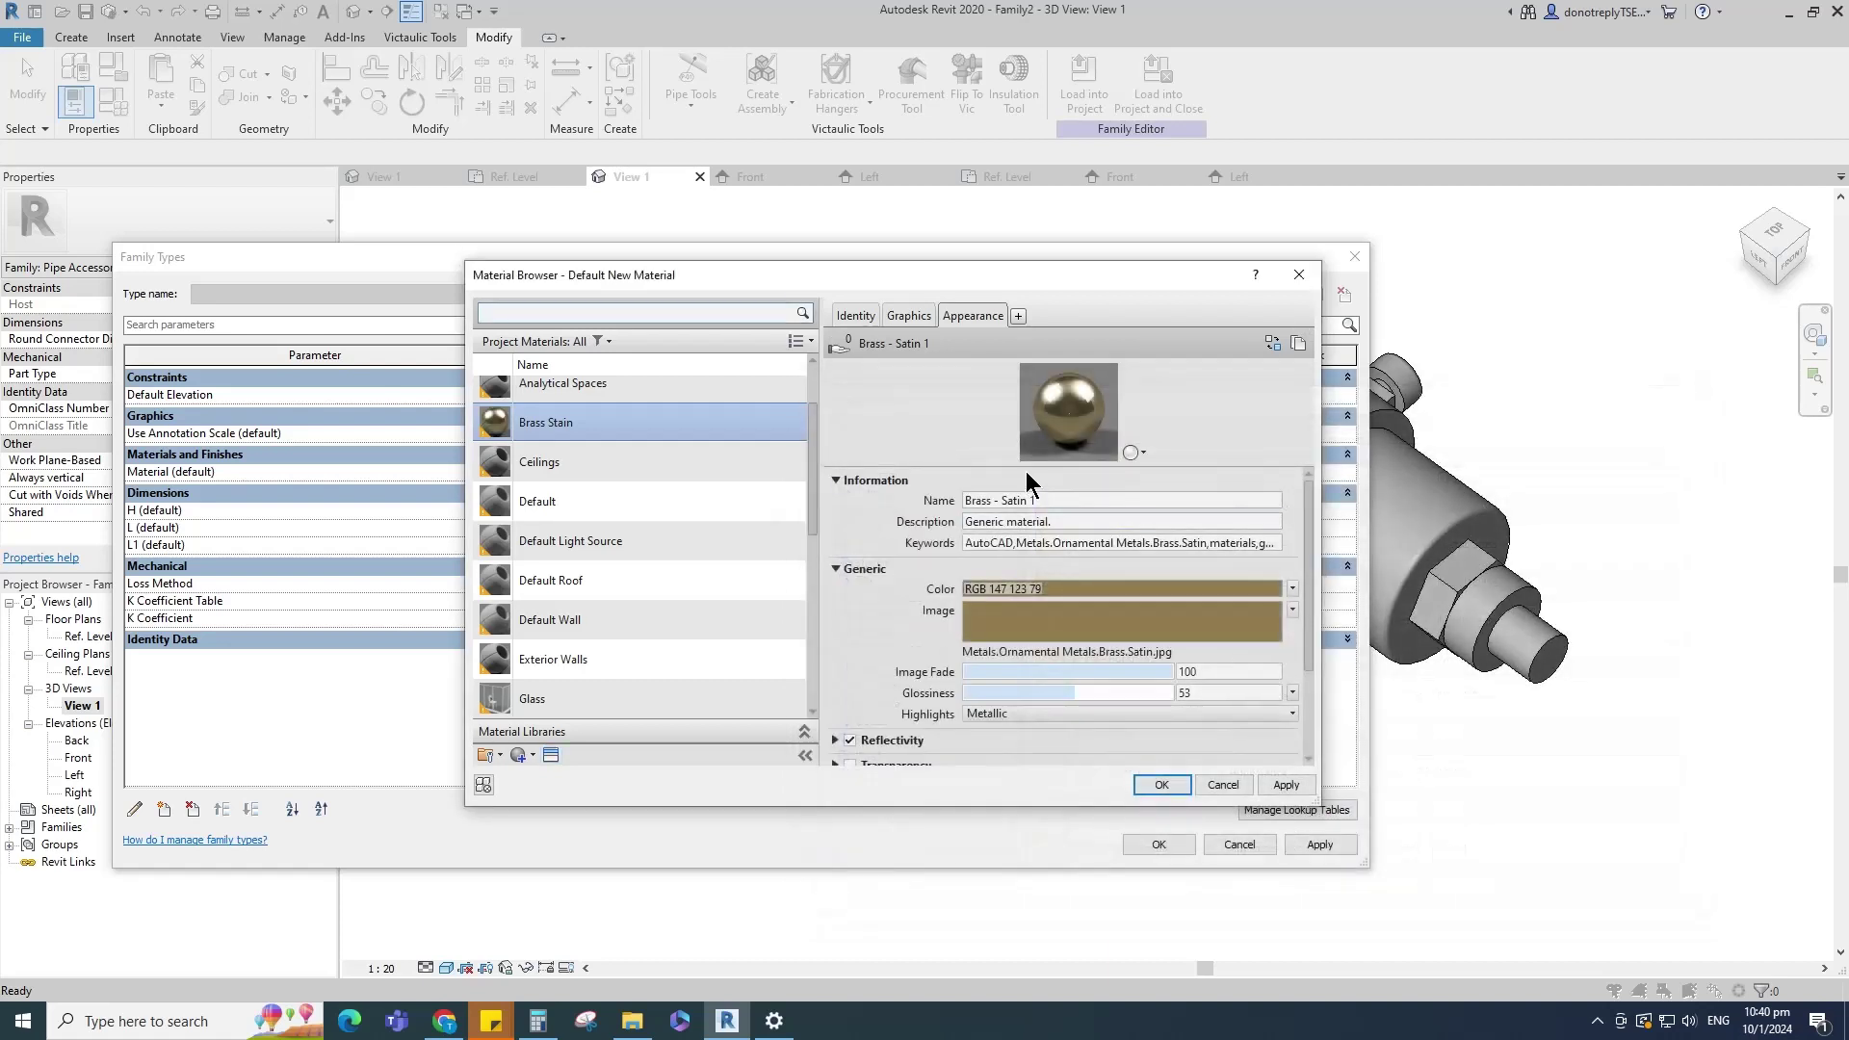
Step: Use the render appearance for Brass Stain's shading, then accept the material and the family types
left_click(908, 316)
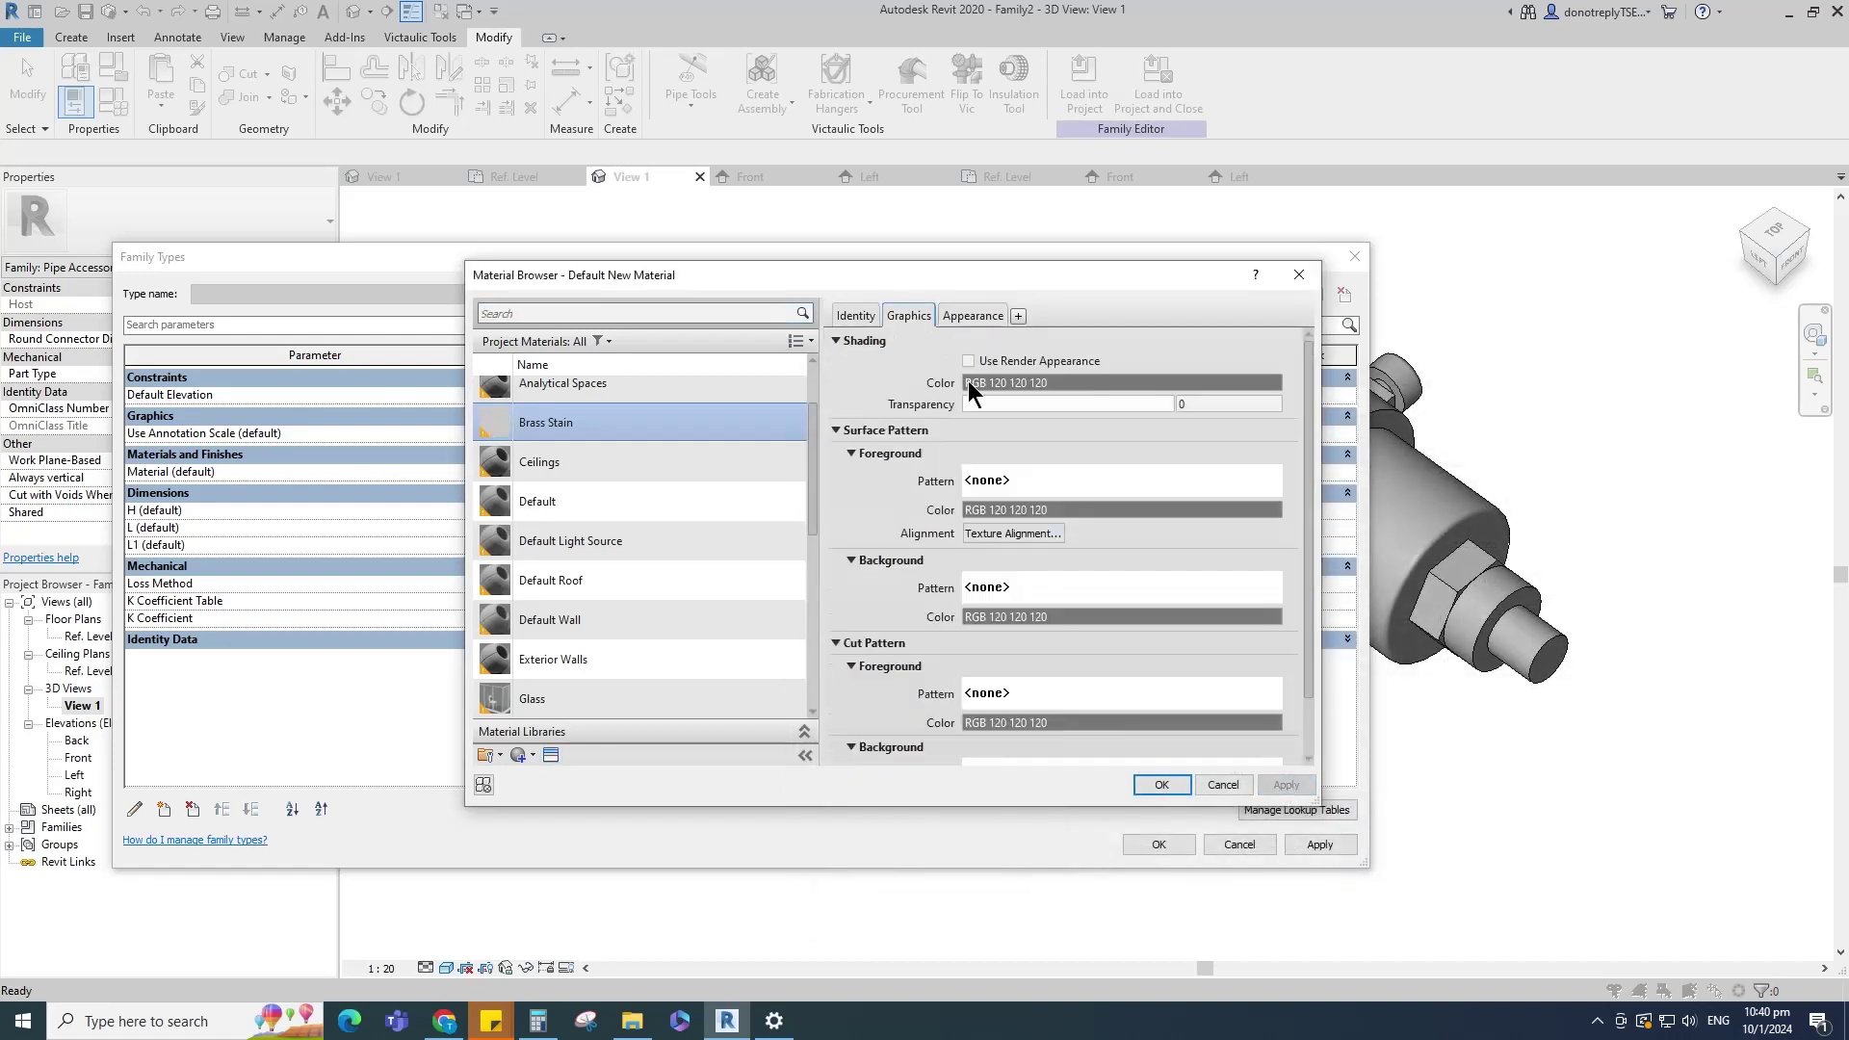
left_click(968, 360)
left_click(1286, 787)
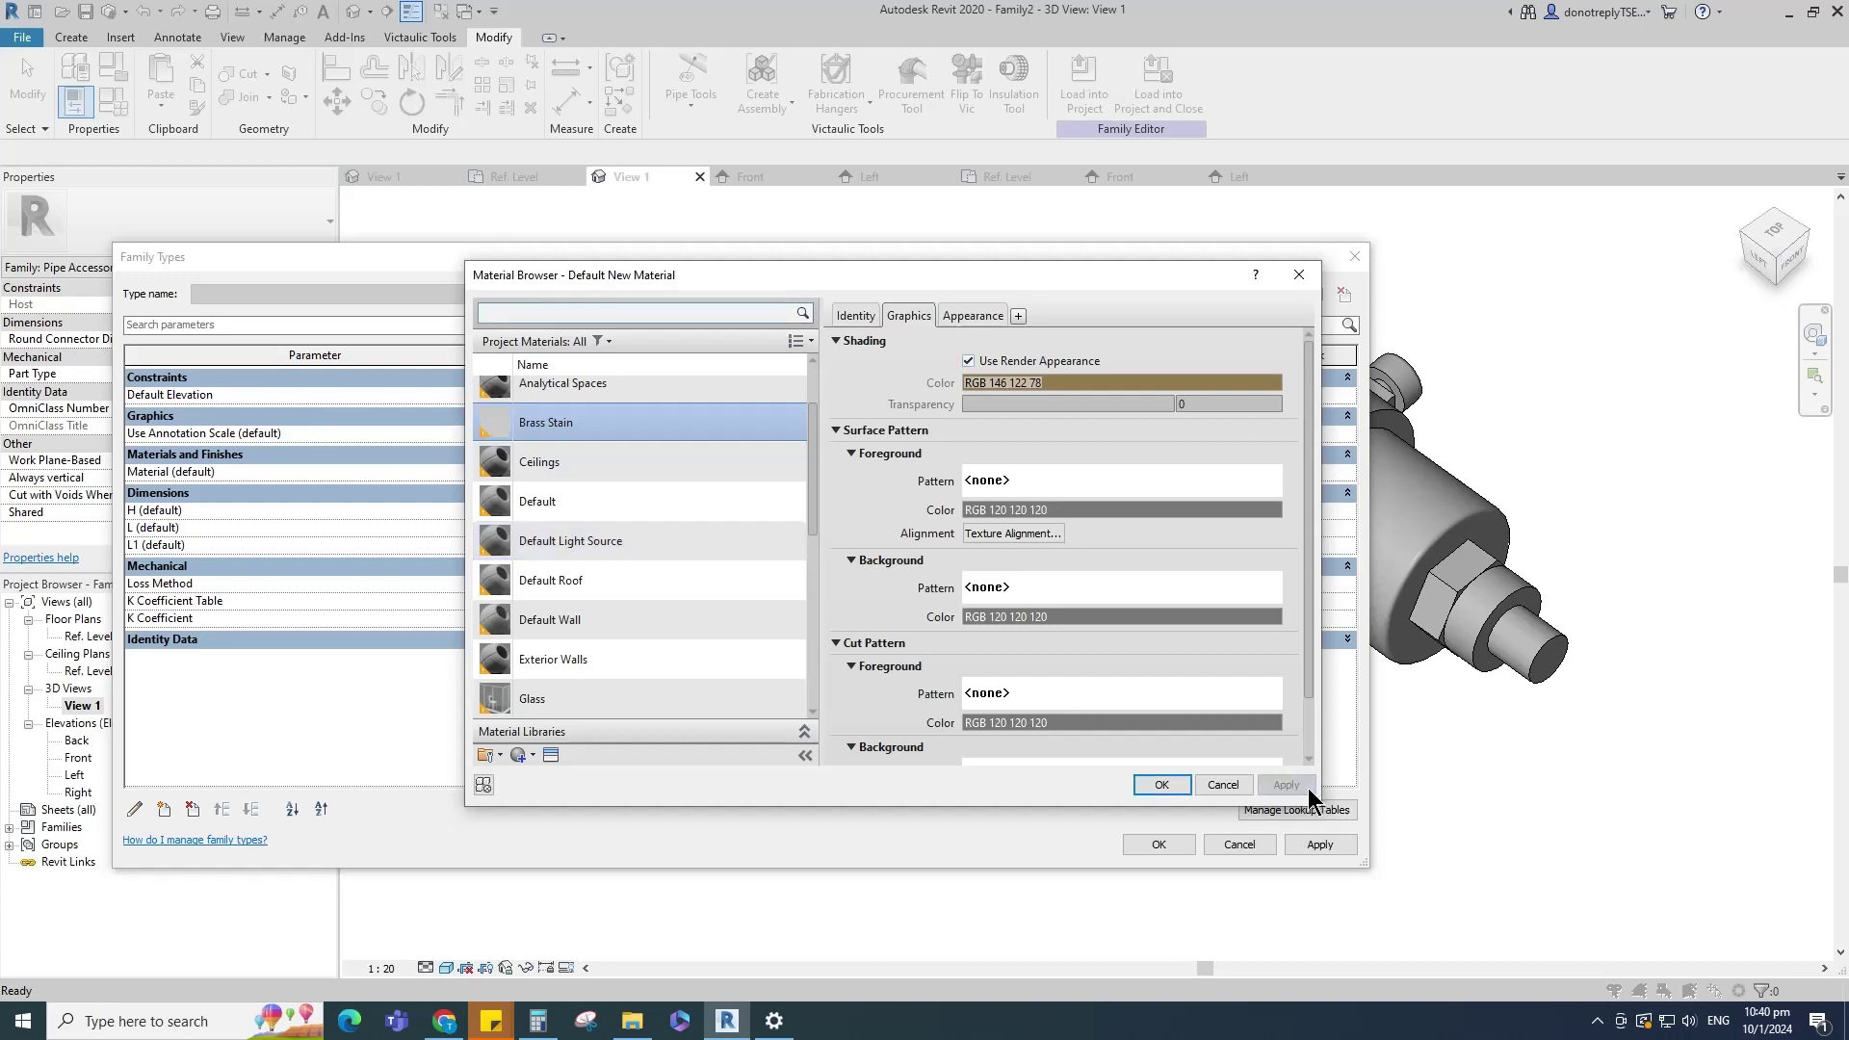
left_click(1162, 785)
left_click(1166, 843)
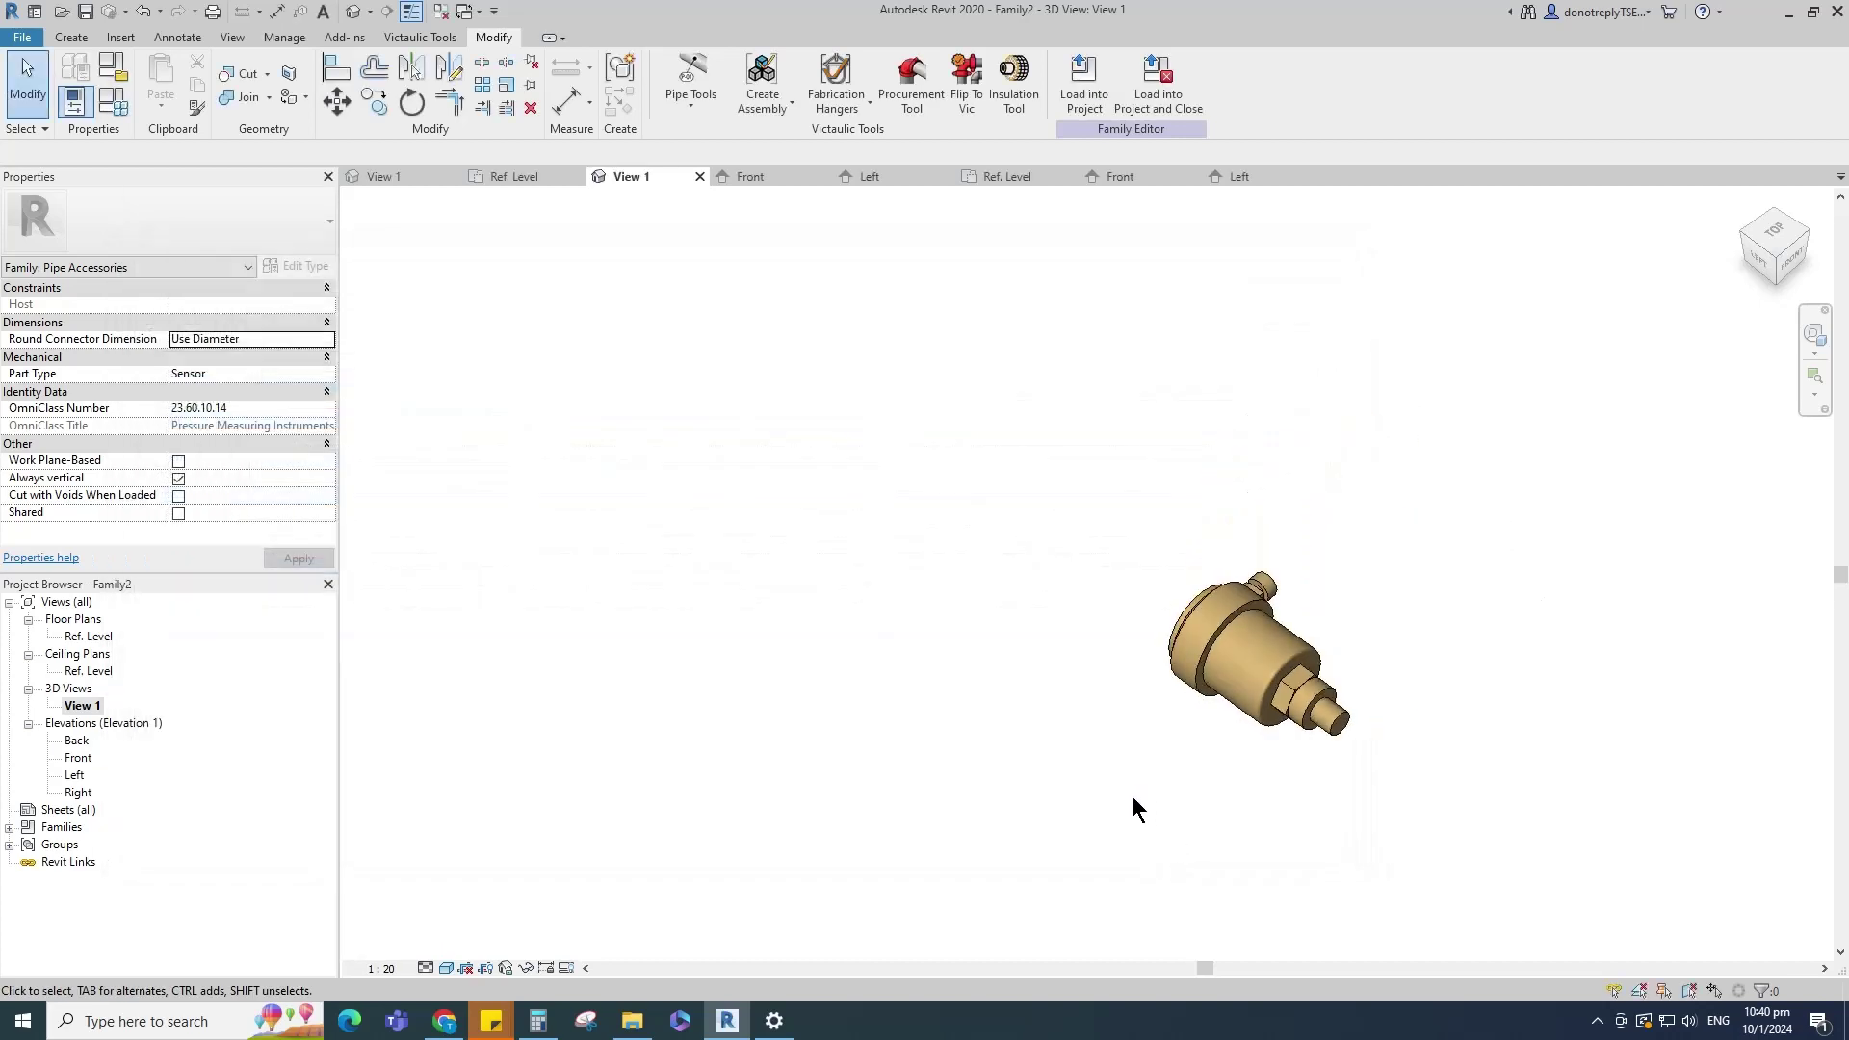
middle_click_drag(1131, 795, 1337, 821, "shift")
scroll(1209, 636, "down", 2)
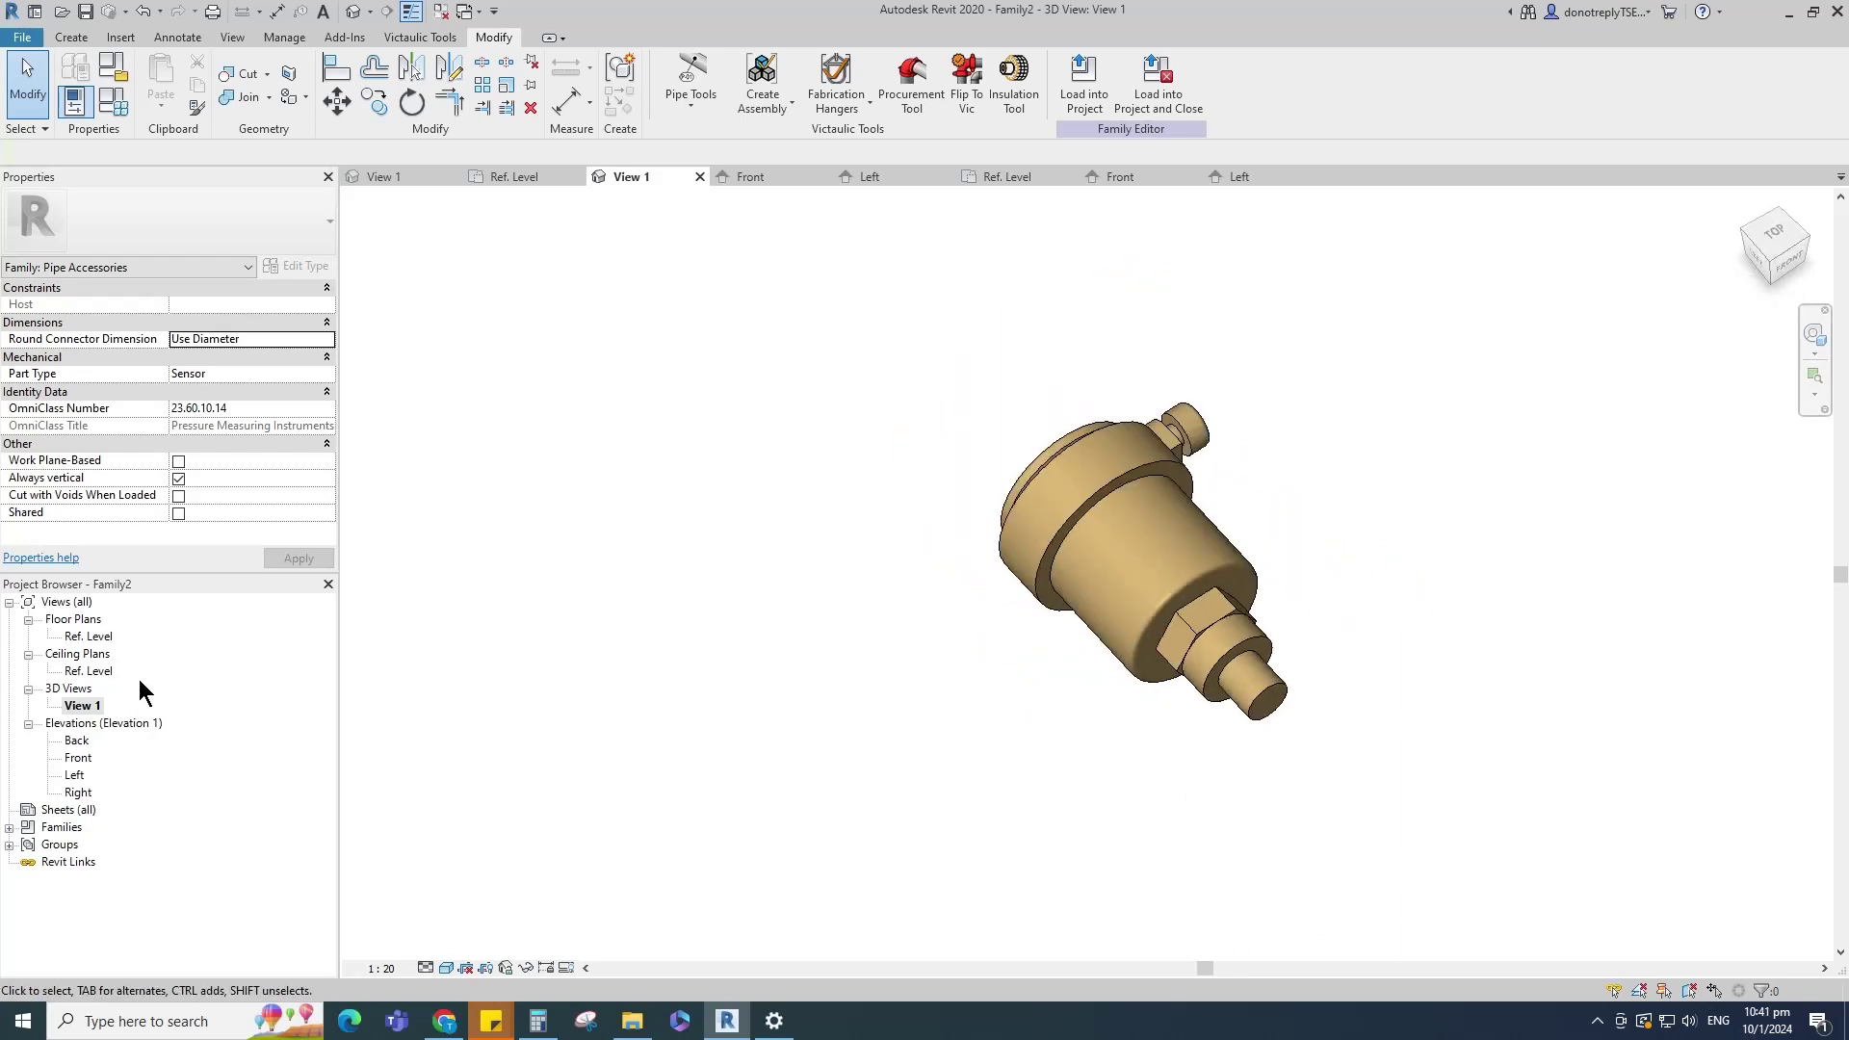
Step: In the Ref. Level floor plan, name the horizontal reference plane through the middle of the nut "WP"
double_click(89, 639)
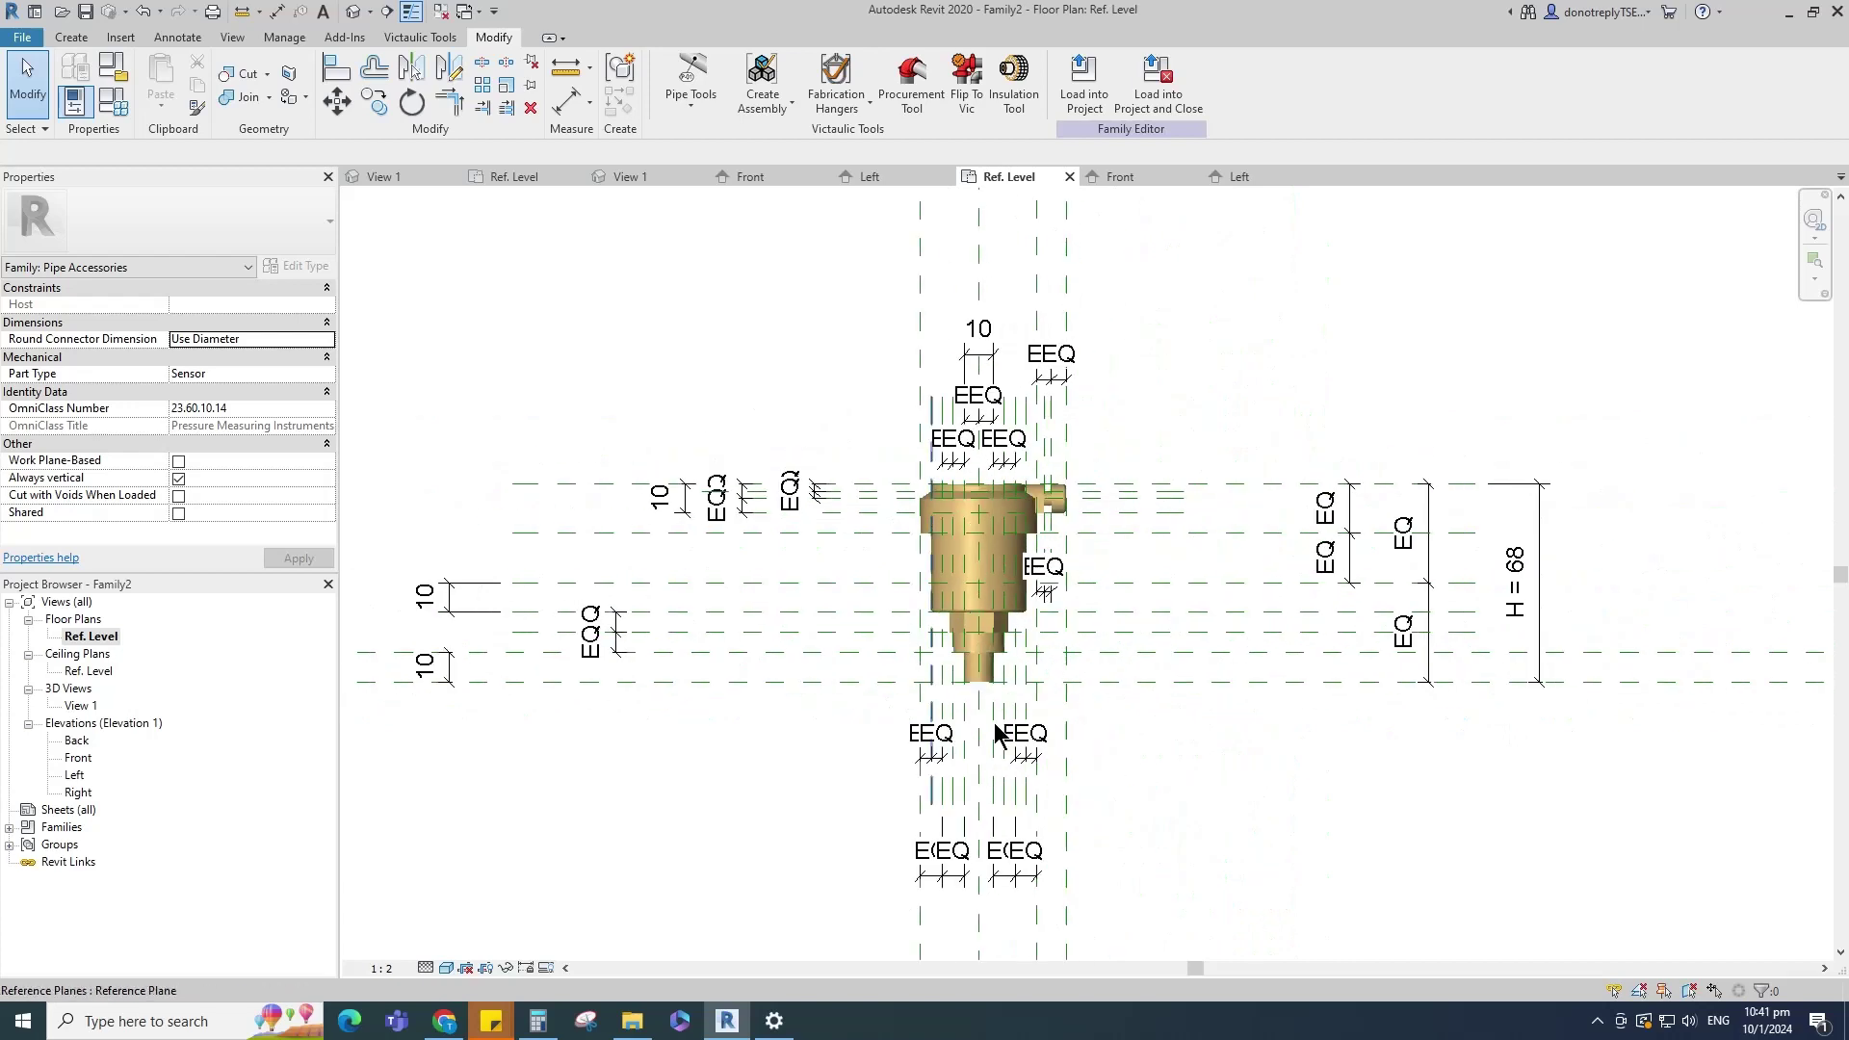
left_click(825, 633)
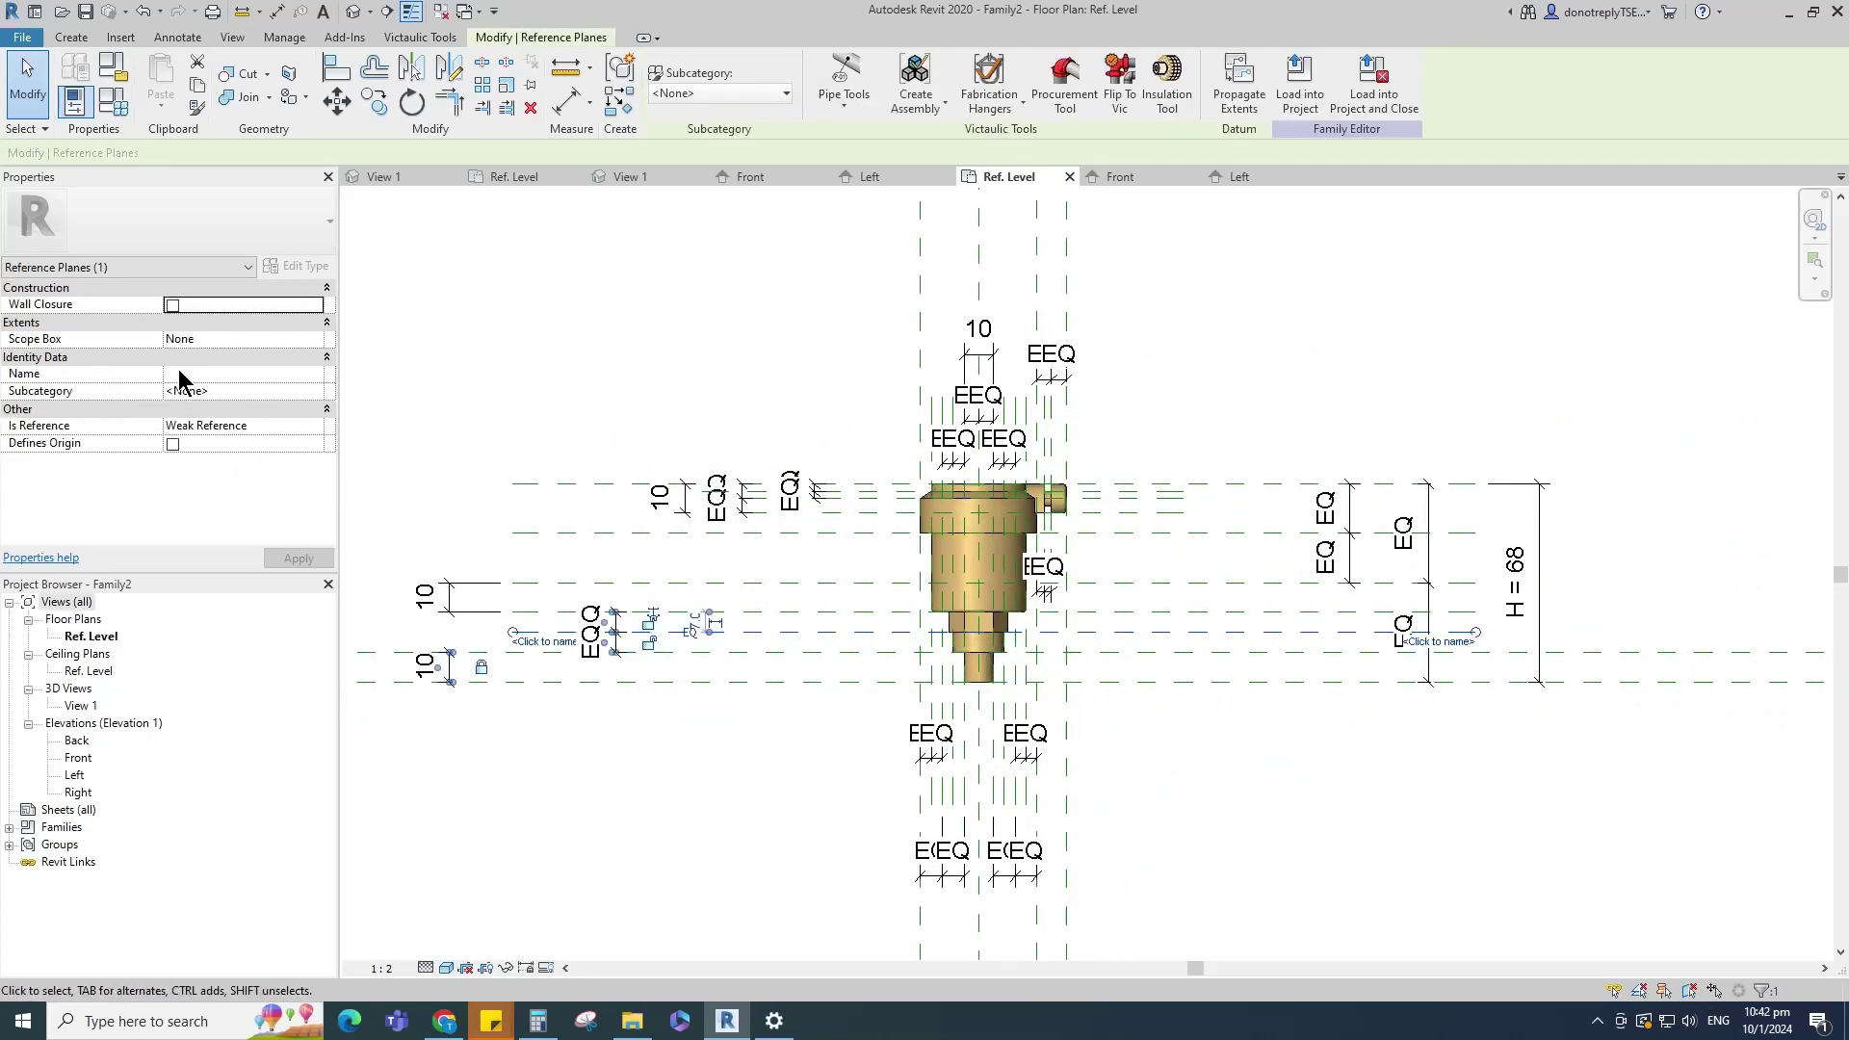
left_click(179, 374)
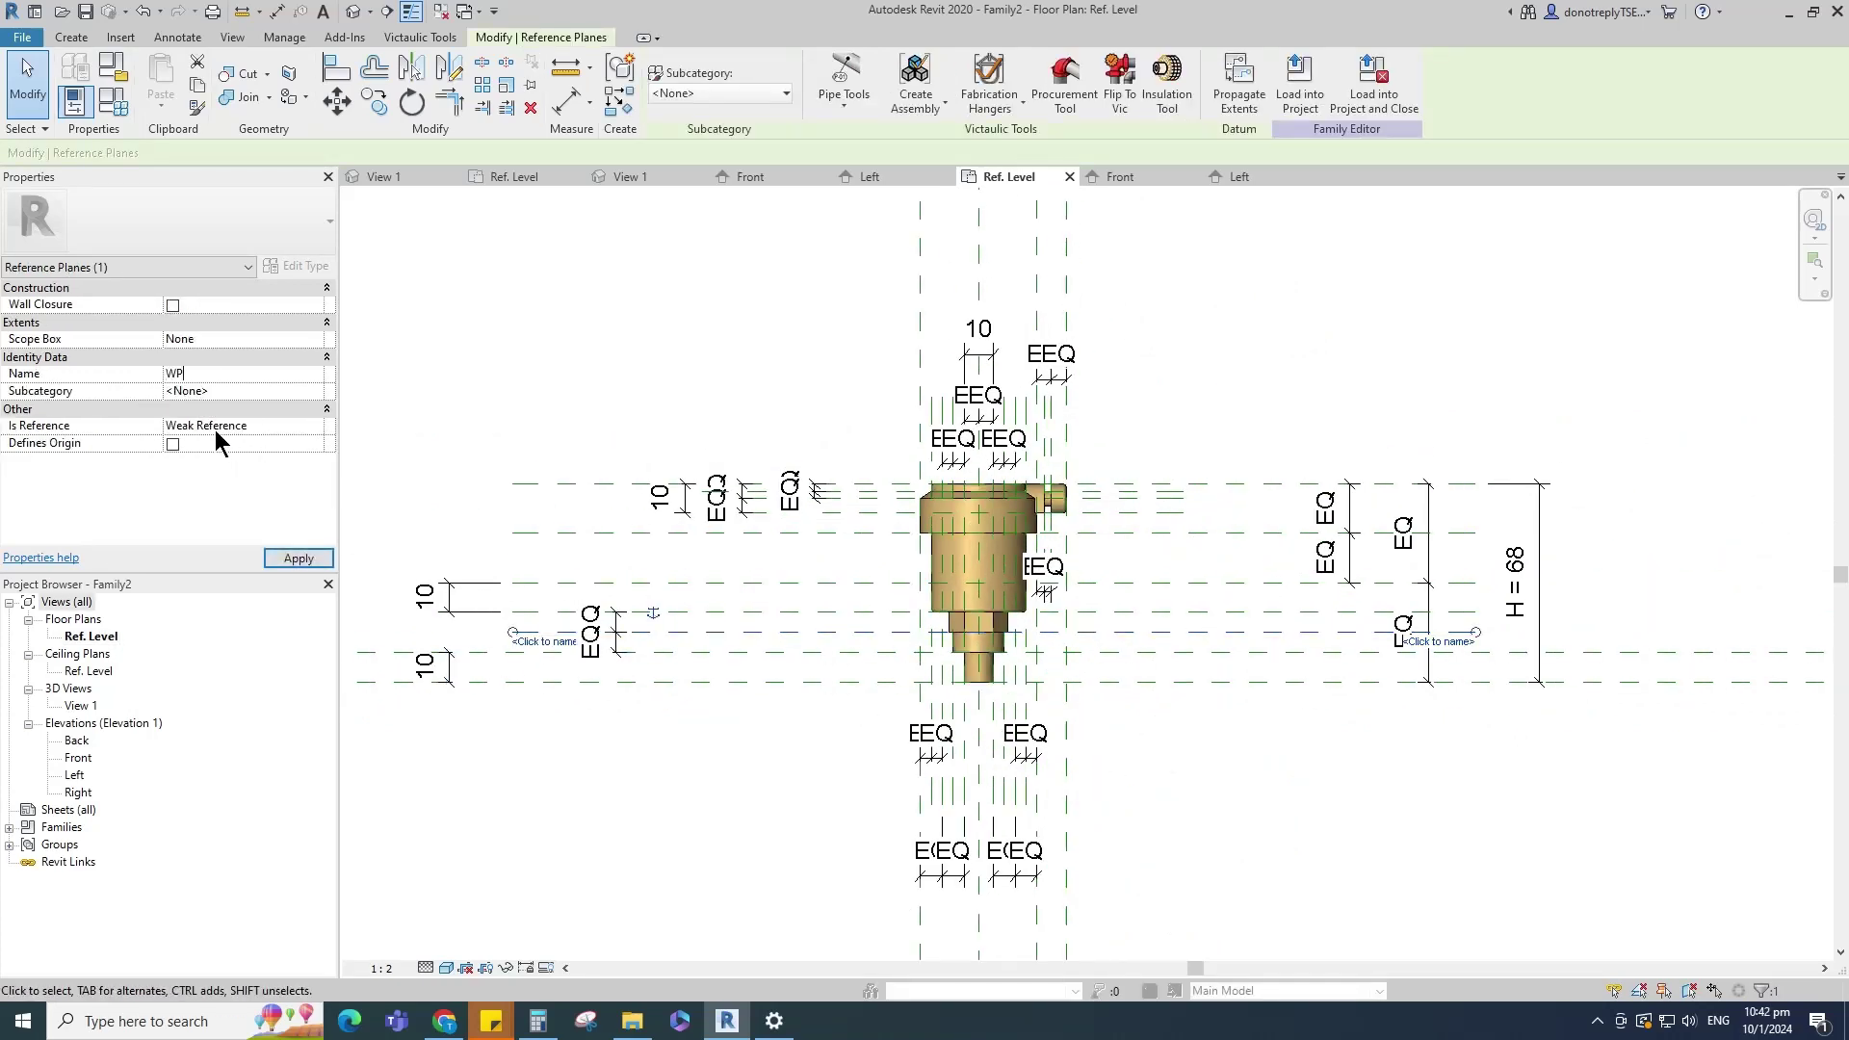
left_click(299, 559)
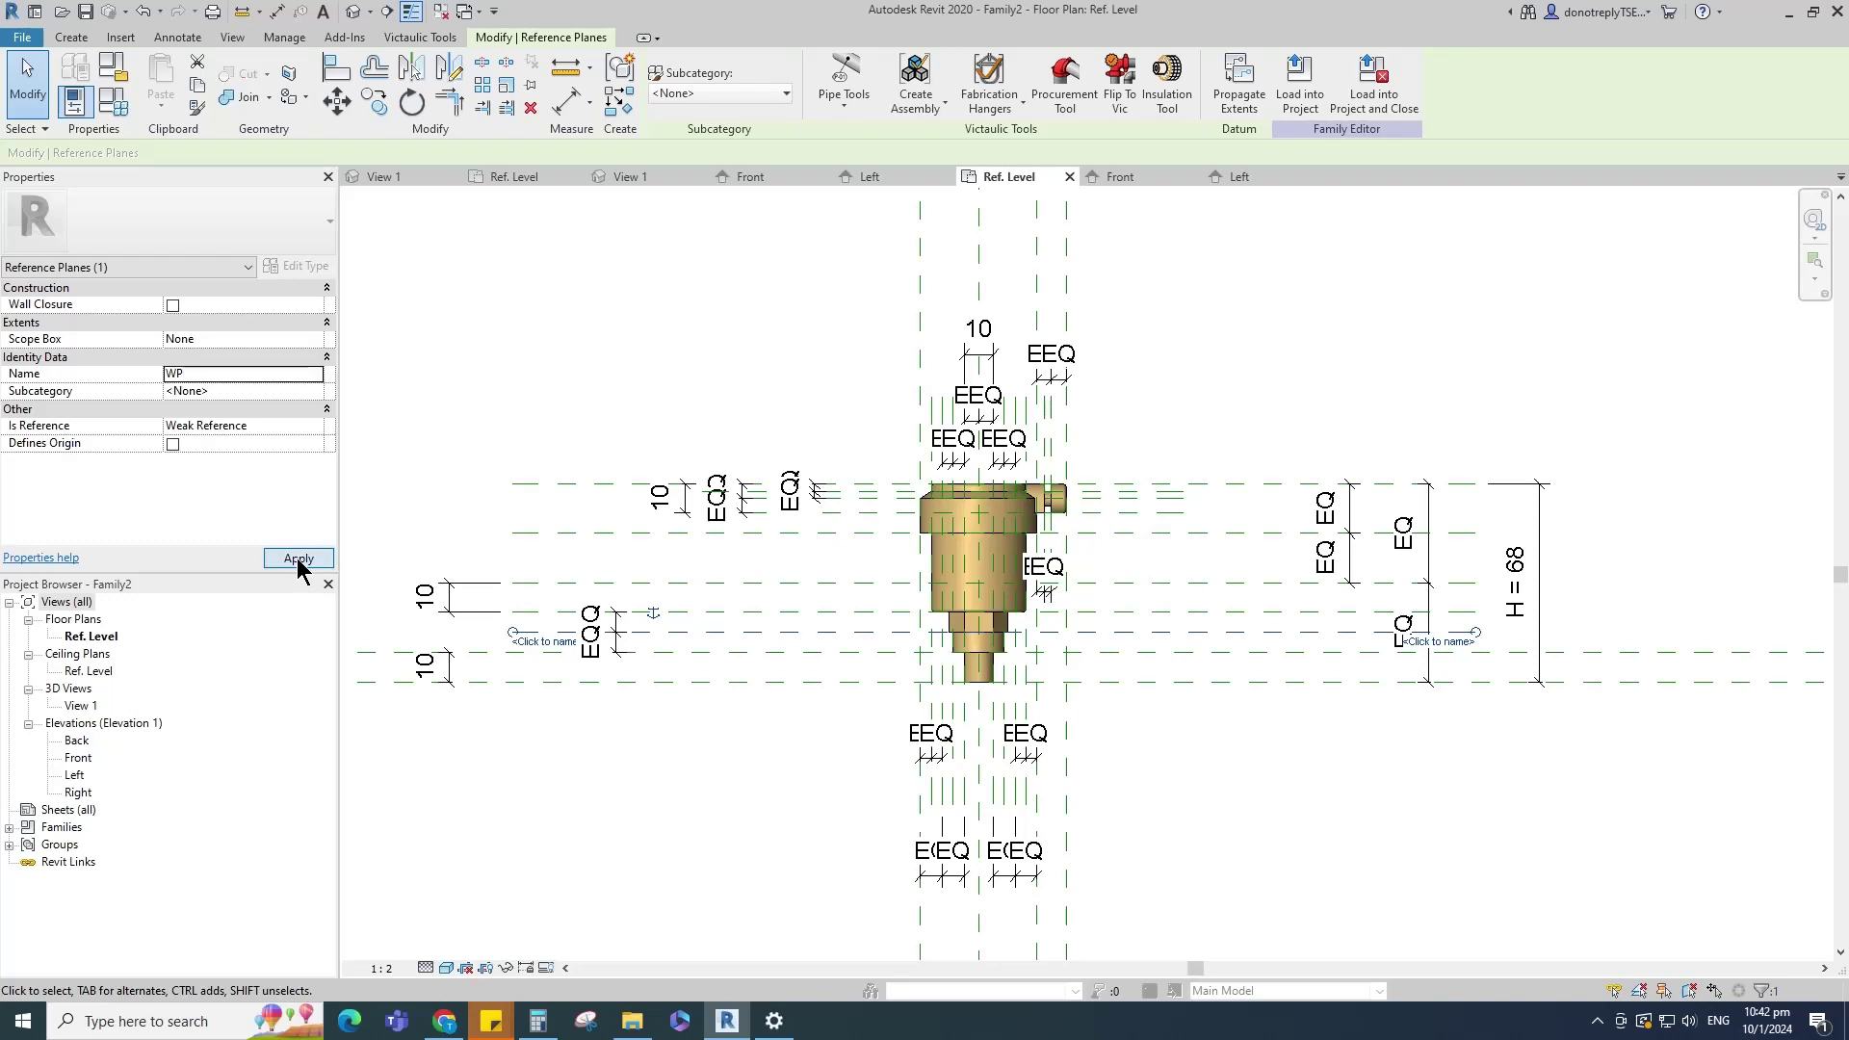
left_click(1197, 770)
Step: Place a Hydronic Supply pipe connector on the work plane defined by reference plane WP
left_click(75, 38)
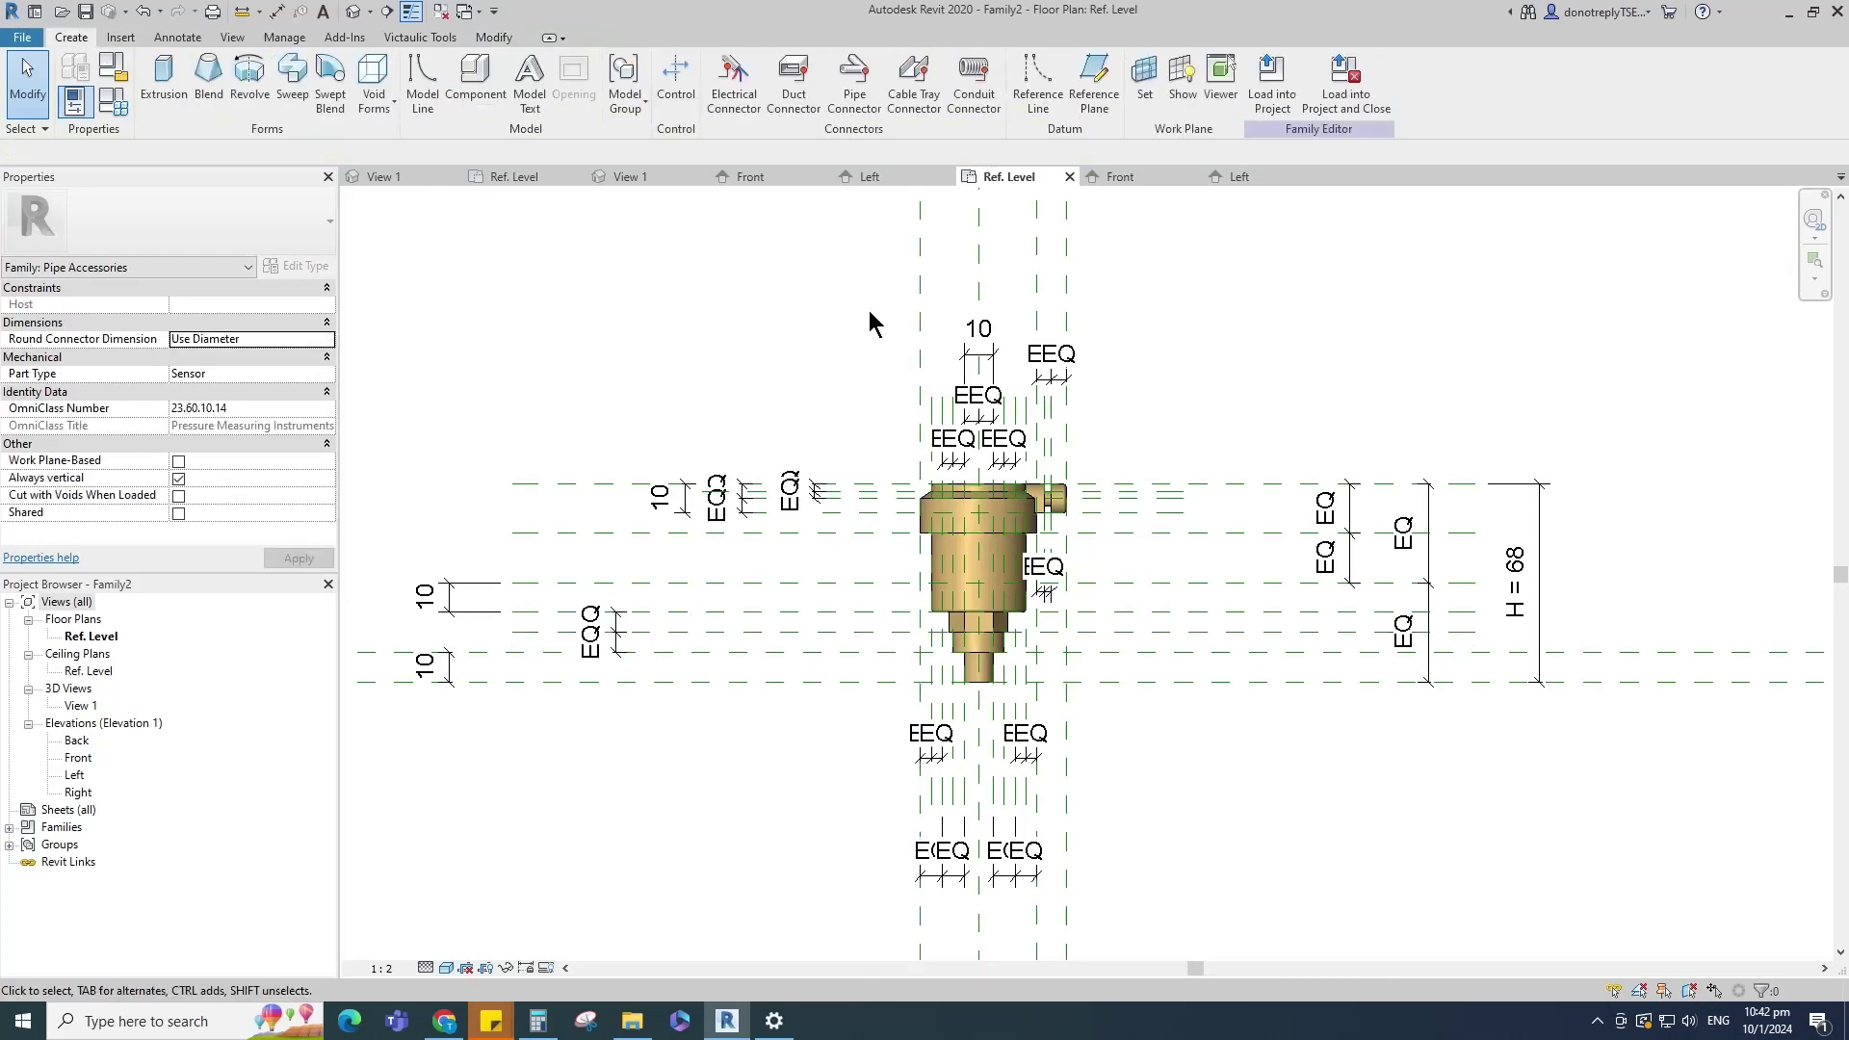
left_click(854, 79)
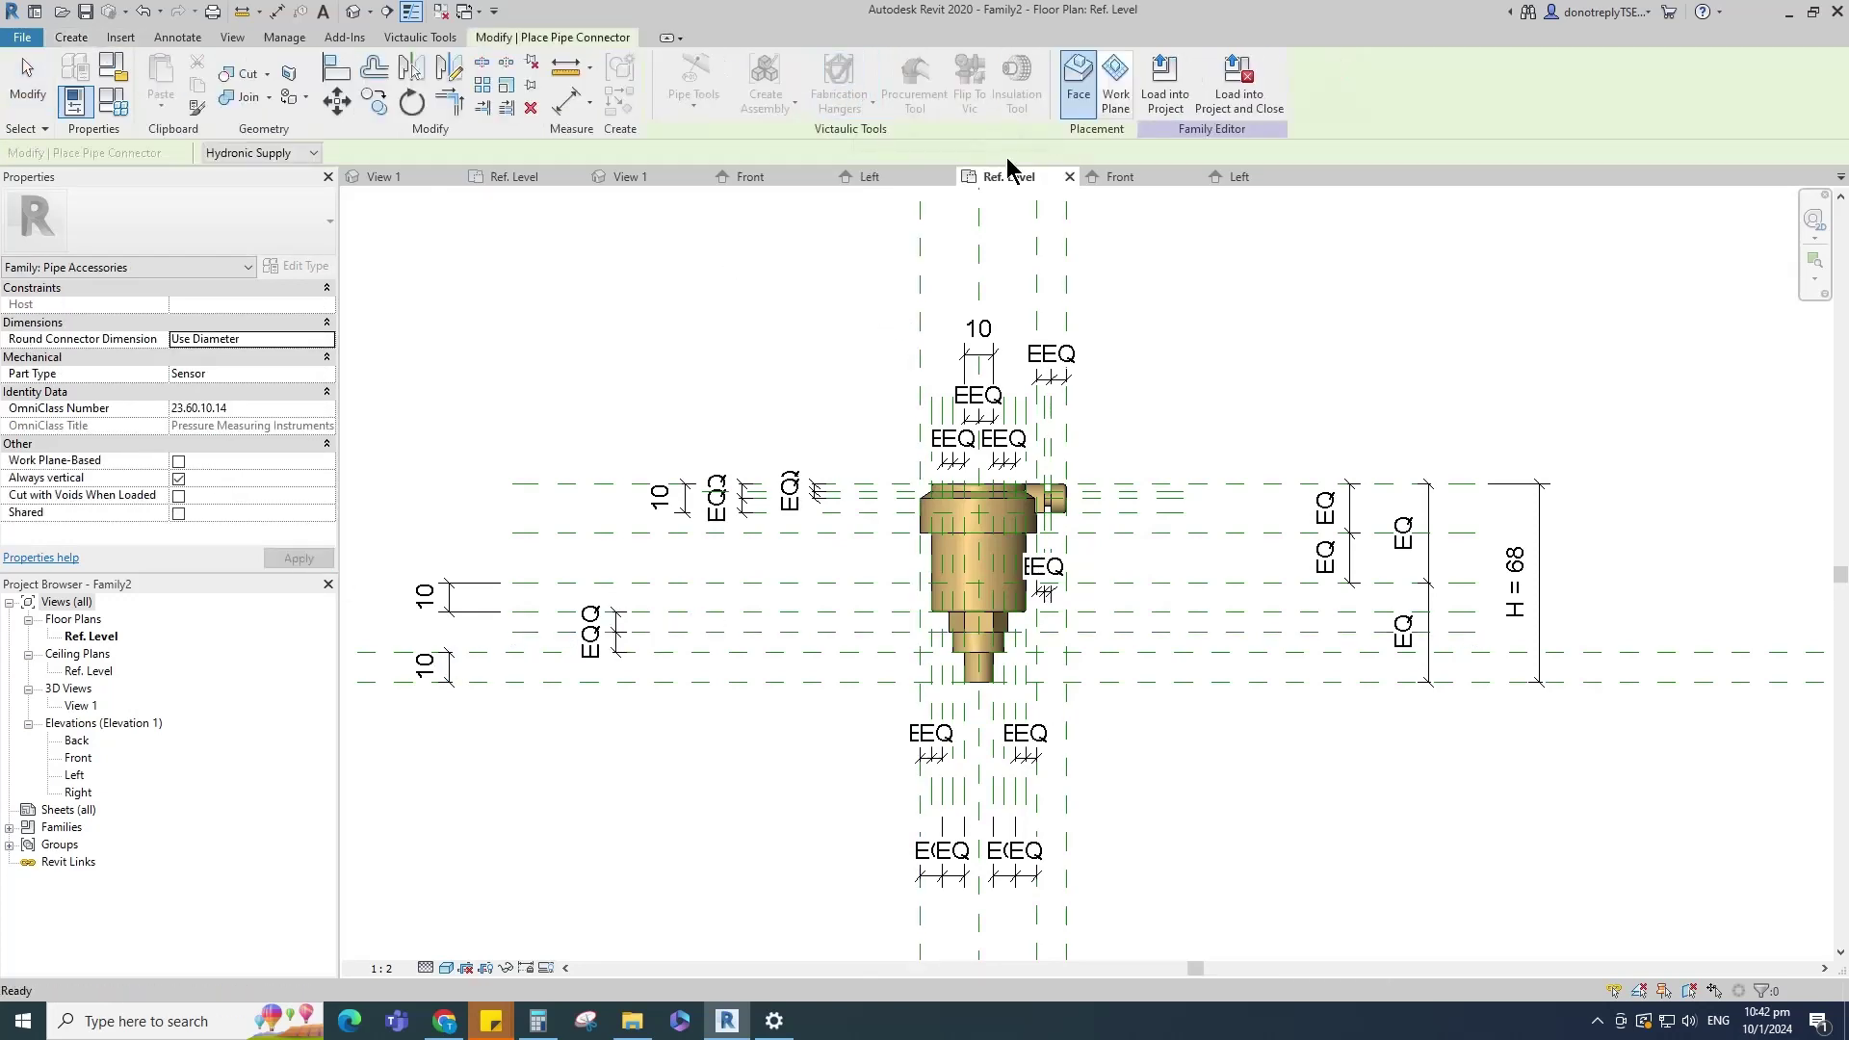
left_click(1117, 86)
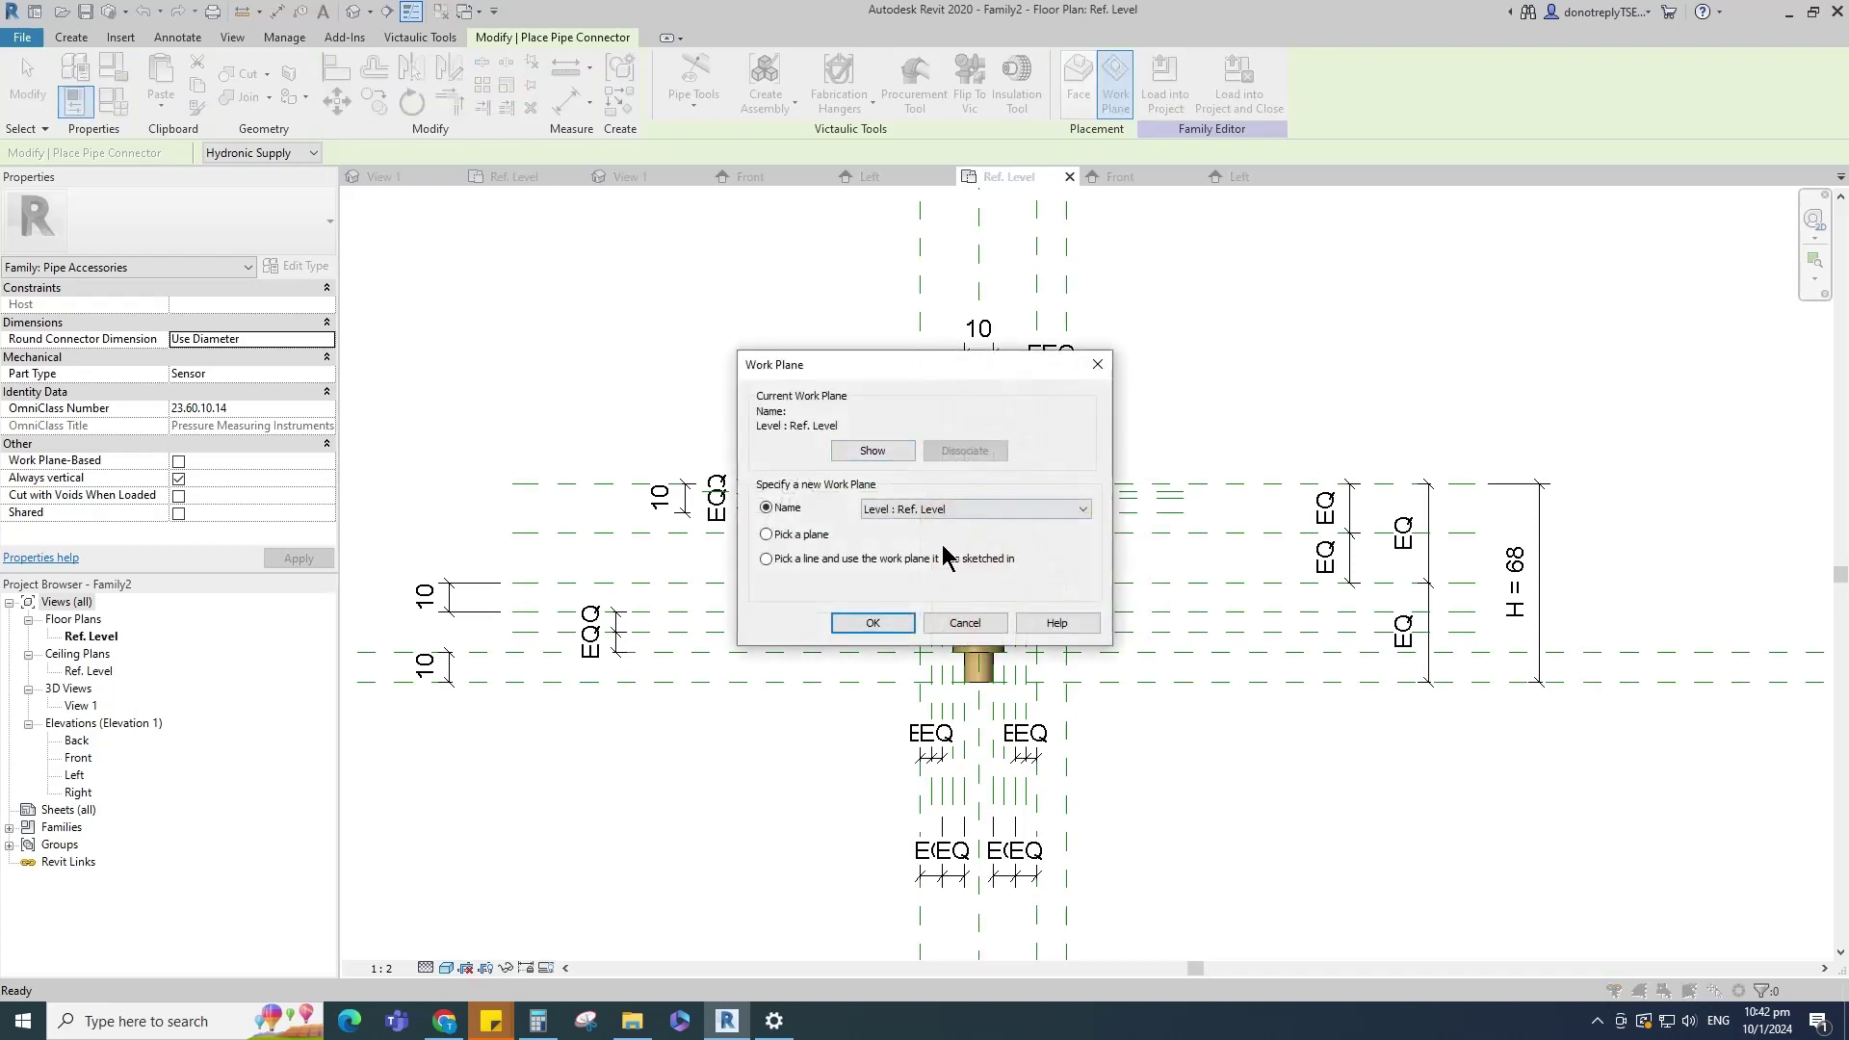
left_click(972, 509)
left_click(973, 566)
left_click(873, 622)
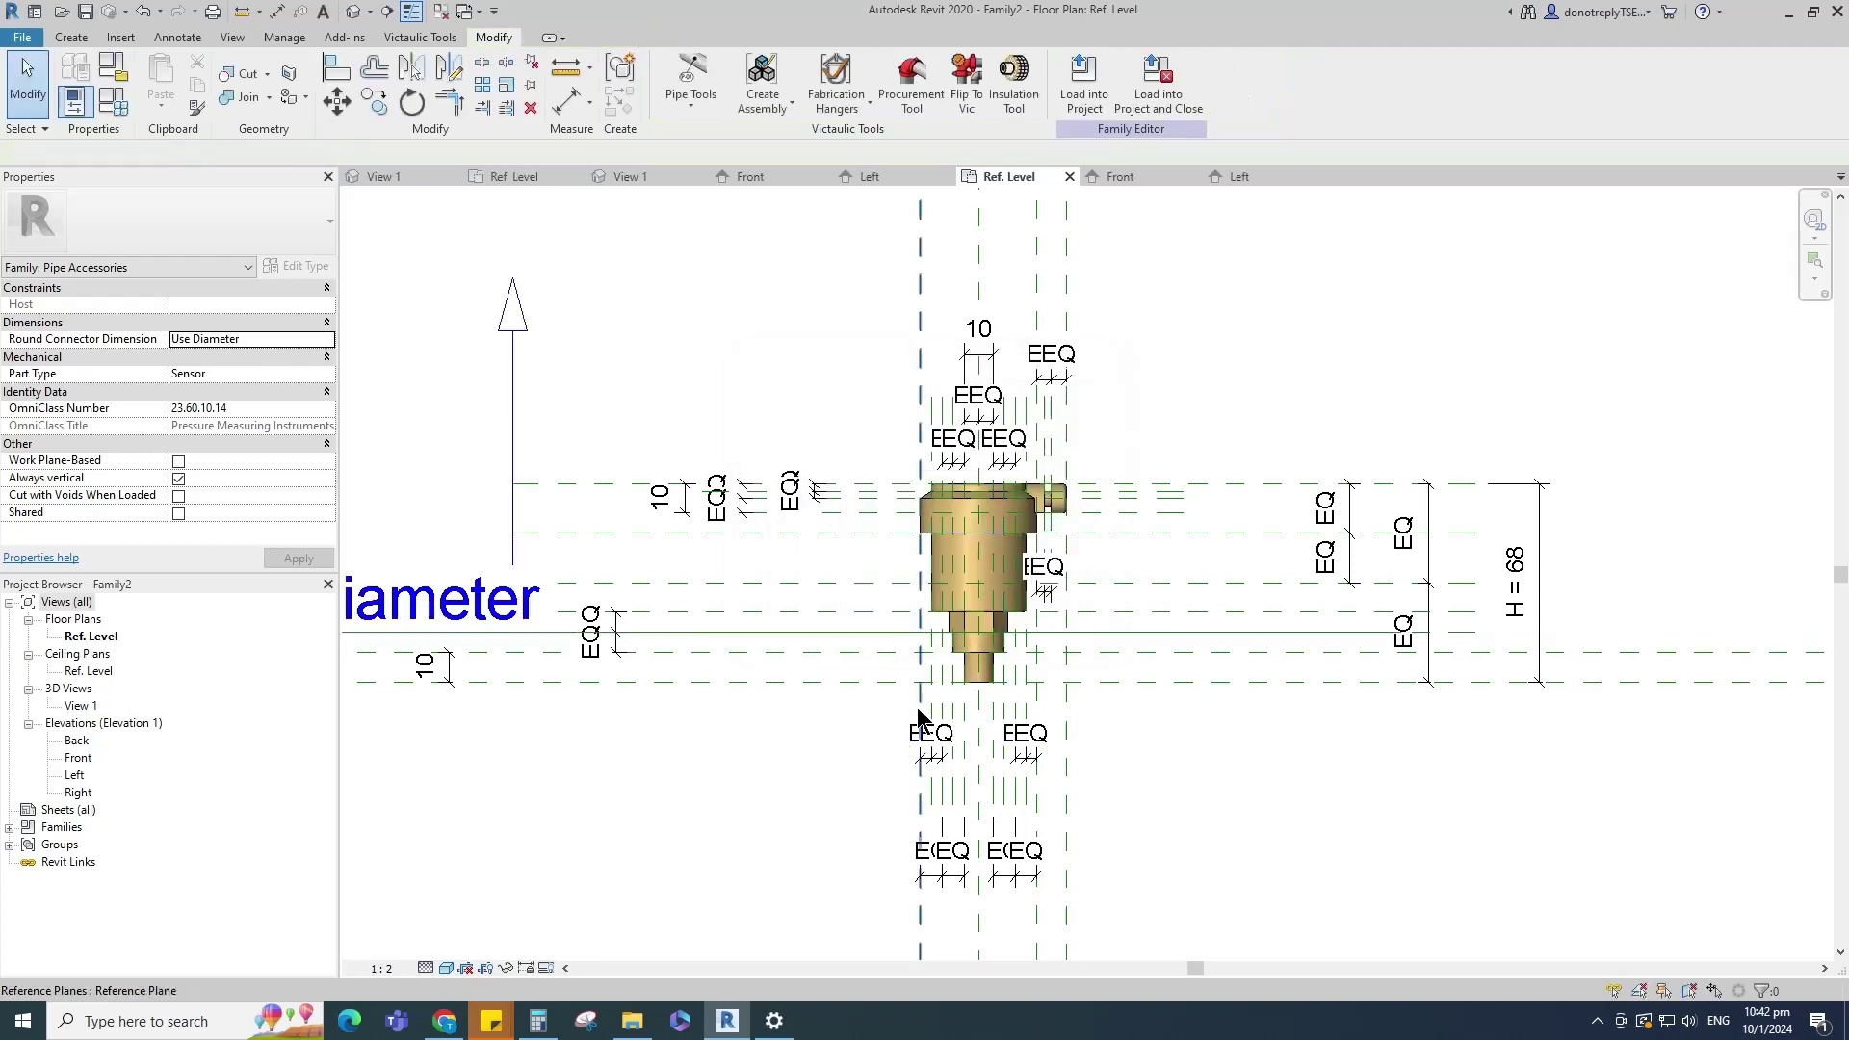
Step: Move the pipe connector along plane WP to the sensor's vertical centre reference plane in the floor plan
scroll(867, 577, "down", 3)
left_click(686, 304)
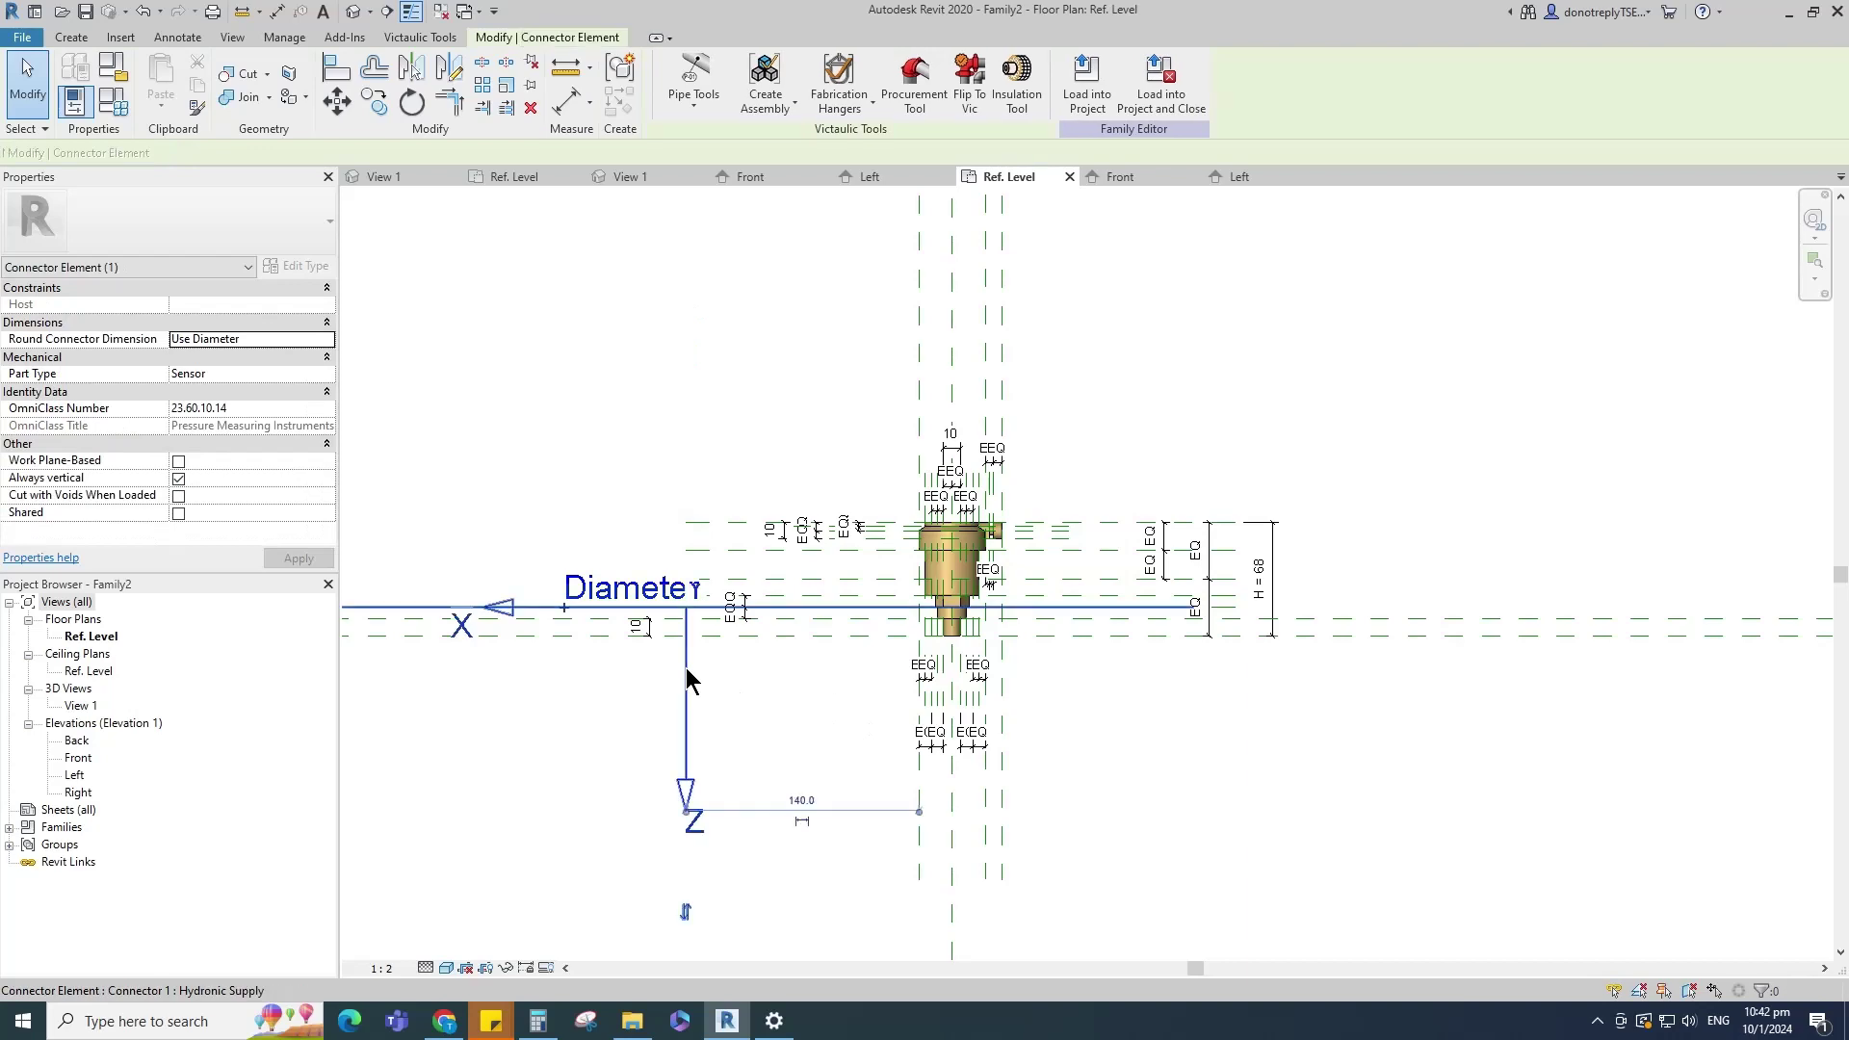
left_click(336, 101)
scroll(689, 602, "up", 3)
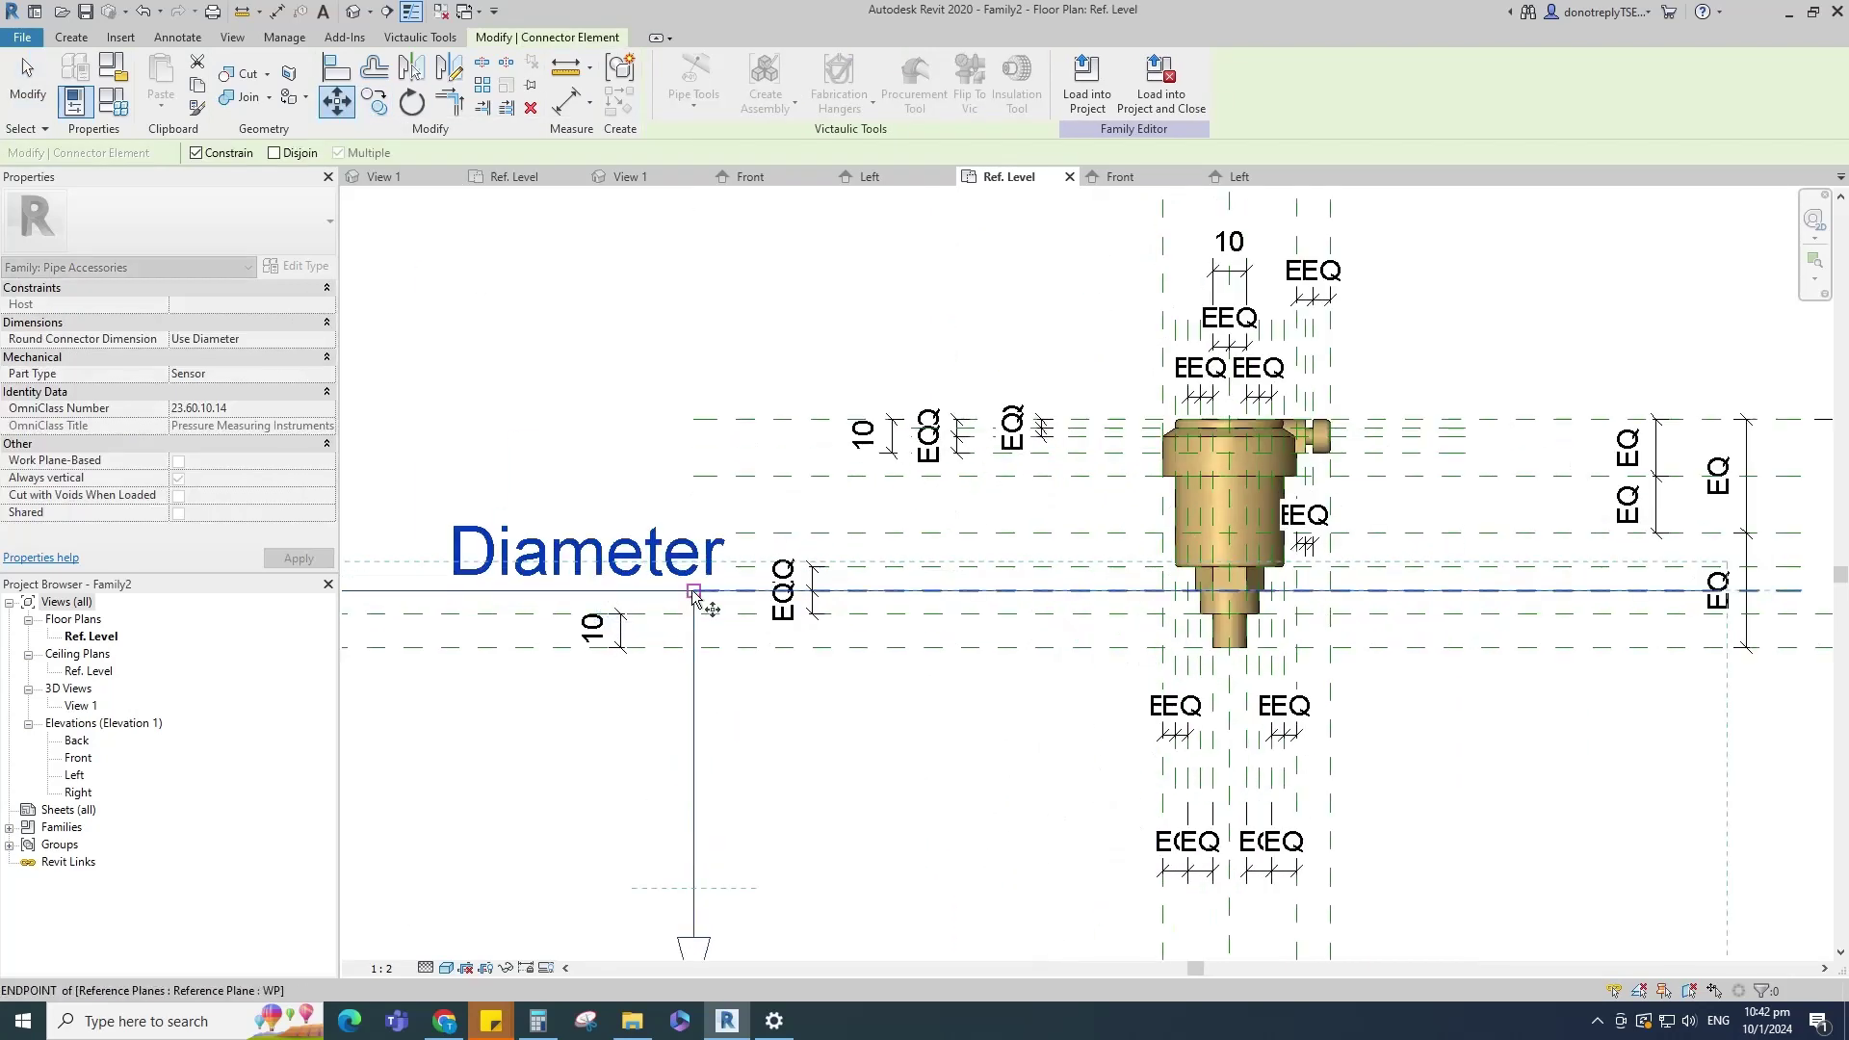
left_click(692, 591)
scroll(1228, 604, "up", 1)
left_click(1230, 591)
scroll(855, 603, "down", 4)
left_click(846, 244)
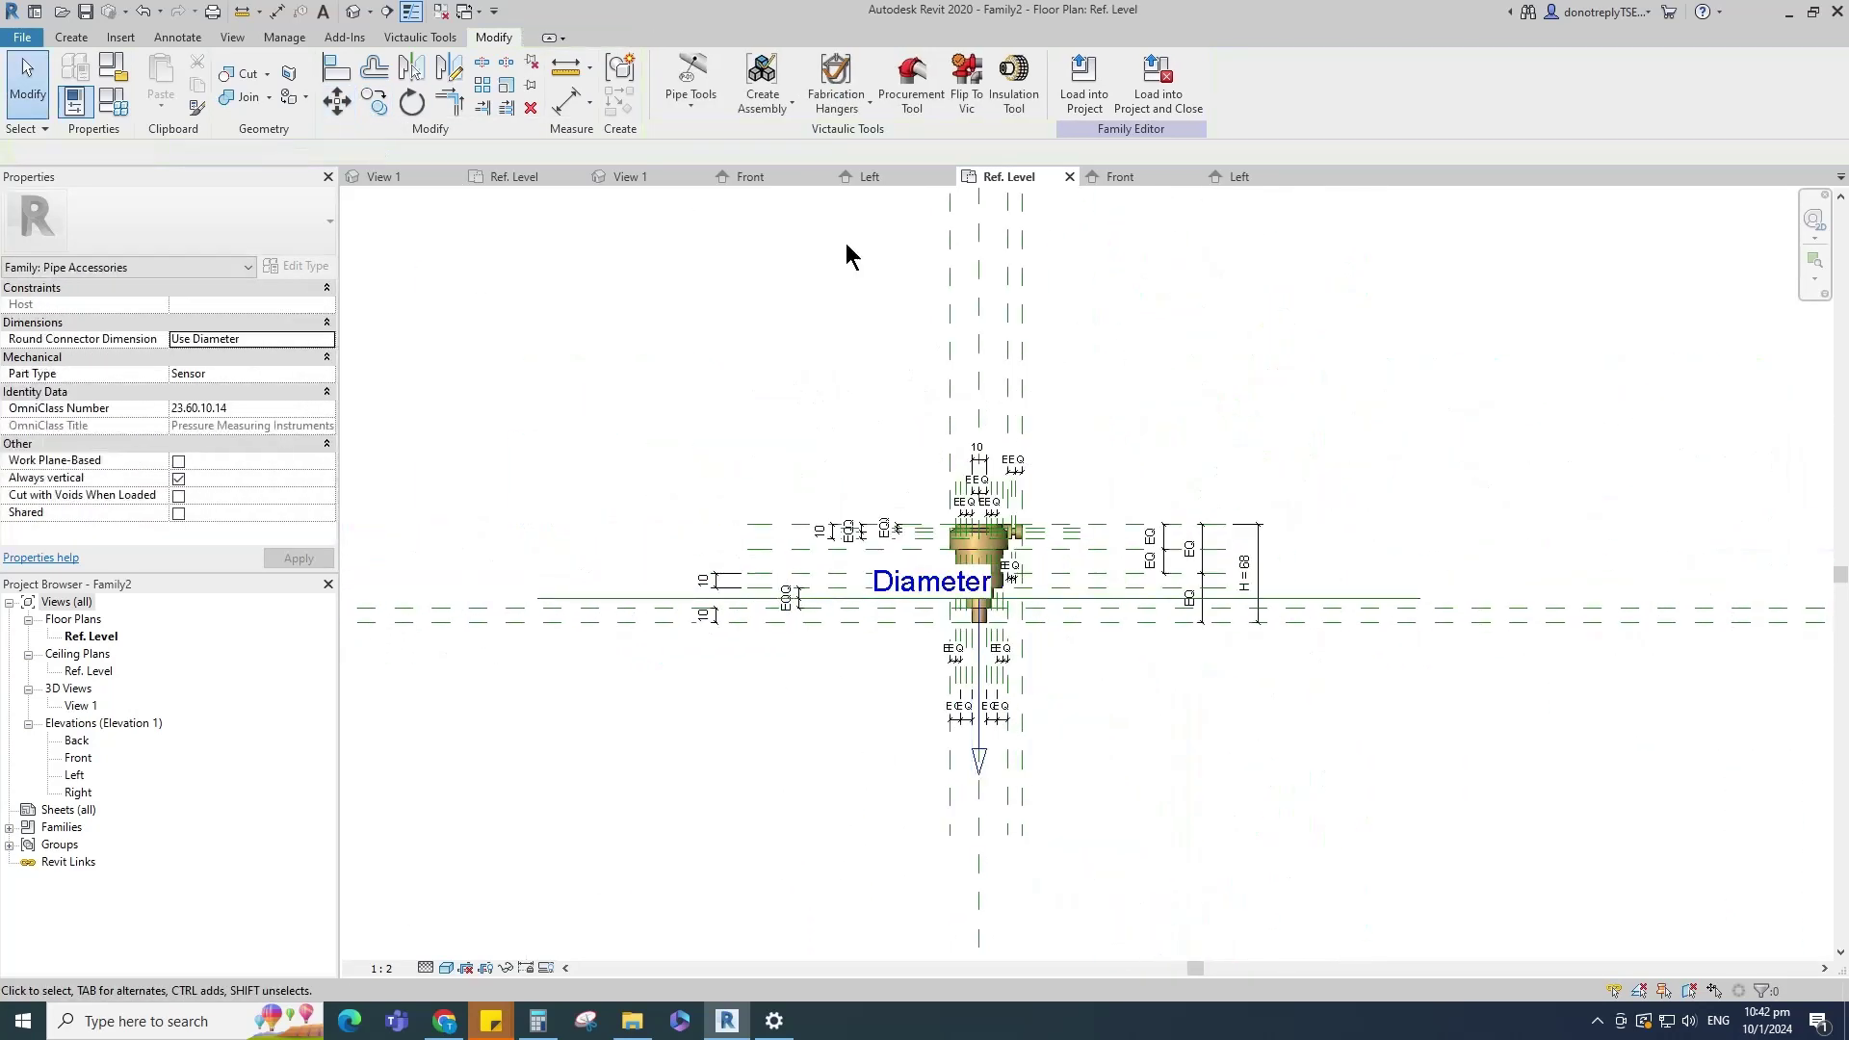
Step: In the Front elevation, move the pipe connector down the centre reference plane onto the centre of the sensor body
double_click(77, 758)
scroll(974, 648, "up", 5)
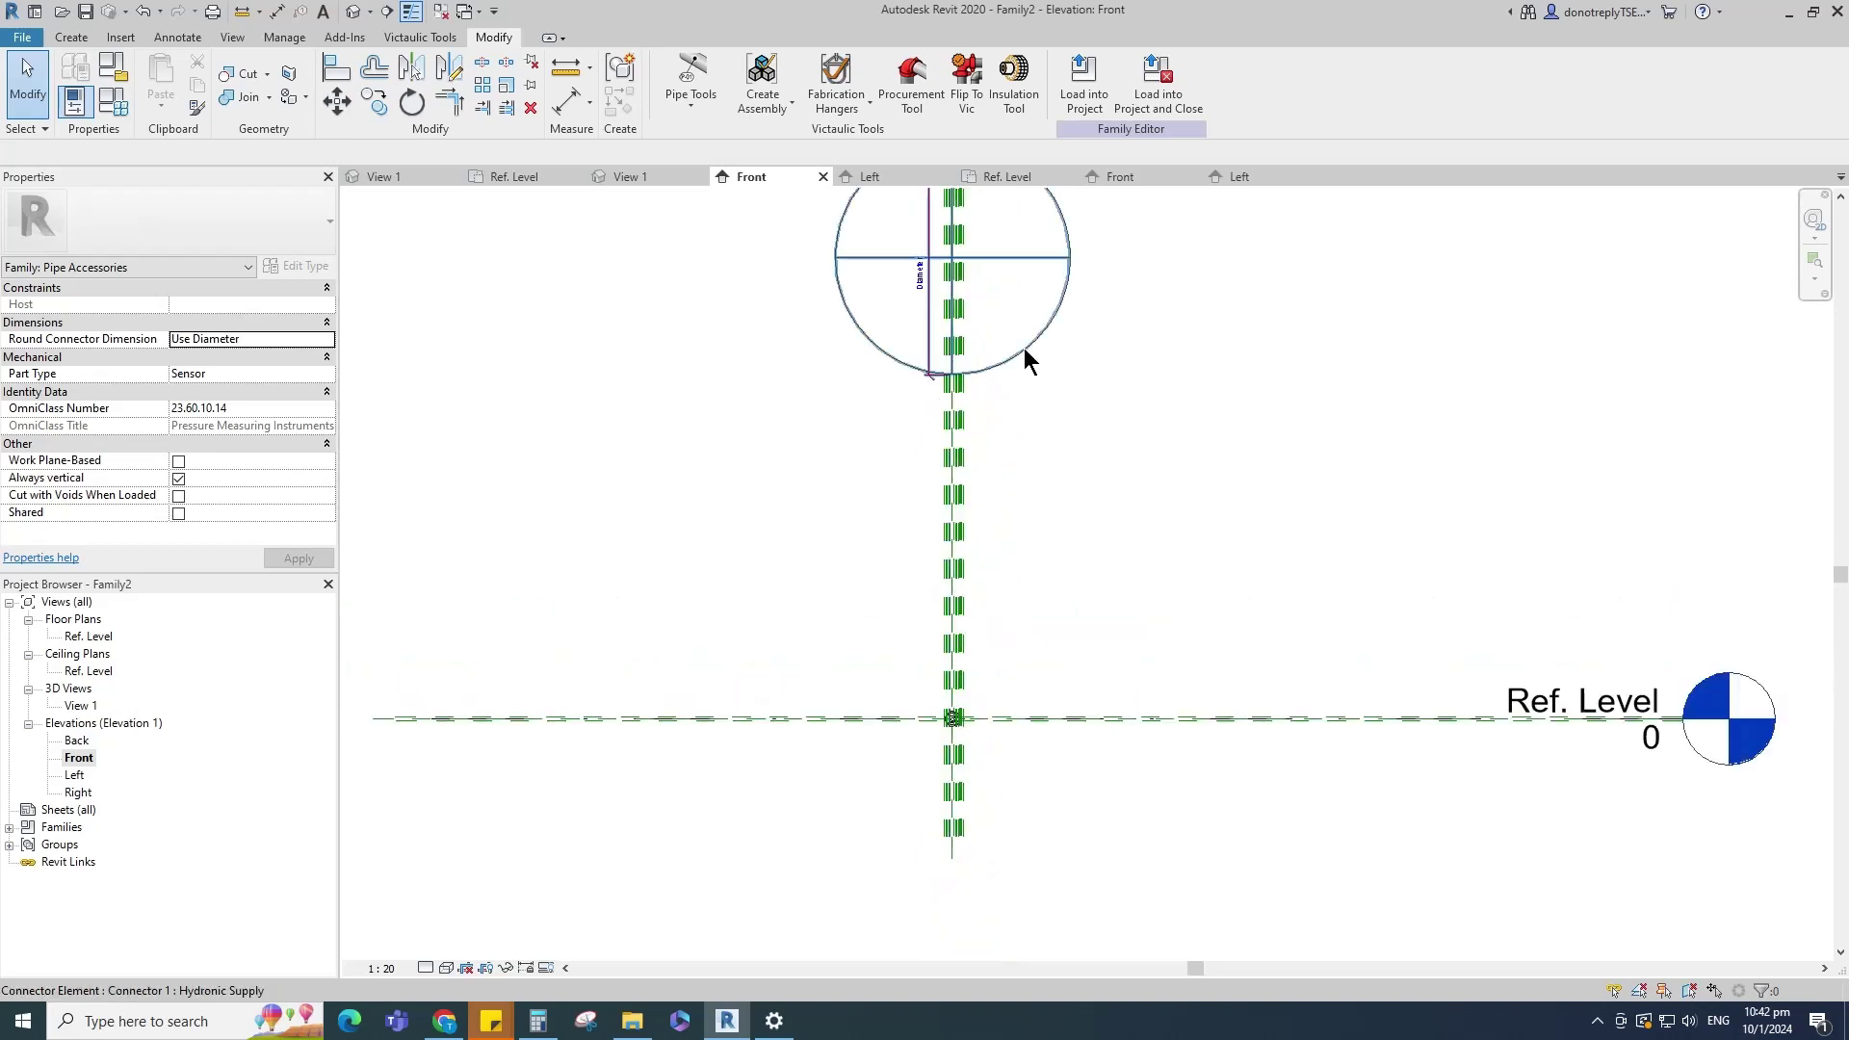
left_click(1025, 349)
left_click(339, 103)
scroll(974, 235, "up", 10)
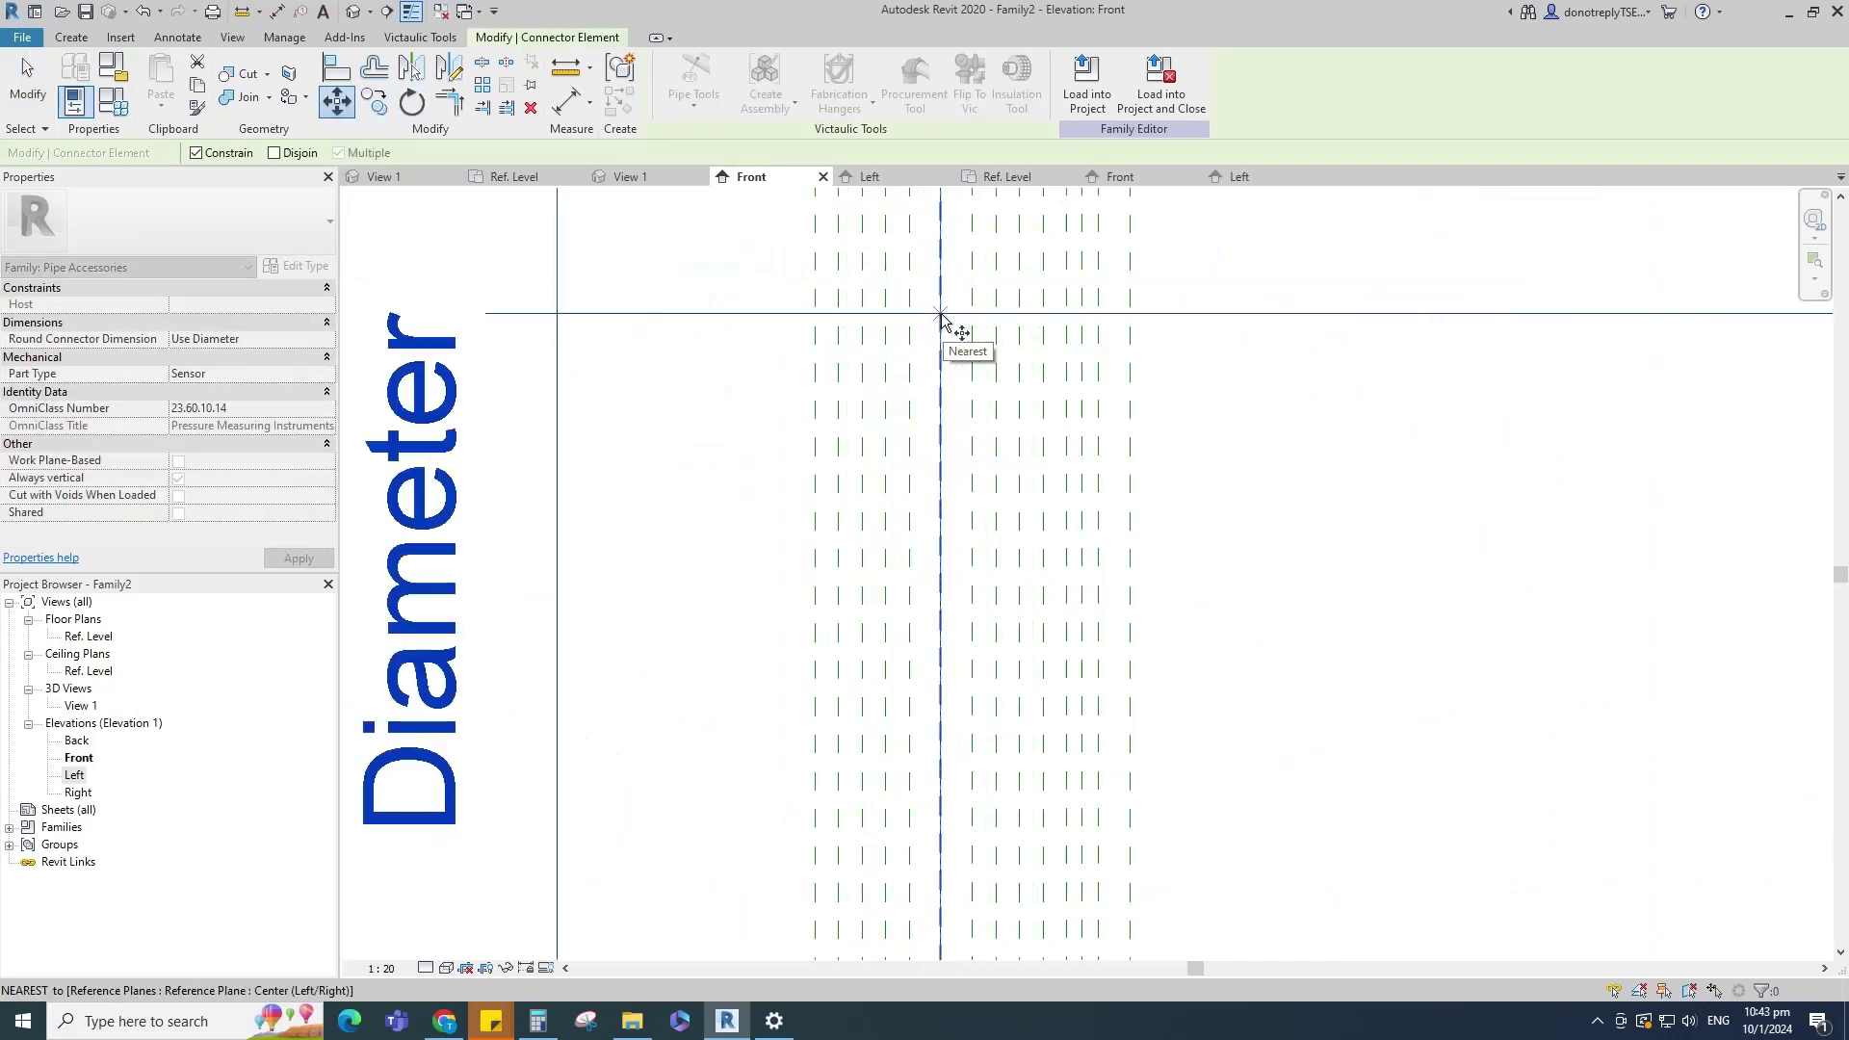
left_click(940, 313)
scroll(936, 357, "down", 2)
scroll(935, 357, "down", 8)
scroll(938, 688, "up", 11)
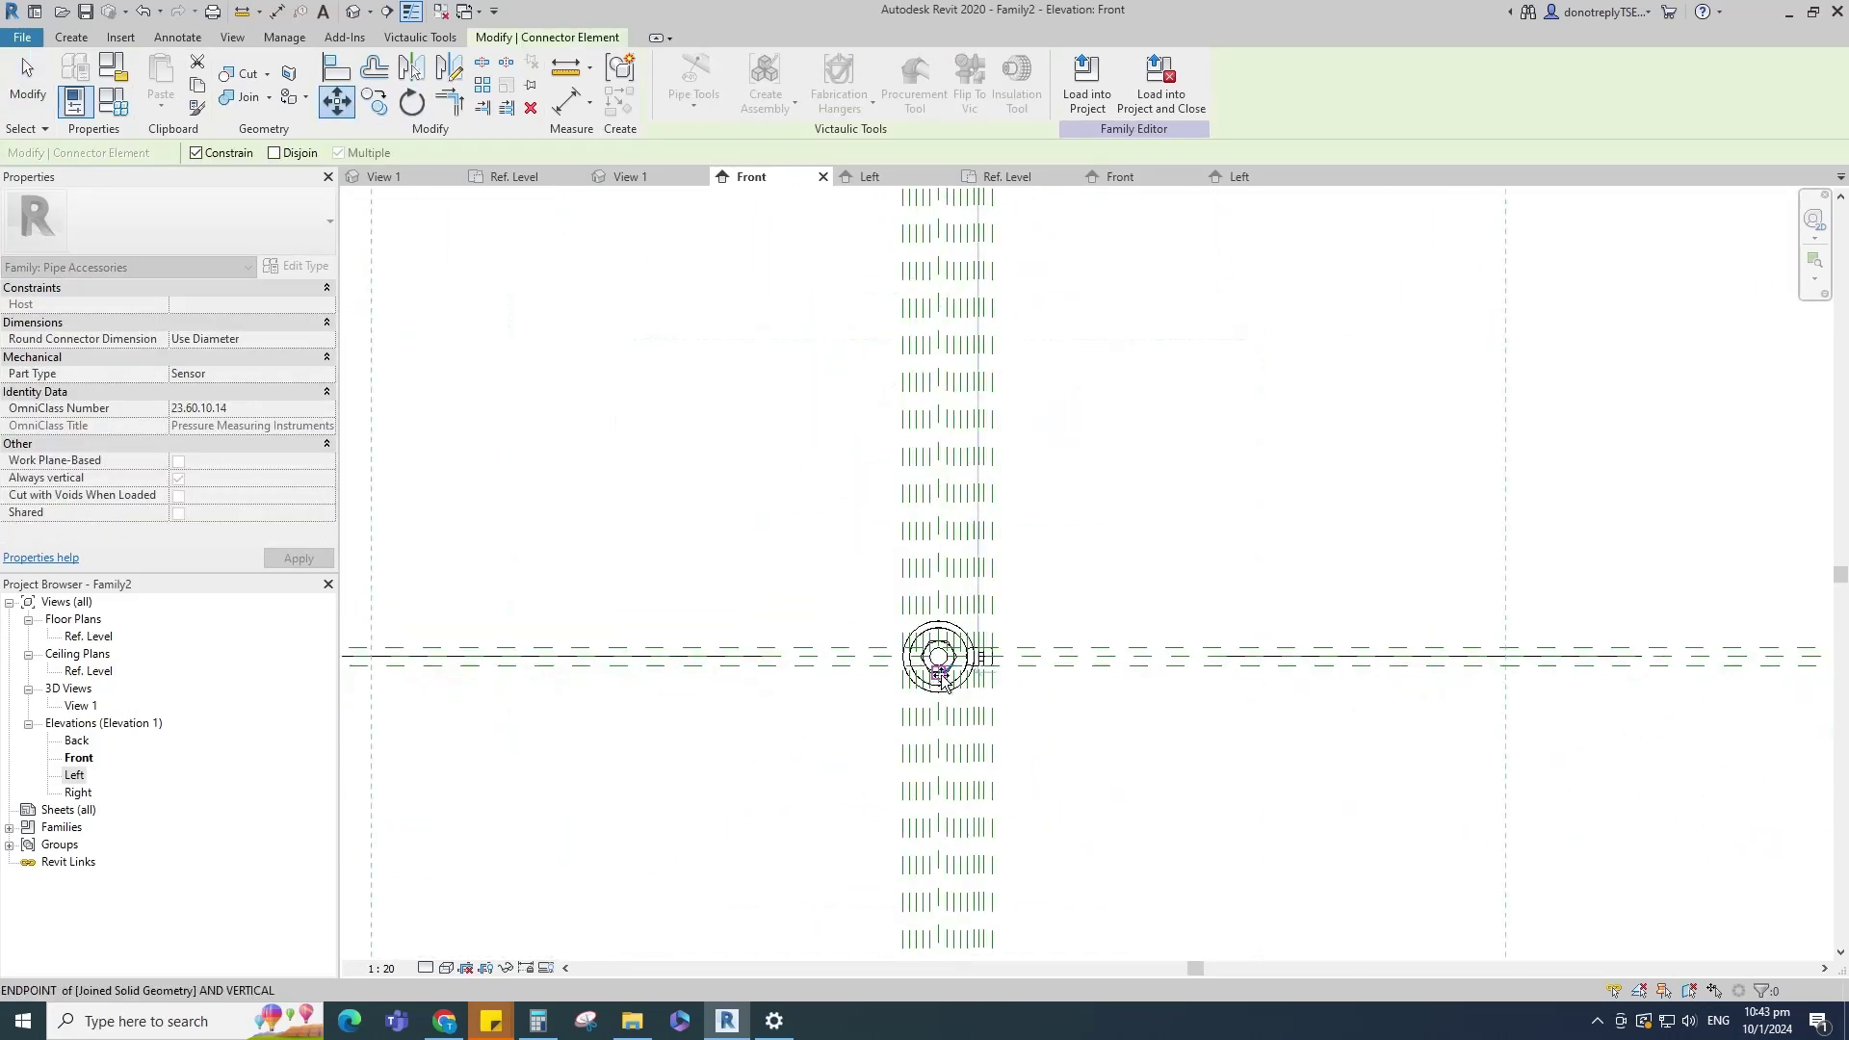
left_click(938, 610)
scroll(837, 644, "down", 3)
key("Escape")
scroll(953, 603, "down", 7)
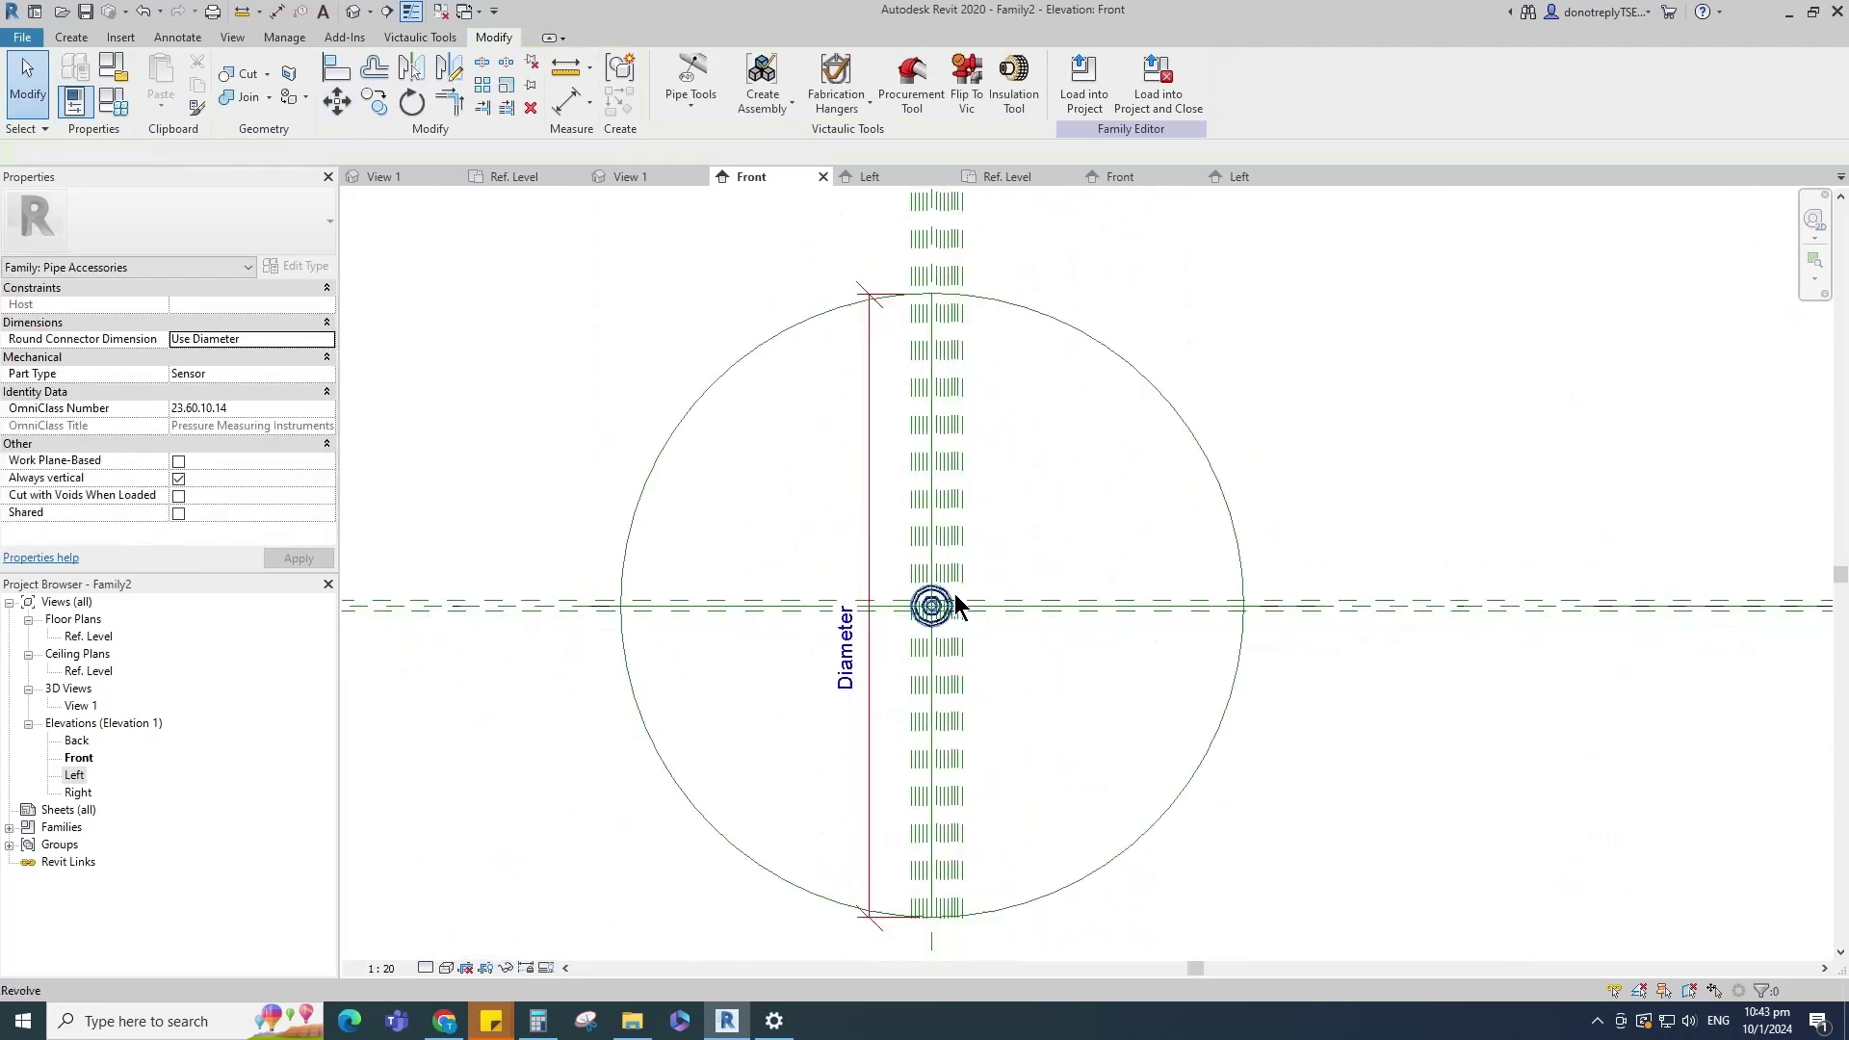
Step: In 3D view View 1, set the pipe connector's diameter to 15 mm
double_click(85, 707)
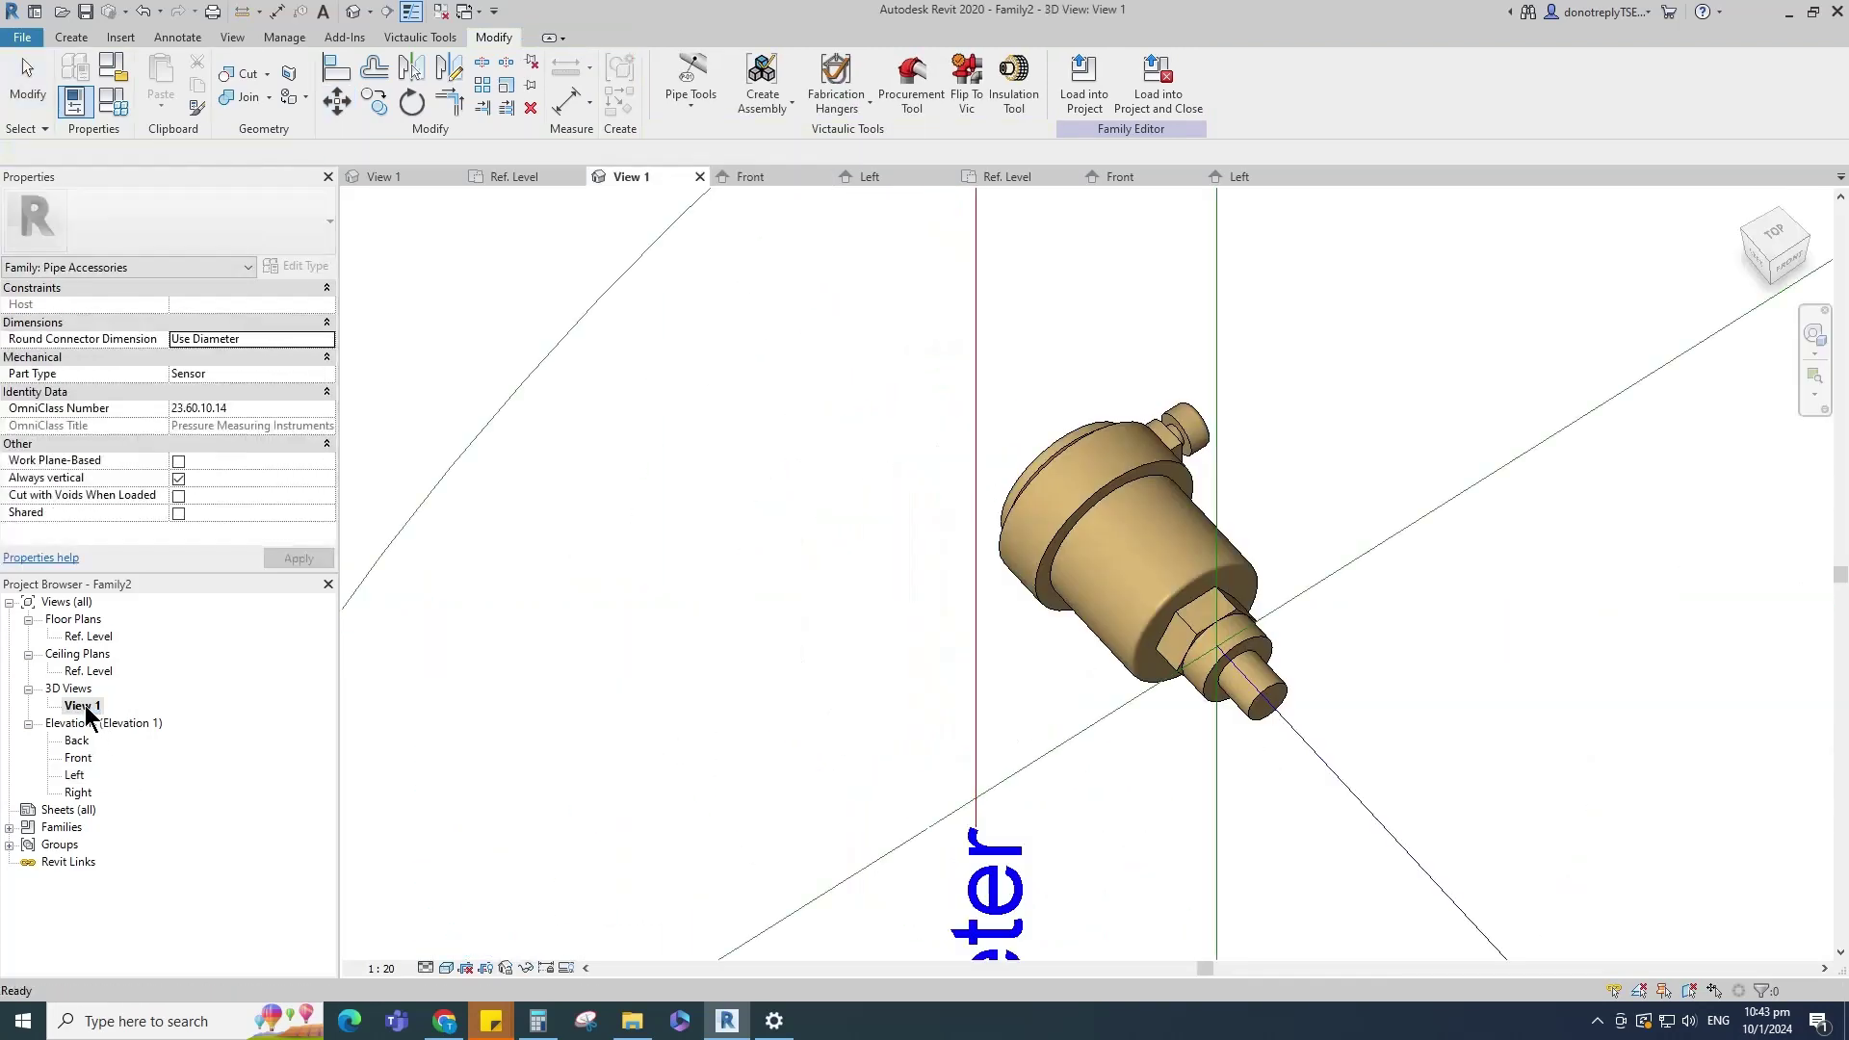
scroll(1167, 736, "down", 5)
middle_click_drag(1167, 735, 986, 685, "shift")
scroll(986, 686, "down", 4)
left_click(1010, 869)
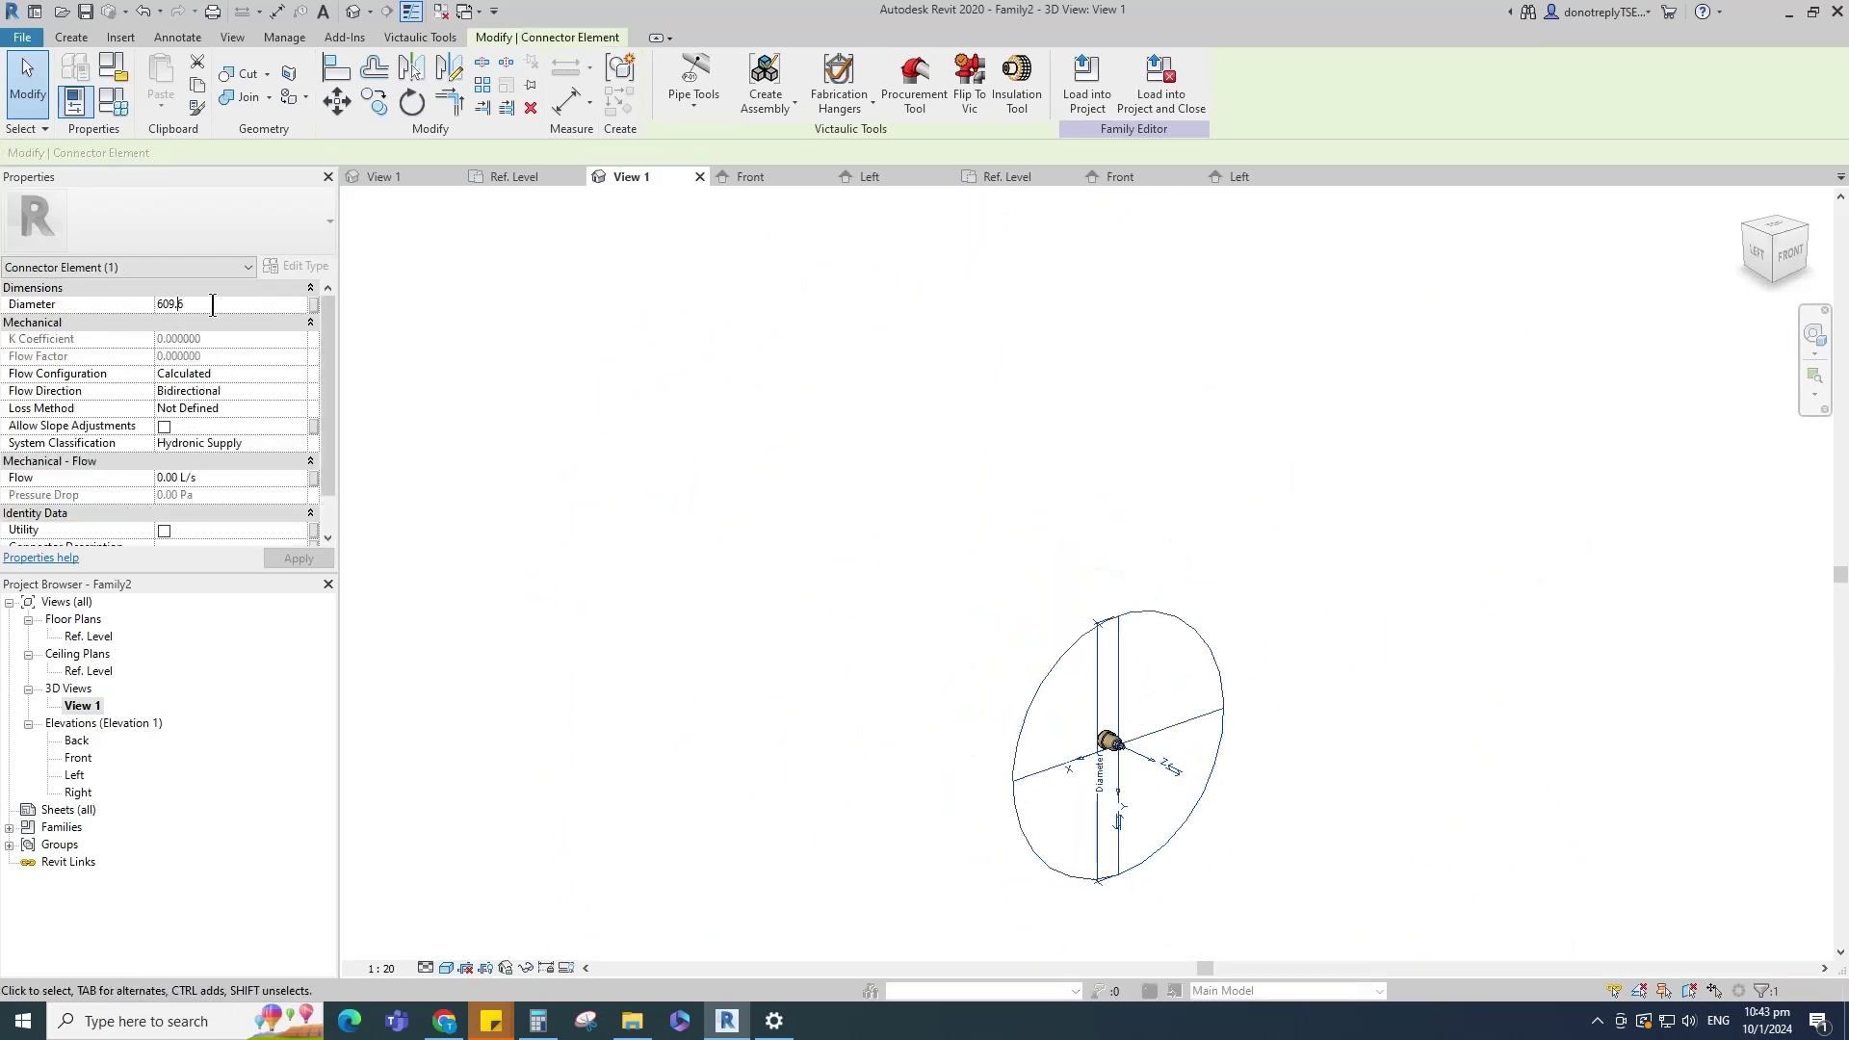
type("15")
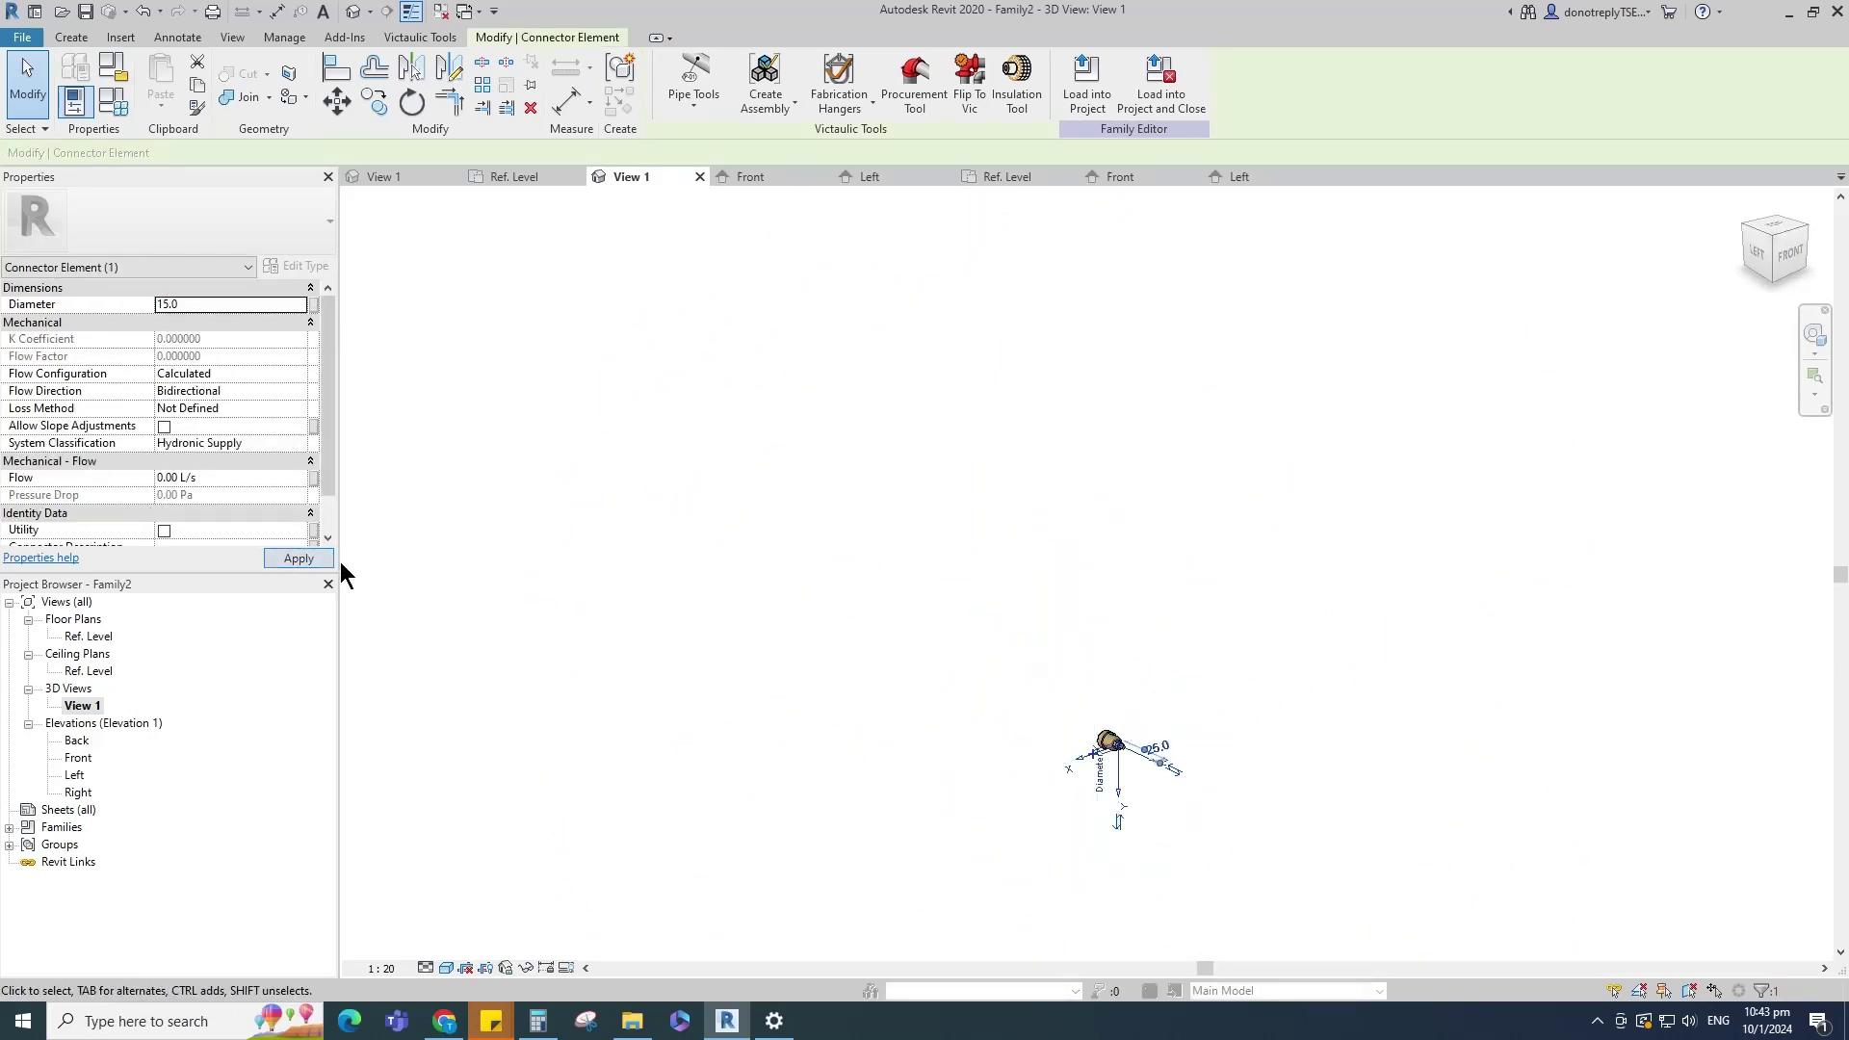
Step: Associate the connector's diameter with a new type family parameter named DN, grouped under Dimensions
left_click(315, 305)
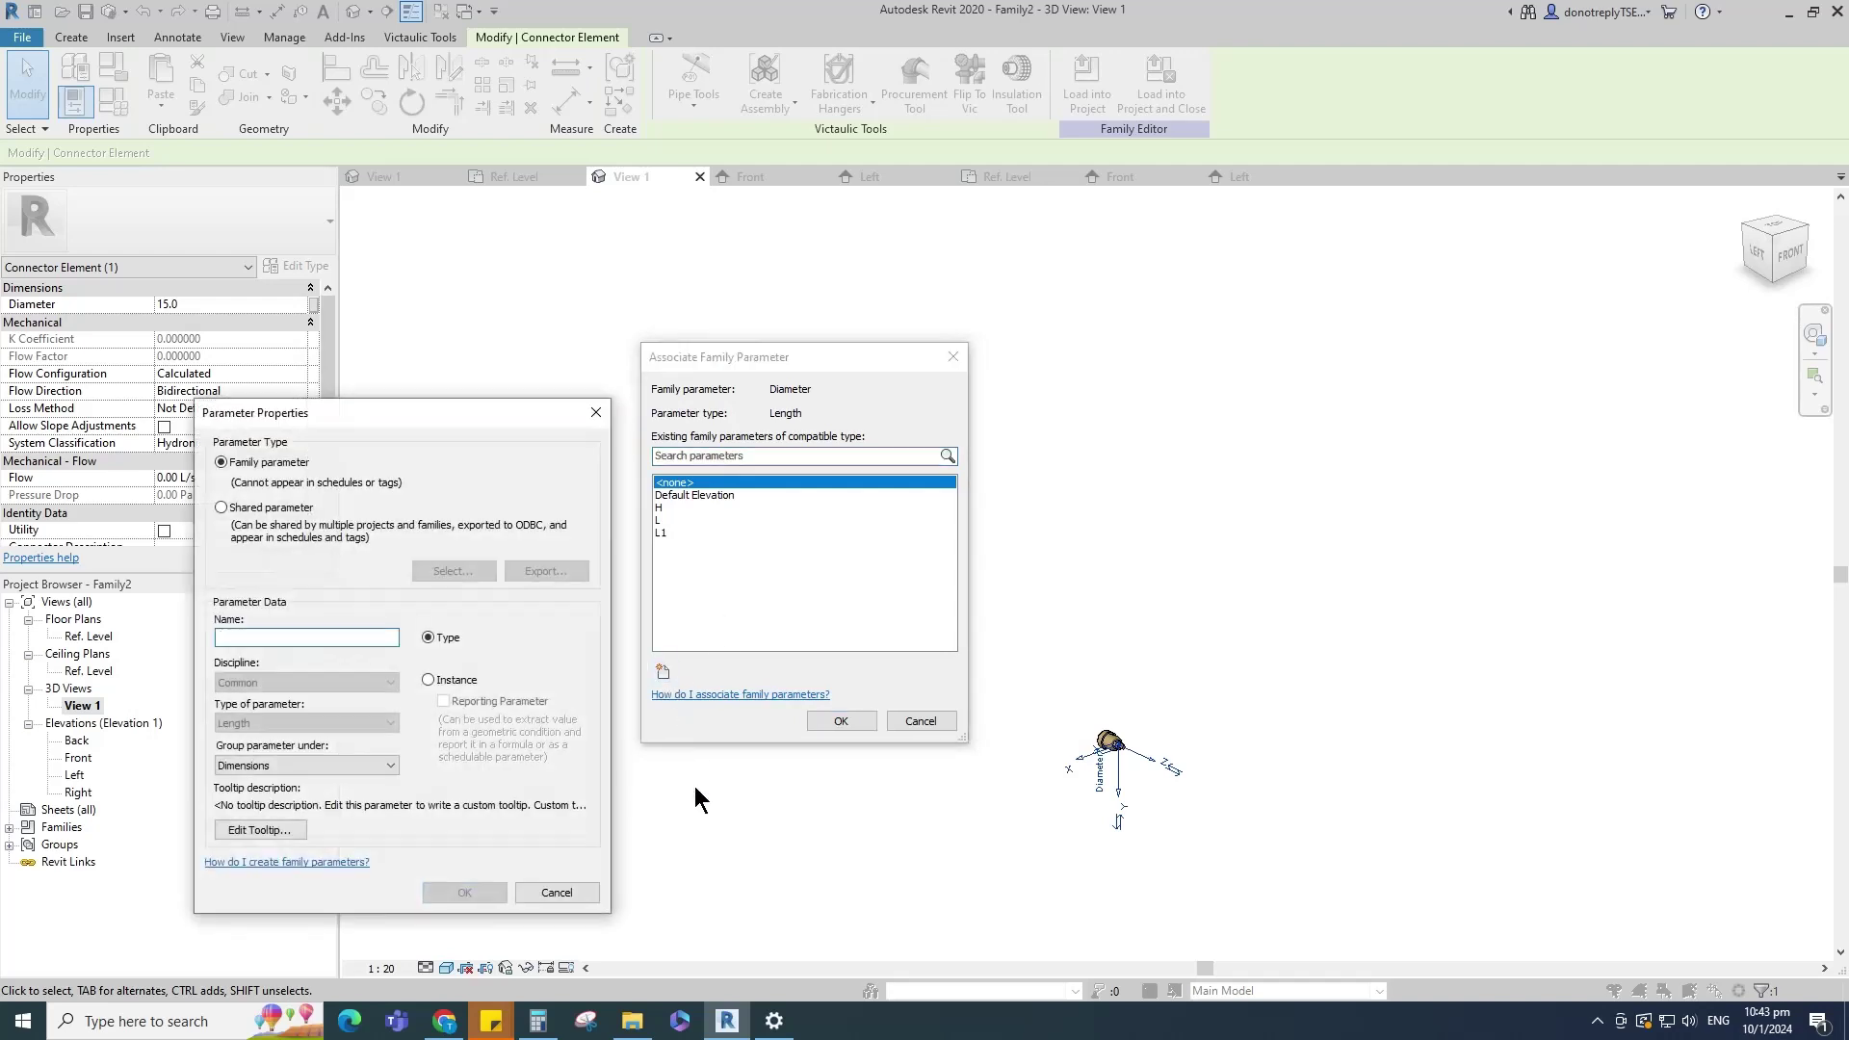
type("DN")
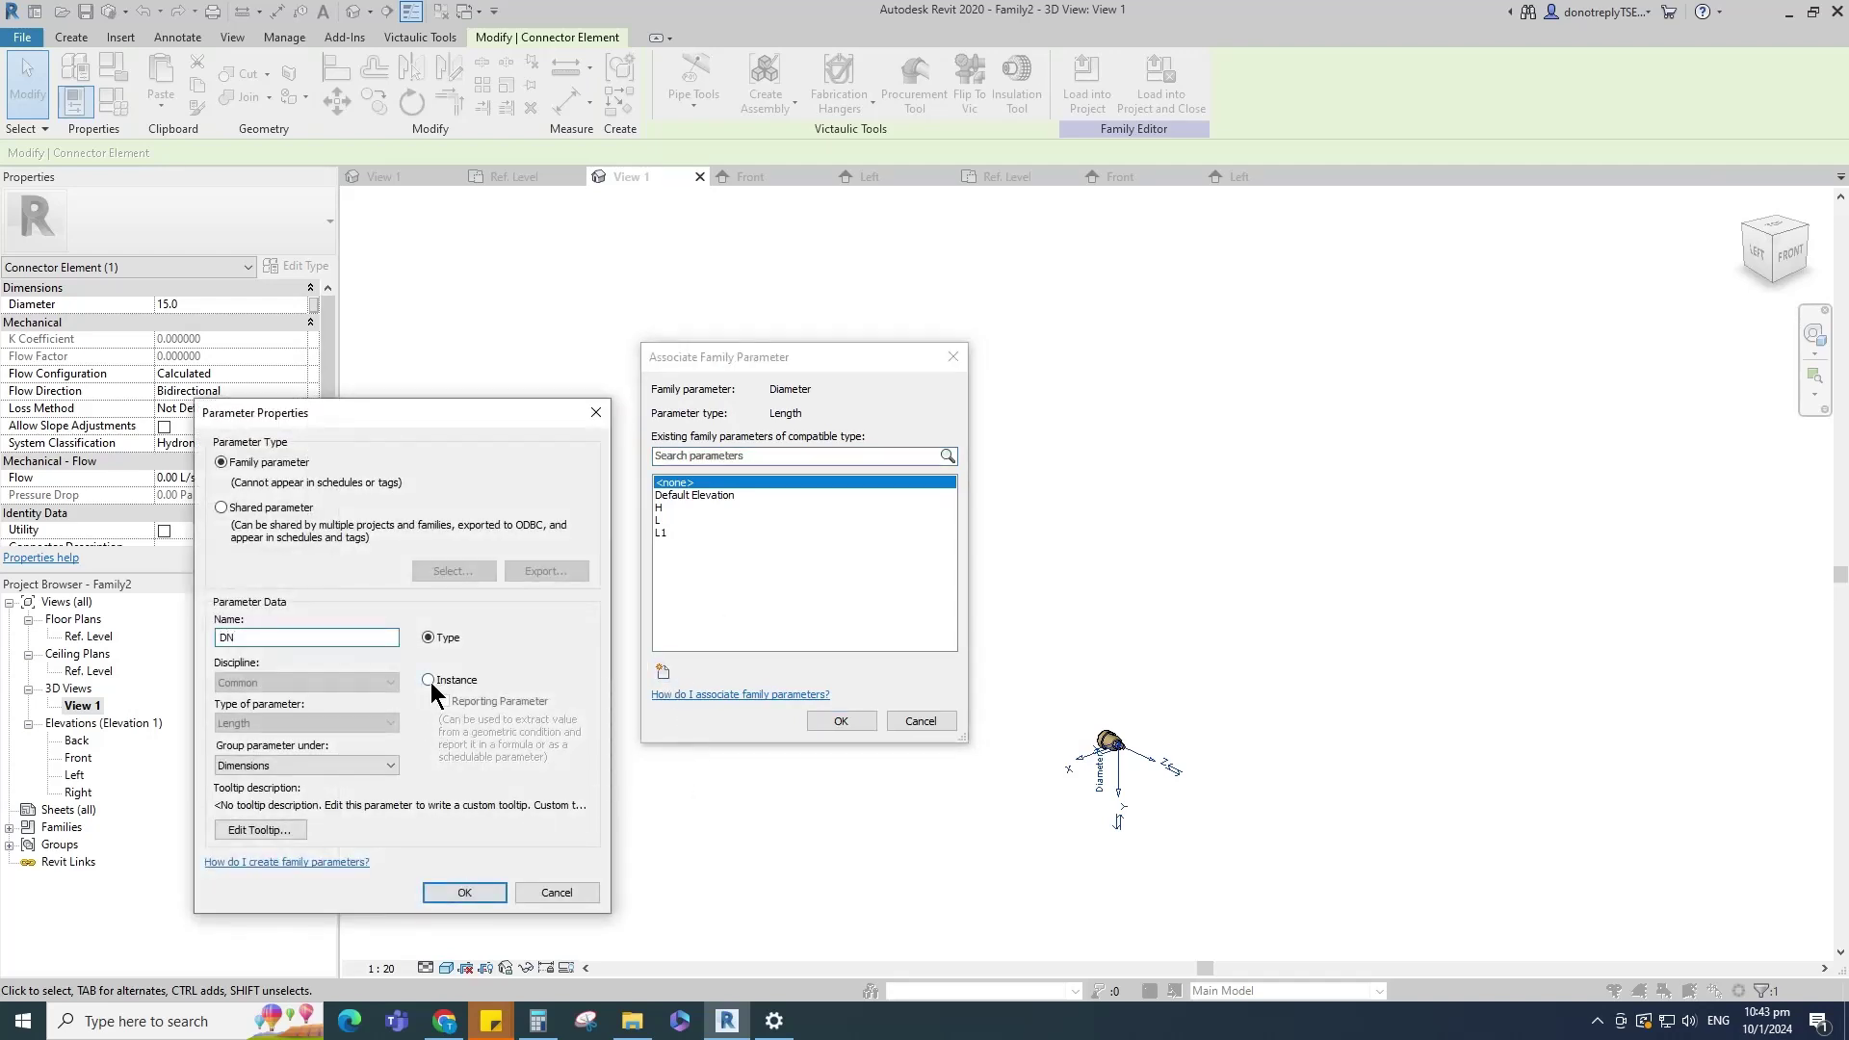
left_click(466, 891)
left_click(841, 721)
scroll(951, 815, "up", 3)
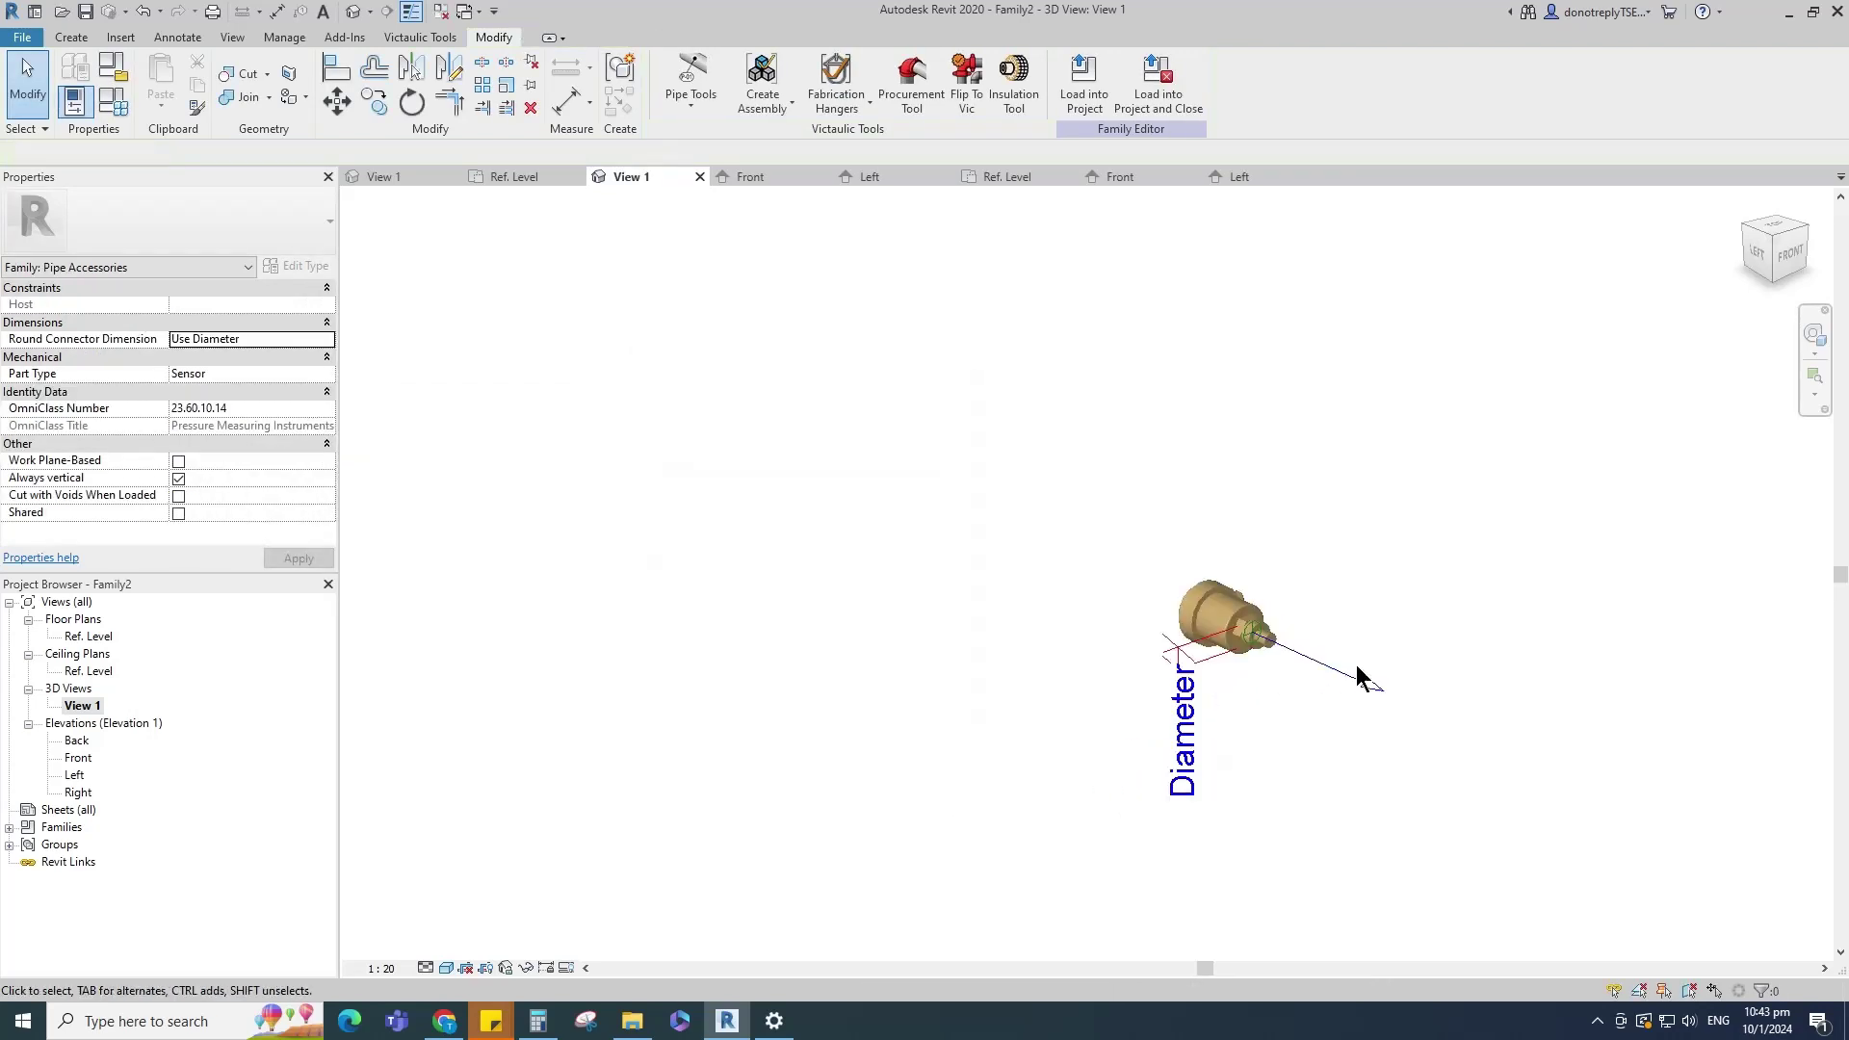
Step: Set the pipe connector's loss method to K Coefficient and its system classification to Fitting
left_click(1293, 654)
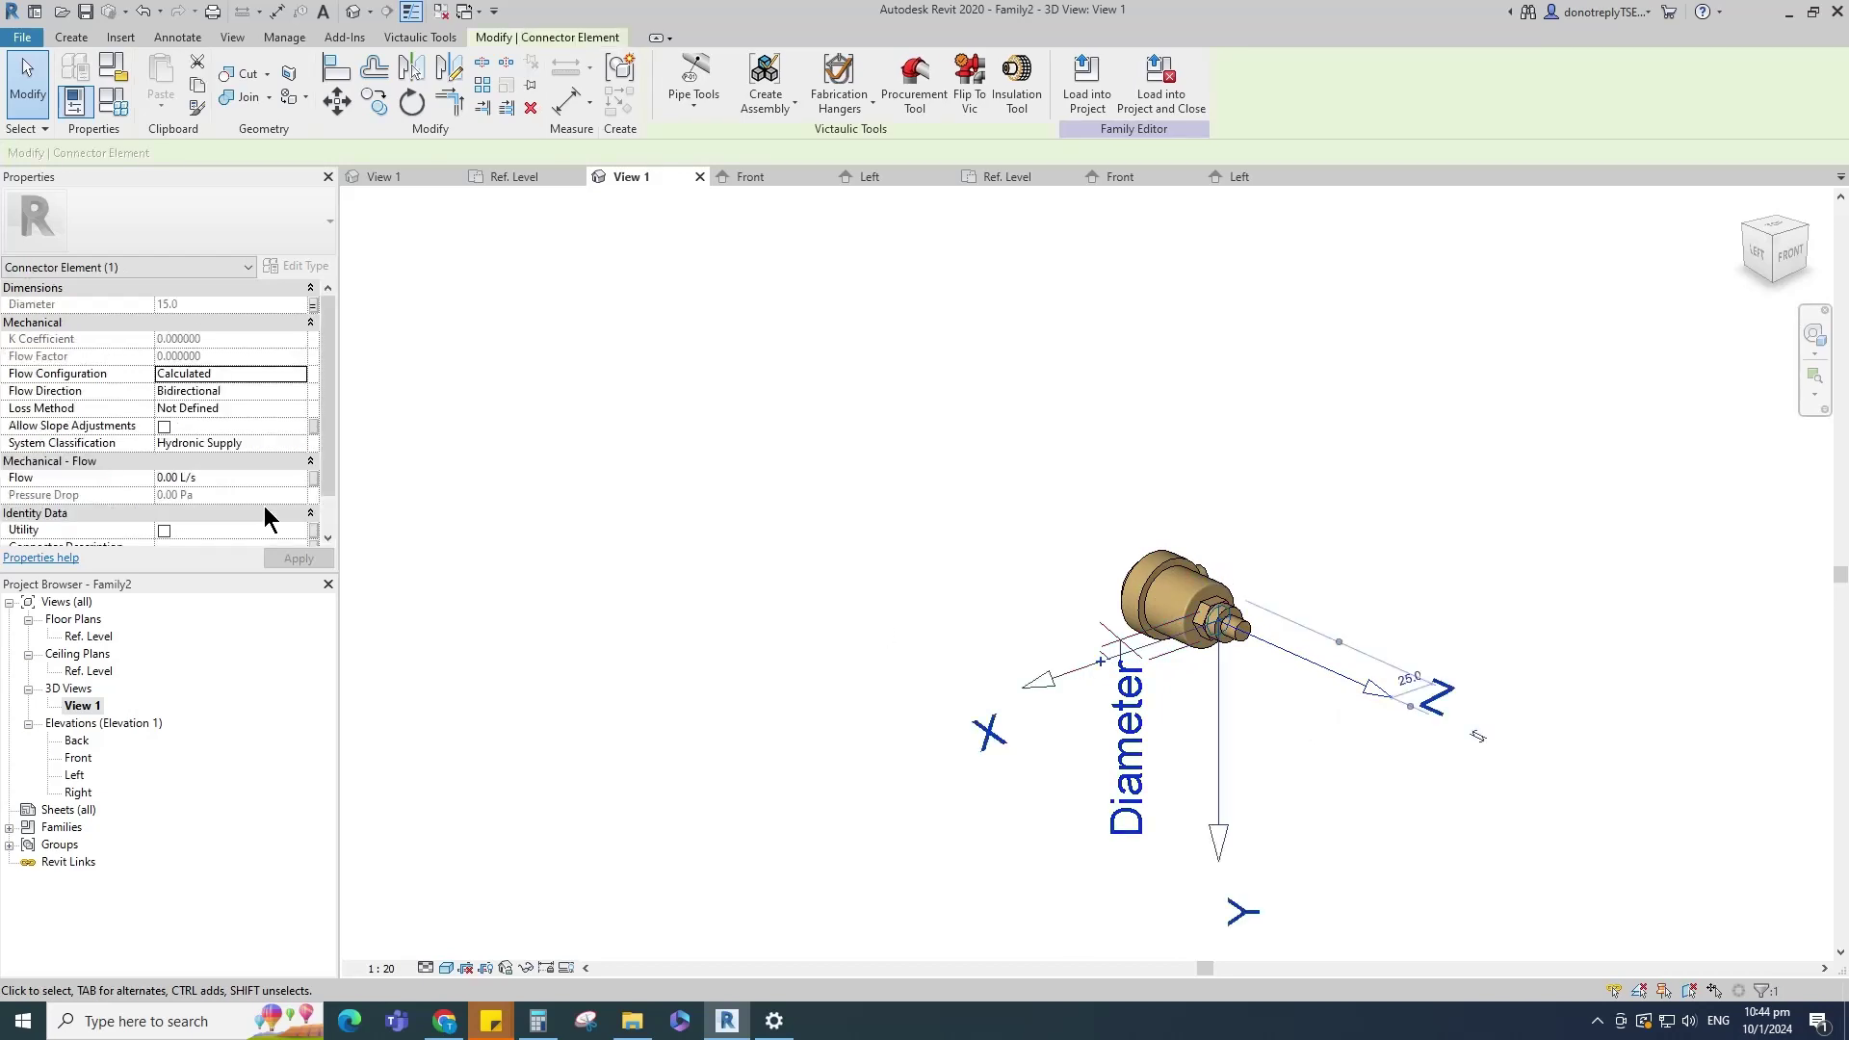
left_click(192, 408)
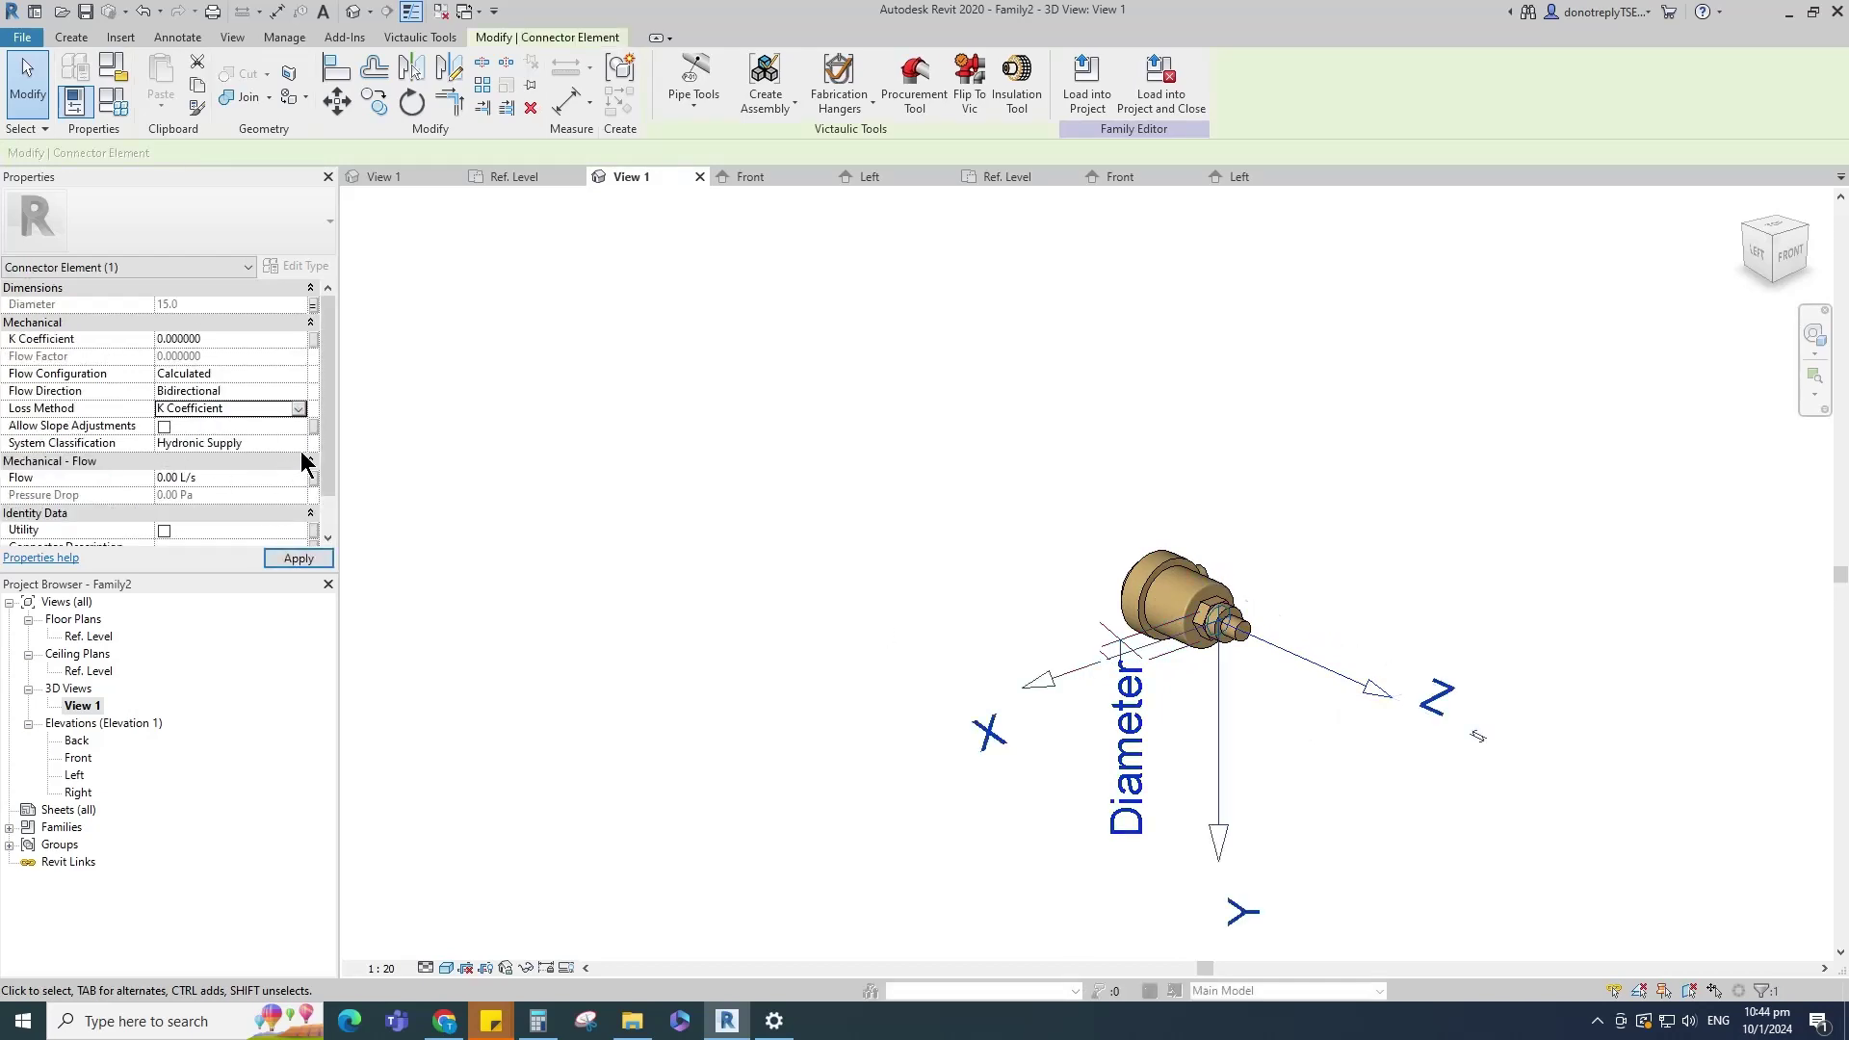
left_click(293, 444)
scroll(200, 501, "up", 2)
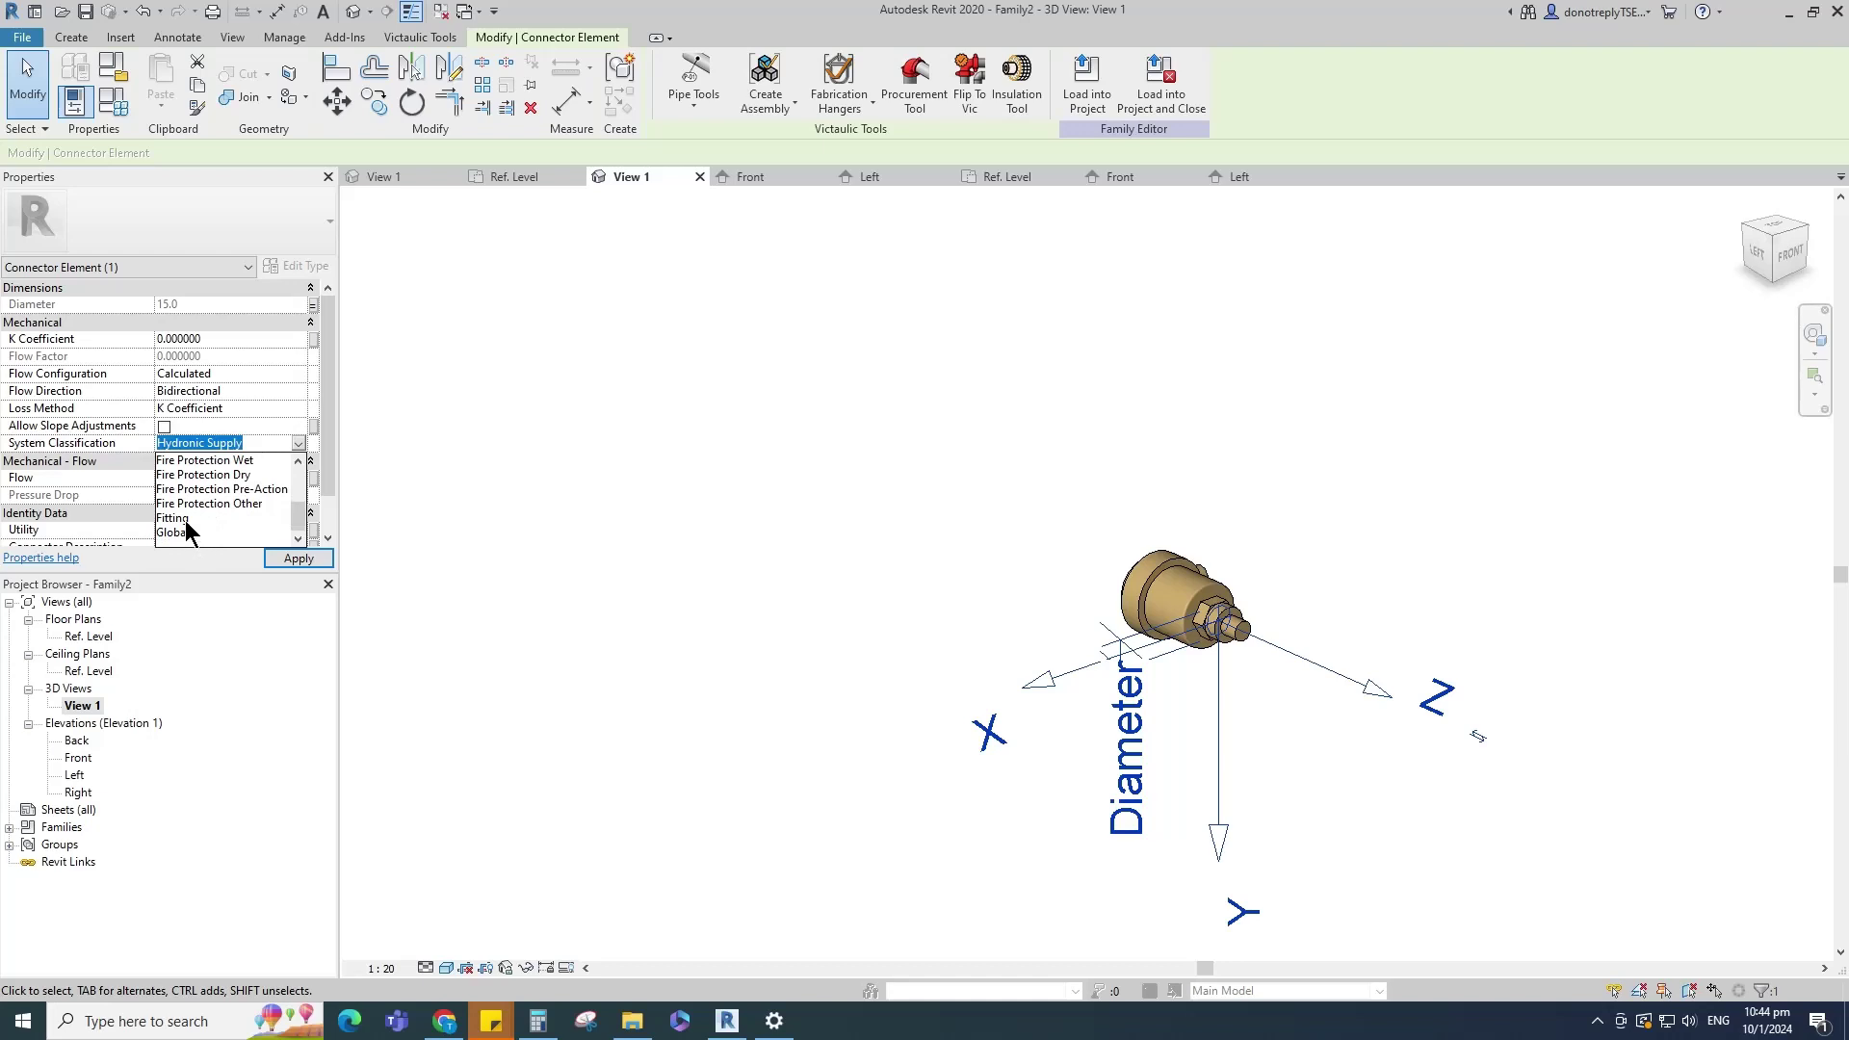
left_click(185, 520)
left_click(819, 612)
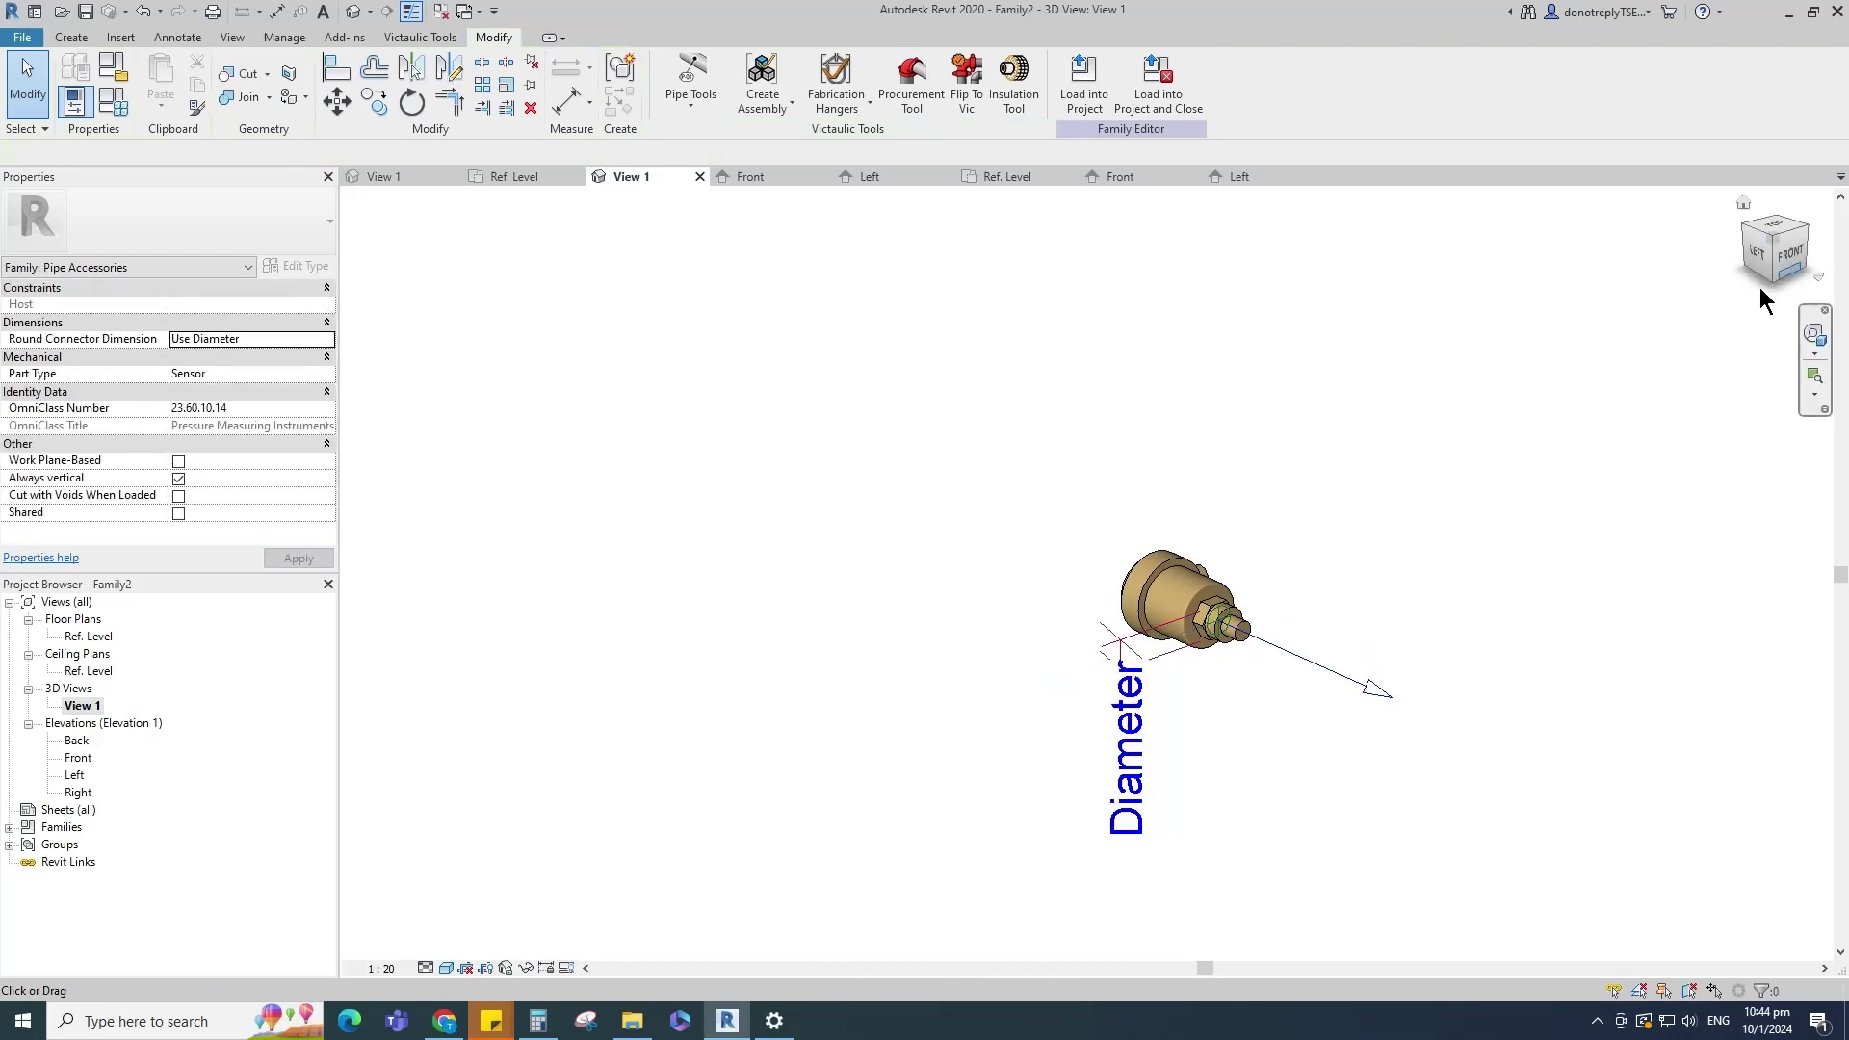
Step: Close the inactive views, show the family from the front-right corner in 3D, and save it as Brass Air Vent_DN15
left_click(1807, 227)
left_click(442, 11)
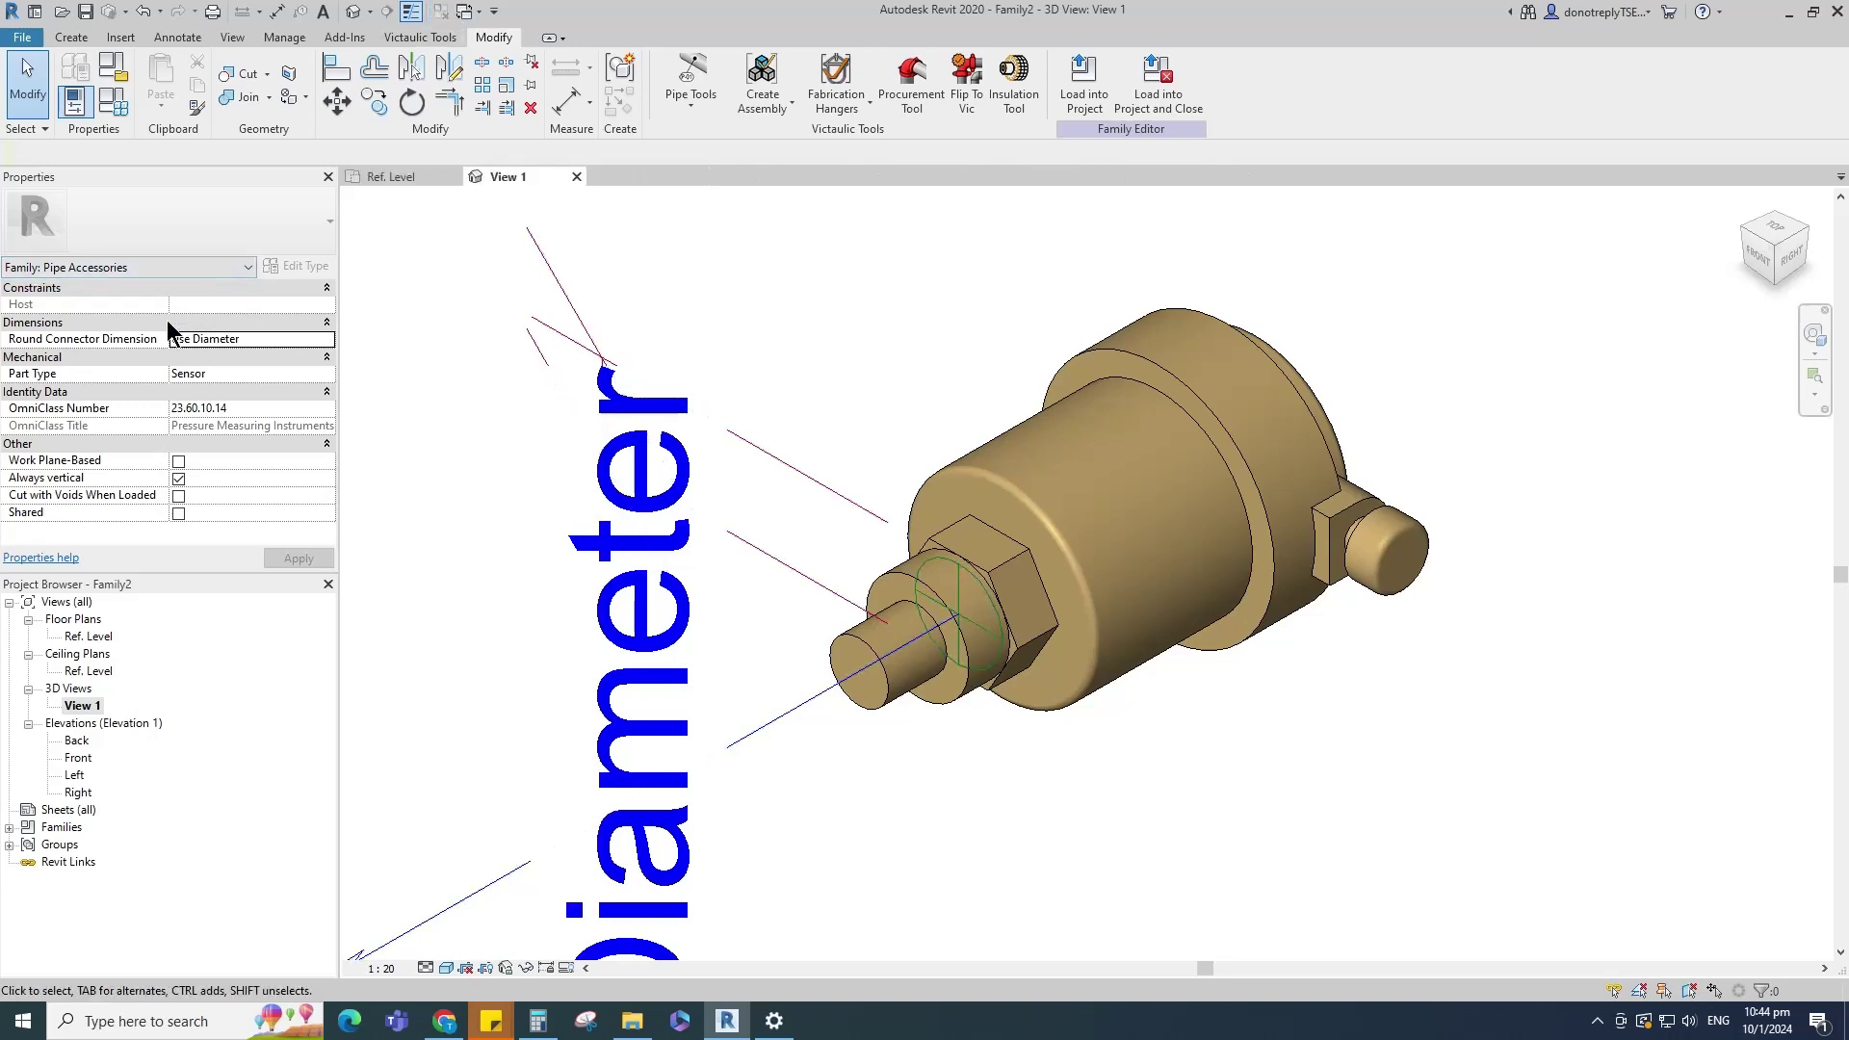
left_click(85, 13)
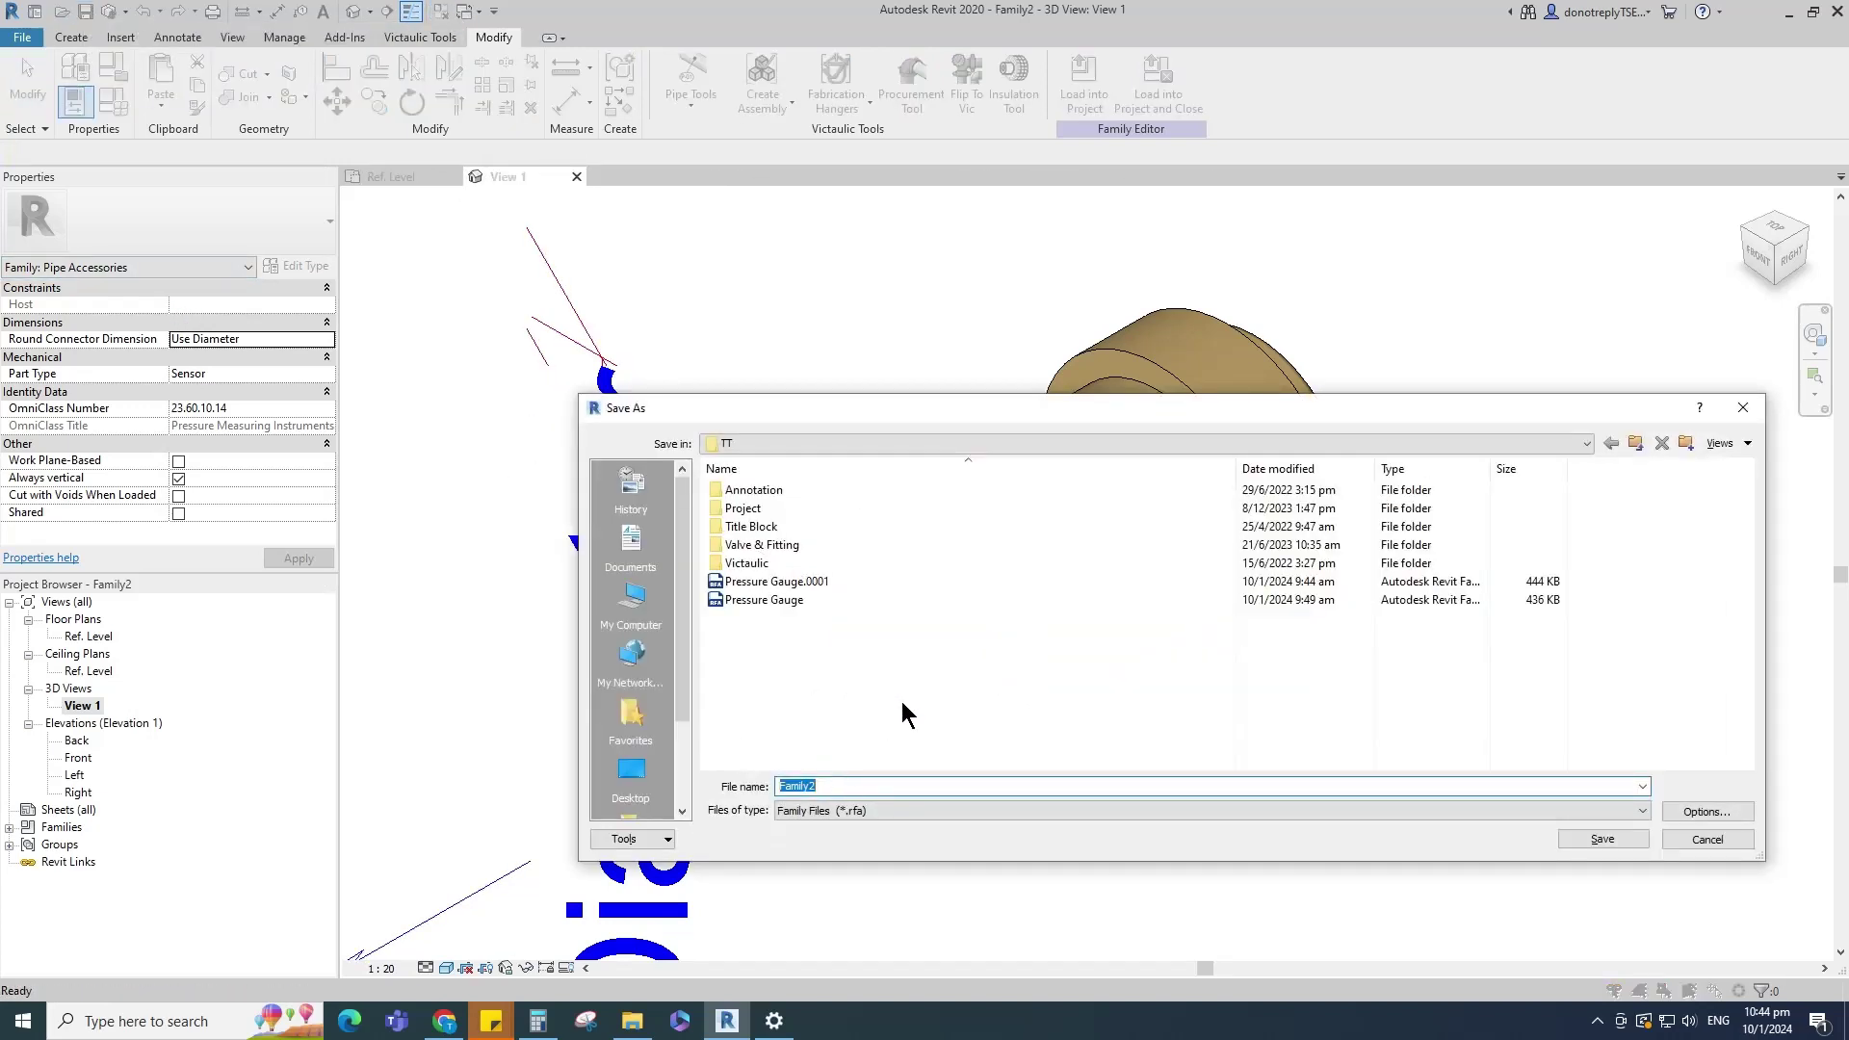
type("Brass Air Vent_DN15")
left_click(1602, 839)
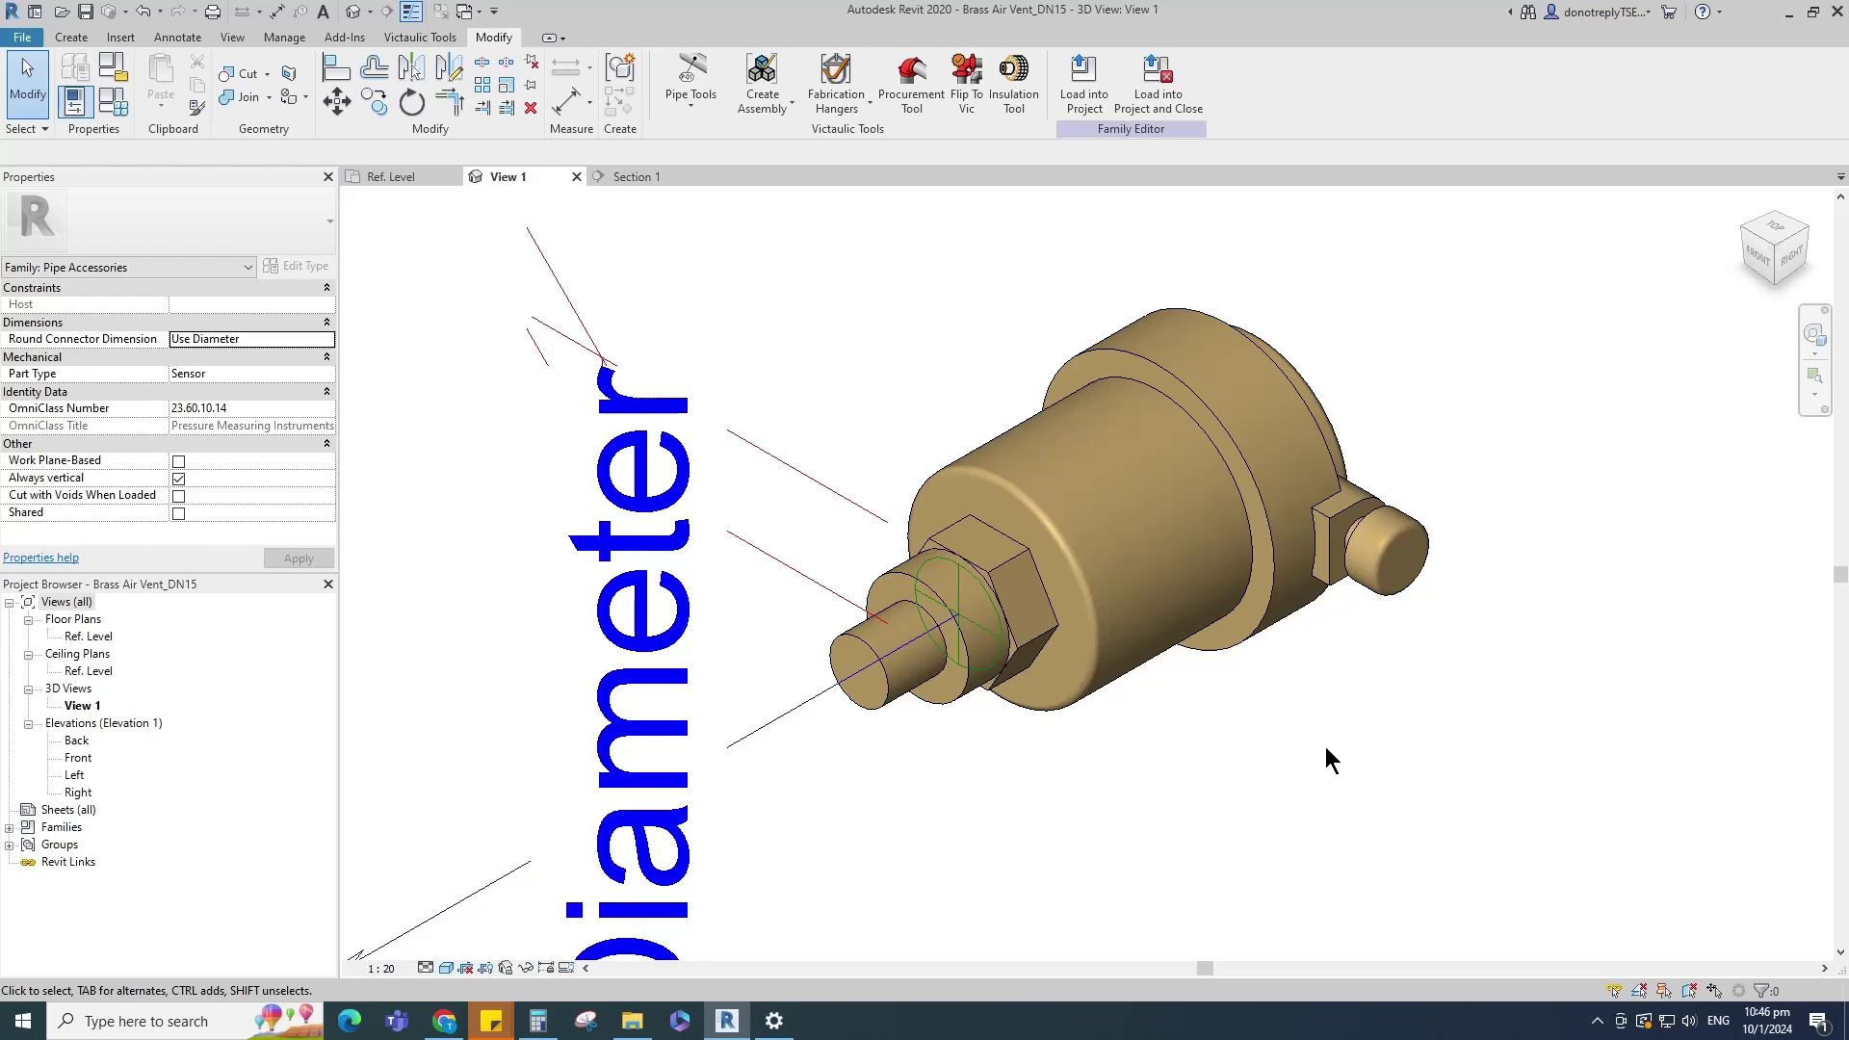
Step: Load the air vent family into Piping_Pratical_1.rvt and place one Brass Air Vent_DN15 on top of each vertical pipe in Section 1
left_click(1080, 96)
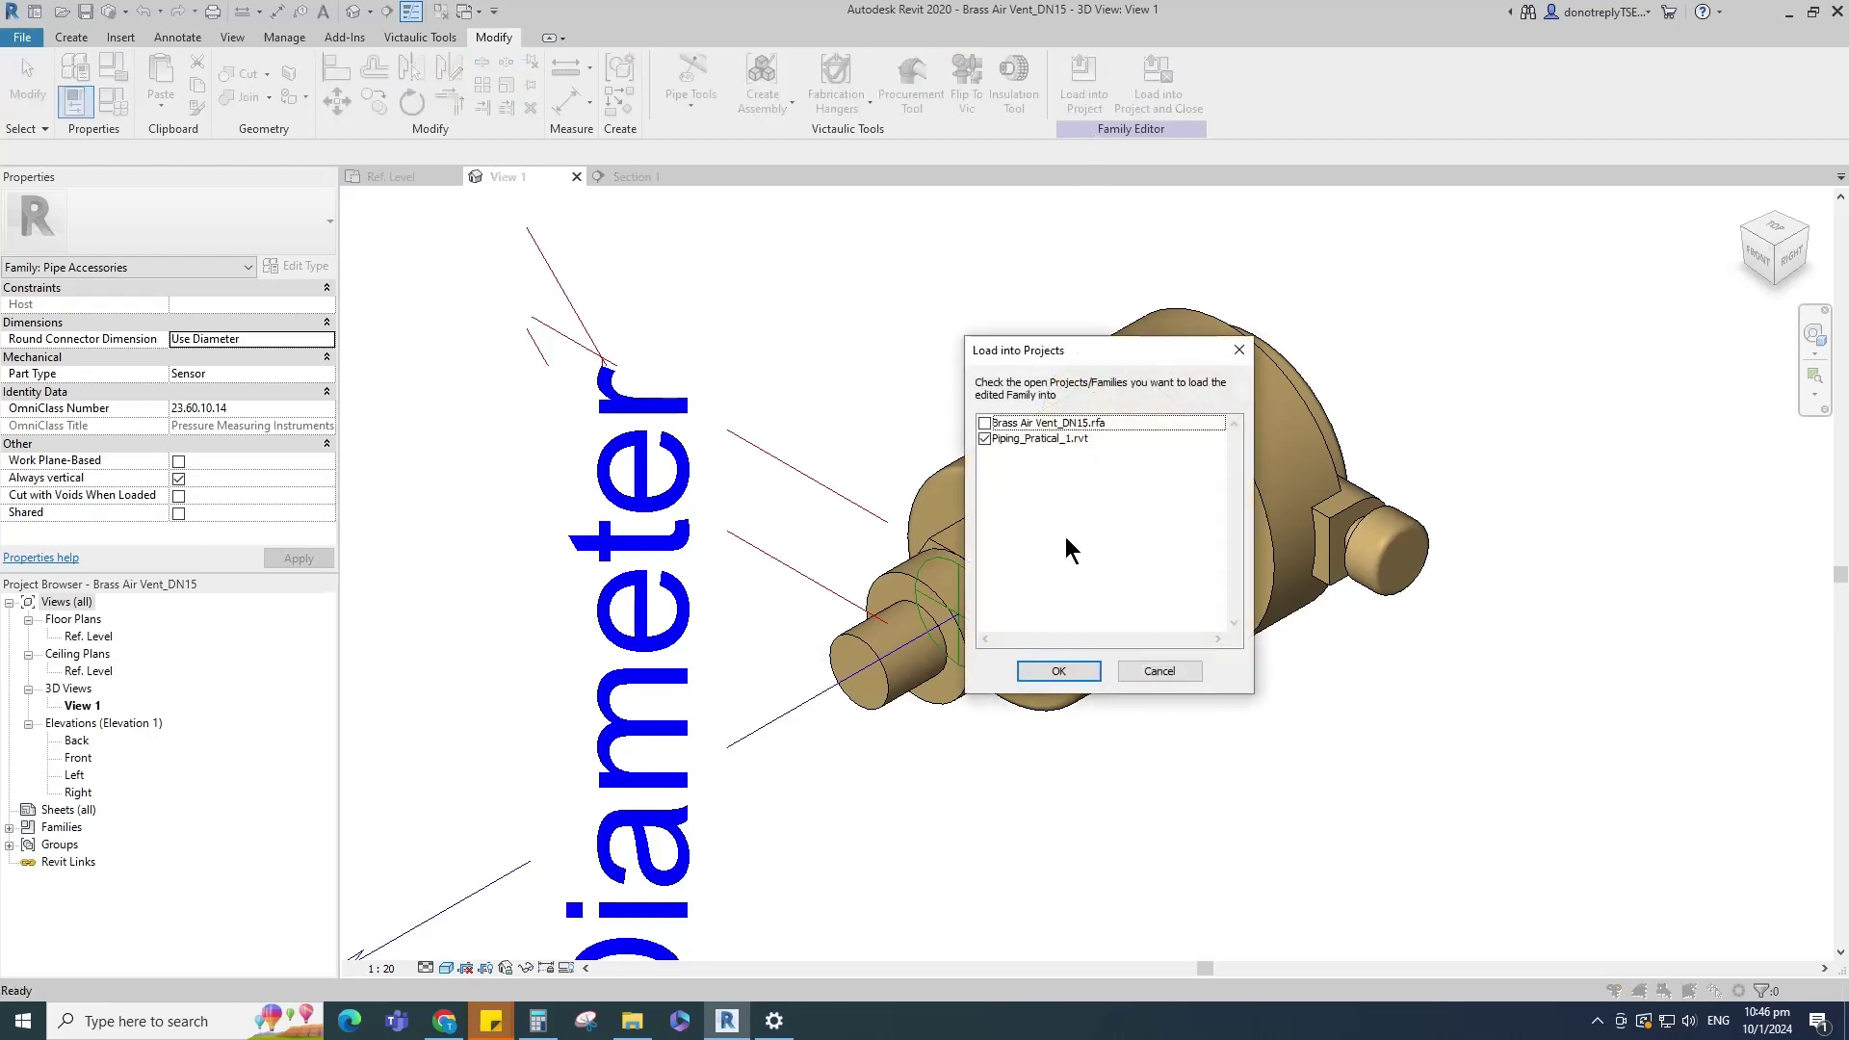
left_click(1040, 677)
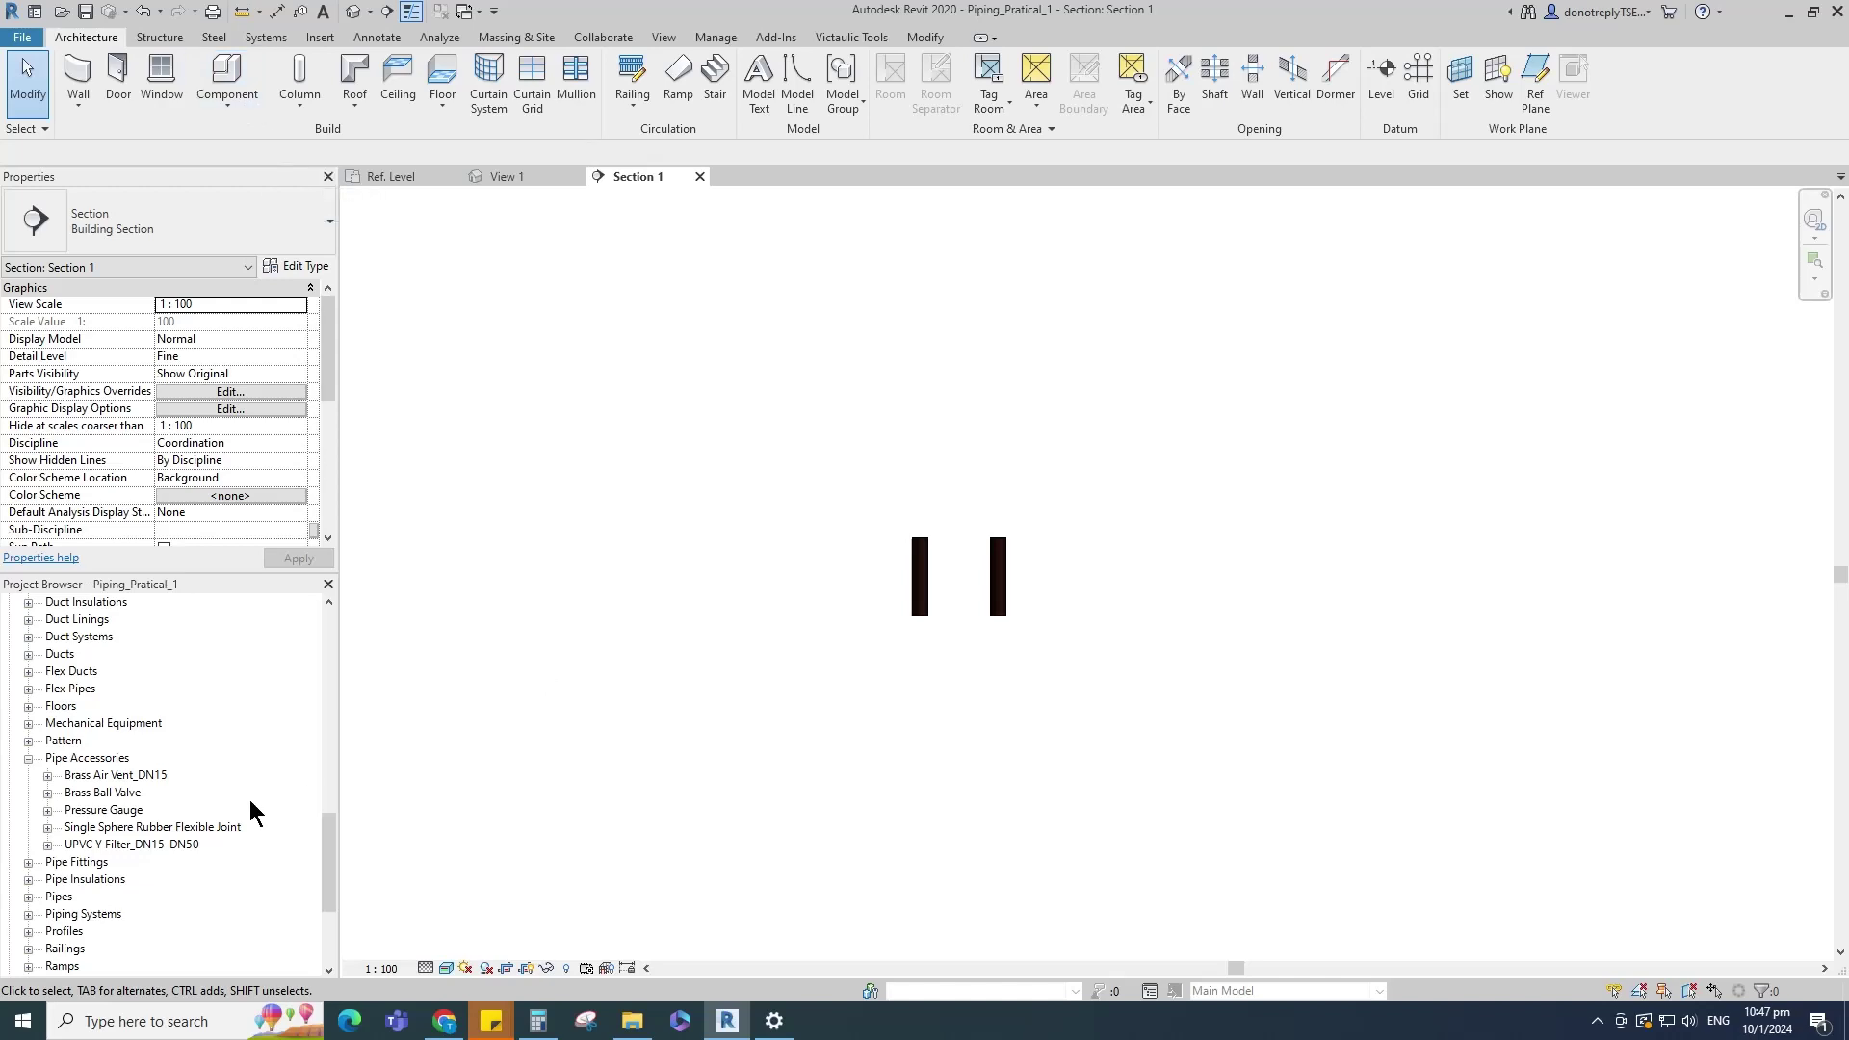
left_click(135, 779)
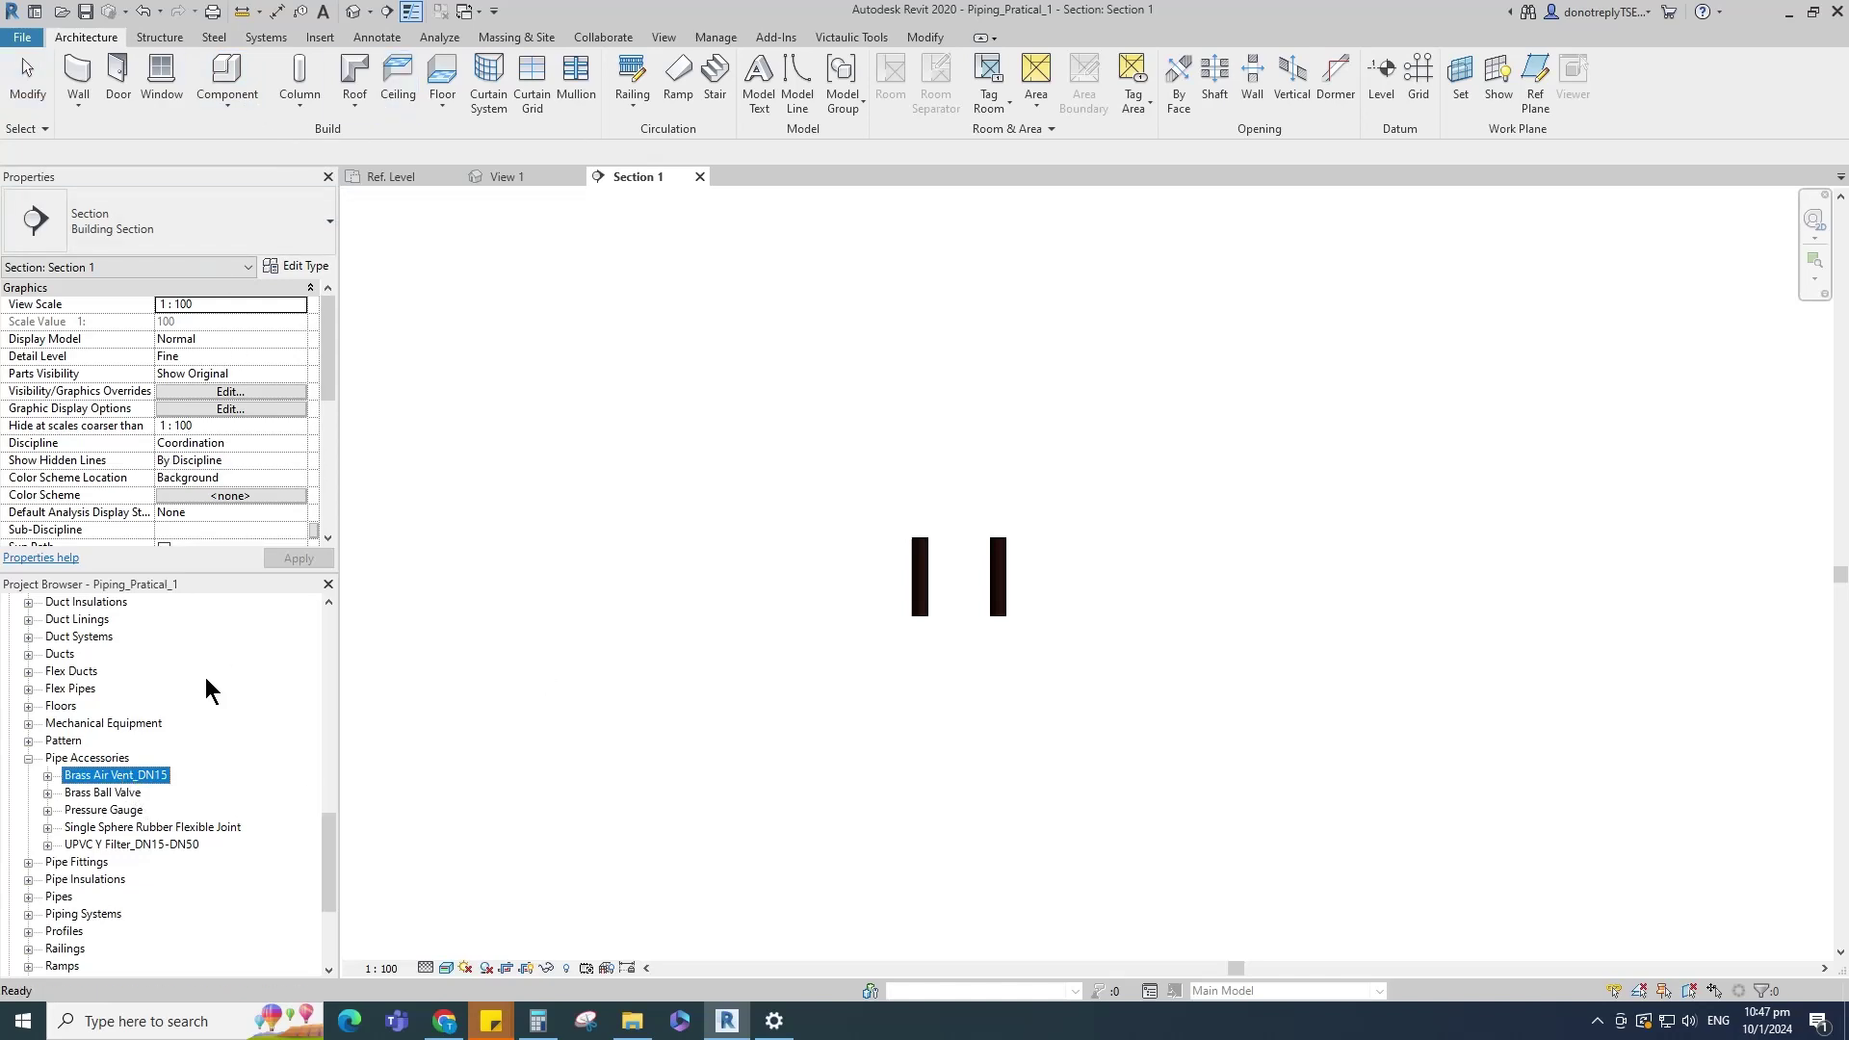
left_click(47, 775)
double_click(97, 794)
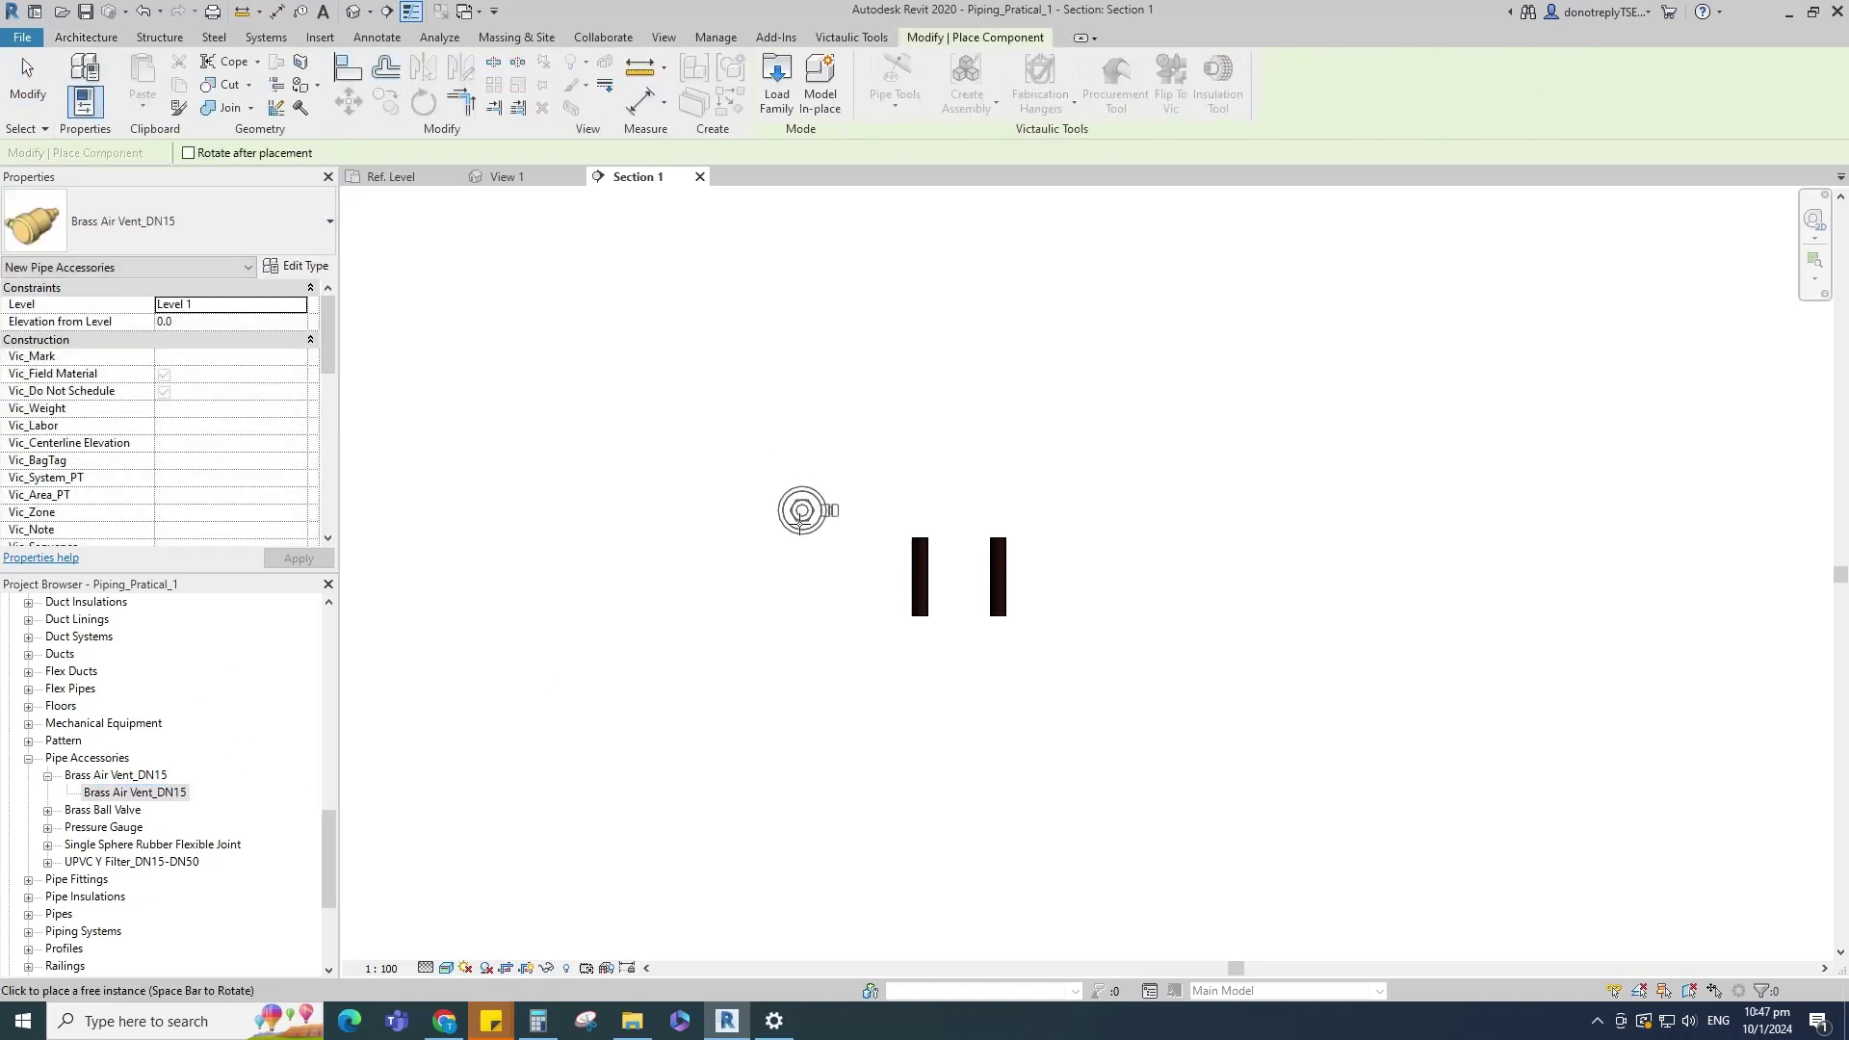
scroll(838, 540, "up", 2)
left_click(1003, 479)
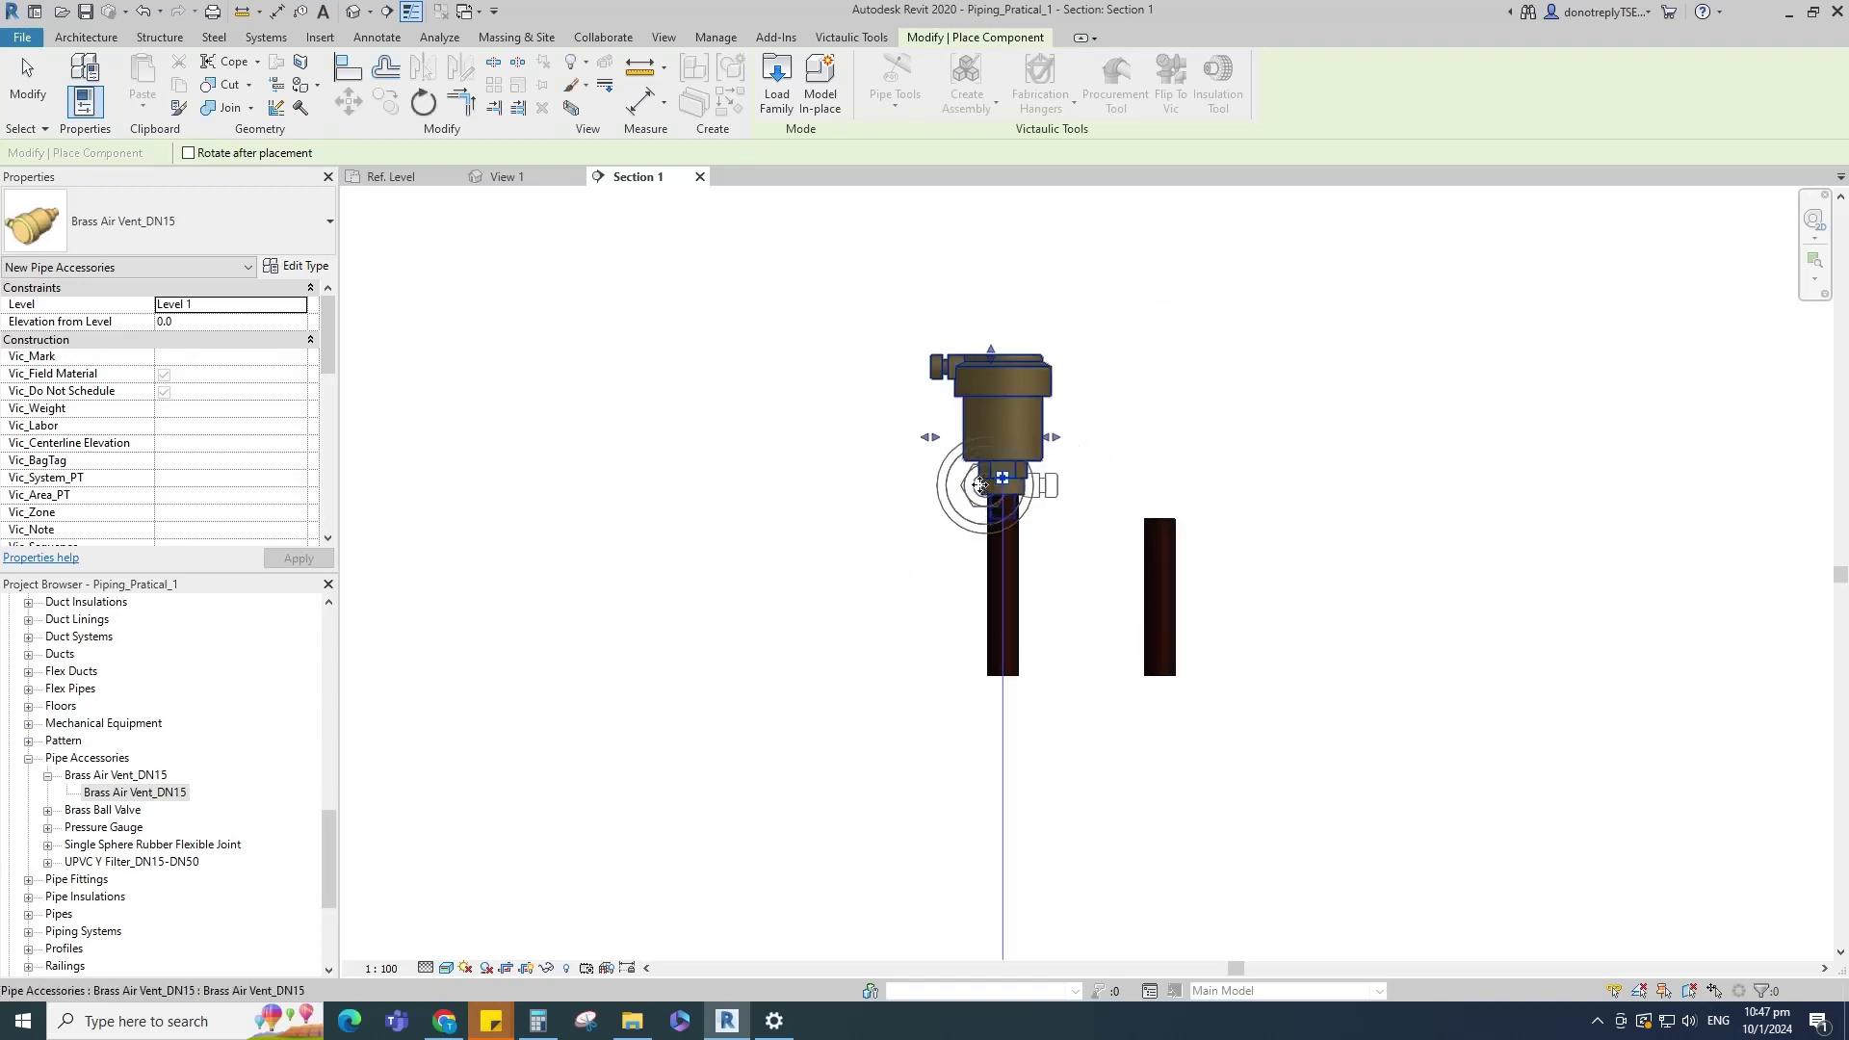
left_click(1160, 479)
scroll(1267, 619, "down", 1)
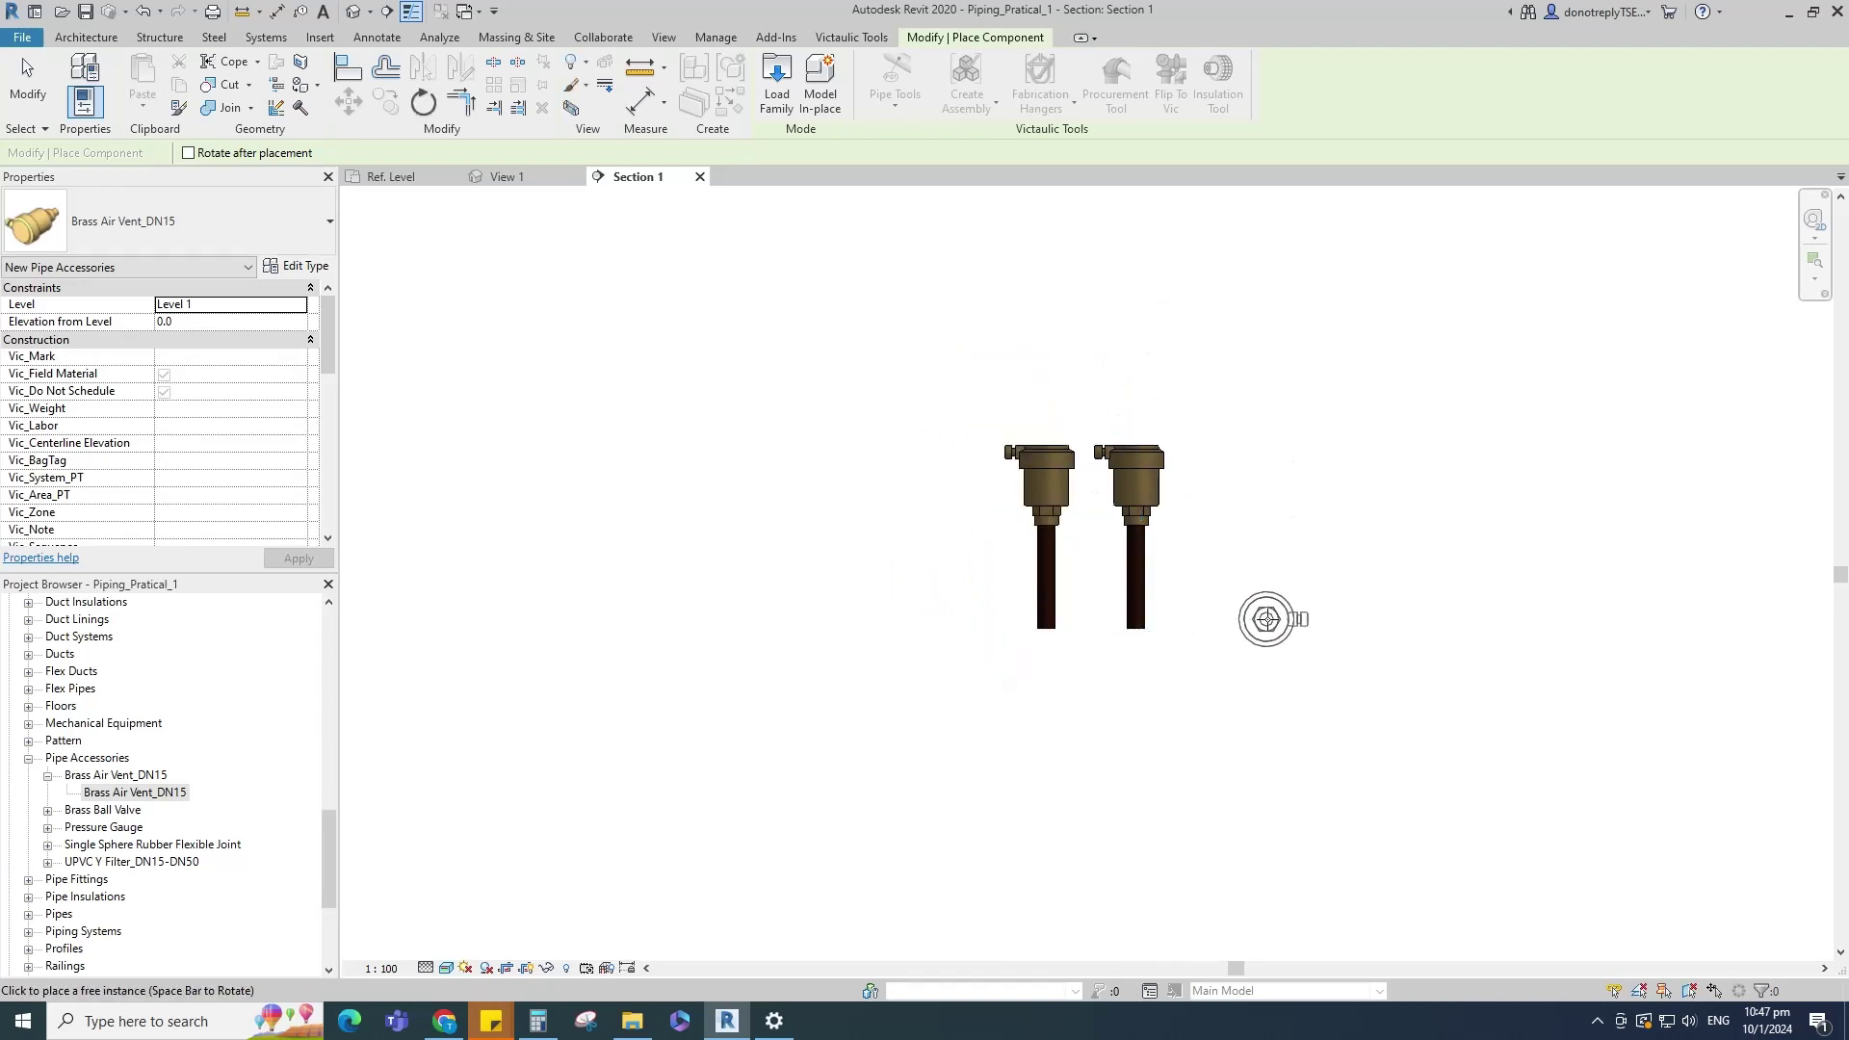
key("Escape")
Step: Isolate both pipes and their air vents in the 3D view with a selection box, seen obliquely from above
left_click_drag(806, 306, 1211, 739)
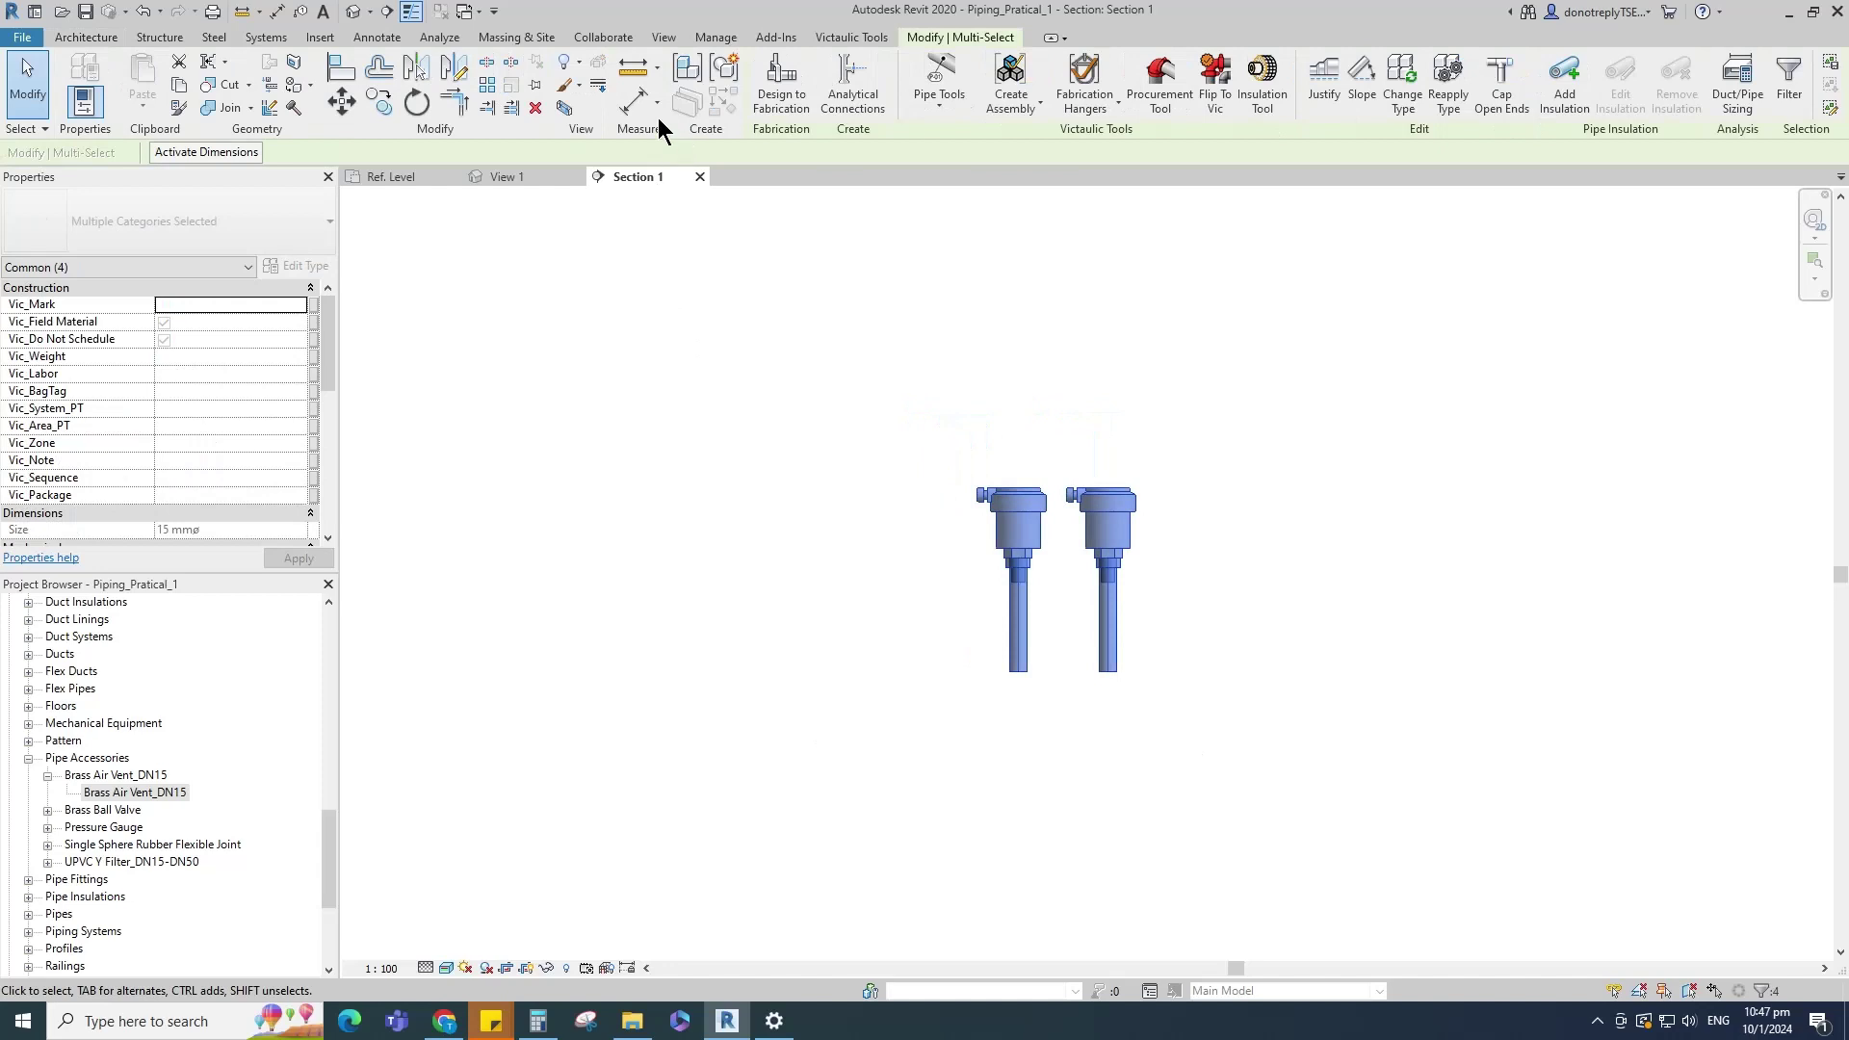
left_click(564, 108)
left_click(1362, 702)
middle_click_drag(1361, 702, 1425, 813, "shift")
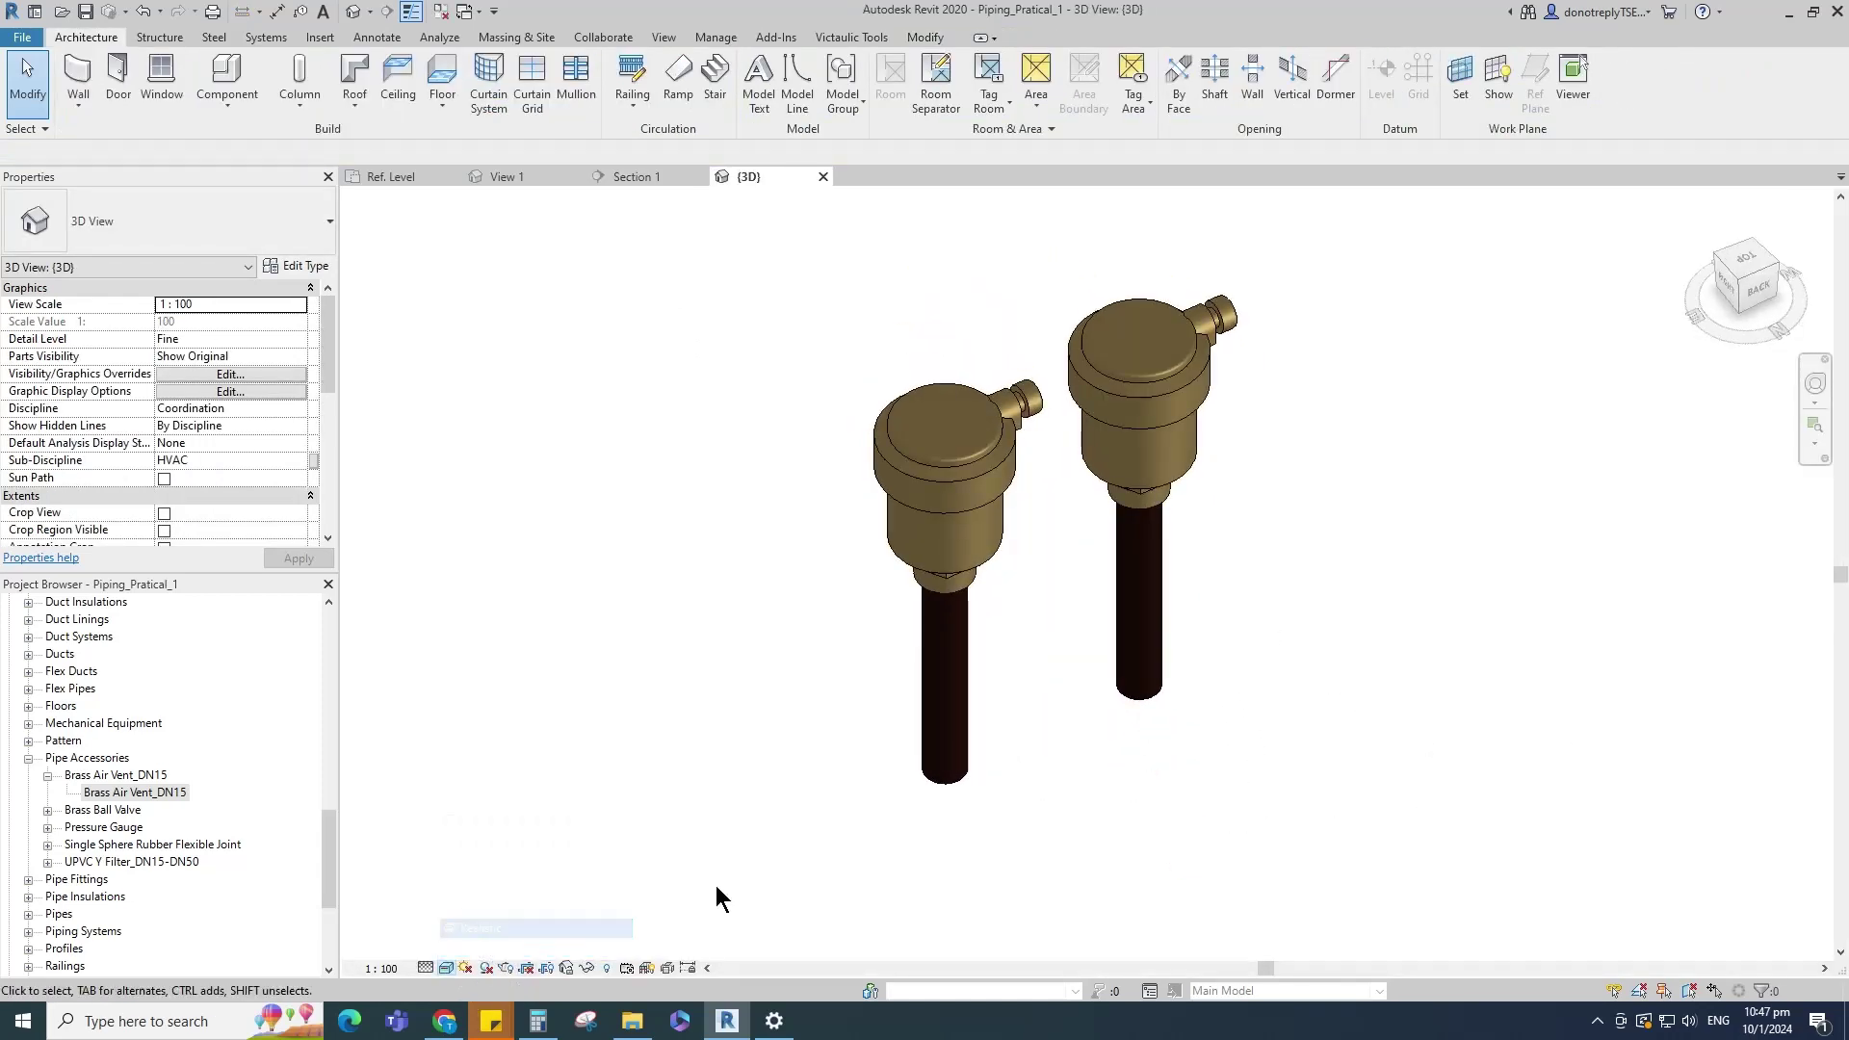
Step: Compare the Shaded and Realistic visual styles on the air vents in the 3D view, ending with Realistic
left_click(448, 967)
left_click(472, 891)
left_click(451, 972)
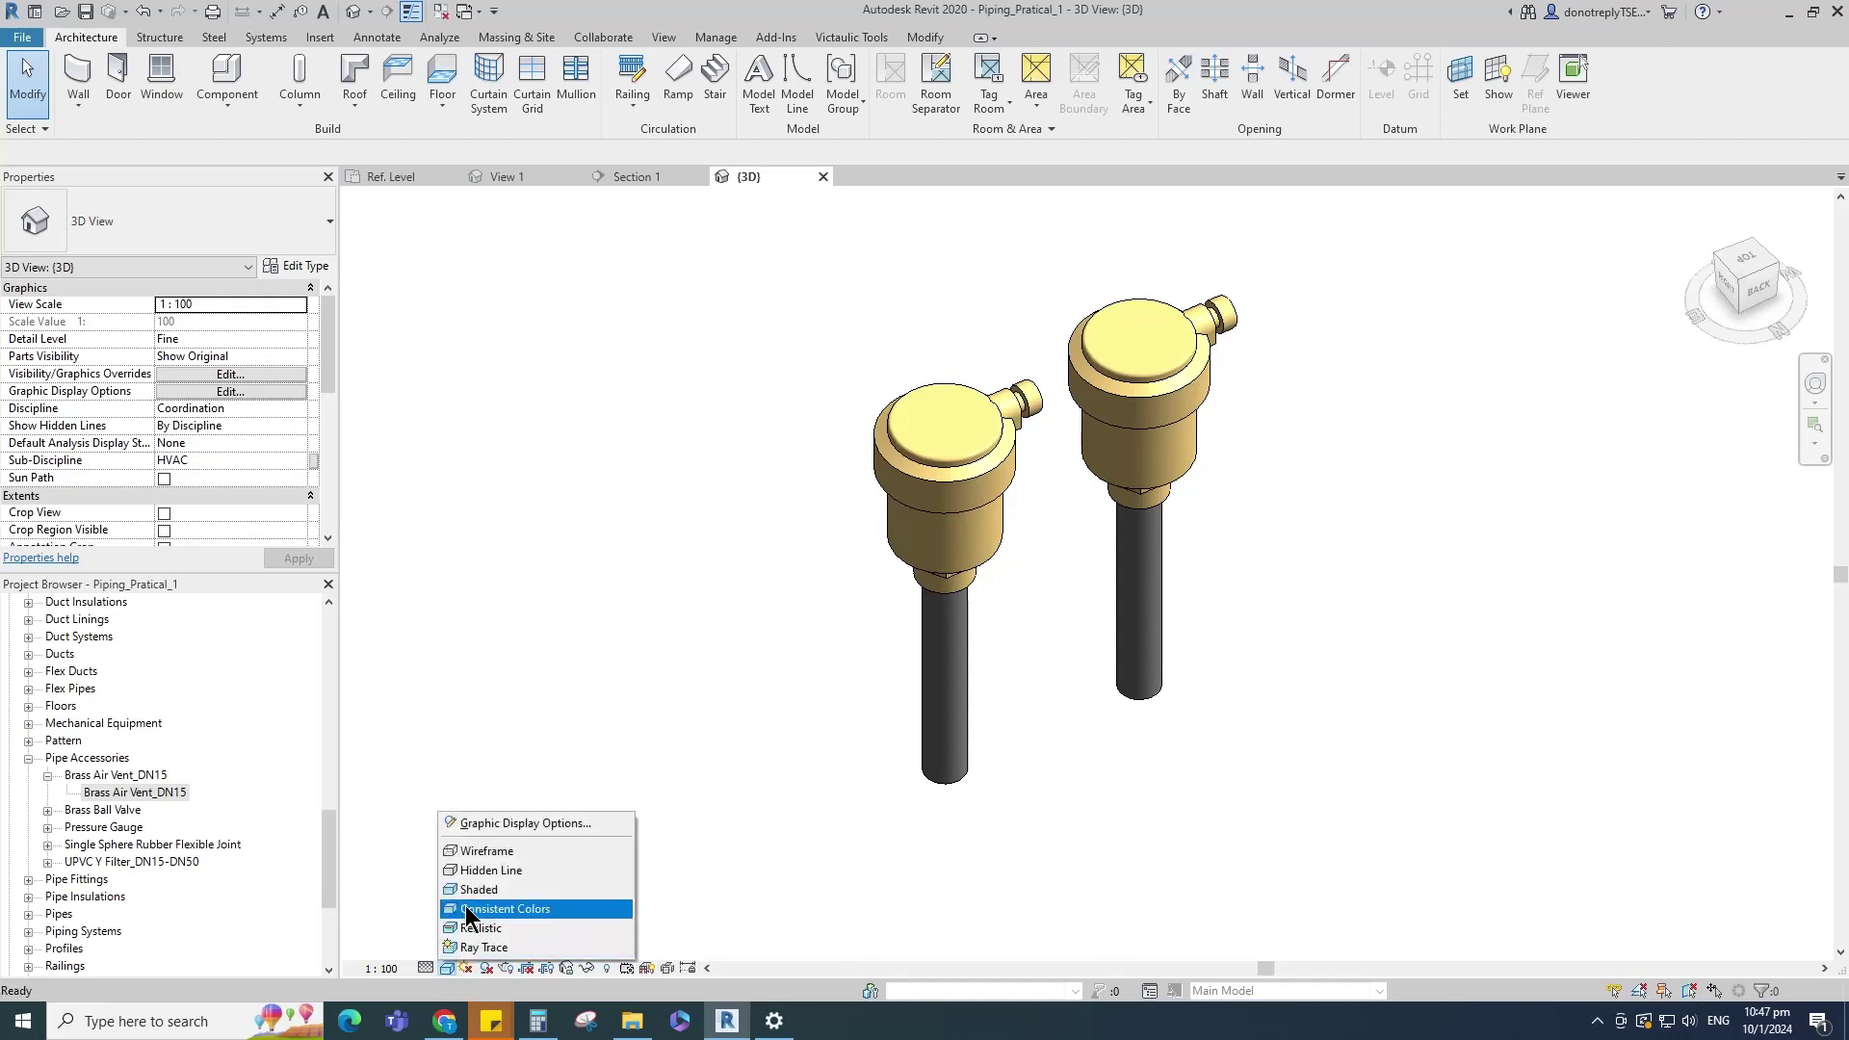
left_click(470, 928)
scroll(1157, 753, "up", 1)
middle_click_drag(1157, 753, 871, 813, "shift")
scroll(871, 812, "down", 2)
left_click(447, 968)
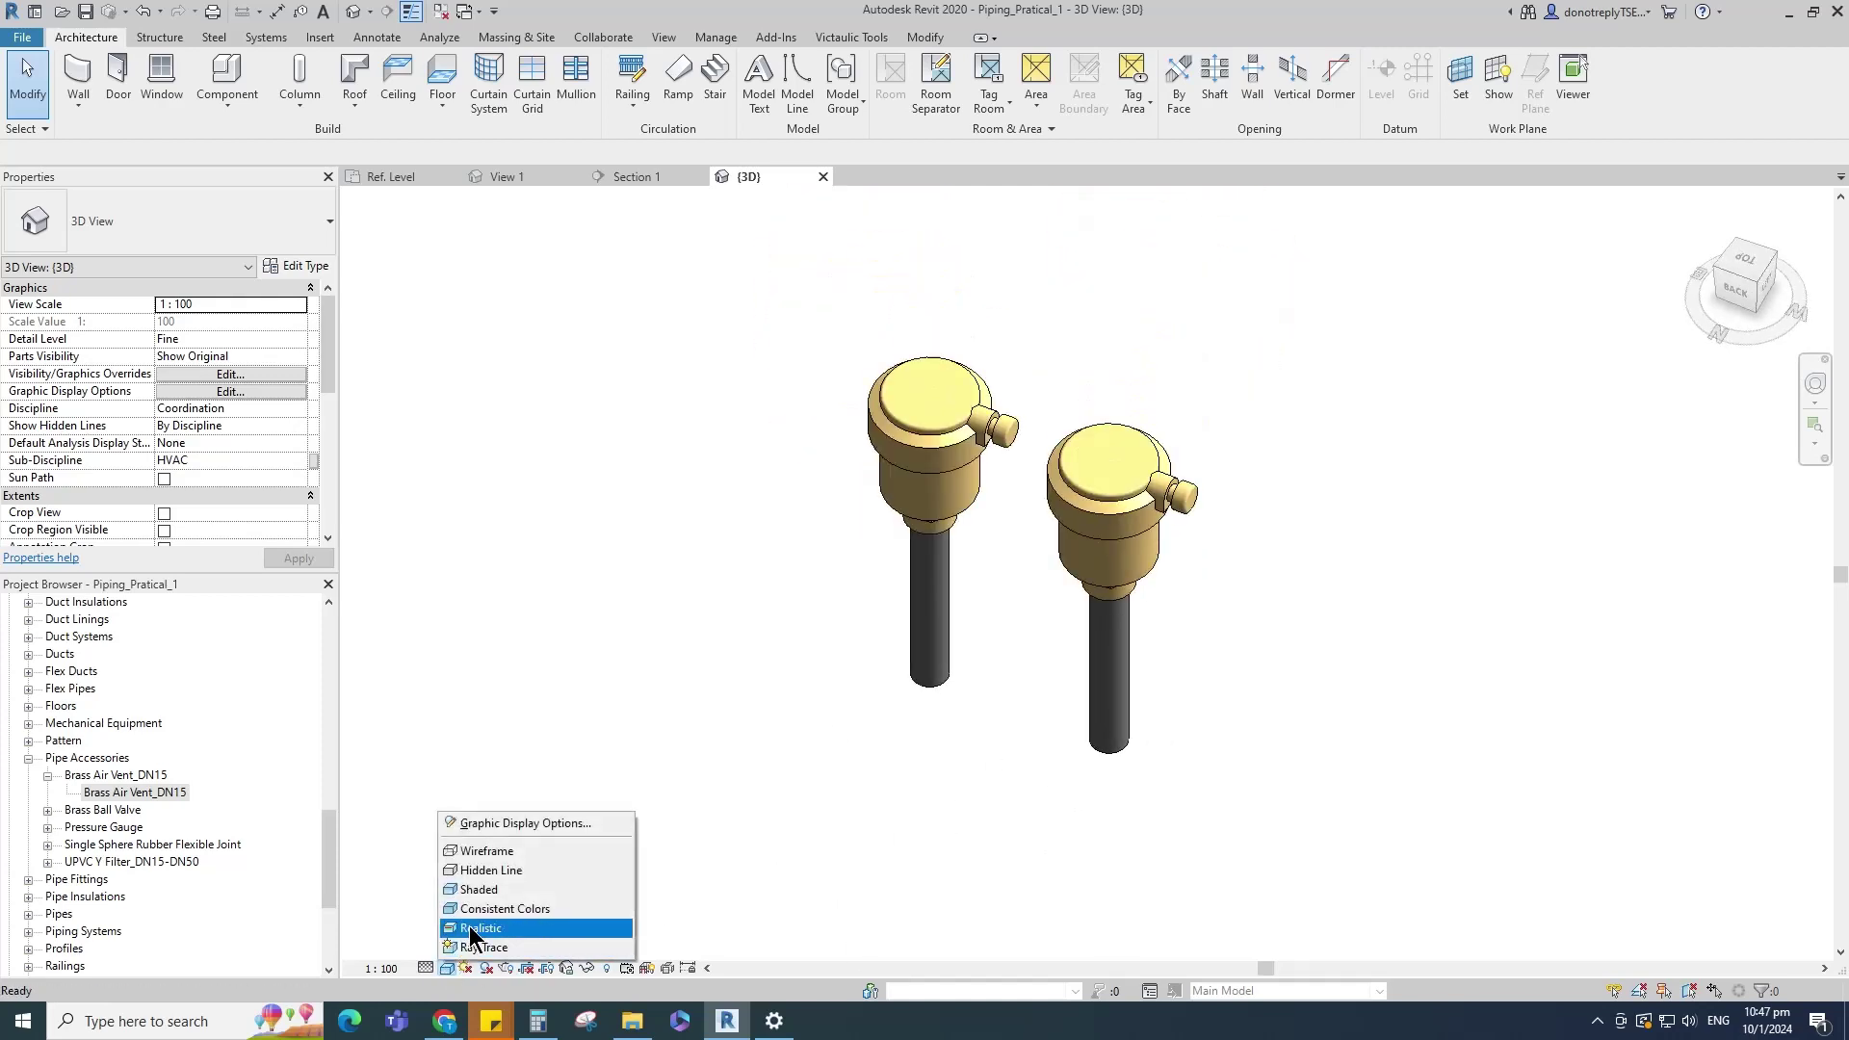
left_click(470, 930)
scroll(1190, 847, "down", 2)
mouse_move(1190, 848)
middle_mouse_down("shift")
mouse_move(1085, 853)
mouse_move(1106, 681)
mouse_move(1209, 755)
mouse_move(860, 805)
mouse_move(1065, 747)
mouse_move(1199, 789)
middle_mouse_up("shift")
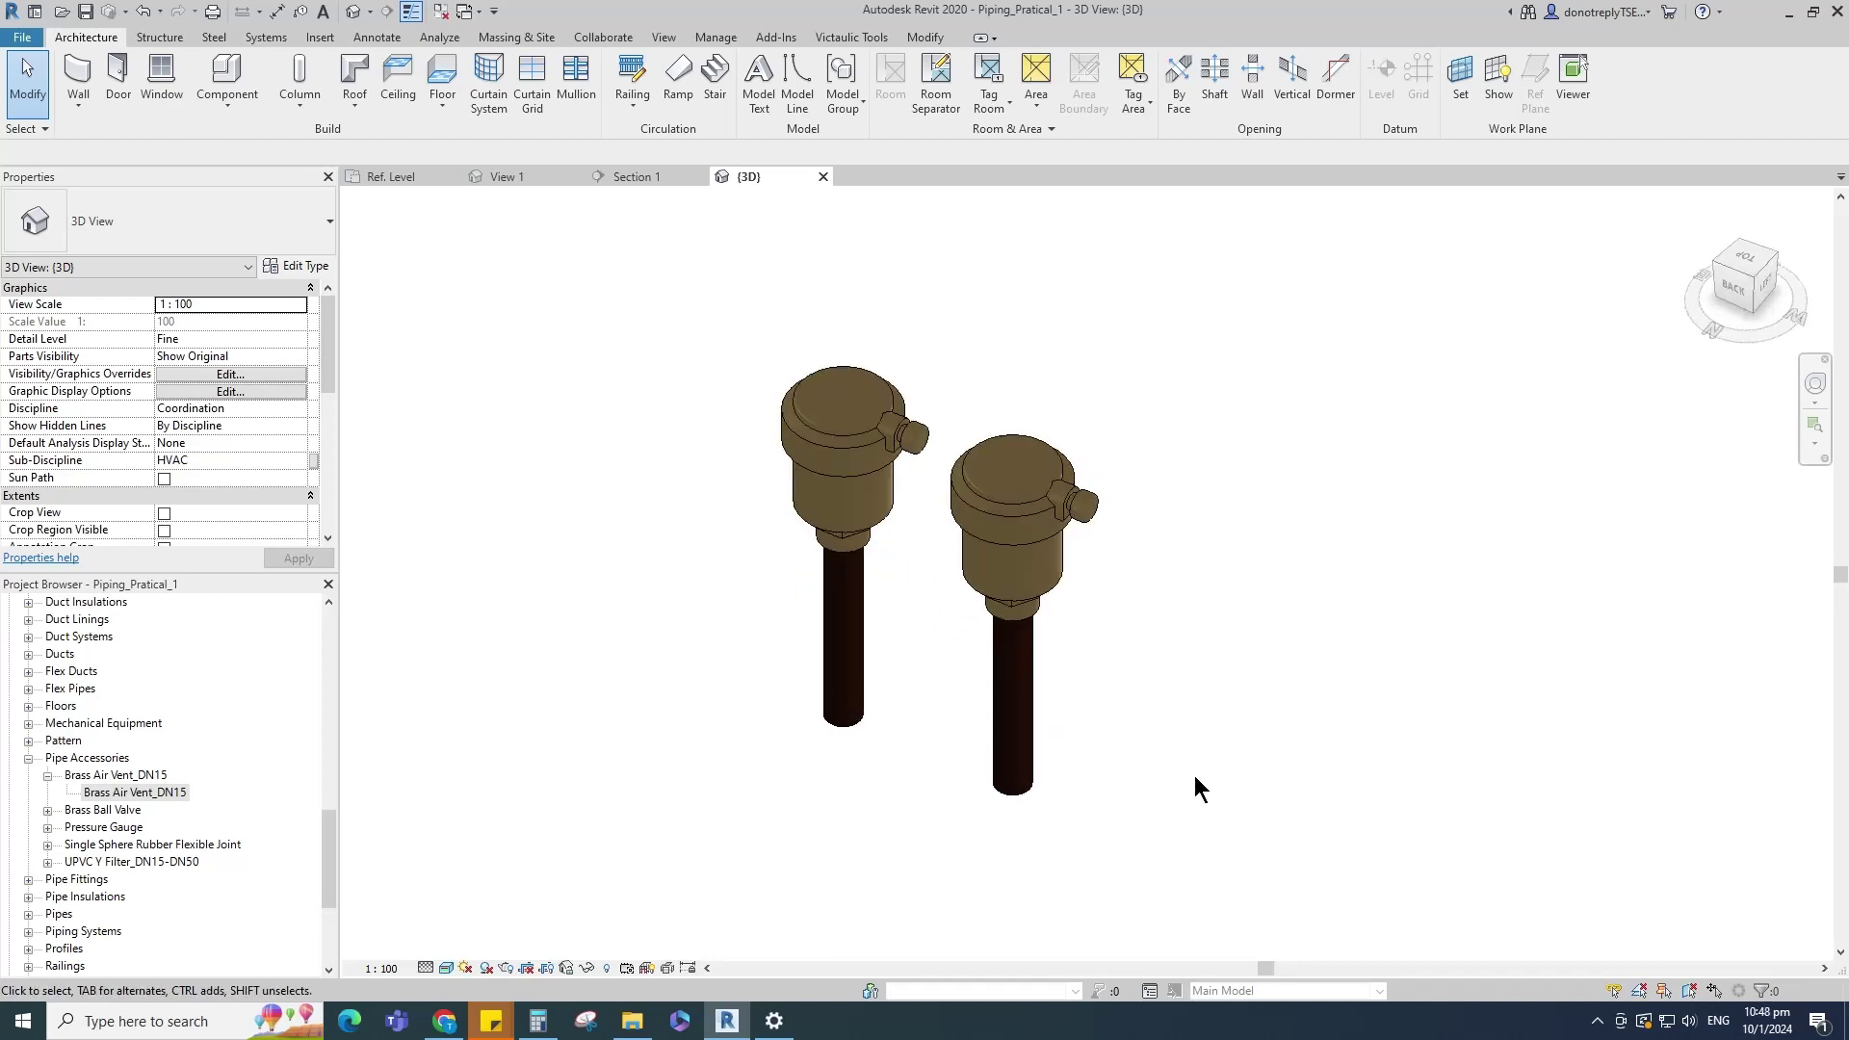